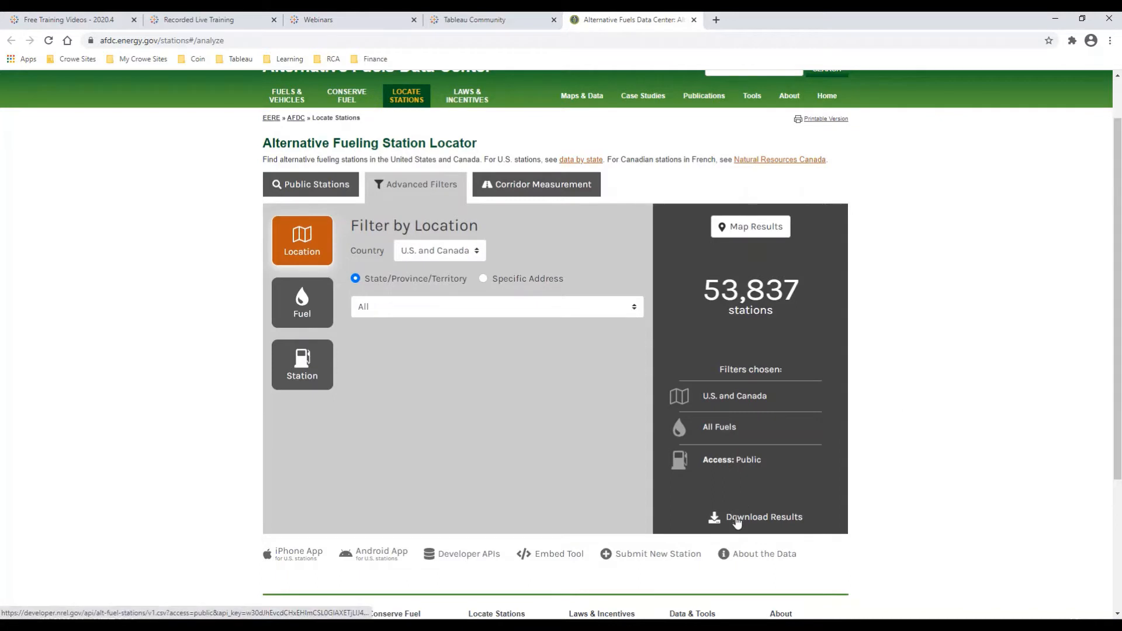
Step: Download the results for all public alternative fuel stations in the U.S. and Canada and minimize the browser
left_click(736, 517)
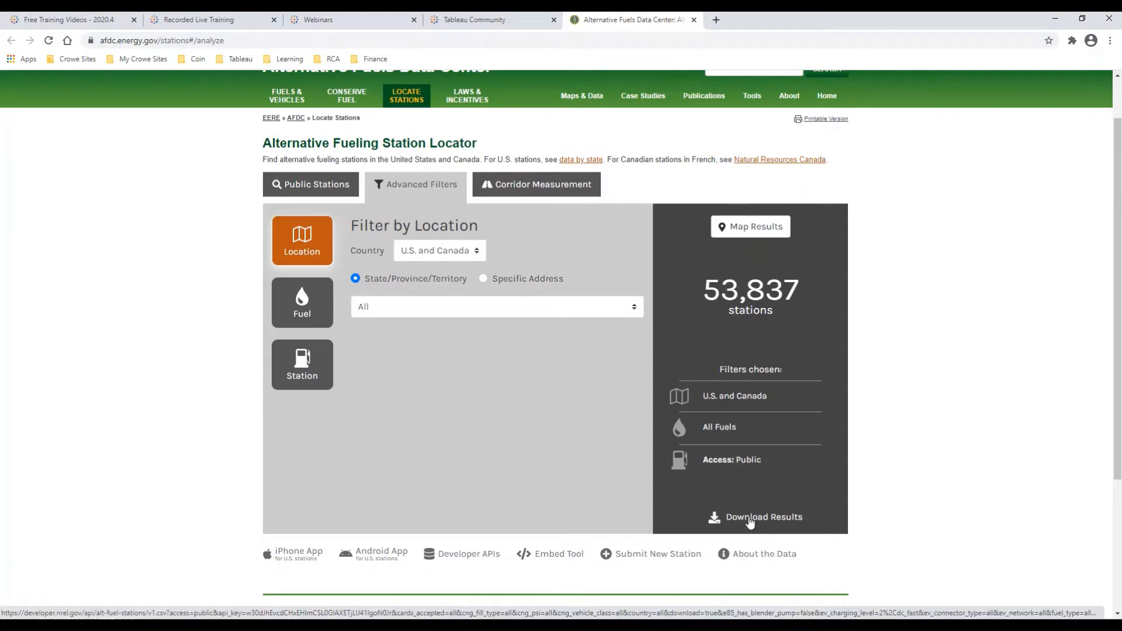
left_click(751, 522)
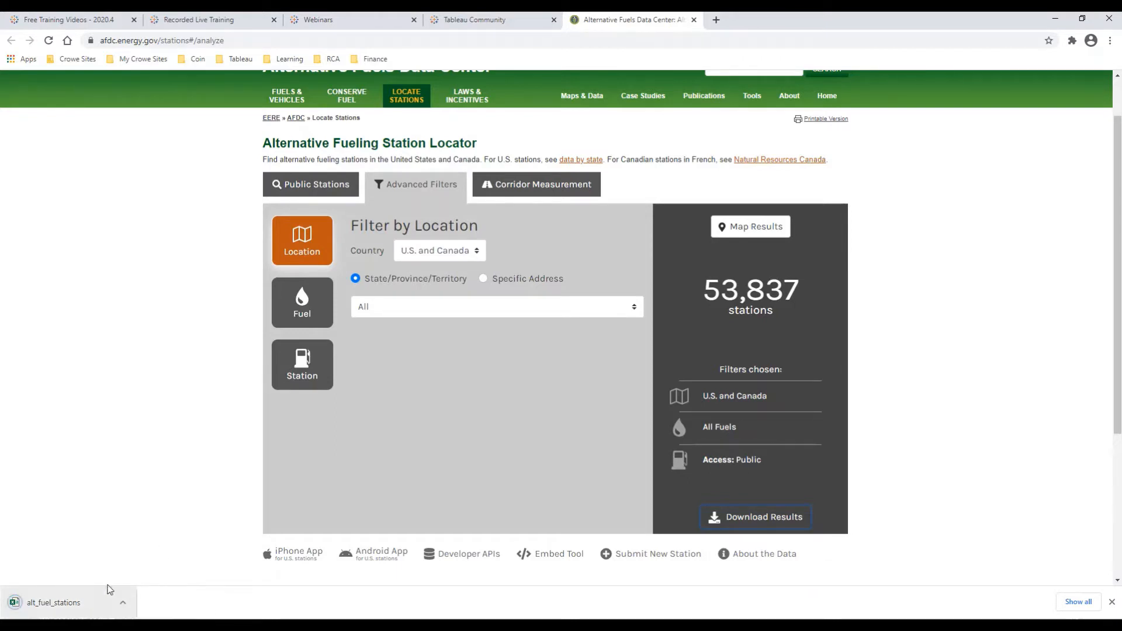
left_click(42, 603)
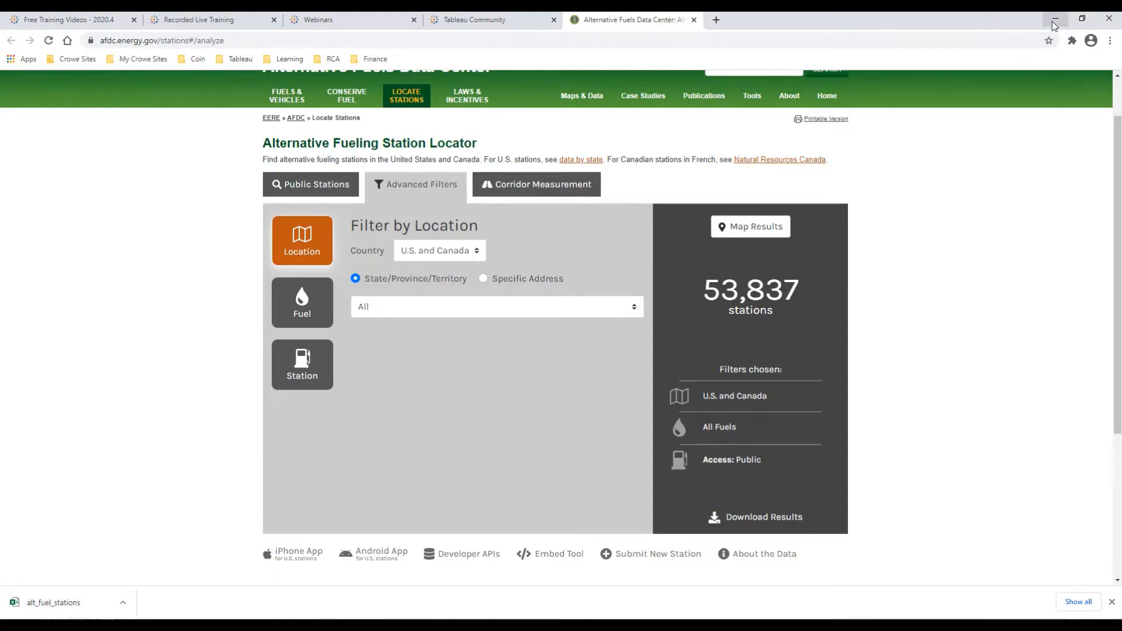
left_click(1055, 24)
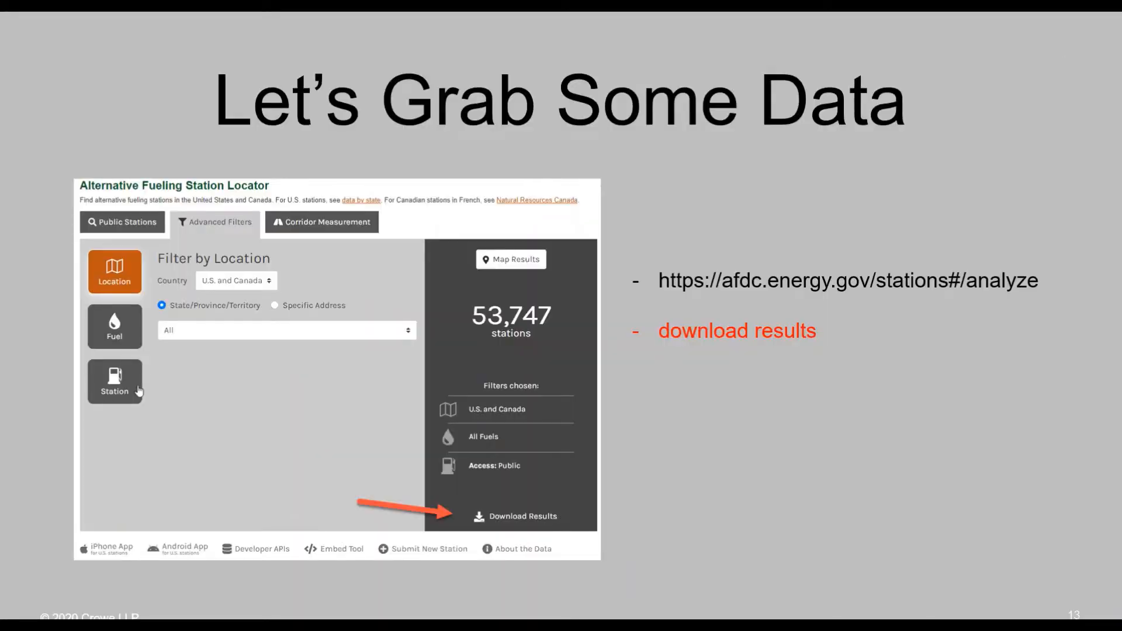
Step: Switch to the Alt Fuel Stations dashboard in Tableau, review its charts, try the Indiana filter on the state map and minimize the dashboard
key("alt+Tab")
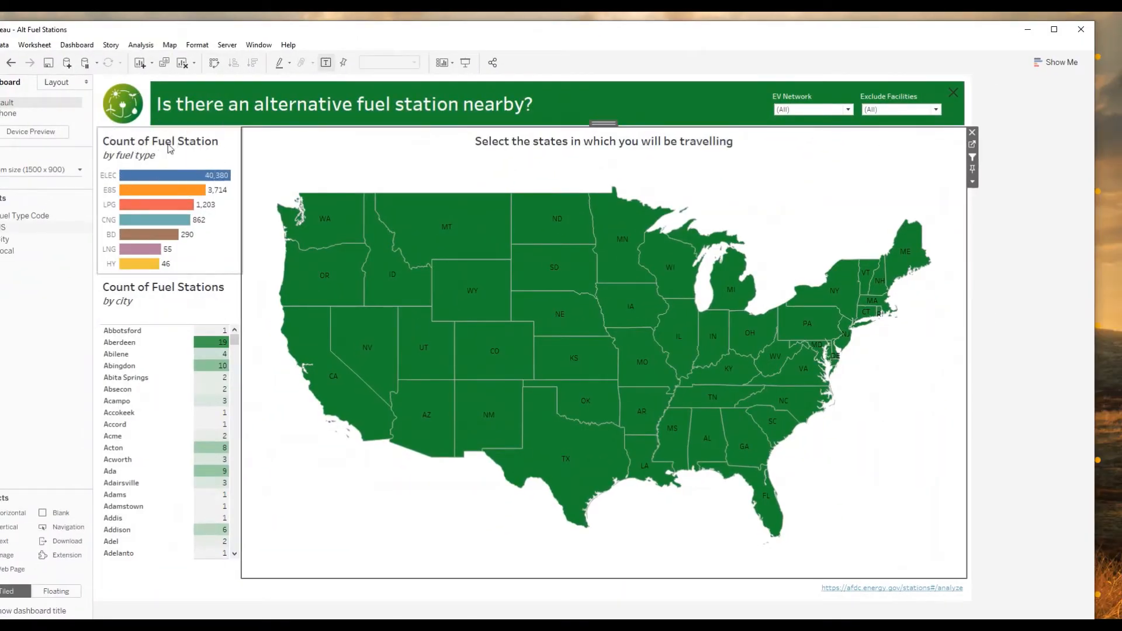
left_click(225, 141)
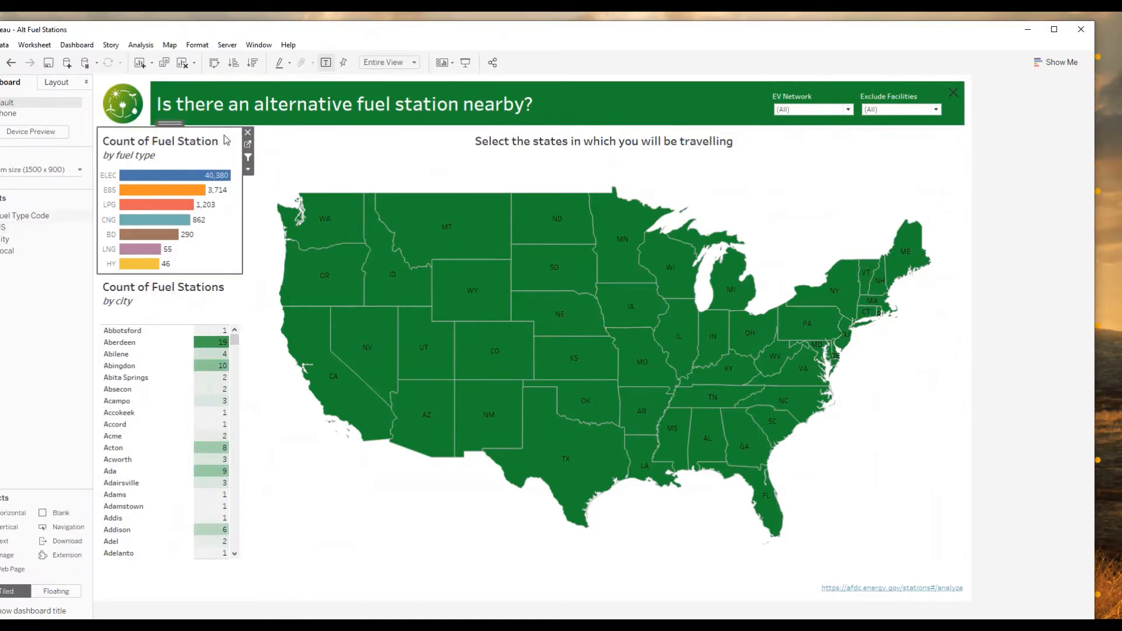
left_click(161, 314)
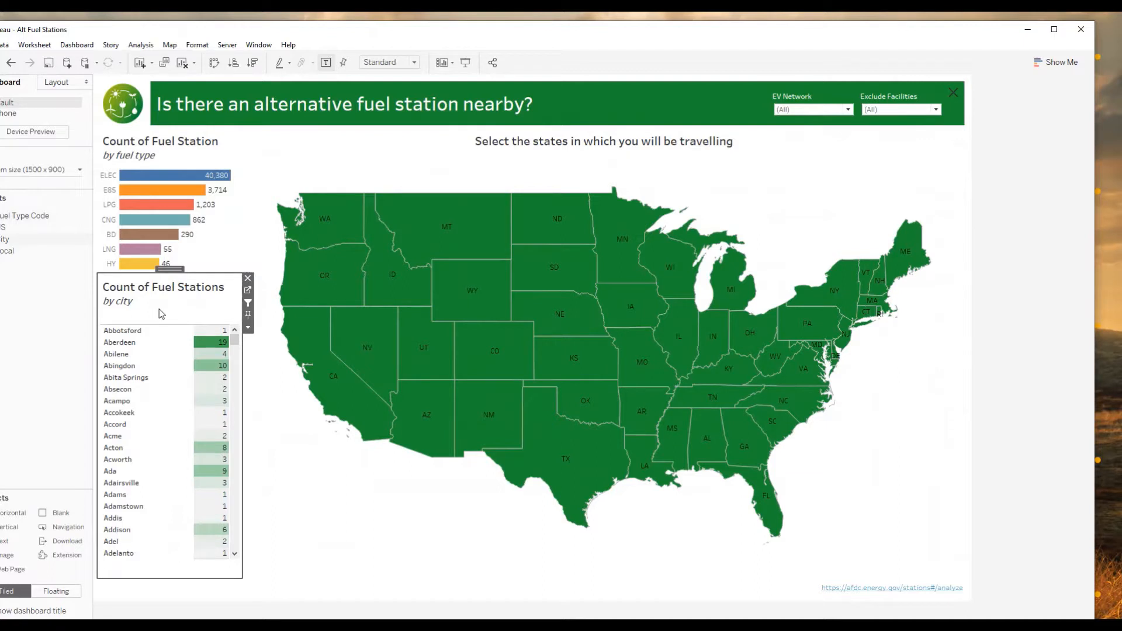
left_click(507, 156)
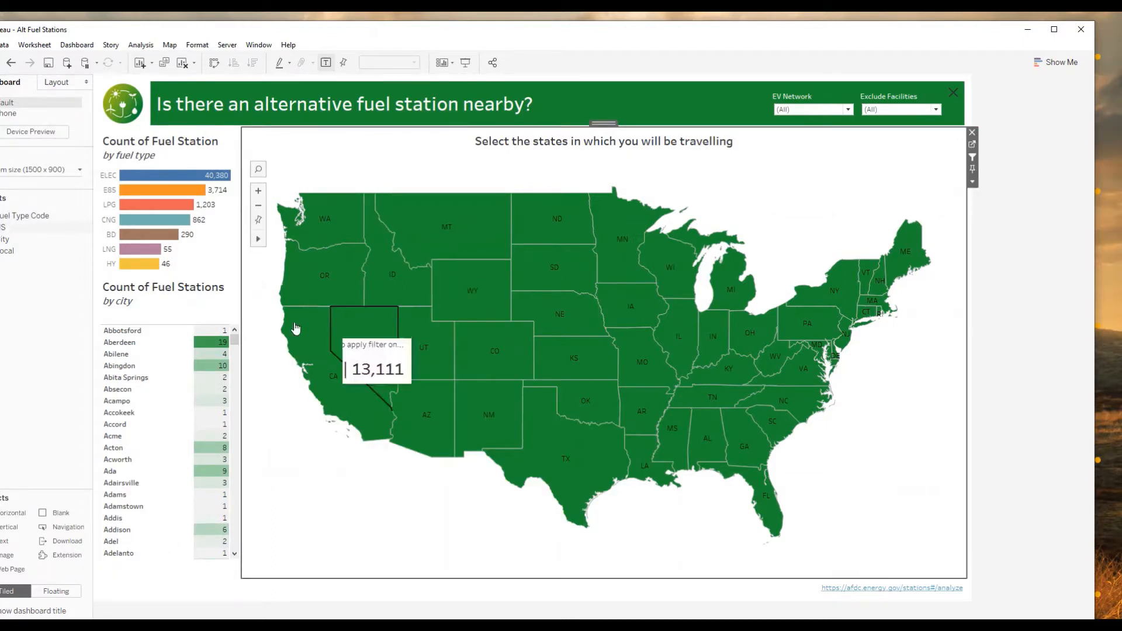
left_click(718, 336)
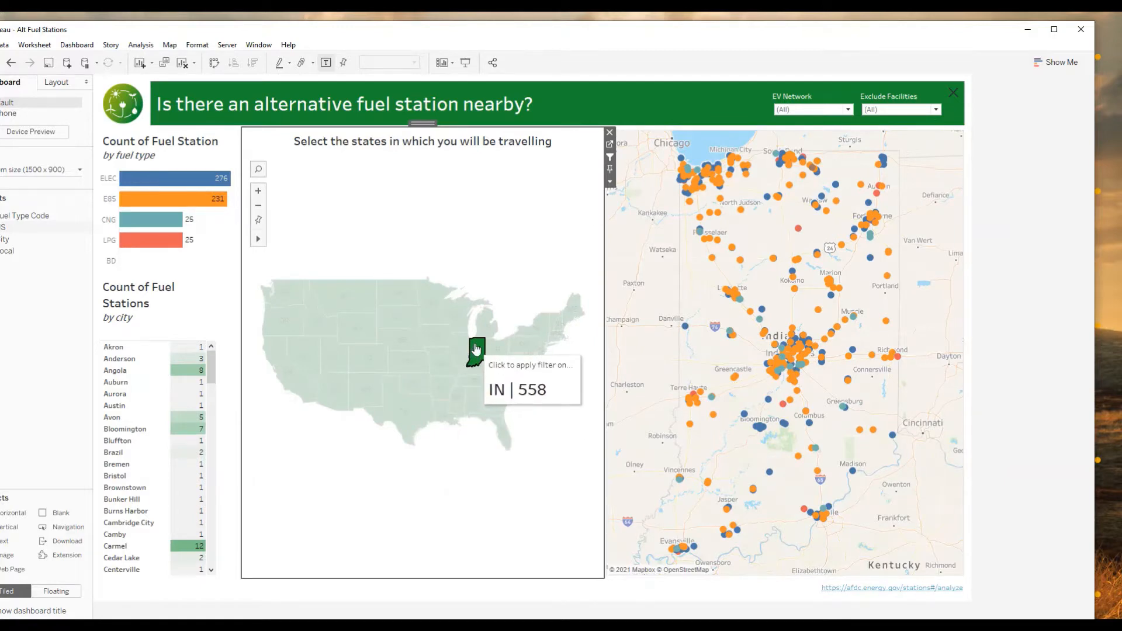
left_click(476, 349)
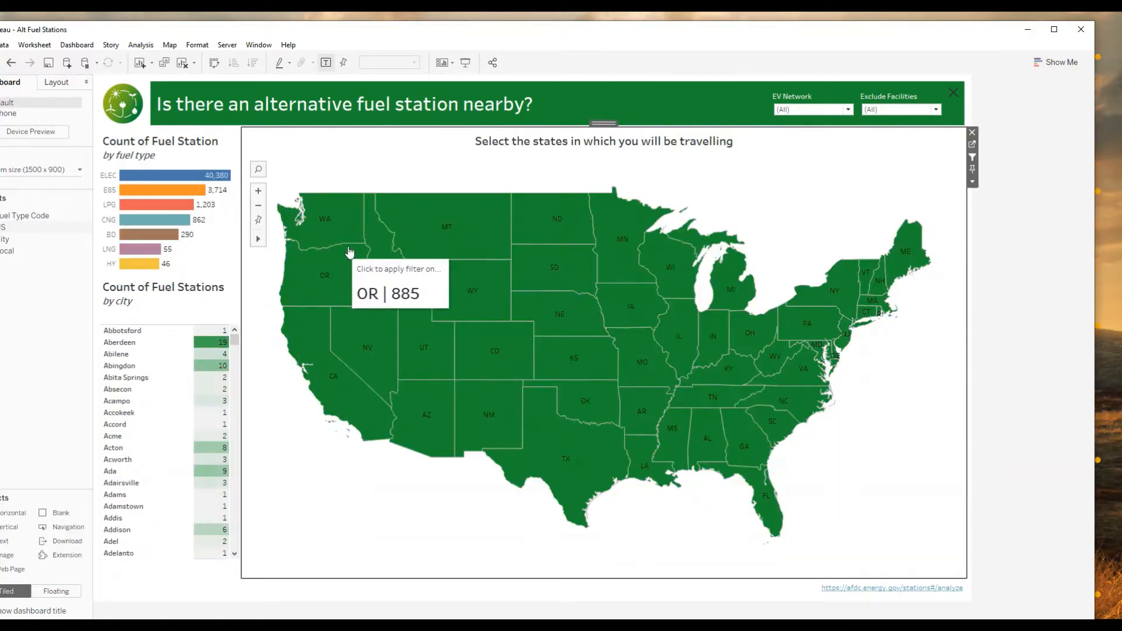
left_click(1027, 30)
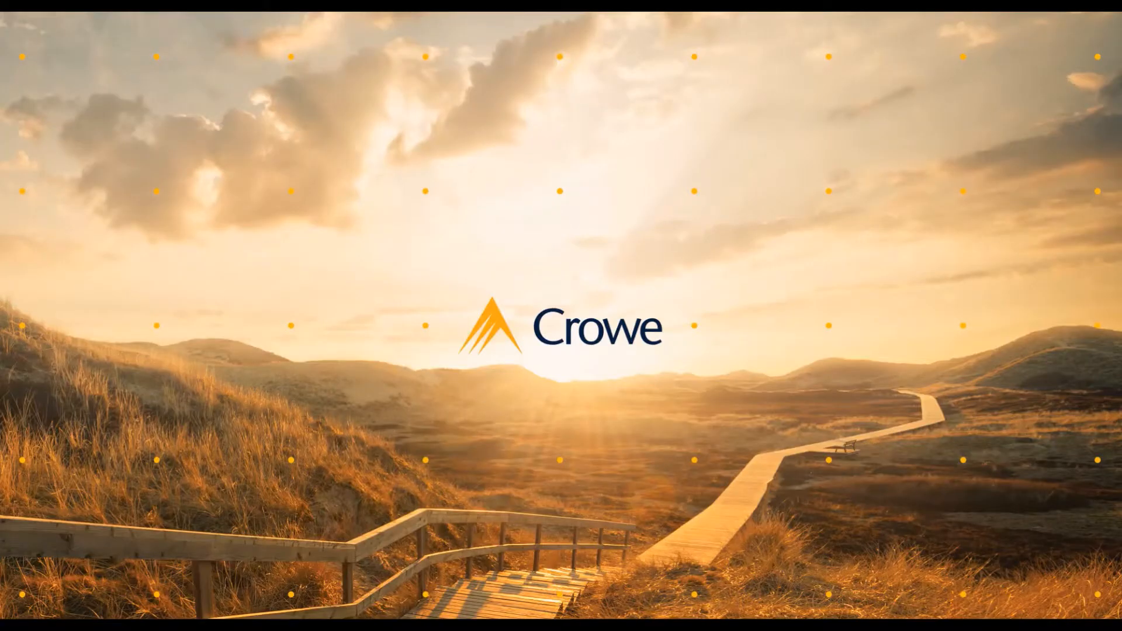
Step: Launch Tableau 2020.4 and dismiss the preferences warning at startup
key("super")
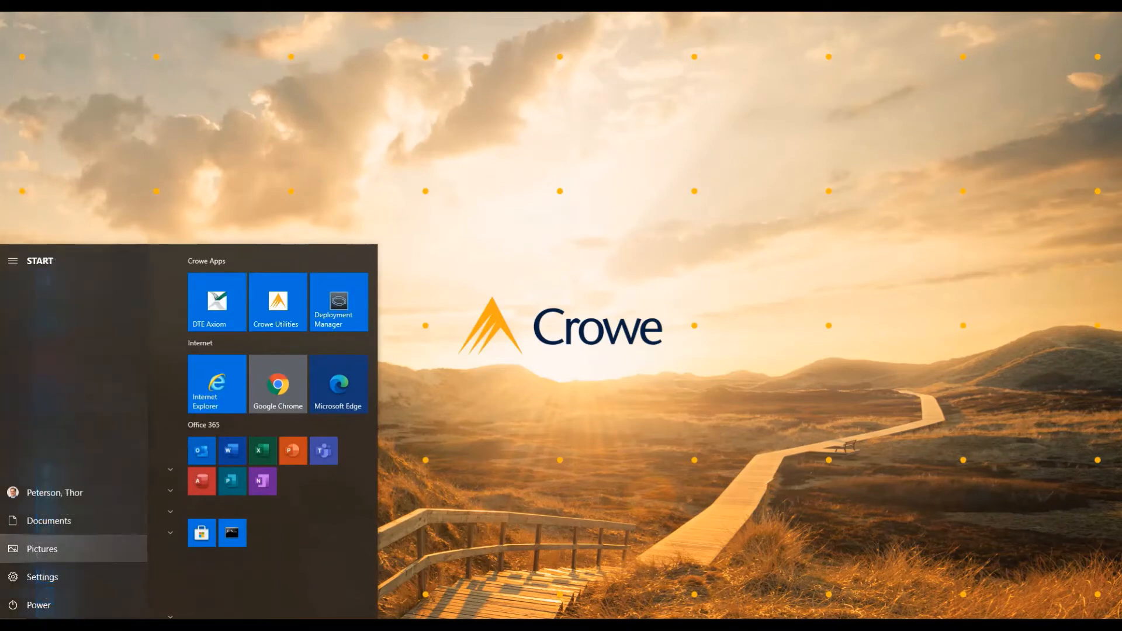
type("tabl")
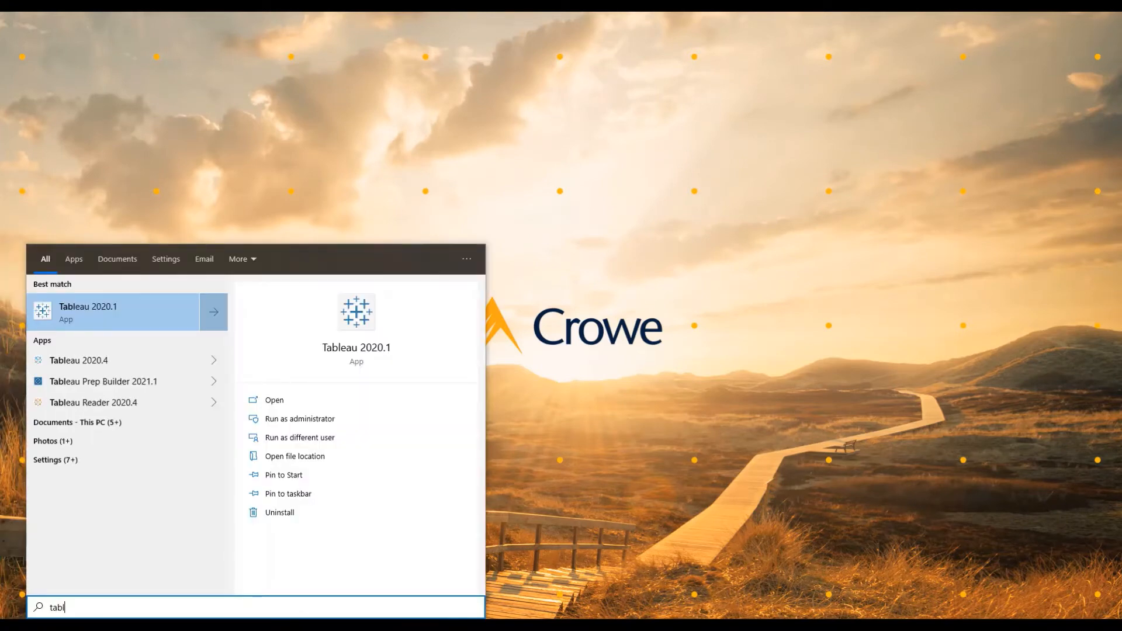
left_click(124, 362)
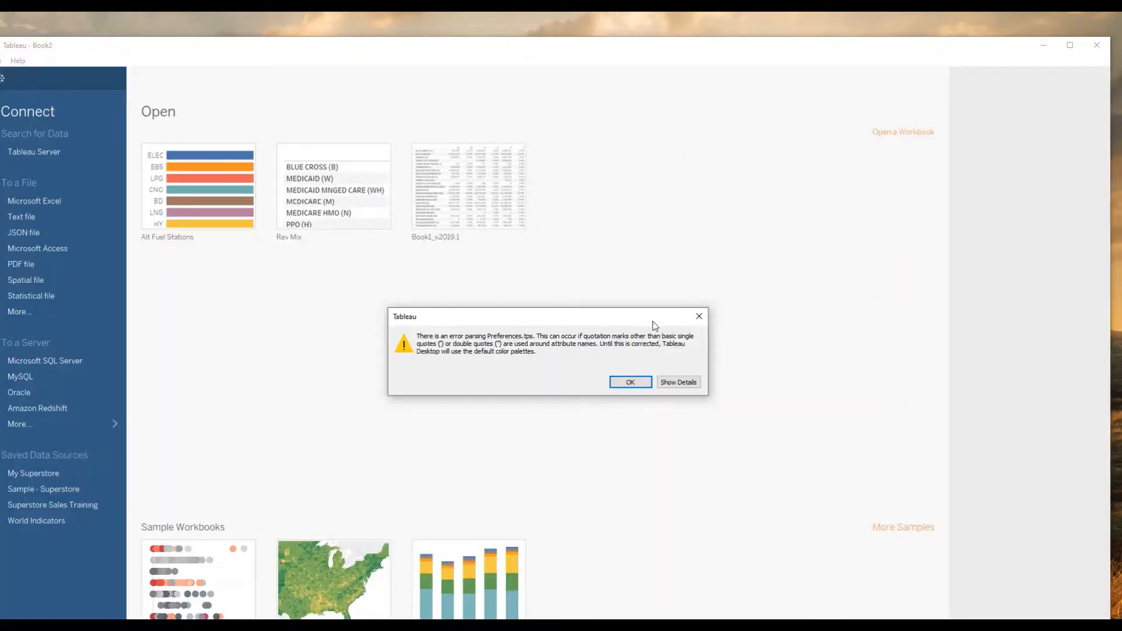
left_click(630, 382)
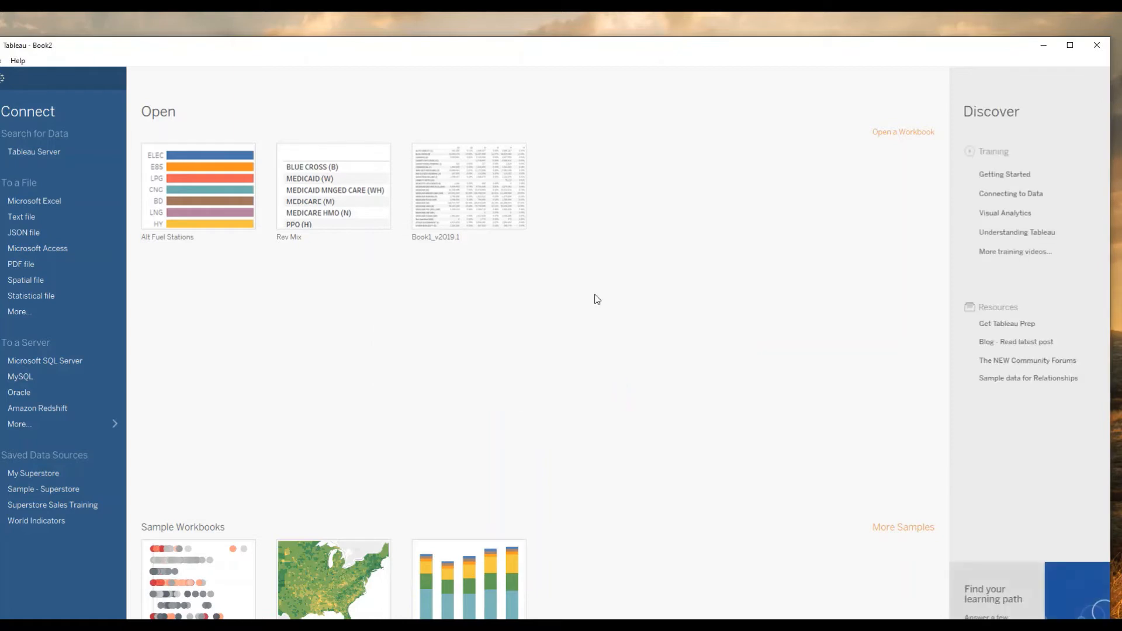
Step: Reposition and resize the Tableau window so it fills the visible screen area
left_click_drag(609, 50, 626, 32)
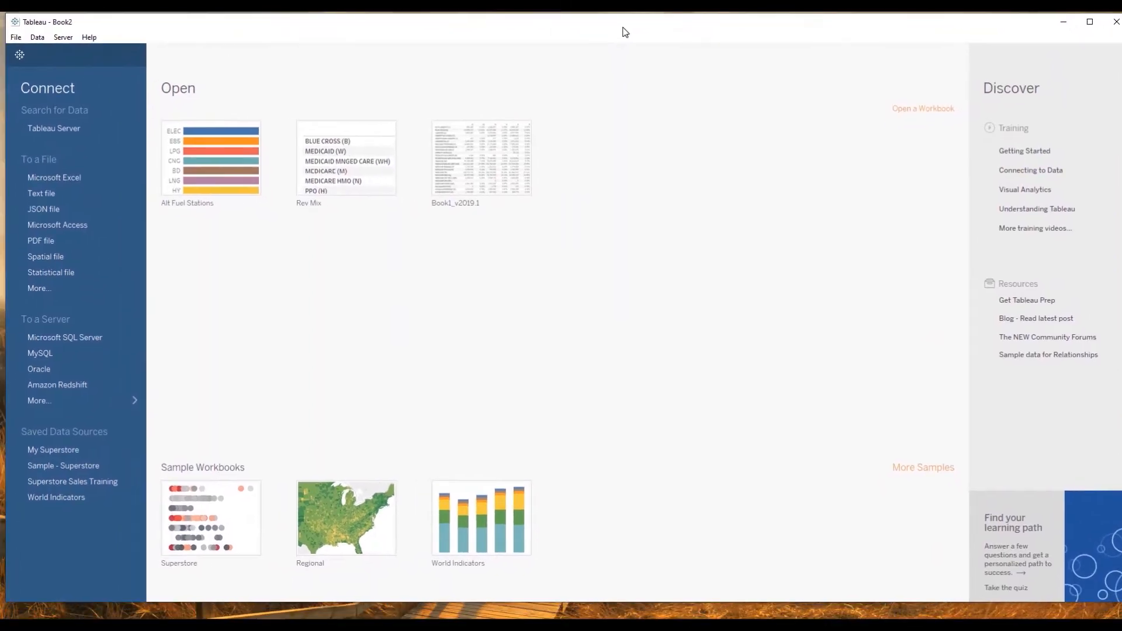
left_click_drag(6, 186, 24, 186)
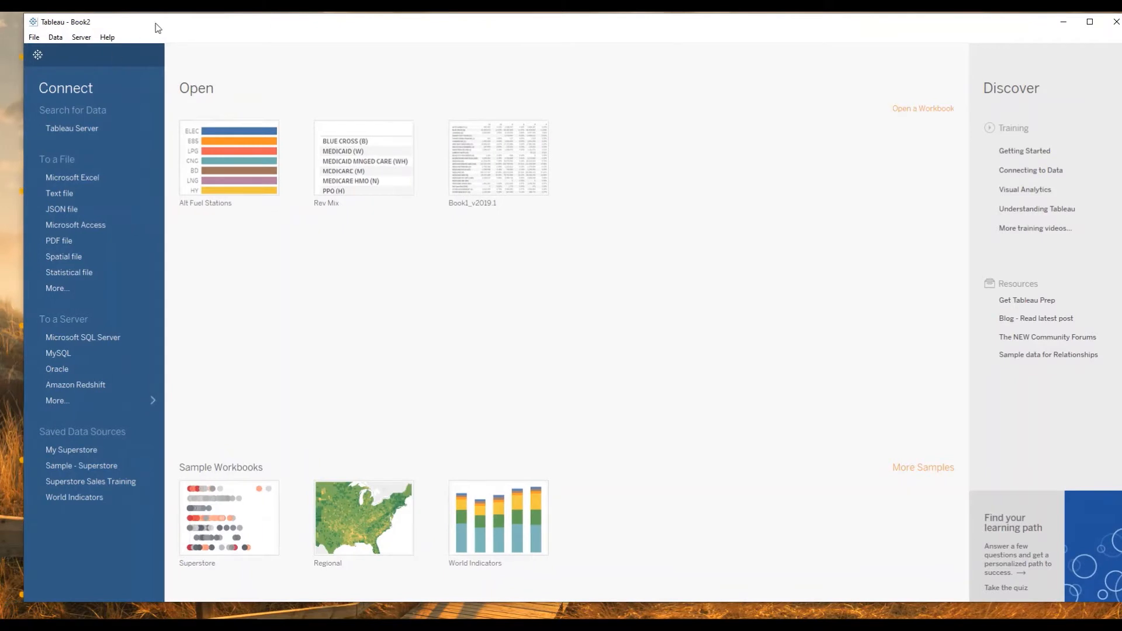
left_click_drag(160, 21, 142, 22)
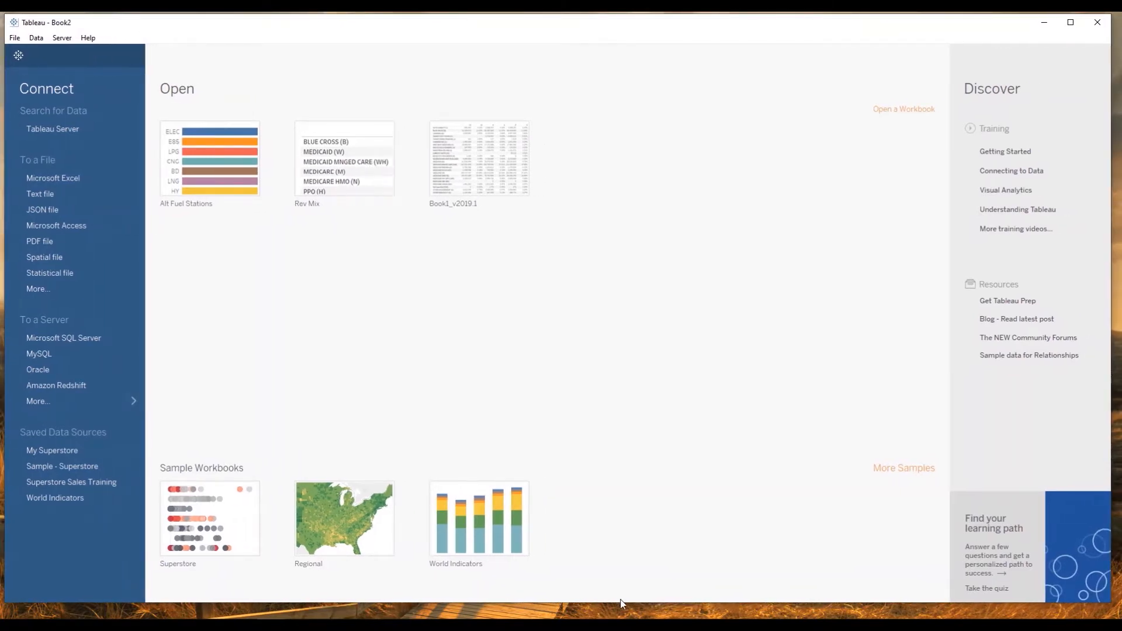
left_click_drag(621, 603, 620, 618)
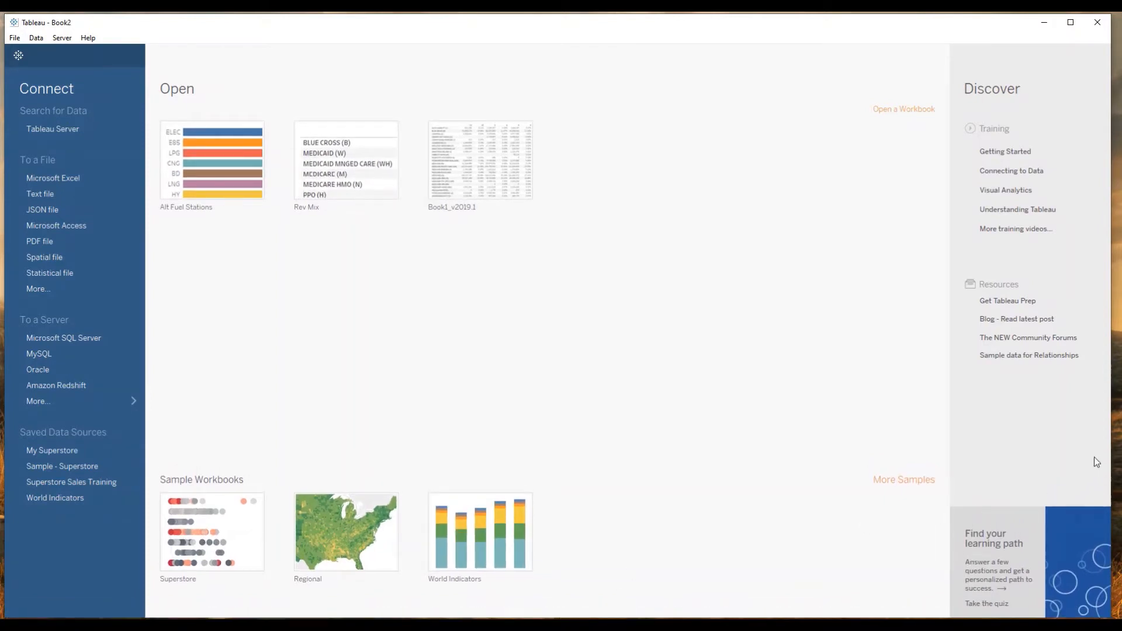
left_click_drag(1111, 427, 1115, 427)
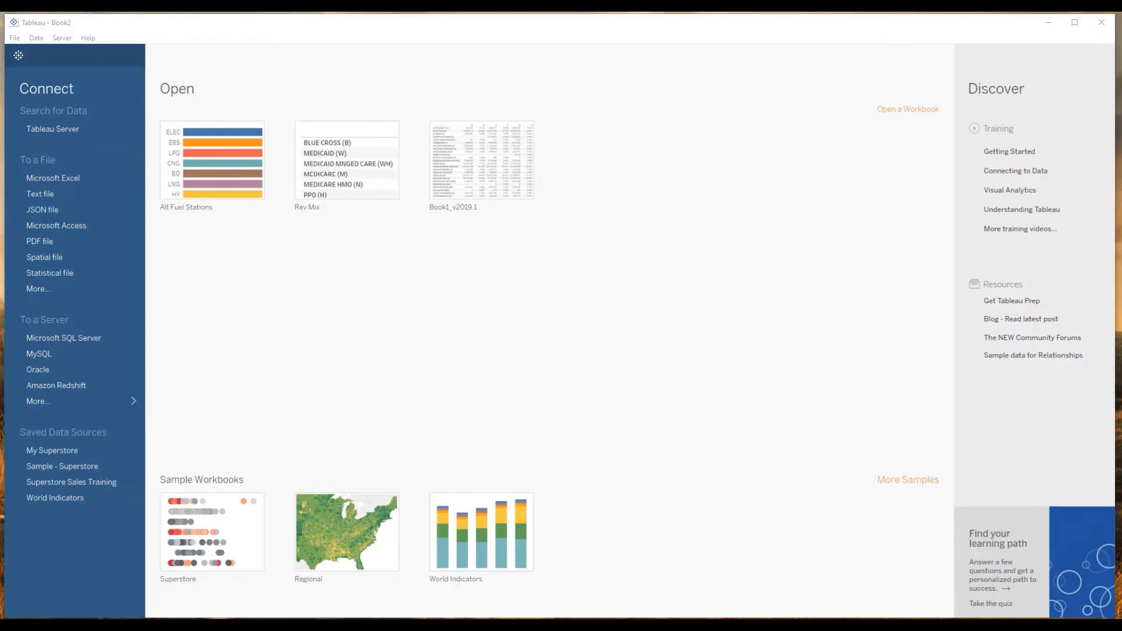
Step: Connect to the text file alt_fuel_stations (Mar 12 2021).csv in the Downloads folder
left_click(36, 193)
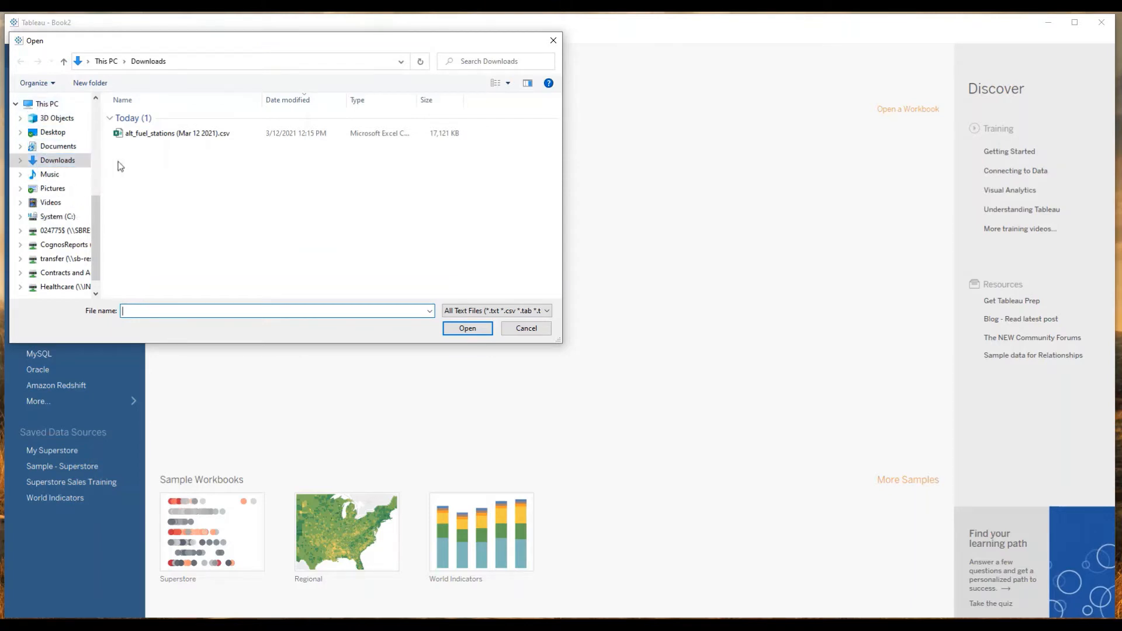
left_click(155, 135)
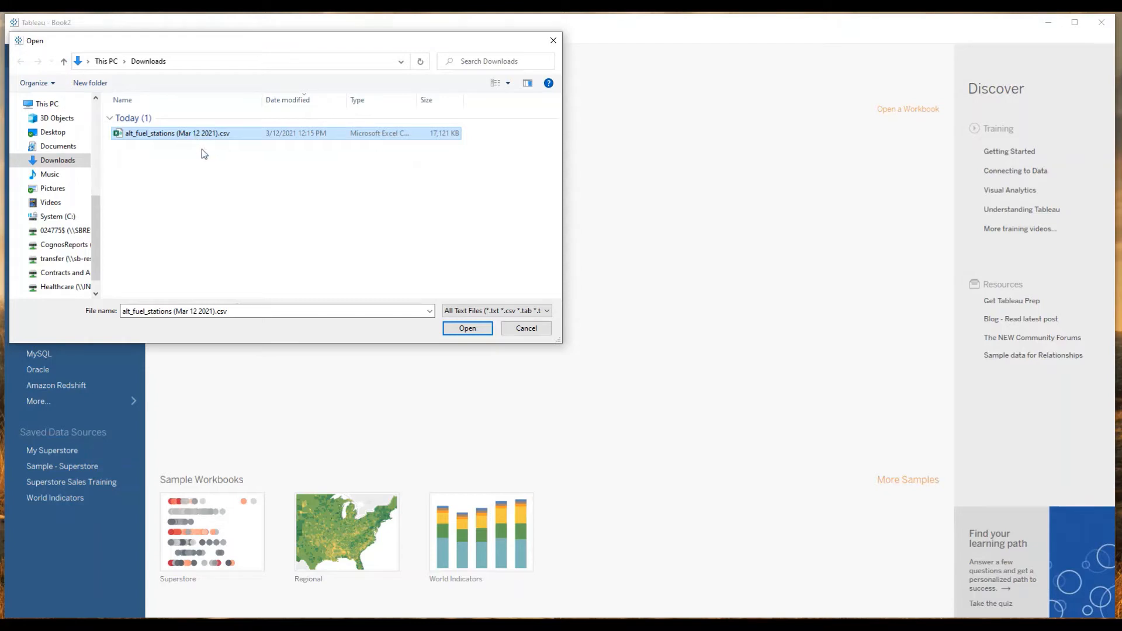
left_click(201, 133)
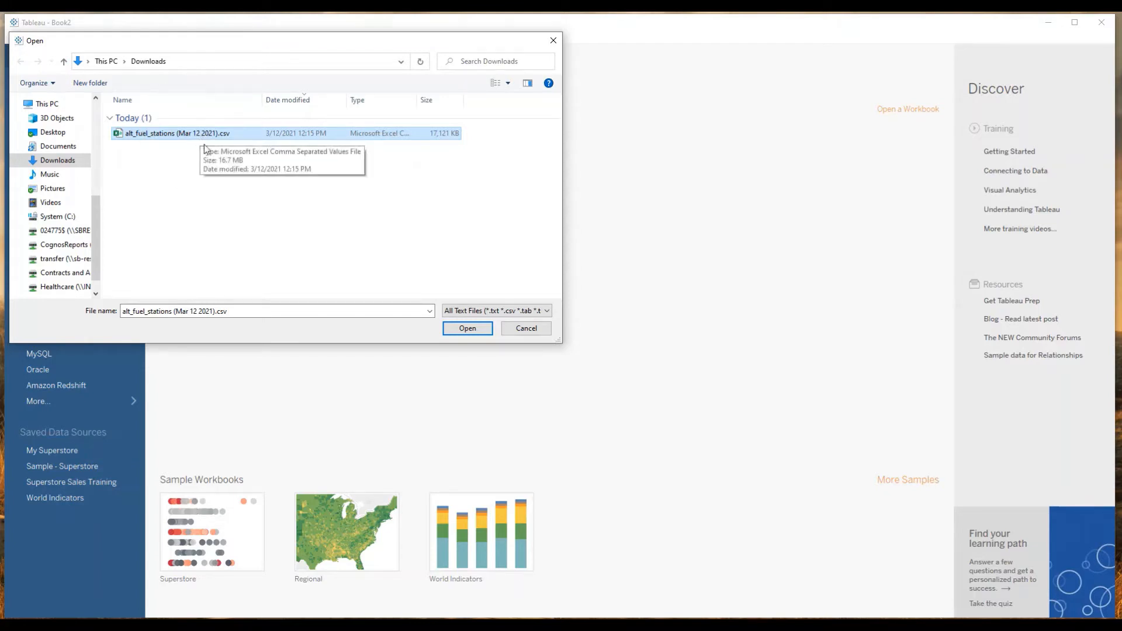
left_click(471, 332)
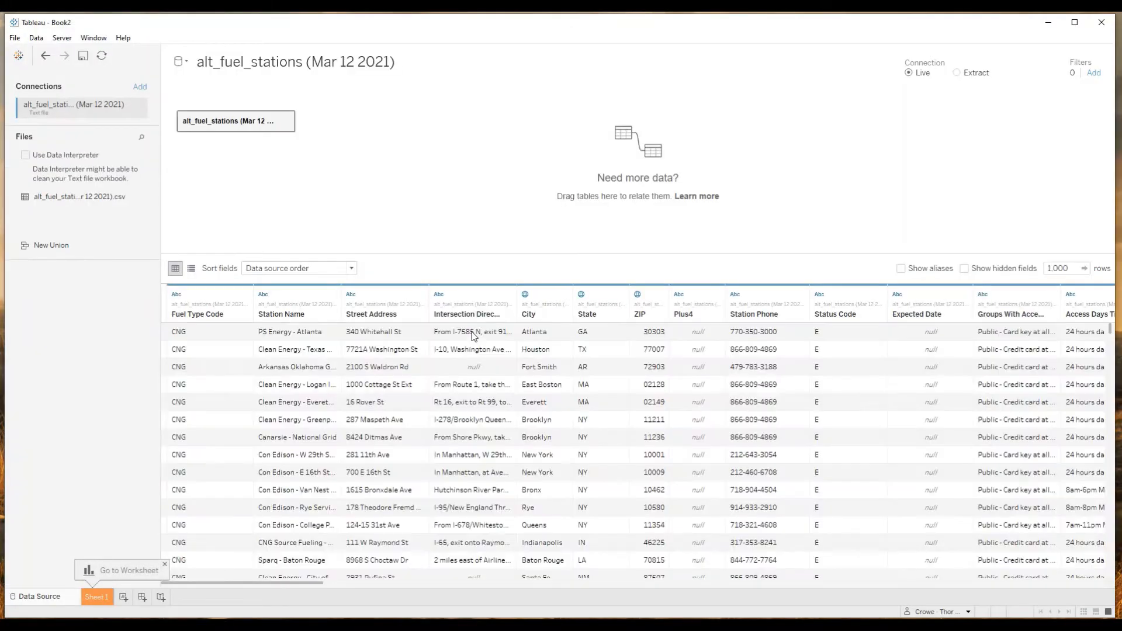
Step: Examine the data source's name, table, connection type and the full range of columns in the data preview
left_click(223, 66)
left_click(245, 124)
left_click(909, 73)
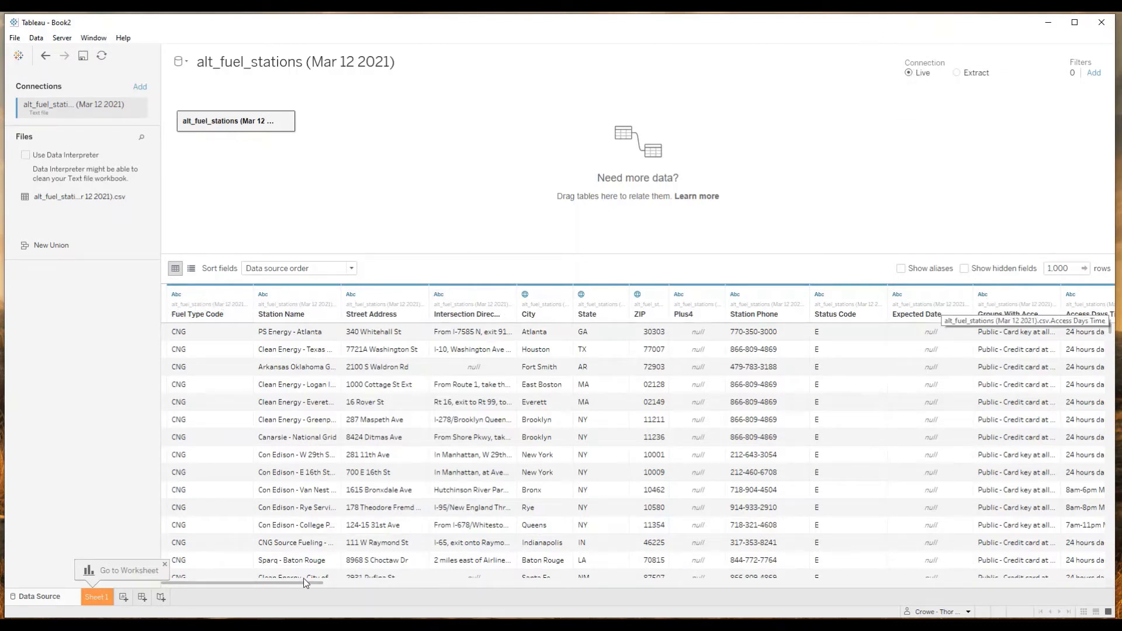
left_click_drag(279, 581, 1070, 583)
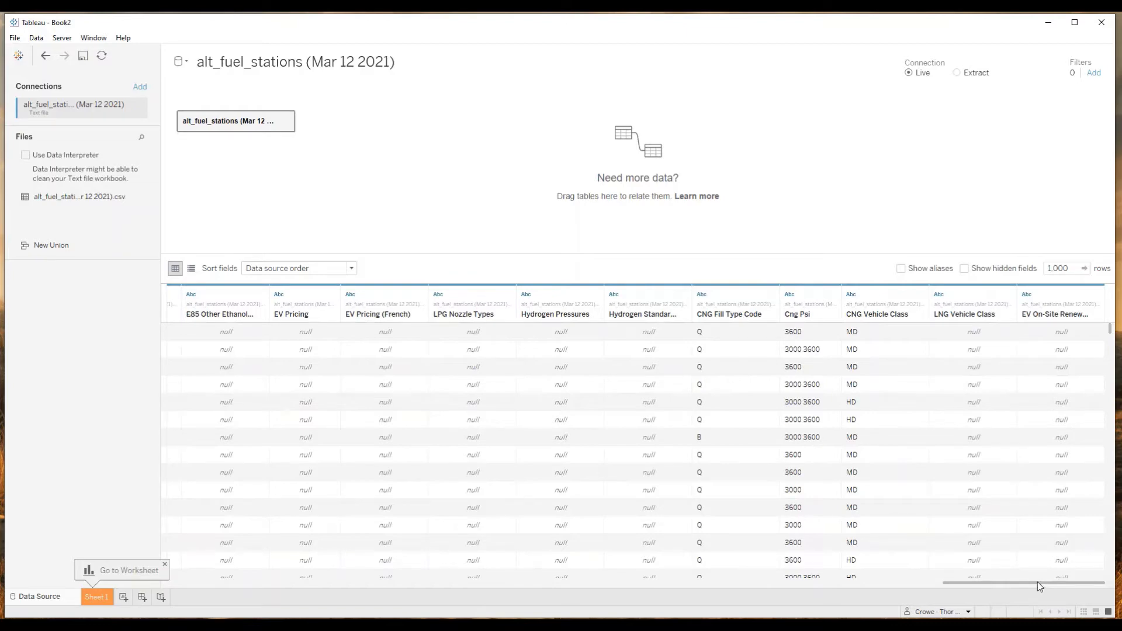
left_click_drag(1034, 585, 899, 593)
left_click_drag(329, 604, 232, 605)
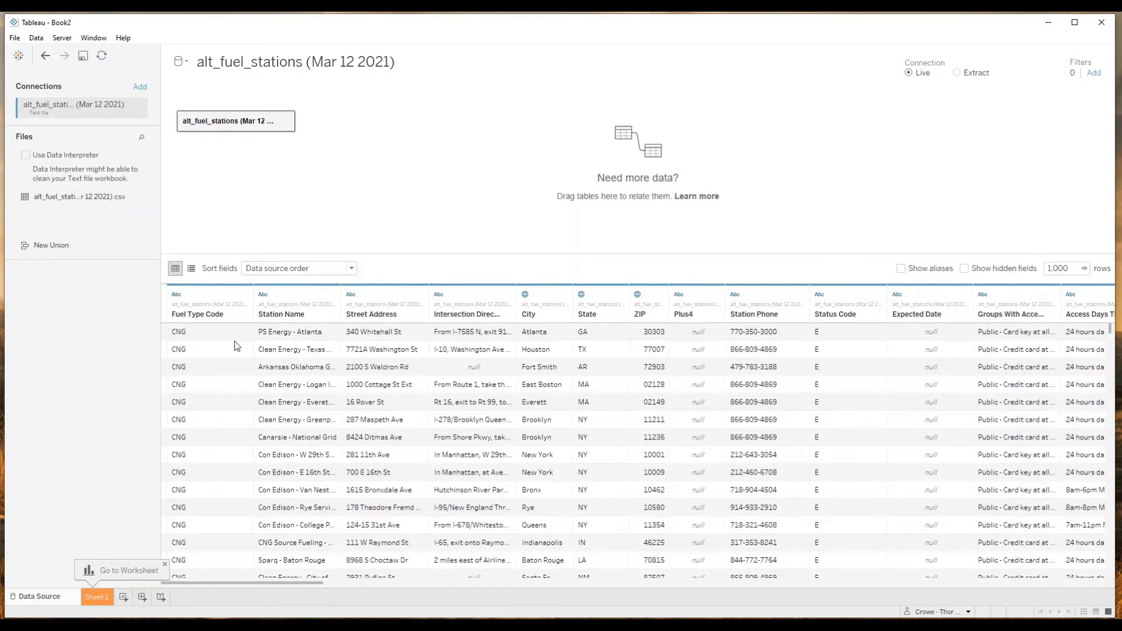
Step: Open Sheet 1 and widen the field list to fit the longer field names
left_click(97, 597)
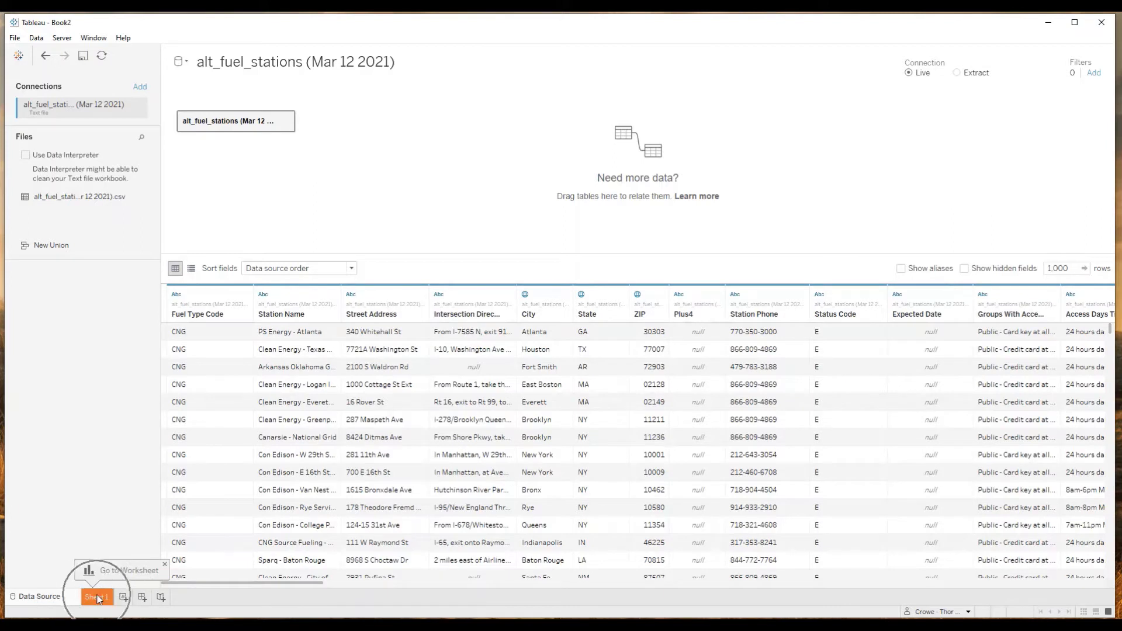
left_click(143, 570)
left_click(101, 601)
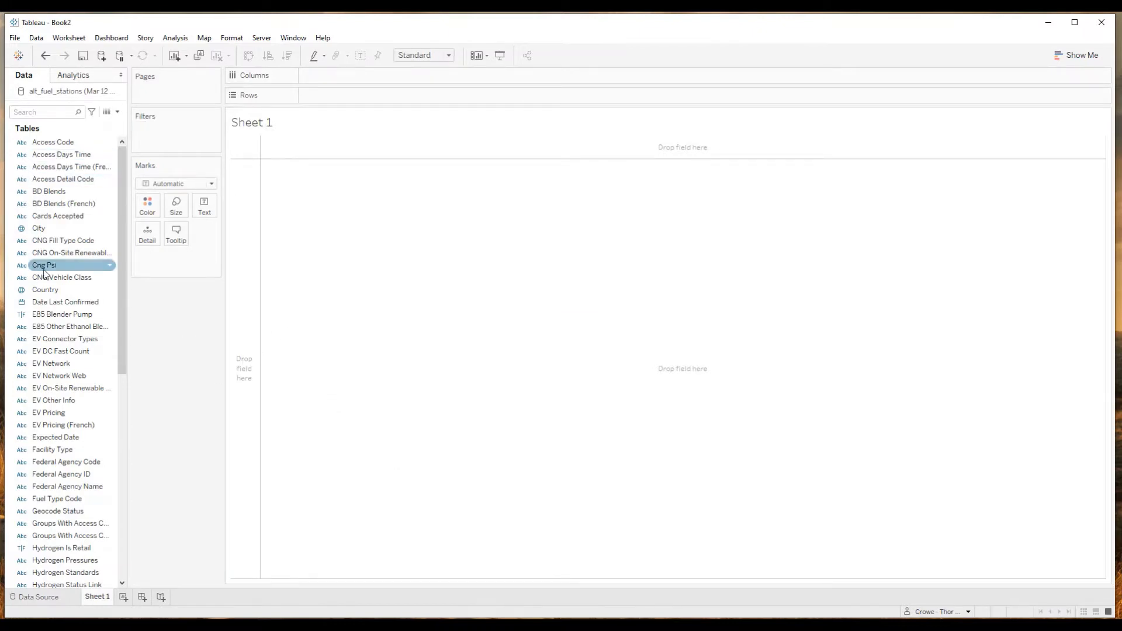
left_click(127, 448)
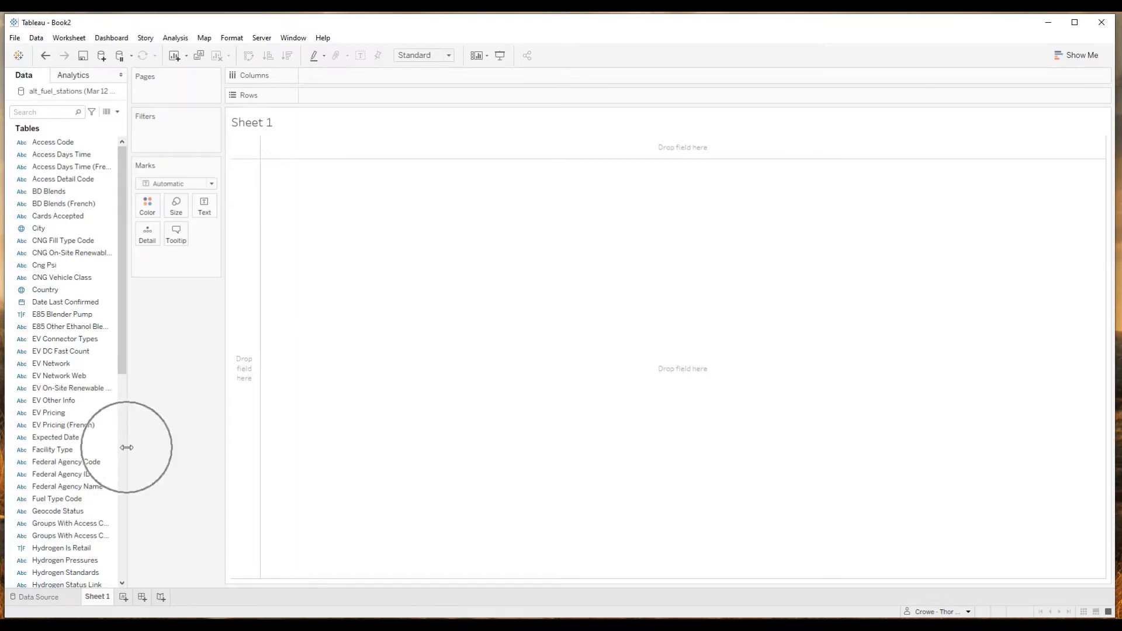
left_click_drag(128, 447, 176, 452)
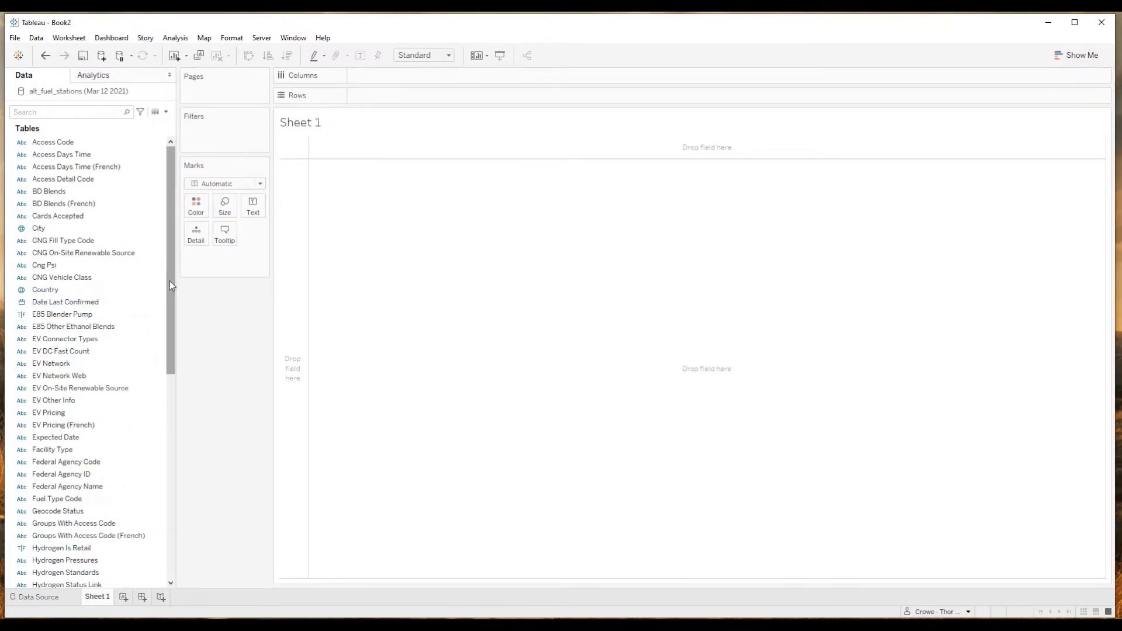
Step: Examine the dimensions and measures in the field list, including CNG Dispenser Num at the start of the measures
left_click_drag(169, 282, 154, 298)
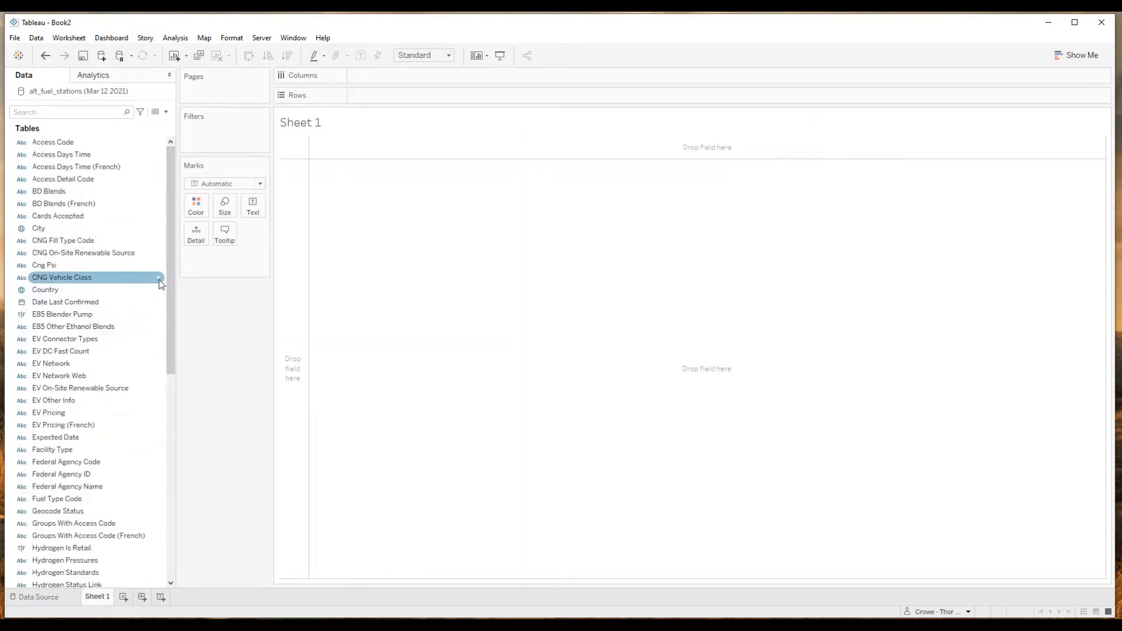
left_click_drag(171, 241, 169, 469)
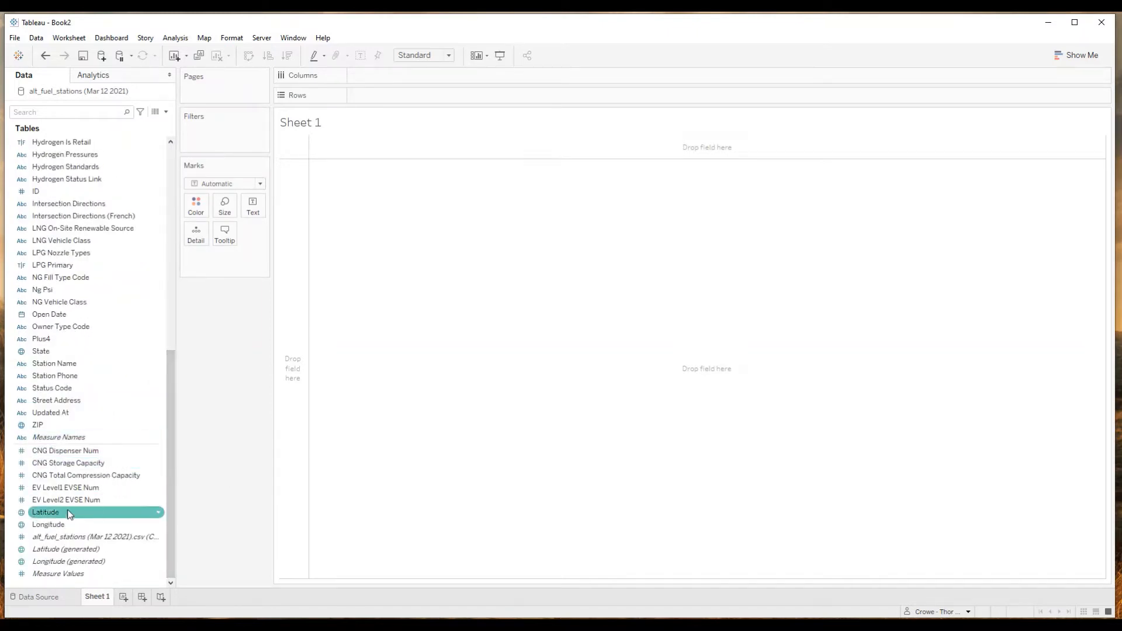
left_click(45, 450)
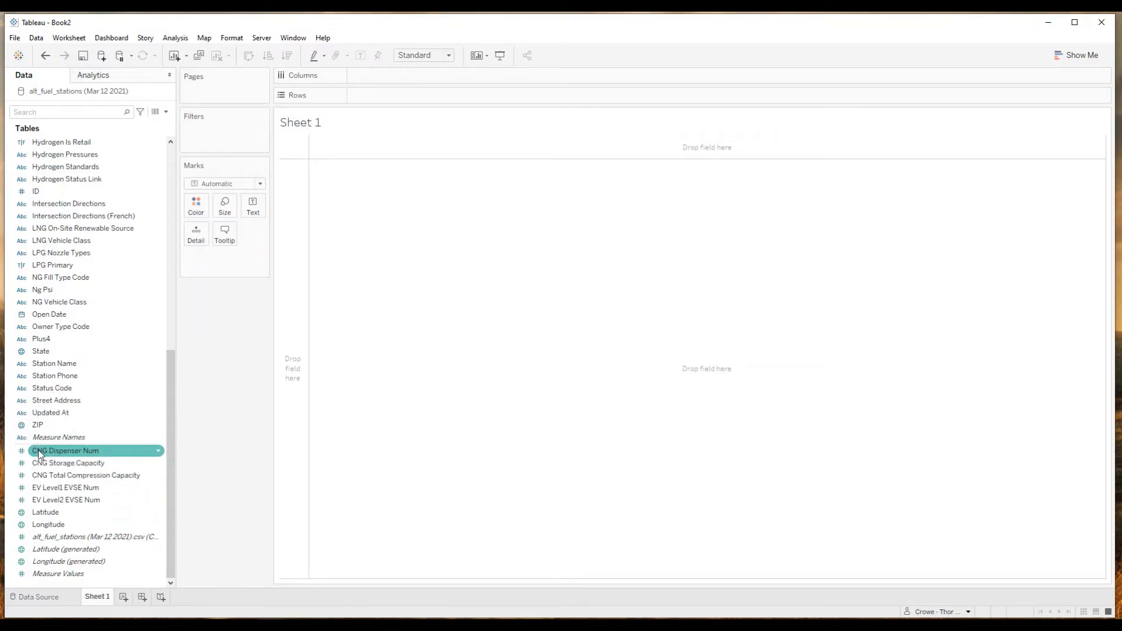
left_click(39, 454)
left_click(394, 280)
left_click(87, 451)
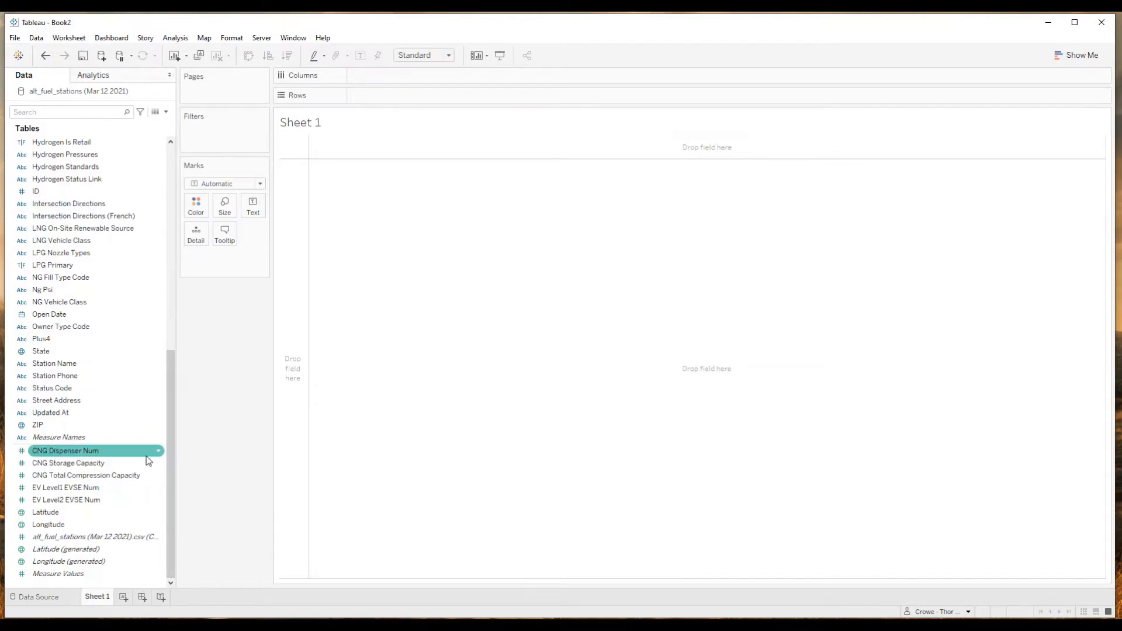
Step: Chart the sum of CNG Dispenser Num on Sheet 1 and clear the sheet again
left_click(73, 454)
left_click(69, 453)
double_click(49, 454)
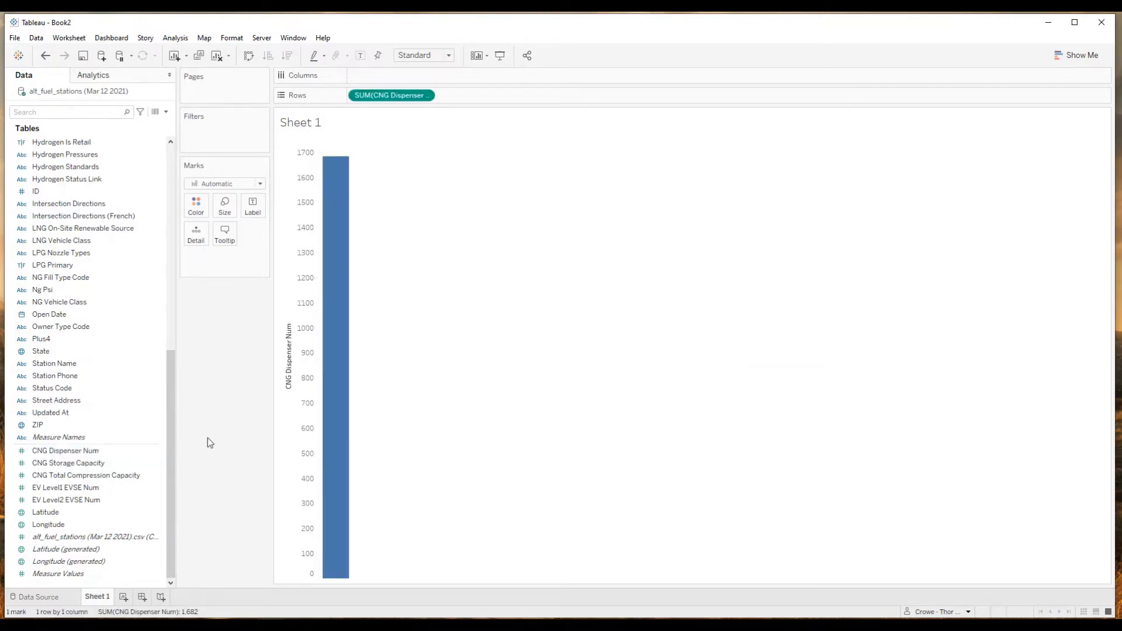
mouse_move(341, 170)
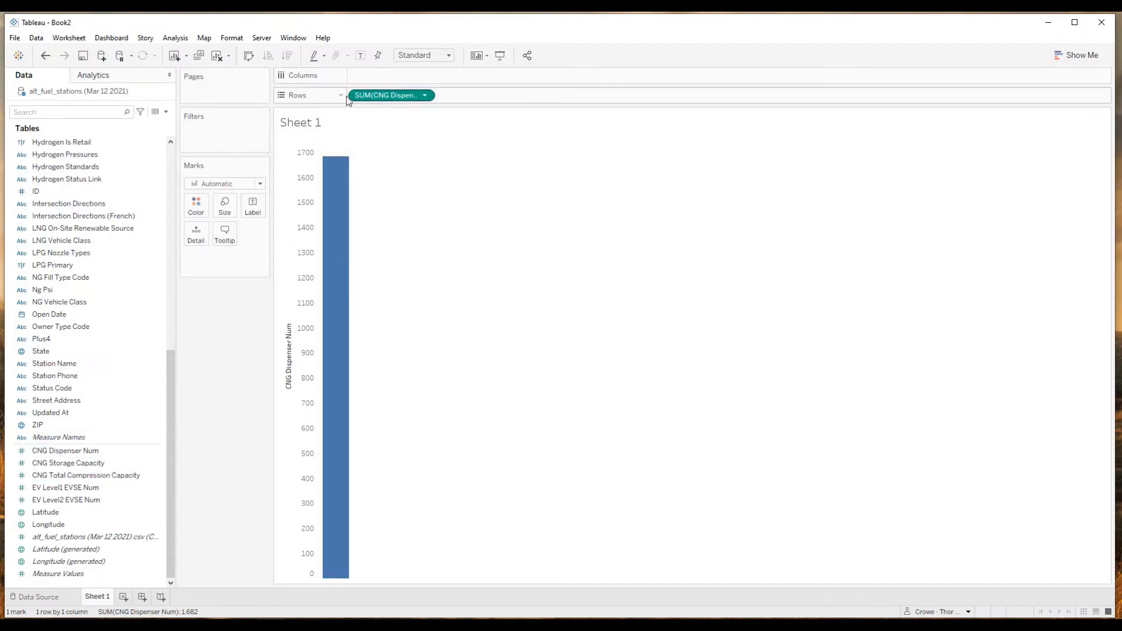
left_click(214, 59)
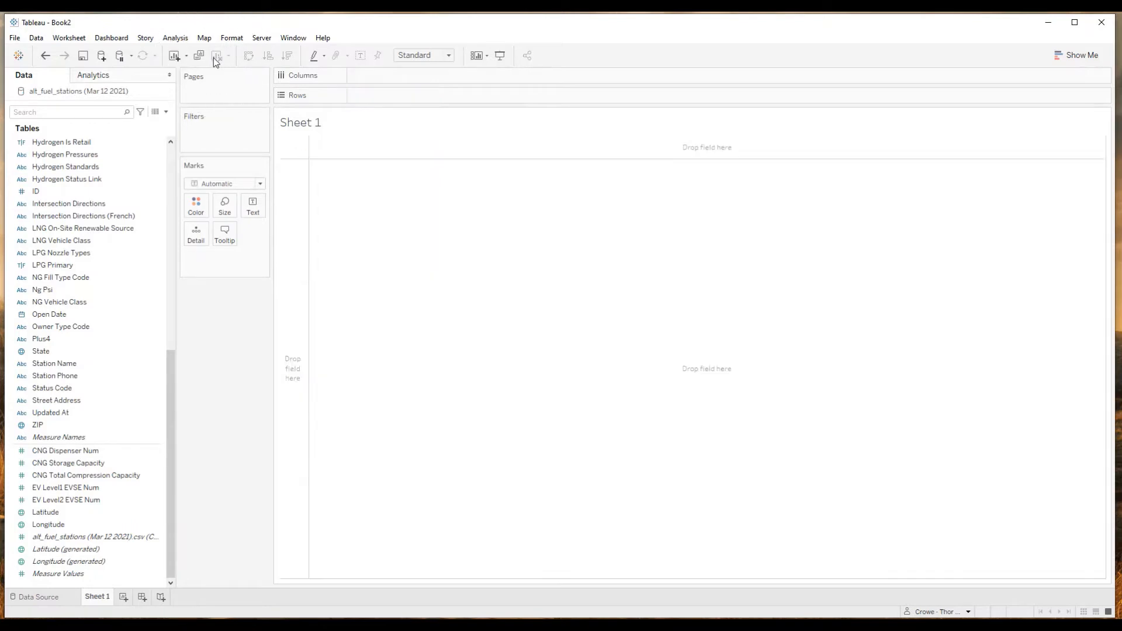
Step: Convert CNG Dispenser Num from a measure to a dimension and list its values as rows
left_click(73, 454)
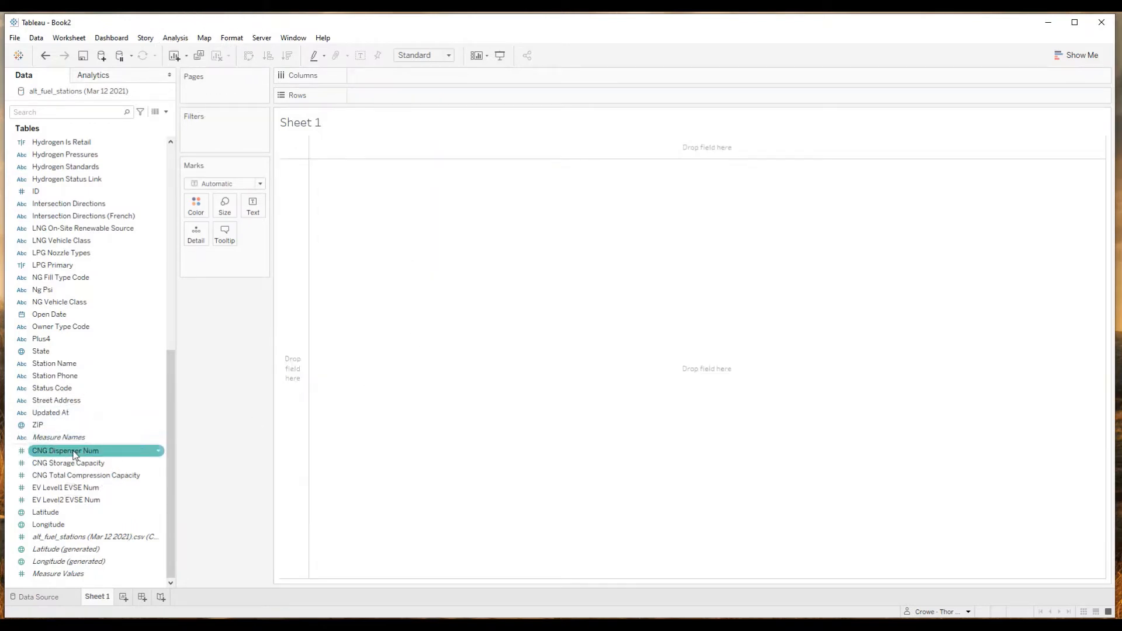
left_click_drag(63, 456, 57, 408)
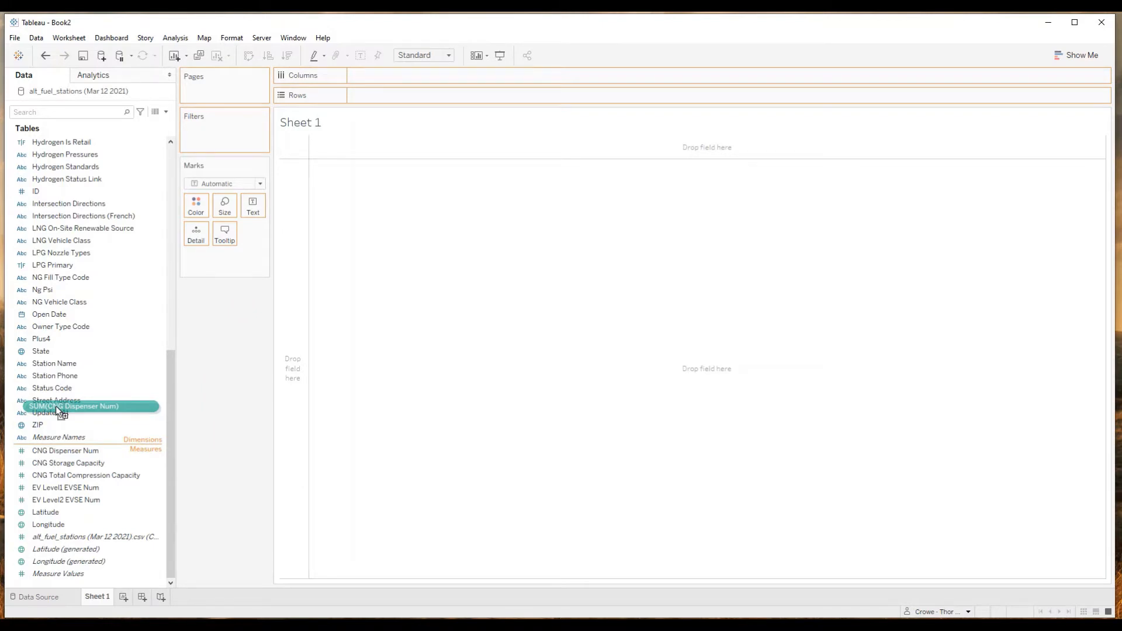
left_click_drag(55, 408, 50, 384)
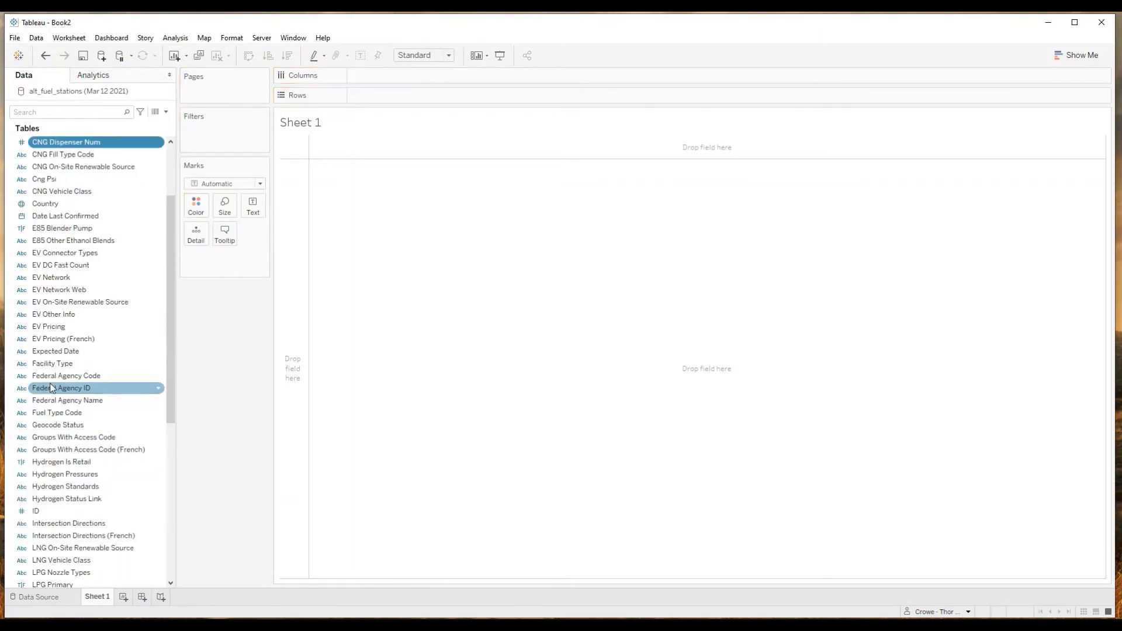
left_click(50, 142)
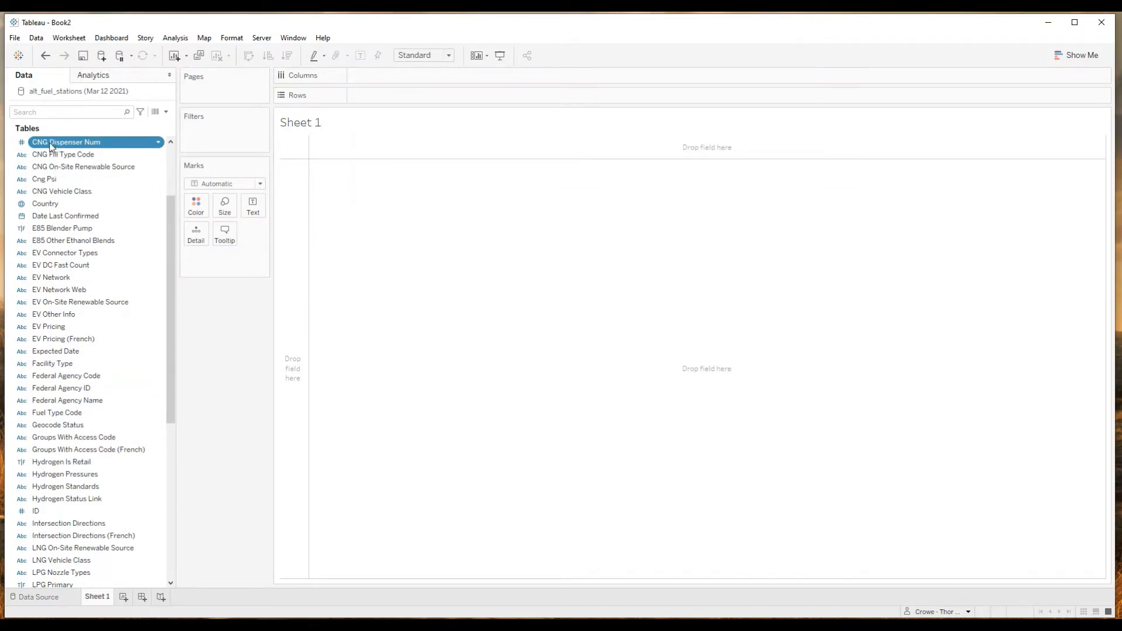
double_click(50, 143)
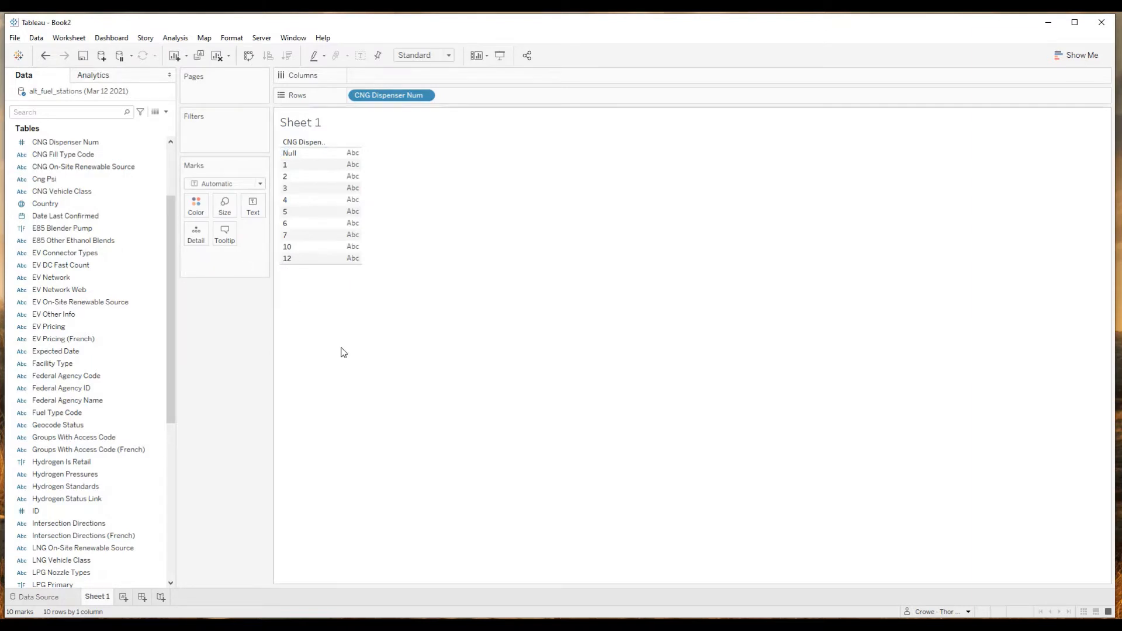
Step: Widen the field list and add the alt_fuel_stations (Mar 12 2021).csv (Count) field to the dispenser table
left_click_drag(170, 413, 164, 549)
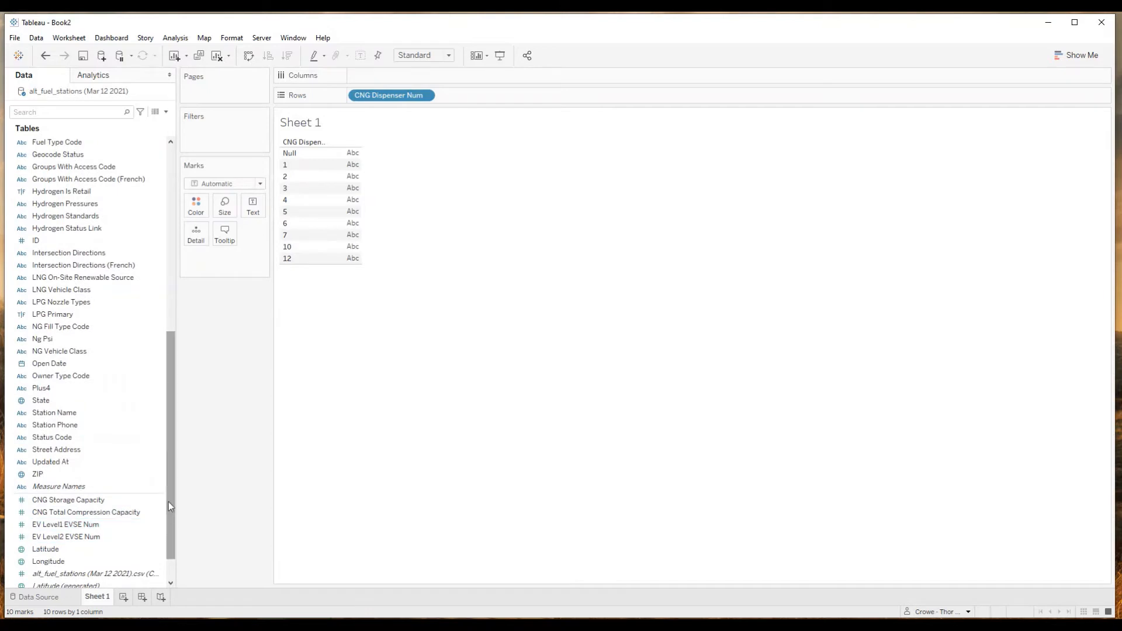
left_click_drag(168, 501, 172, 566)
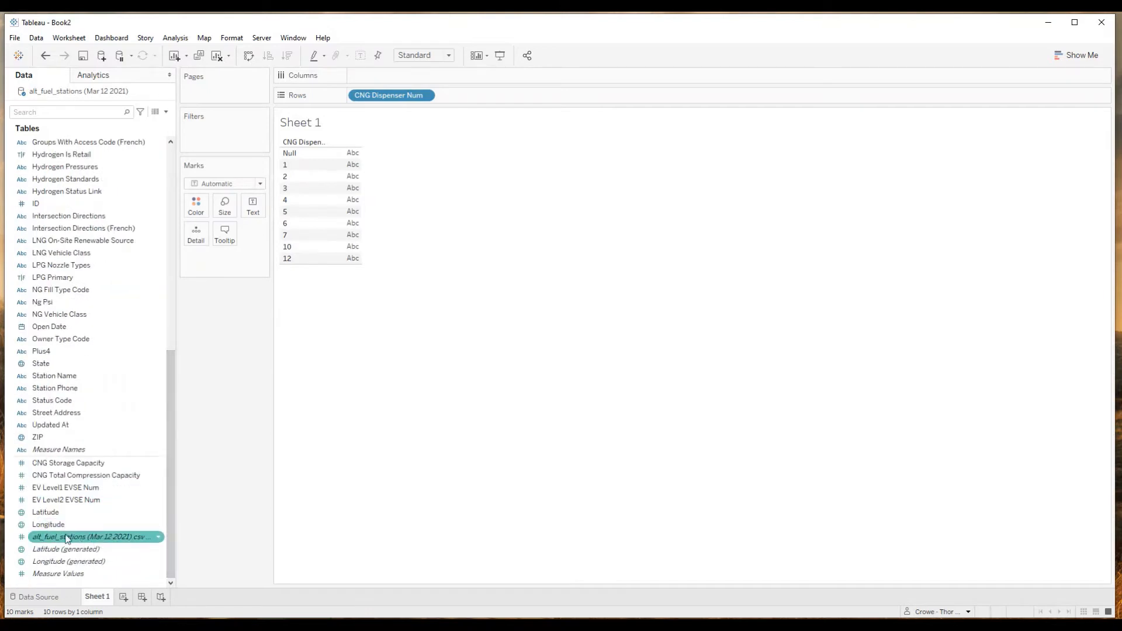
key("ctrl")
left_click_drag(175, 508, 206, 508)
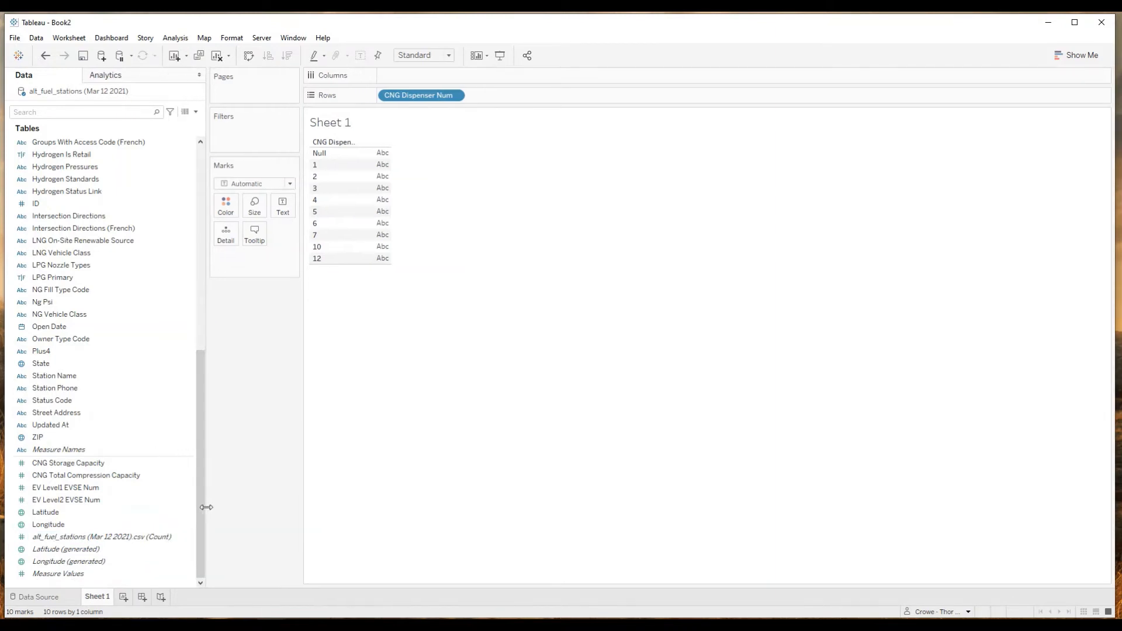
double_click(57, 539)
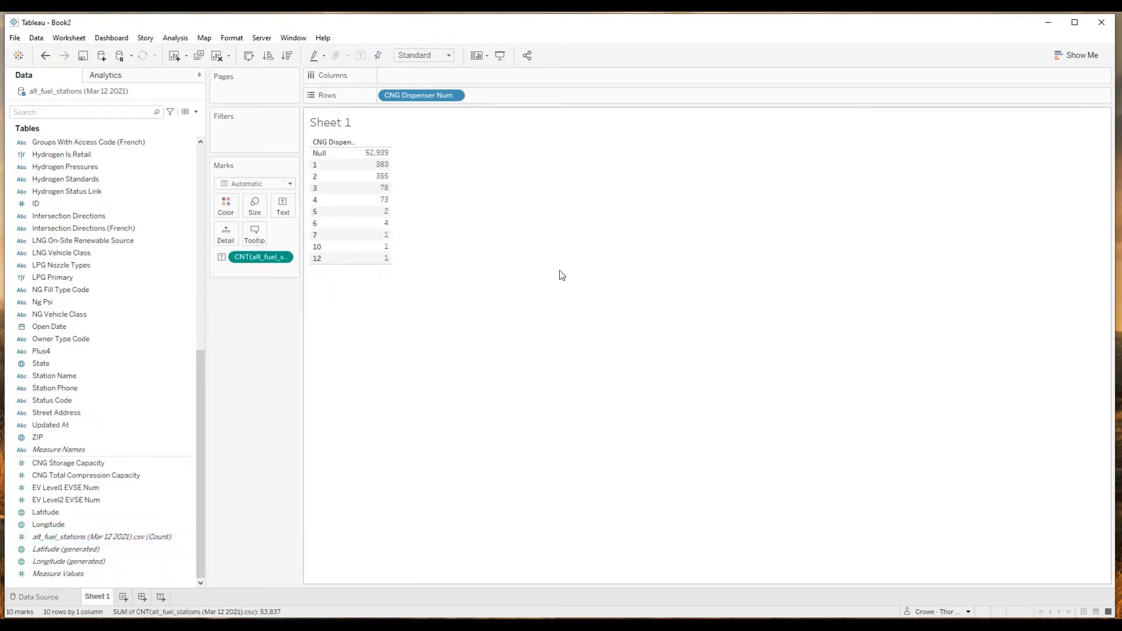
mouse_move(378, 158)
key("ctrl")
key("ctrl")
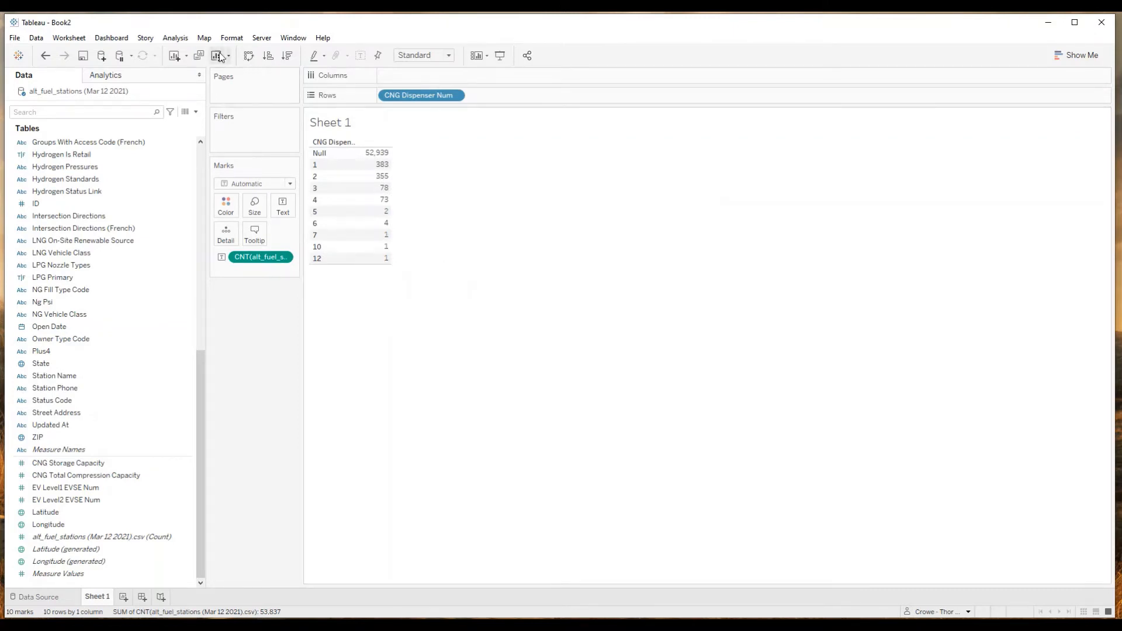
Step: Show column grand totals for the station counts by CNG Dispenser Num
left_click(178, 42)
left_click(176, 38)
mouse_move(186, 154)
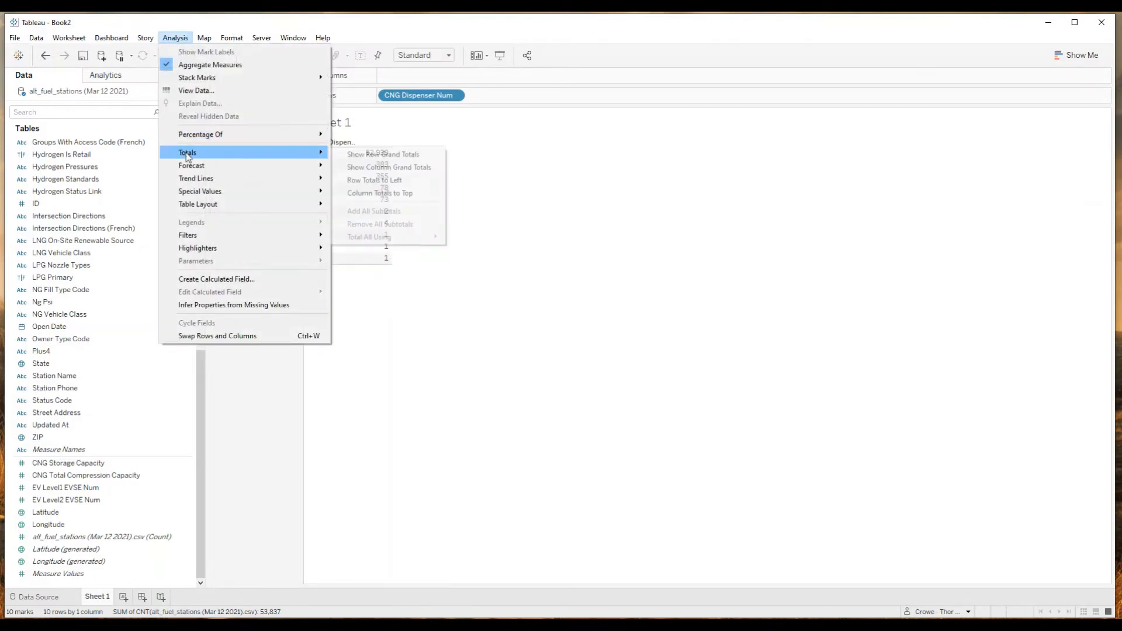
left_click(402, 169)
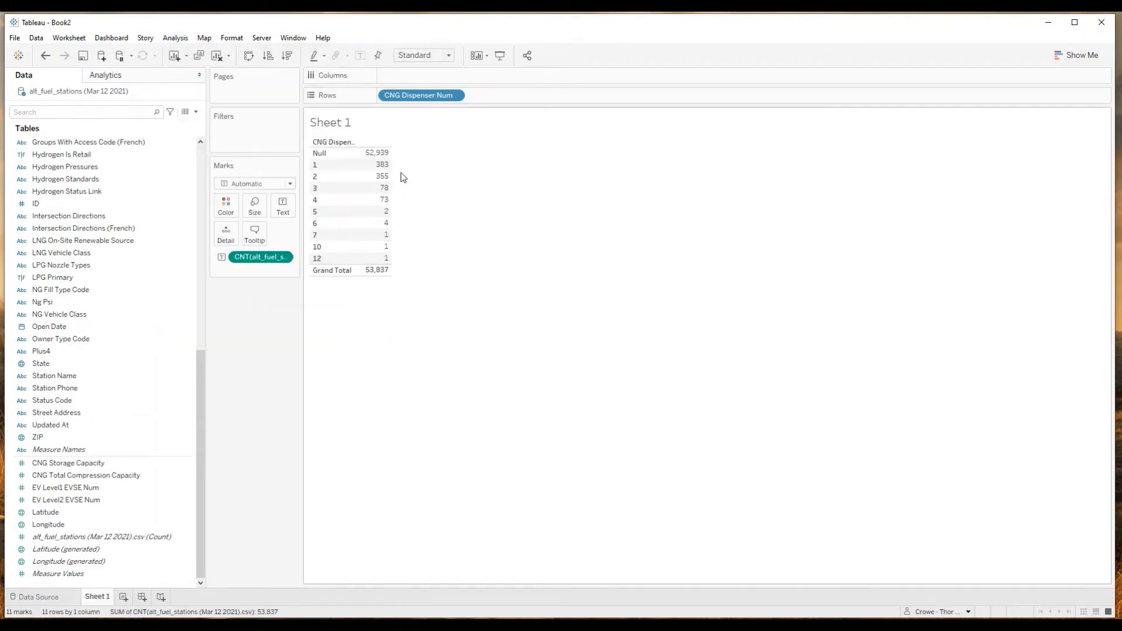
mouse_move(383, 277)
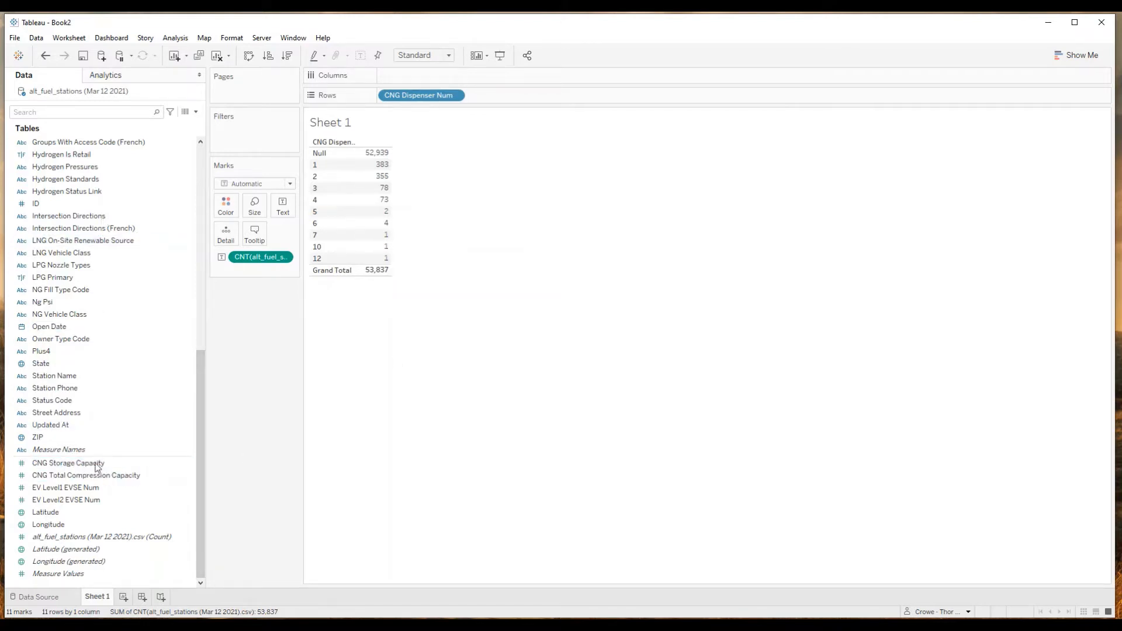
Step: Convert EV Level1 EVSE Num and EV Level2 EVSE Num from measures to dimensions
left_click(146, 551)
left_click(129, 492)
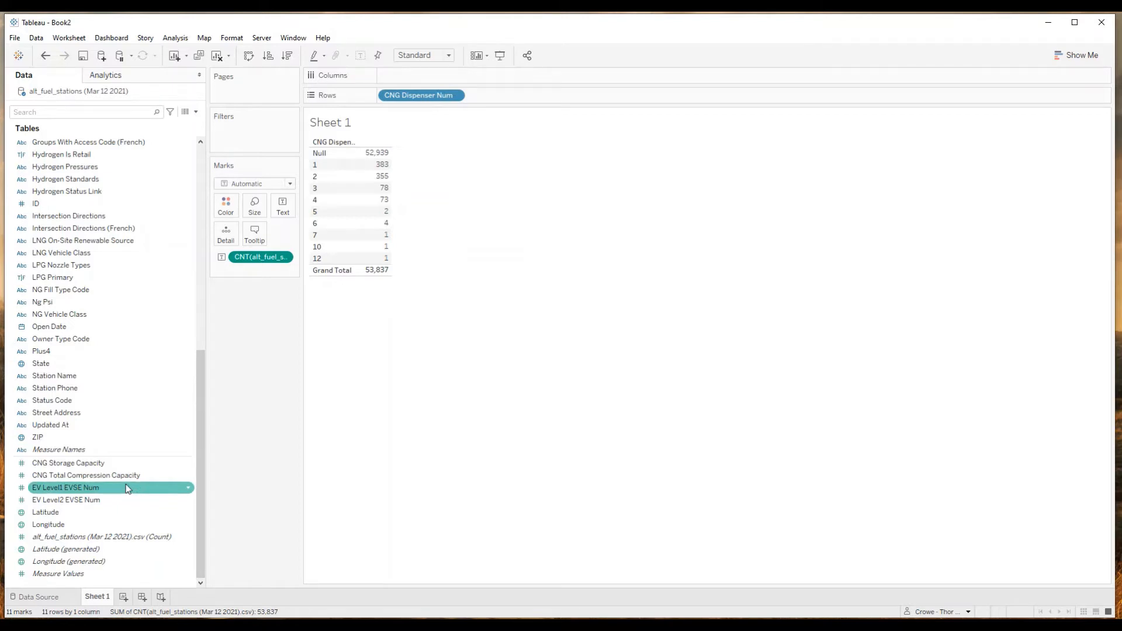
left_click(106, 426)
left_click(187, 476)
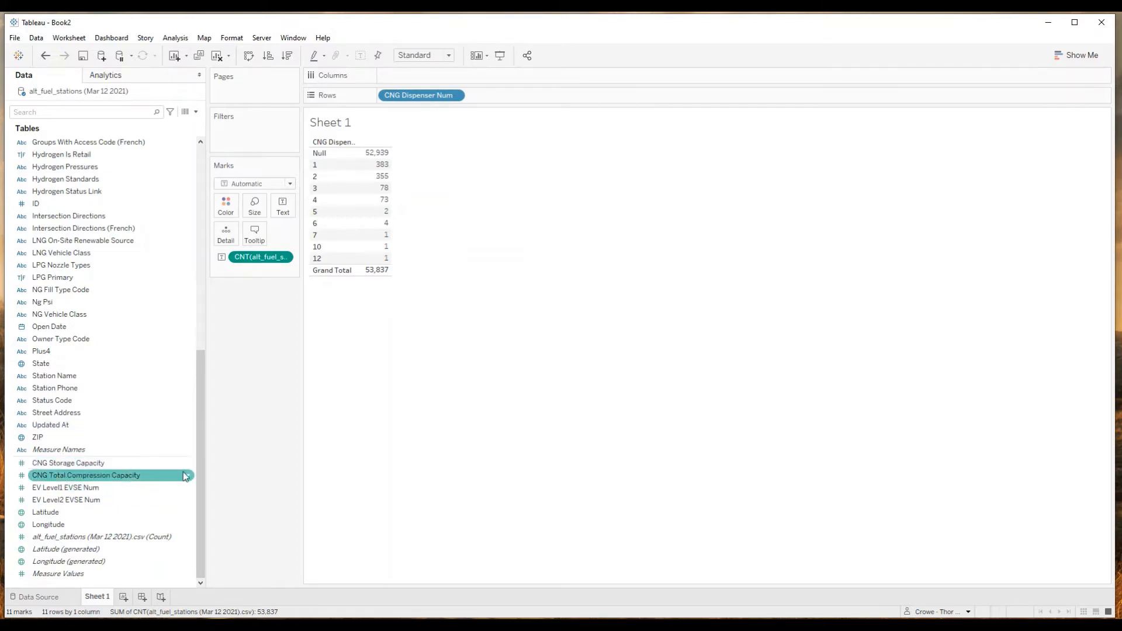
left_click(187, 465)
left_click(187, 476)
left_click(103, 487)
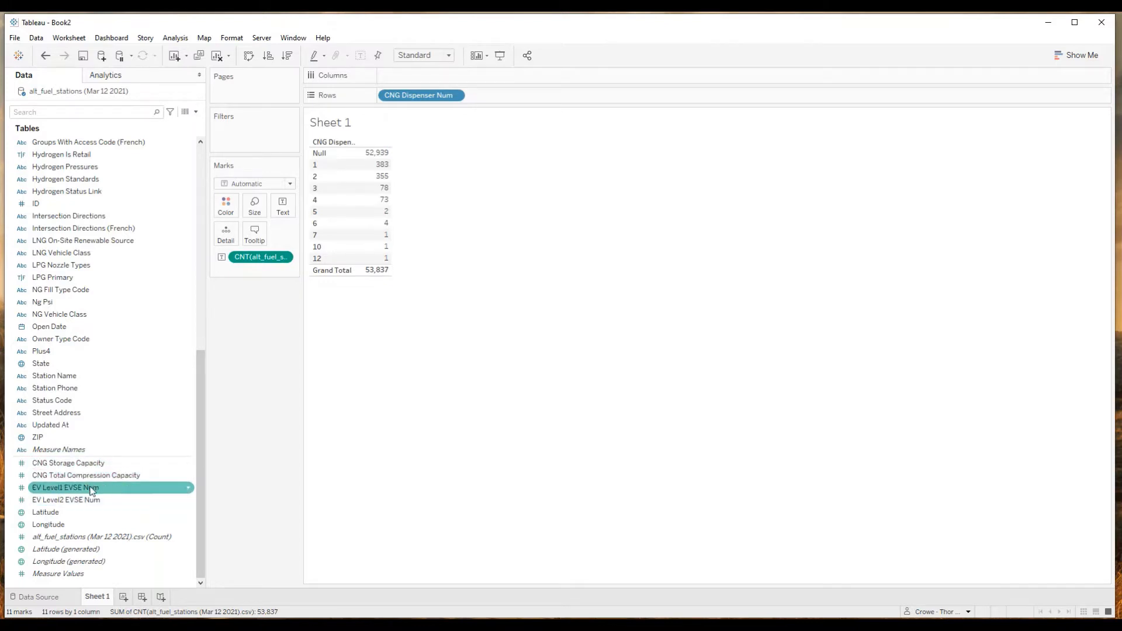
left_click_drag(90, 494, 77, 401)
left_click(91, 503)
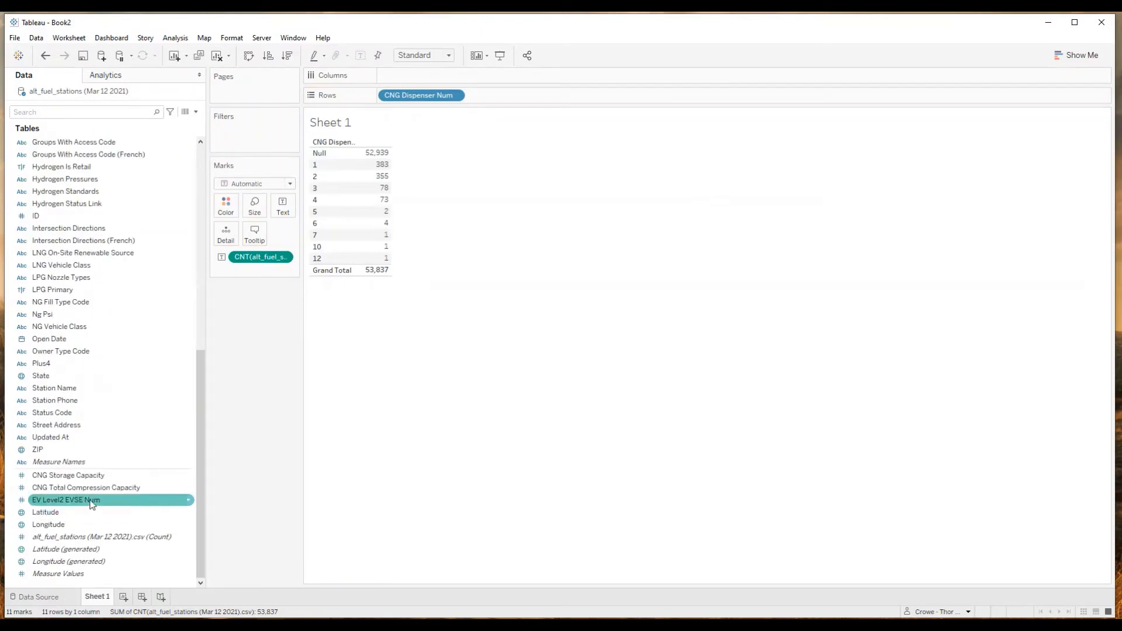
left_click_drag(92, 504, 111, 421)
left_click_drag(199, 353, 198, 528)
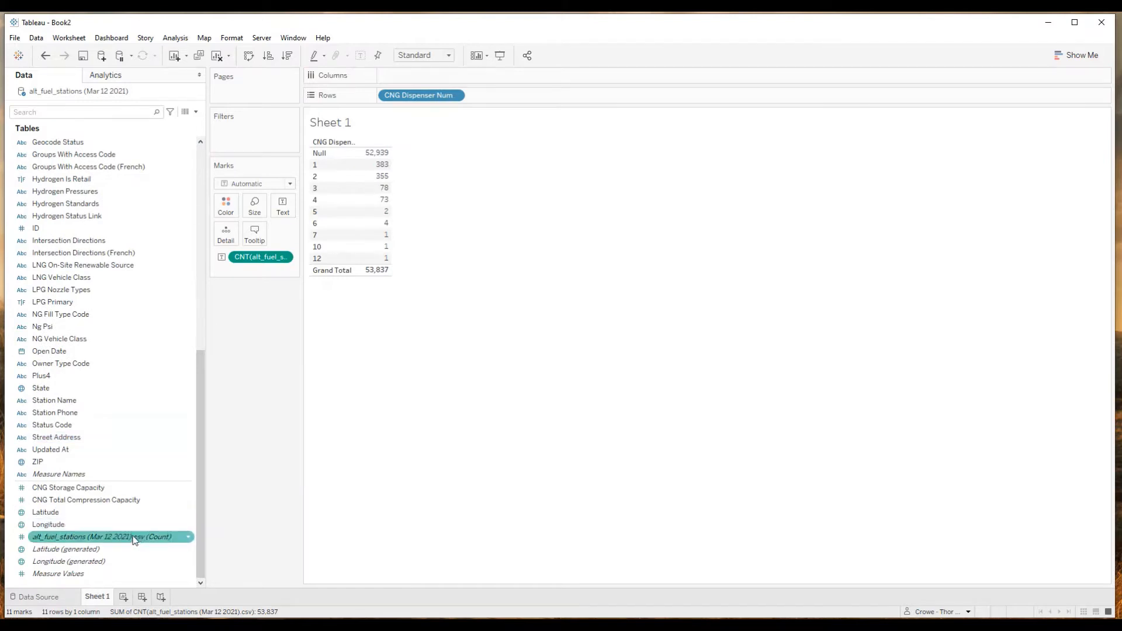
Step: Examine the count, Latitude and Longitude fields among the remaining measures
left_click(79, 539)
left_click(65, 512)
left_click(63, 524)
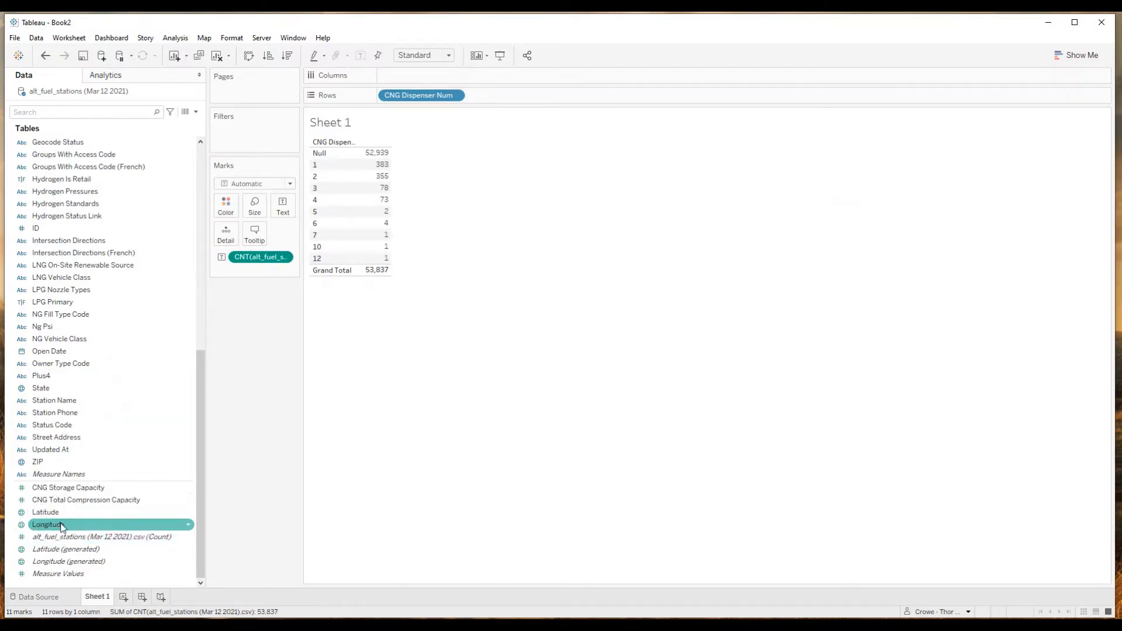
left_click(66, 513)
left_click(62, 525)
left_click(66, 513)
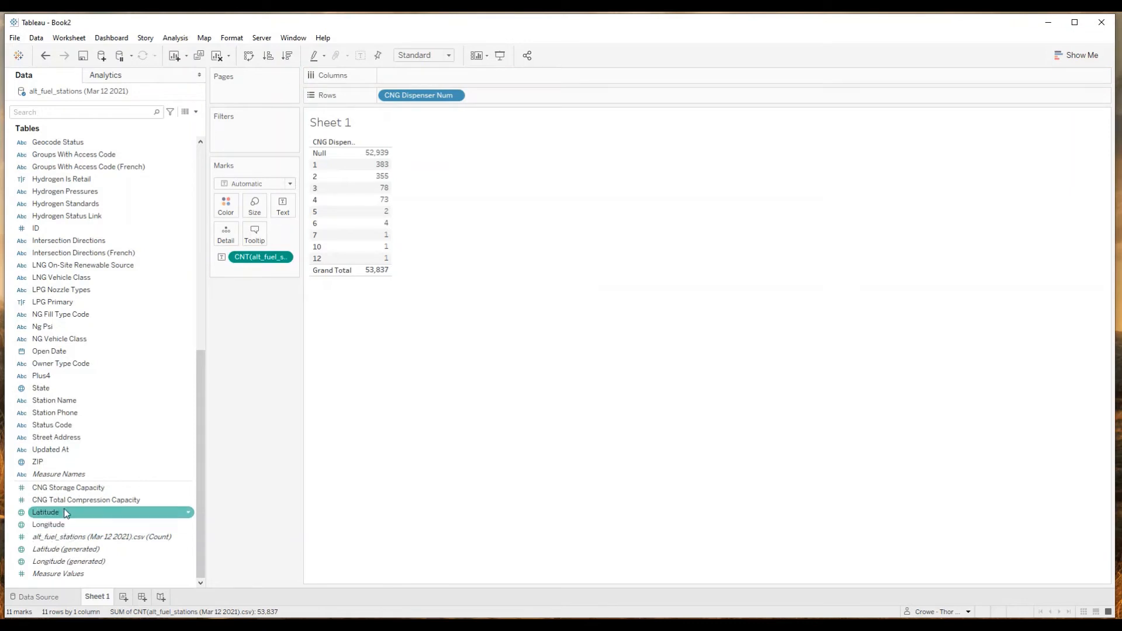
left_click(64, 524)
left_click(66, 517)
left_click(64, 524)
left_click(66, 513)
left_click(65, 524)
left_click(170, 512)
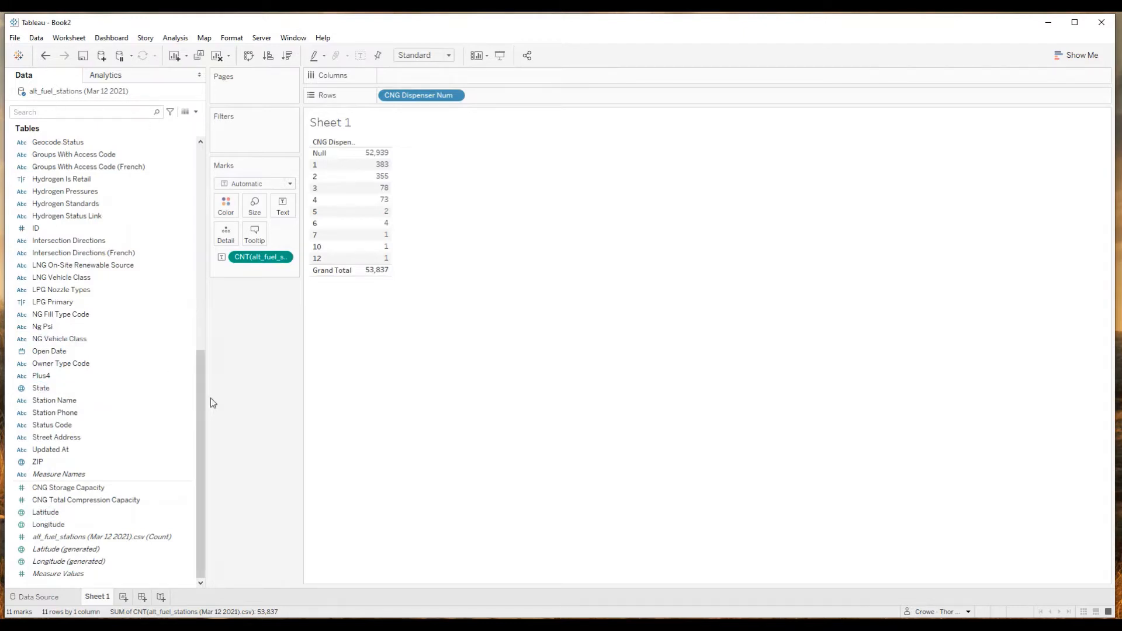
Step: Examine the Latitude and Longitude columns in the data source preview
left_click(19, 56)
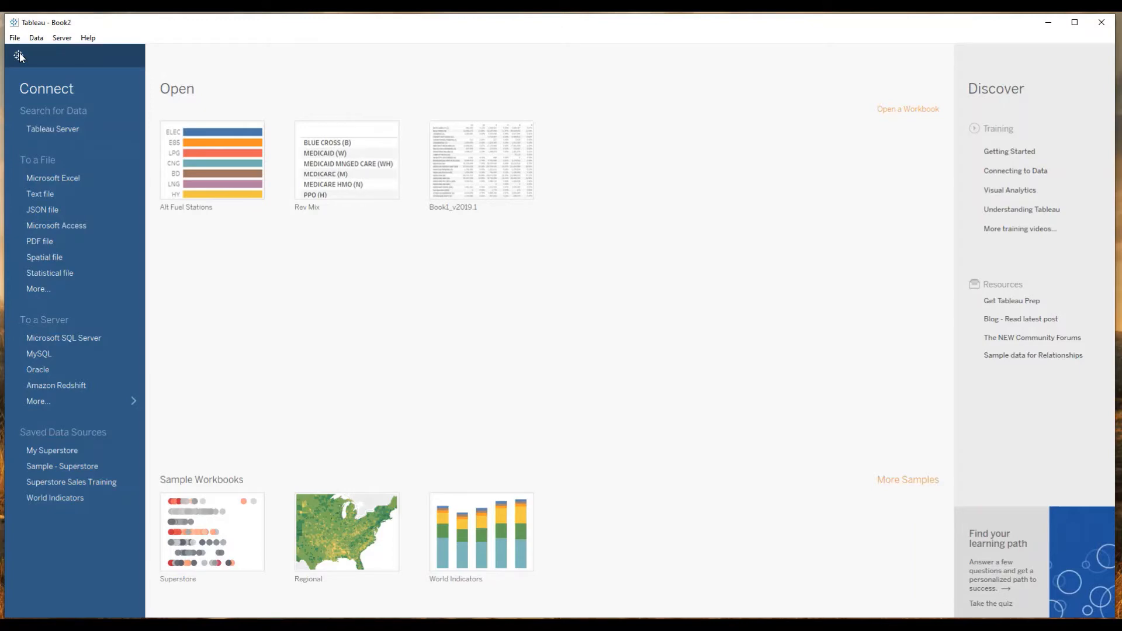
left_click(19, 56)
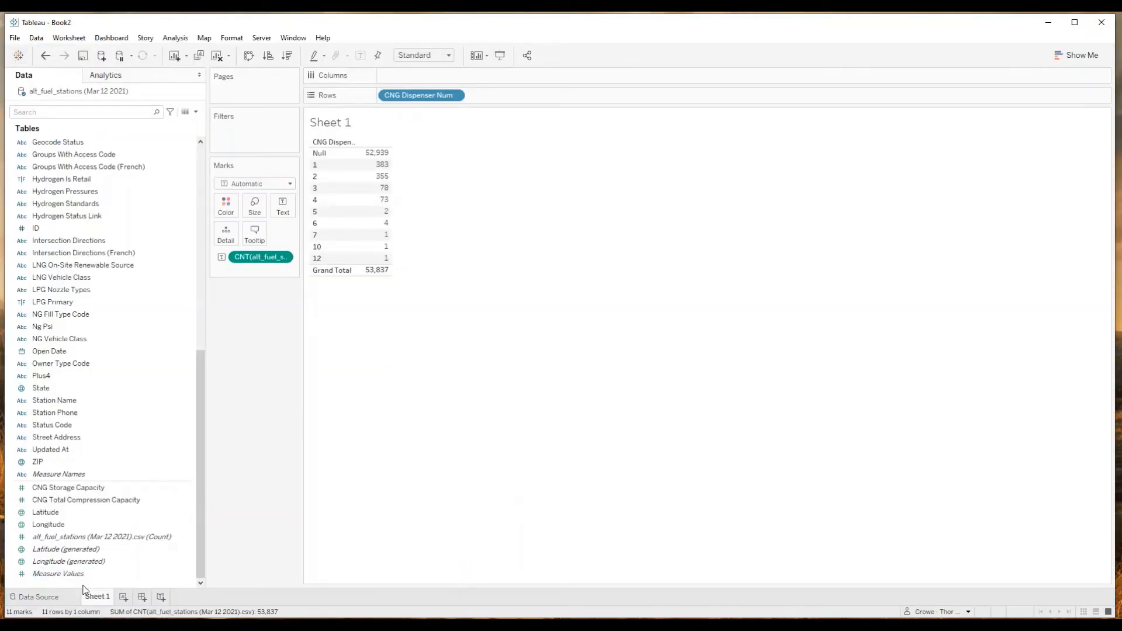
left_click(50, 599)
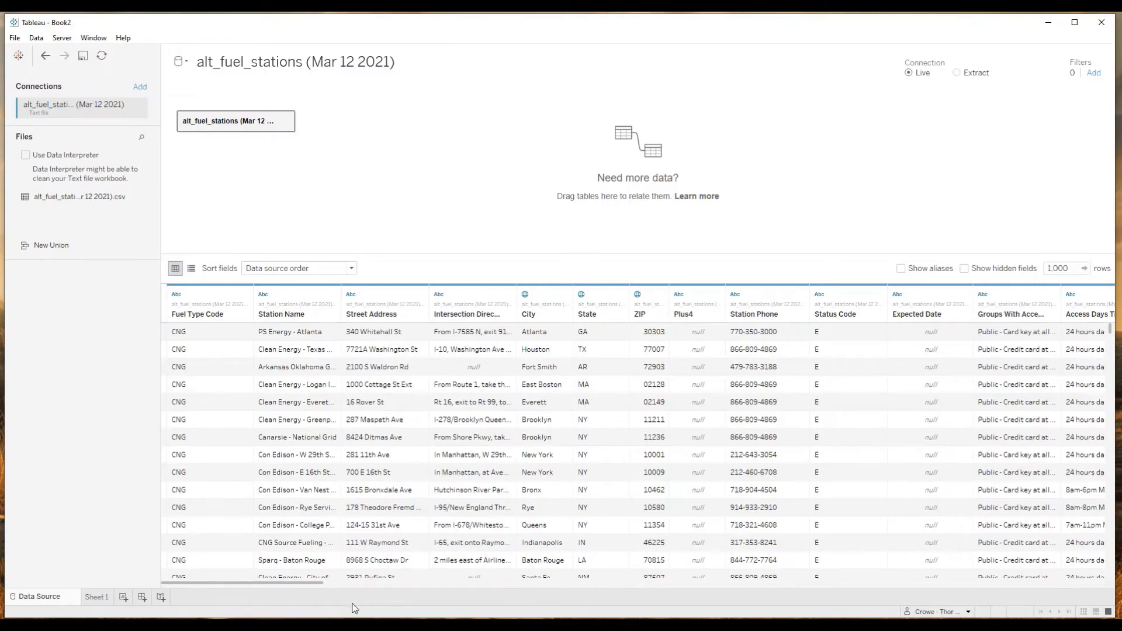
left_click_drag(312, 585, 610, 598)
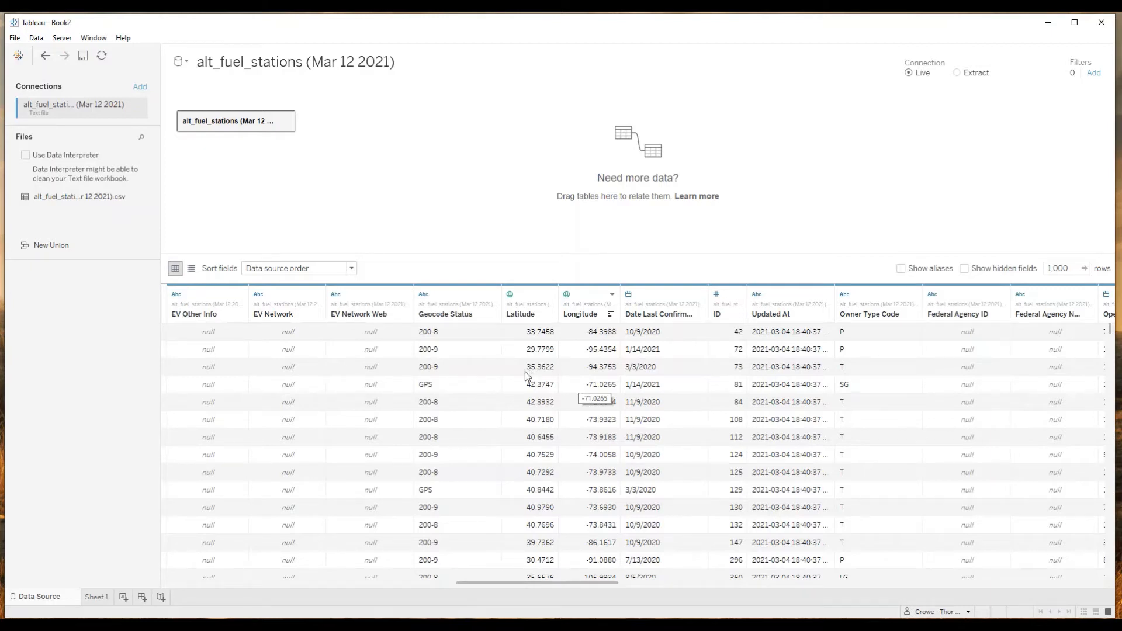
Step: Return to Sheet 1 and examine the field list's geographic fields, including State and the generated latitude and longitude
left_click(105, 597)
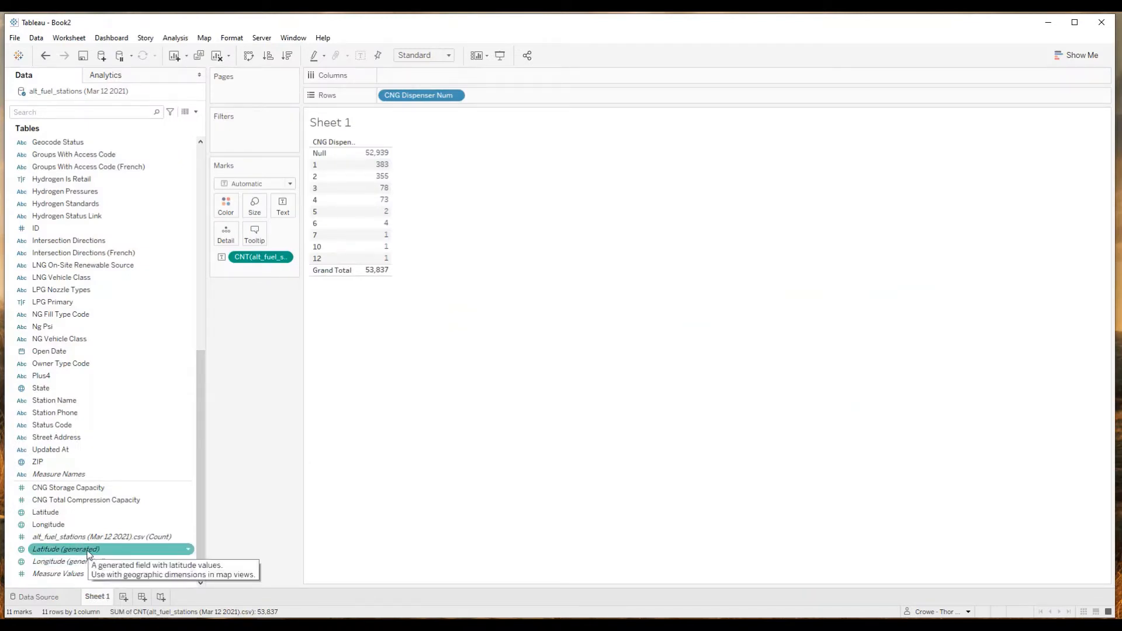
left_click(24, 393)
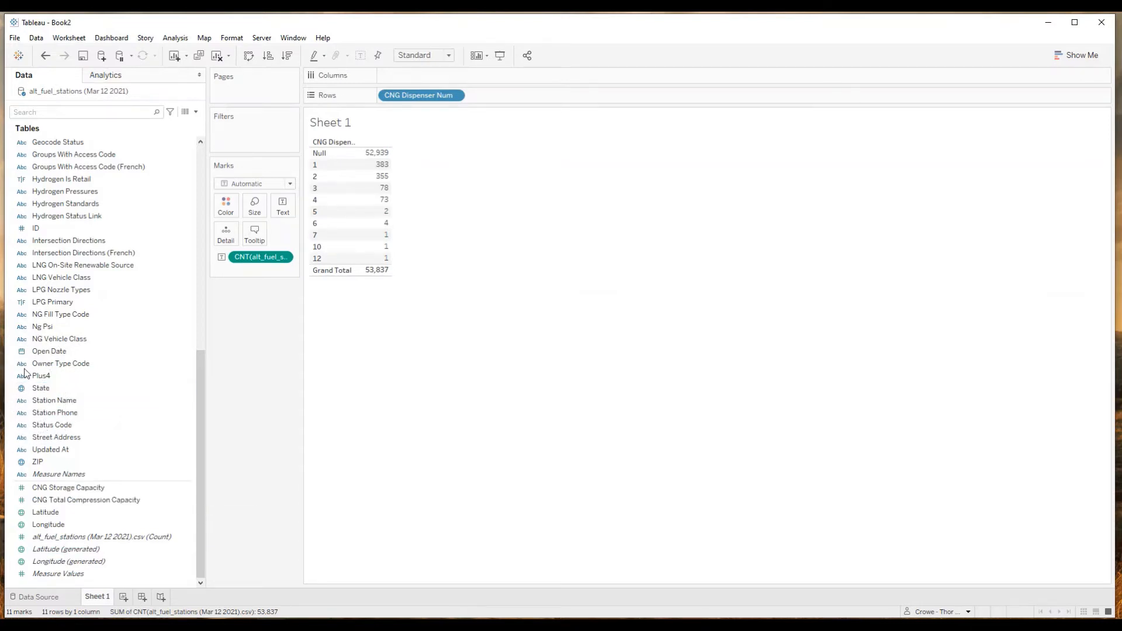
scroll(25, 193, "up", 6)
scroll(25, 193, "up", 5)
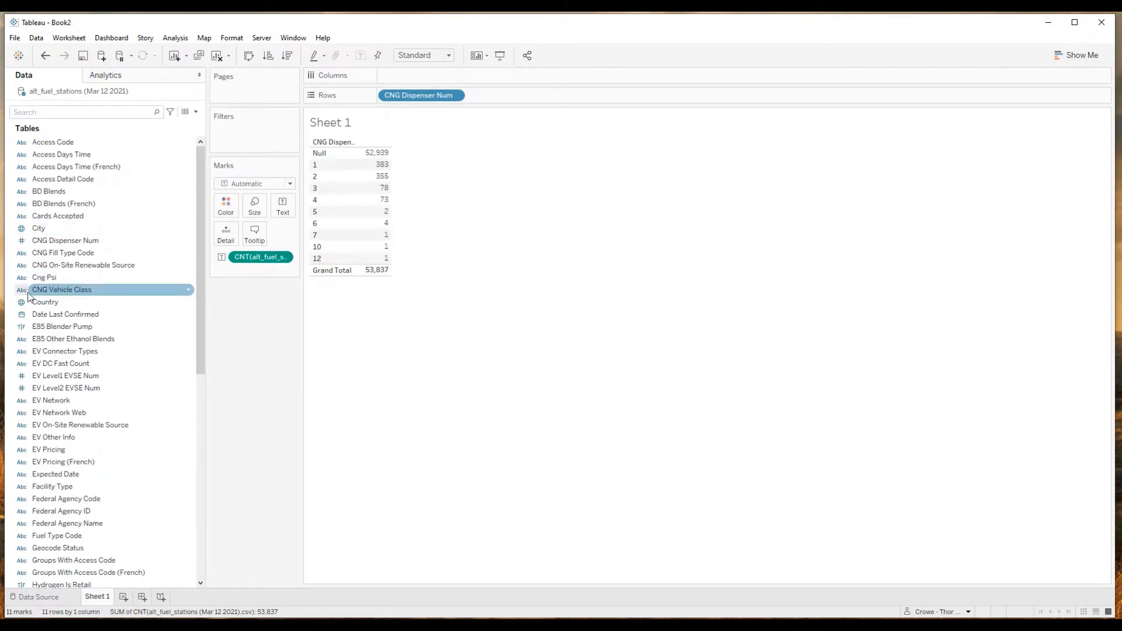
scroll(29, 304, "down", 11)
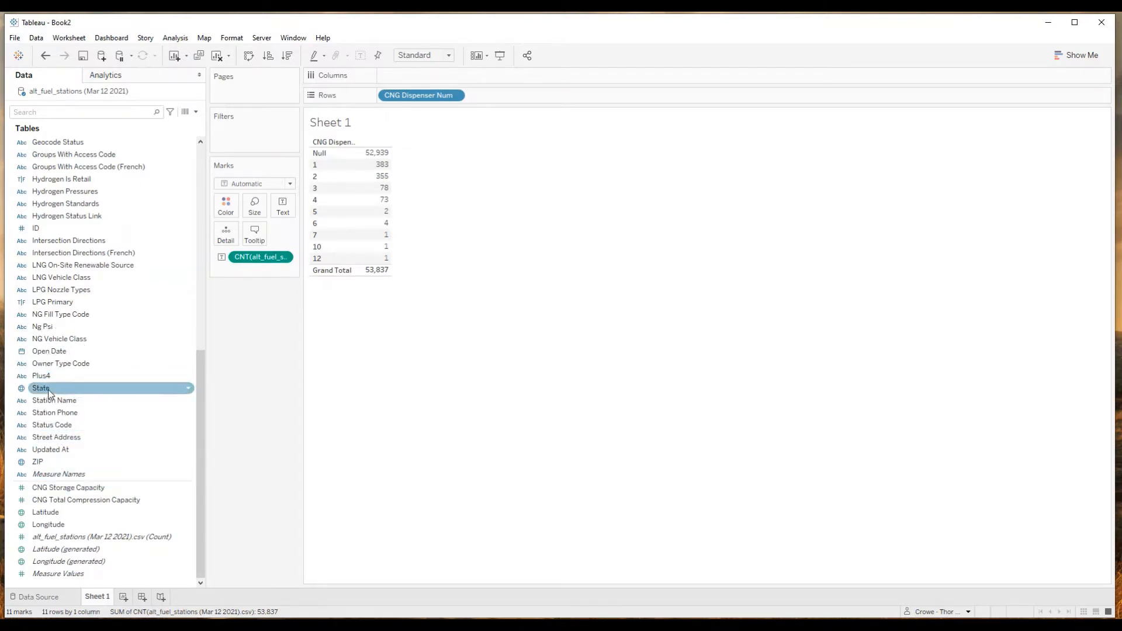
left_click(63, 563)
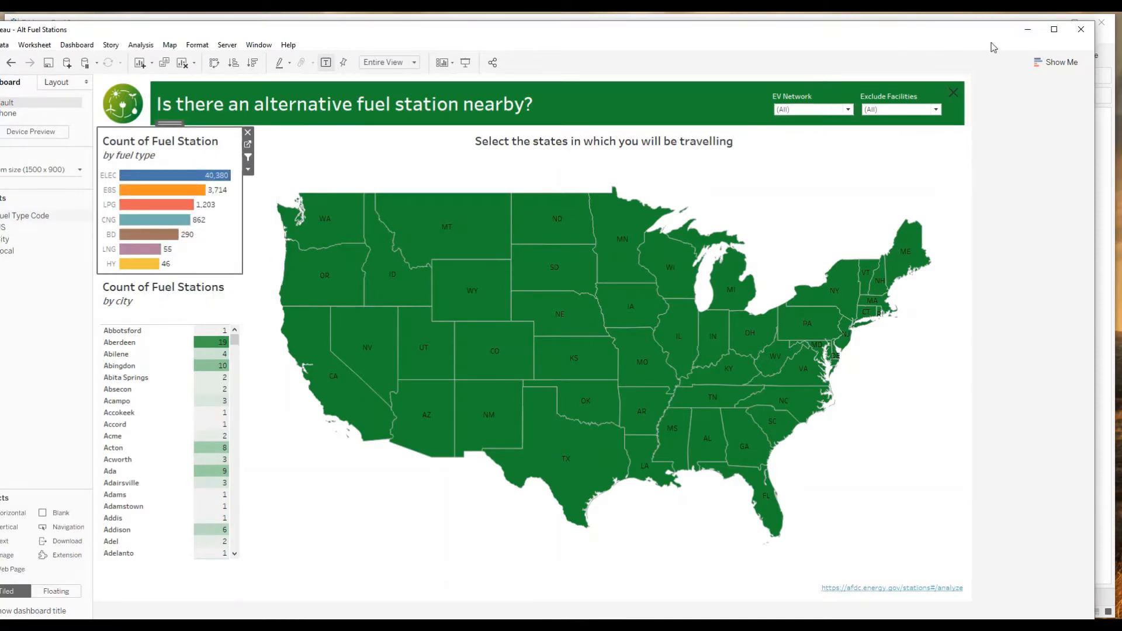
Step: Minimize the Alt Fuel Stations example dashboard and clear all fields from Sheet 1 in Book2
left_click(1028, 30)
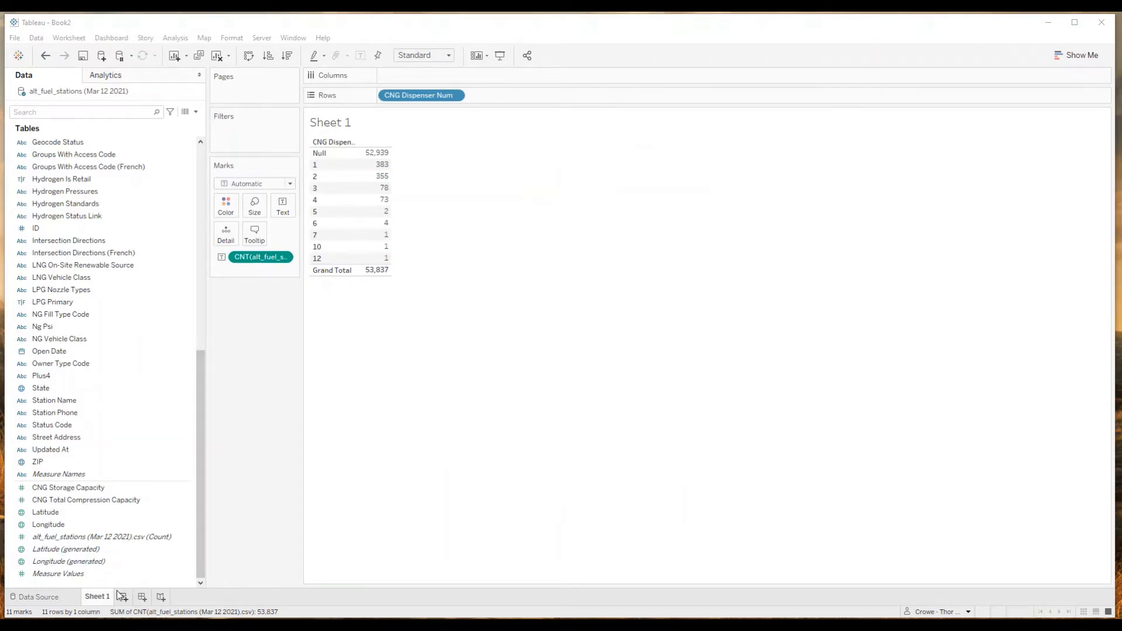
left_click(217, 57)
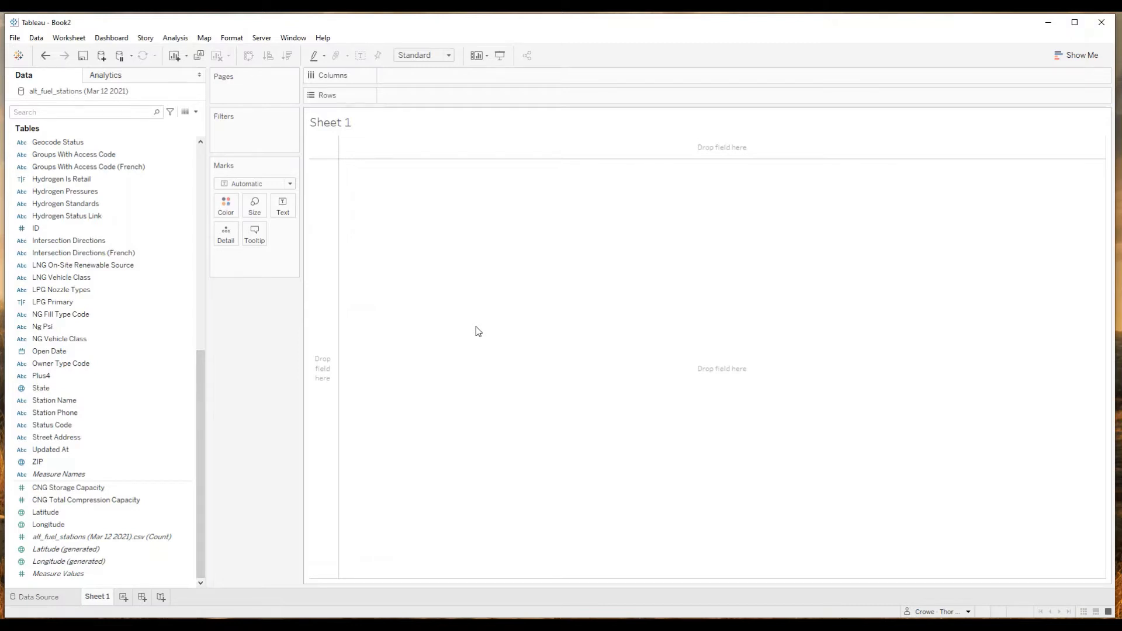
Step: Chart the count of alt_fuel_stations (Mar 12 2021).csv by Fuel Type Code as a horizontal bar chart on Sheet 1
double_click(57, 538)
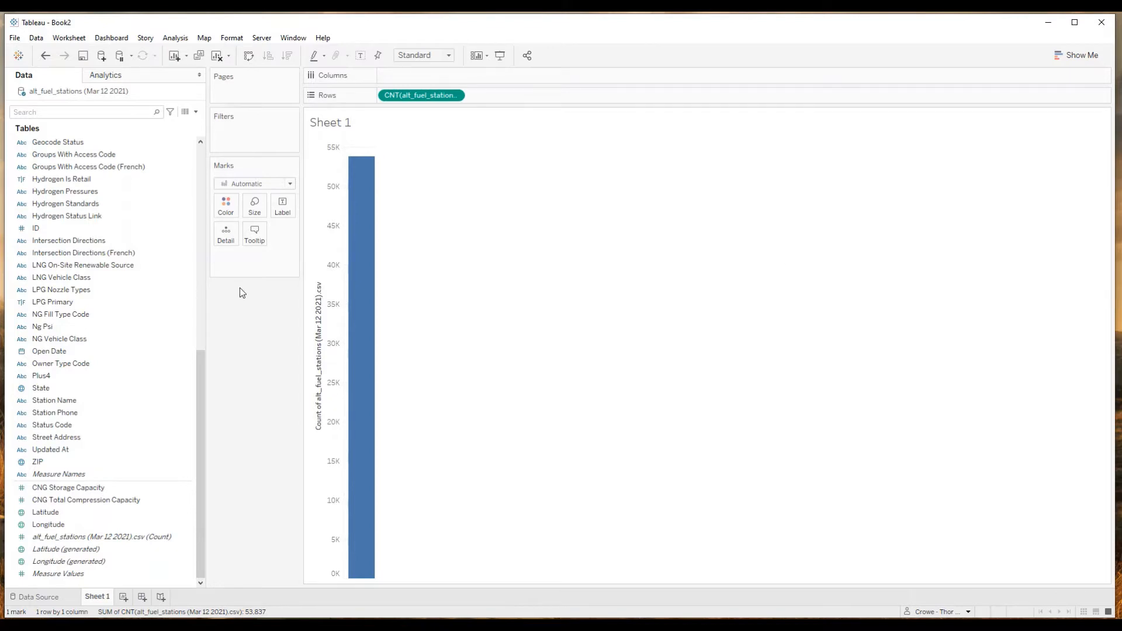
scroll(81, 382, "up", 4)
scroll(80, 383, "up", 2)
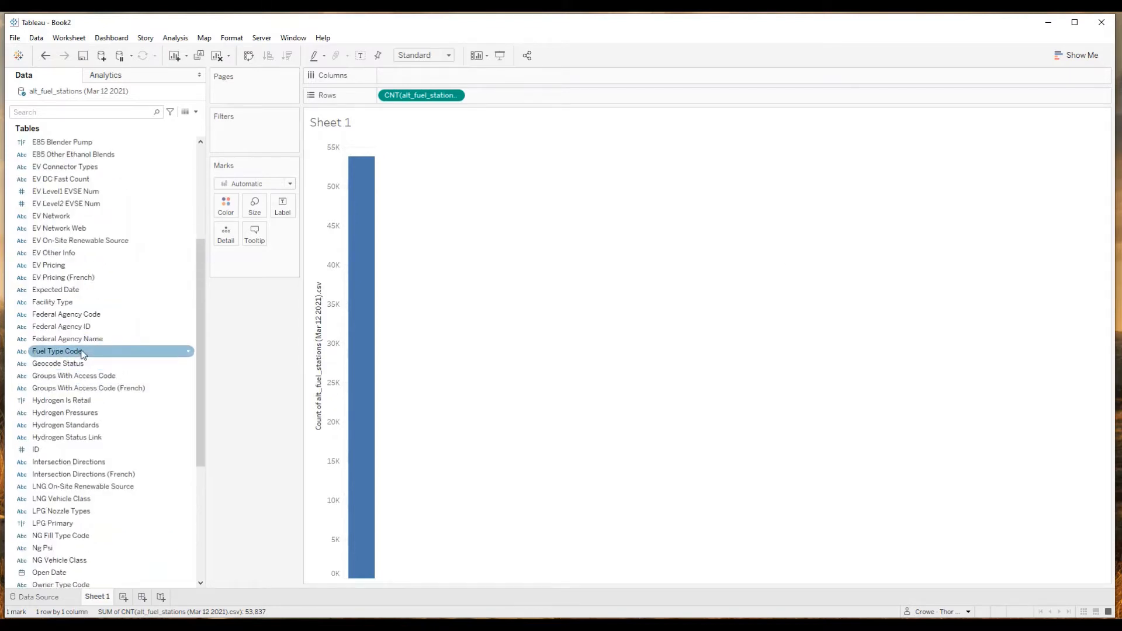
left_click(82, 352)
double_click(83, 352)
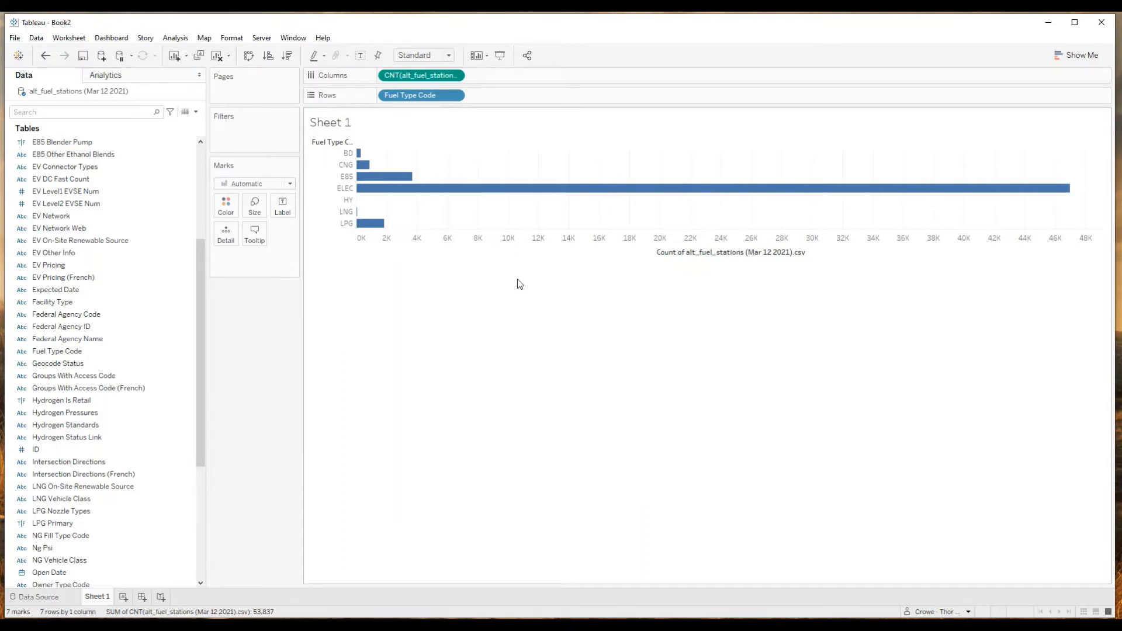
mouse_move(702, 196)
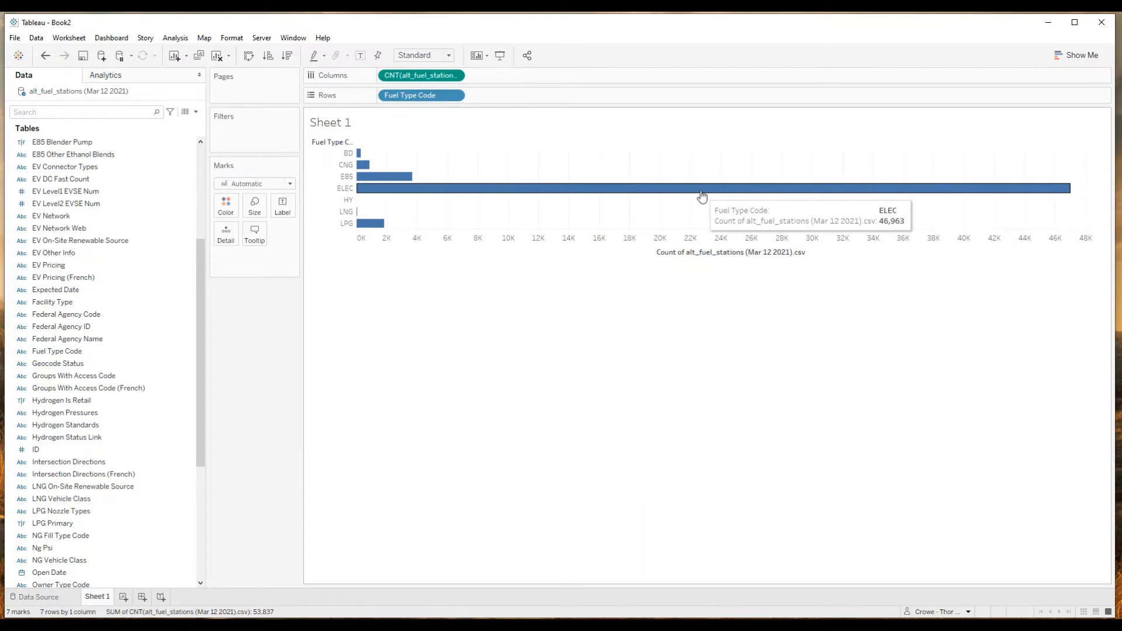
mouse_move(362, 171)
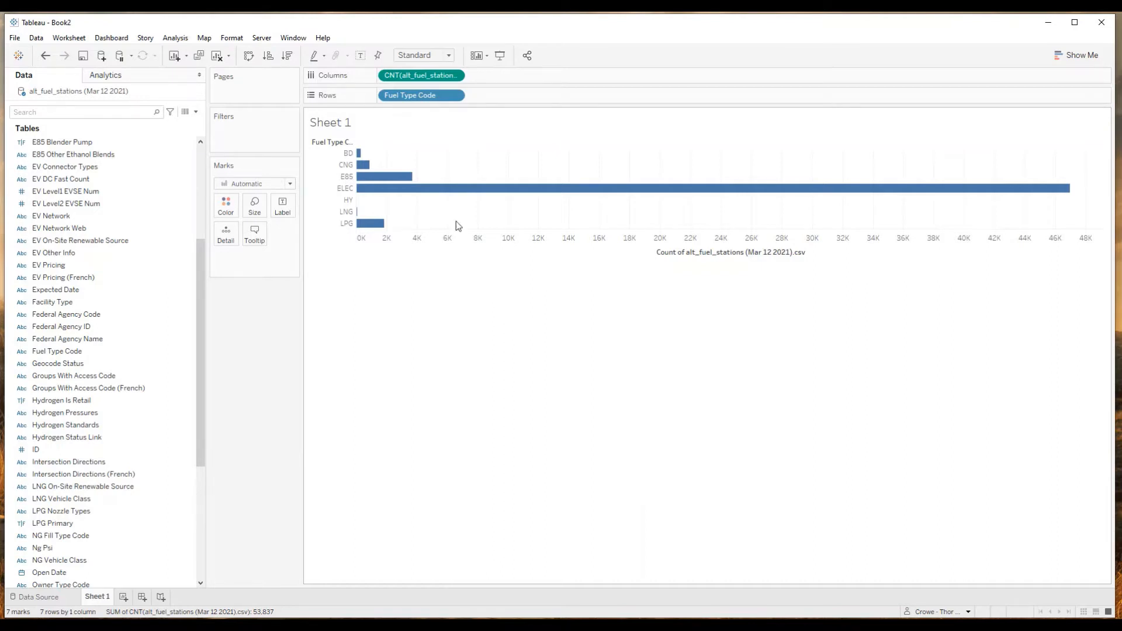
Step: Color the bars by Fuel Type Code
left_click(227, 208)
left_click(228, 211)
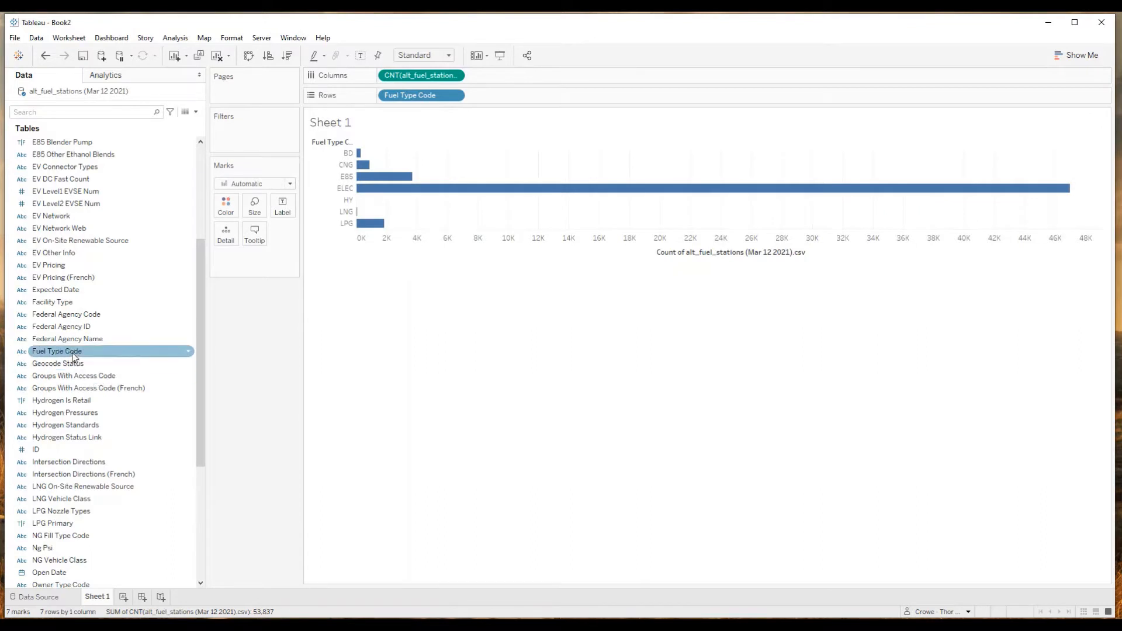
left_click_drag(73, 355, 227, 214)
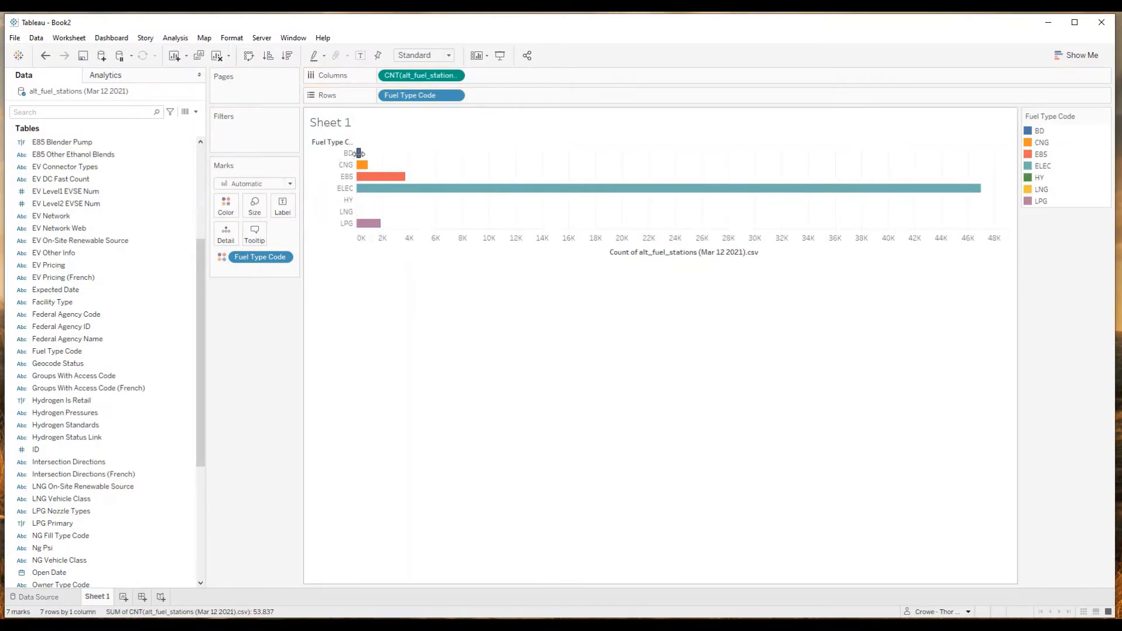
mouse_move(360, 156)
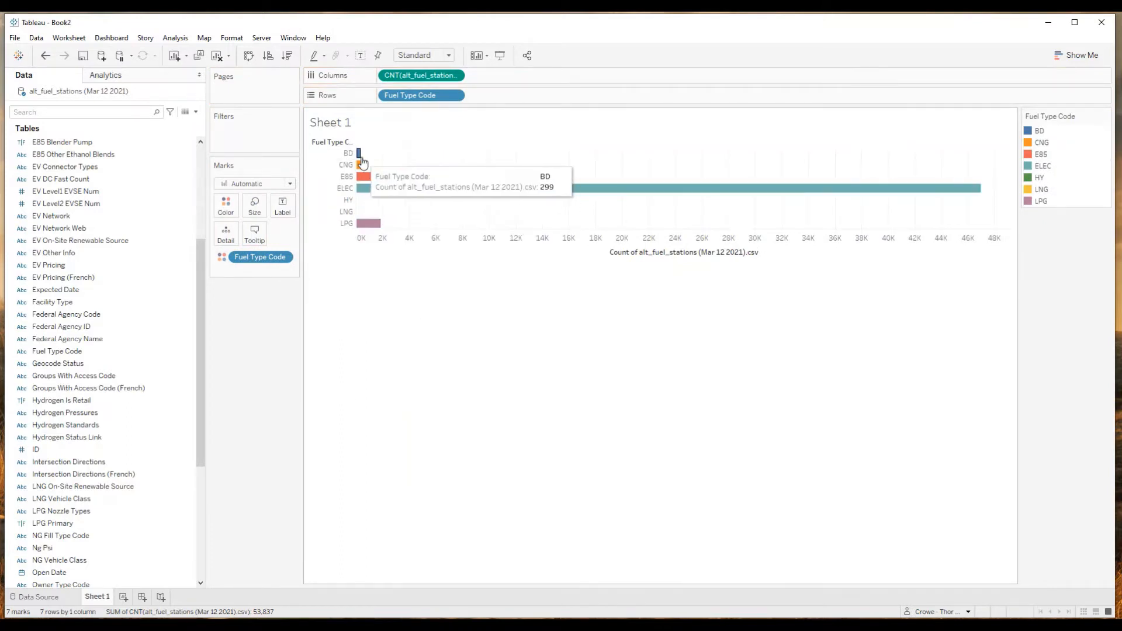
Step: Highlight the BD, CNG, E85, ELEC and HY legend entries one after another to compare their bars, and clear the highlight
left_click(1043, 132)
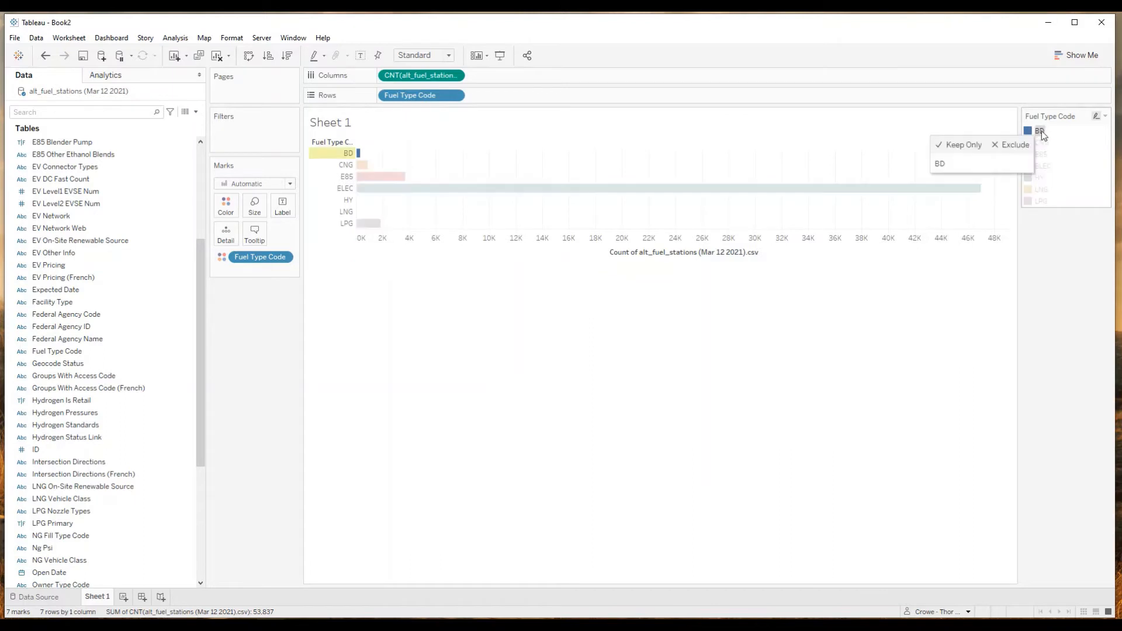
left_click(1040, 143)
left_click(1045, 155)
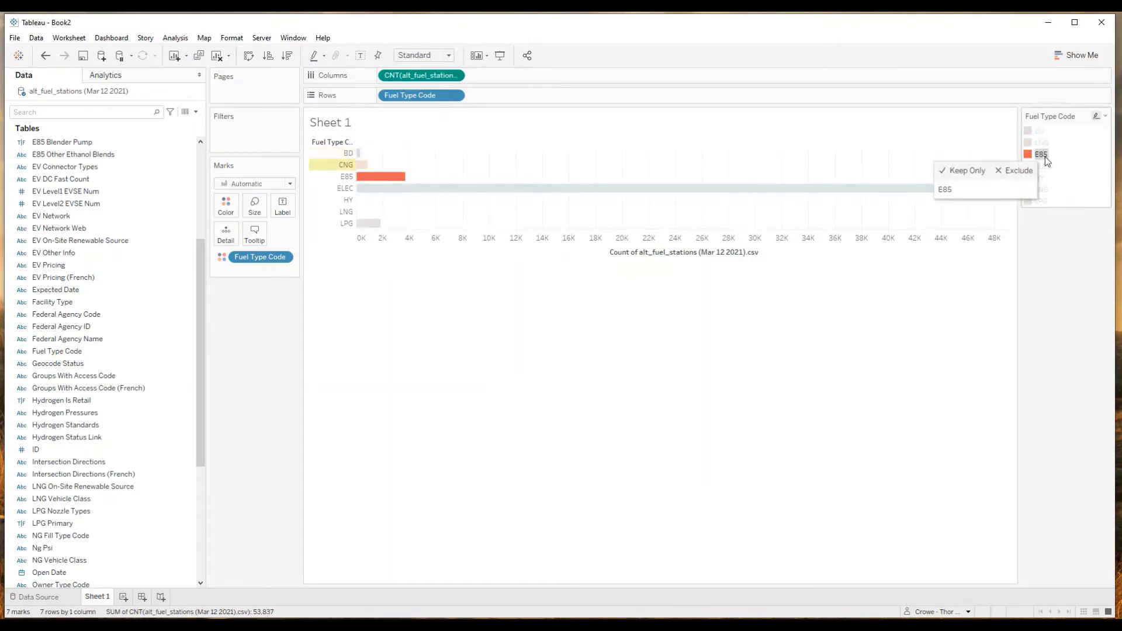
left_click(1044, 167)
left_click(1044, 177)
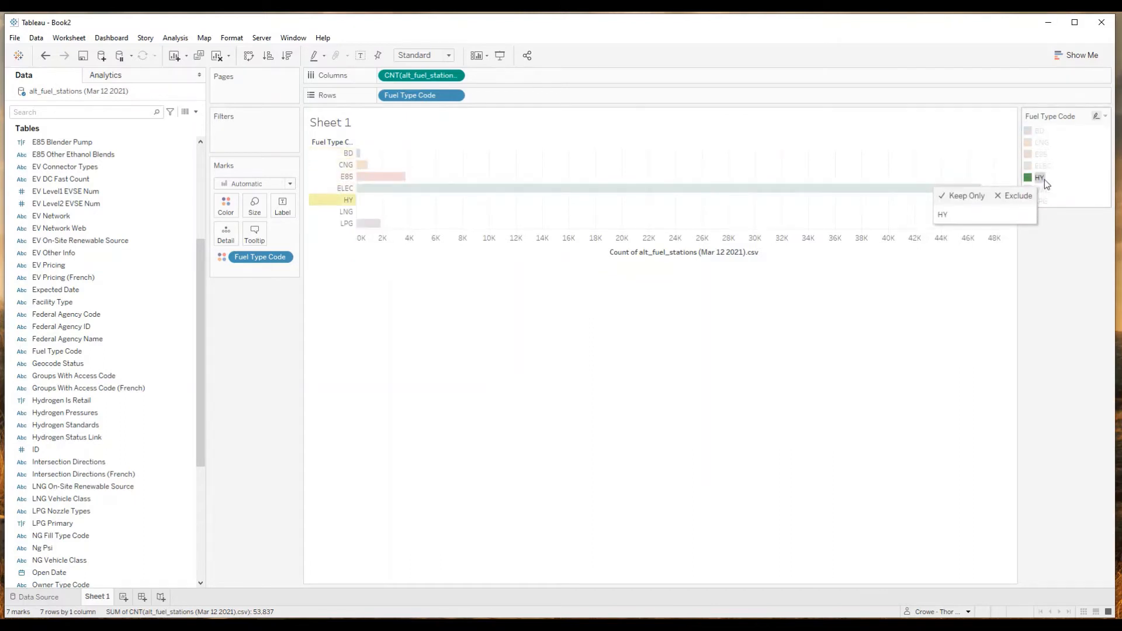
left_click(1044, 180)
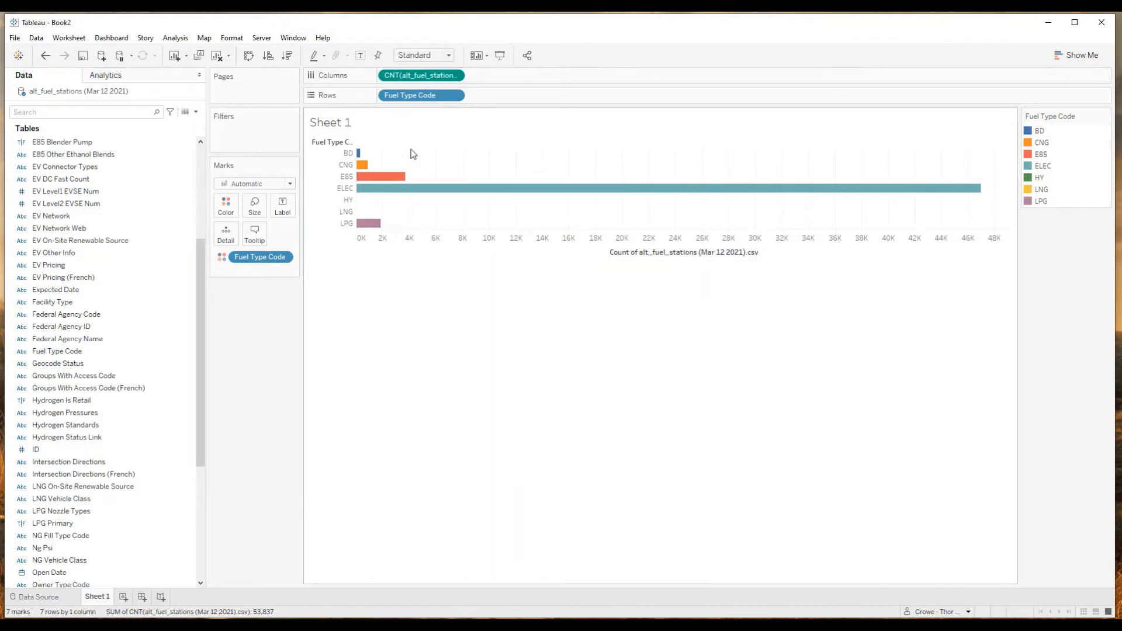
Step: Show the count labels on the fuel type bars
left_click(361, 58)
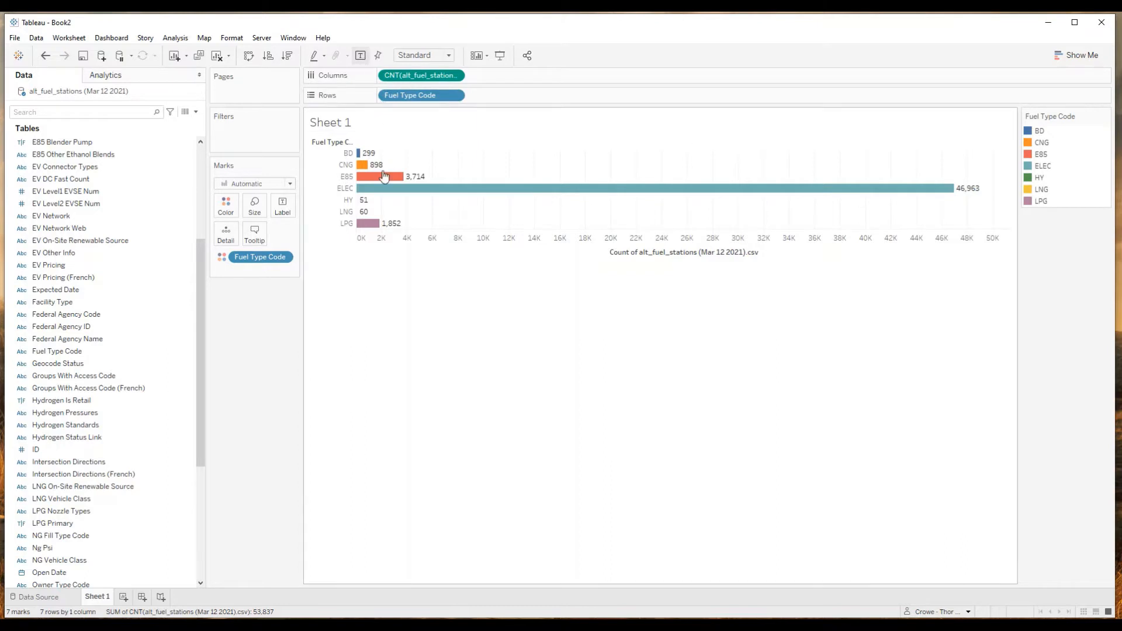
mouse_move(367, 227)
mouse_move(360, 161)
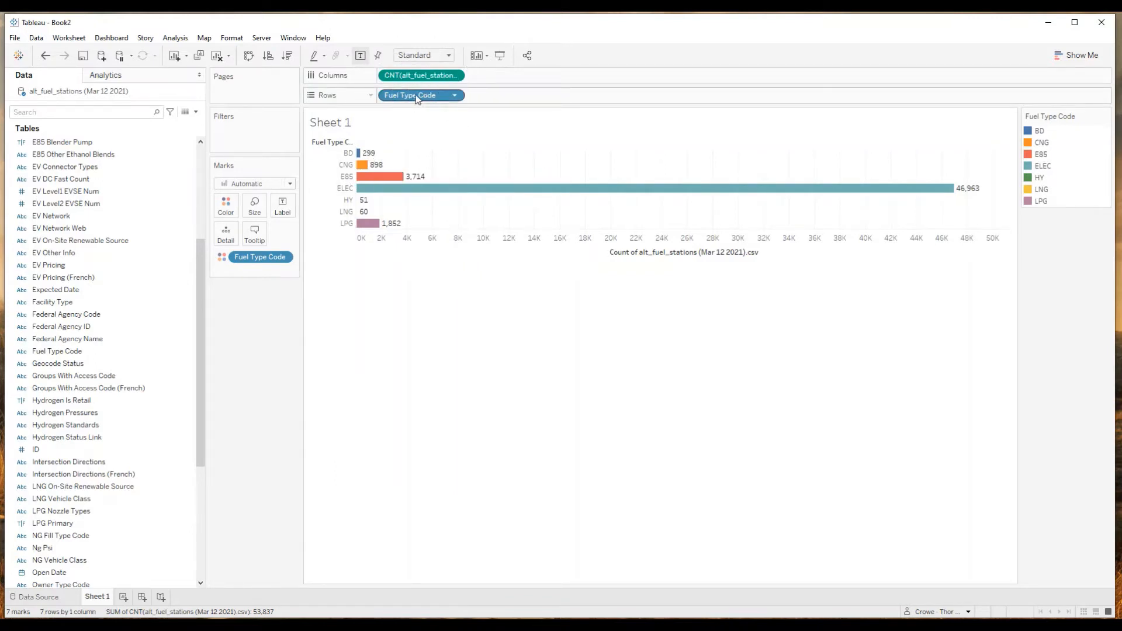
Step: Sort Fuel Type Code in descending order by field, using the count of alt_fuel_stations (Mar 12 2021).csv
left_click(457, 97)
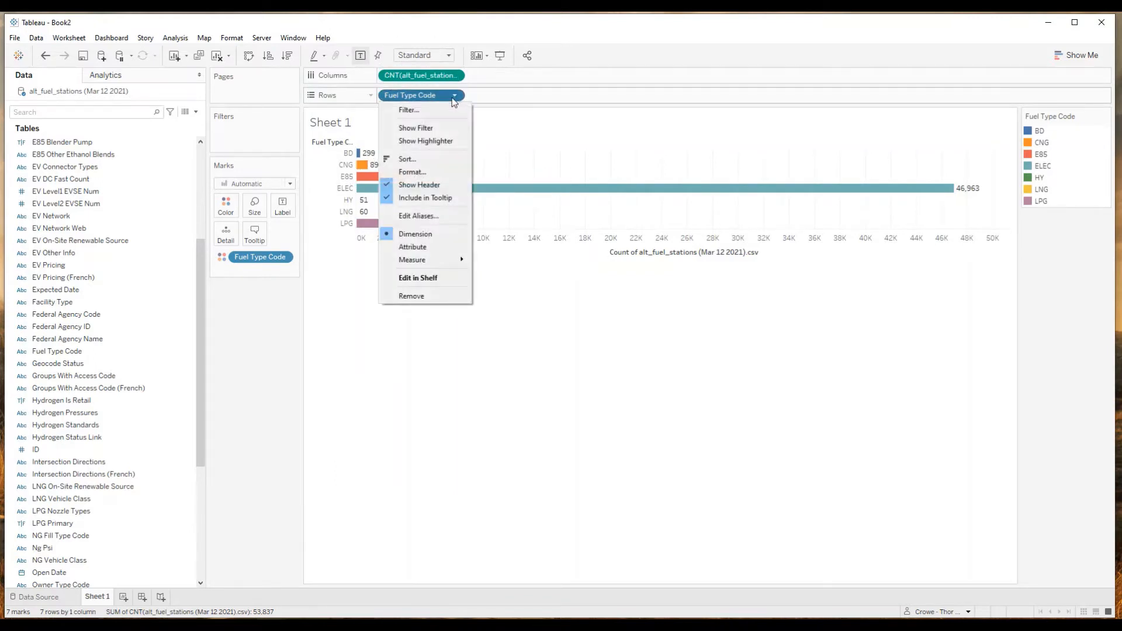
key("Escape")
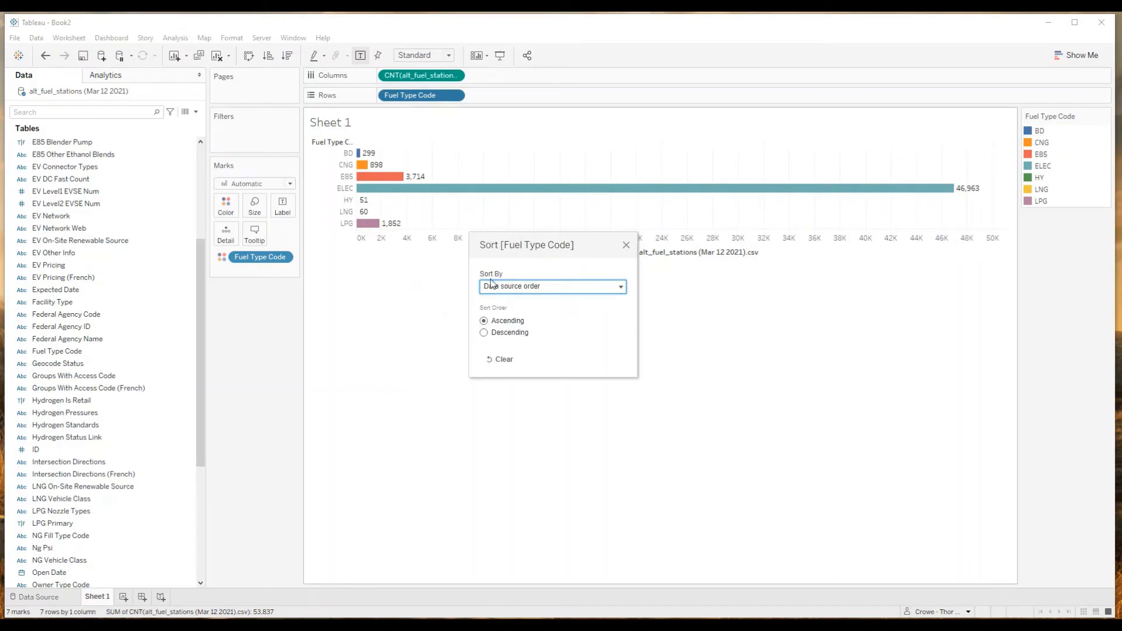
left_click(510, 332)
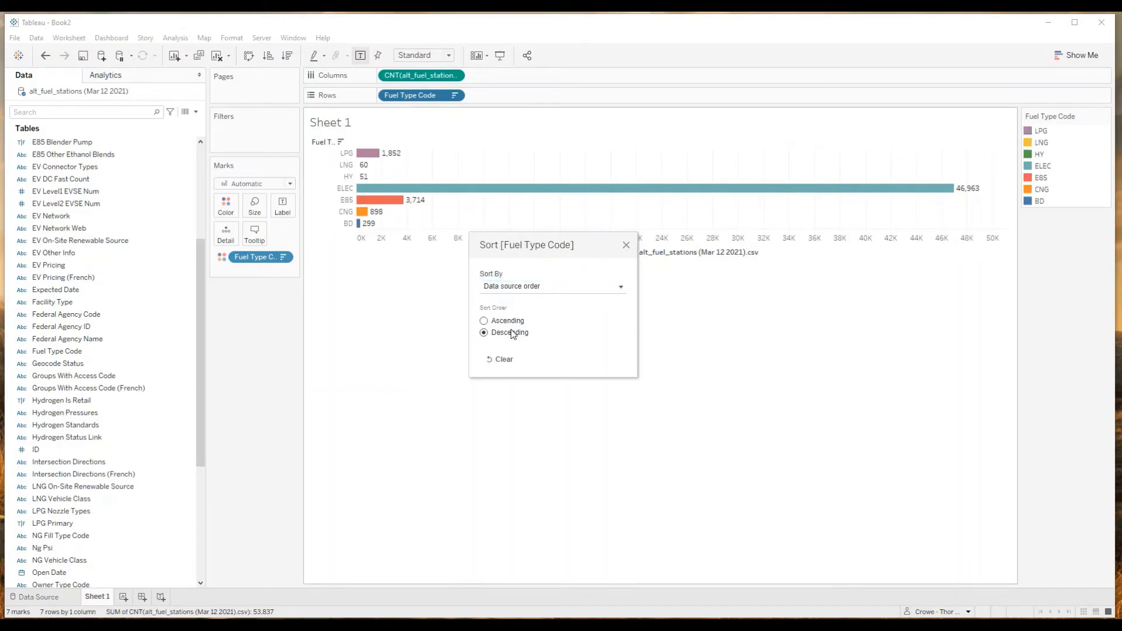
left_click(533, 287)
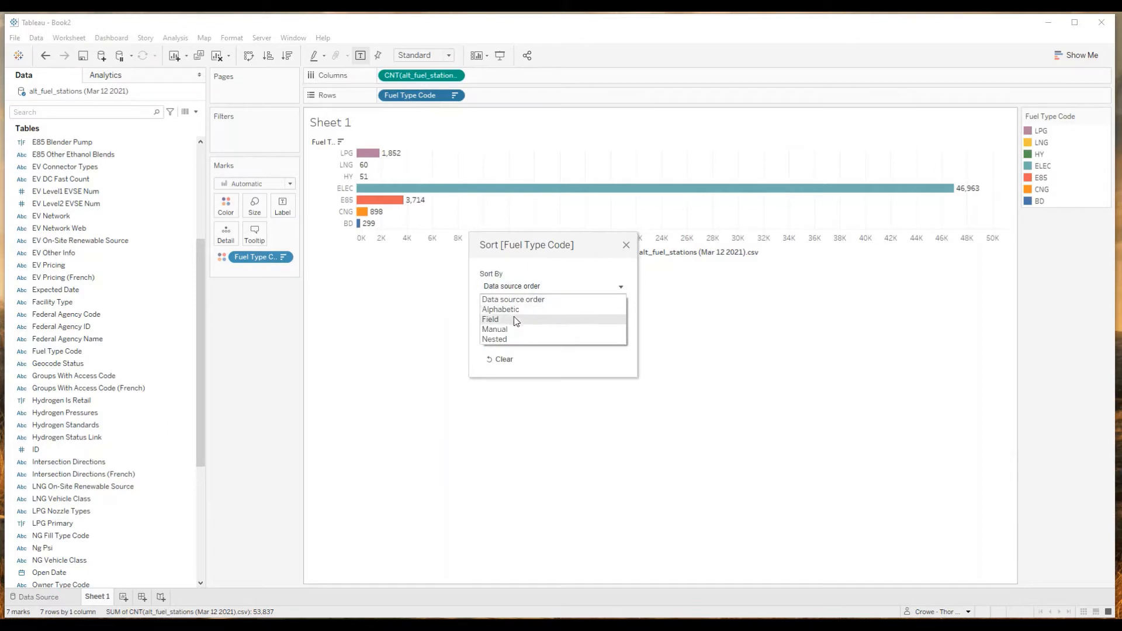
left_click(513, 320)
key("ctrl")
key("ctrl")
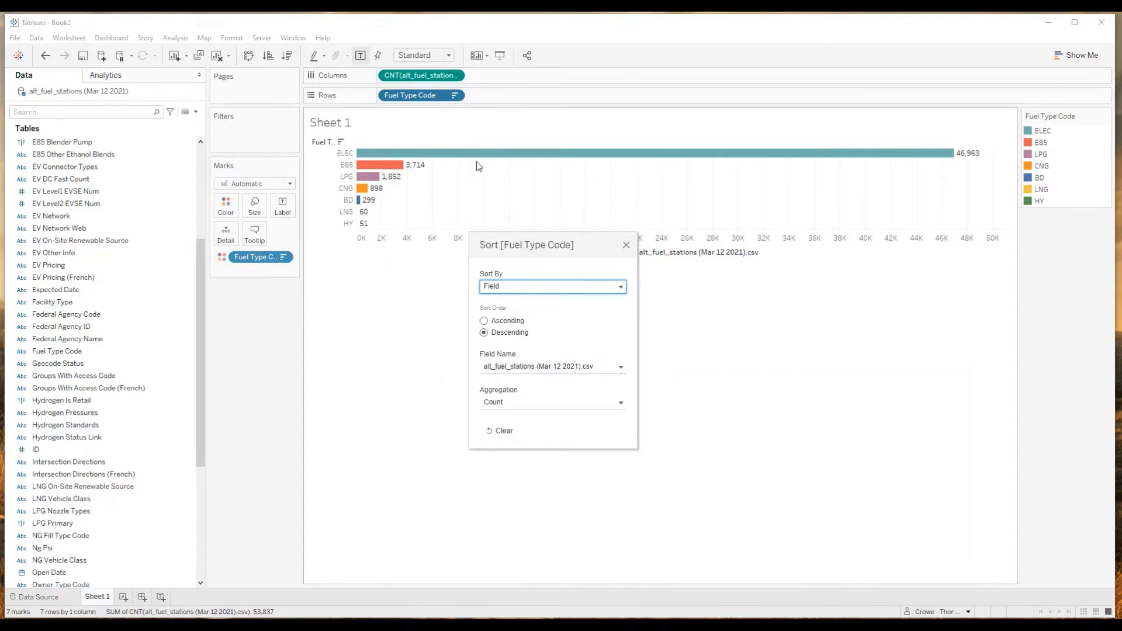
left_click(627, 245)
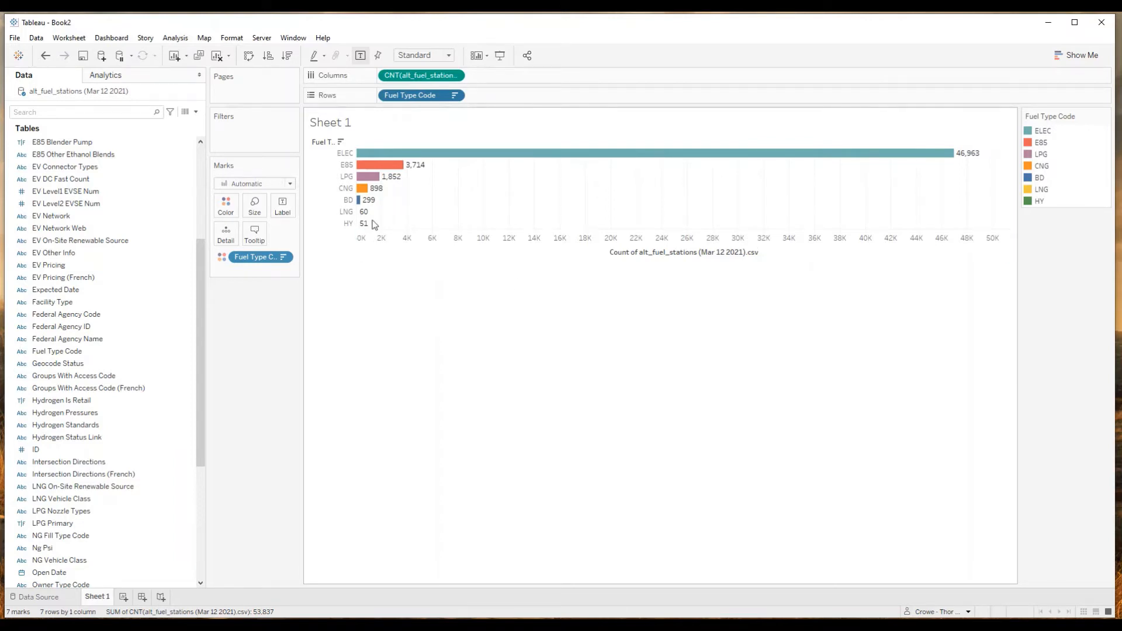
Step: Set the count axis to a logarithmic scale and move the axis settings clear of the bars
left_click(565, 252)
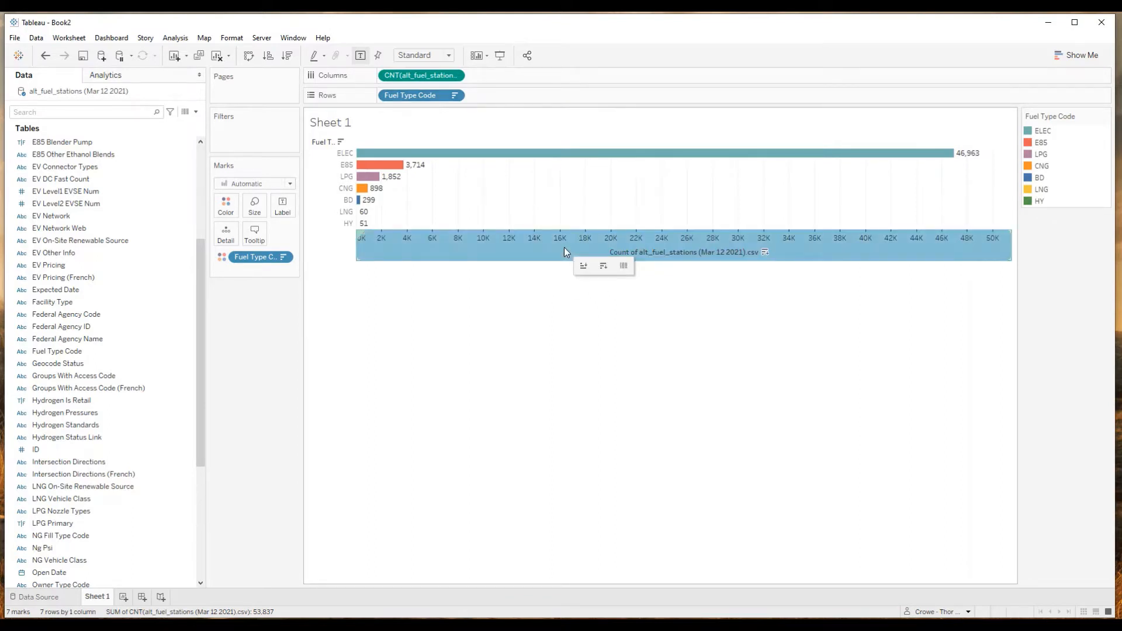
right_click(564, 252)
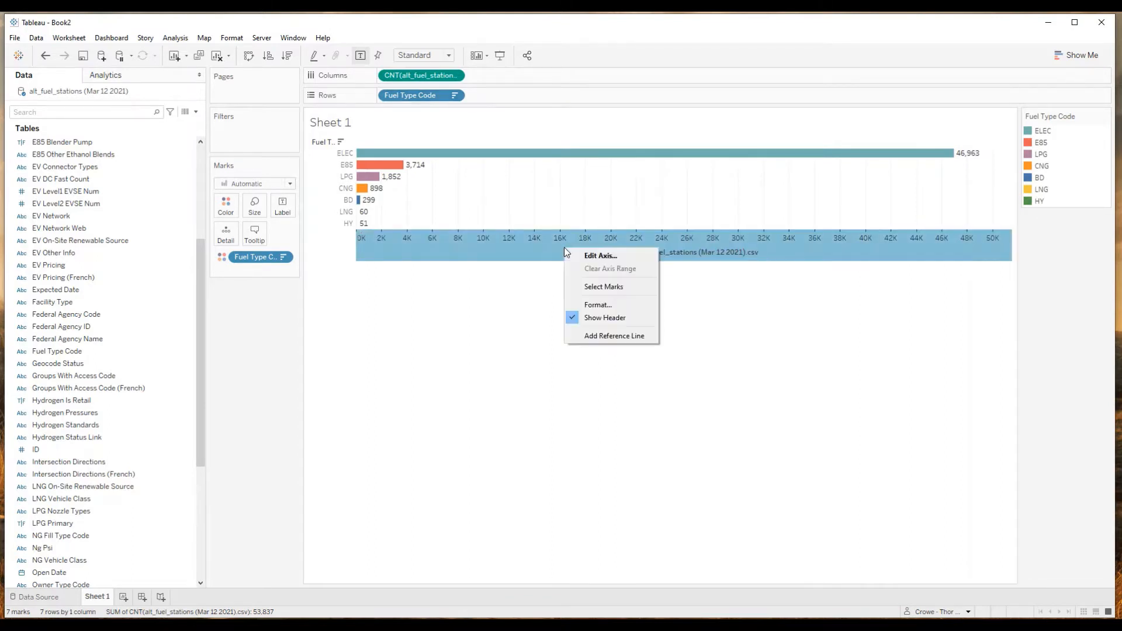
left_click(581, 318)
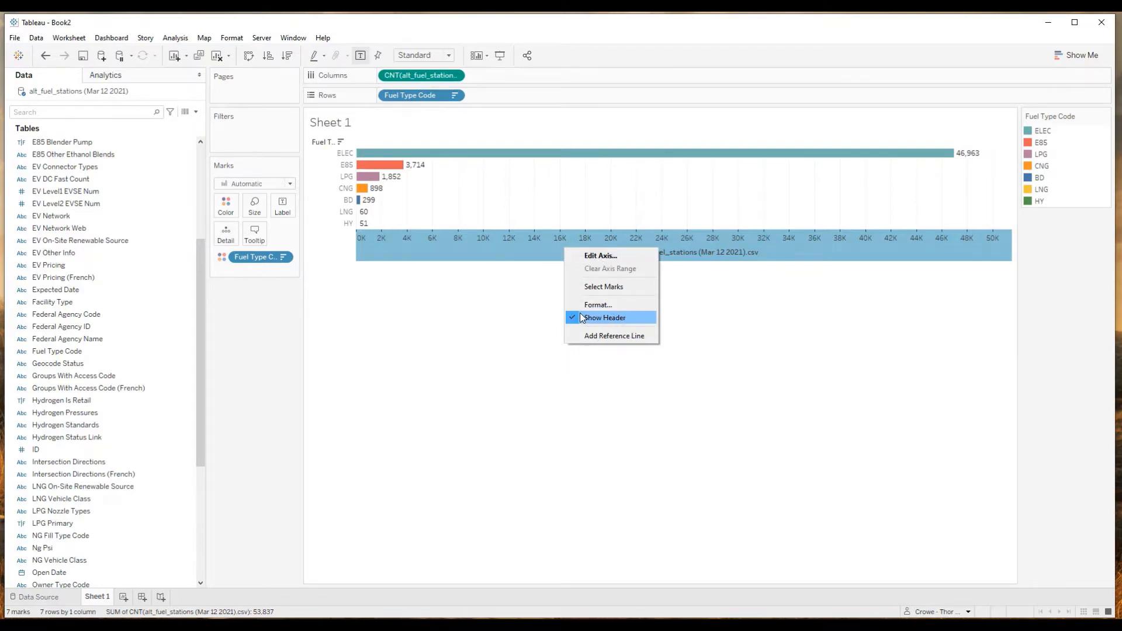
key("ctrl")
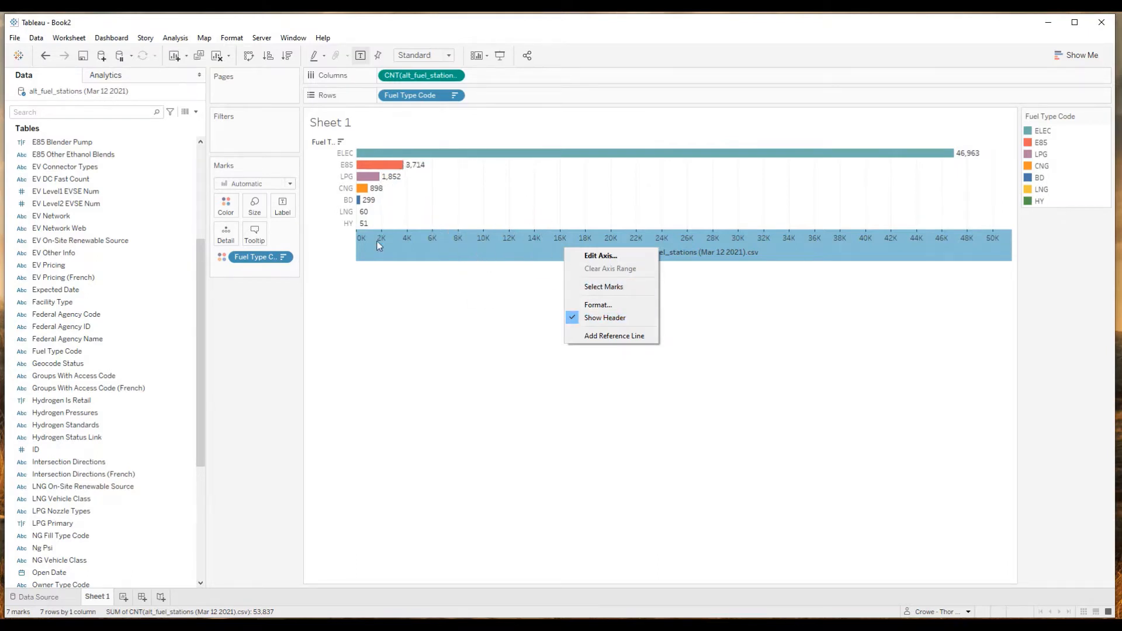
key("ctrl")
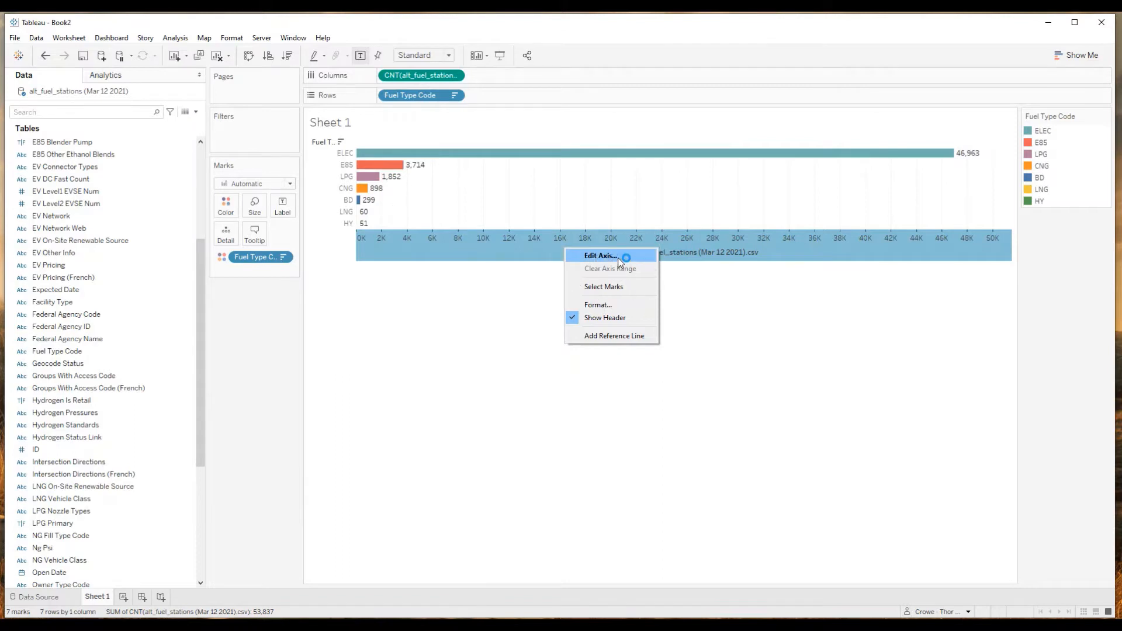
left_click(619, 260)
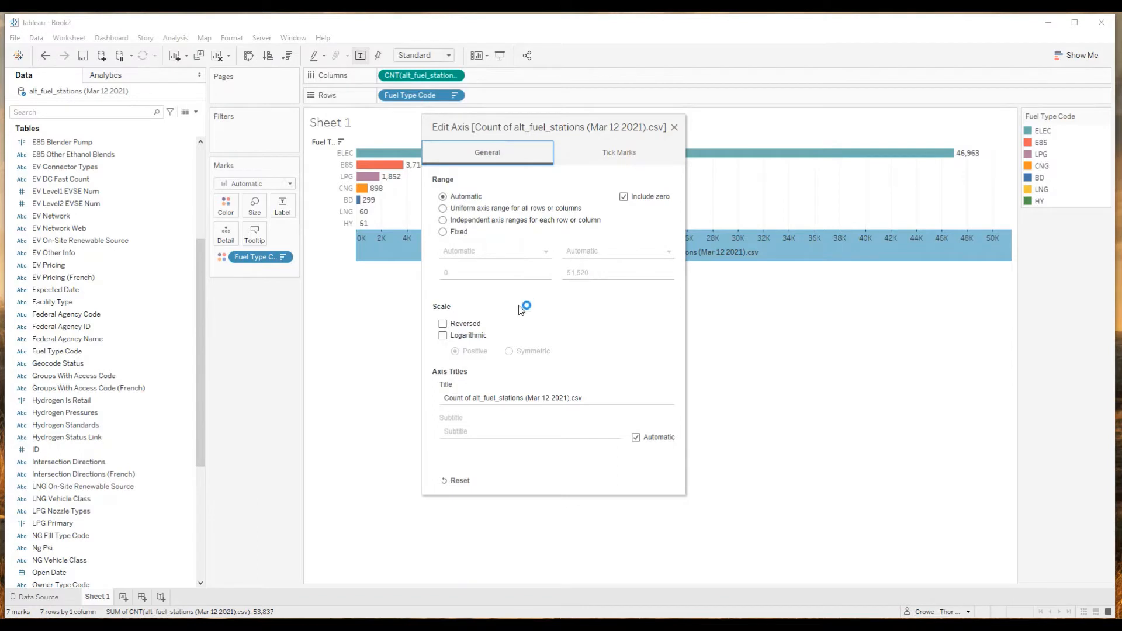
left_click(443, 336)
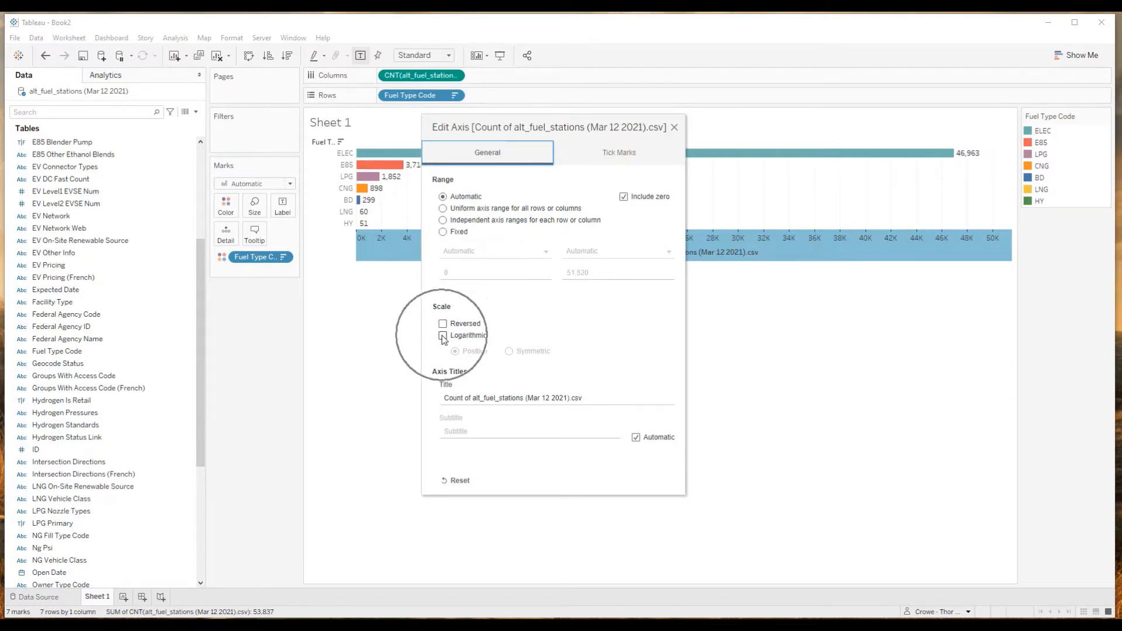
left_click_drag(512, 125, 602, 290)
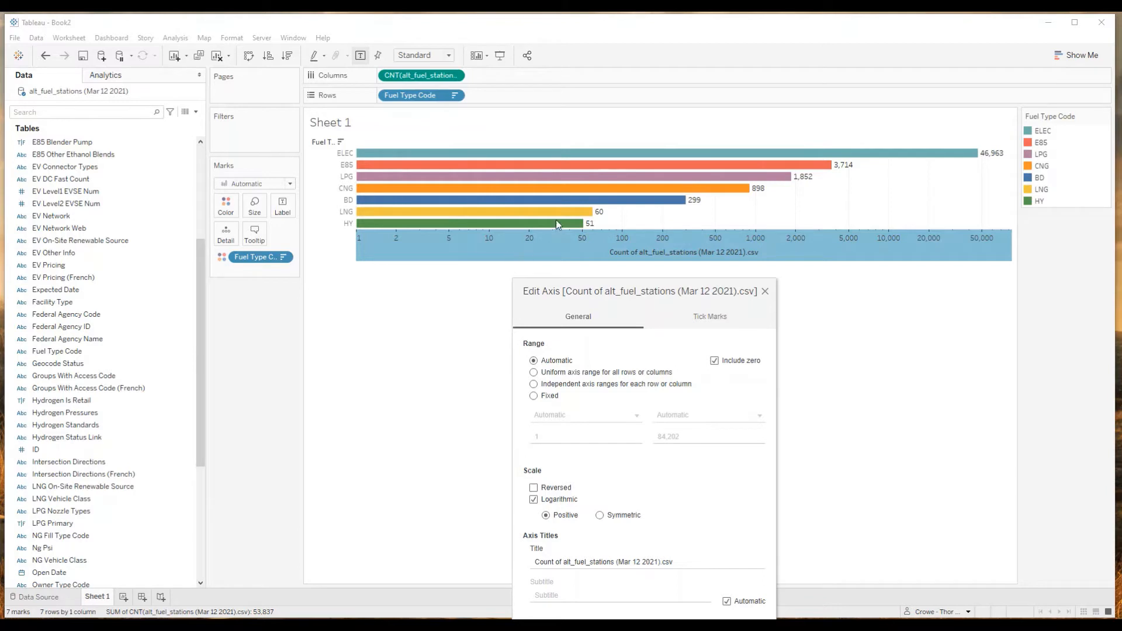
Step: Switch the count axis's logarithmic scale off and back on to compare both views, and close the axis settings
left_click(532, 500)
left_click_drag(692, 291, 771, 267)
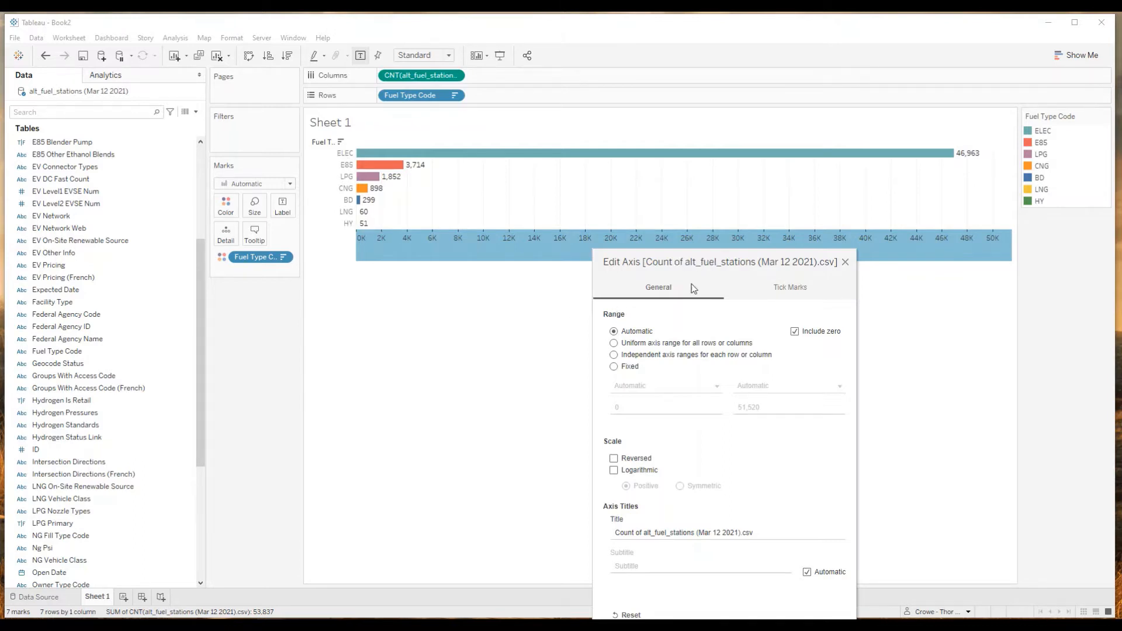
left_click_drag(705, 268, 683, 157)
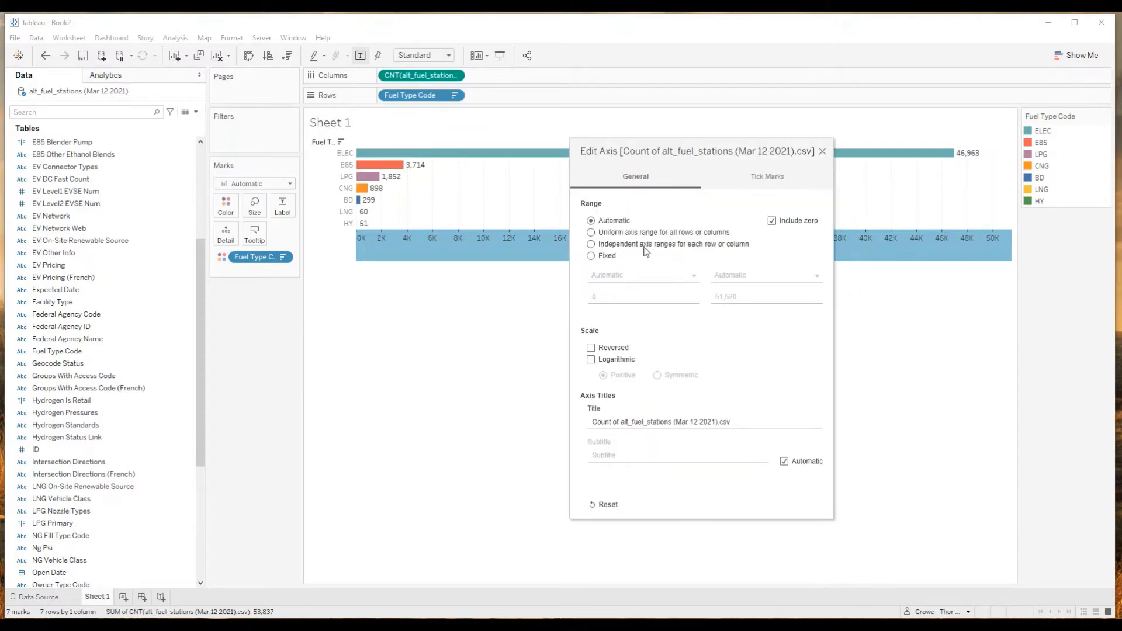
left_click(591, 359)
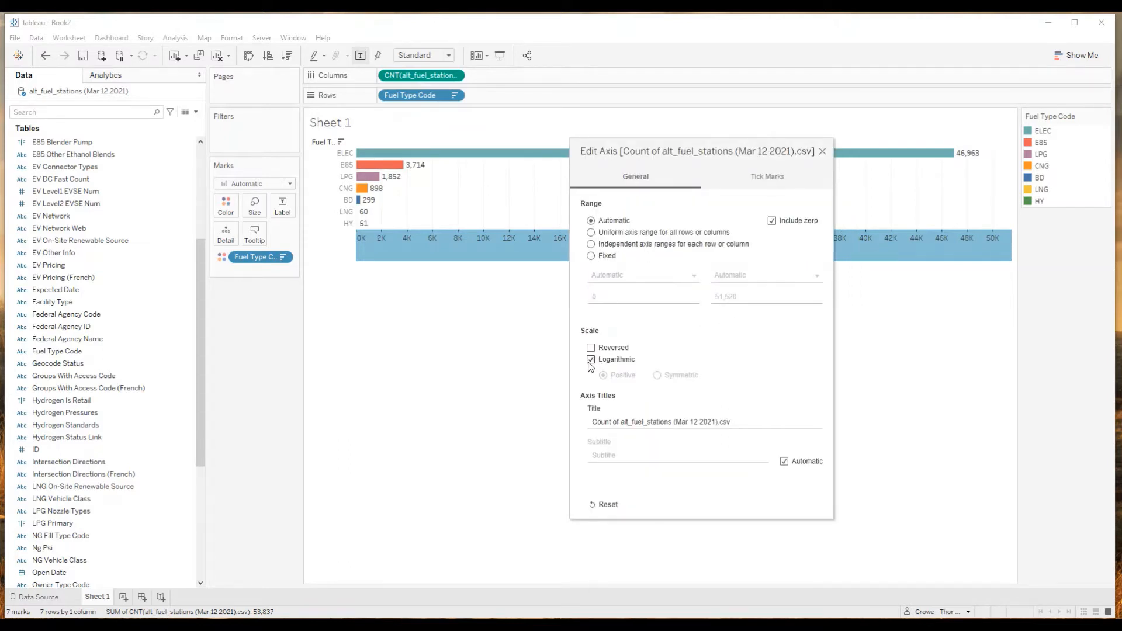
left_click(822, 152)
Step: Hide the header of the count axis below the bars
left_click(512, 255)
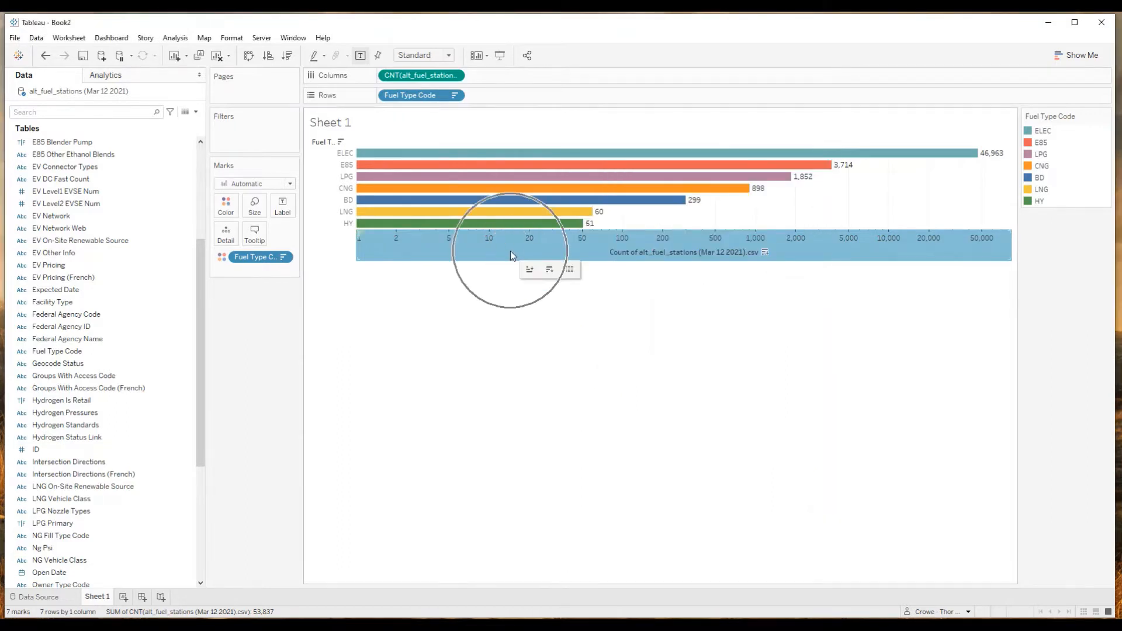
right_click(511, 256)
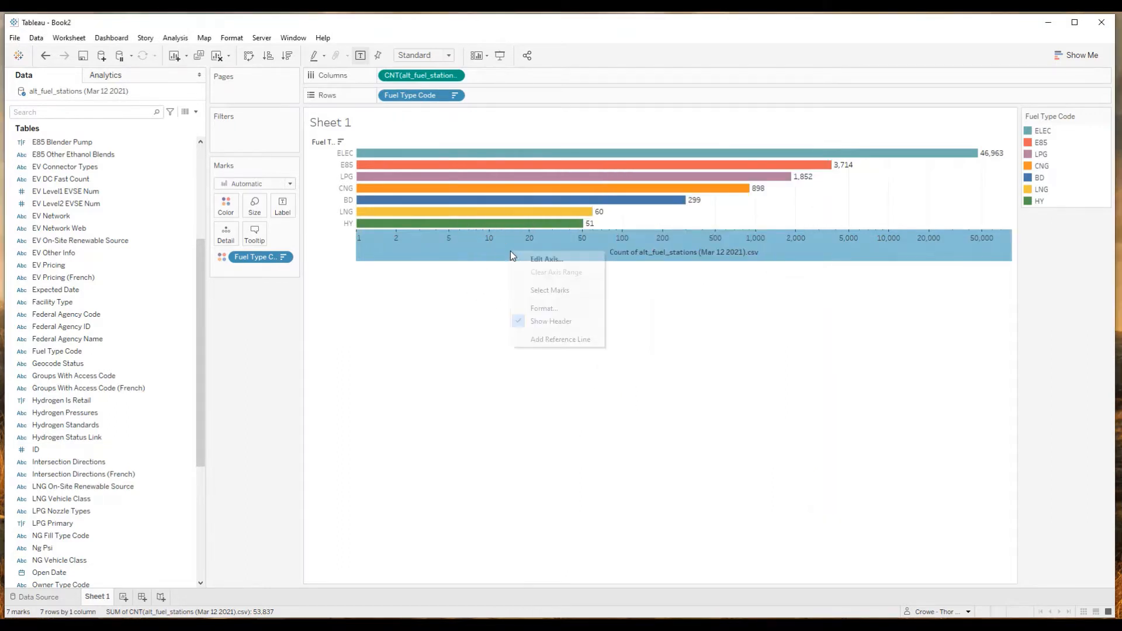
left_click(545, 321)
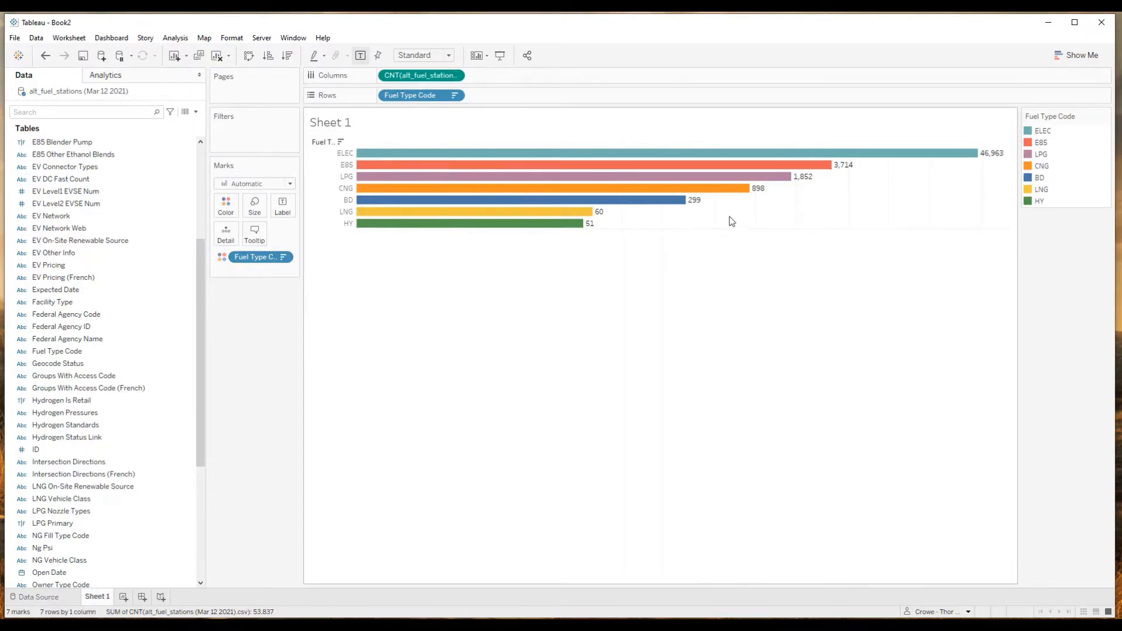
Step: Remove the column grid lines from the bar chart by setting them to None, and close the line formatting
left_click(796, 214)
left_click(232, 38)
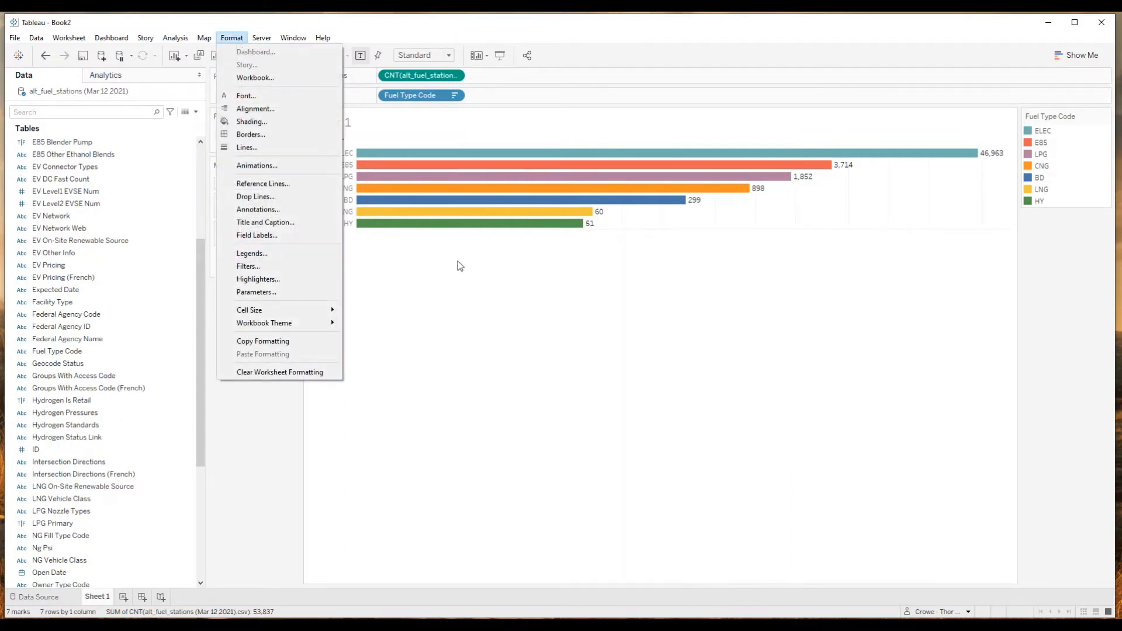
left_click(259, 147)
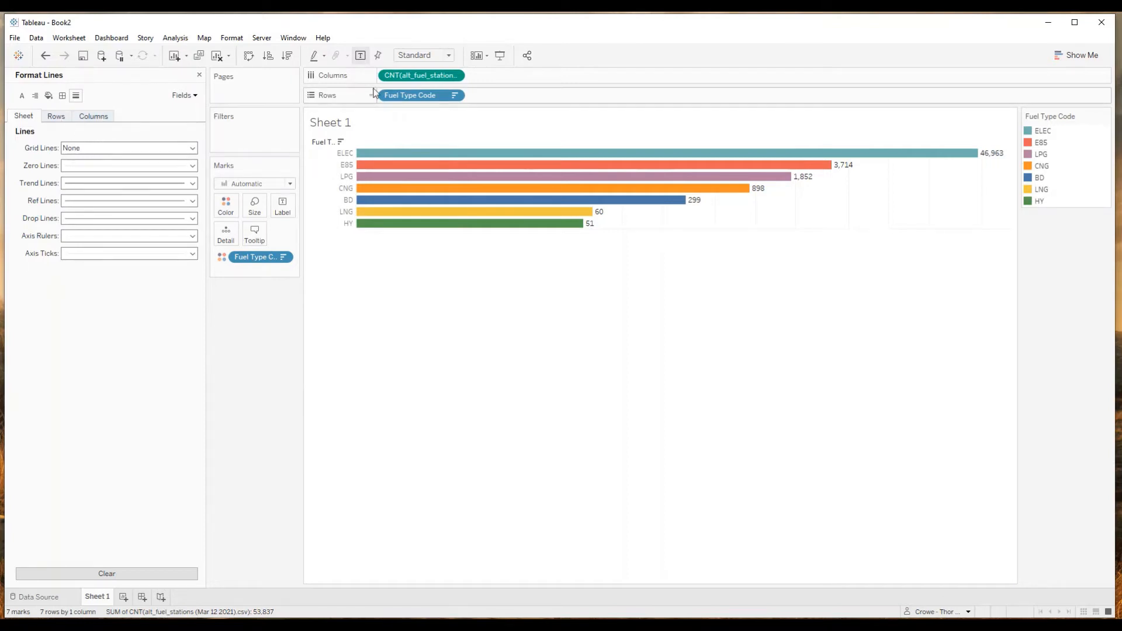
left_click(419, 81)
left_click(97, 117)
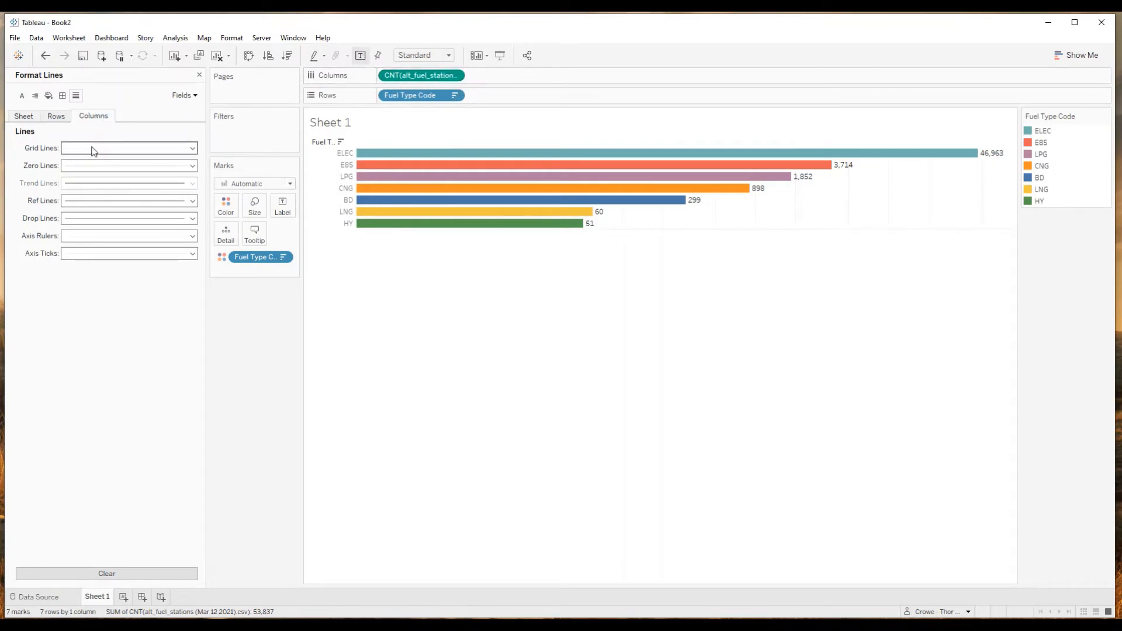
left_click(92, 150)
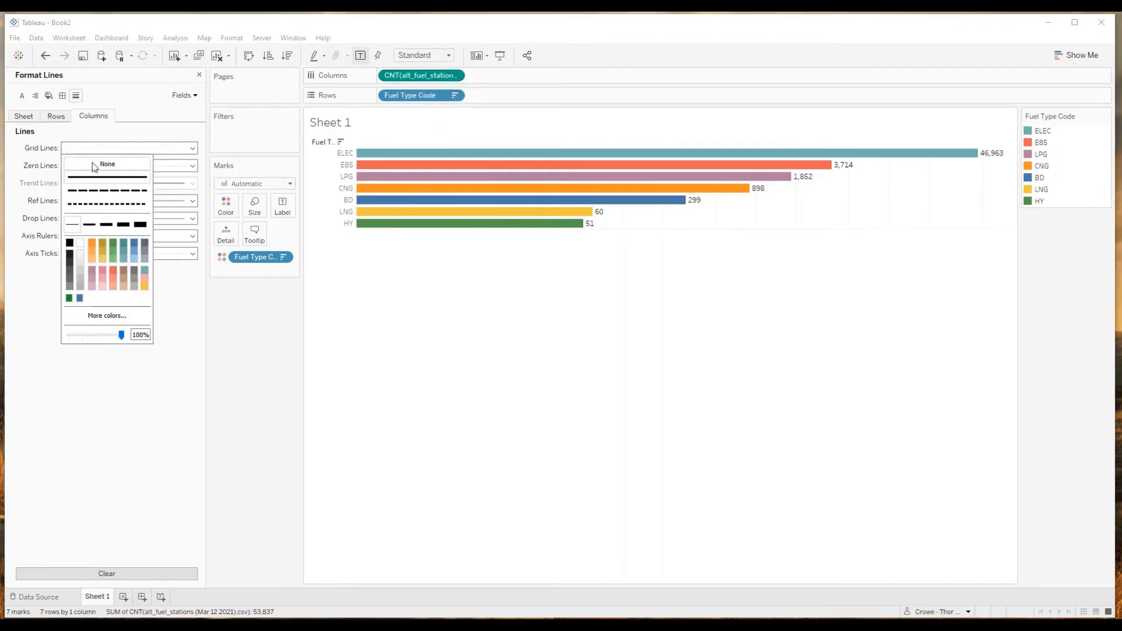
left_click(94, 166)
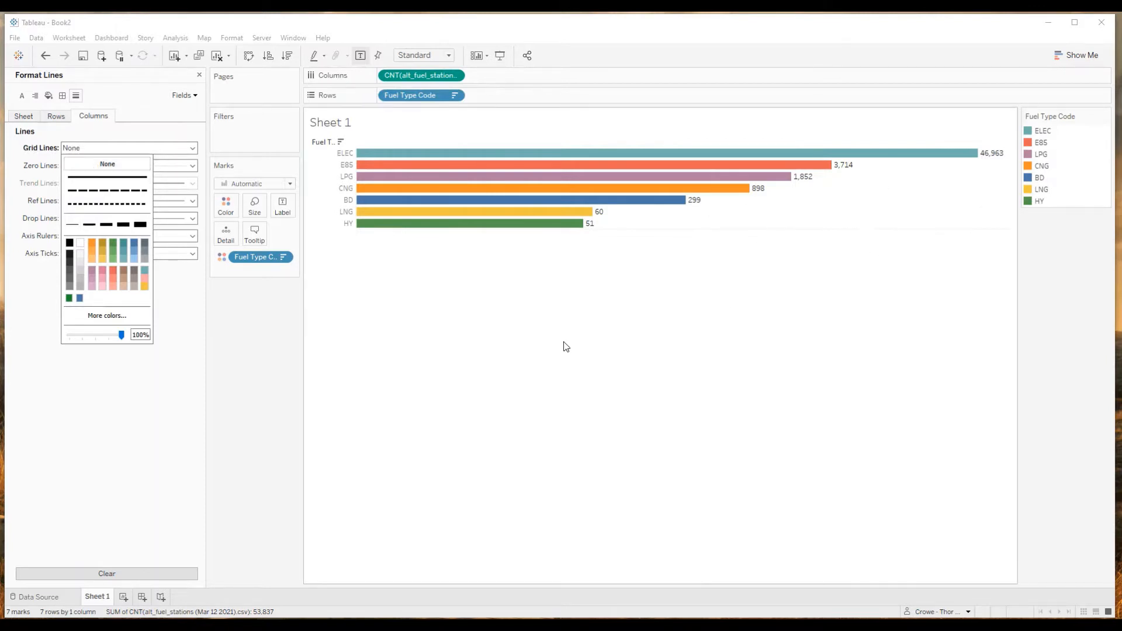
left_click(531, 349)
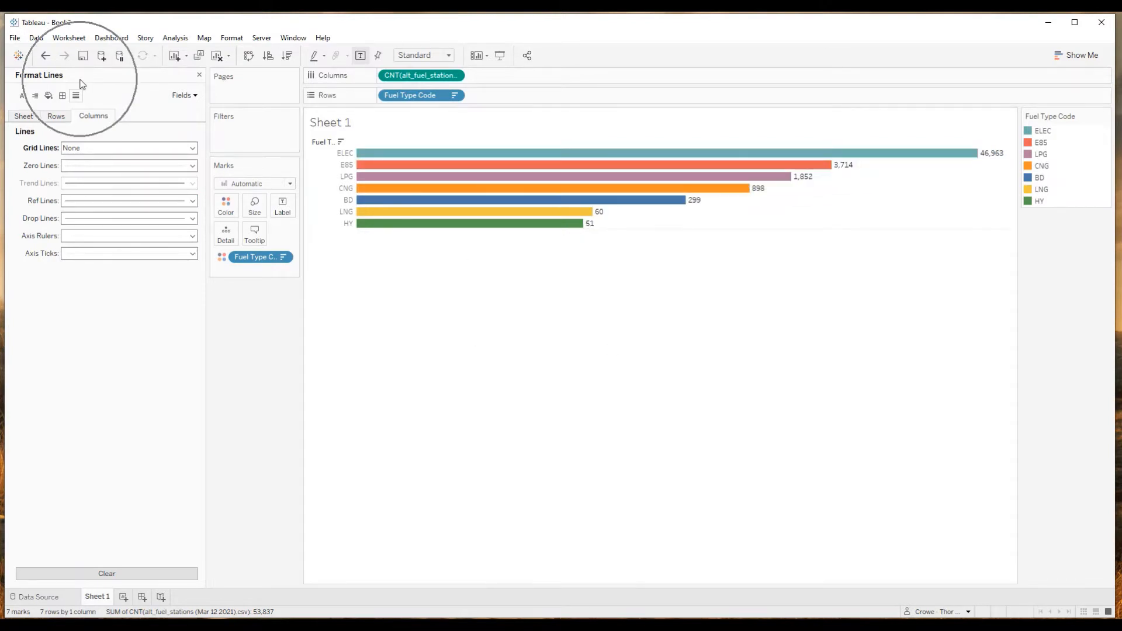
left_click(199, 75)
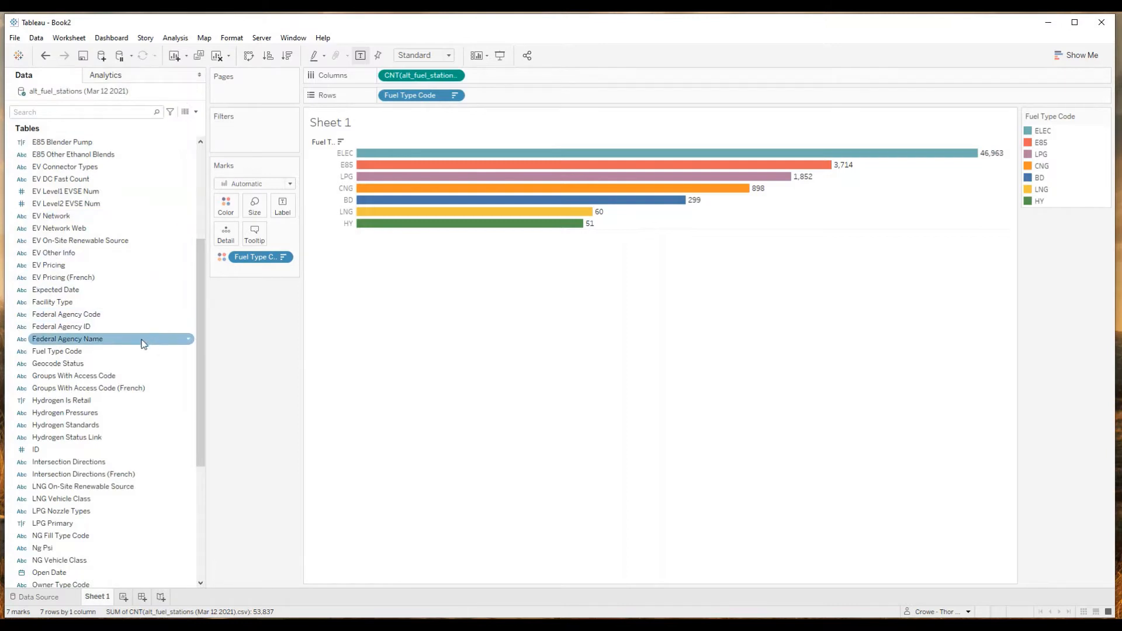
Step: Add EV Network as a filter on the sheet and look through its list of network values
left_click_drag(198, 329, 197, 239)
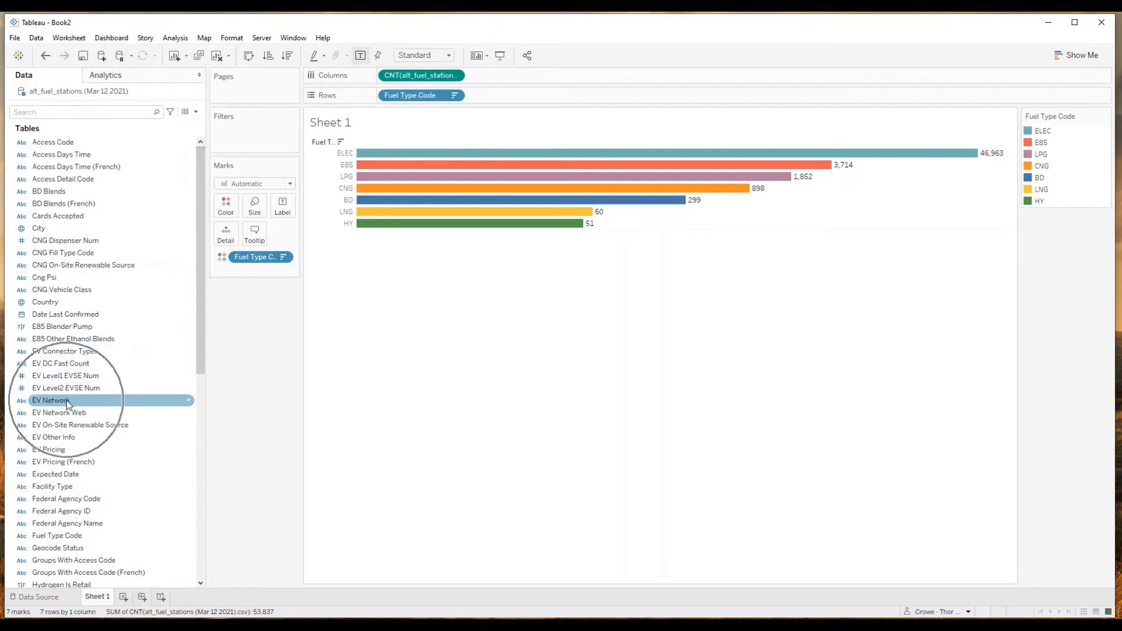
key("ctrl")
left_click_drag(46, 405, 229, 134)
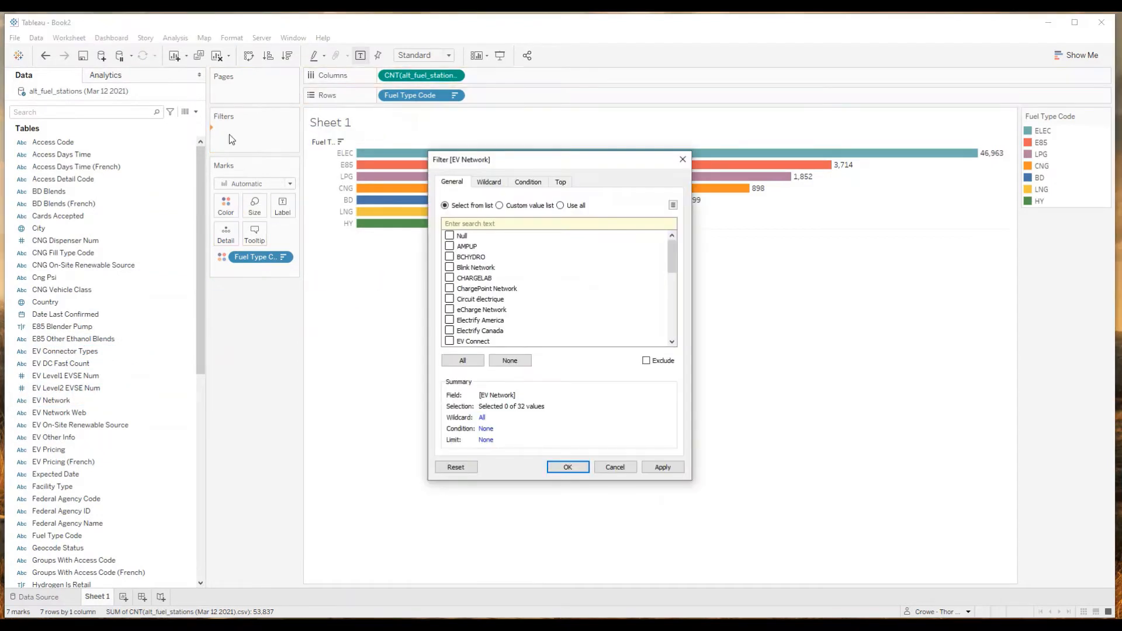
scroll(483, 260, "down", 6)
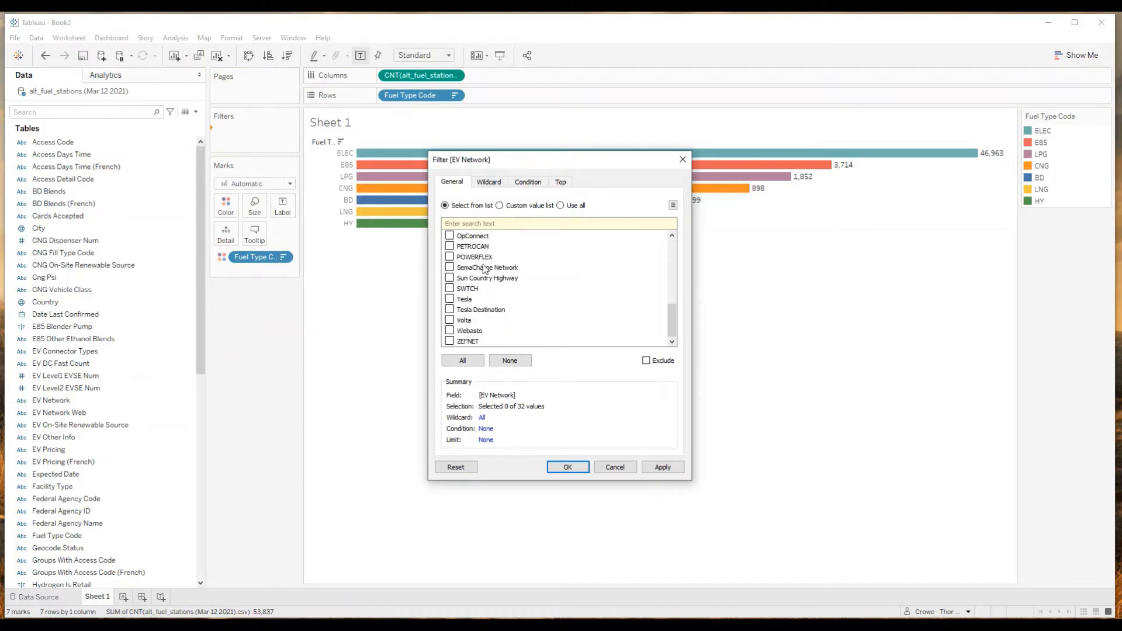
scroll(483, 271, "up", 6)
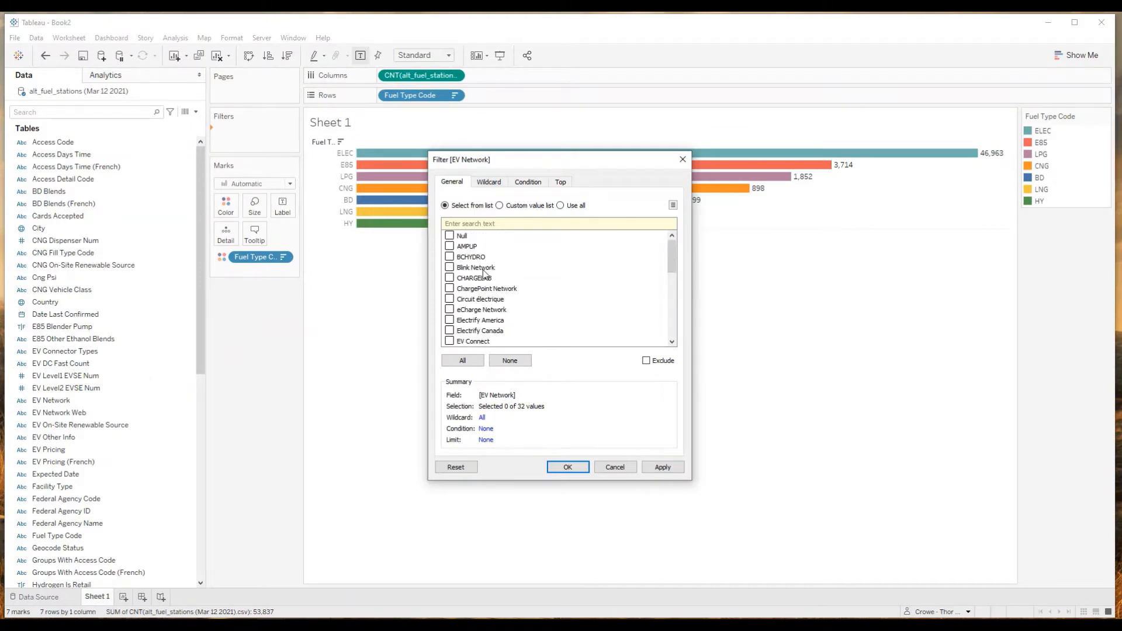
Step: Try the EV Network filter with only Tesla and Tesla Destination selected, and move the filter settings clear of the chart
left_click(473, 363)
left_click(510, 360)
left_click_drag(671, 260, 658, 337)
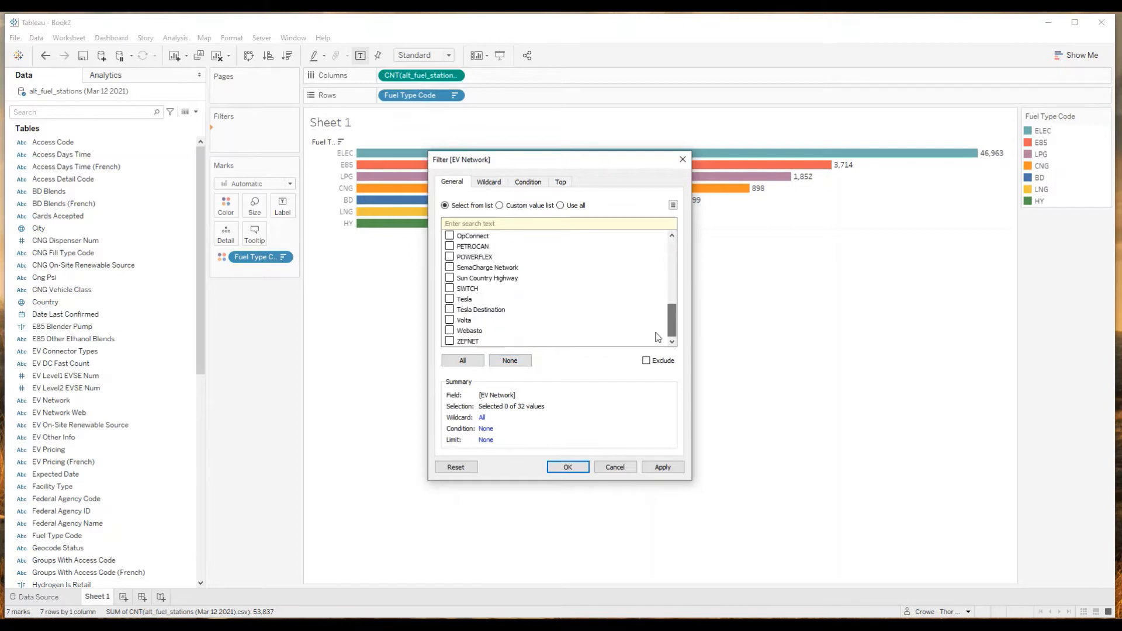
left_click(450, 299)
left_click(672, 472)
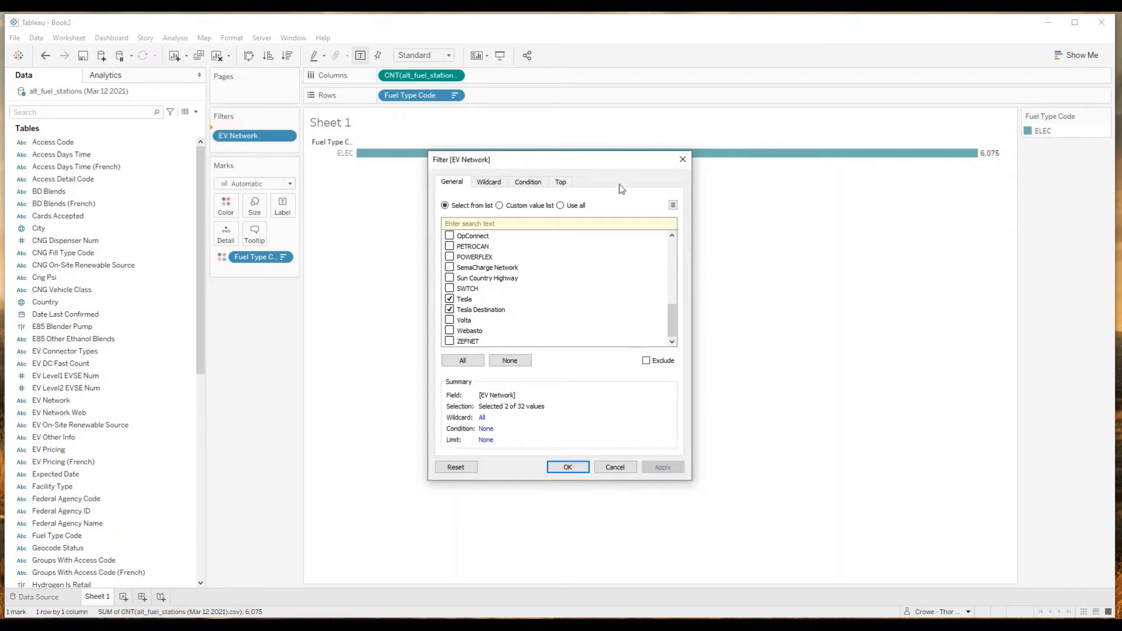
left_click_drag(624, 157, 619, 225)
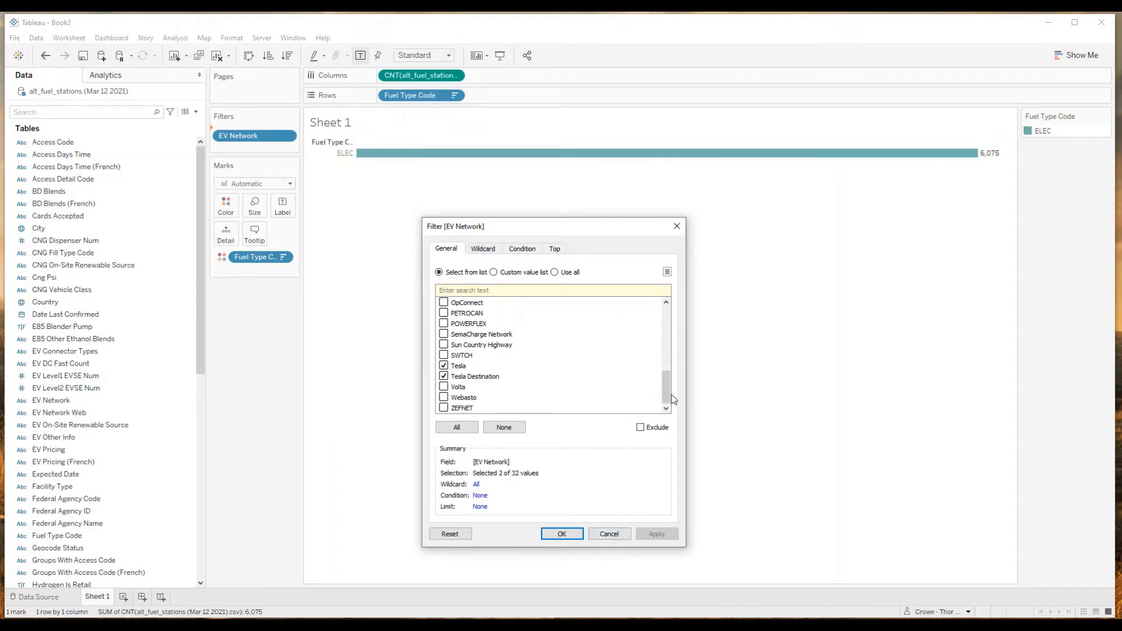
Step: Set the EV Network filter to use all values and show its filter control beside the chart
left_click_drag(666, 391, 662, 315)
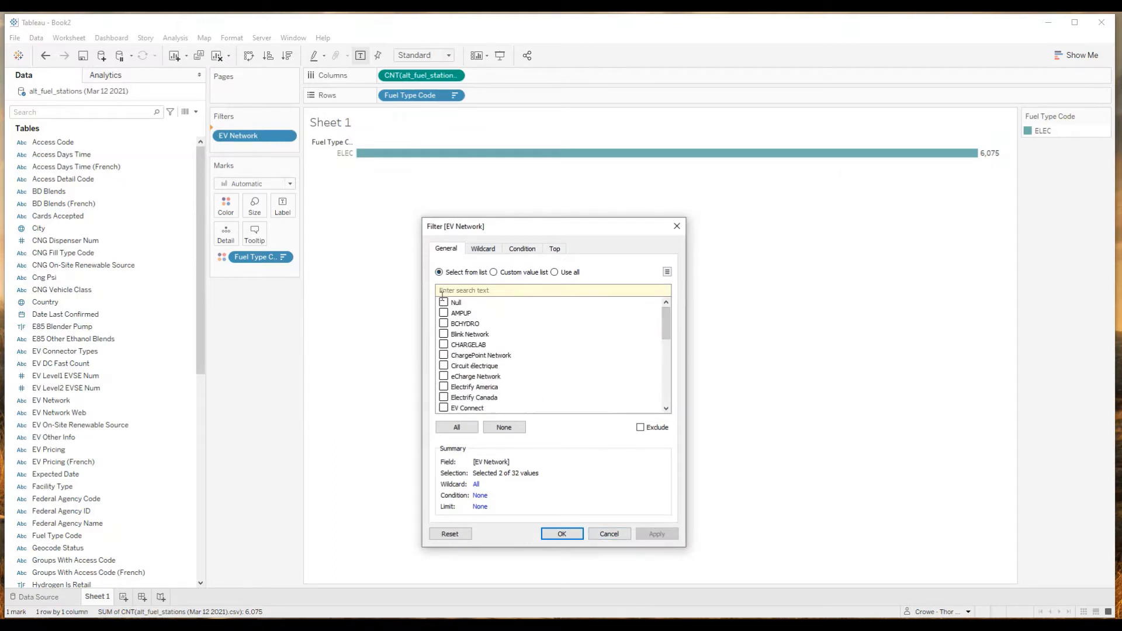
left_click(456, 428)
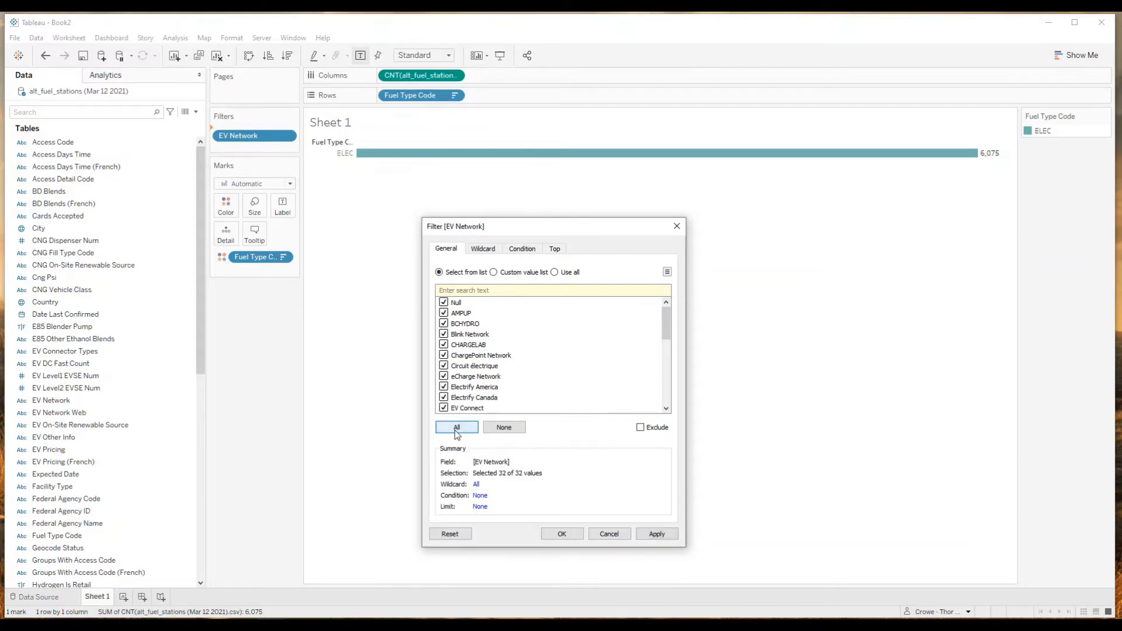
left_click(554, 272)
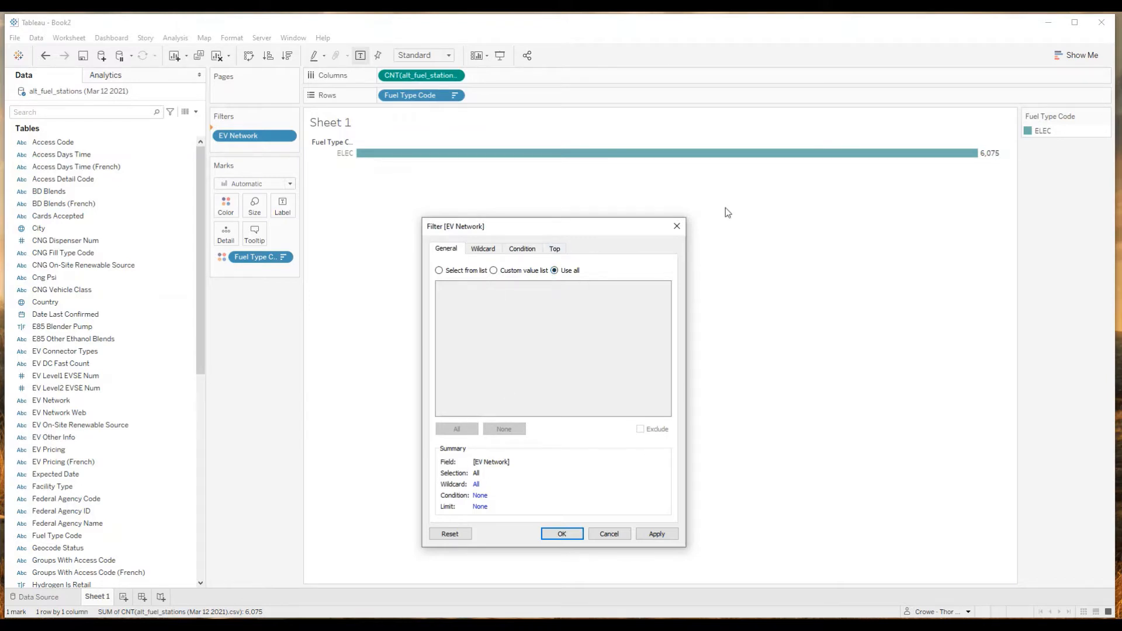
left_click(562, 534)
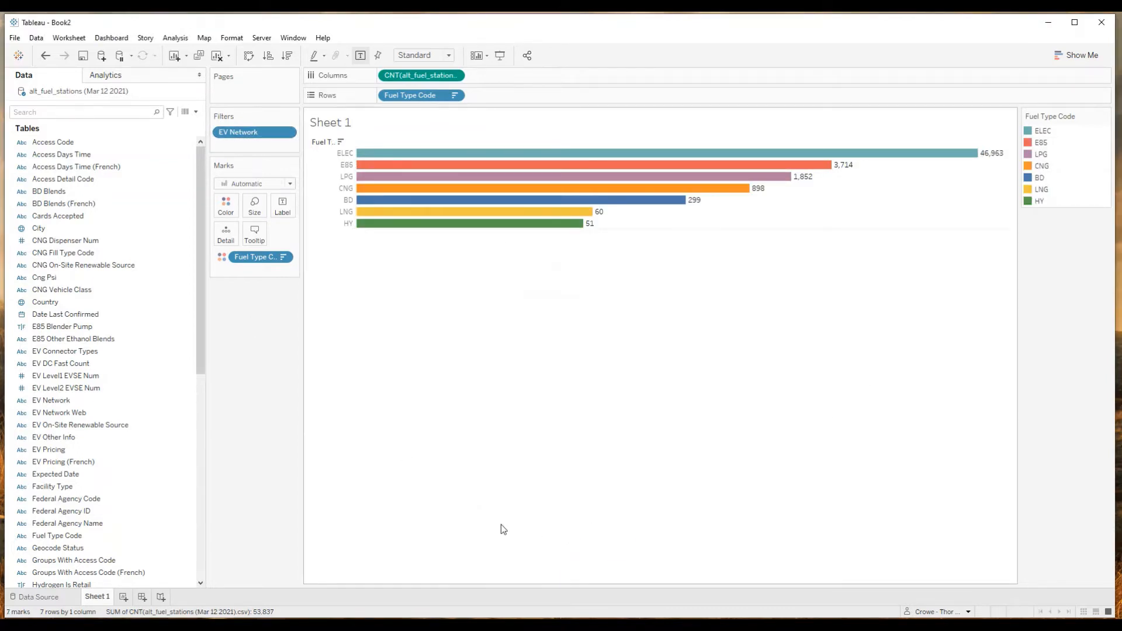
right_click(270, 133)
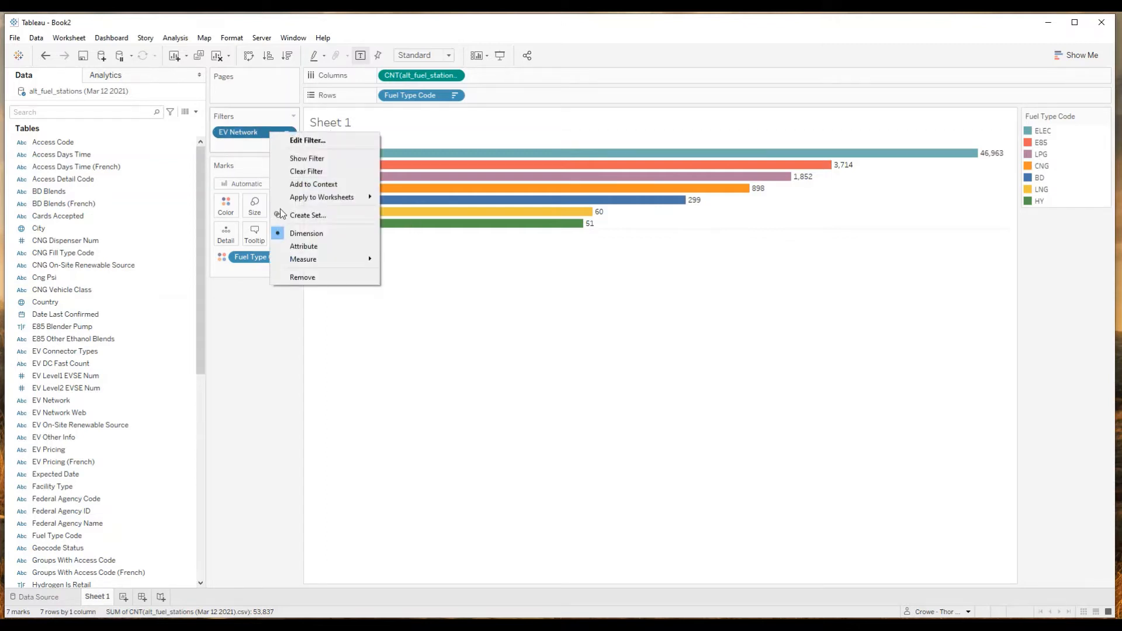
left_click(305, 158)
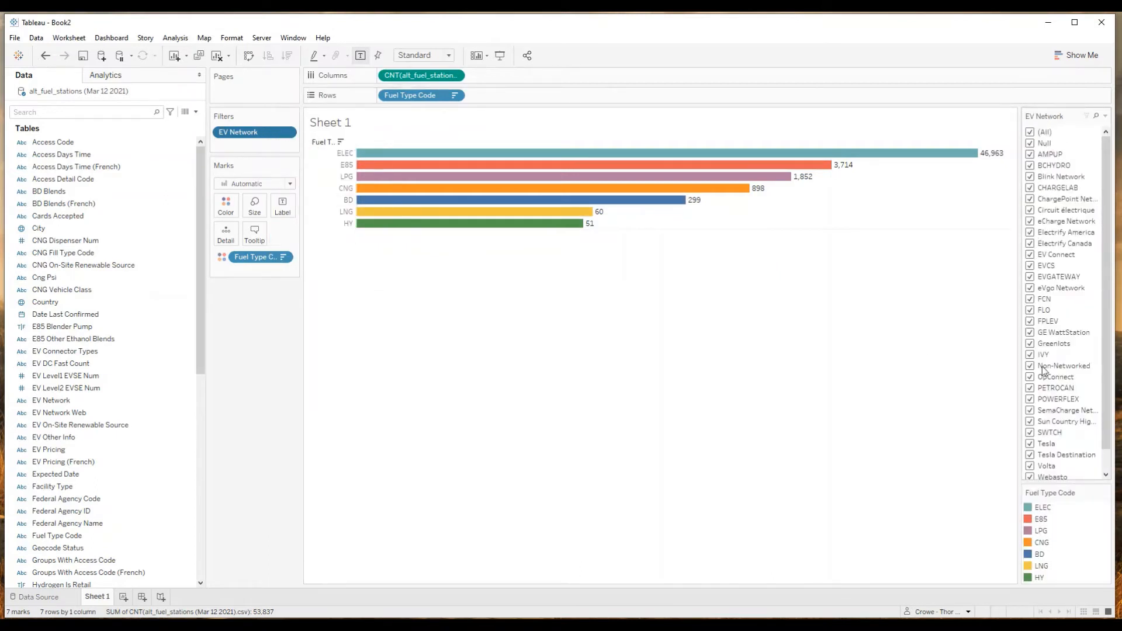
Step: Try the EV Network filter control with only a few networks such as EVCS, EVGATEWAY and FLO, and reset it to all values
left_click(1030, 132)
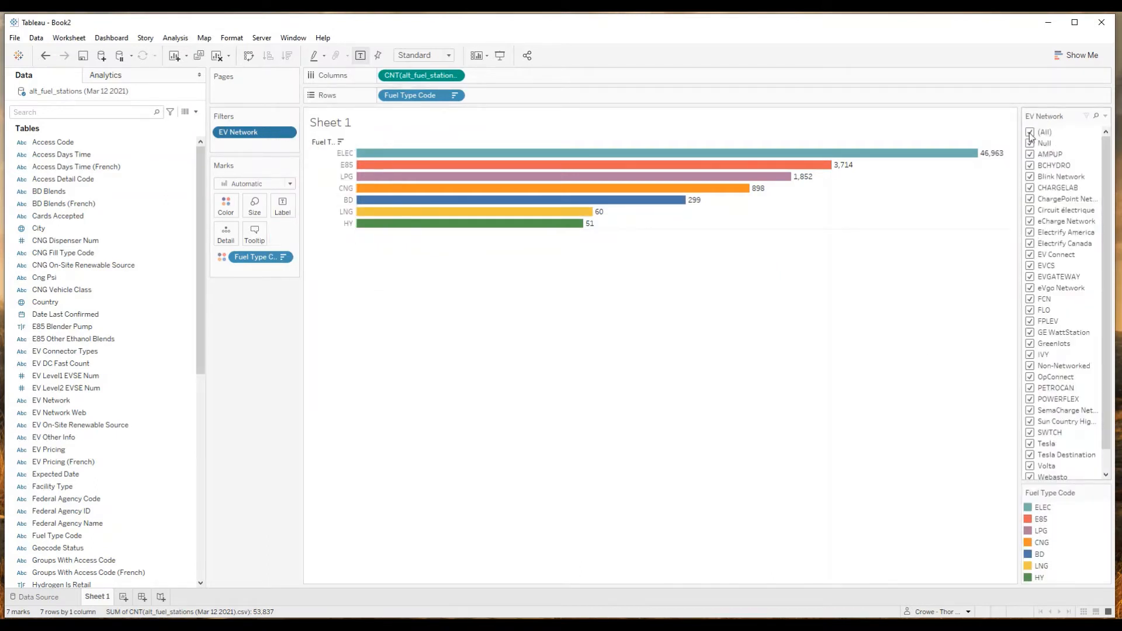
left_click(1030, 267)
left_click(1030, 277)
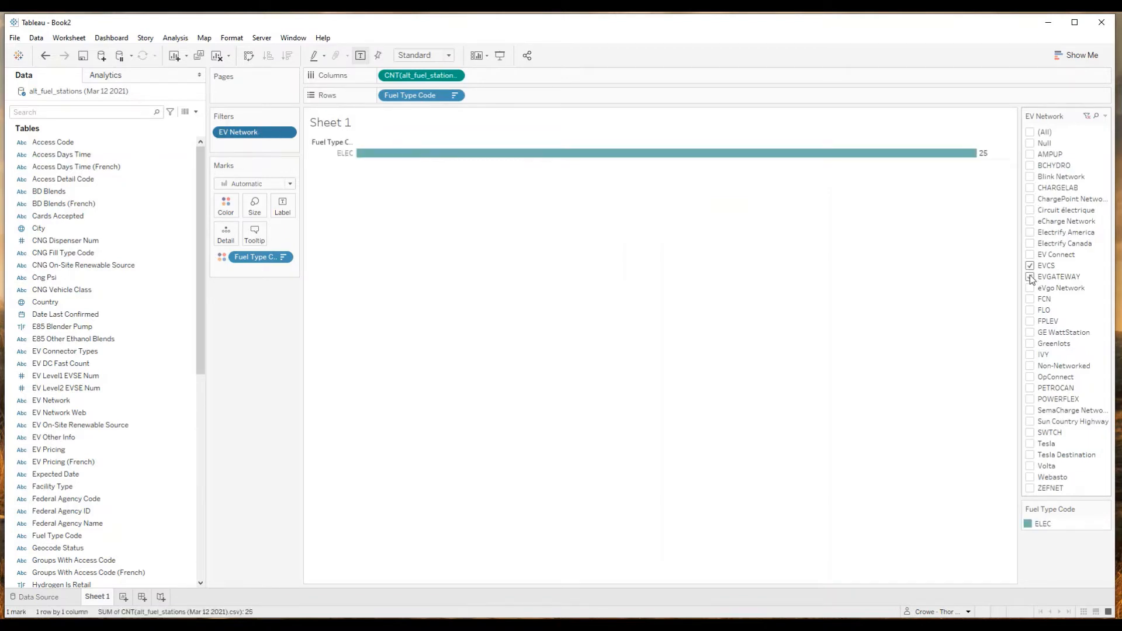
left_click(1031, 311)
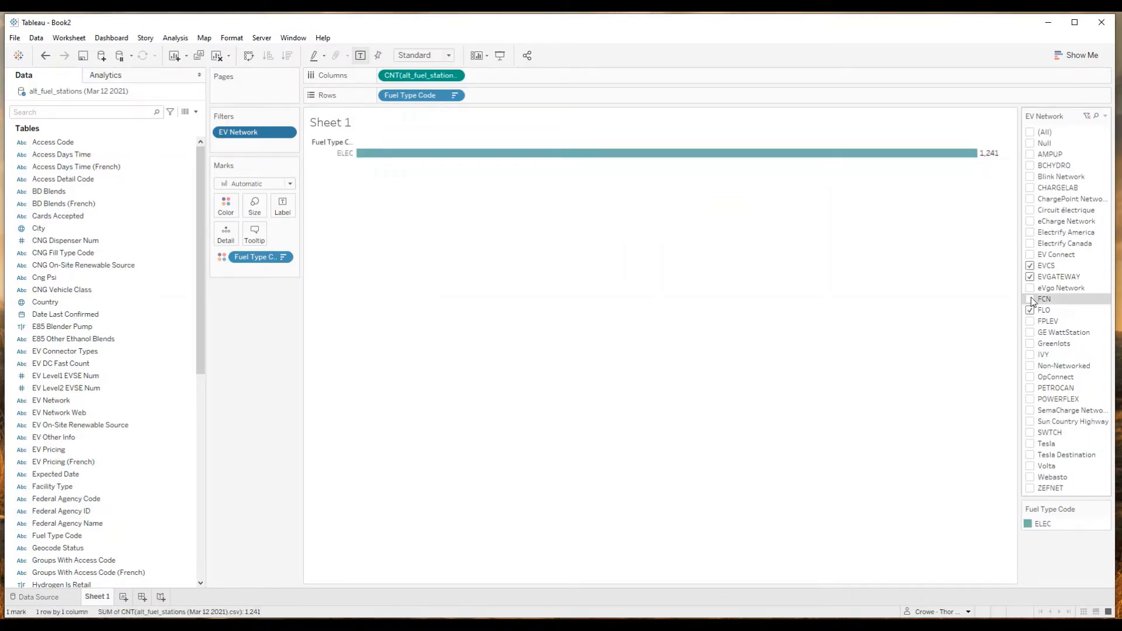
left_click(1031, 300)
left_click(1031, 322)
left_click(1031, 400)
left_click(1086, 117)
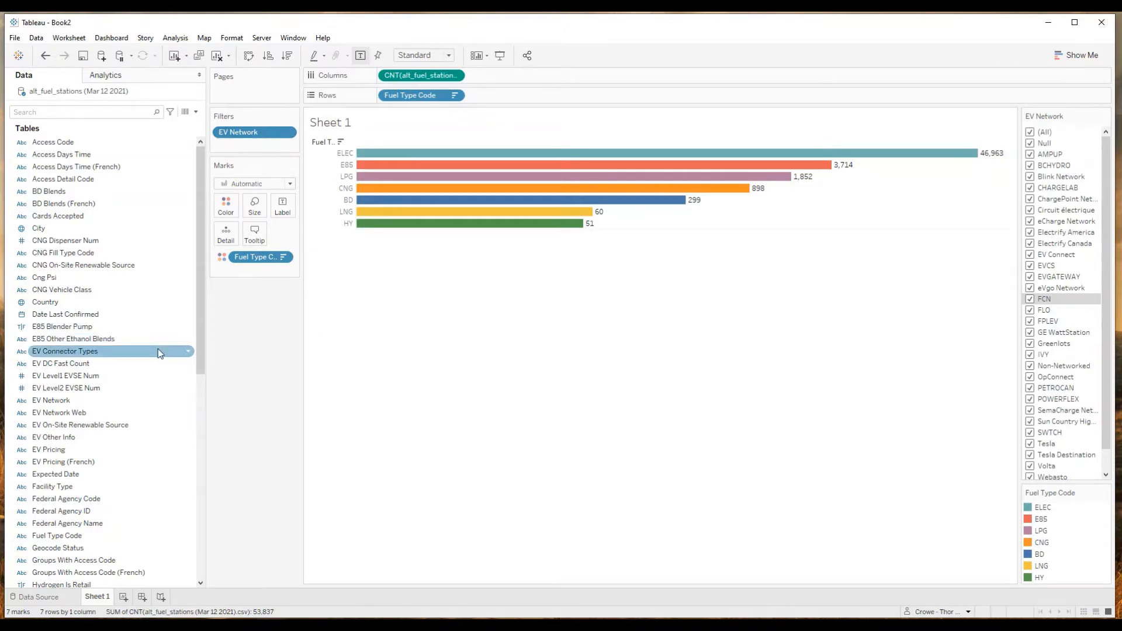
Step: Show a filter control for the Facility Type field beside the chart
scroll(158, 357, "down", 4)
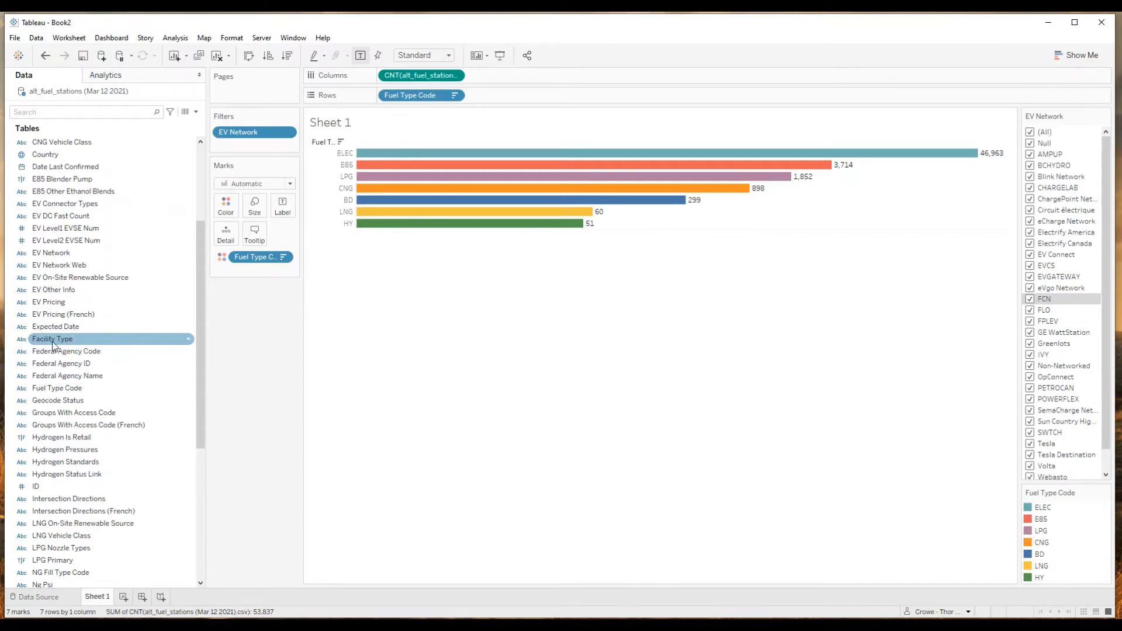
left_click_drag(53, 345, 57, 387)
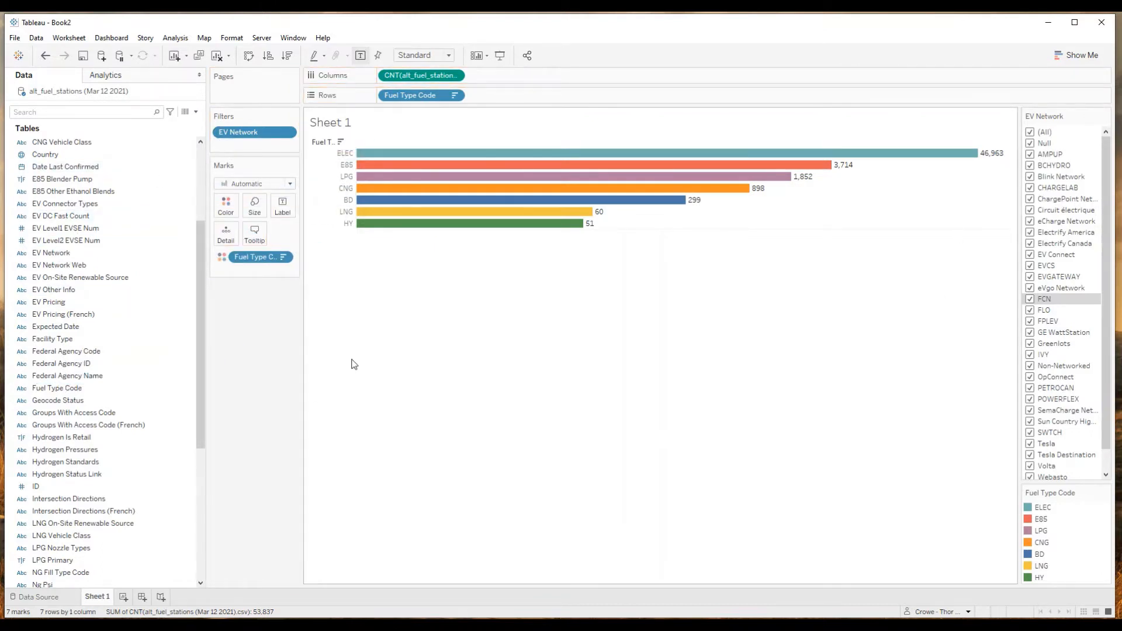
right_click(45, 342)
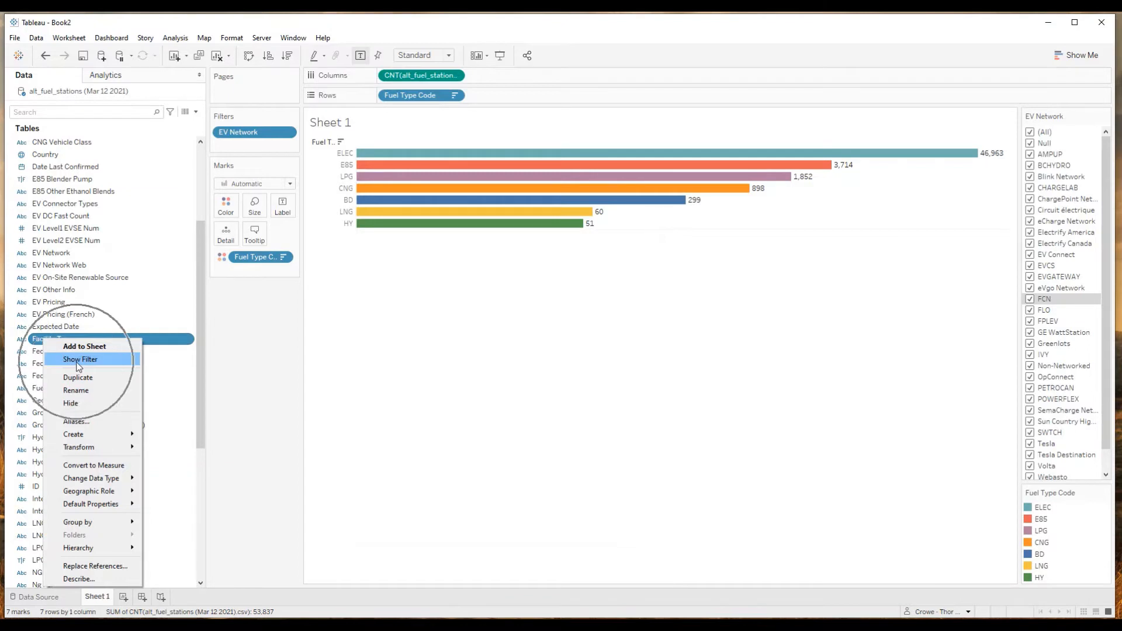
left_click(78, 360)
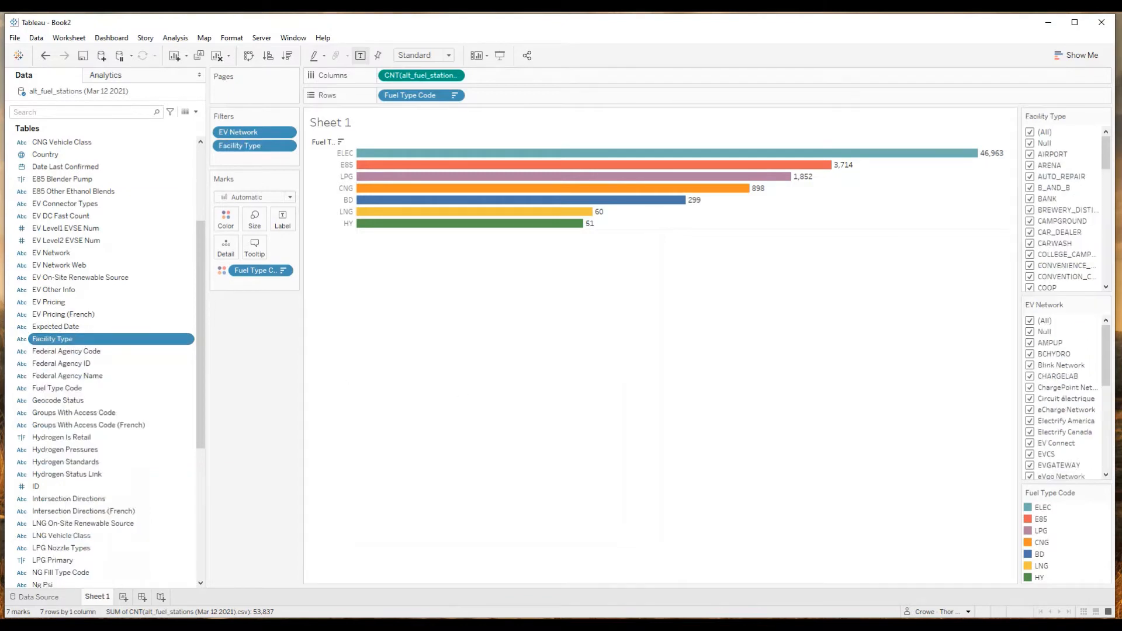
key("ctrl")
key("ctrl")
key("ctrl")
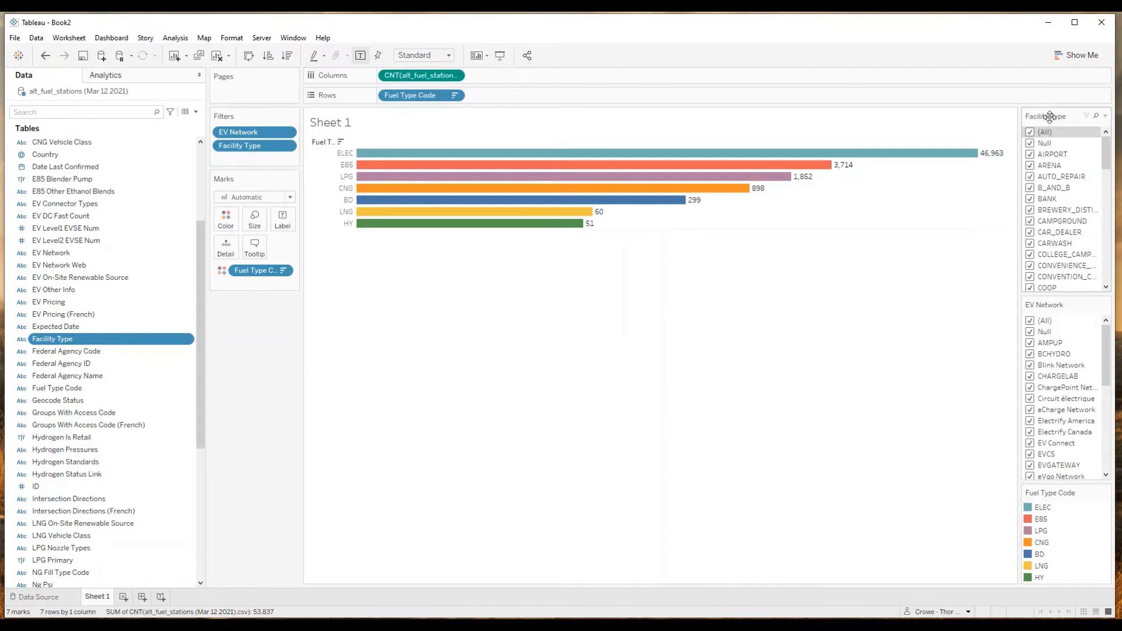
key("ctrl")
key("ctrl")
key("ctrl")
key("ctrl")
Step: Switch the Facility Type filter from including to excluding the chosen values
left_click(1106, 118)
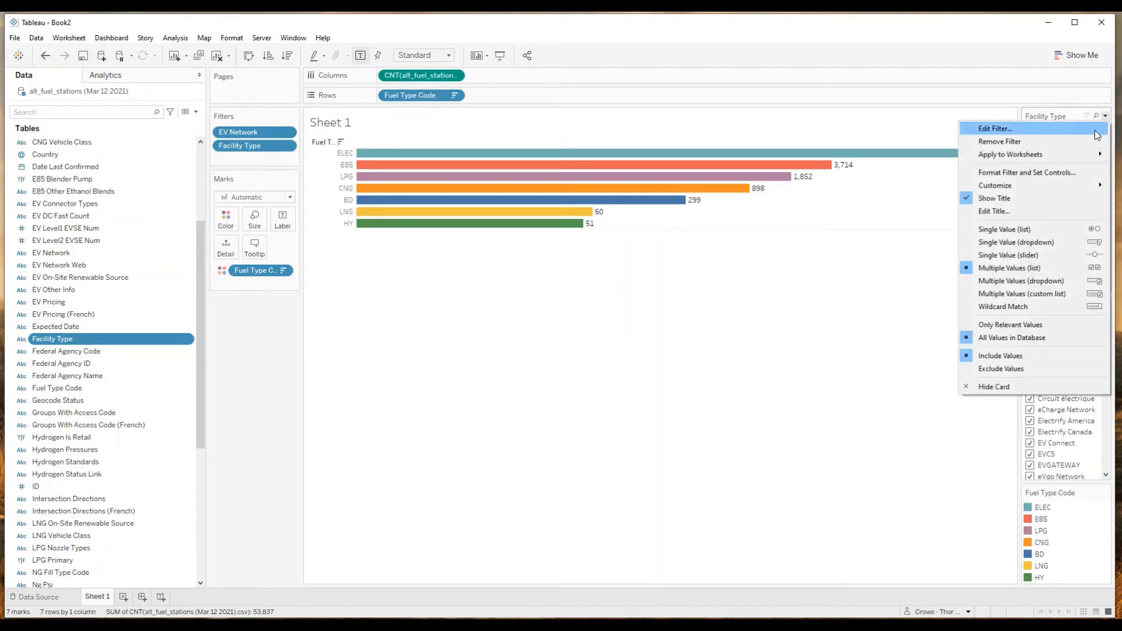
mouse_move(1058, 187)
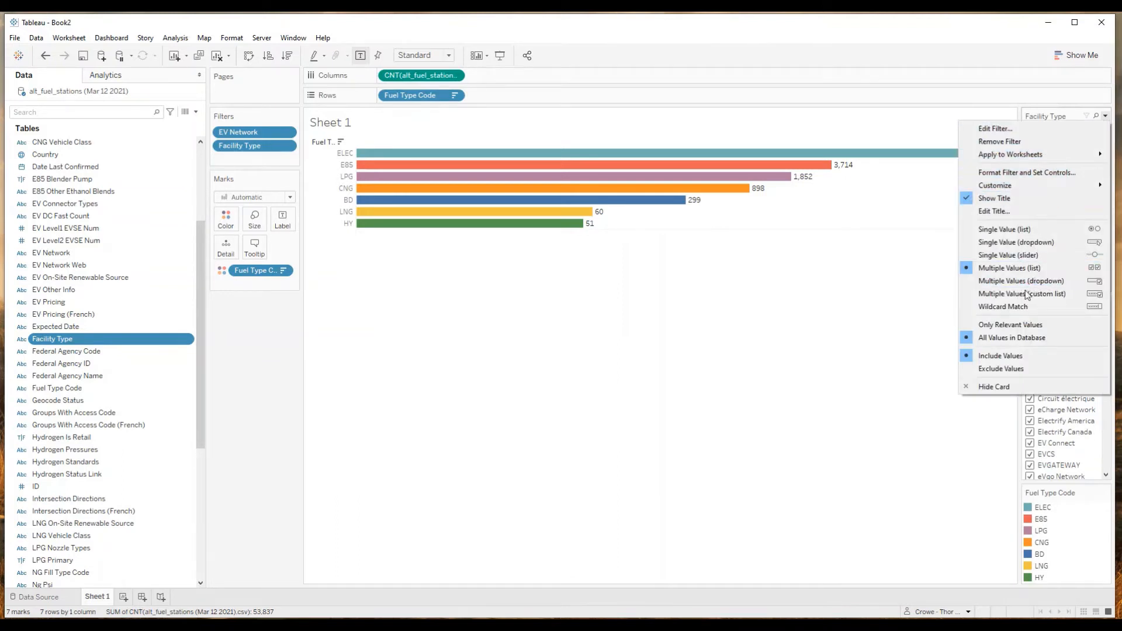
left_click(999, 370)
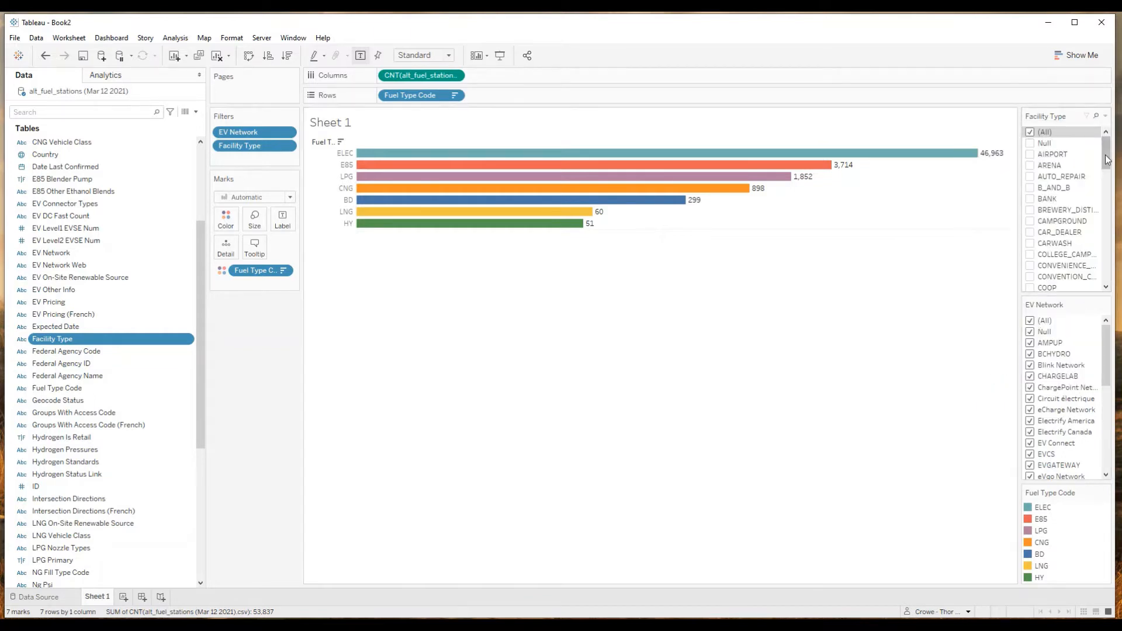
Step: Exclude the HOTEL and INN facility types from the chart and return to the start of the filter's value list
left_click_drag(1106, 157, 1085, 233)
scroll(1085, 233, "up", 4)
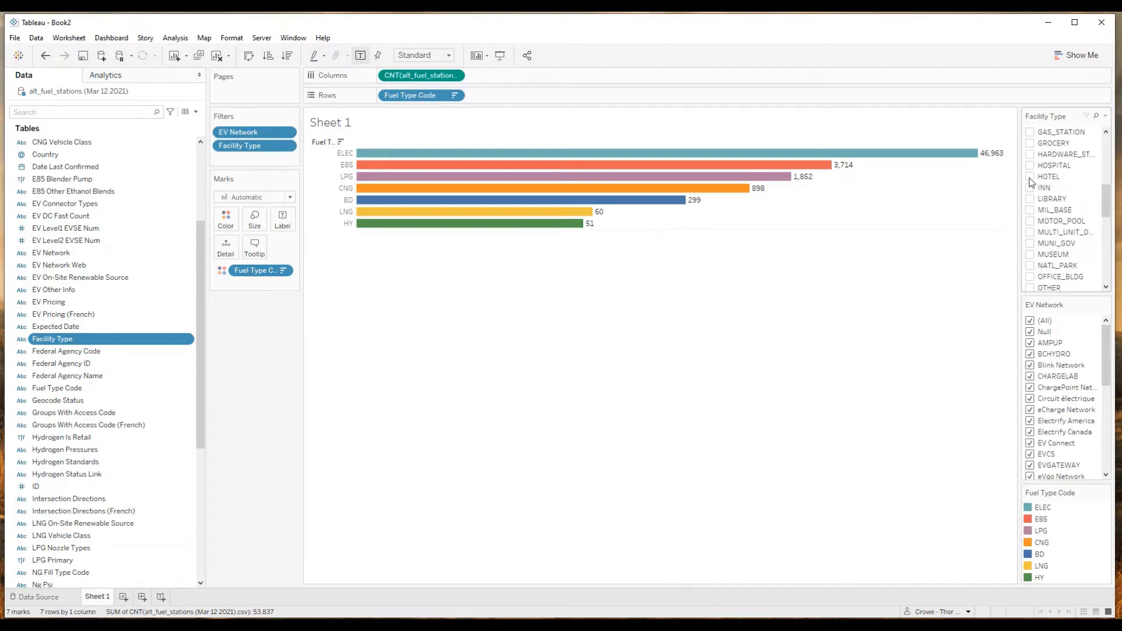
left_click(1029, 177)
left_click(1031, 188)
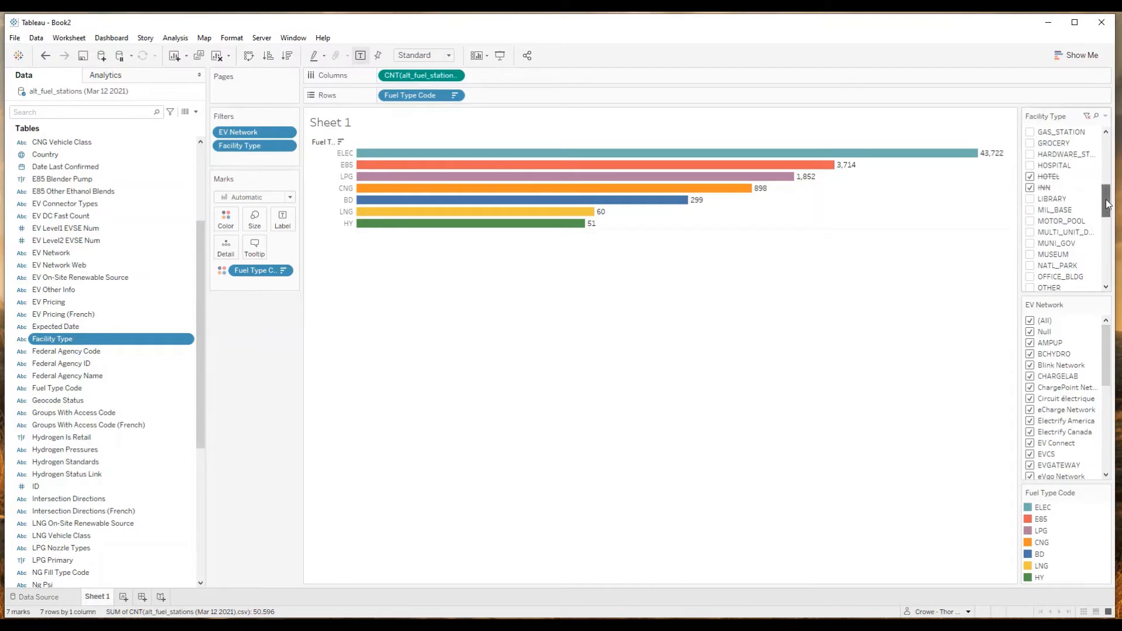
left_click_drag(1103, 201, 1104, 251)
scroll(1098, 249, "up", 10)
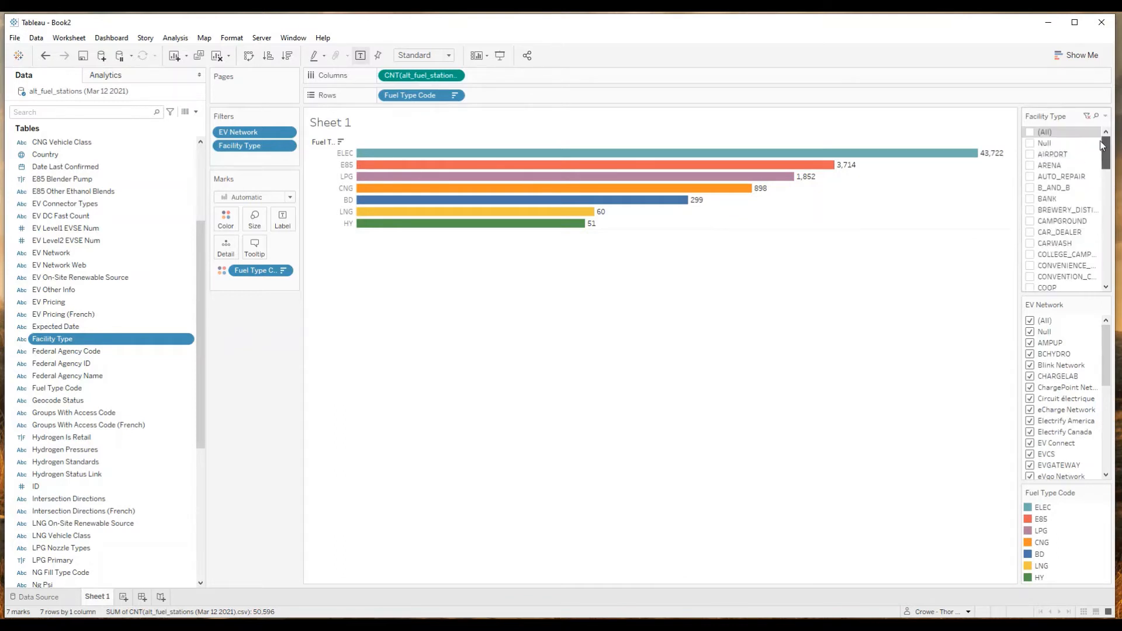
Step: Limit the EV Network filter to Tesla only and look through the full list of Facility Type values
left_click(1031, 321)
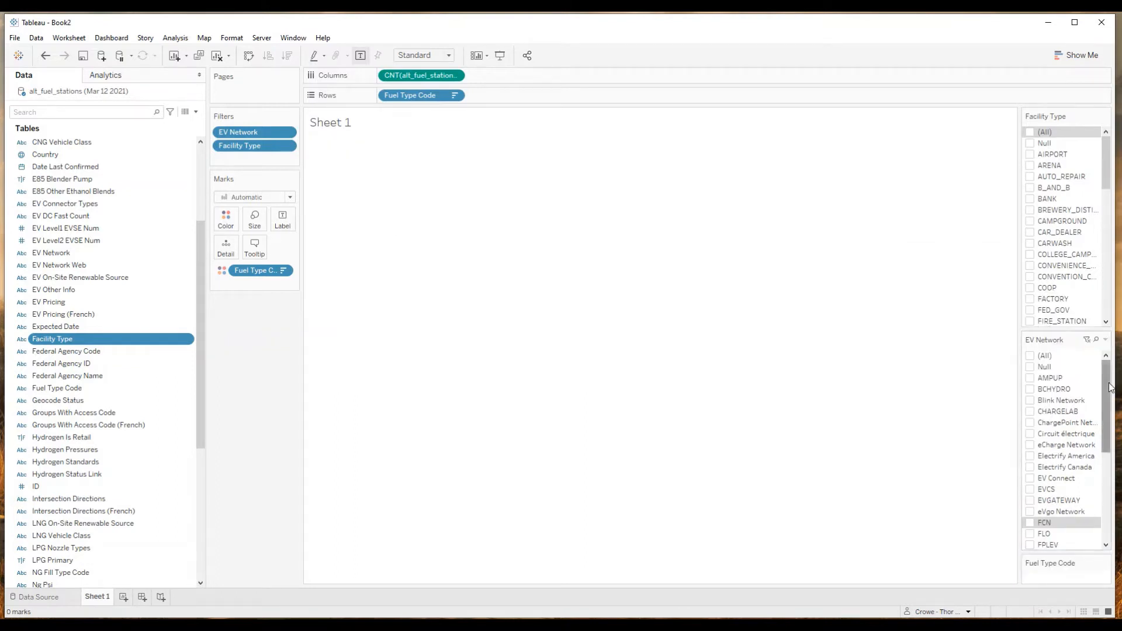
left_click_drag(1109, 387, 1110, 476)
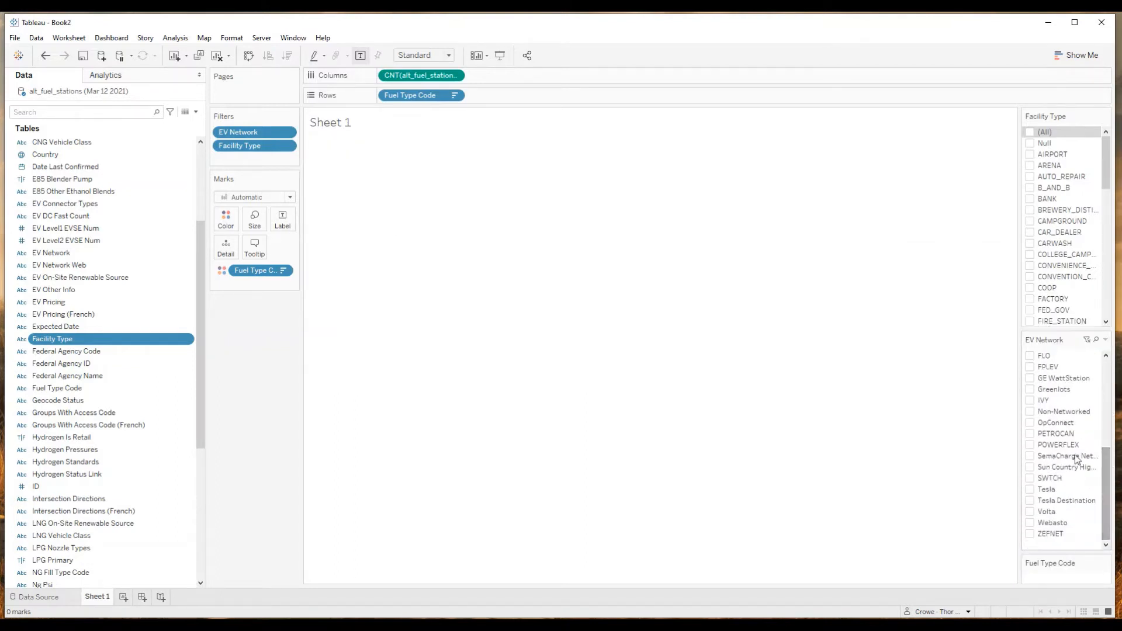
left_click(1031, 490)
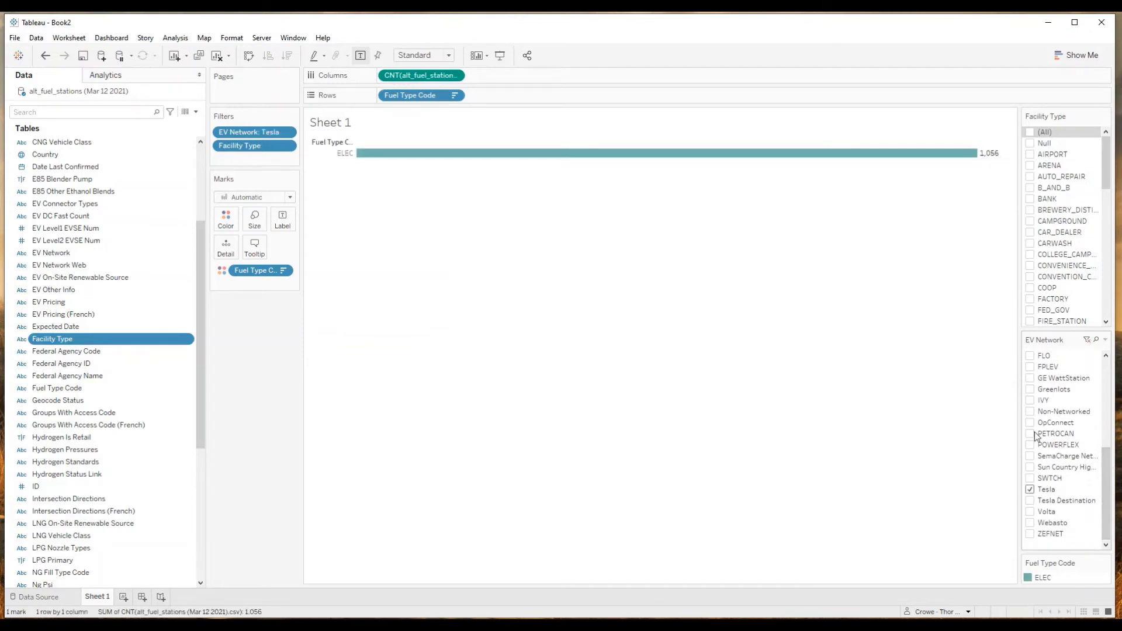
scroll(1046, 201, "down", 3)
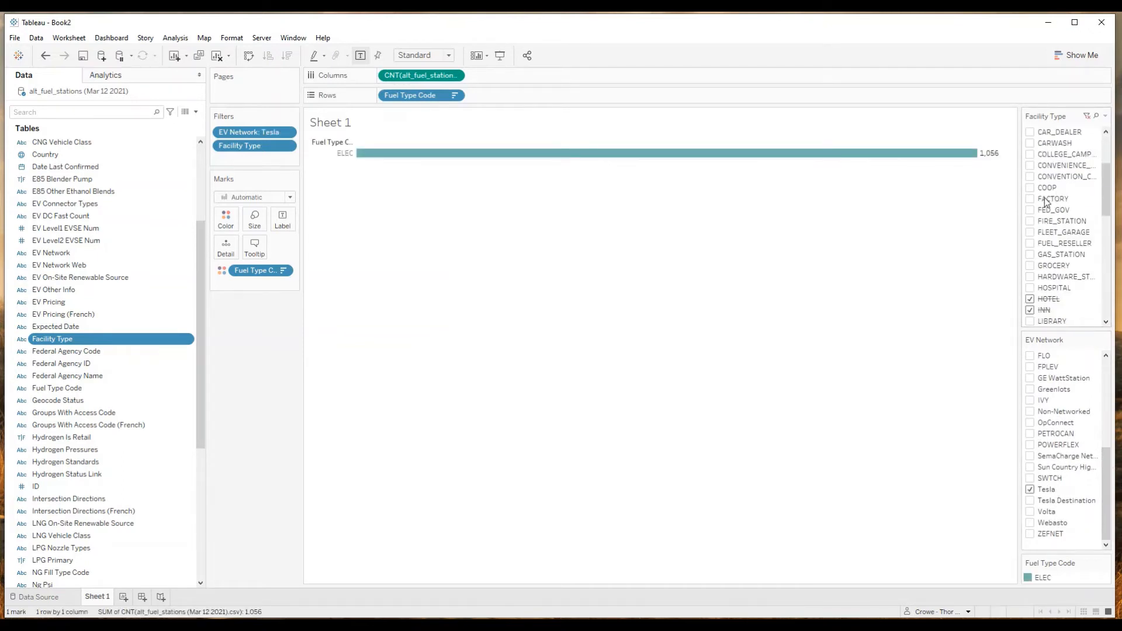
scroll(1046, 202, "down", 6)
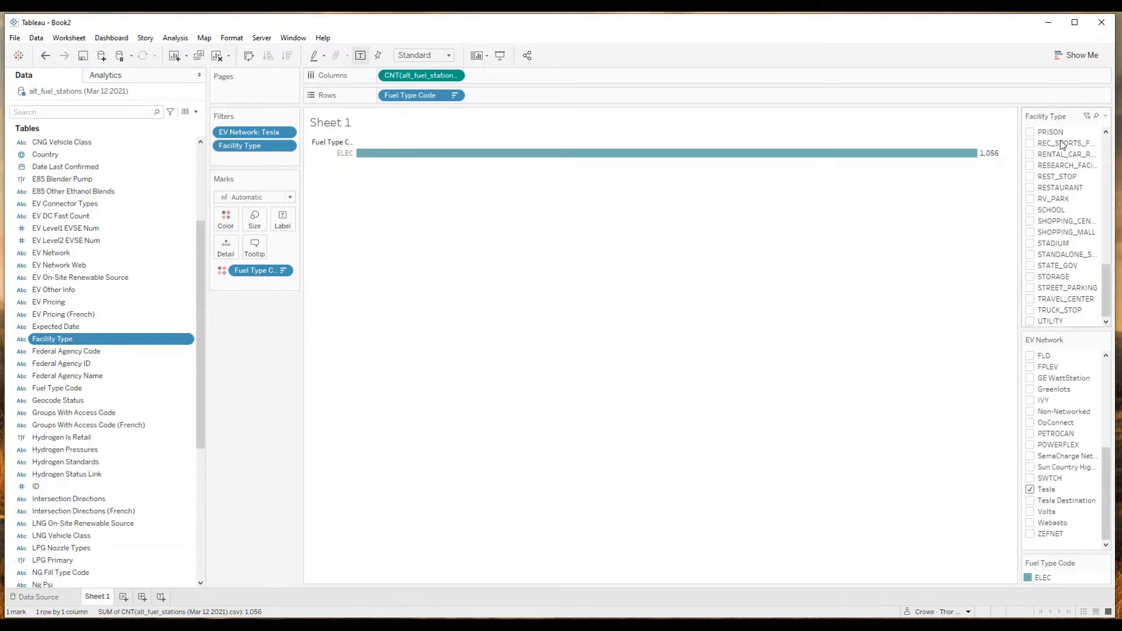
Step: Set the Facility Type filter control to list only relevant values and review the shortened list
left_click(1053, 124)
left_click(1054, 353)
left_click(1105, 118)
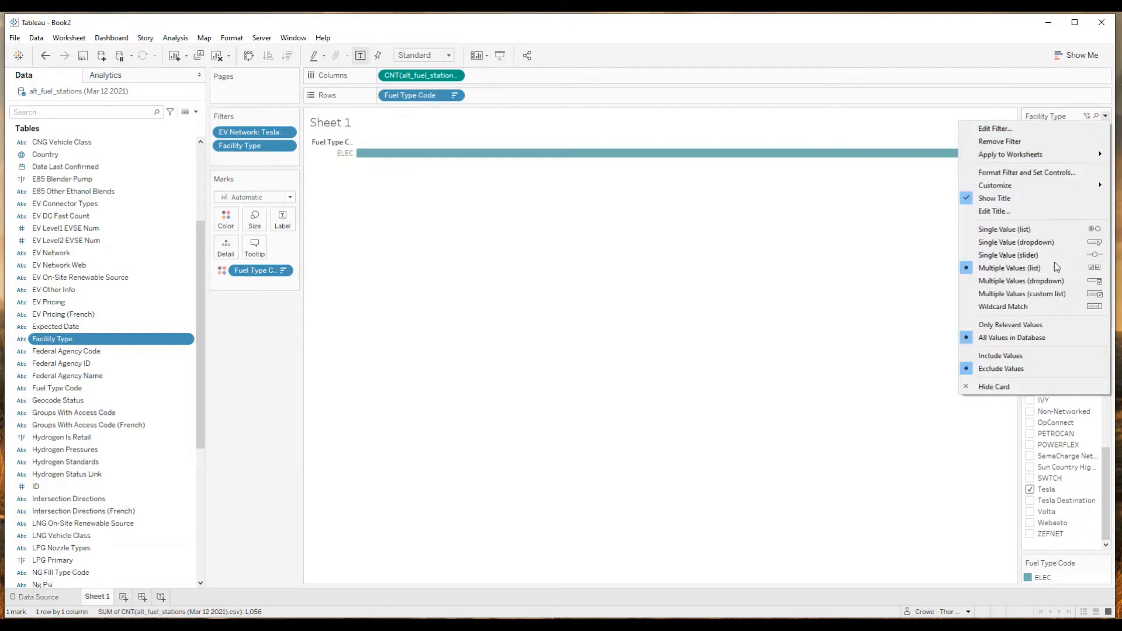
left_click(1023, 326)
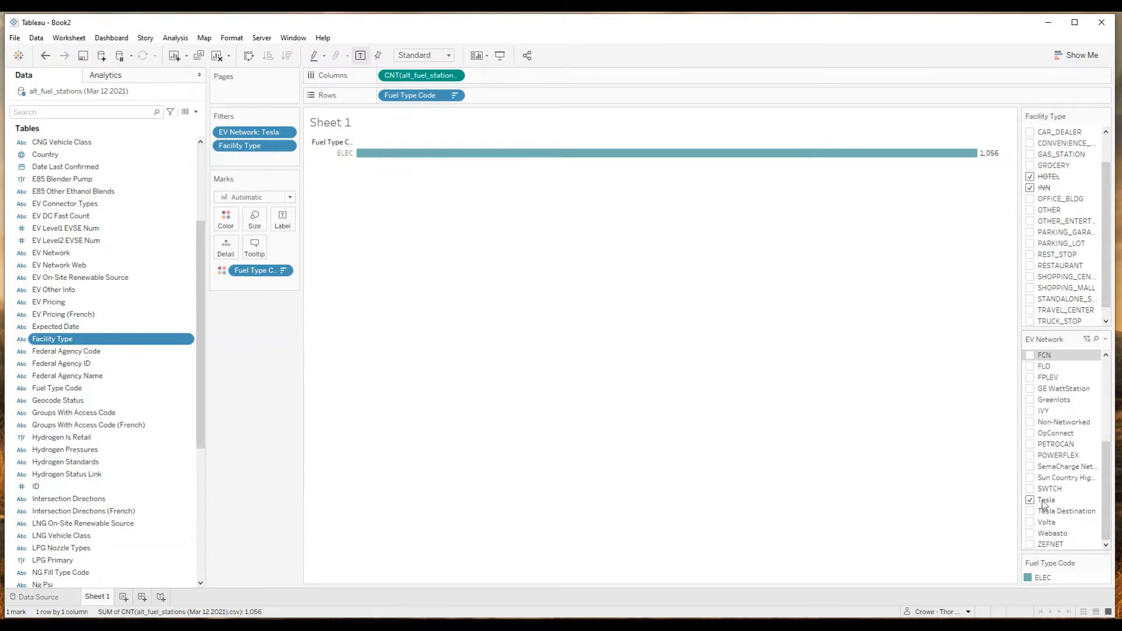
scroll(1104, 191, "up", 2)
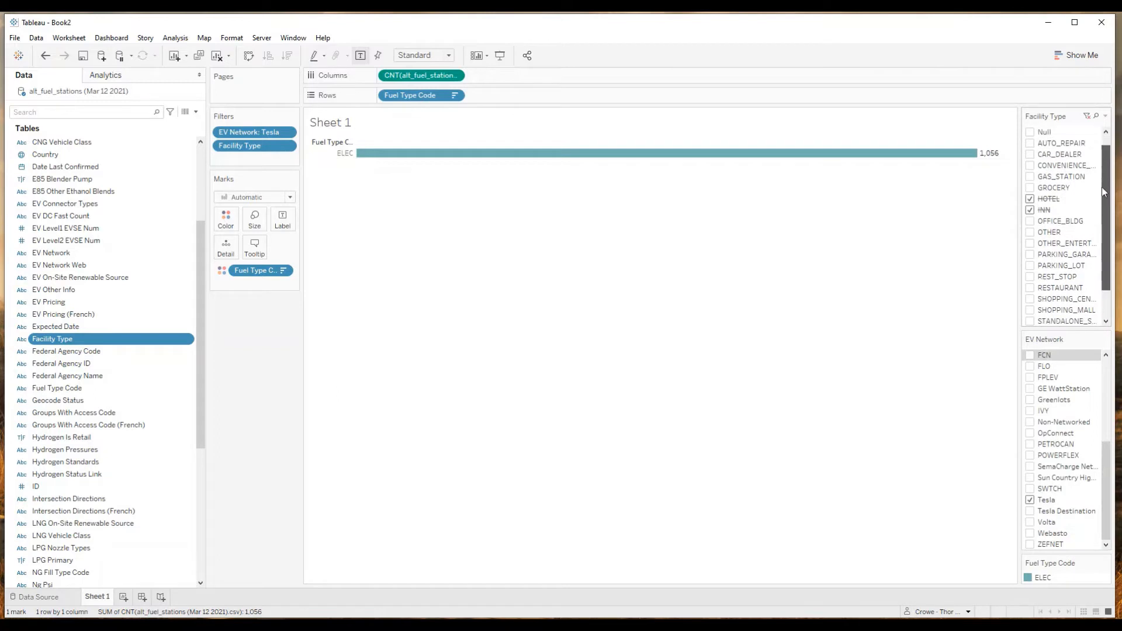
scroll(1109, 260, "down", 3)
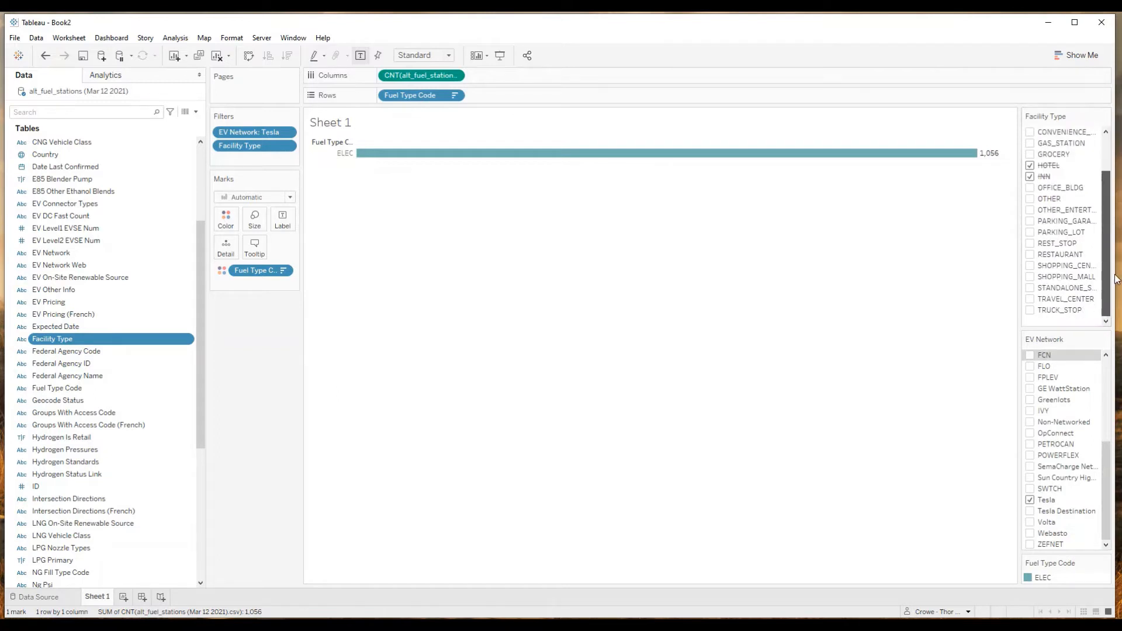
scroll(1113, 278, "up", 4)
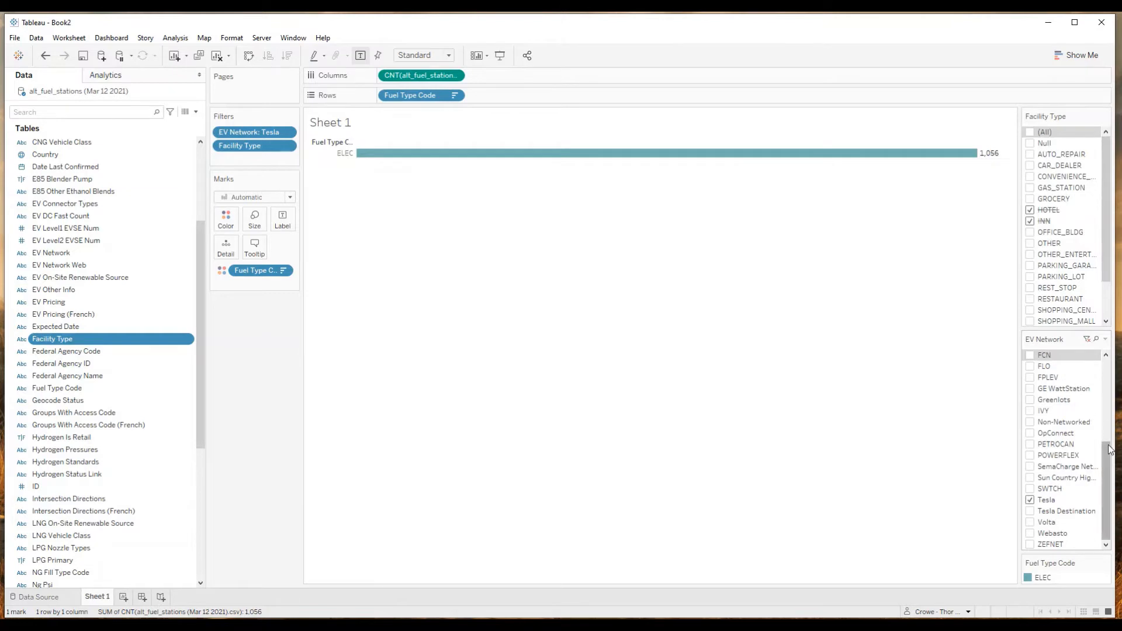
Step: Reset the EV Network filter to all values and check the Facility Type list
scroll(1110, 449, "up", 5)
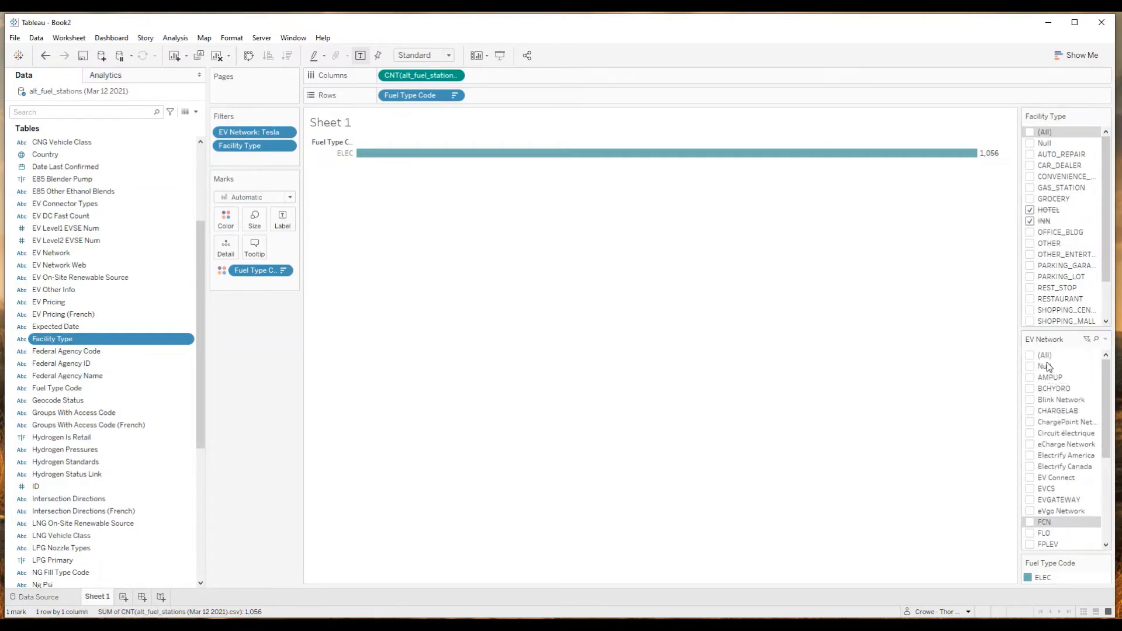
left_click(1030, 356)
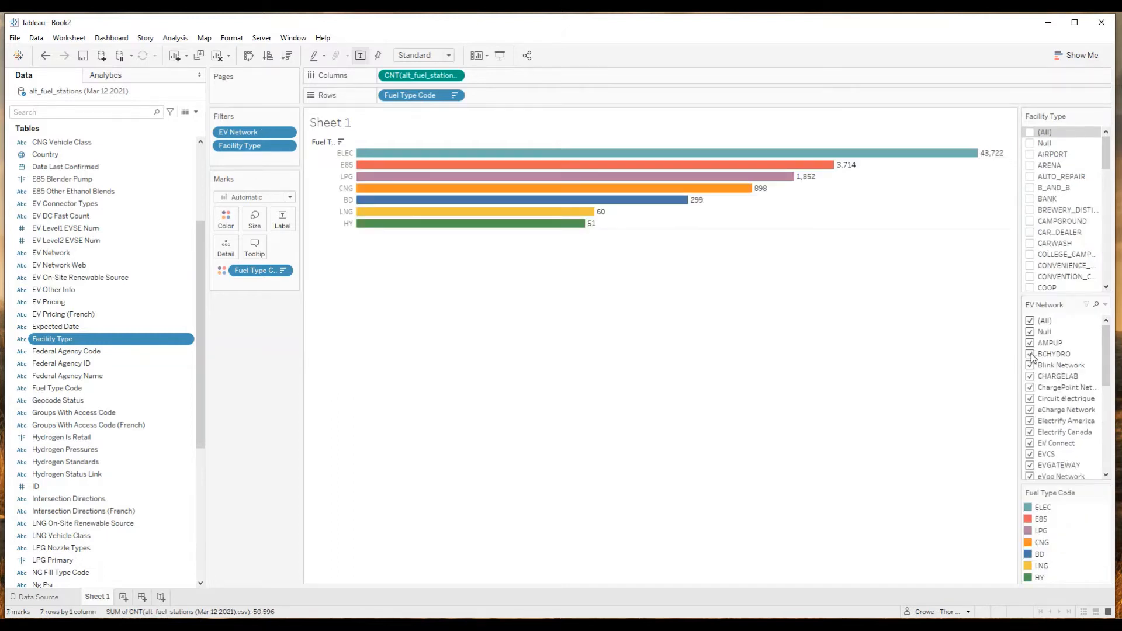
scroll(1107, 183, "down", 2)
left_click_drag(1104, 178, 1088, 121)
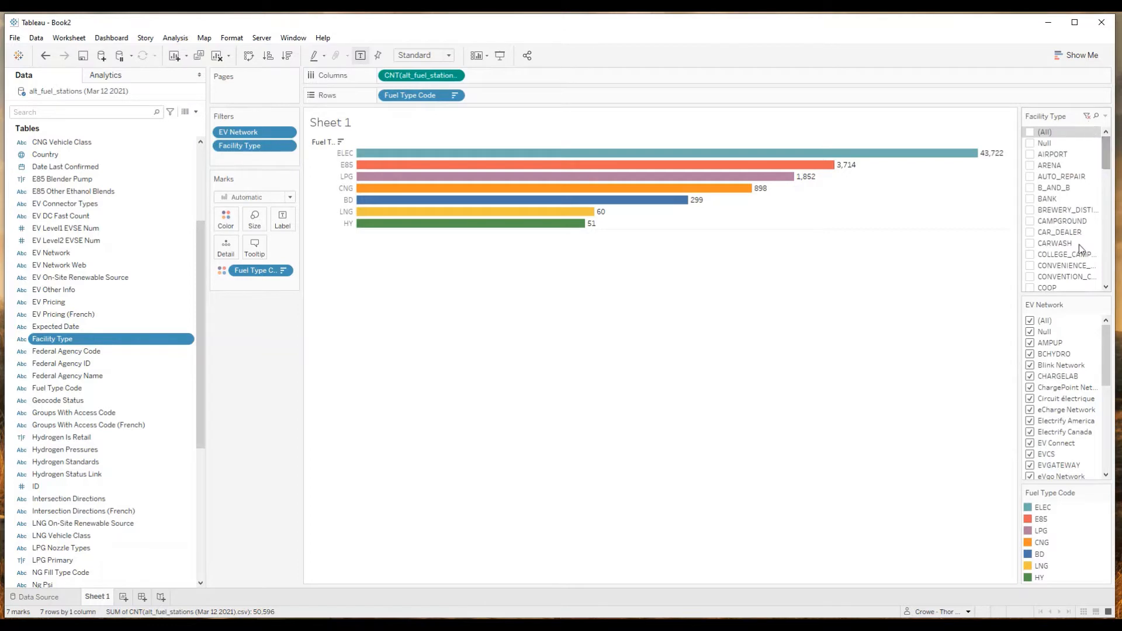
Step: Try the EV Network filter with only AMPUP, with only BCHYDRO, and return it to all values
left_click(1030, 321)
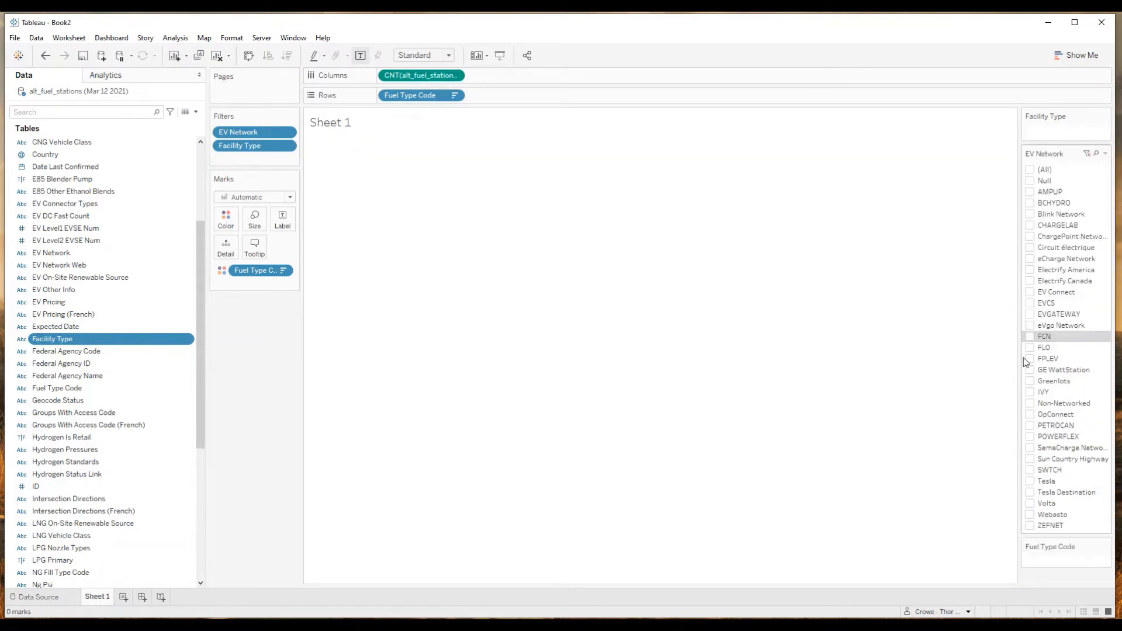
left_click(1031, 193)
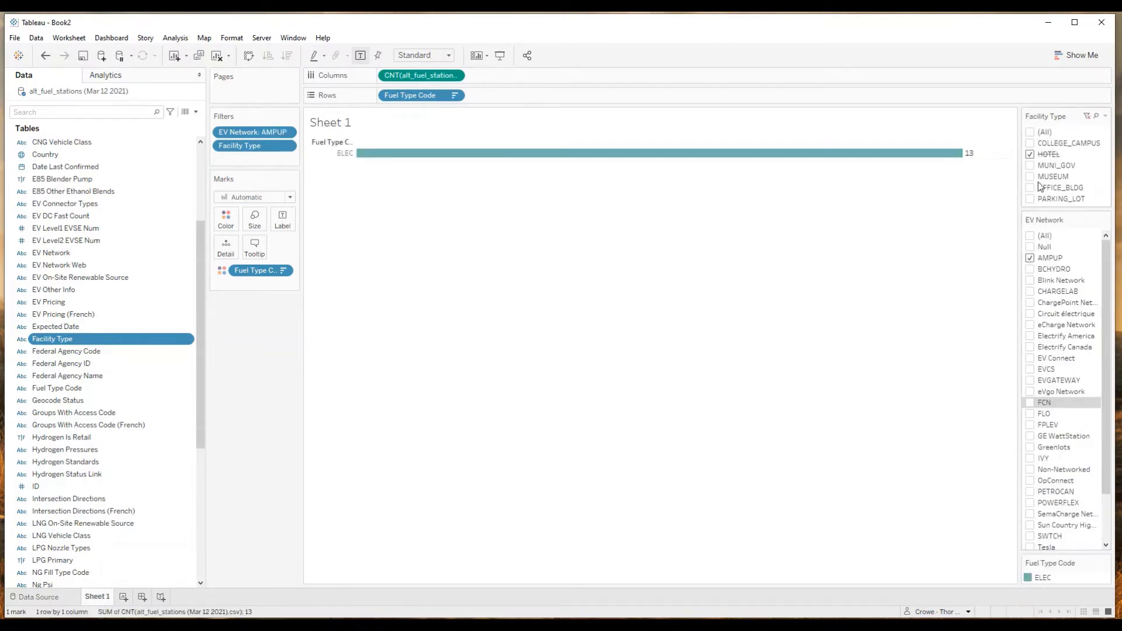
left_click(1032, 260)
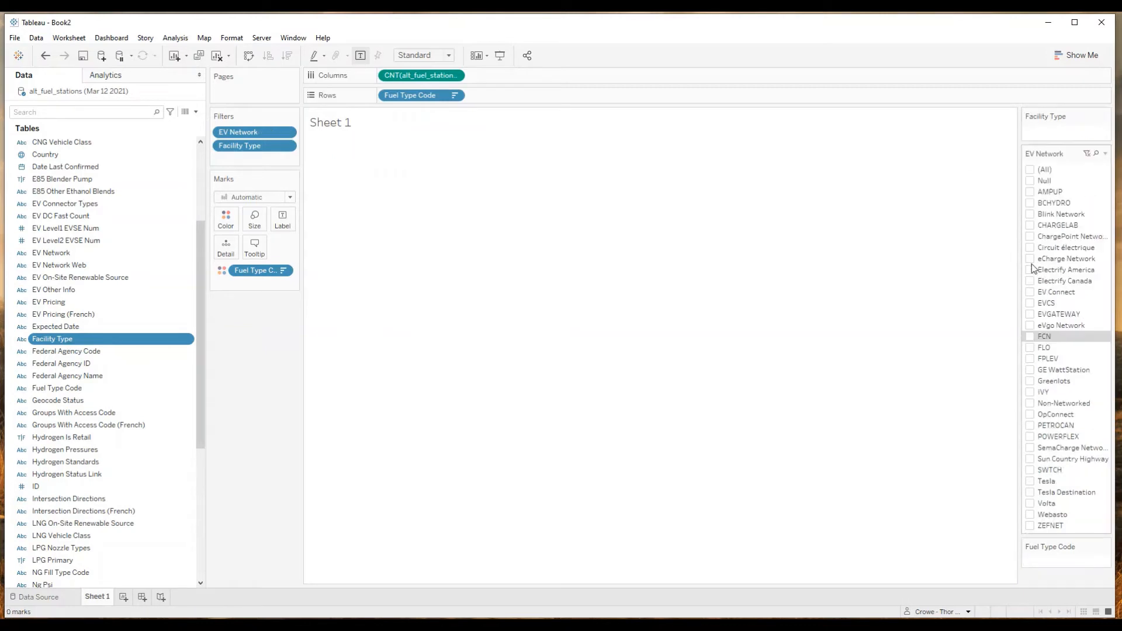
left_click(1031, 203)
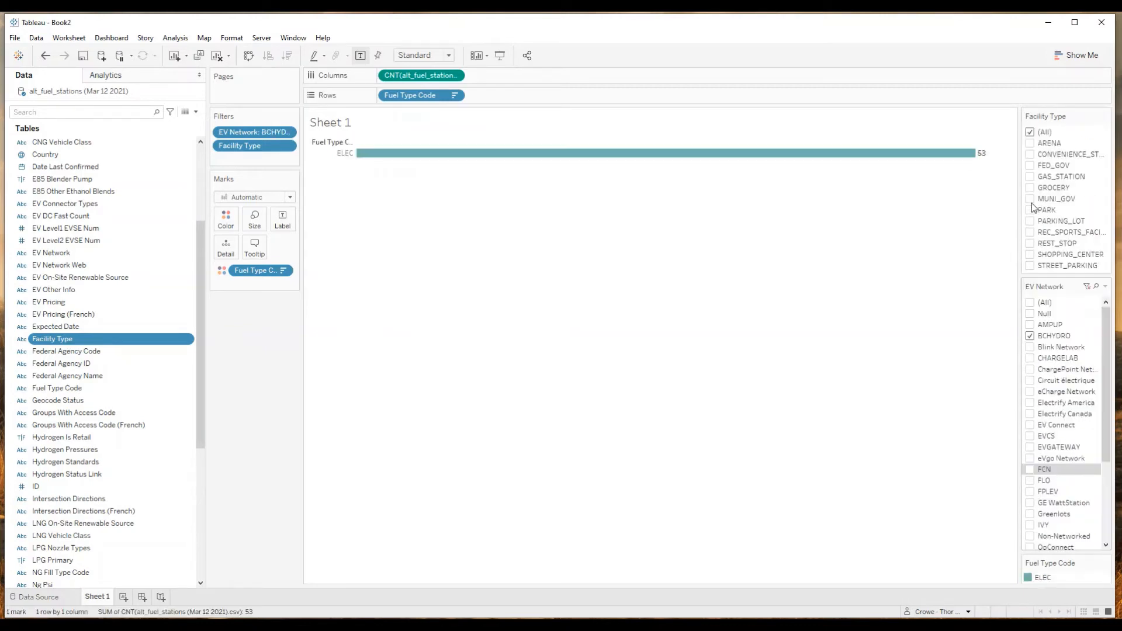
left_click(1031, 303)
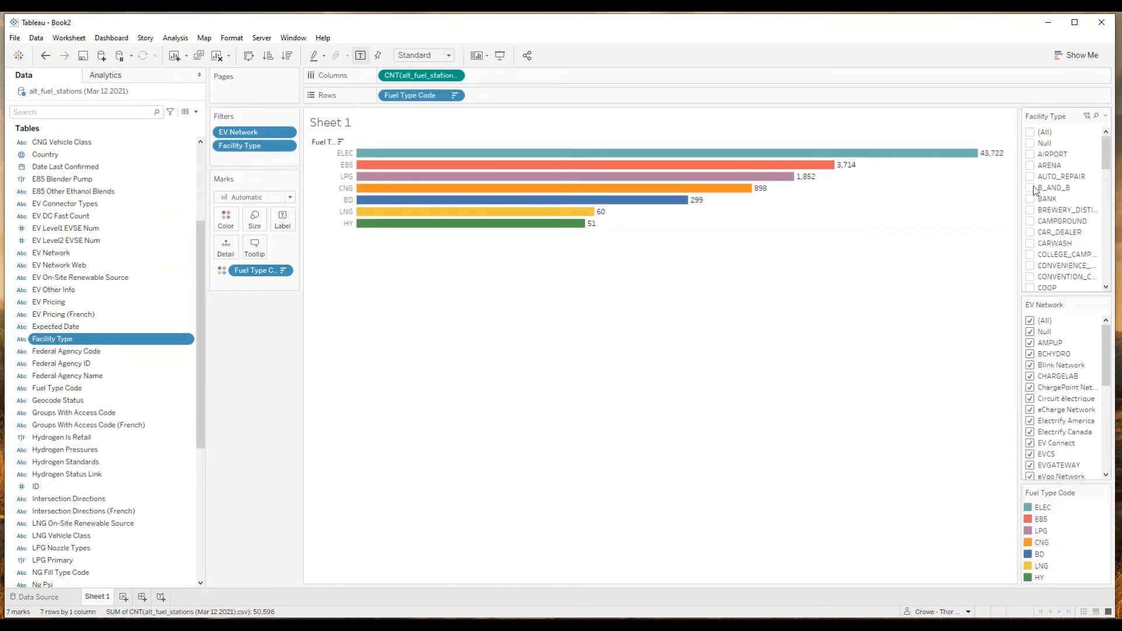
Step: Clear the Facility Type filter's HOTEL and INN exclusions so that every facility type is included
left_click(1031, 132)
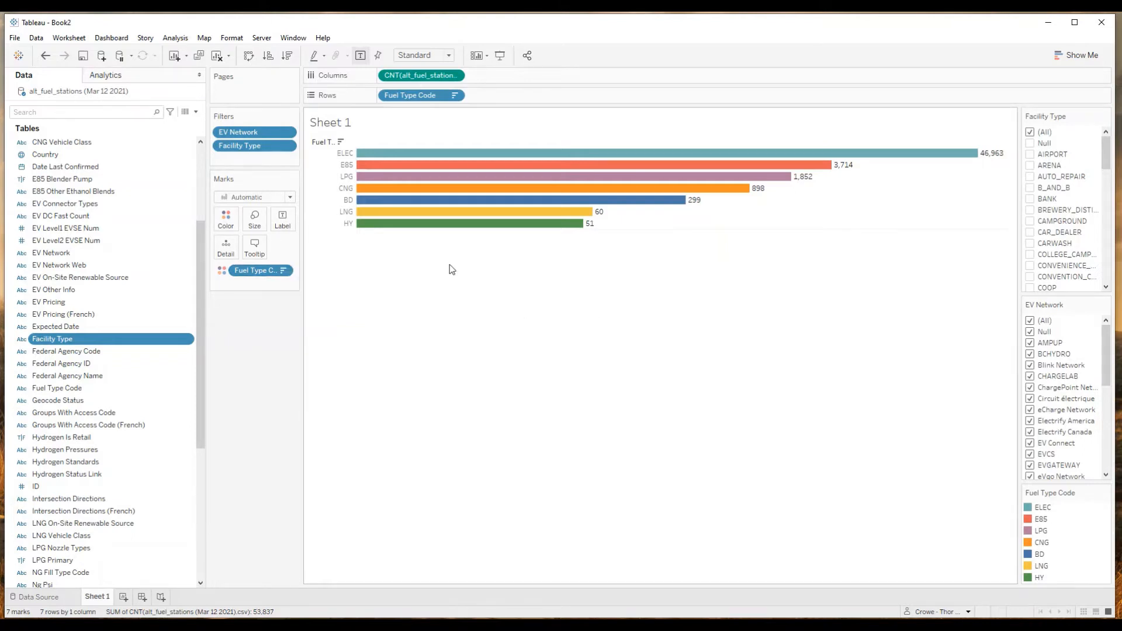
mouse_move(528, 169)
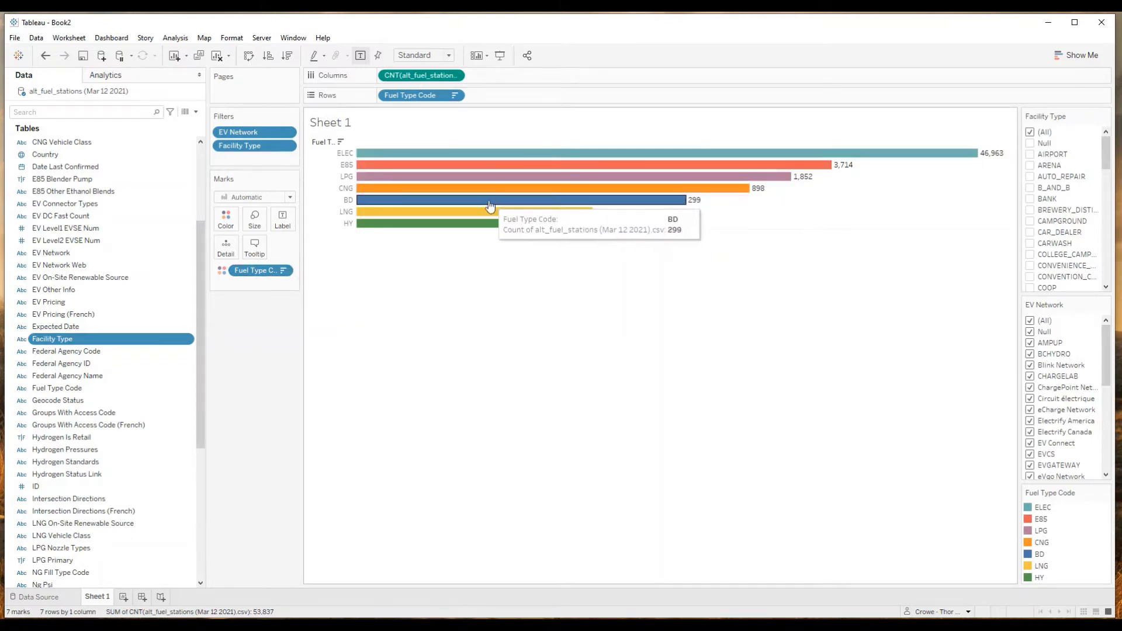
mouse_move(476, 228)
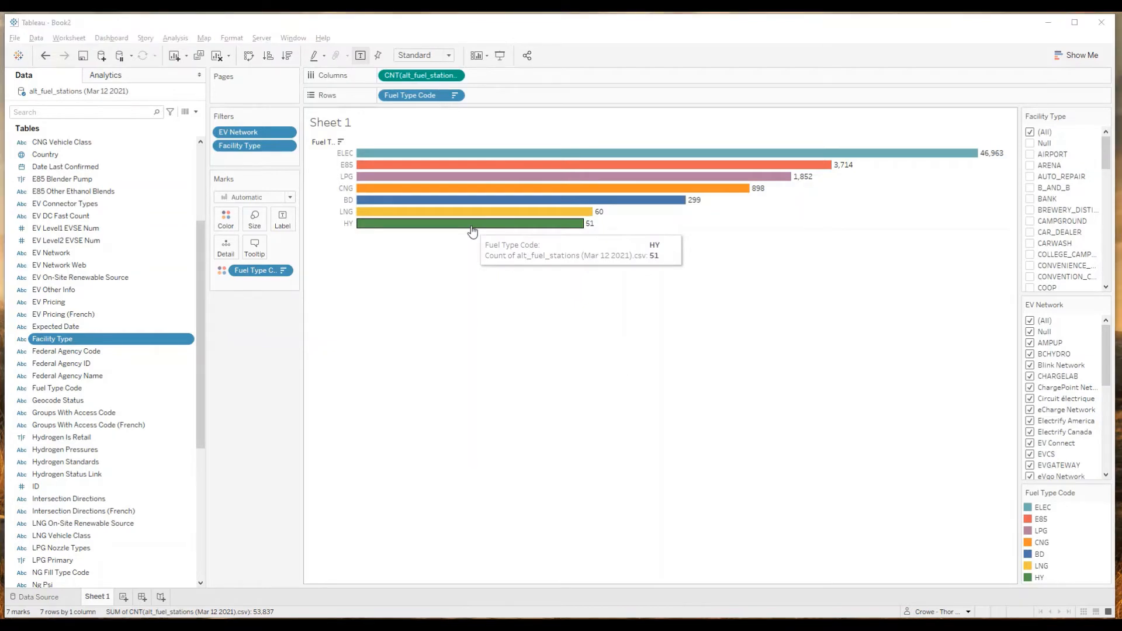
Step: Switch to the Alt Fuel Stations example dashboard, examine how its fuel type bars filter and show tooltips, and return to Book2
key("alt+Tab")
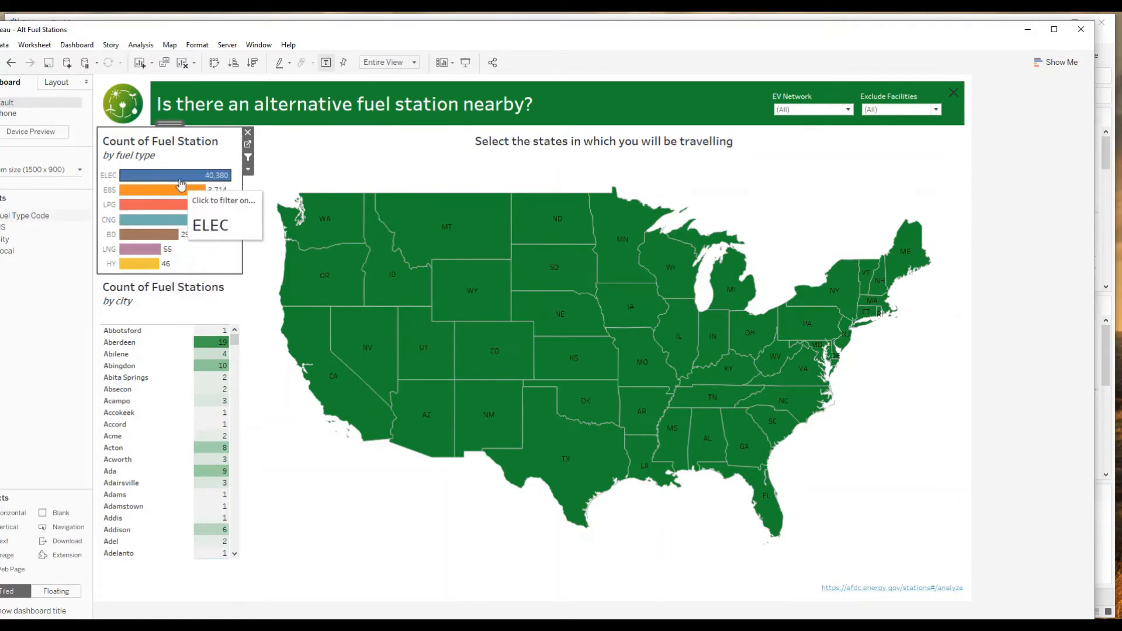
left_click(148, 224)
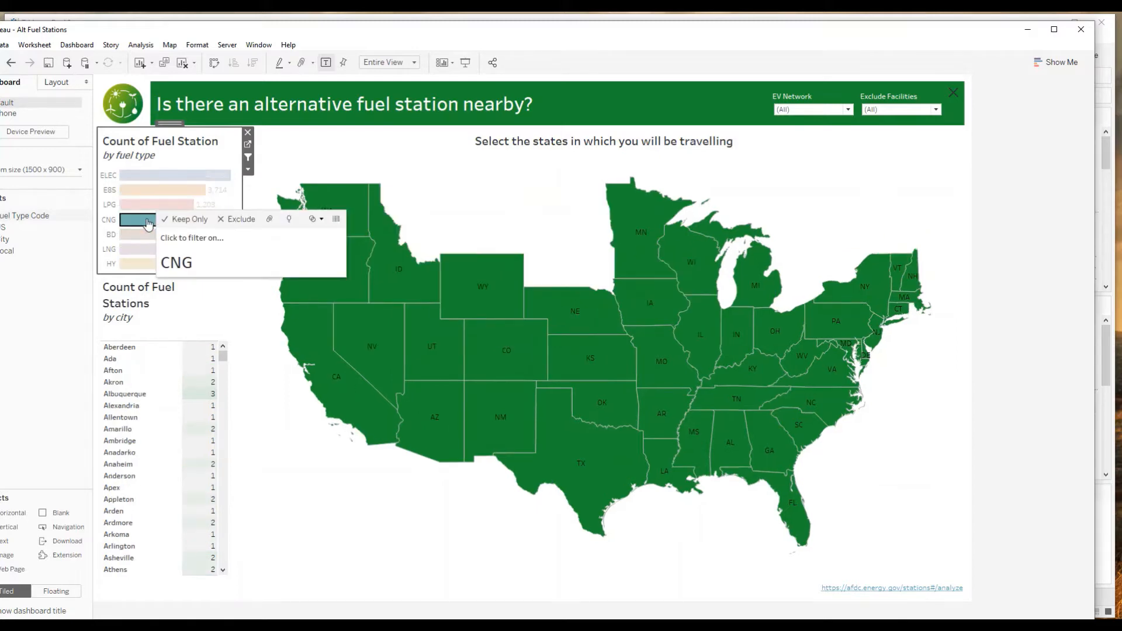
left_click(148, 224)
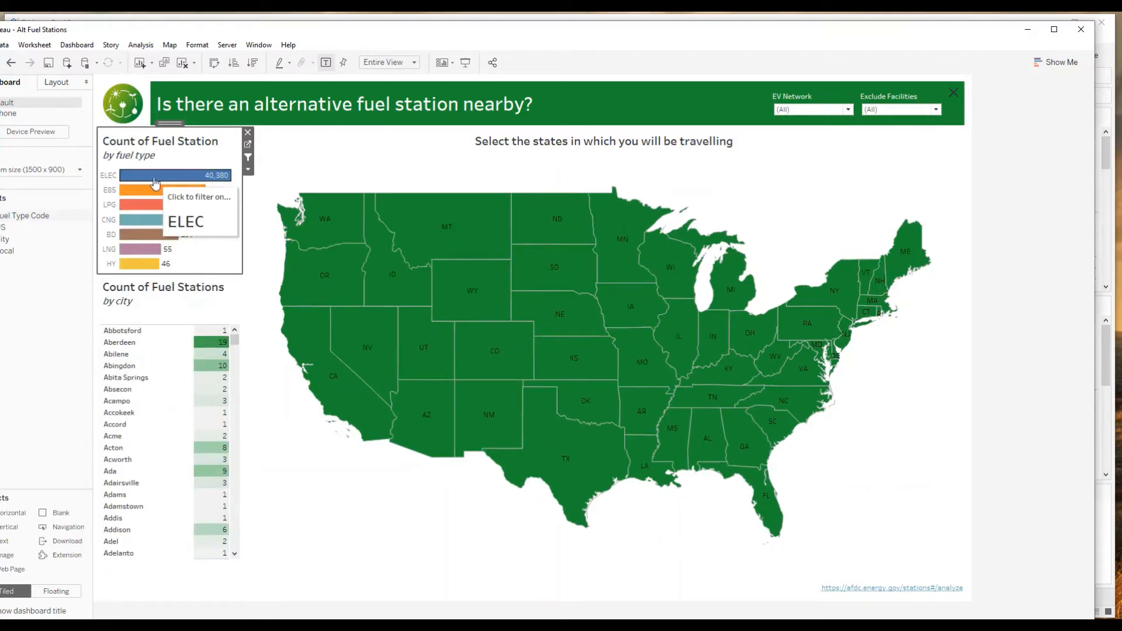
left_click(155, 179)
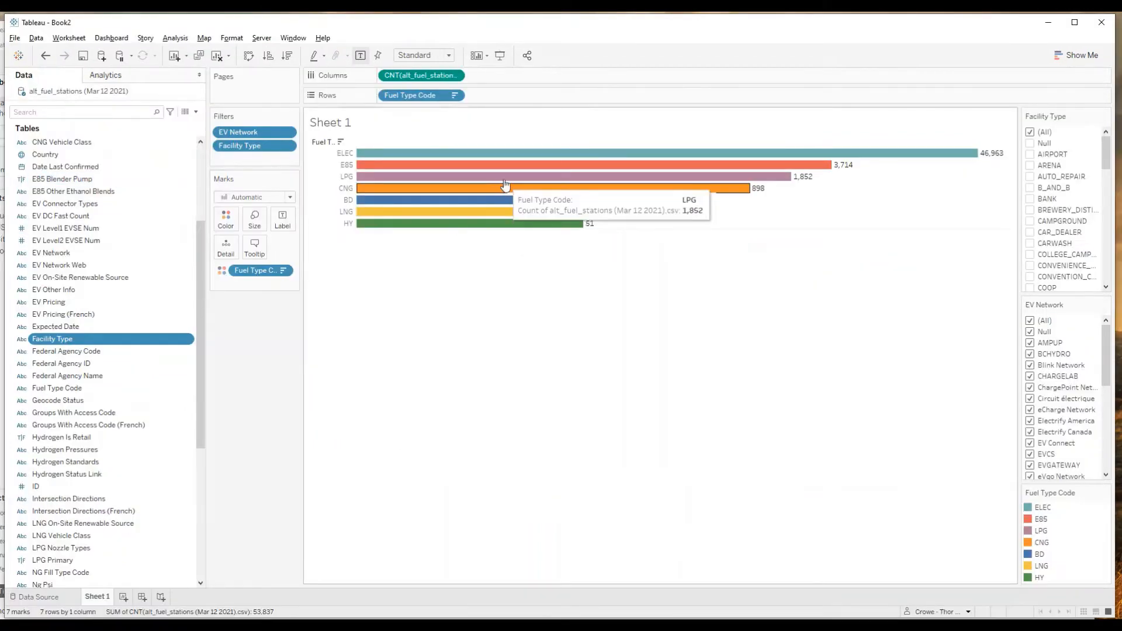
mouse_move(468, 225)
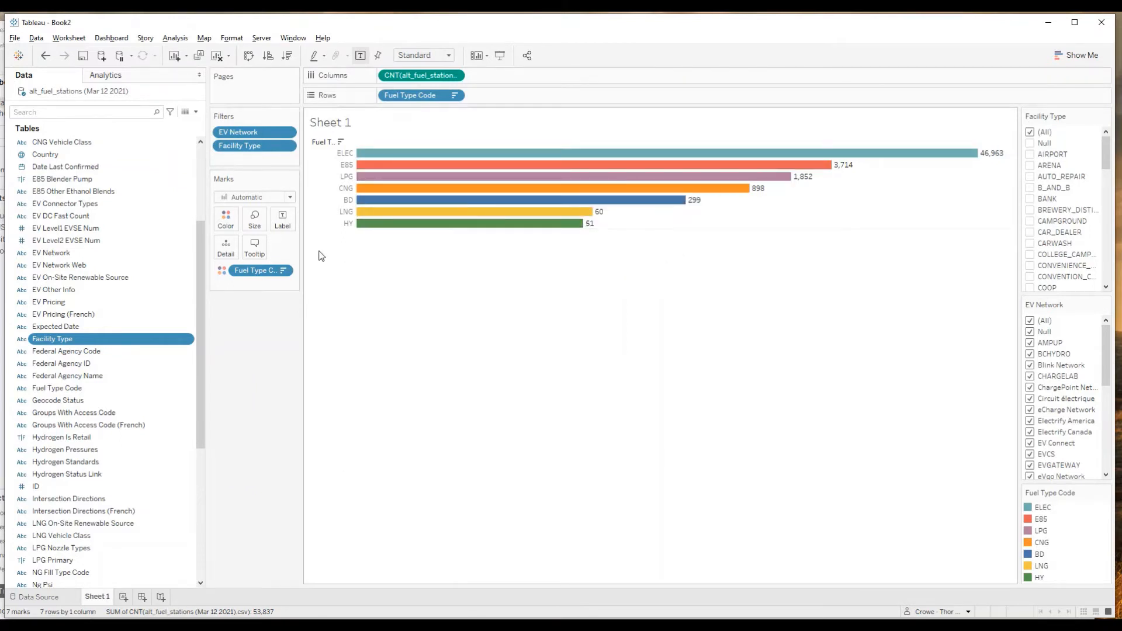
Step: Edit the bar chart's tooltip, adding the line "Click to filter on..." and a blank line above the existing text
left_click(254, 253)
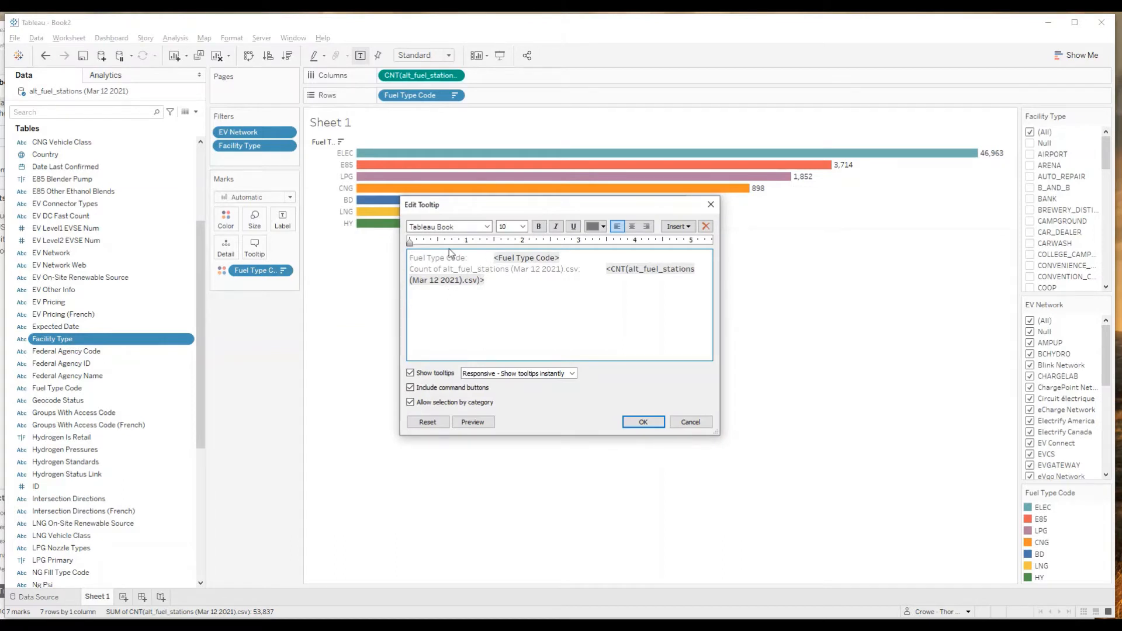
key("Return")
key("Return")
left_click(453, 258)
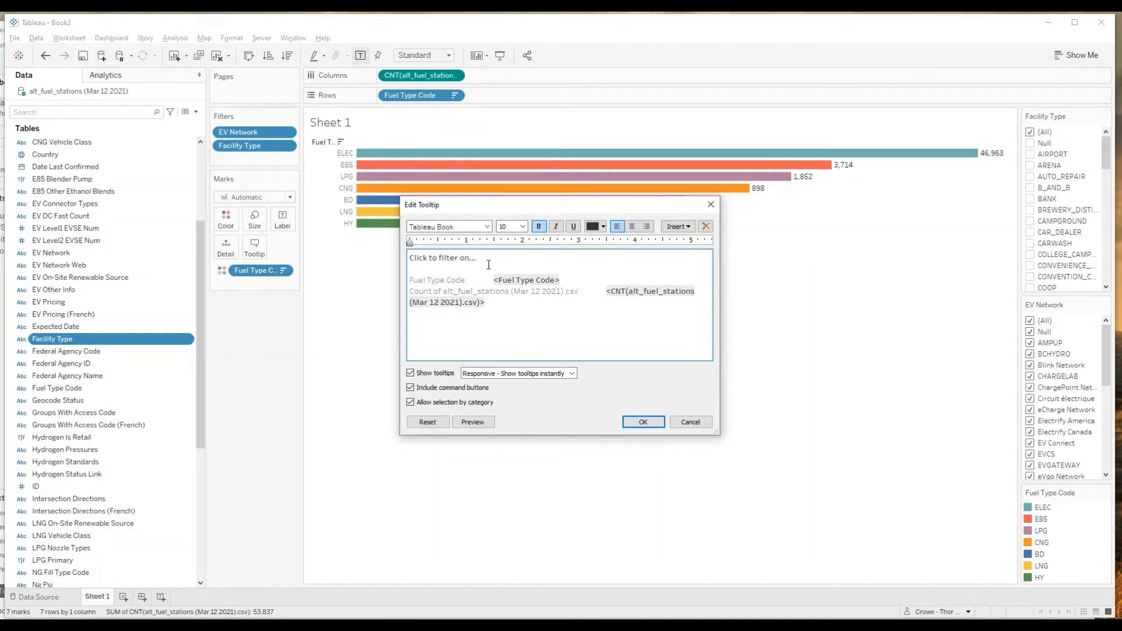
Step: Remove the "Fuel Type Code:" label and the whole station count line from the tooltip, keeping the Fuel Type Code field
left_click_drag(493, 281, 396, 281)
key("Delete")
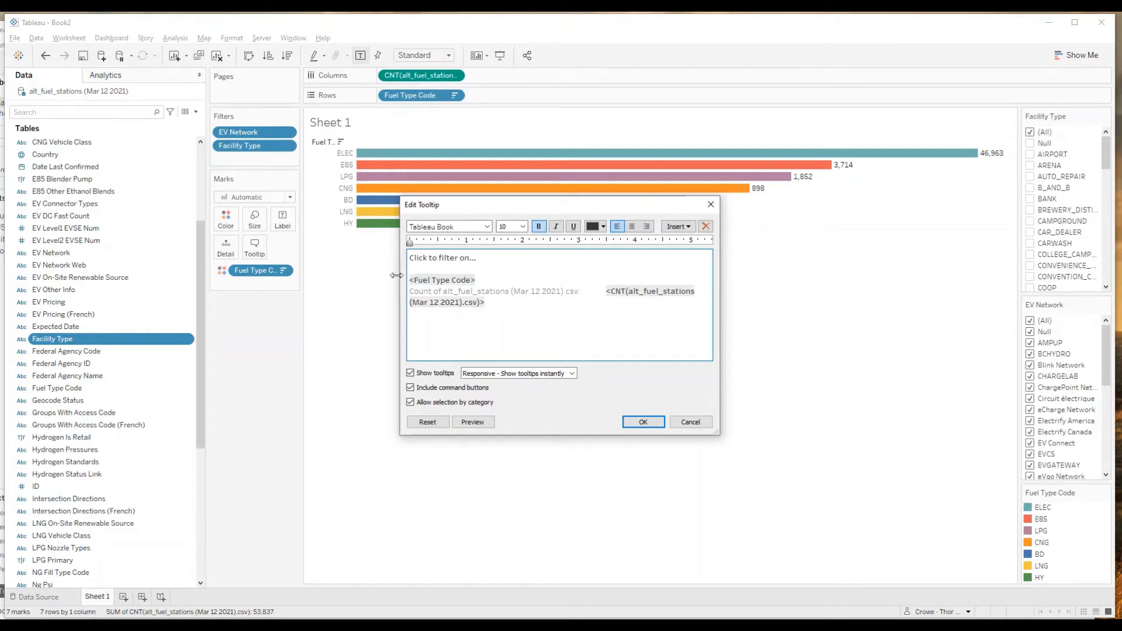
left_click_drag(523, 307, 407, 295)
key("Delete")
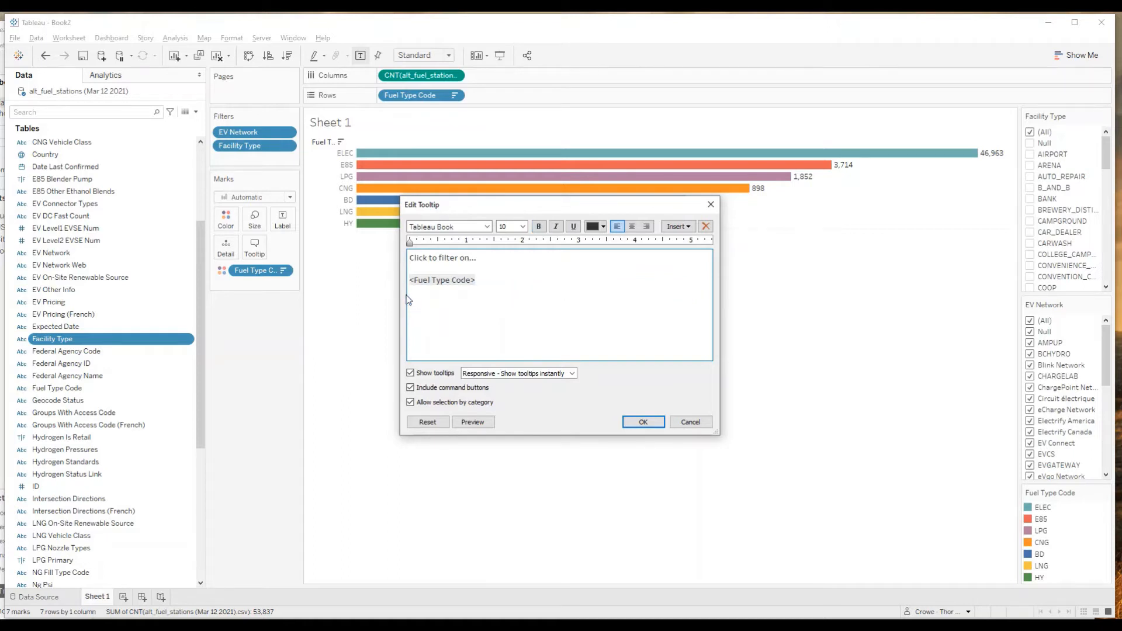
key("BackSpace")
Step: Set the tooltip's Fuel Type Code field to font size 15, apply the tooltip changes and check them on the bars
left_click_drag(478, 286, 409, 281)
left_click(524, 227)
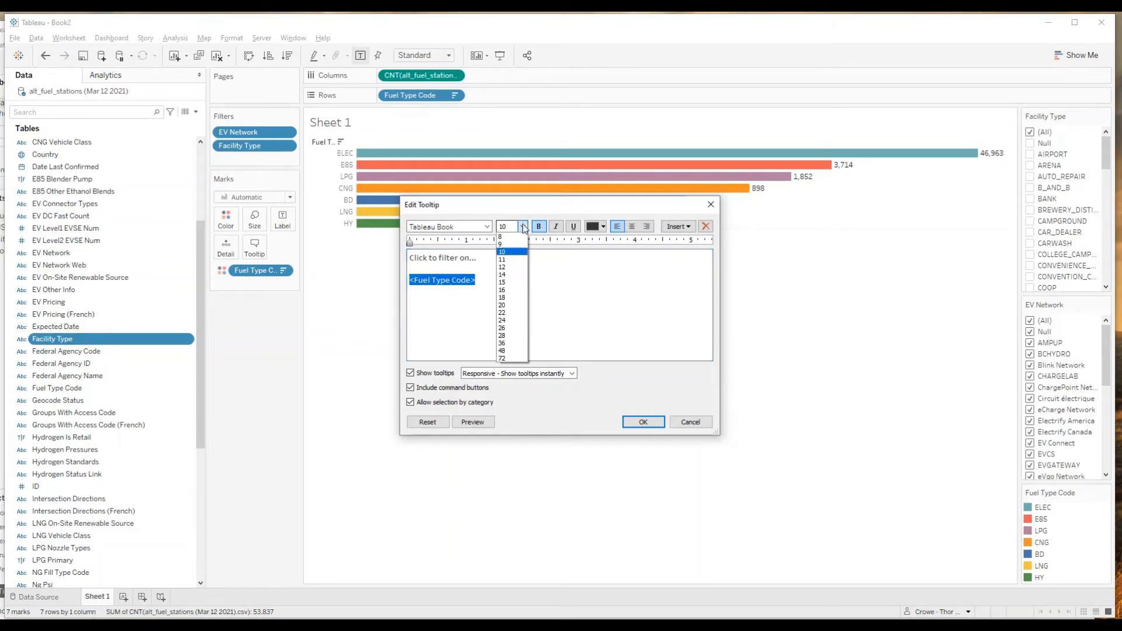
left_click(513, 286)
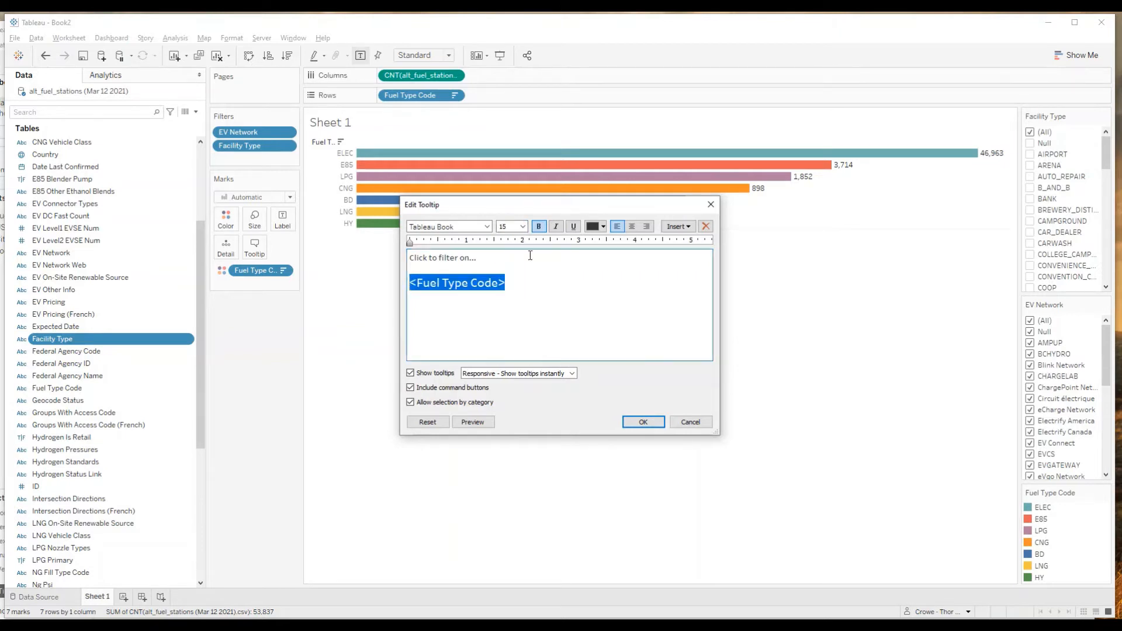
left_click(520, 294)
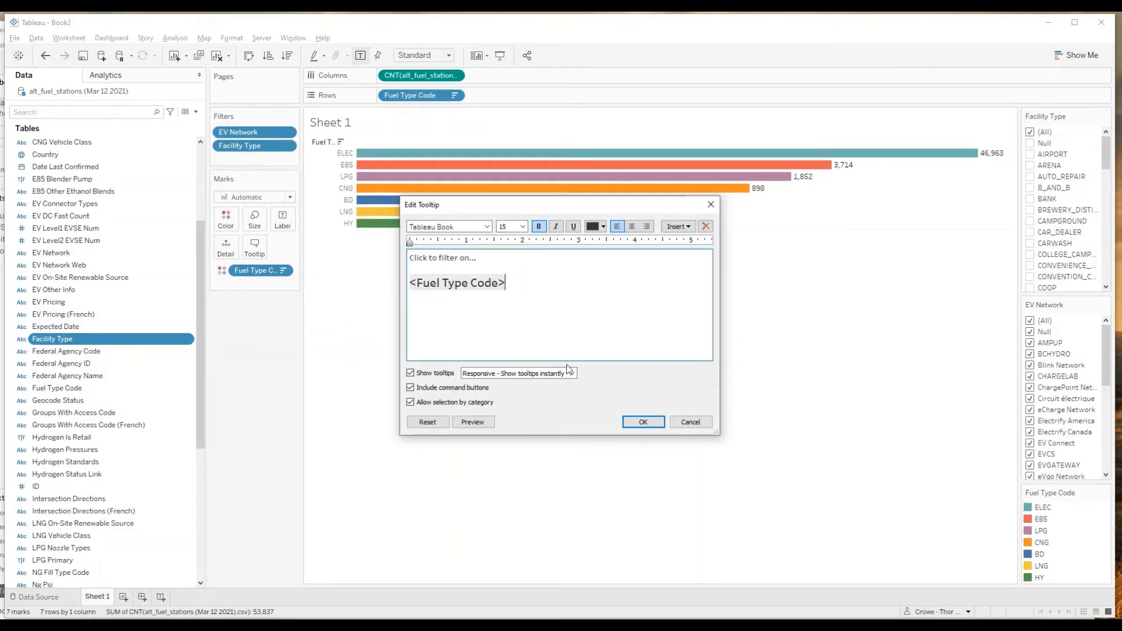
left_click(643, 422)
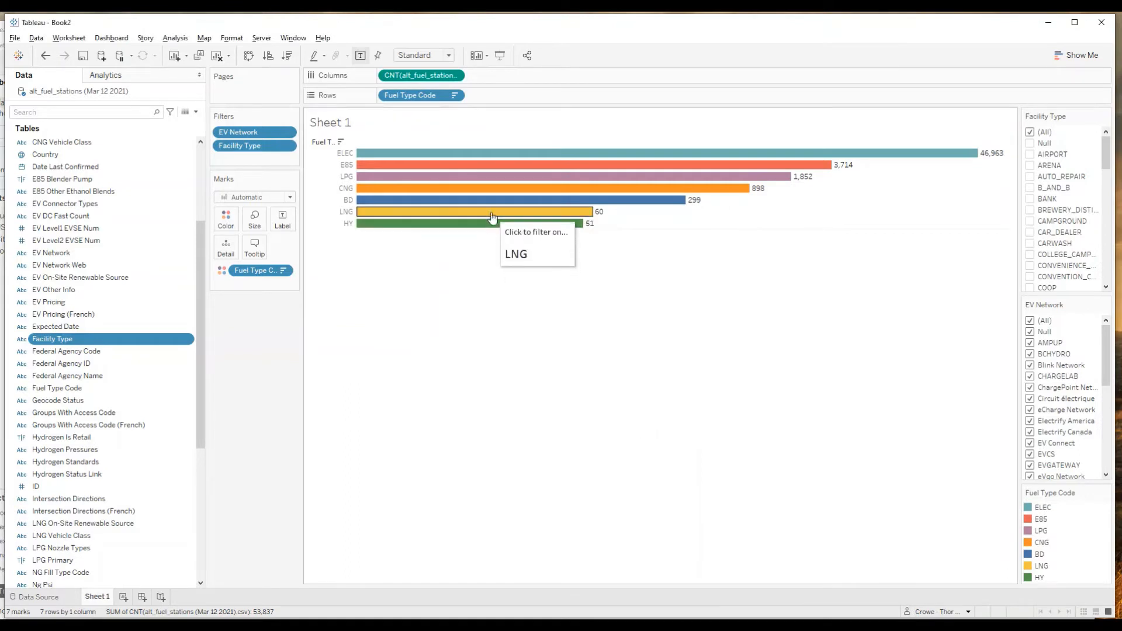
mouse_move(500, 190)
mouse_move(522, 157)
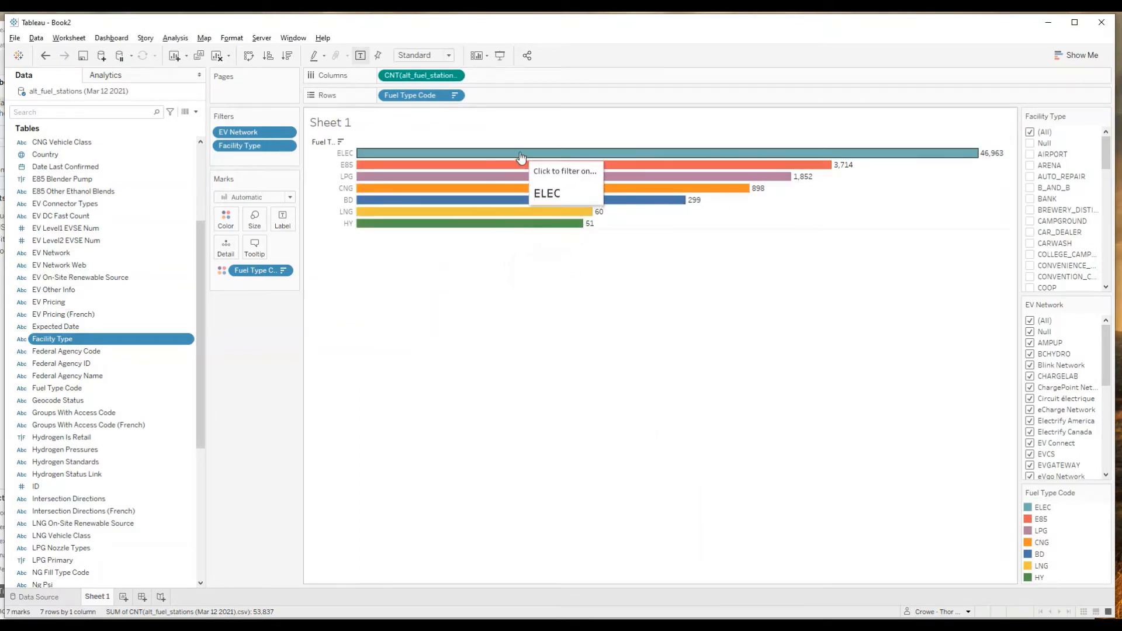
Step: Replace the worksheet title's sheet name field with "Count of Fuel Station" and a second line reading "by fuel type"
mouse_move(483, 228)
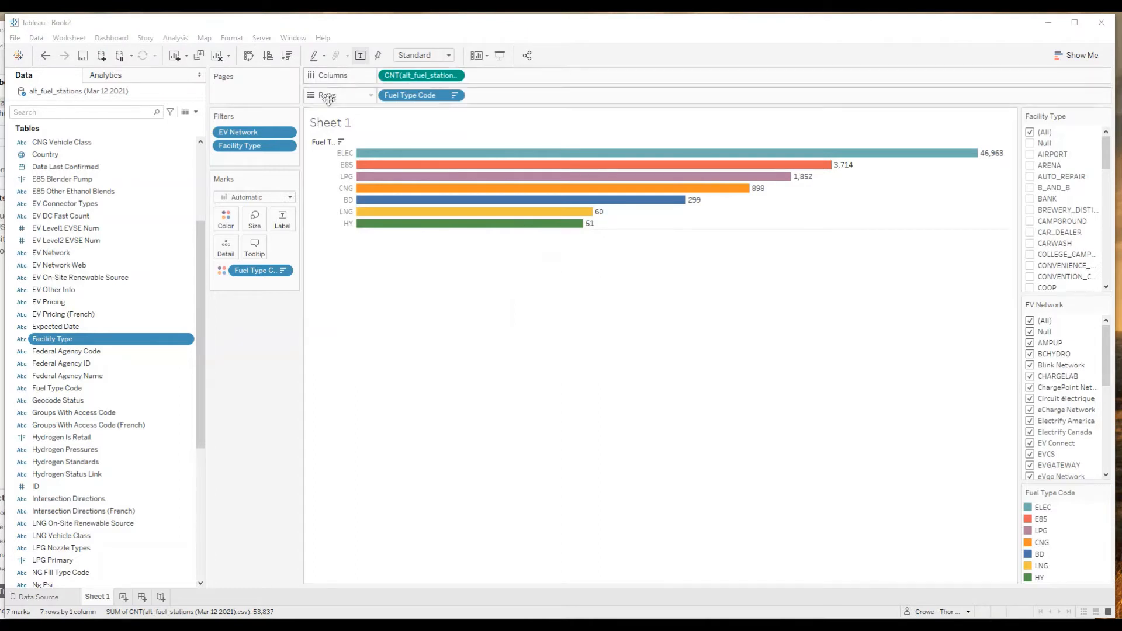
left_click(326, 128)
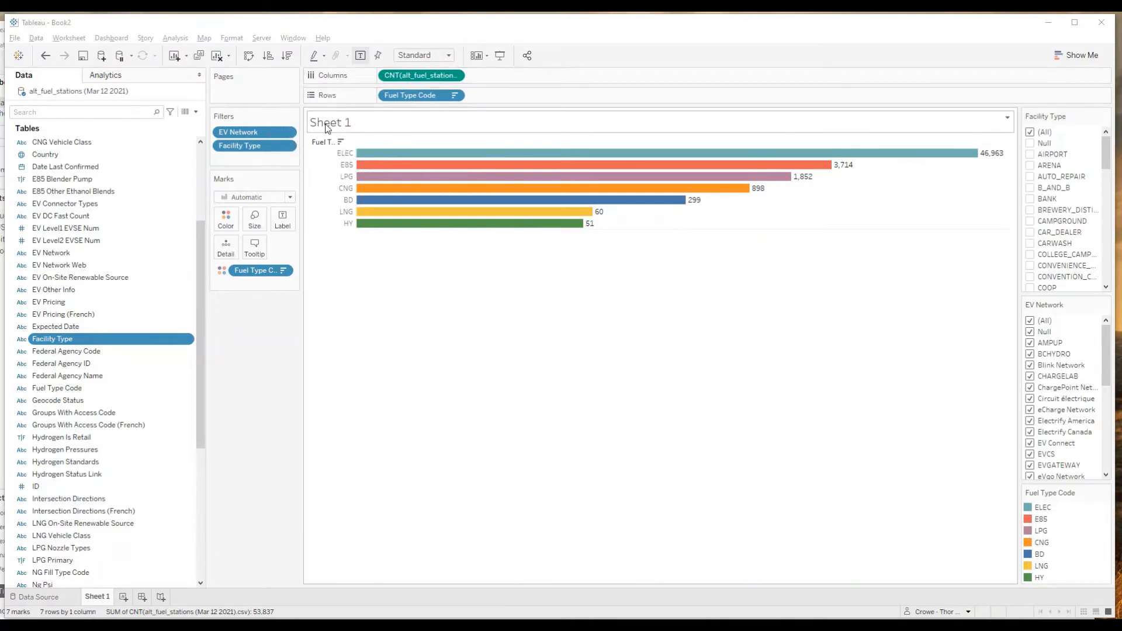
double_click(341, 128)
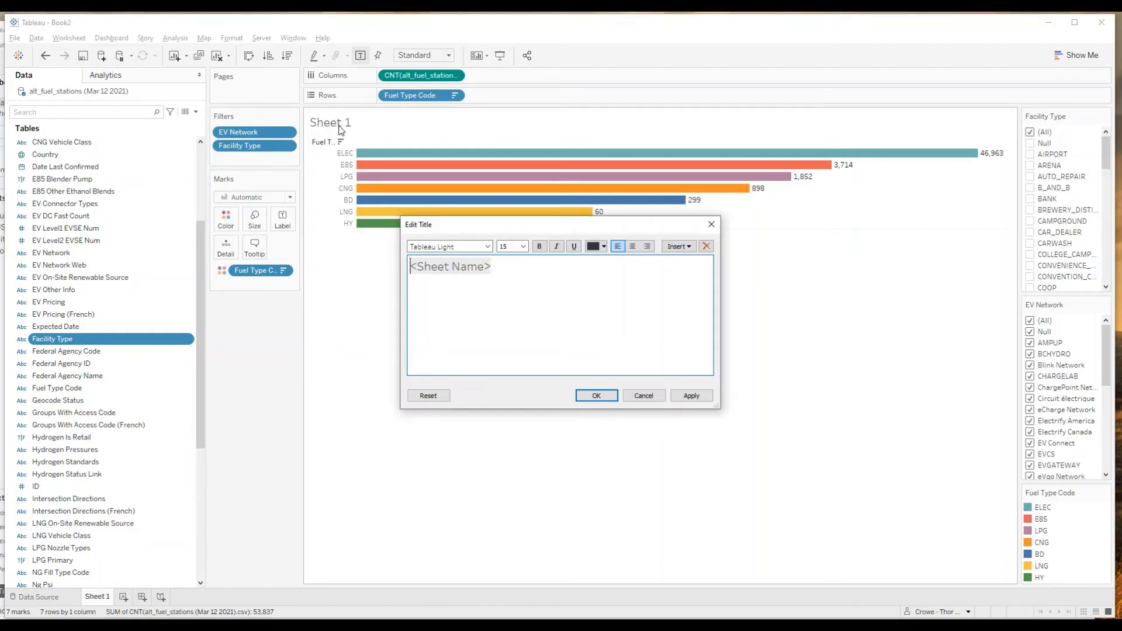
left_click_drag(509, 274, 379, 265)
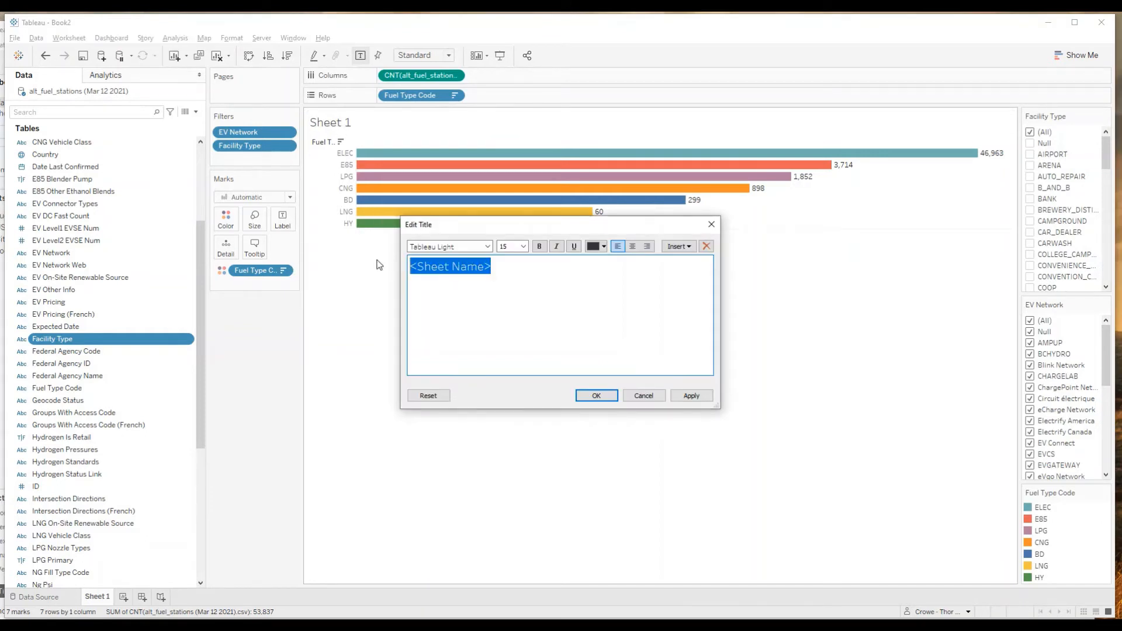
key("BackSpace")
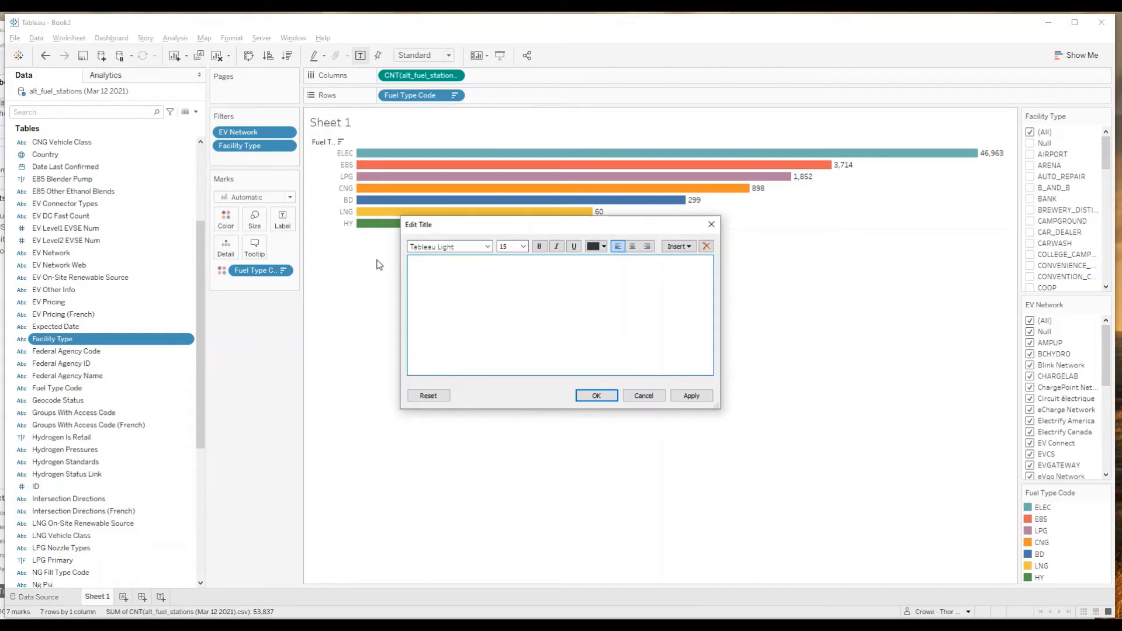
type("Count of Fuel Stat")
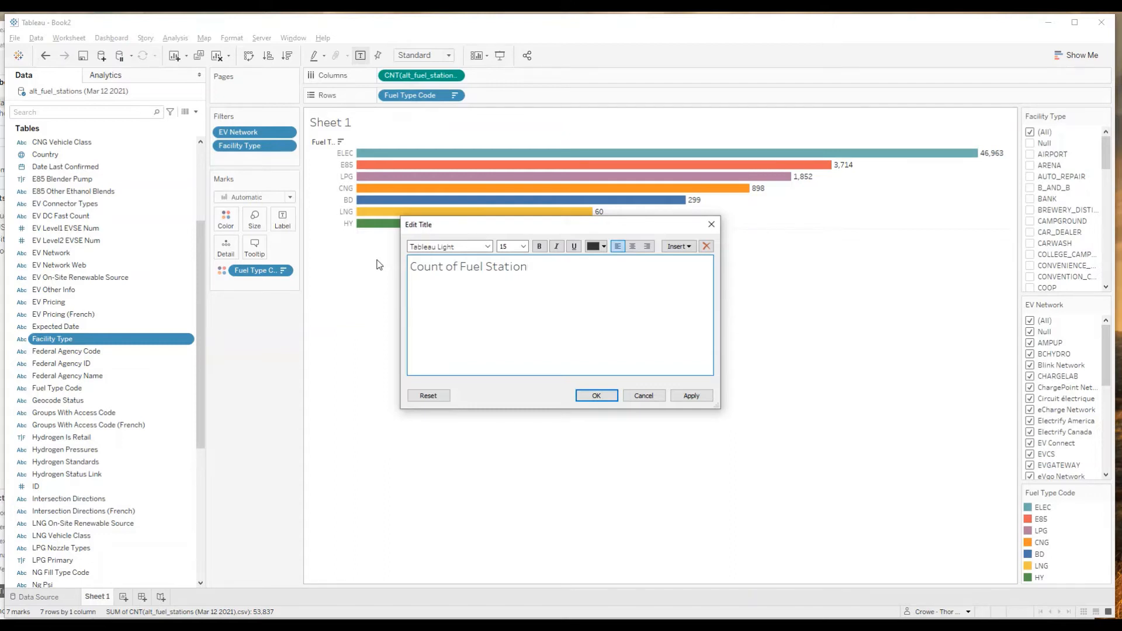
type("ion")
key("Return")
type("by fuel type")
Step: Format the title's "by fuel type" line as size 10 italic and its "Count of Fuel Station" line as bold, and apply the title
left_click_drag(477, 285, 413, 281)
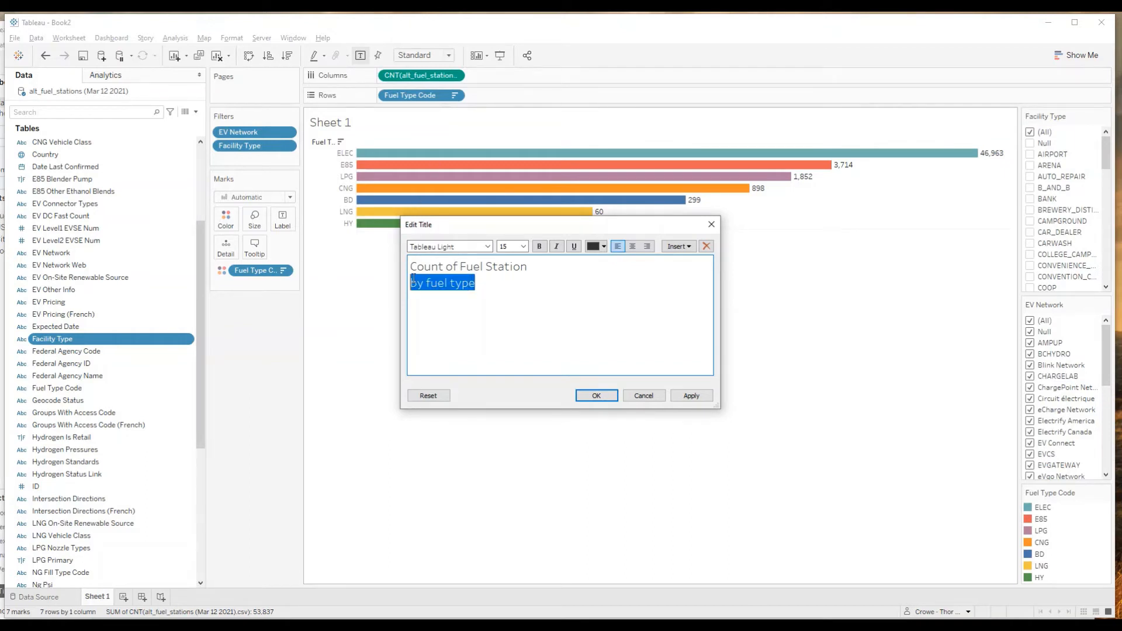
left_click(524, 246)
left_click(522, 271)
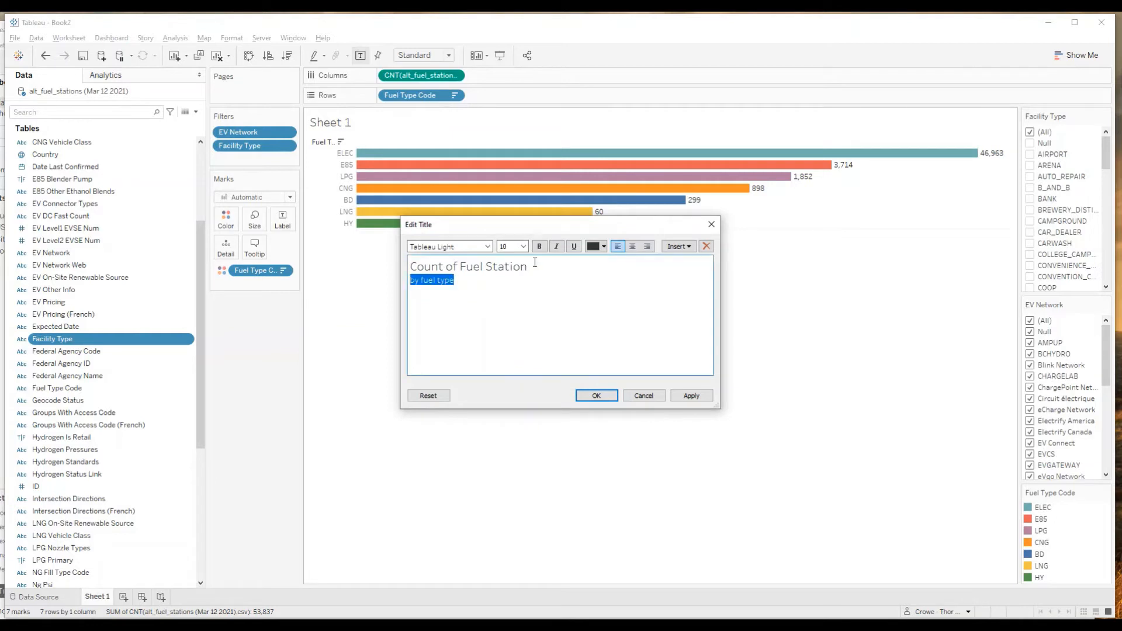
left_click(556, 247)
left_click(517, 310)
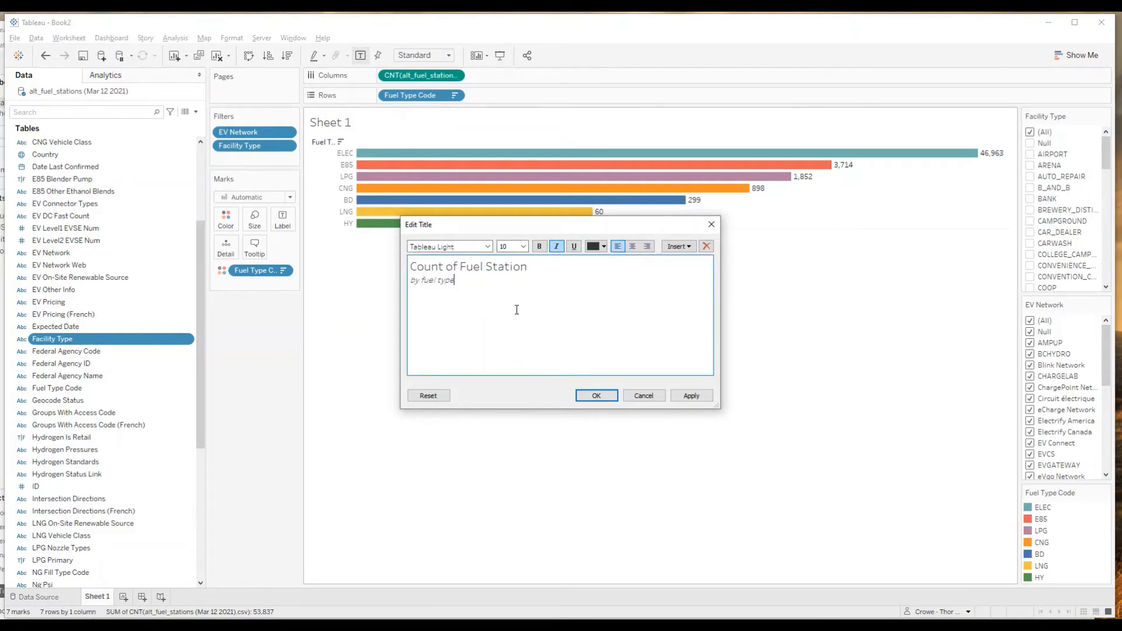
left_click(529, 266)
left_click_drag(529, 267, 411, 267)
left_click(539, 246)
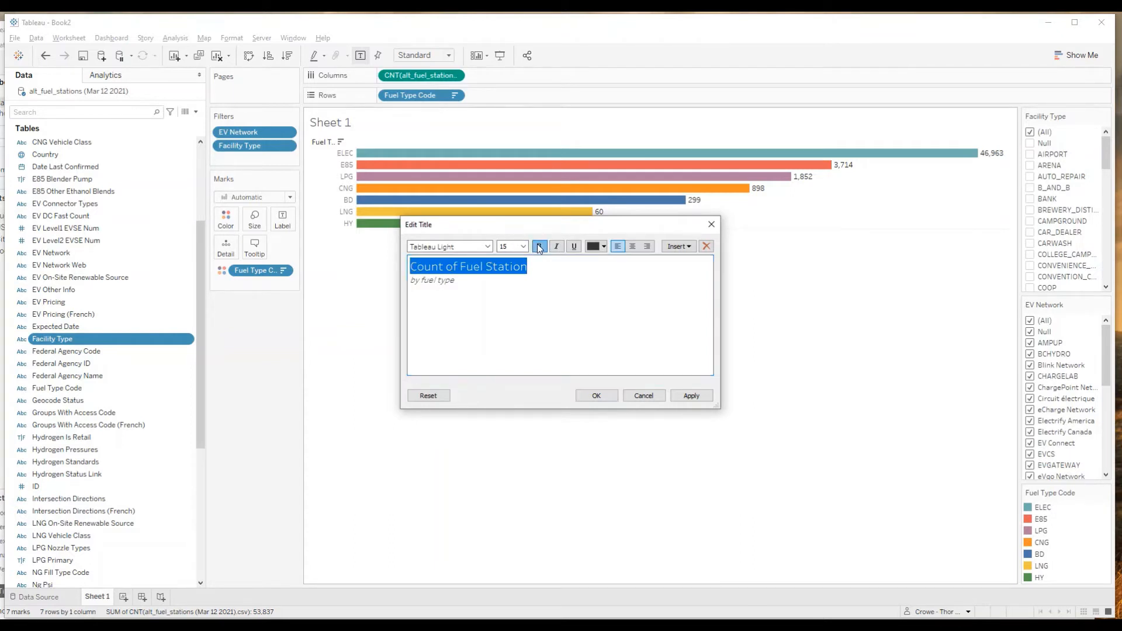
left_click(595, 397)
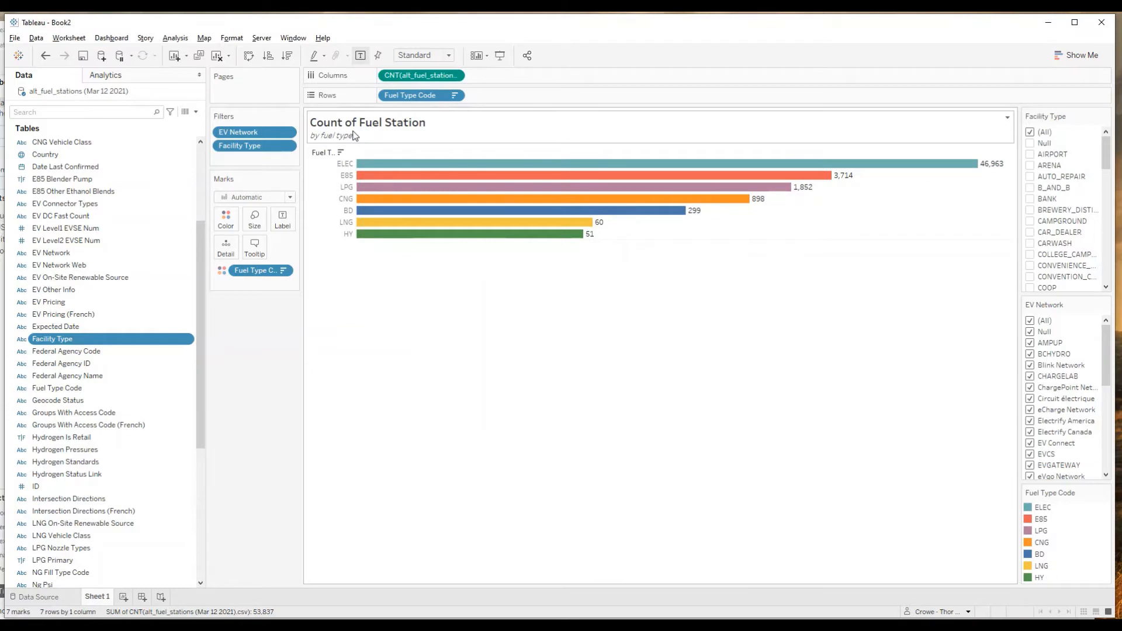
Step: Rename the Sheet 1 worksheet as "Fuel Type Code"
left_click(101, 597)
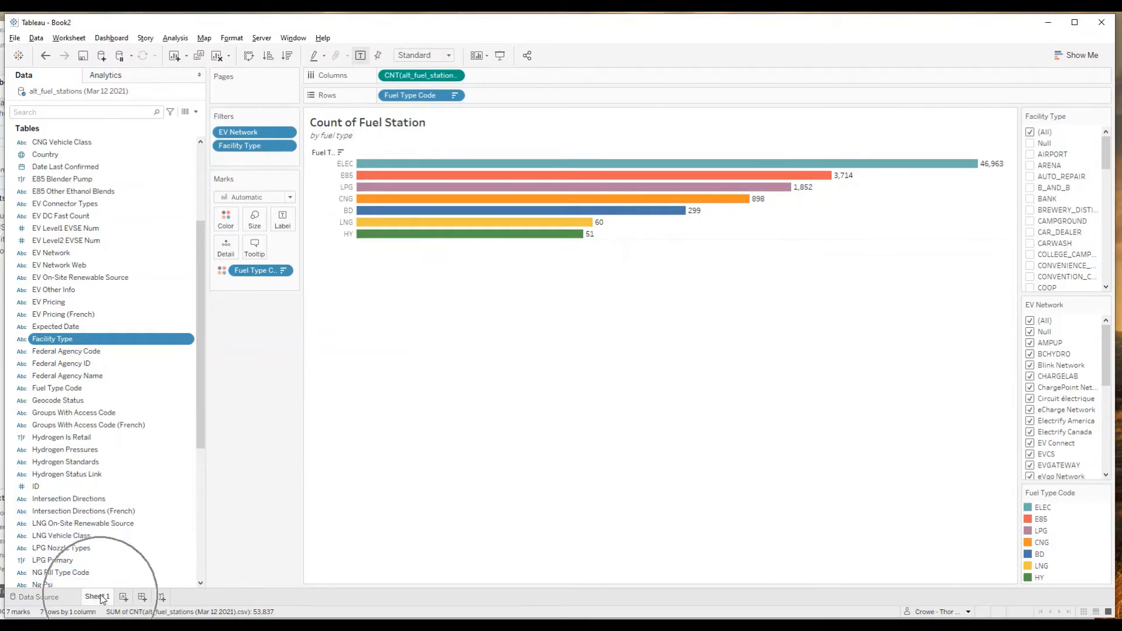
double_click(102, 598)
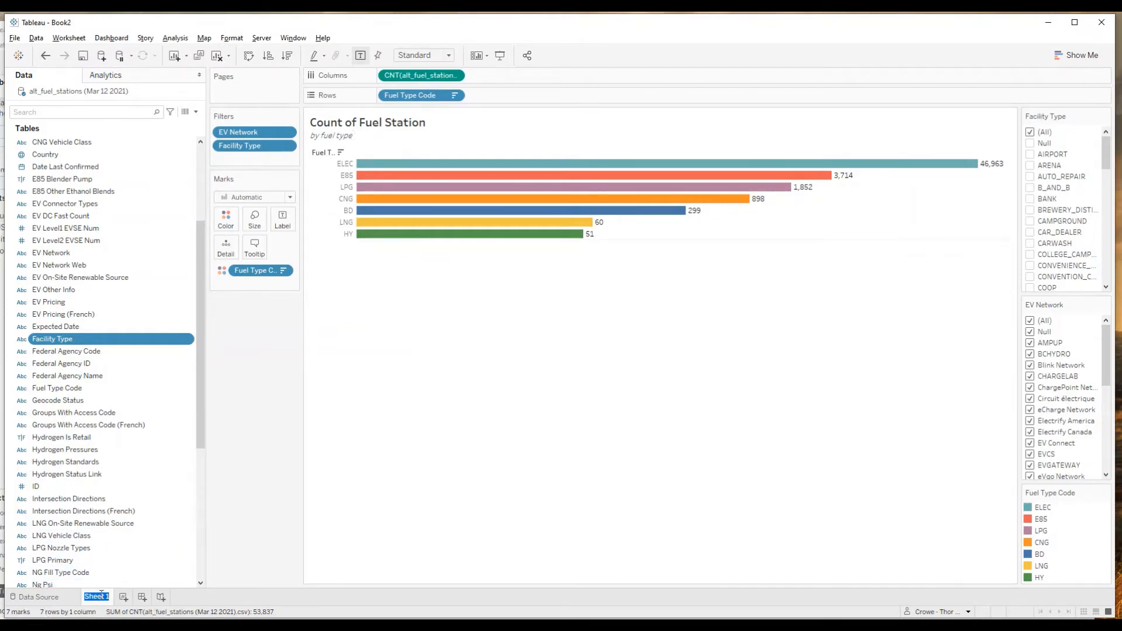
type("Fuel Type Code")
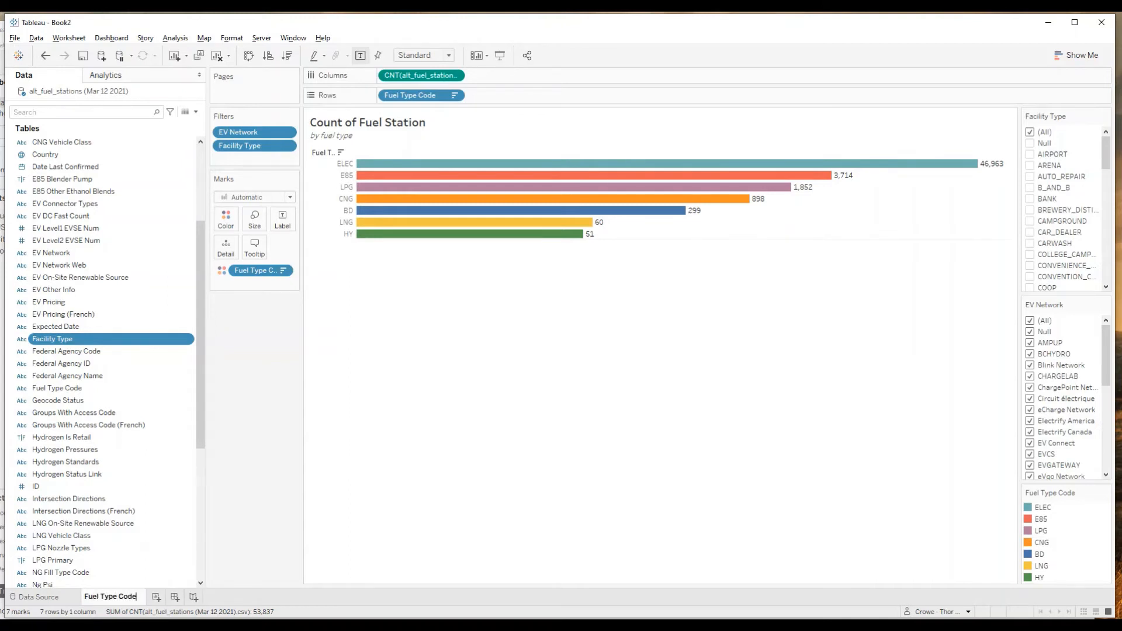
key("Return")
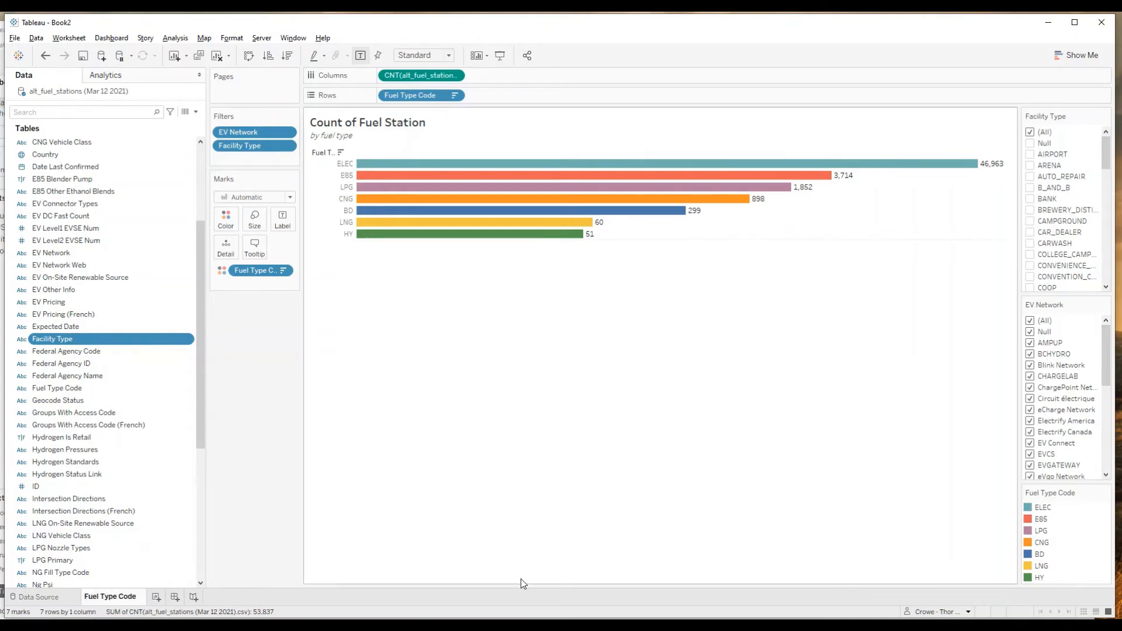
left_click(131, 597)
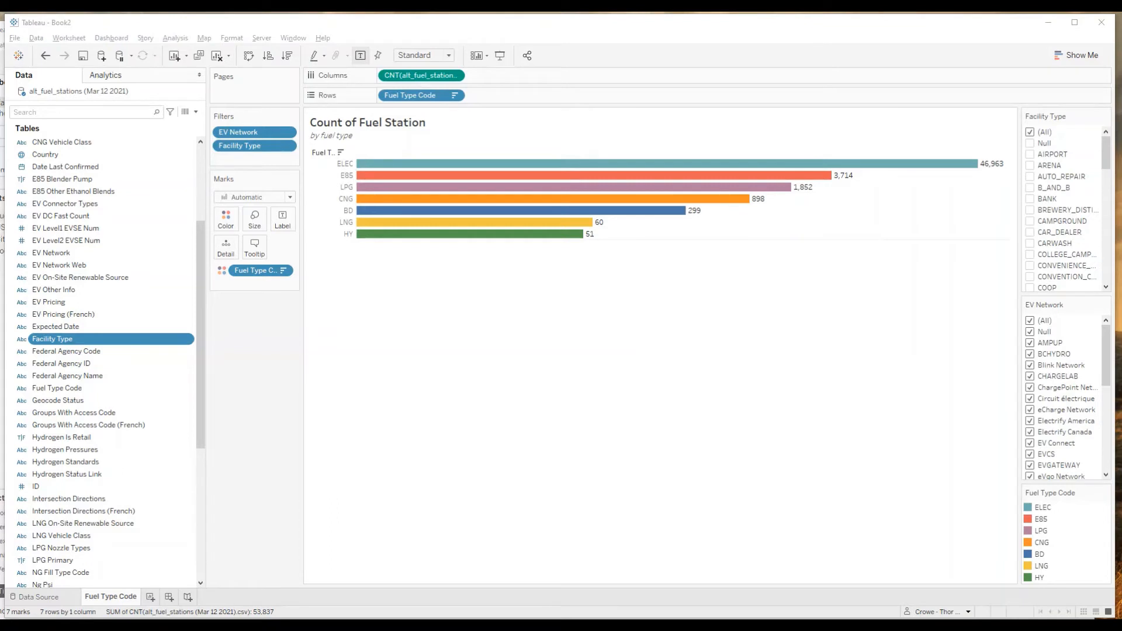
Step: Save the workbook as "Alt Fuel Stations v2" in the Illinois Consulting Academy Presentation folder
left_click(160, 26)
left_click(15, 38)
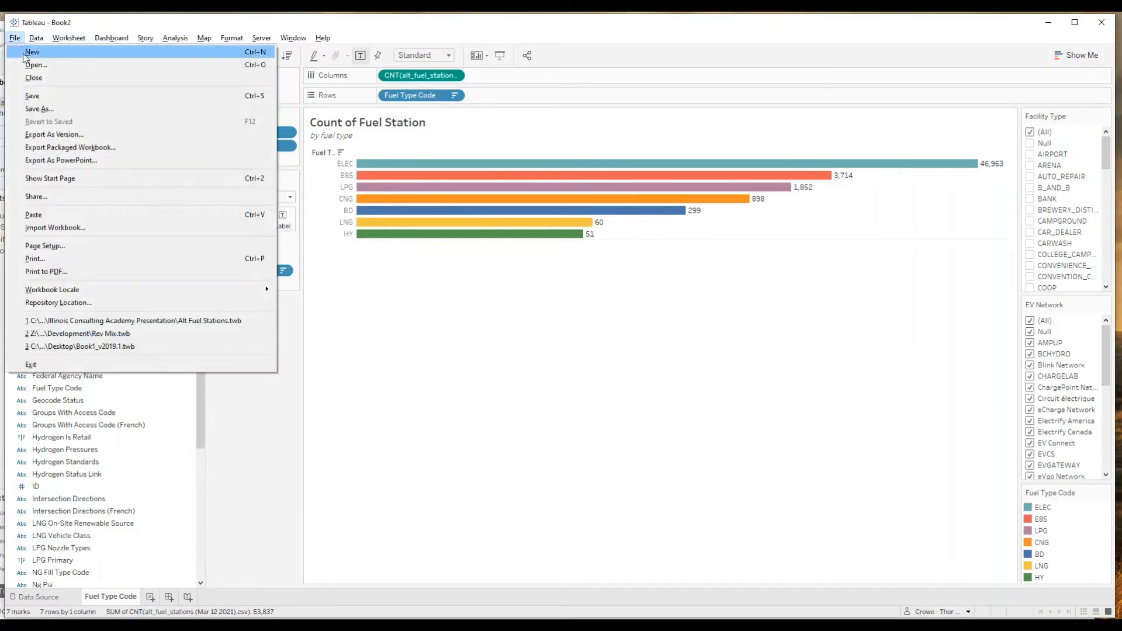
left_click(38, 108)
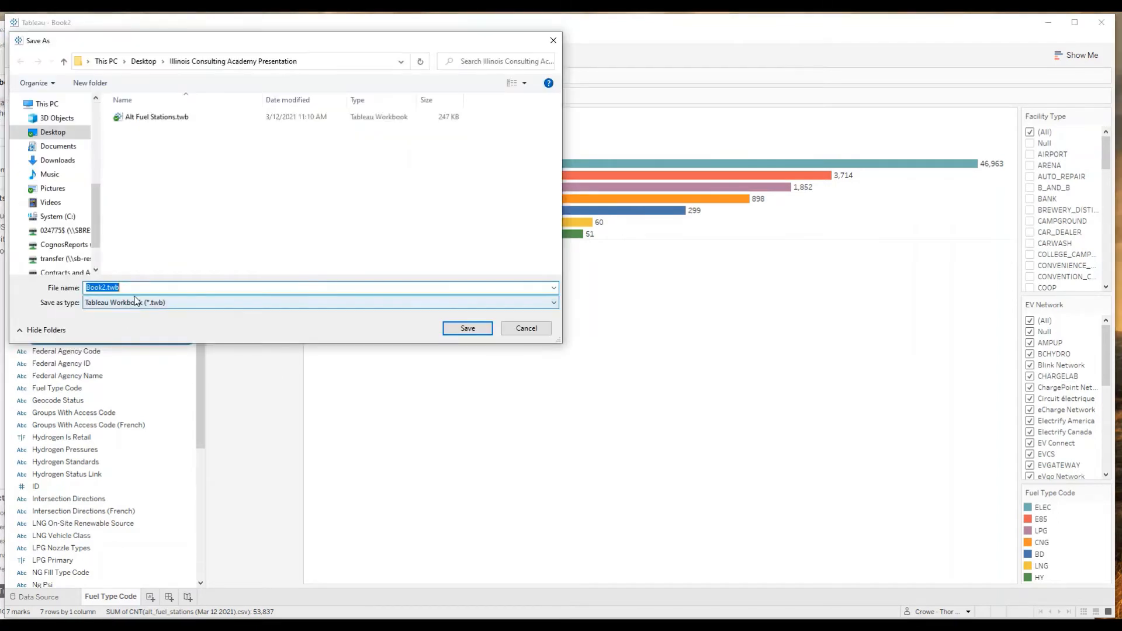
key("Home")
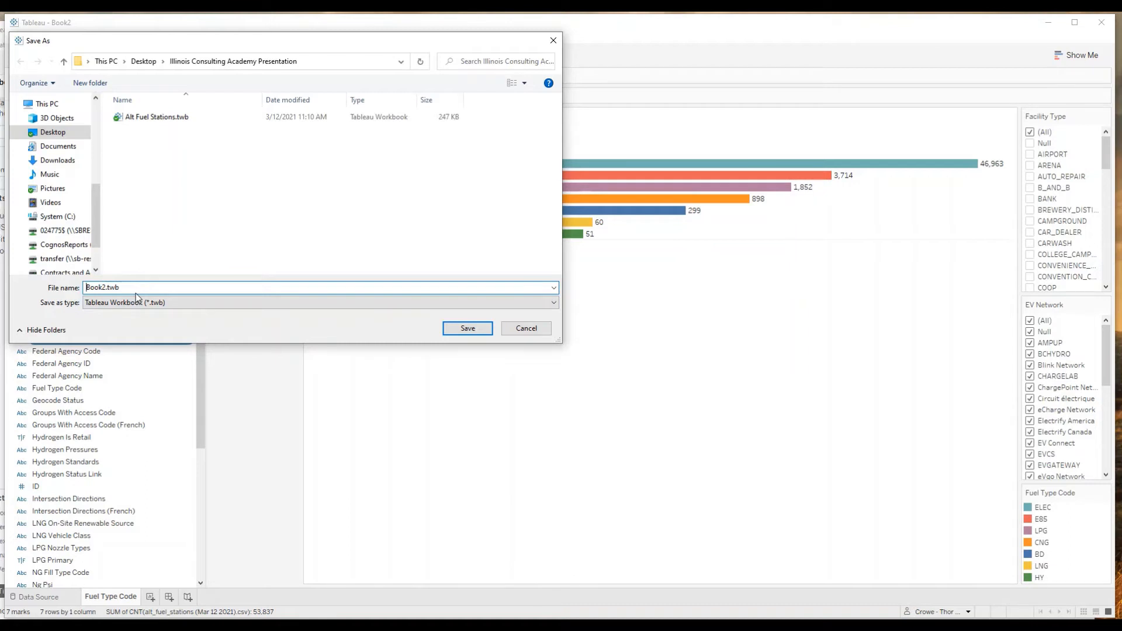
key("Delete")
key("Delete")
key("Delete")
key("Delete")
key("Delete")
type("Alt Fuel Stations v2")
key("Return")
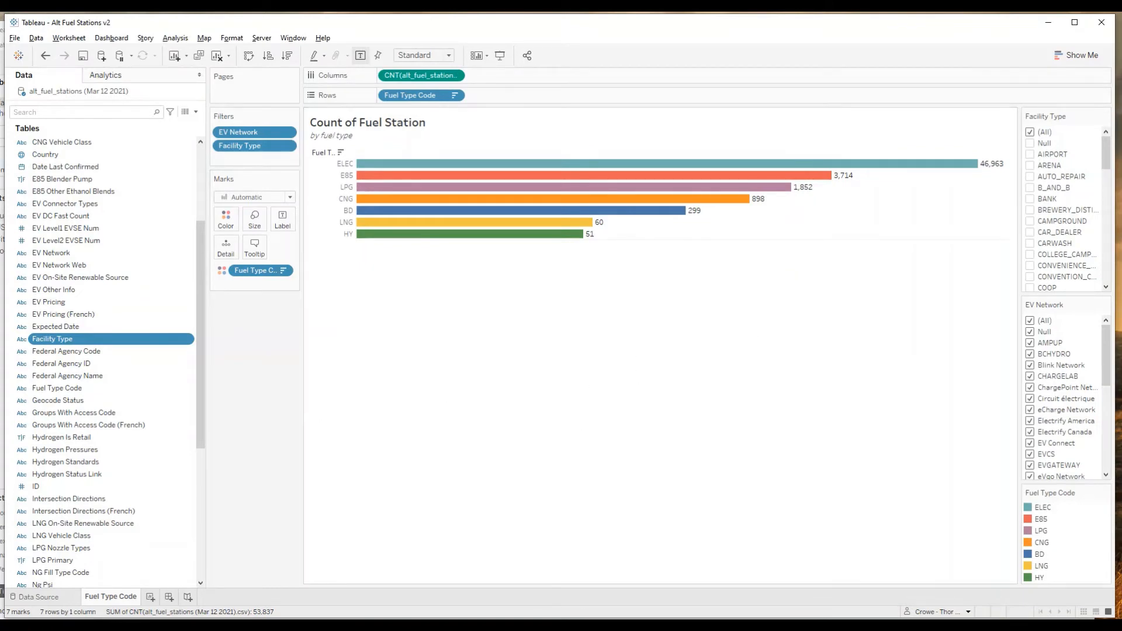
Step: Look at the map in the Alt Fuel Stations example dashboard, return to Alt Fuel Stations v2 and add a new worksheet
key("alt+Tab")
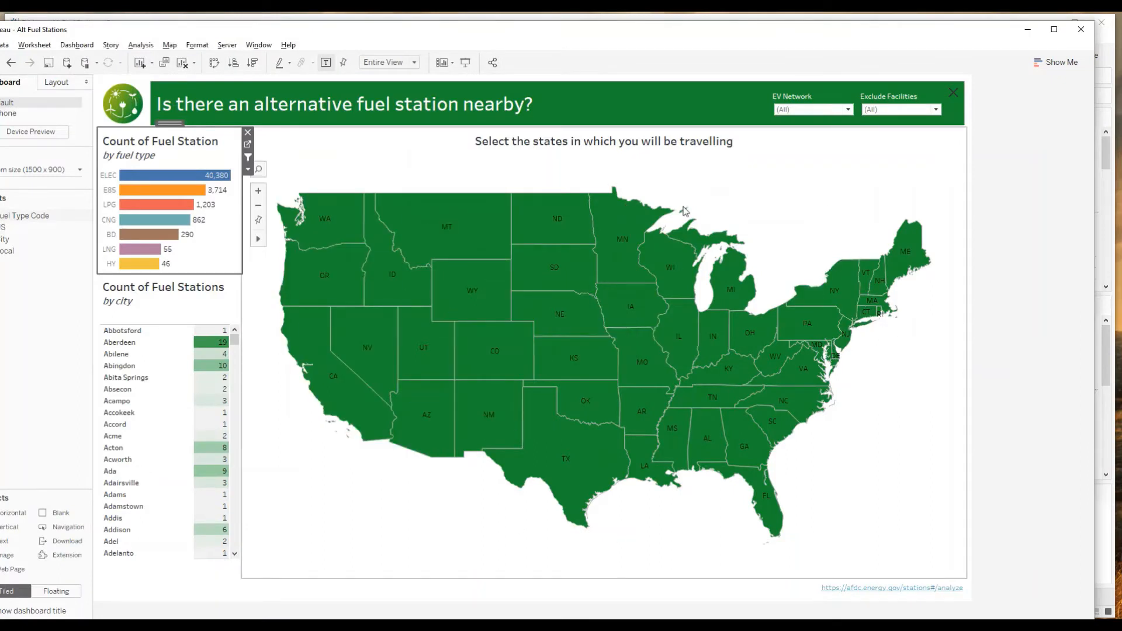
key("alt+Tab")
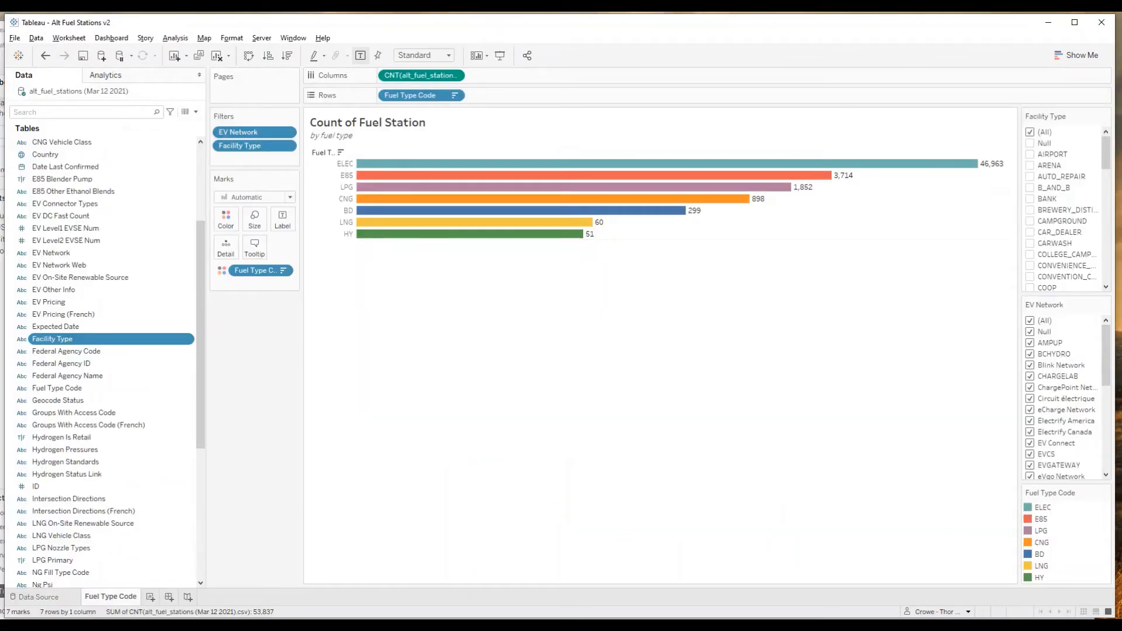
left_click(149, 598)
left_click(149, 597)
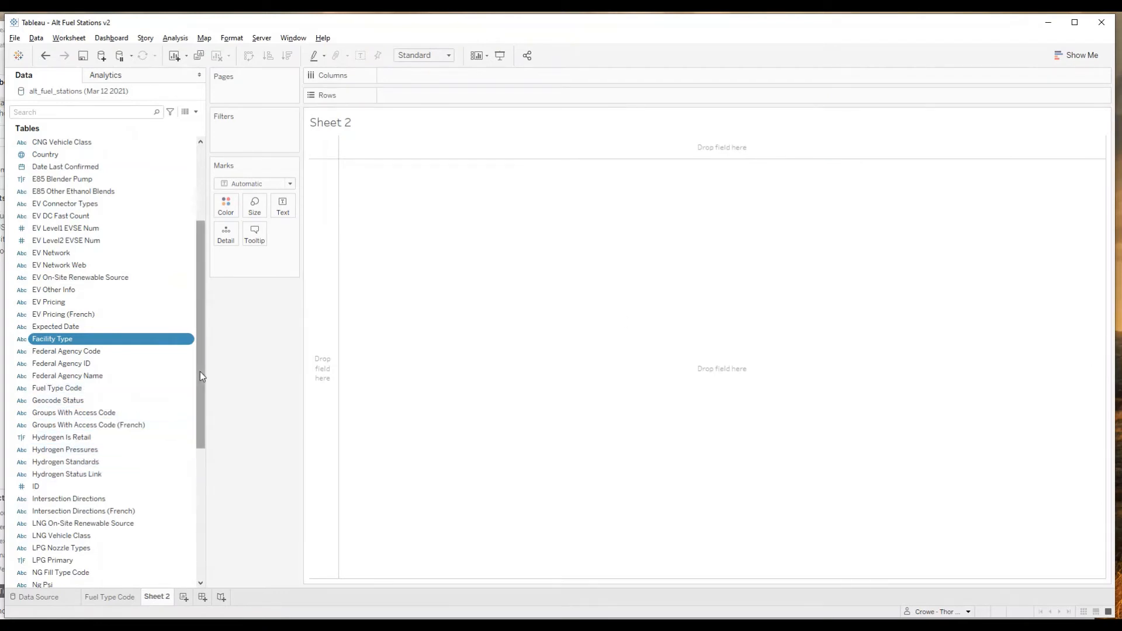
Step: Build a filled map from the State field on Sheet 2 using the maps chart type
left_click_drag(200, 372, 208, 500)
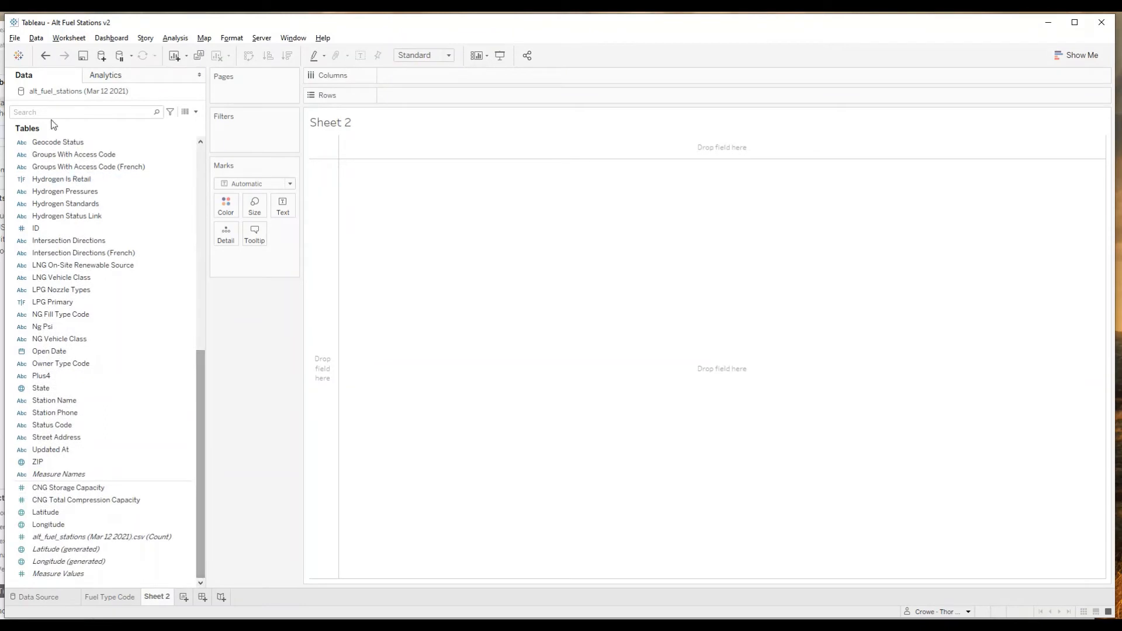
left_click(41, 389)
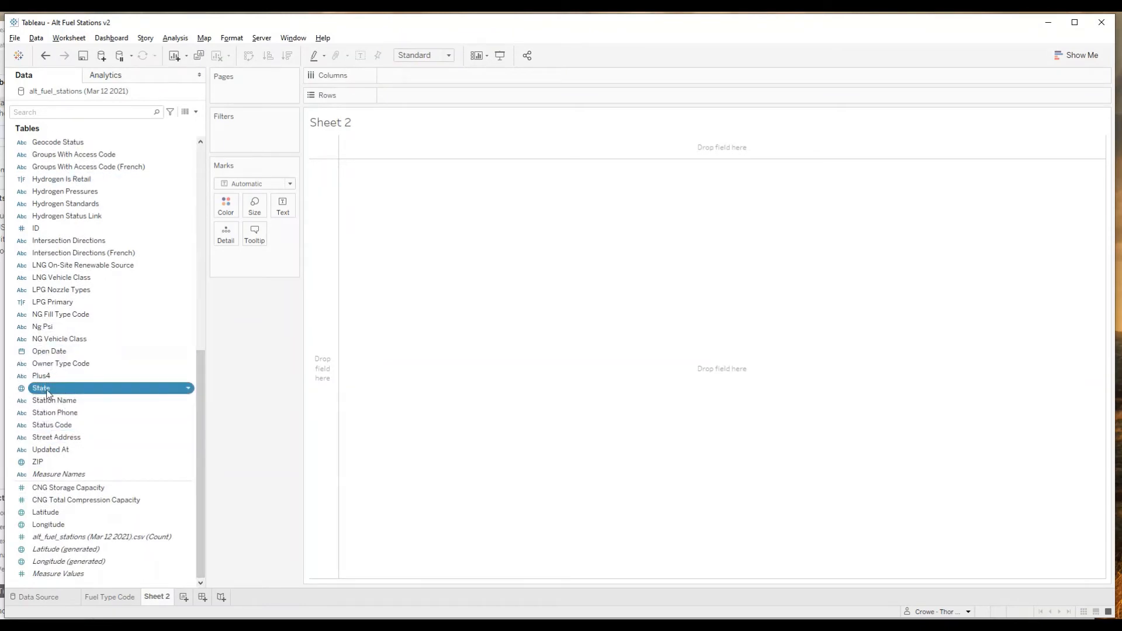
left_click(1069, 57)
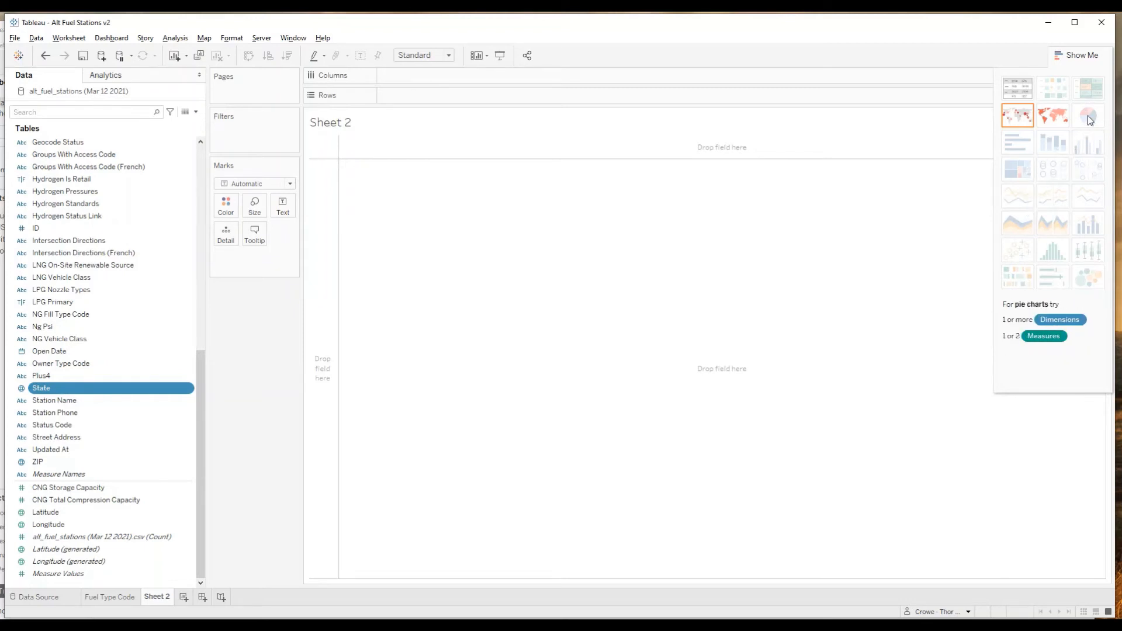
left_click(53, 390)
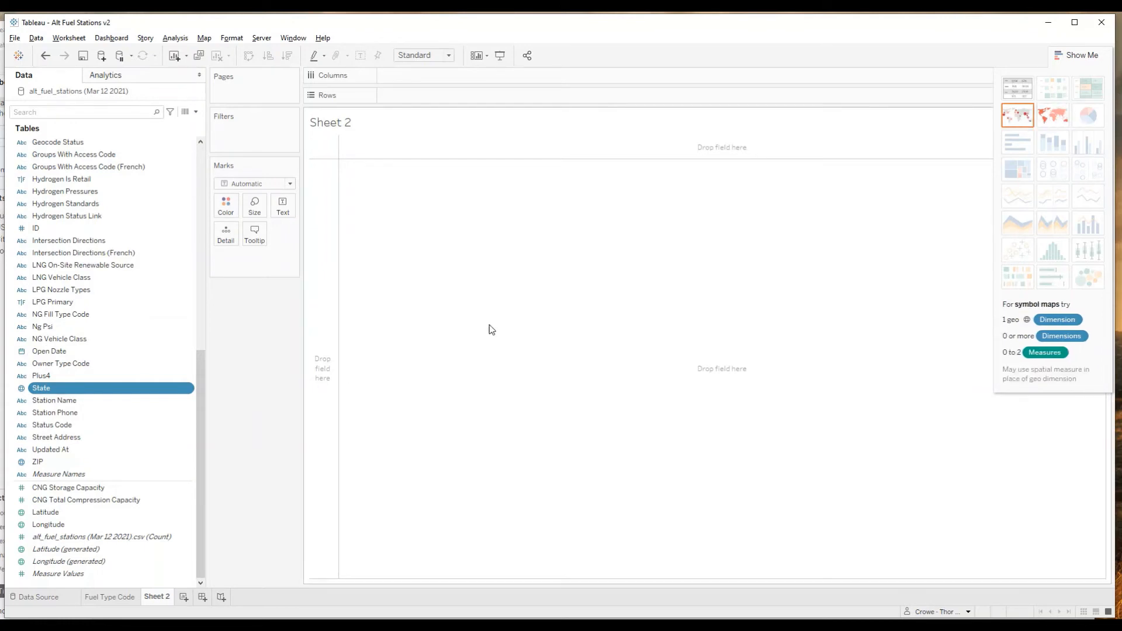
left_click(1056, 118)
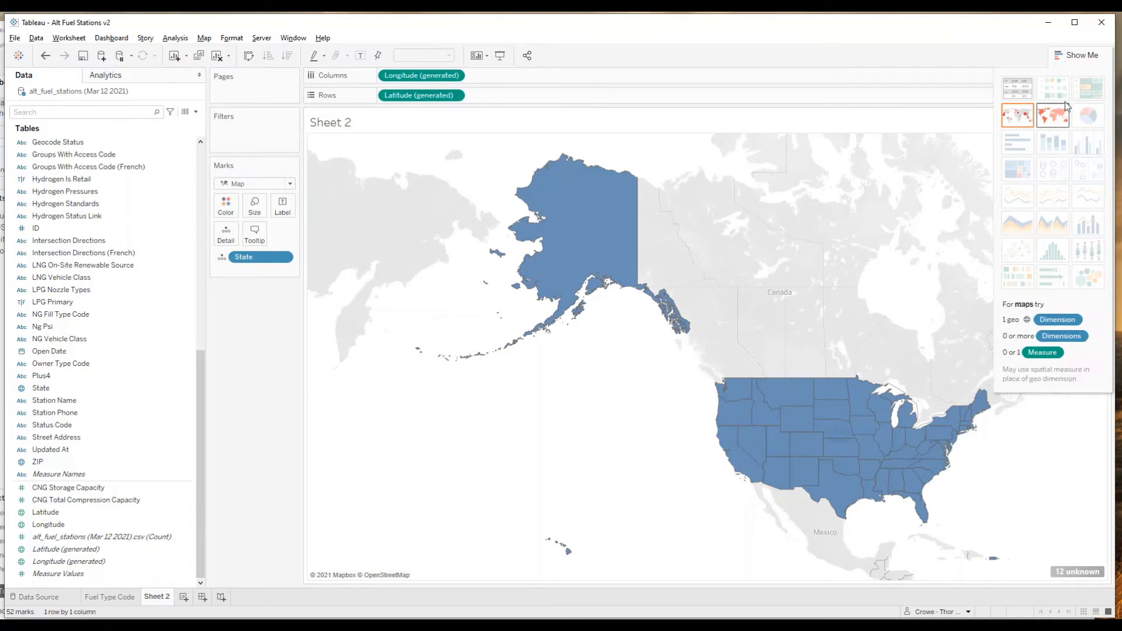
left_click(1083, 53)
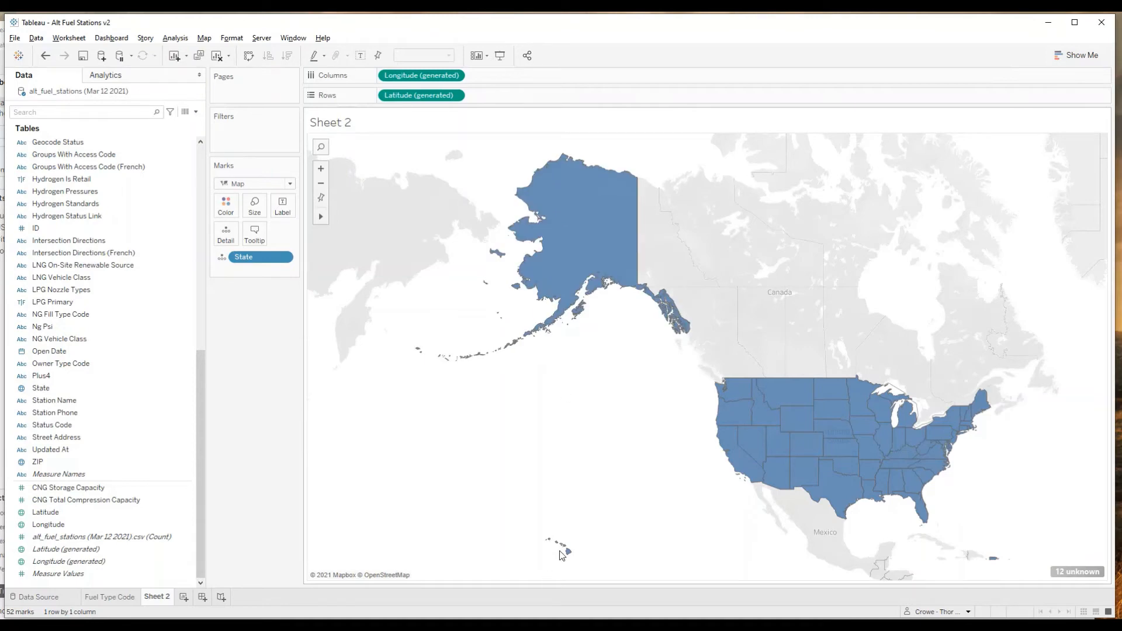
Step: Filter the map by State, excluding AK, HI and PR
mouse_move(994, 564)
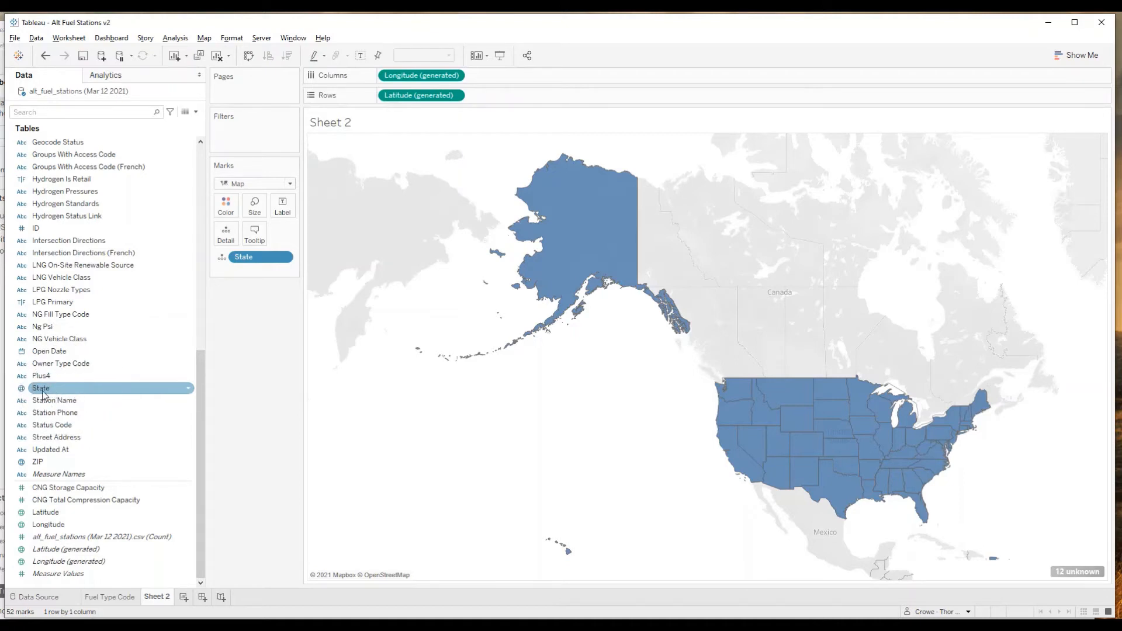
left_click_drag(43, 395, 233, 131)
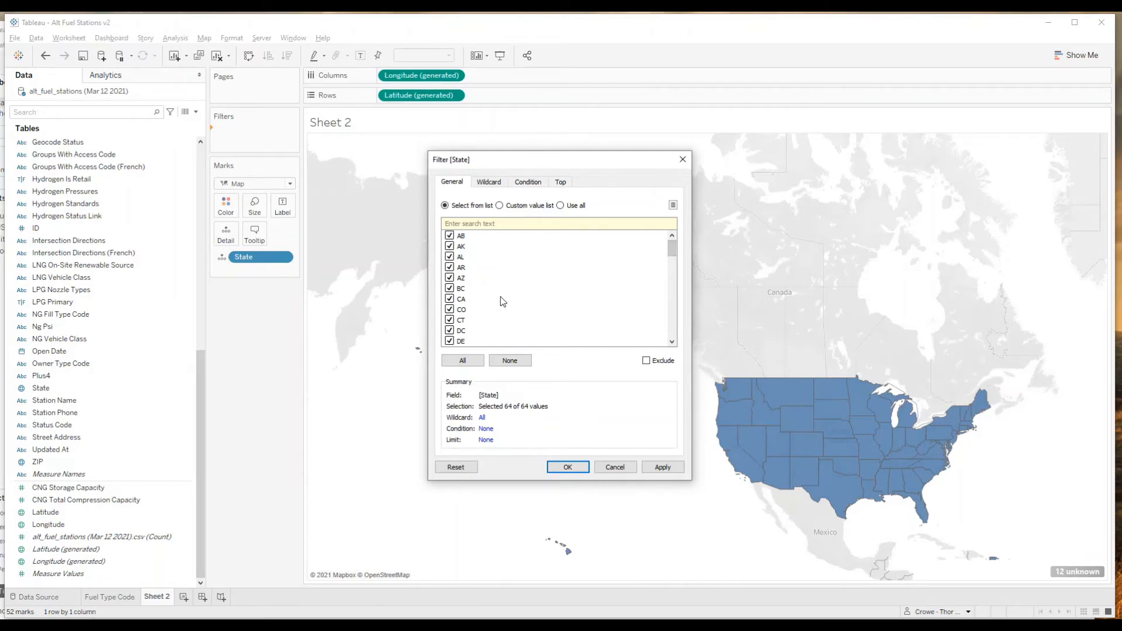
left_click(646, 362)
left_click(510, 361)
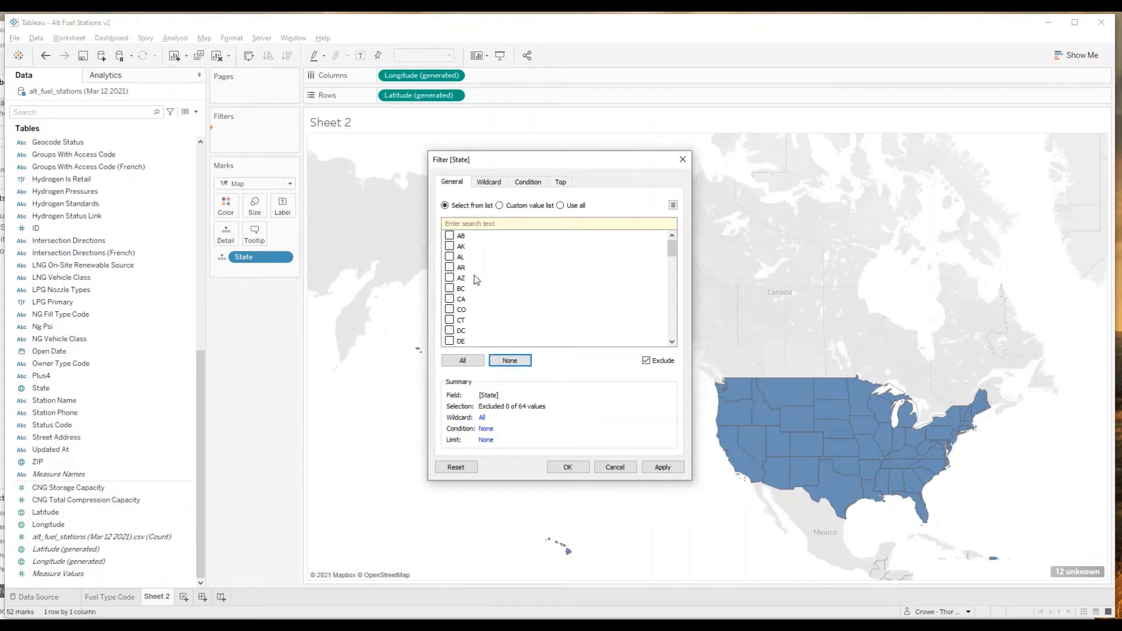
left_click(450, 246)
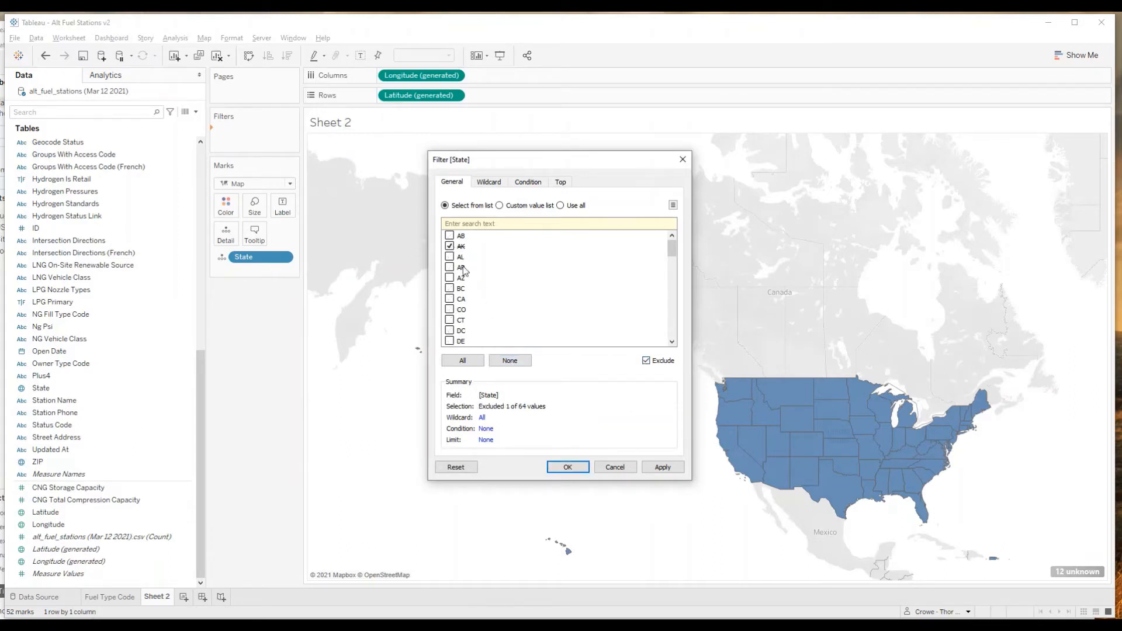
left_click(674, 320)
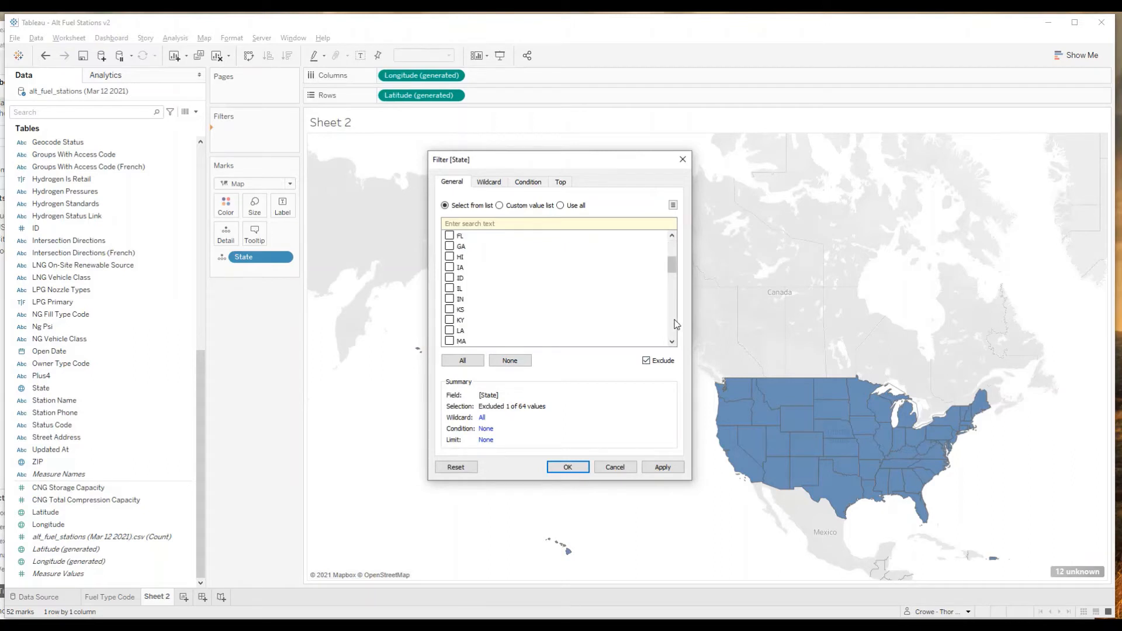
left_click(449, 257)
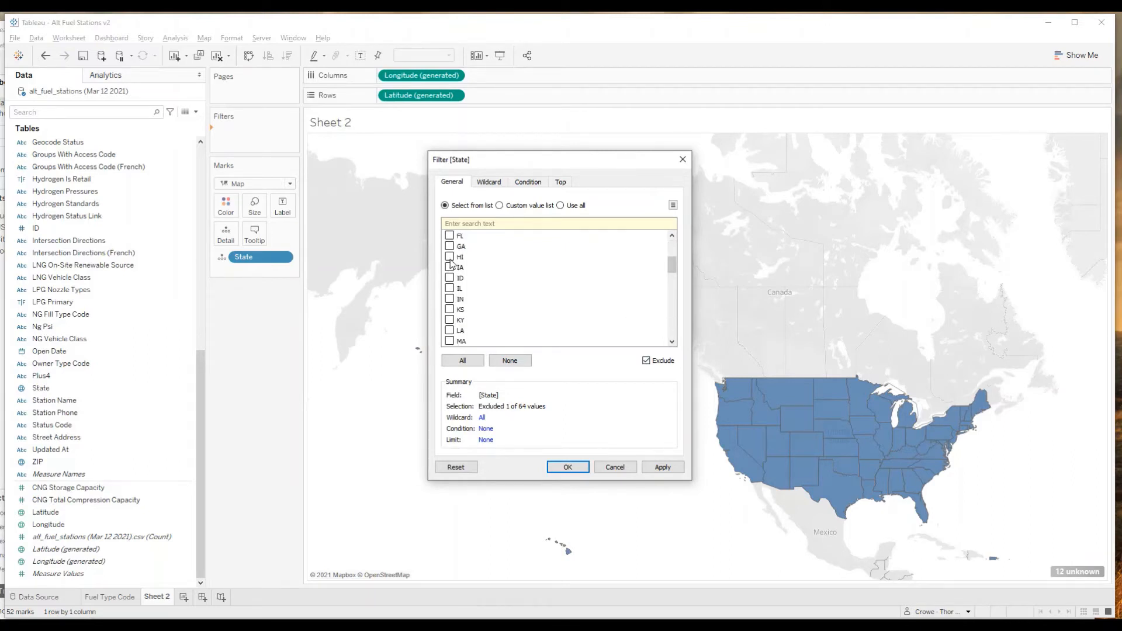
left_click(674, 335)
left_click(674, 334)
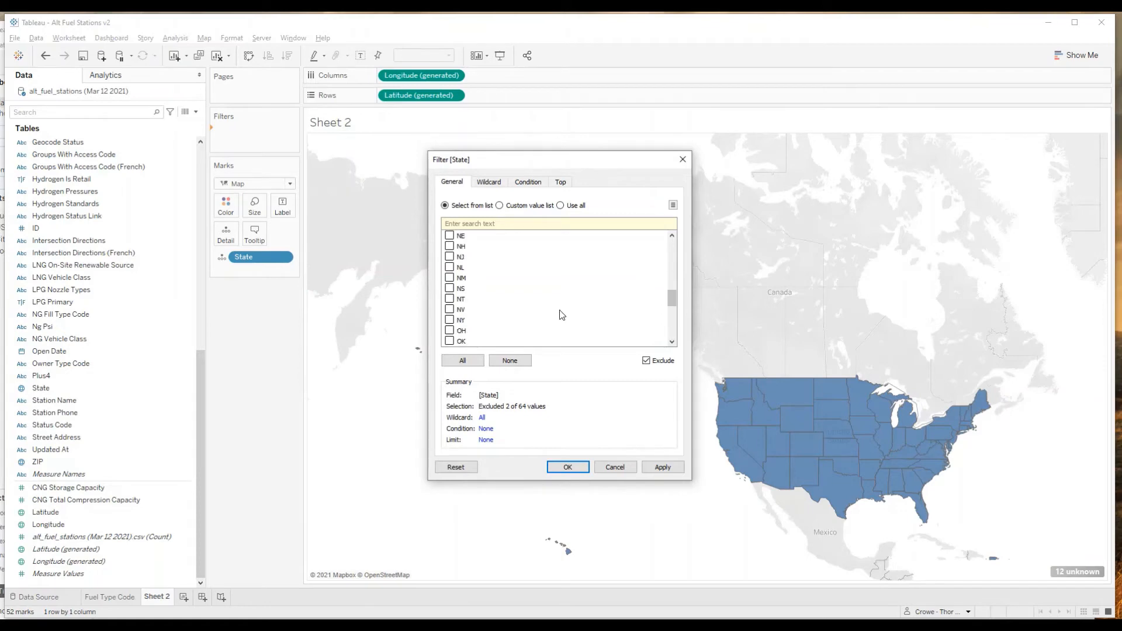
scroll(469, 327, "down", 4)
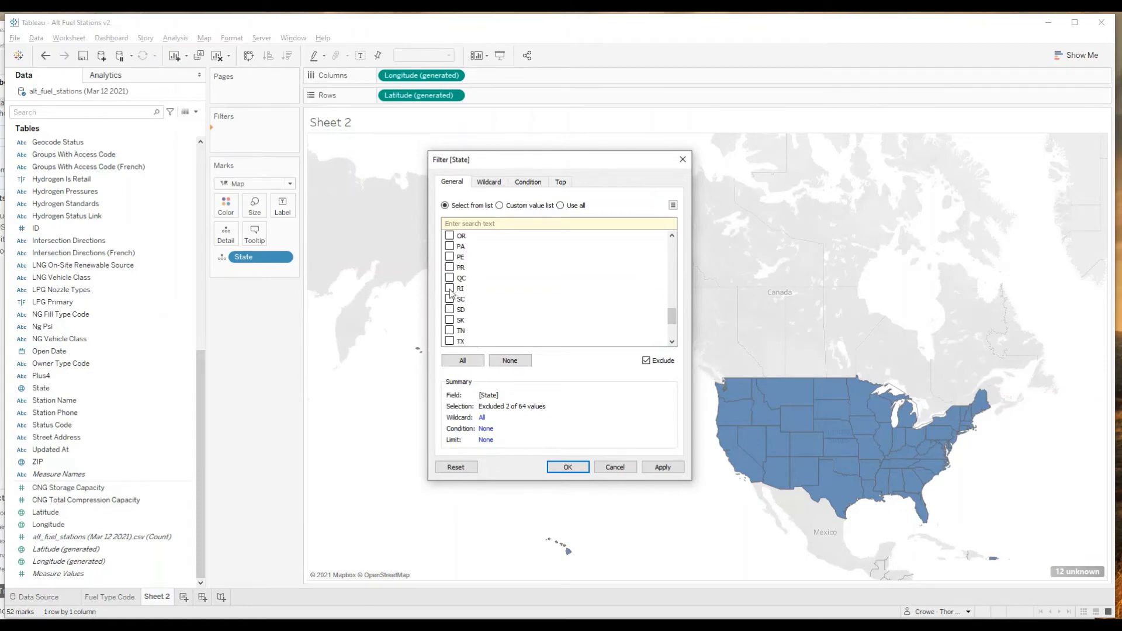
left_click(571, 467)
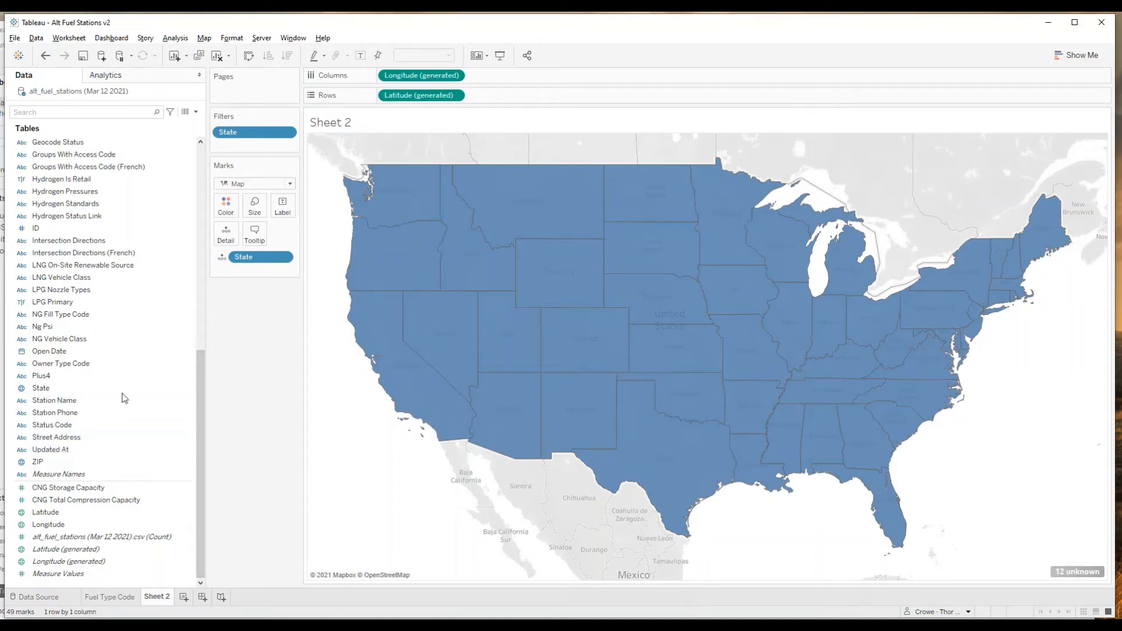
Step: Add a Country filter to the map that keeps only US
scroll(122, 342, "up", 6)
scroll(123, 342, "up", 5)
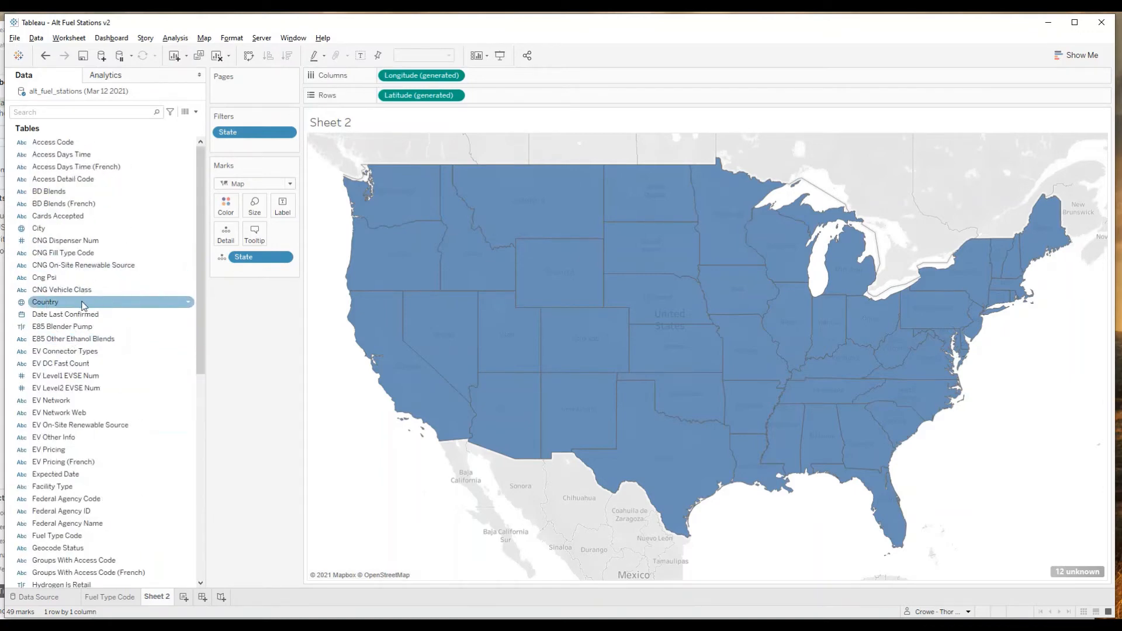
left_click_drag(107, 301, 233, 149)
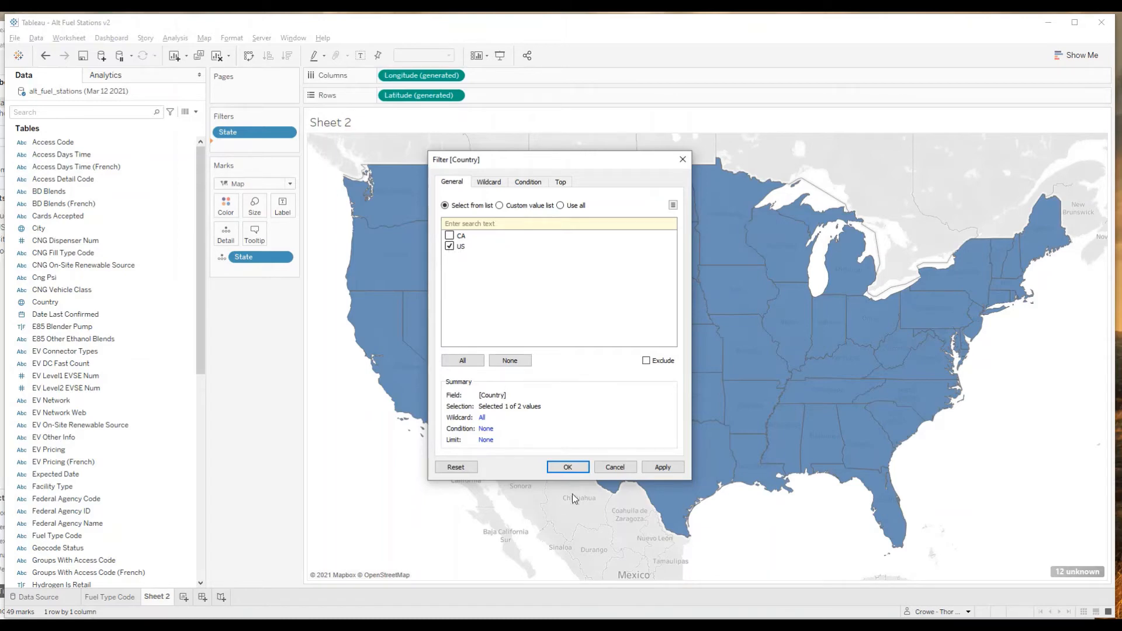
left_click(567, 468)
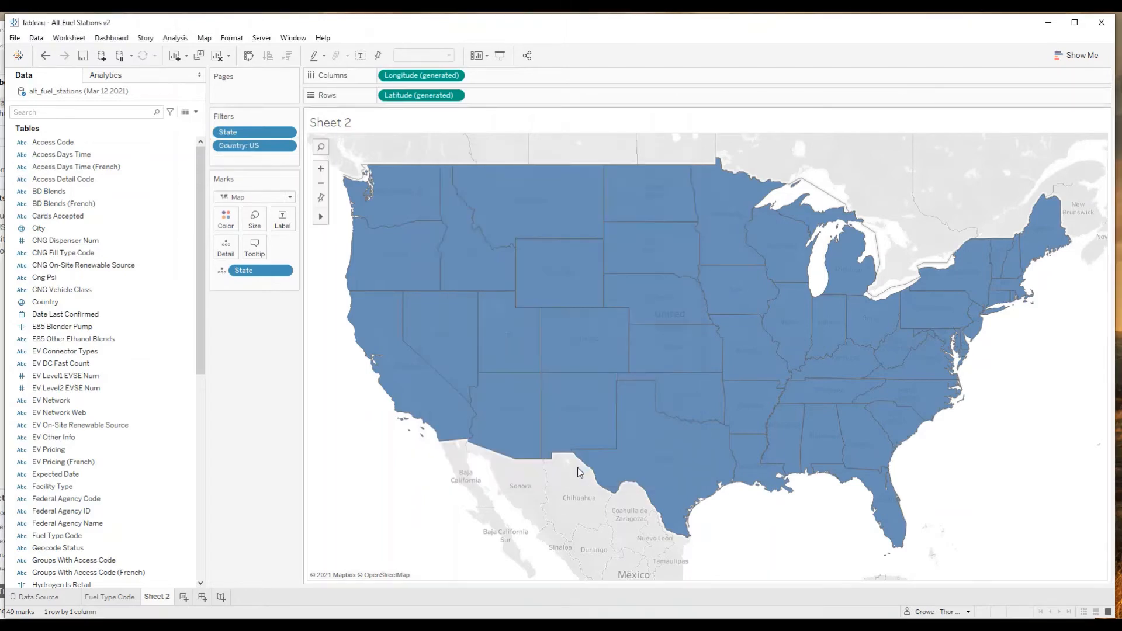
left_click(1069, 569)
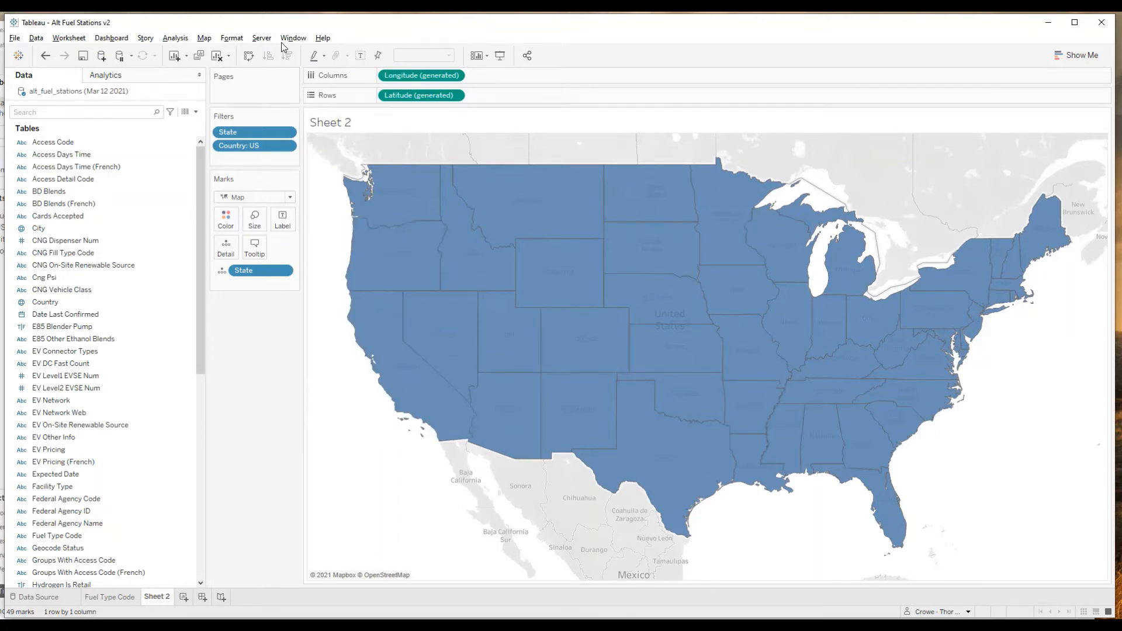
Step: Turn off all background map layers, including base, land cover, and the country and state borders and names
left_click(208, 38)
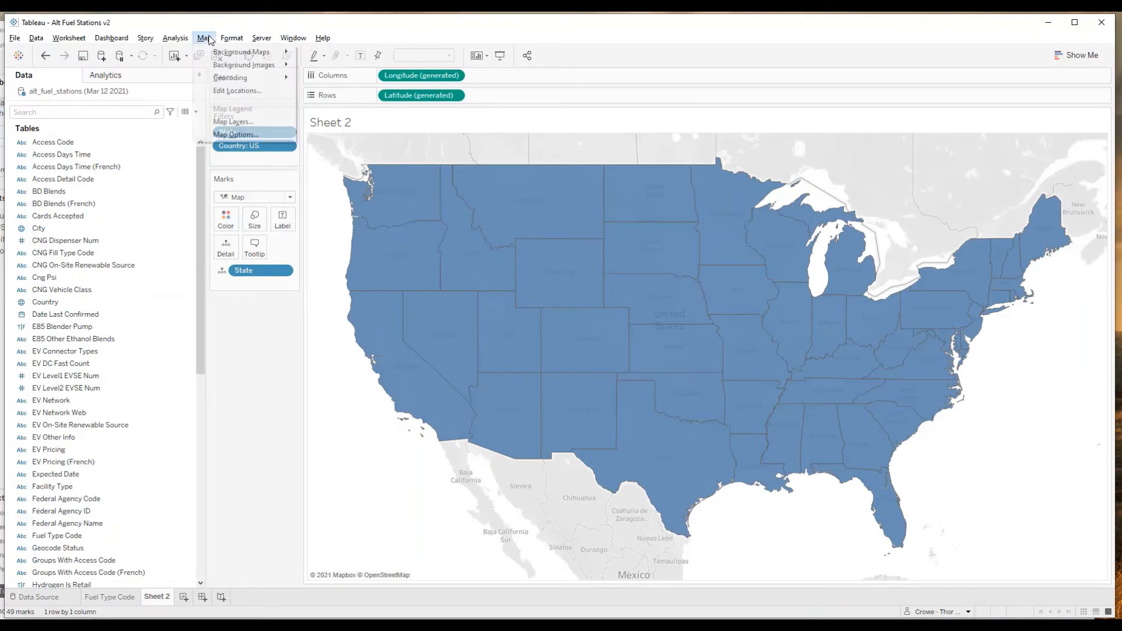
left_click(227, 124)
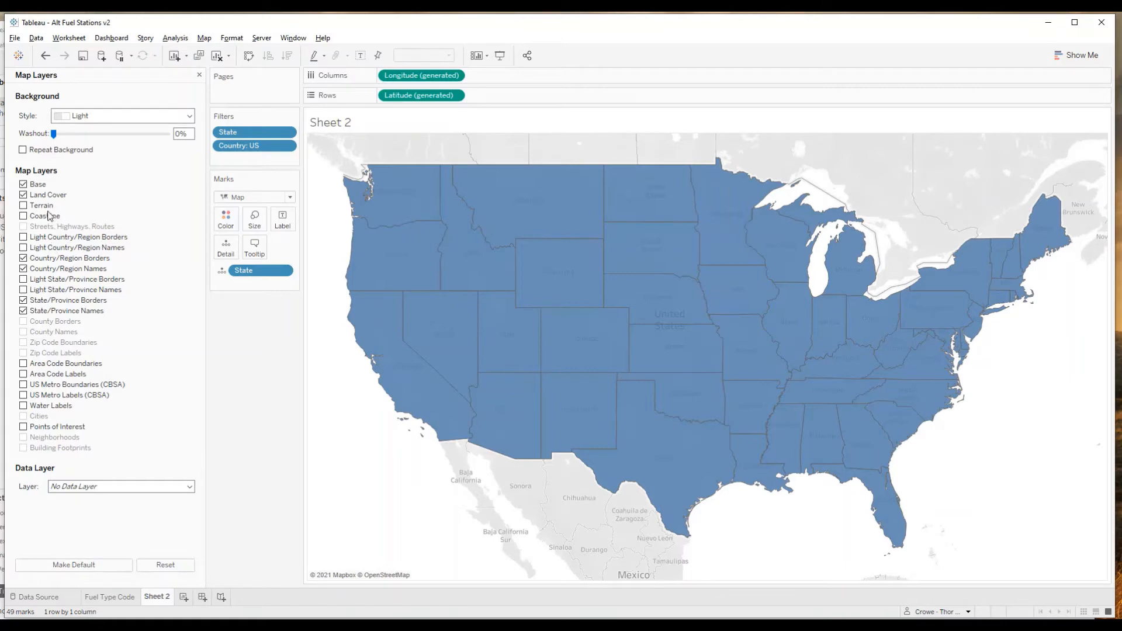
left_click(24, 185)
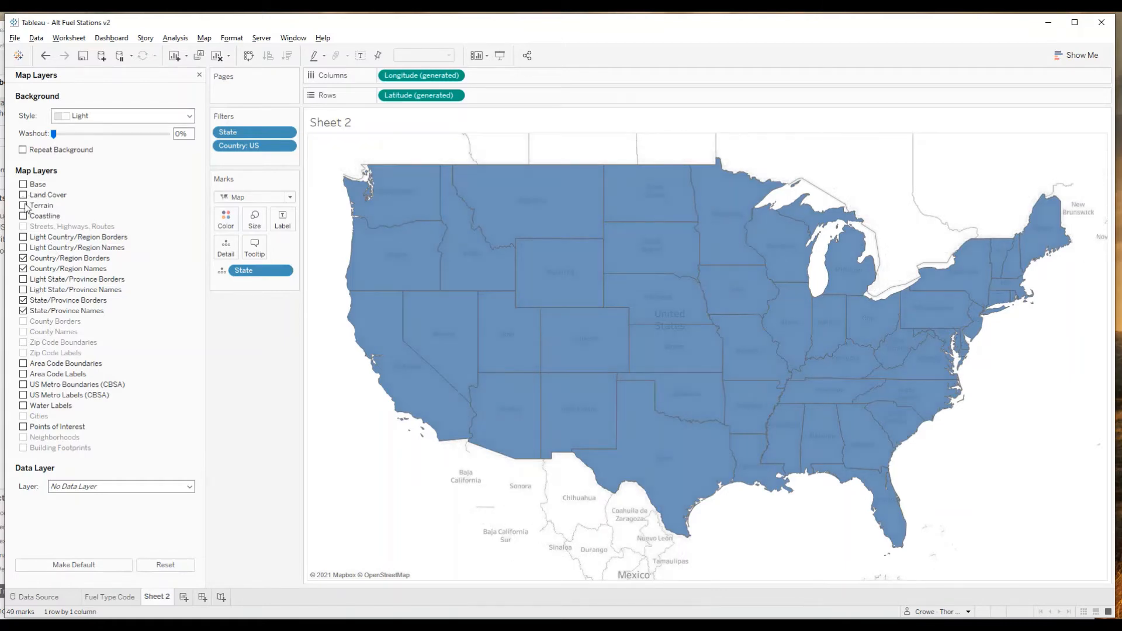
left_click(23, 270)
left_click(24, 300)
left_click(23, 311)
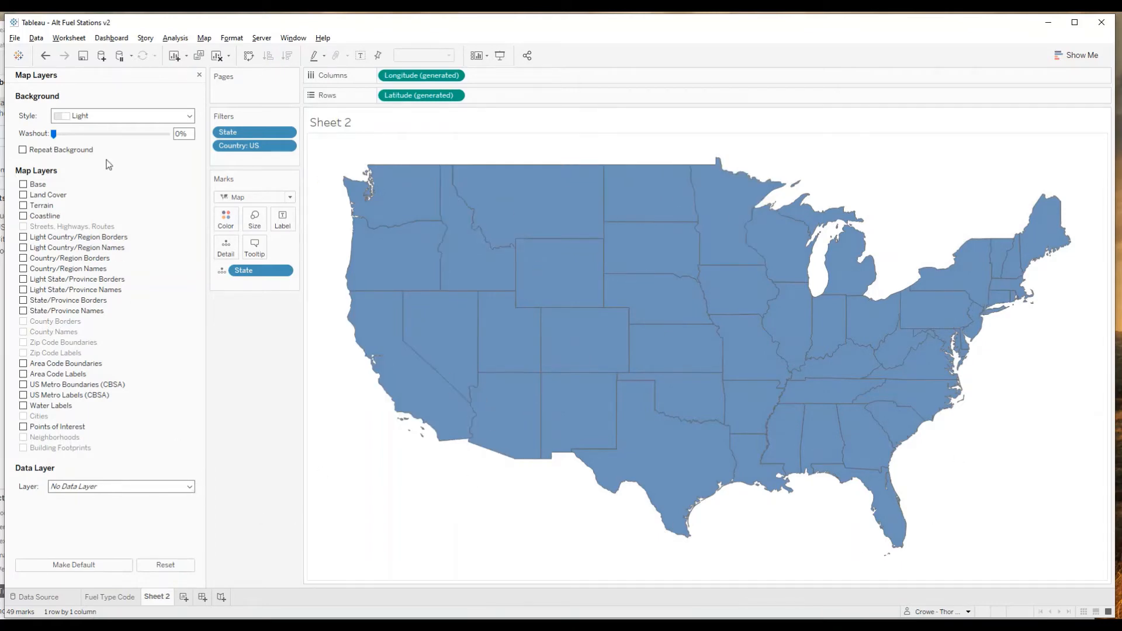
left_click(198, 75)
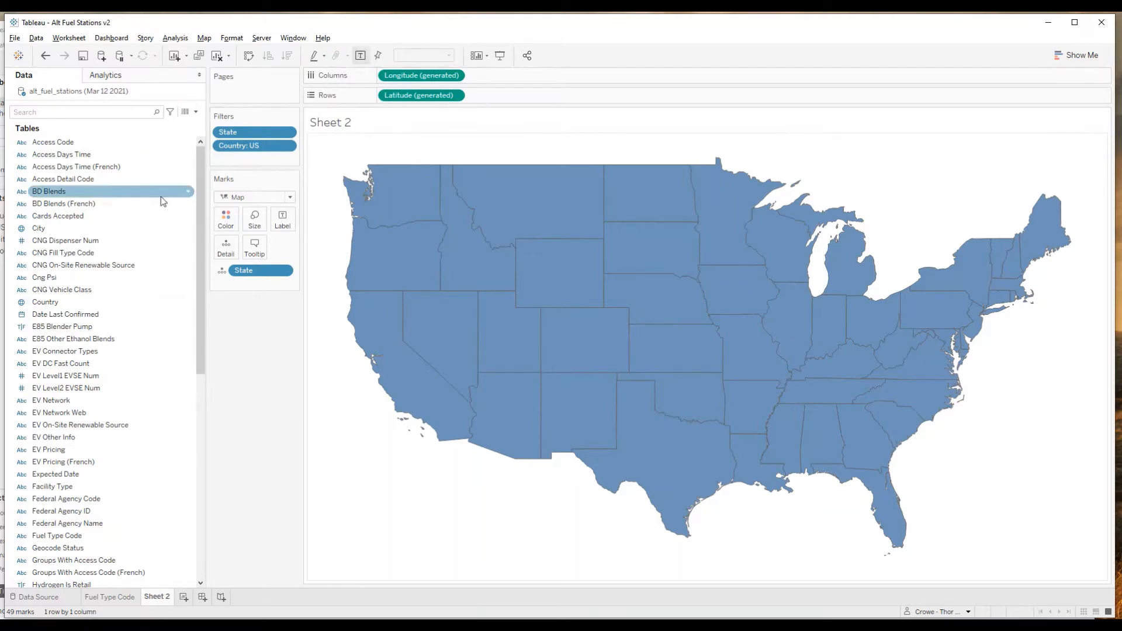
Step: Label each state on the map with the State field
scroll(46, 426, "down", 7)
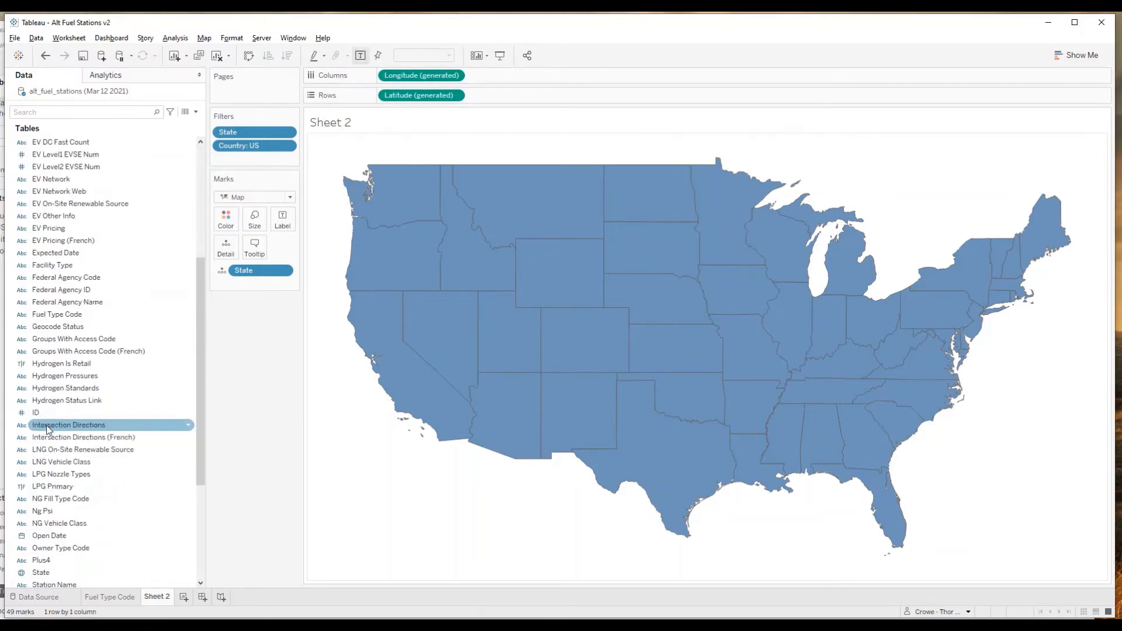
scroll(47, 425, "up", 5)
scroll(46, 426, "down", 8)
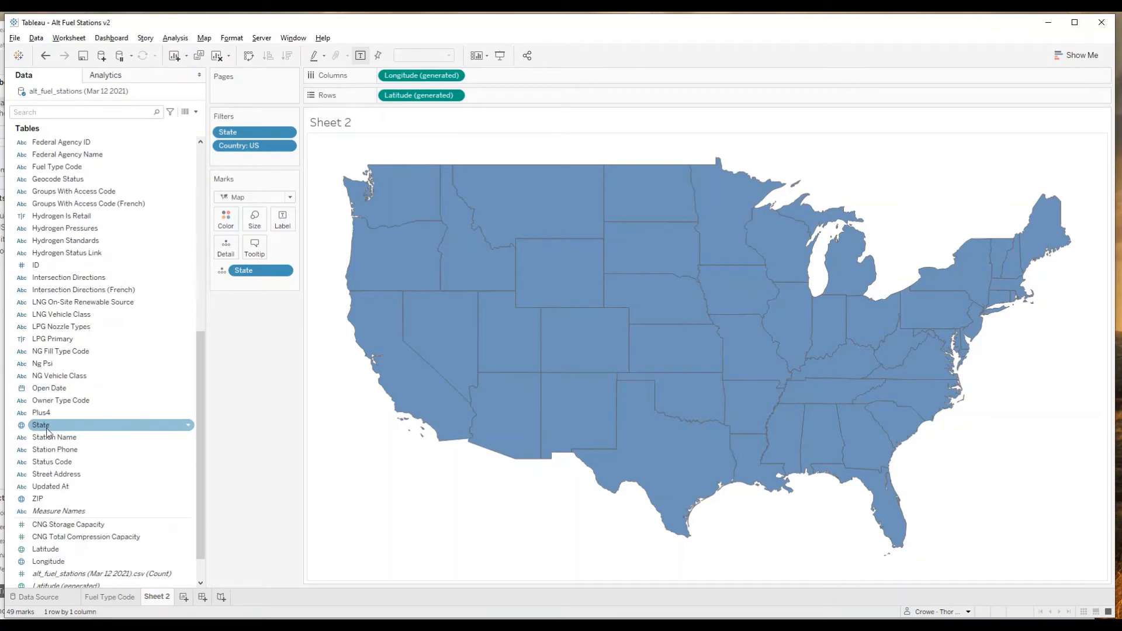
left_click_drag(47, 425, 285, 218)
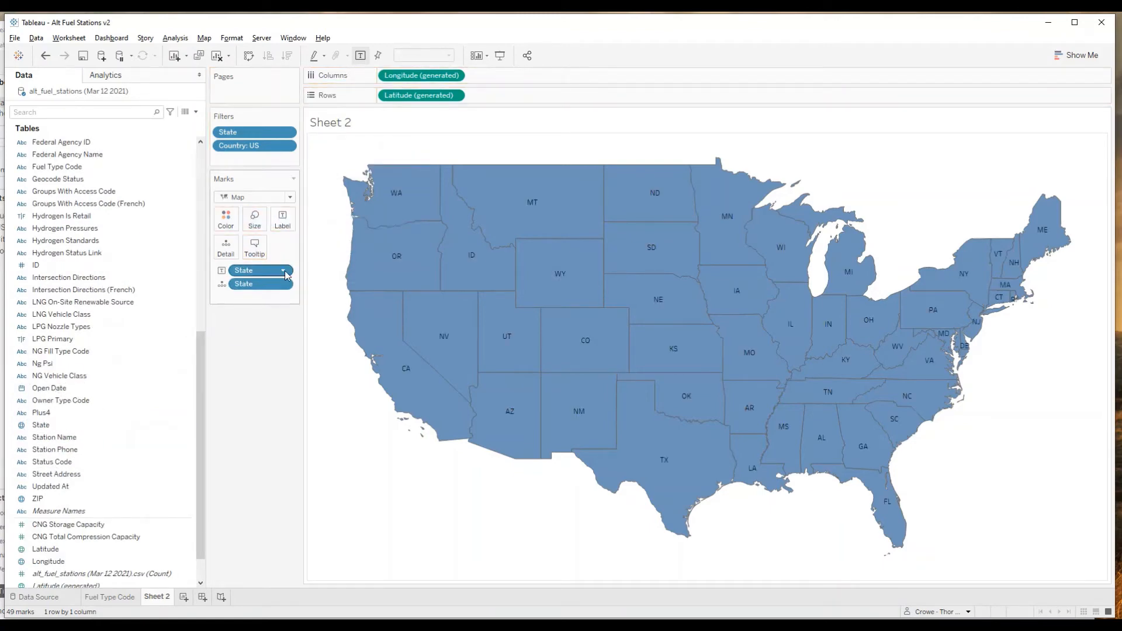
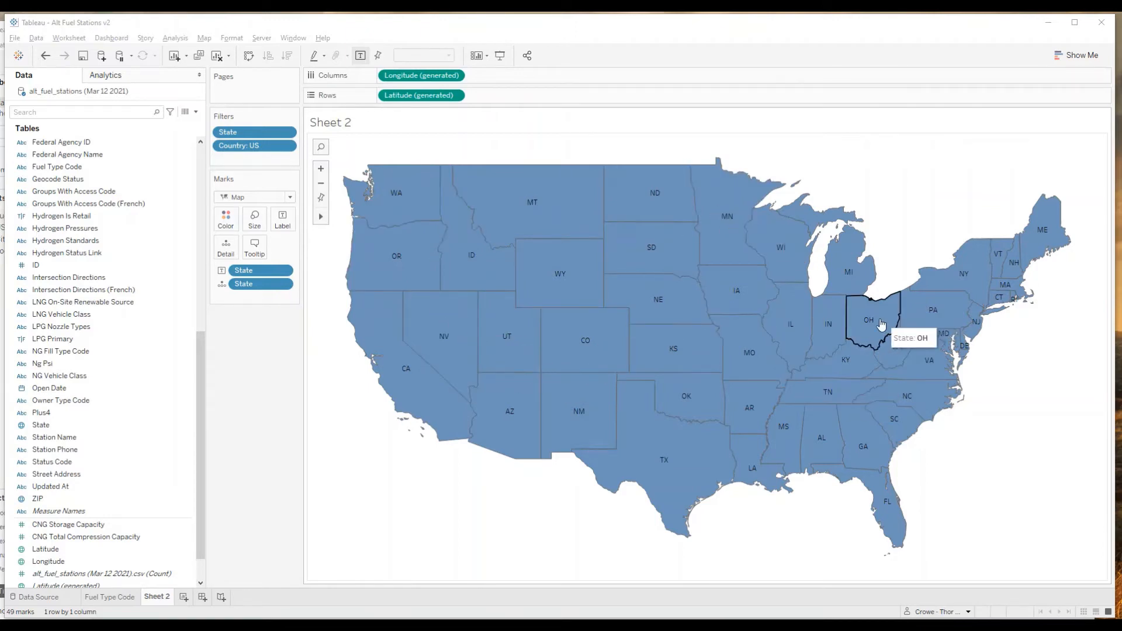
Step: Check Indiana's tooltip on the map and add the alt_fuel_stations record count to the tooltip
left_click(826, 310)
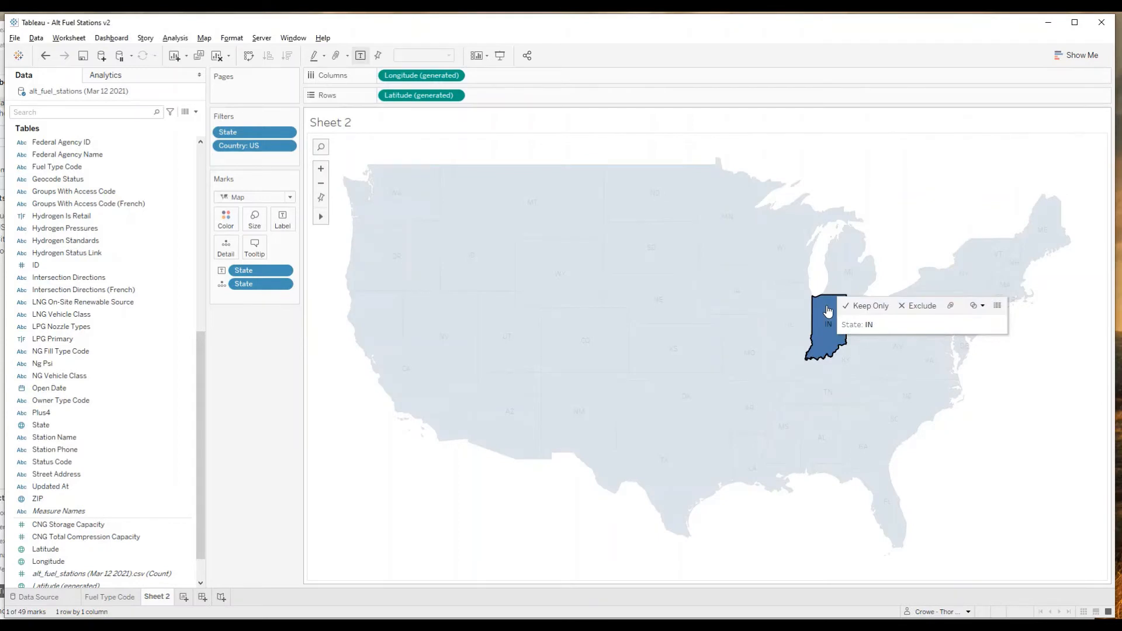
left_click(826, 311)
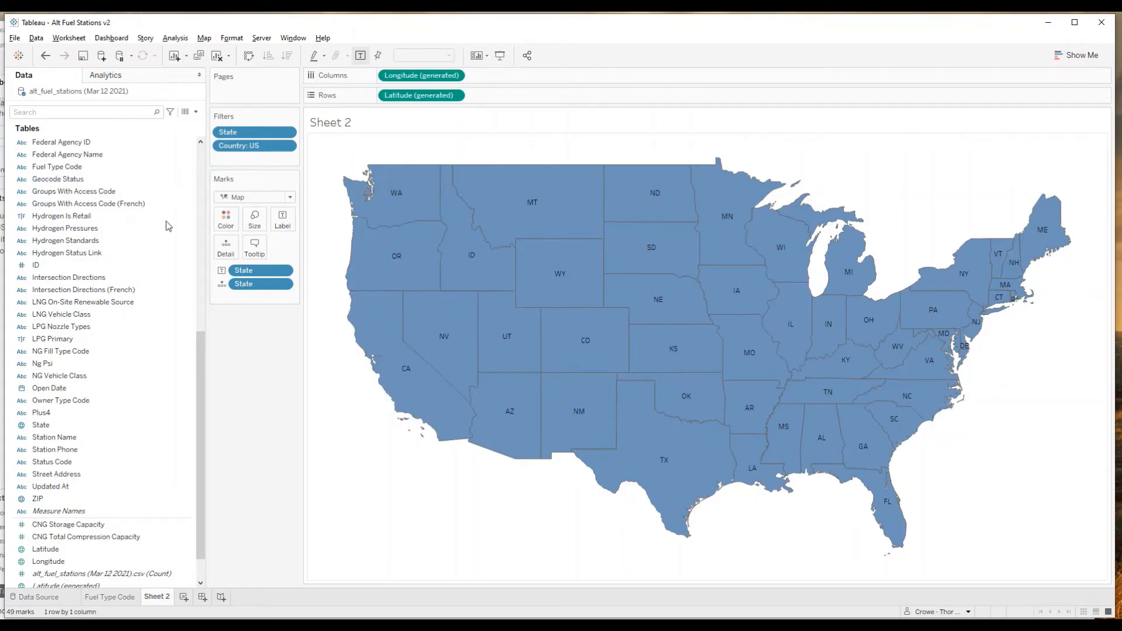
scroll(170, 386, "down", 1)
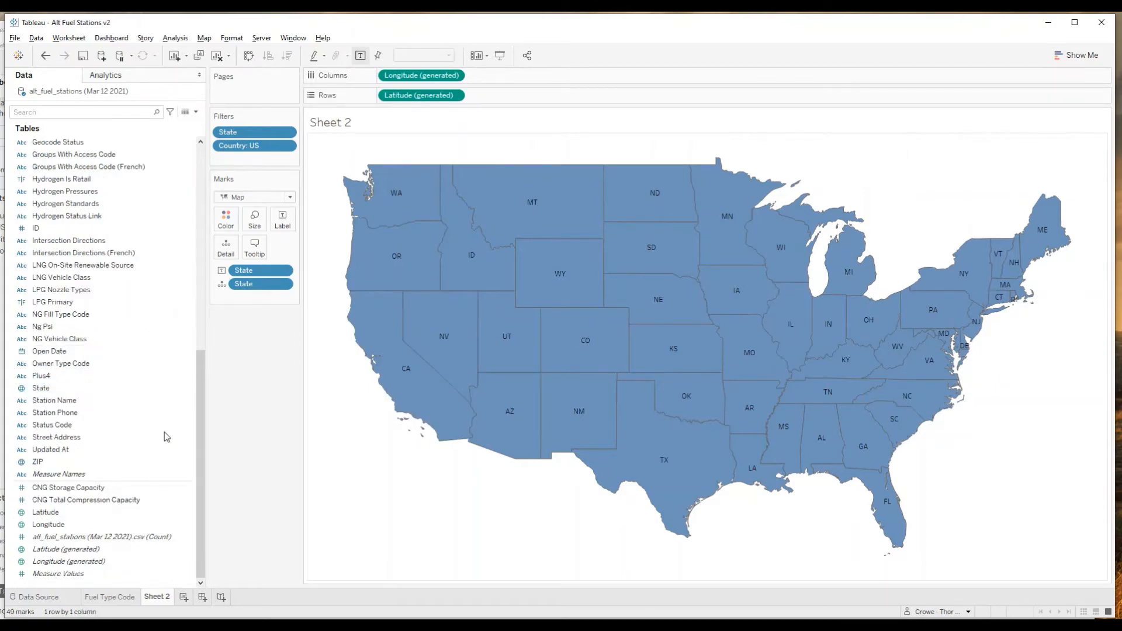
left_click(112, 541)
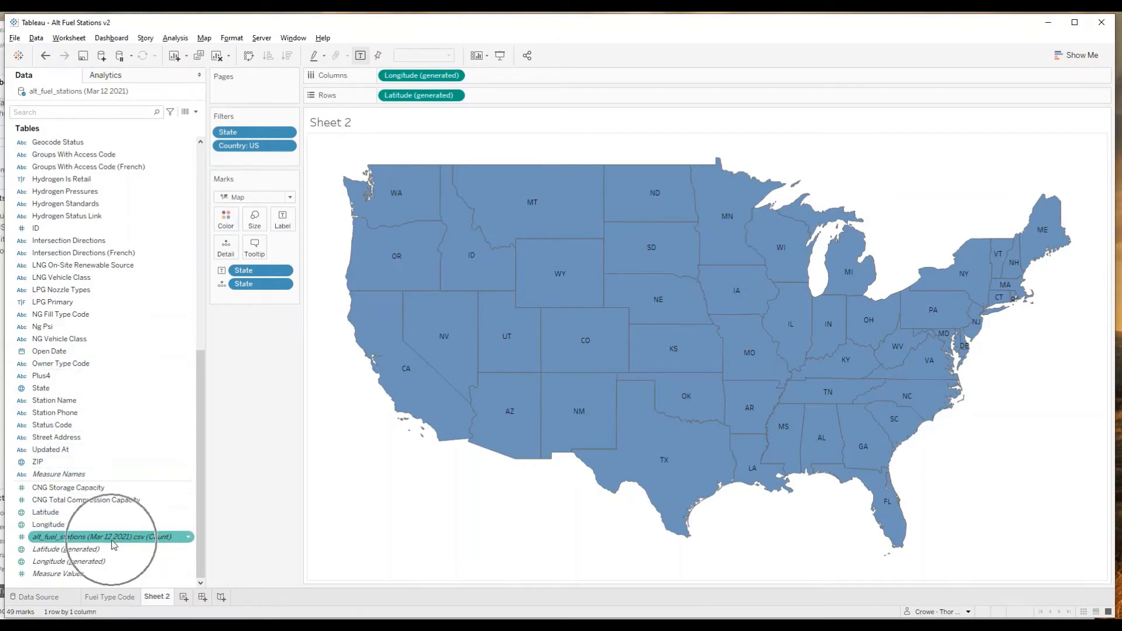
left_click_drag(114, 545, 255, 251)
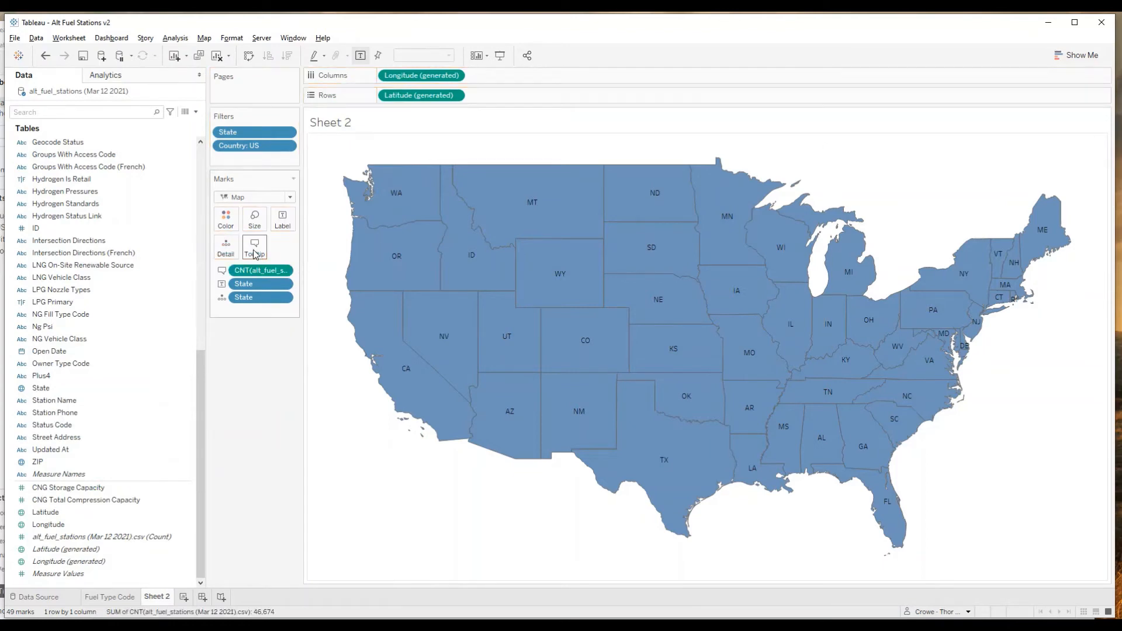
Step: Remove the State and record count captions from the map tooltip, leaving only the two fields separated by a blank line
left_click(255, 250)
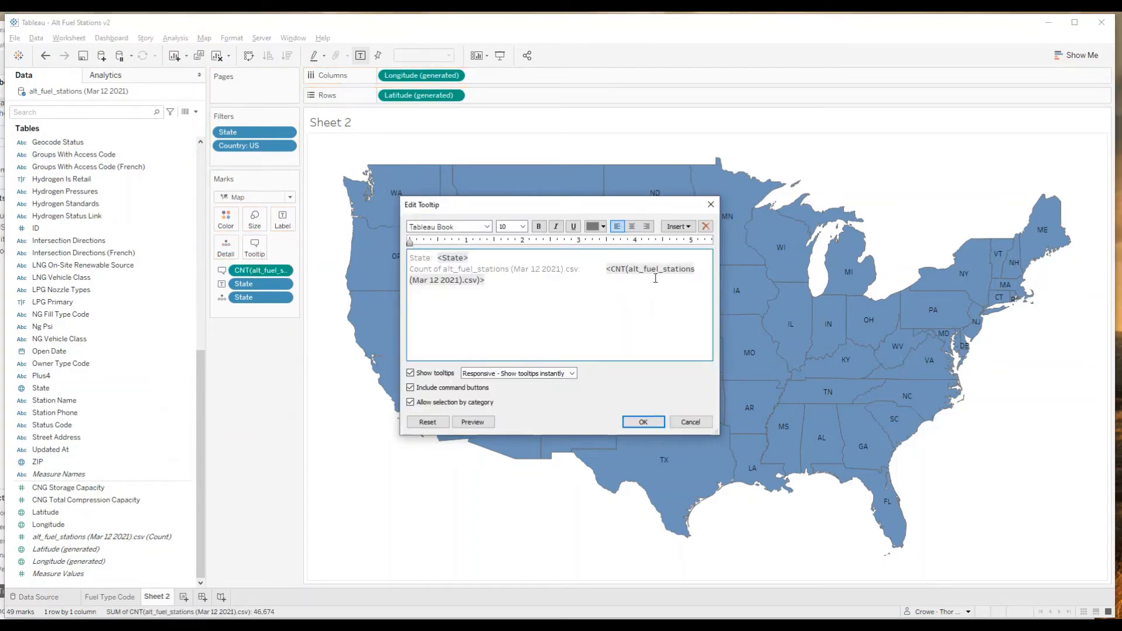
left_click_drag(609, 270, 719, 281)
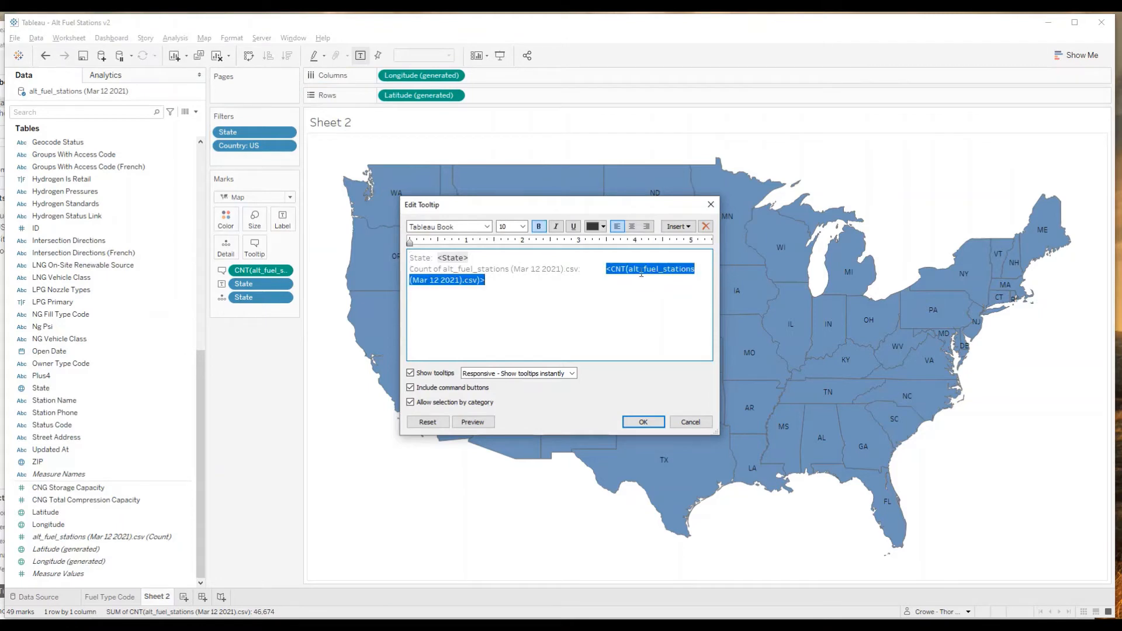
left_click(588, 302)
left_click_drag(607, 268, 409, 269)
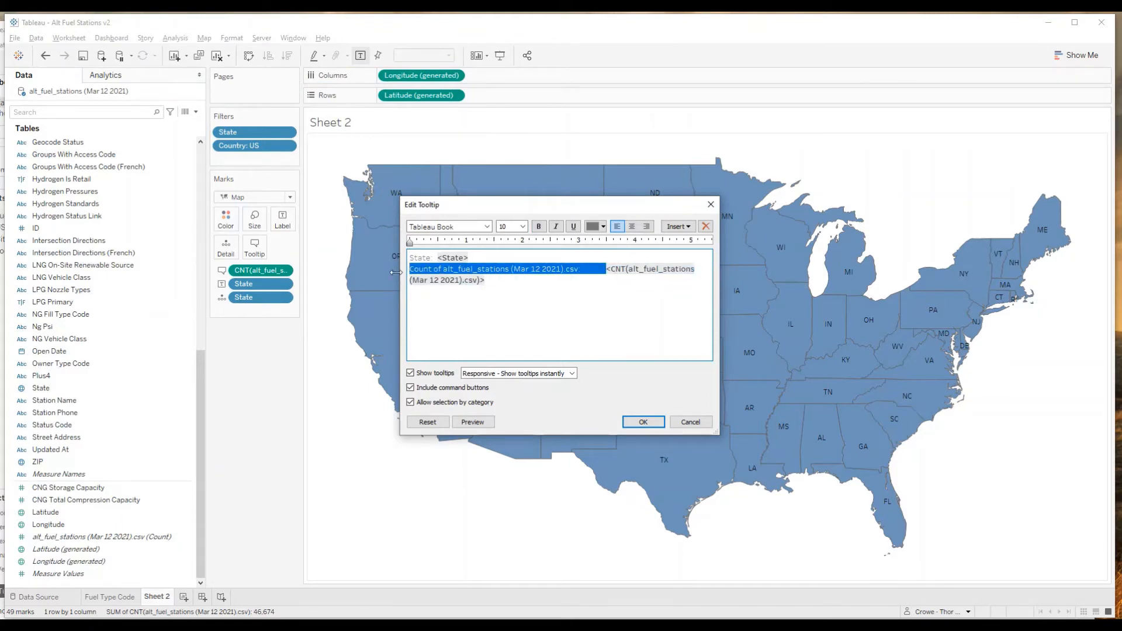
key("BackSpace")
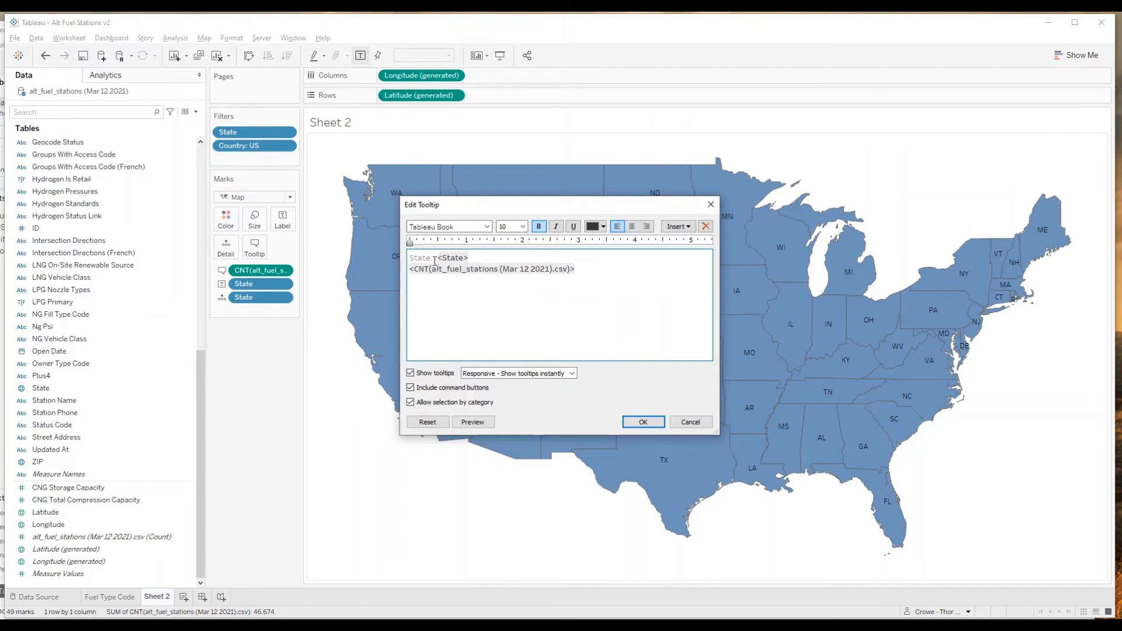
key("Return")
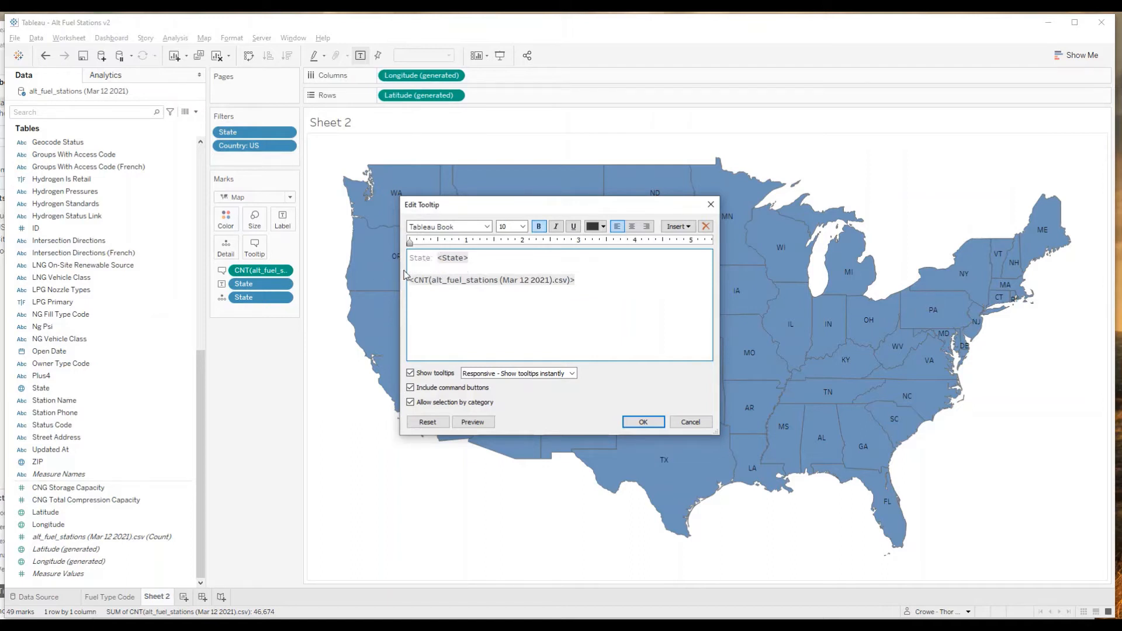
left_click_drag(438, 261, 395, 265)
key("BackSpace")
left_click_drag(443, 257, 409, 266)
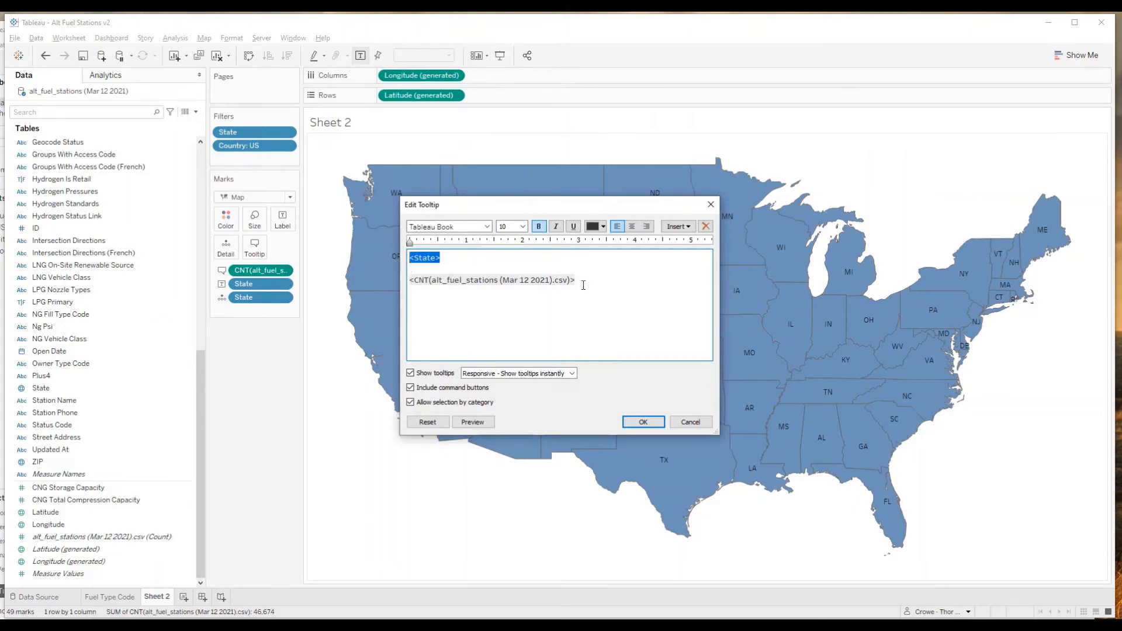
left_click_drag(583, 285, 409, 282)
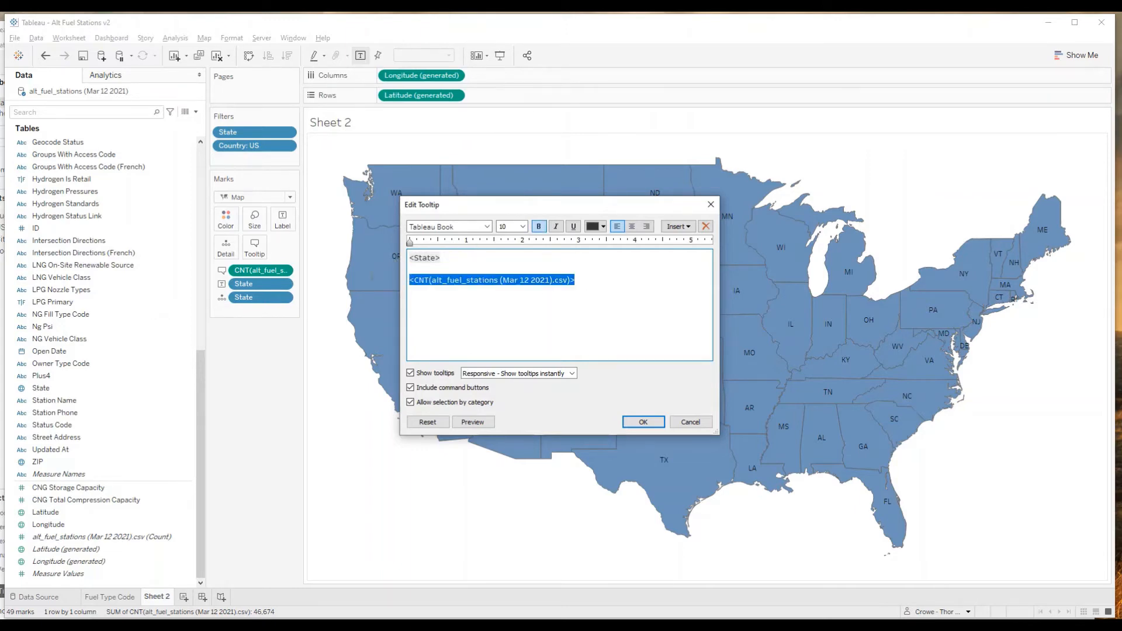
Step: Add the text "Click her to filter on..." above the State field in the tooltip, followed by a blank line
left_click(447, 256)
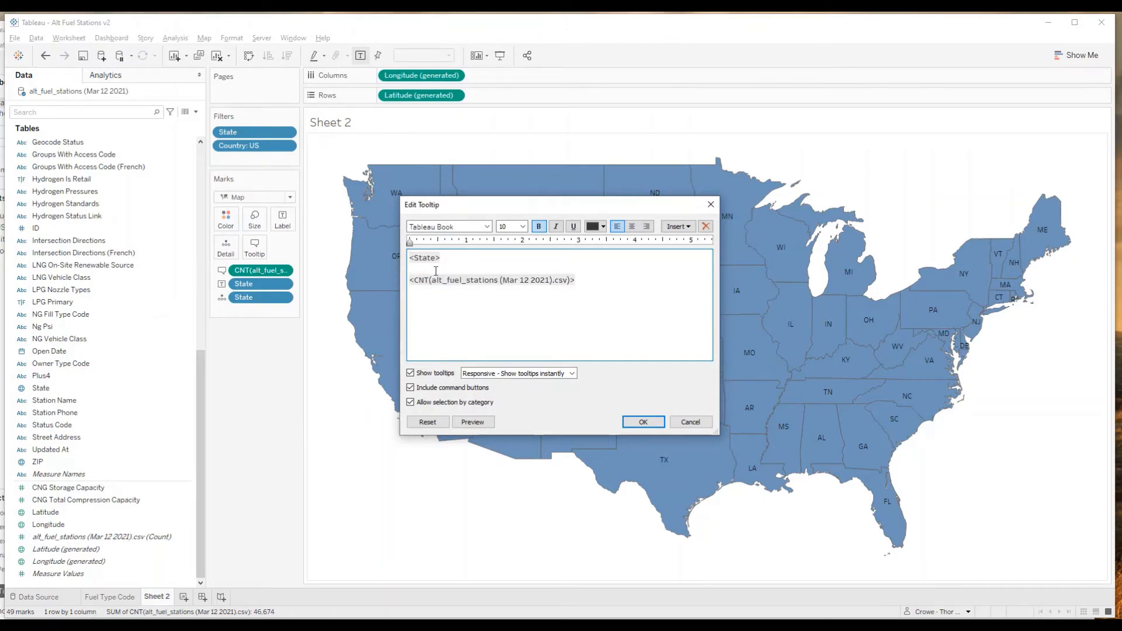
type("Click her t")
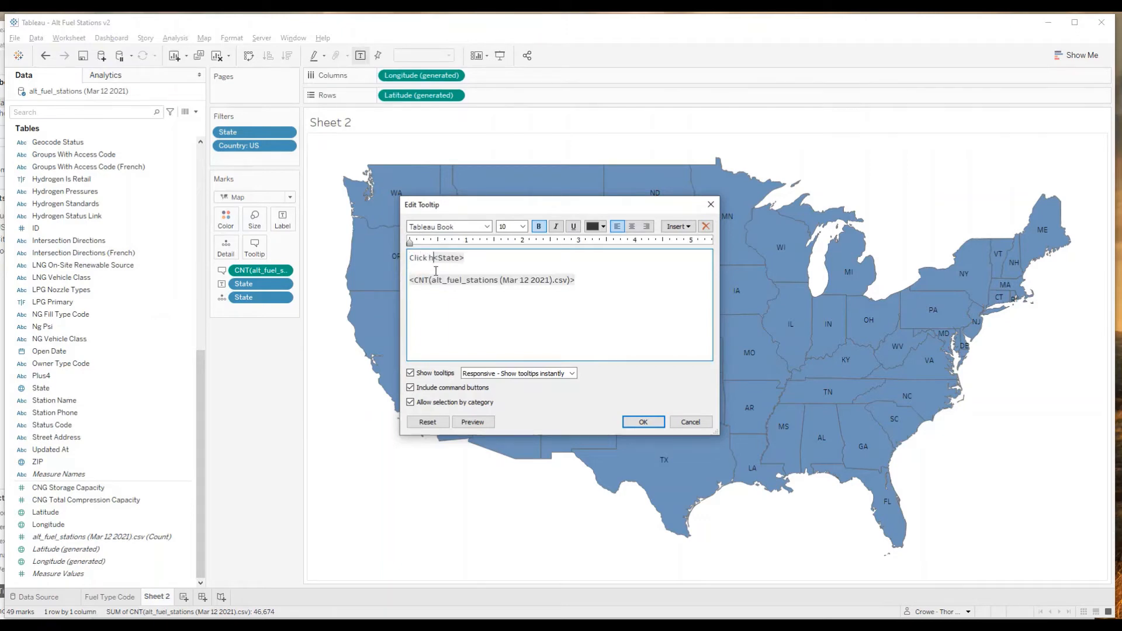
type("o filter o")
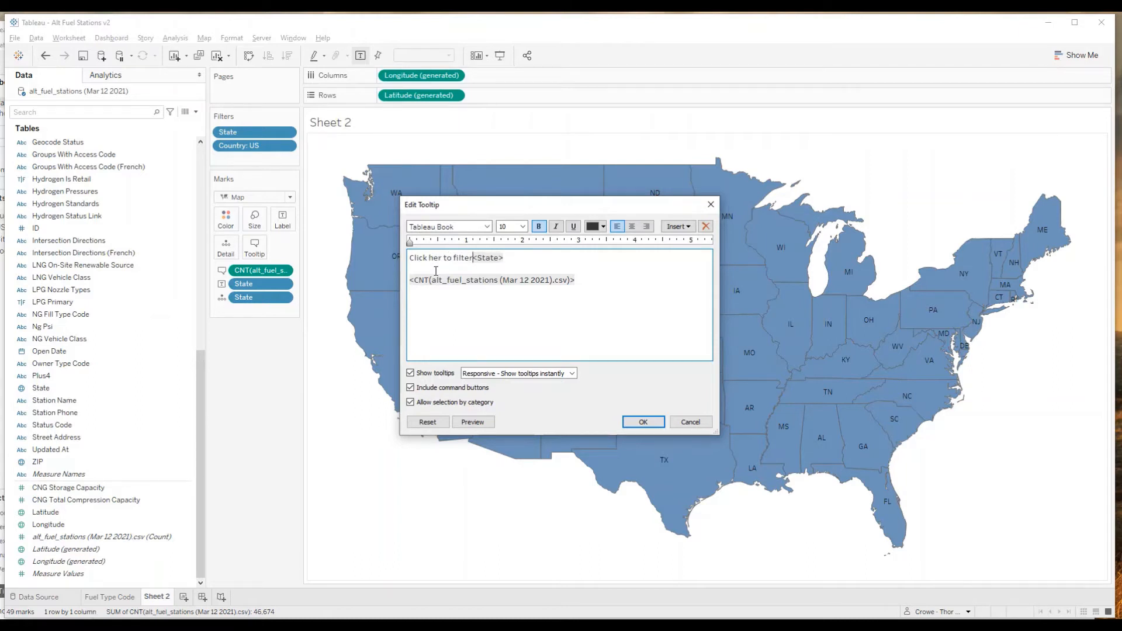
type("n...")
key("Return")
key("Return")
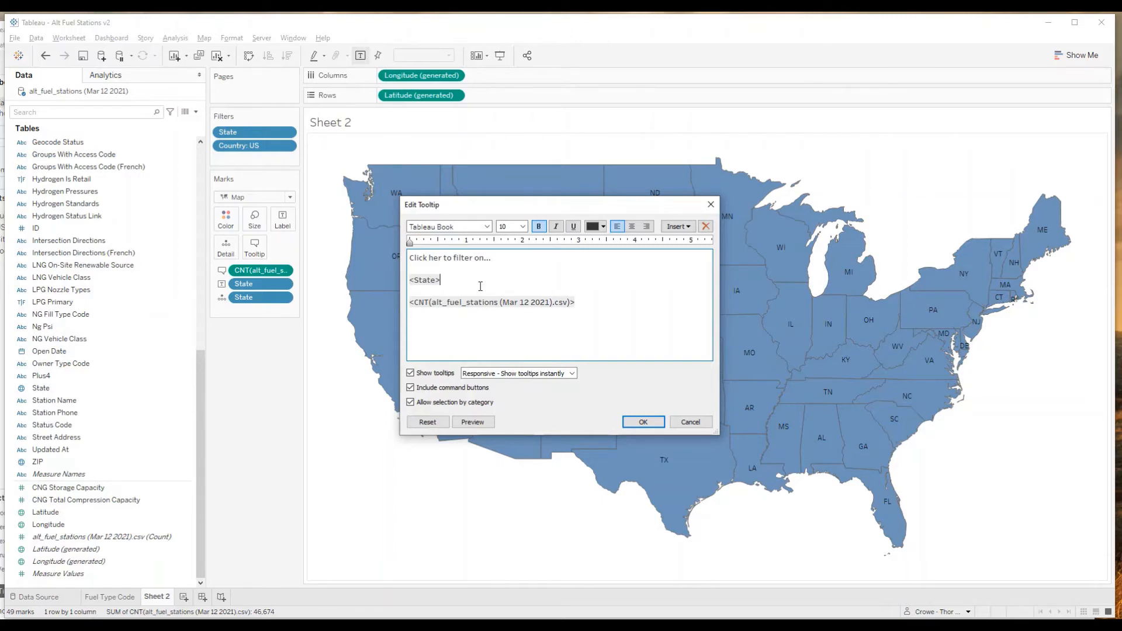
Step: Put the record count on the same line as the State field in the tooltip, separated by " | "
key("Delete")
key("Delete")
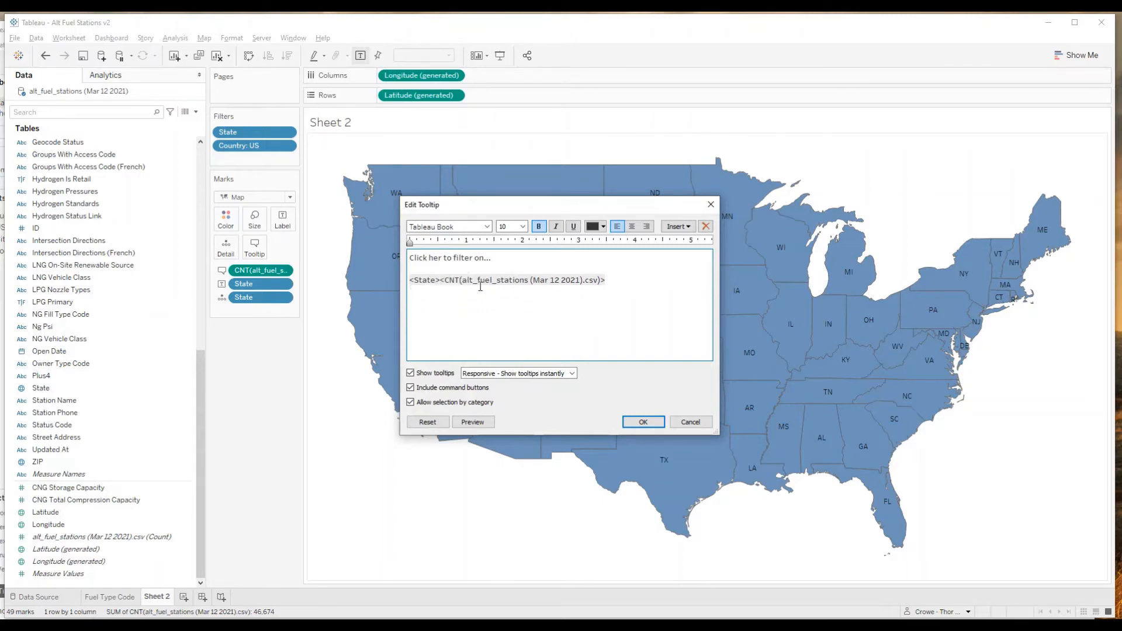
type("|")
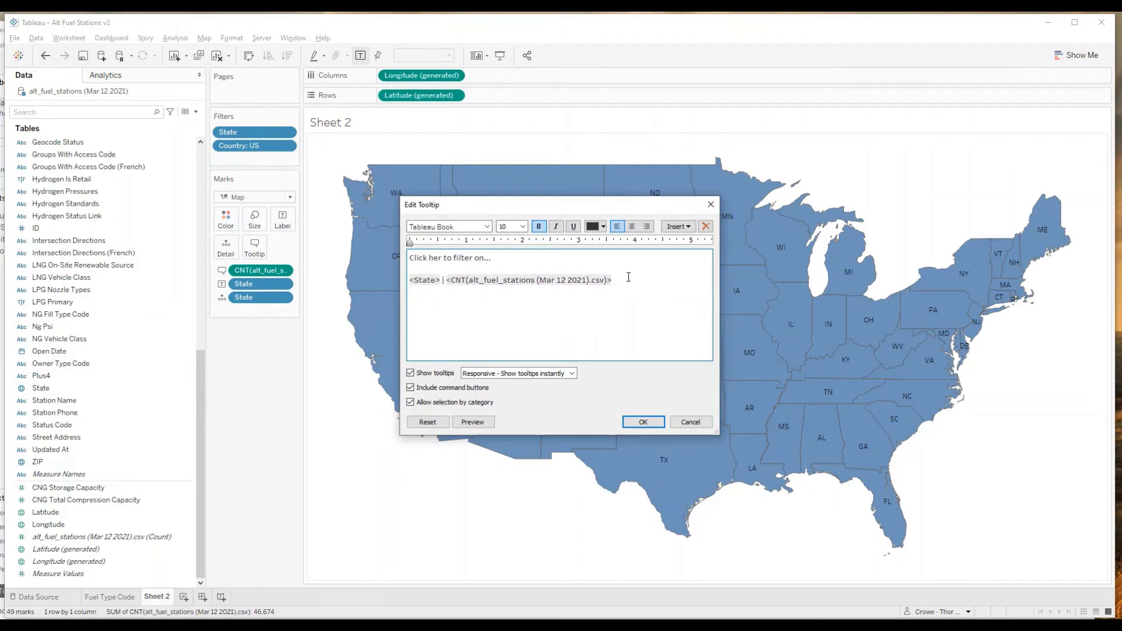
Step: Set the tooltip's State and count line to font size 15 and apply the tooltip changes
left_click_drag(628, 277, 410, 280)
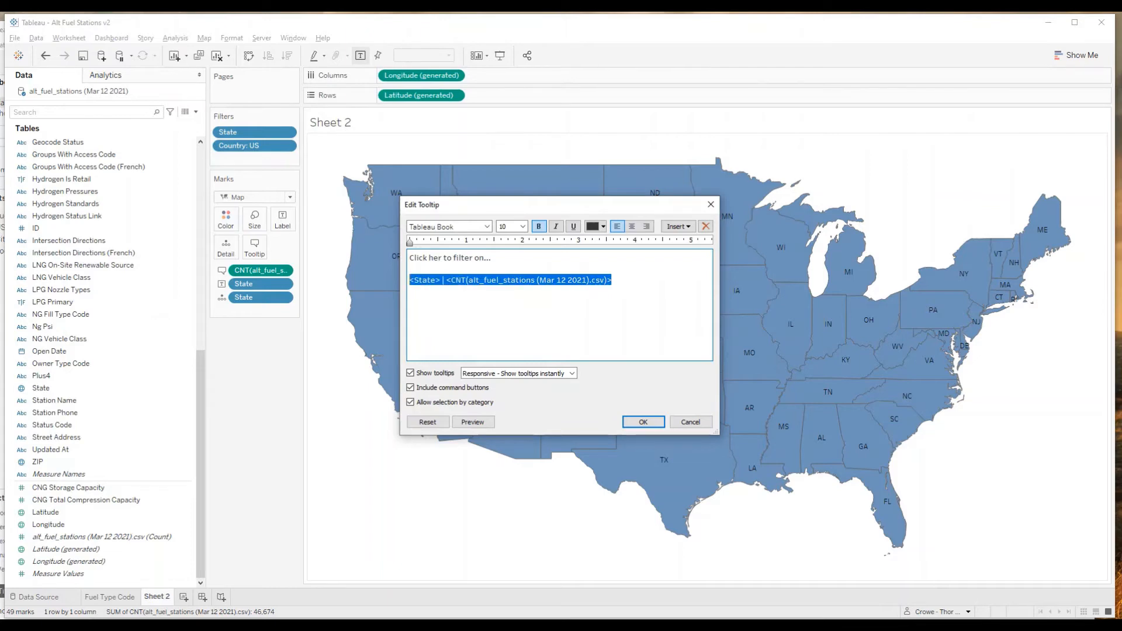
left_click(523, 227)
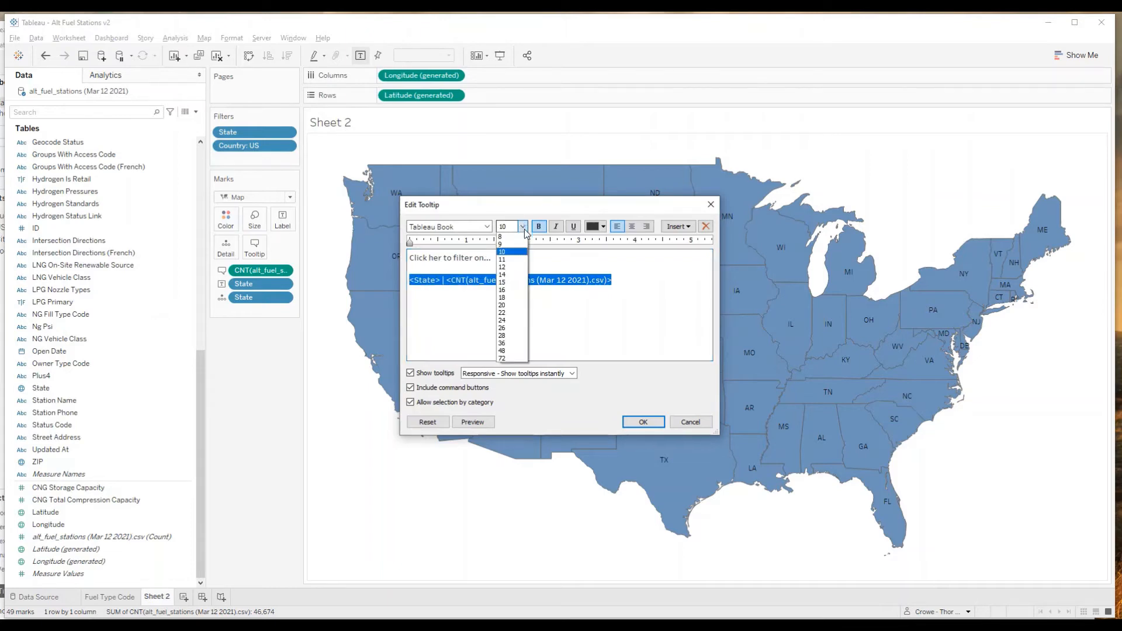
left_click(521, 281)
left_click(545, 305)
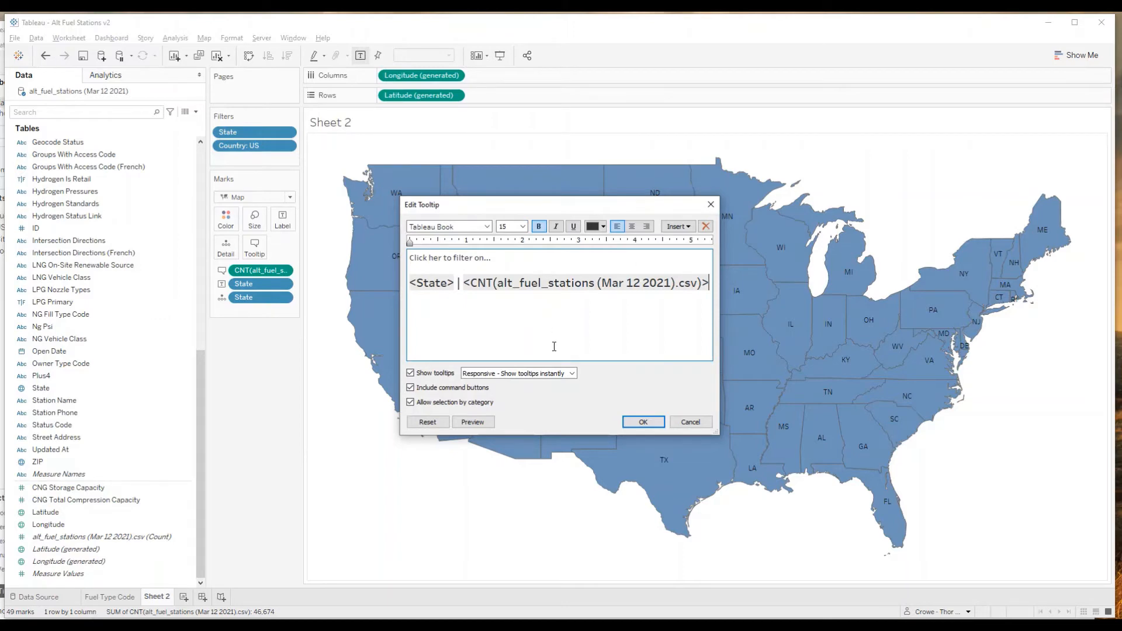
left_click(643, 422)
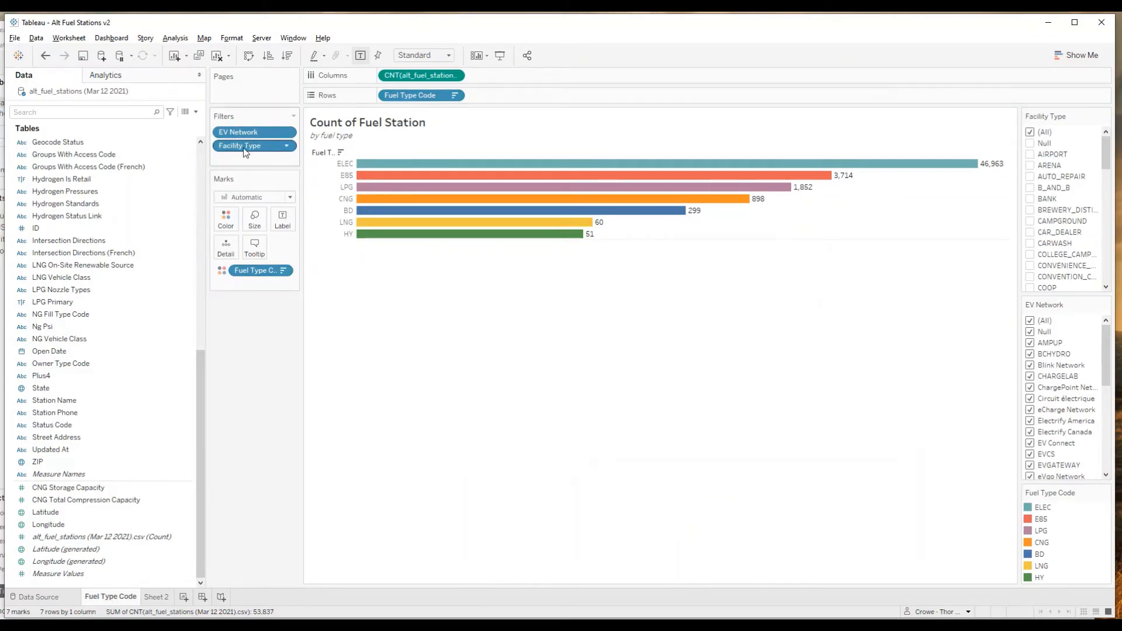
Step: Return to the map on Sheet 2 and check the customized tooltip on a state
left_click(153, 599)
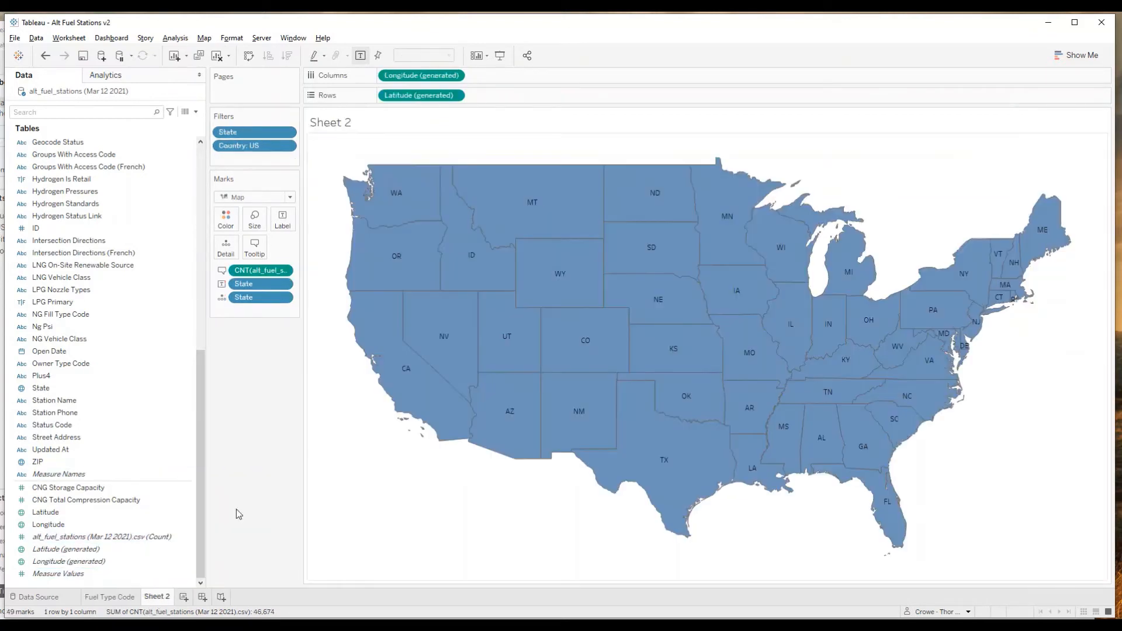
mouse_move(328, 167)
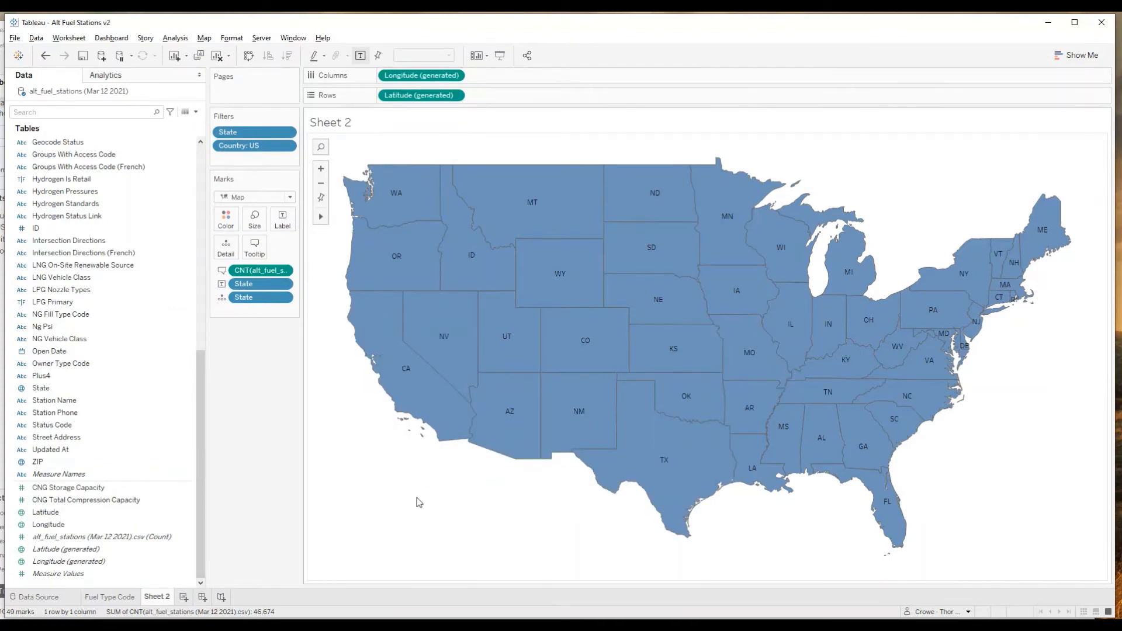
left_click(188, 525)
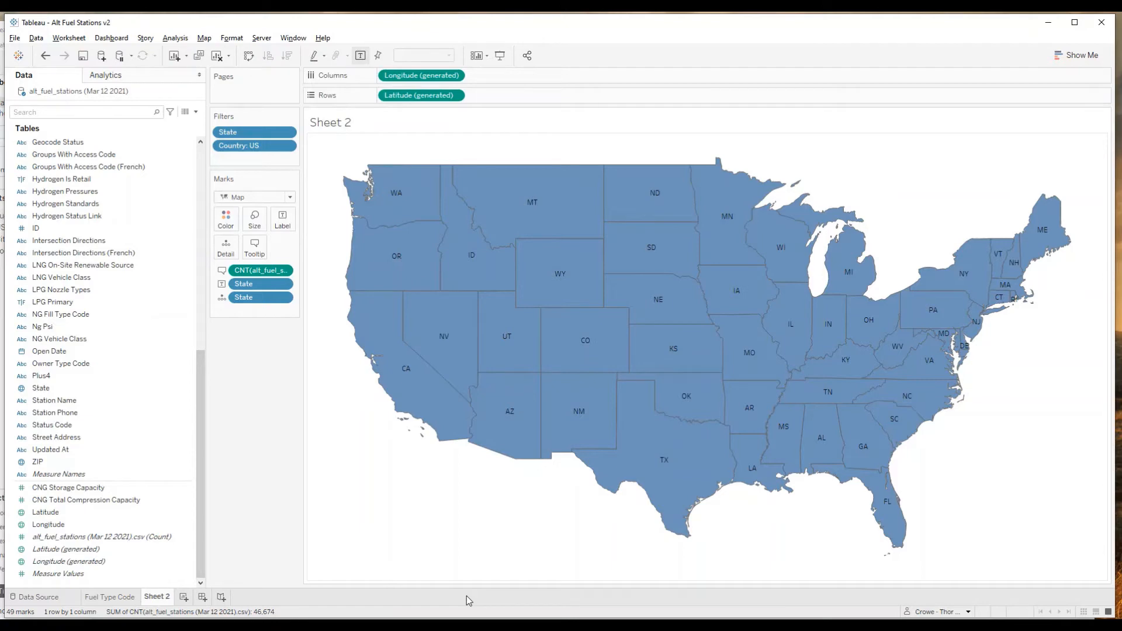
mouse_move(835, 311)
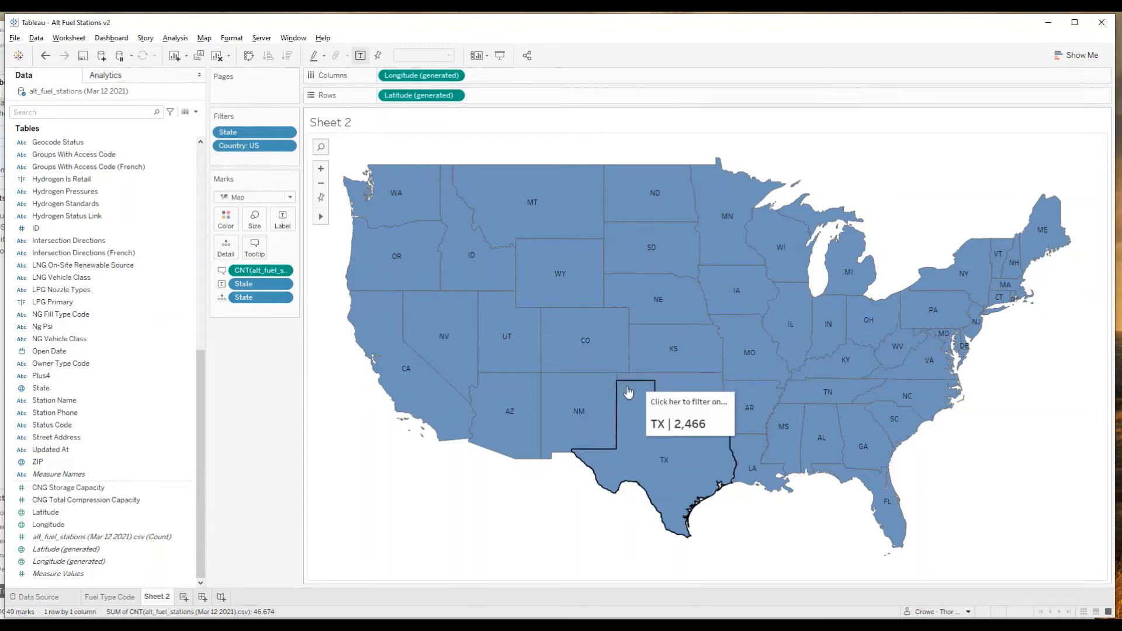
Step: Limit the EV Network filter on the Fuel Type Code sheet to Tesla and Tesla Destination, keeping all facility types
left_click(103, 598)
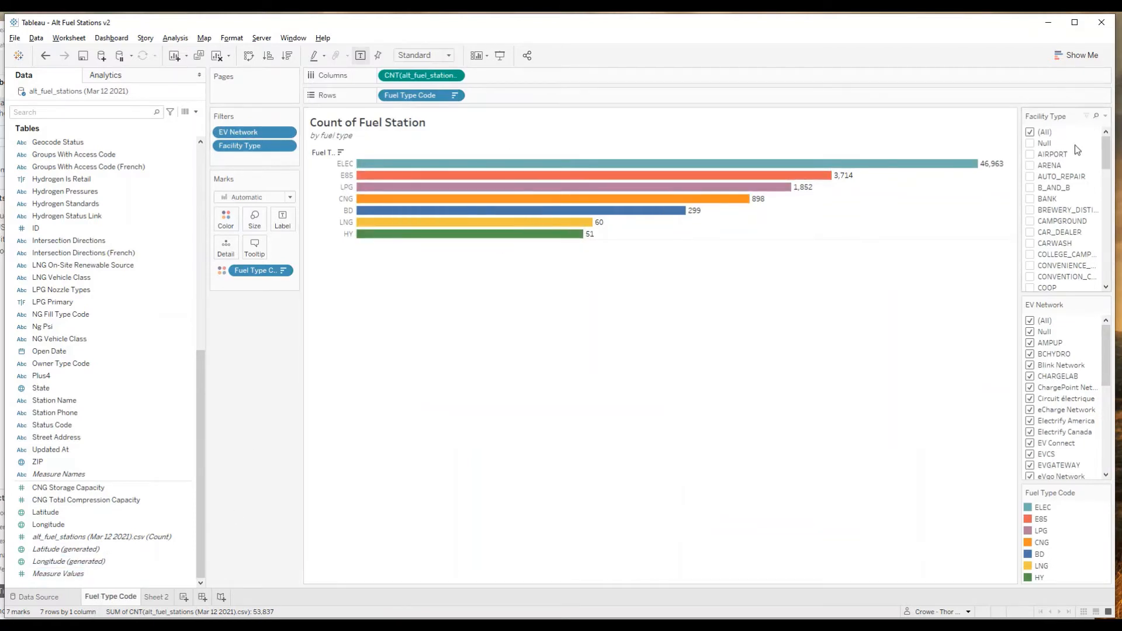
left_click(1031, 158)
left_click(1031, 132)
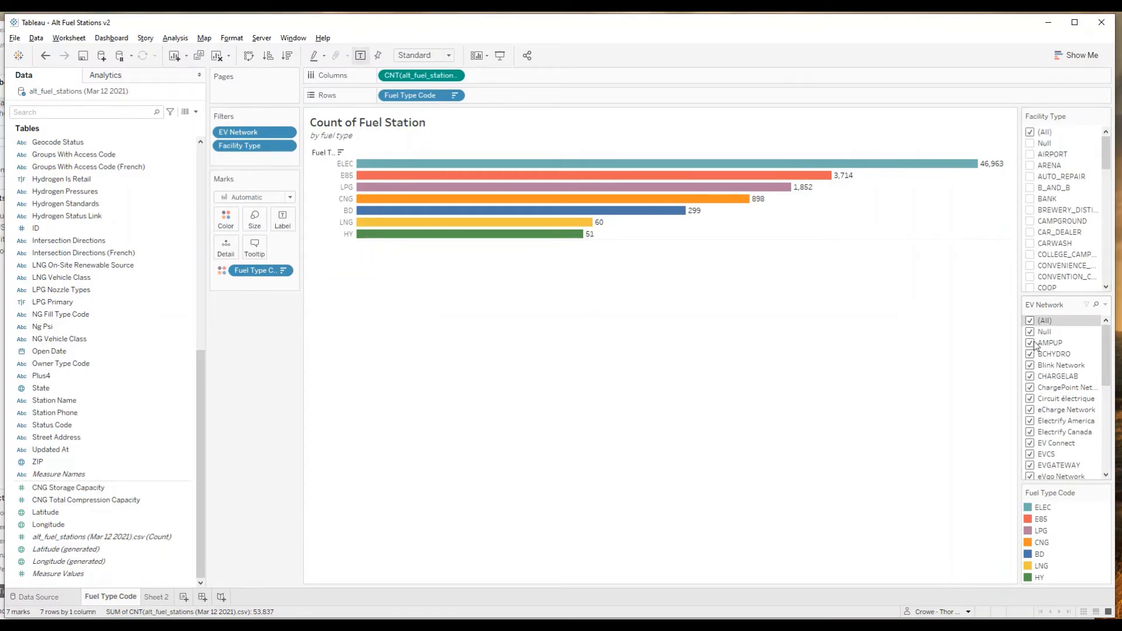
left_click(1030, 320)
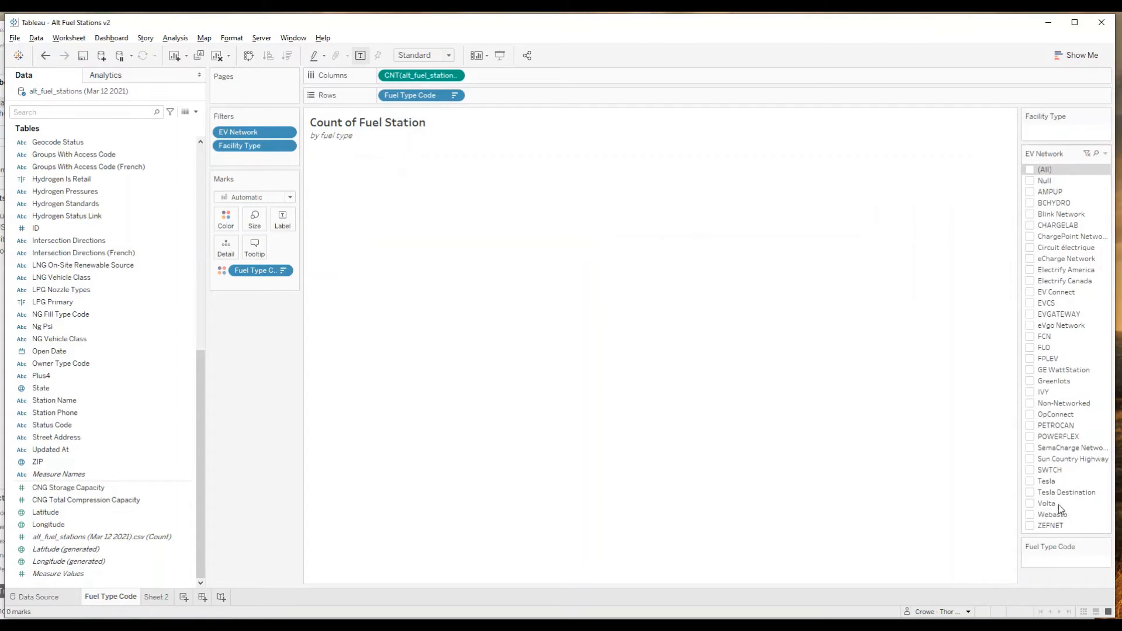
left_click(1031, 482)
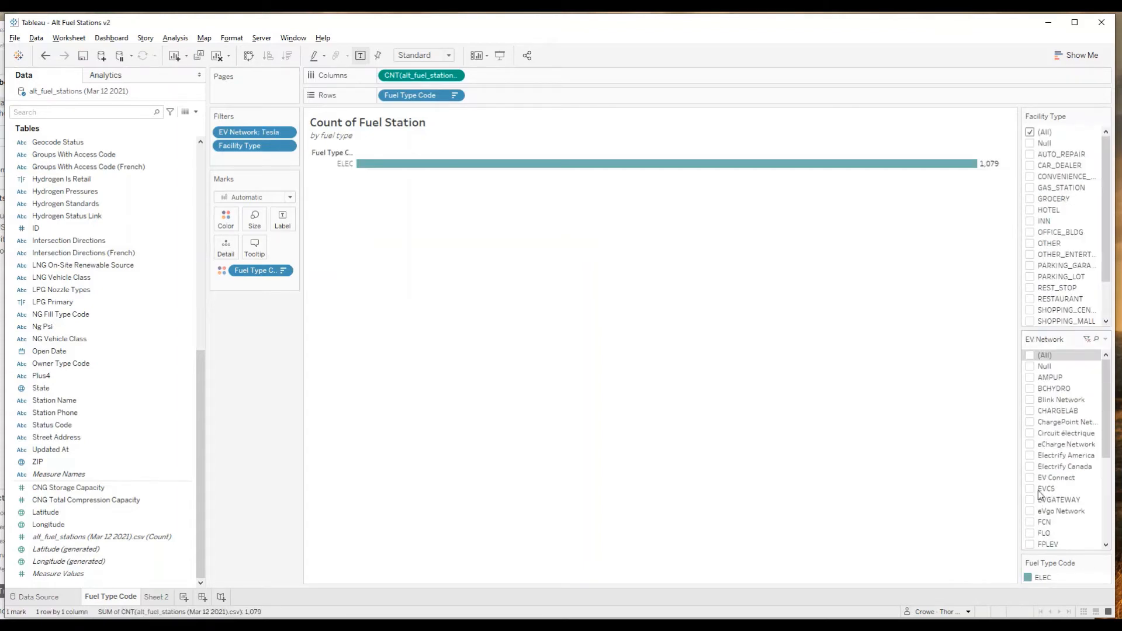
left_click(1030, 512)
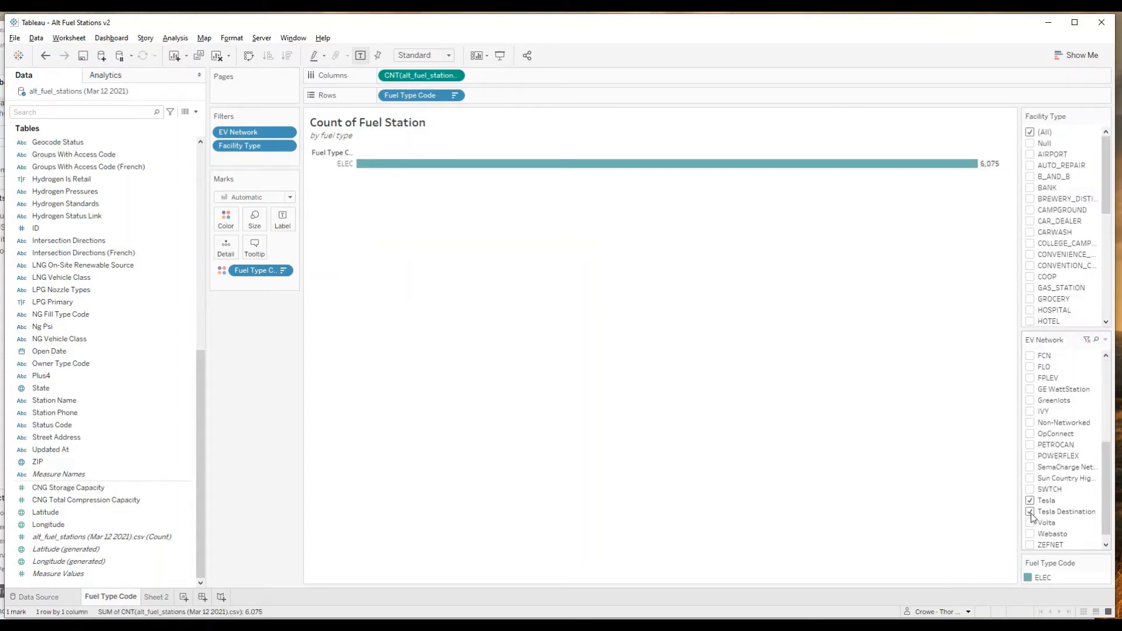
mouse_move(989, 169)
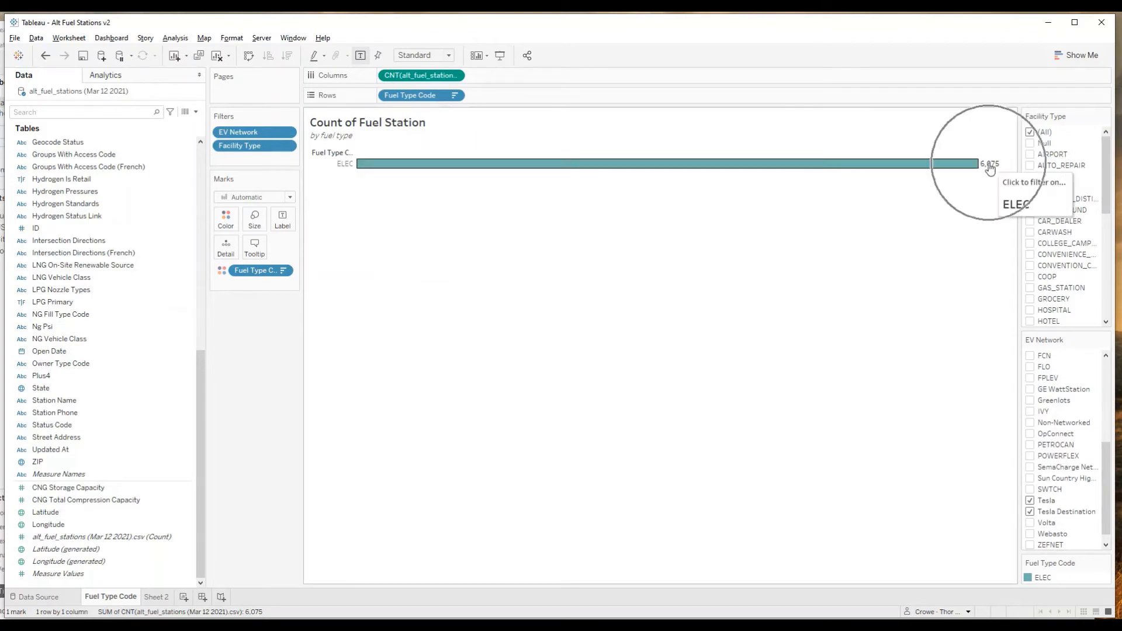
Step: Check the map sheet's filters, and apply the Fuel Type Code sheet's EV Network filter to all worksheets using this data source
left_click(156, 597)
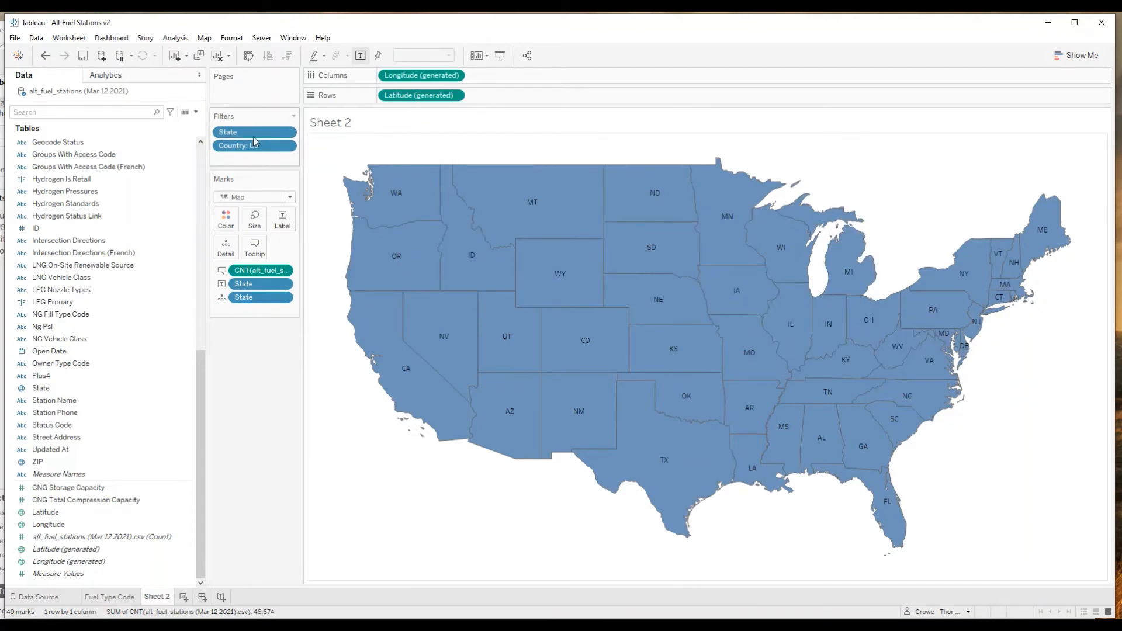
left_click(108, 599)
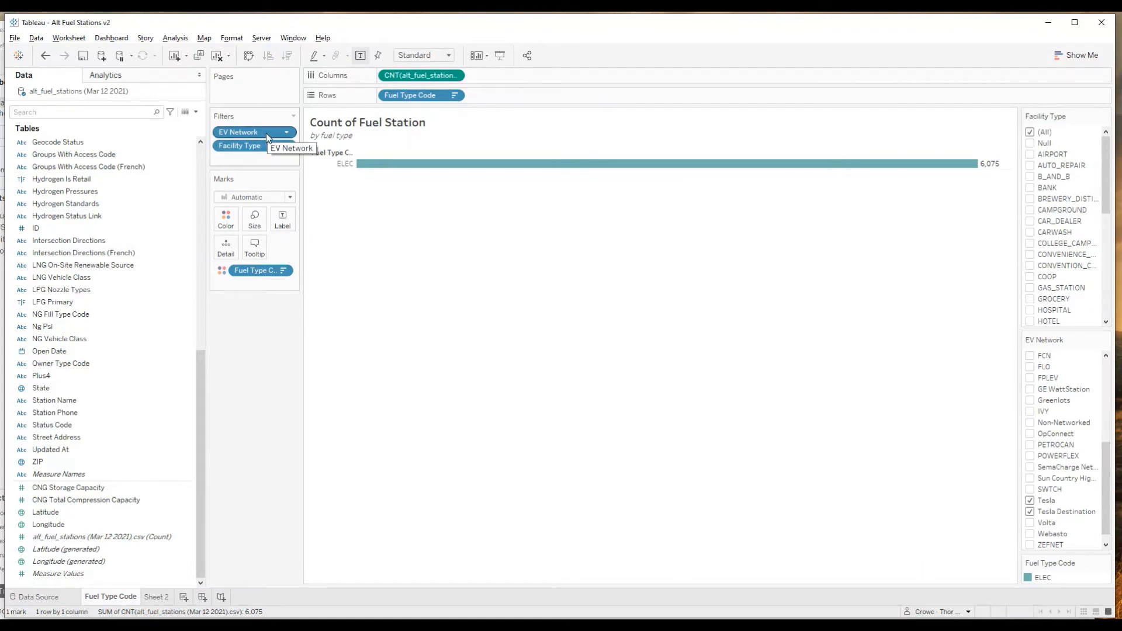
right_click(268, 137)
mouse_move(284, 201)
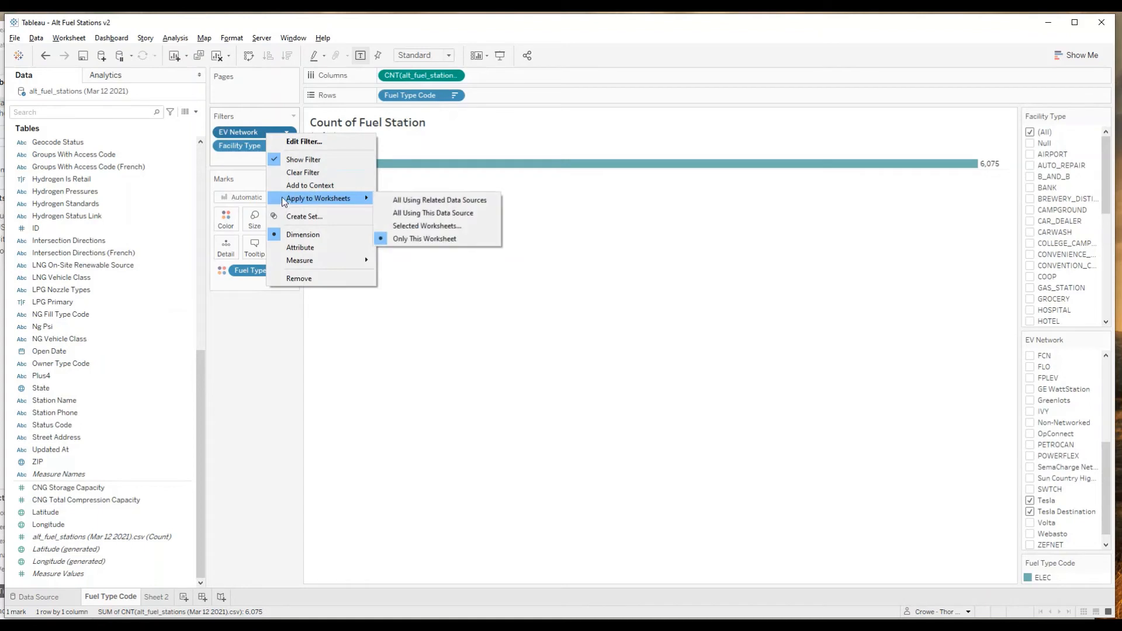
left_click(418, 214)
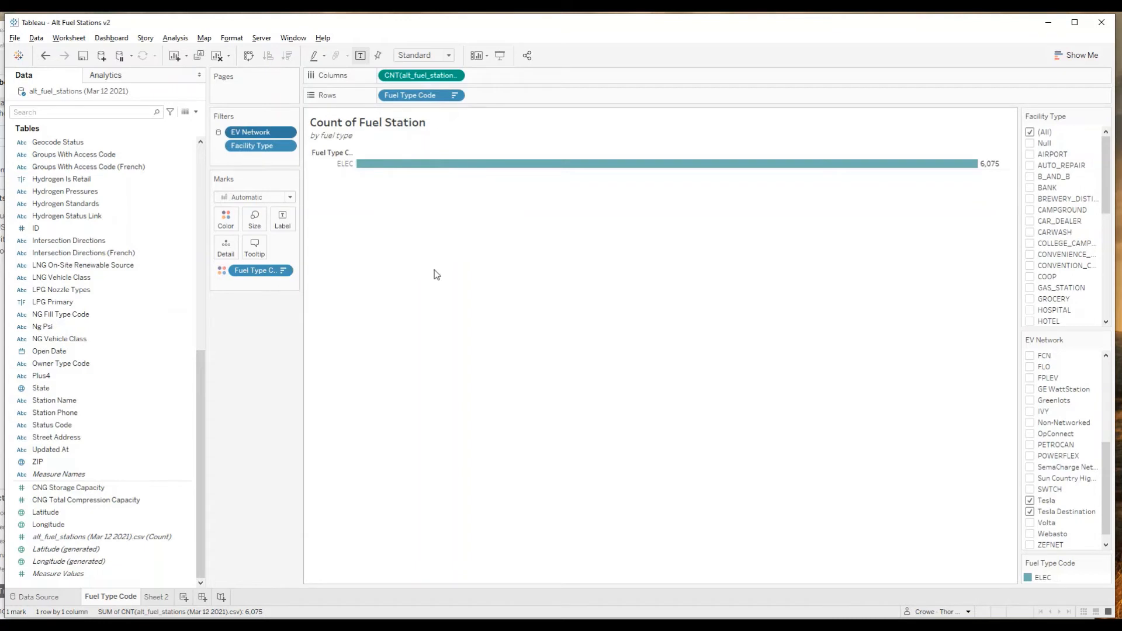
Step: Apply the Facility Type filter to all worksheets using this data source
left_click(99, 90)
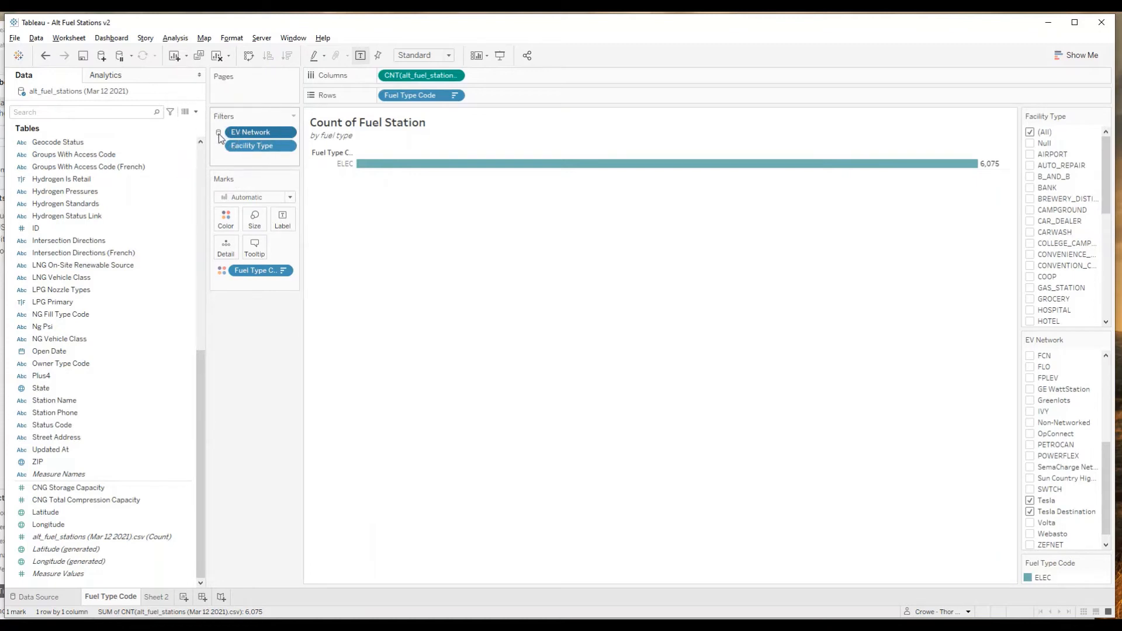
mouse_move(220, 135)
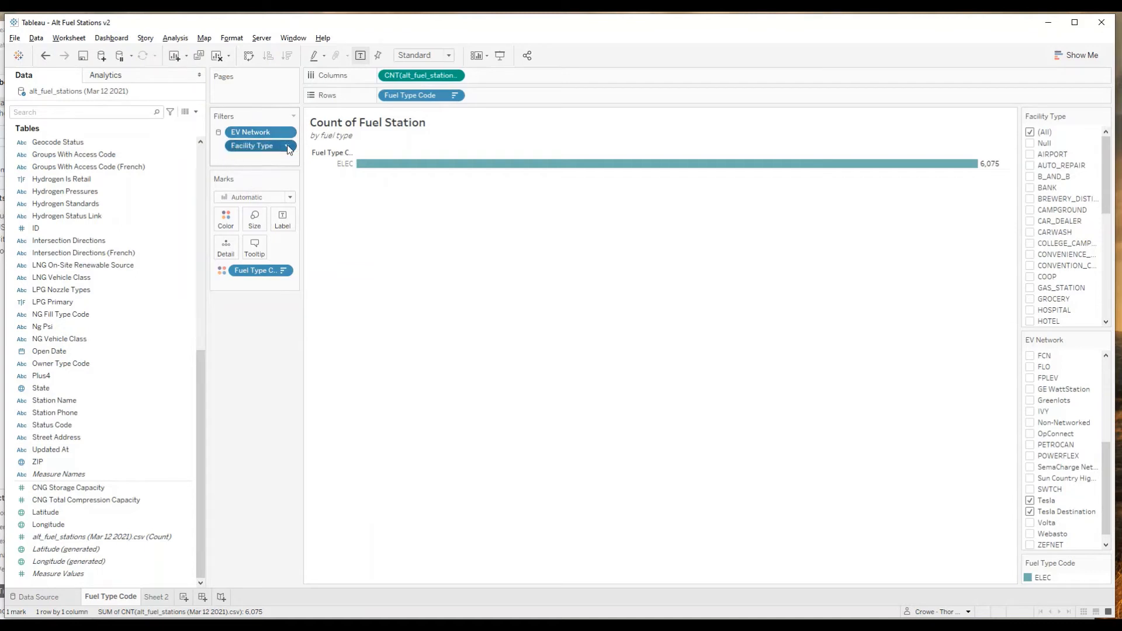
left_click(287, 146)
mouse_move(290, 217)
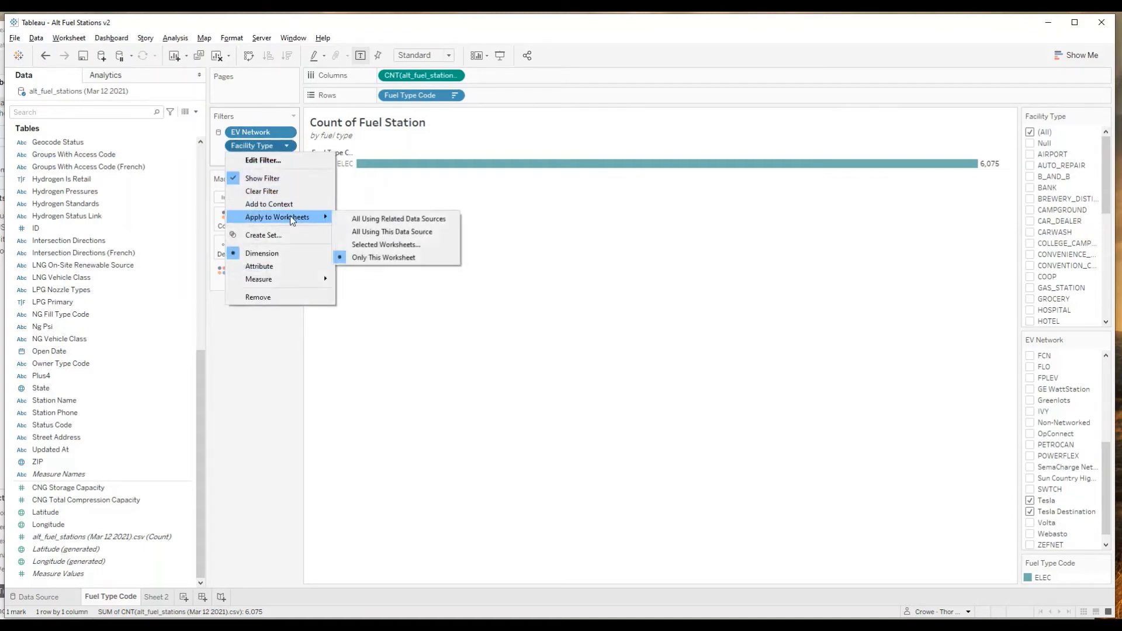
left_click(388, 232)
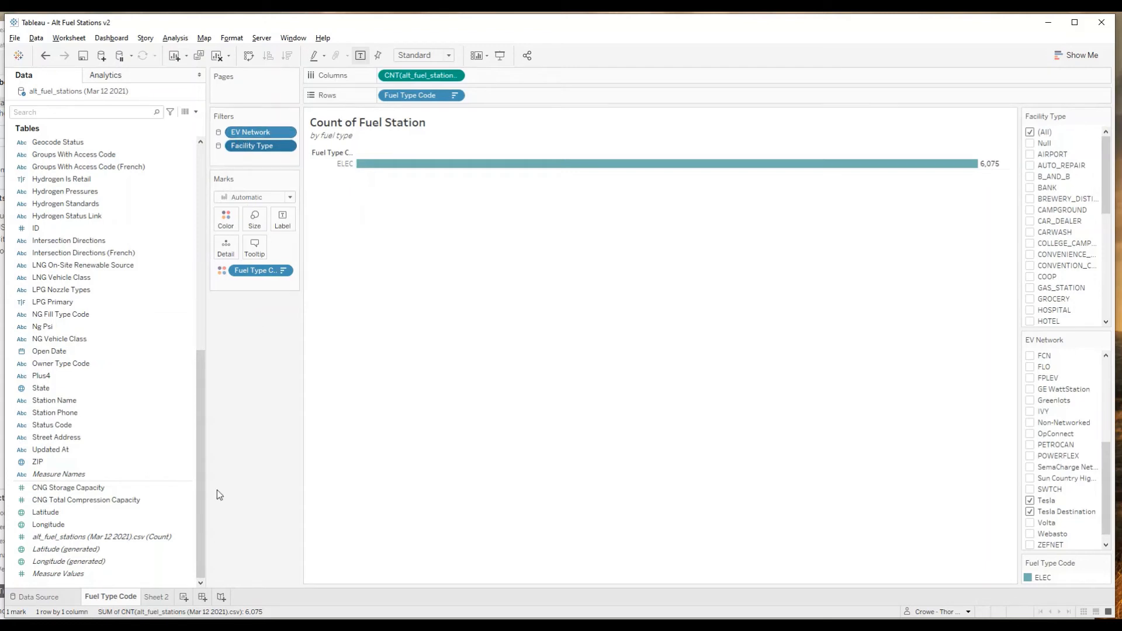
Step: Apply the map sheet's State and Country: US filters to all worksheets using this data source
left_click(165, 599)
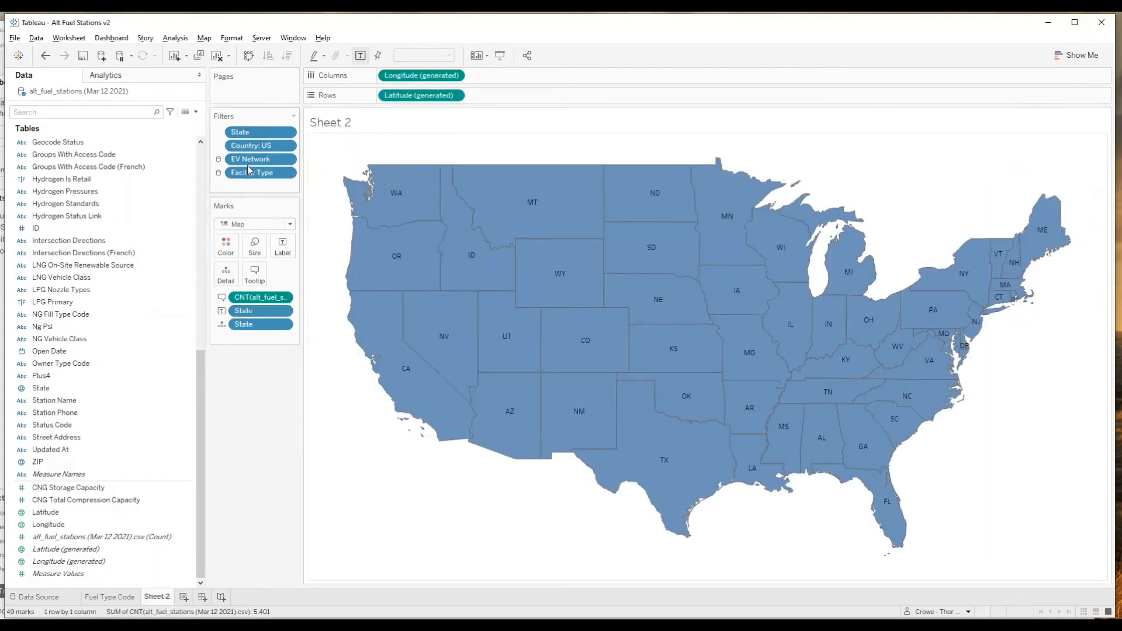
right_click(260, 136)
mouse_move(354, 209)
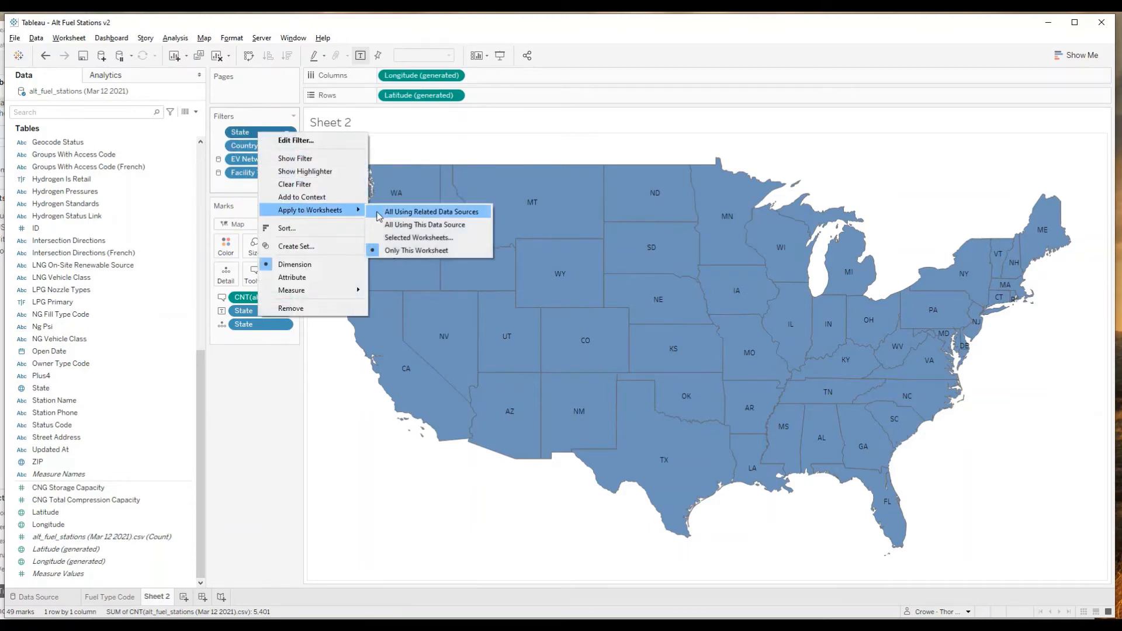
left_click(413, 225)
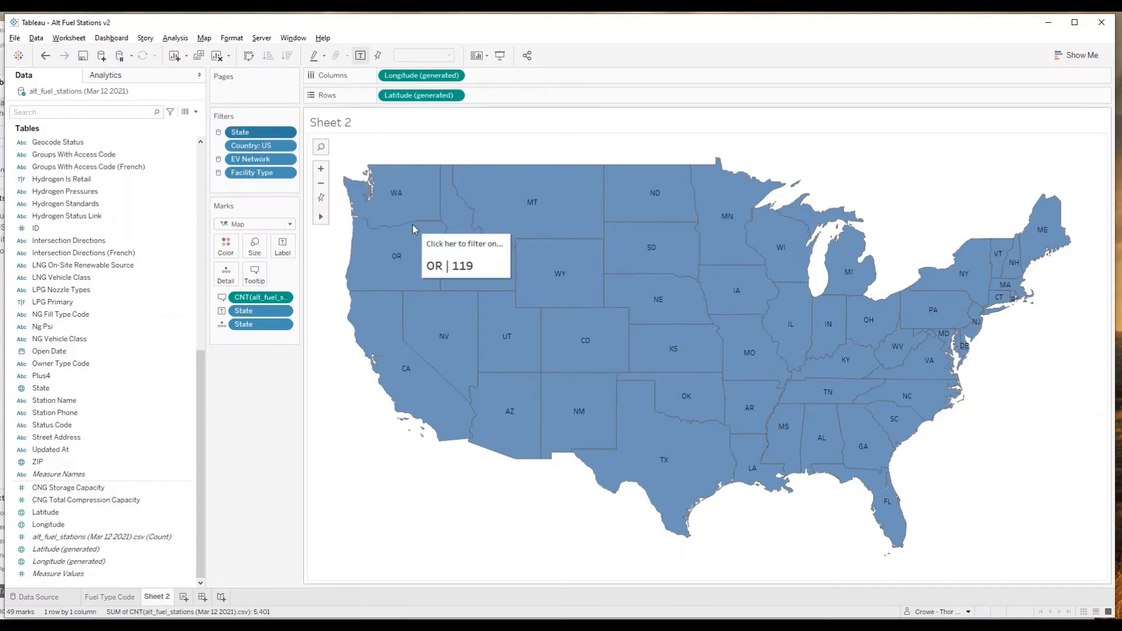
right_click(256, 148)
mouse_move(287, 215)
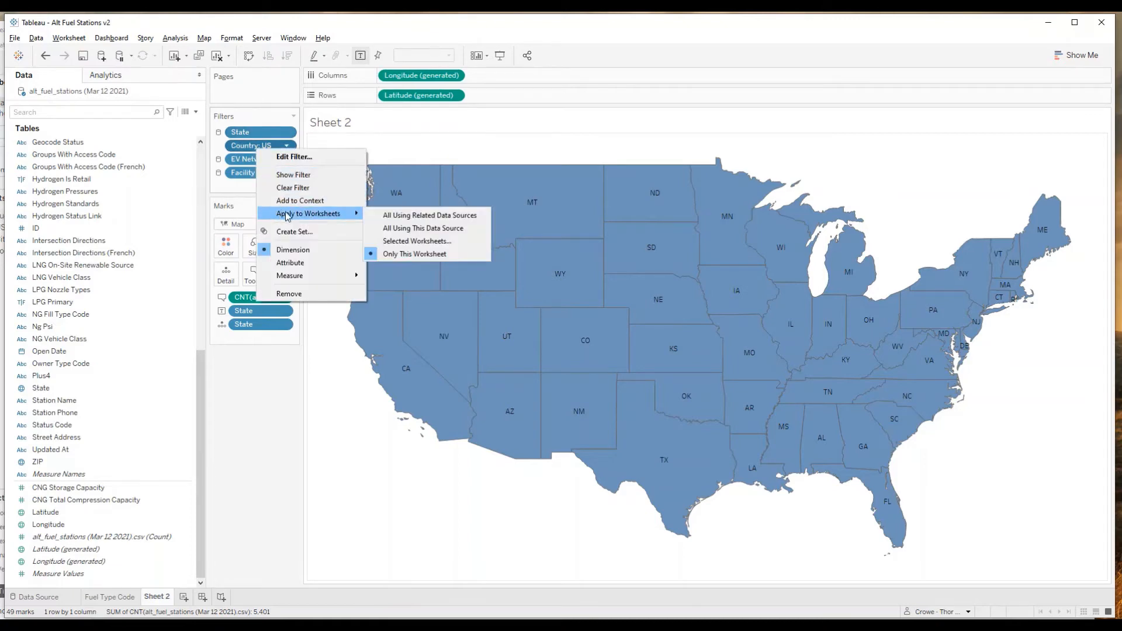
left_click(422, 228)
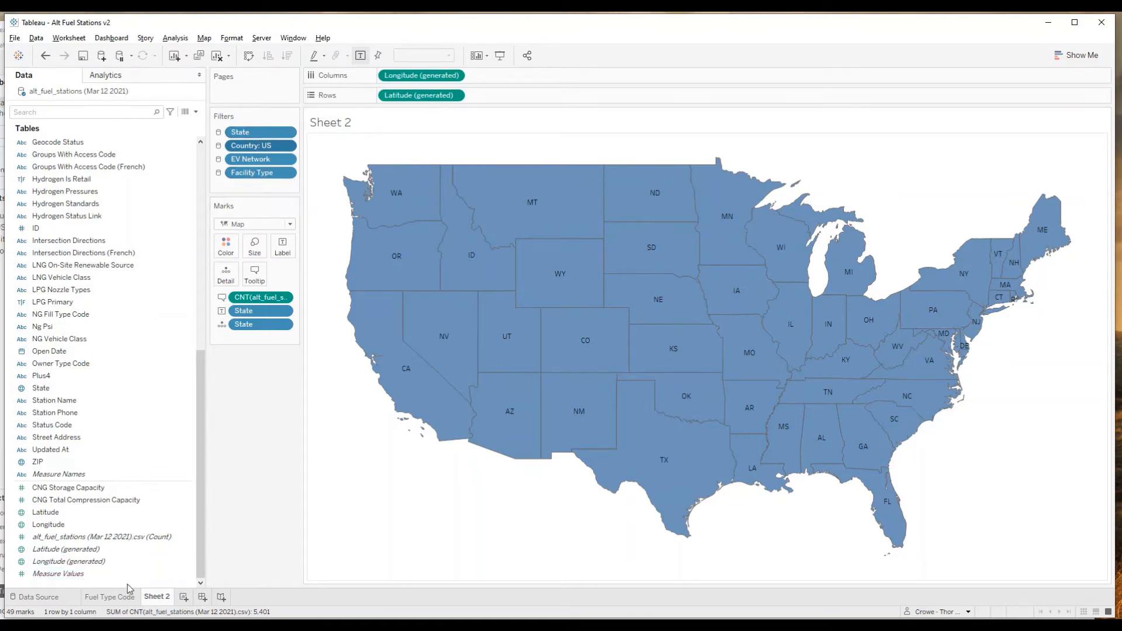
Step: Check that the Fuel Type Code sheet picked up the State and Country filters, and return to the map sheet
left_click(117, 598)
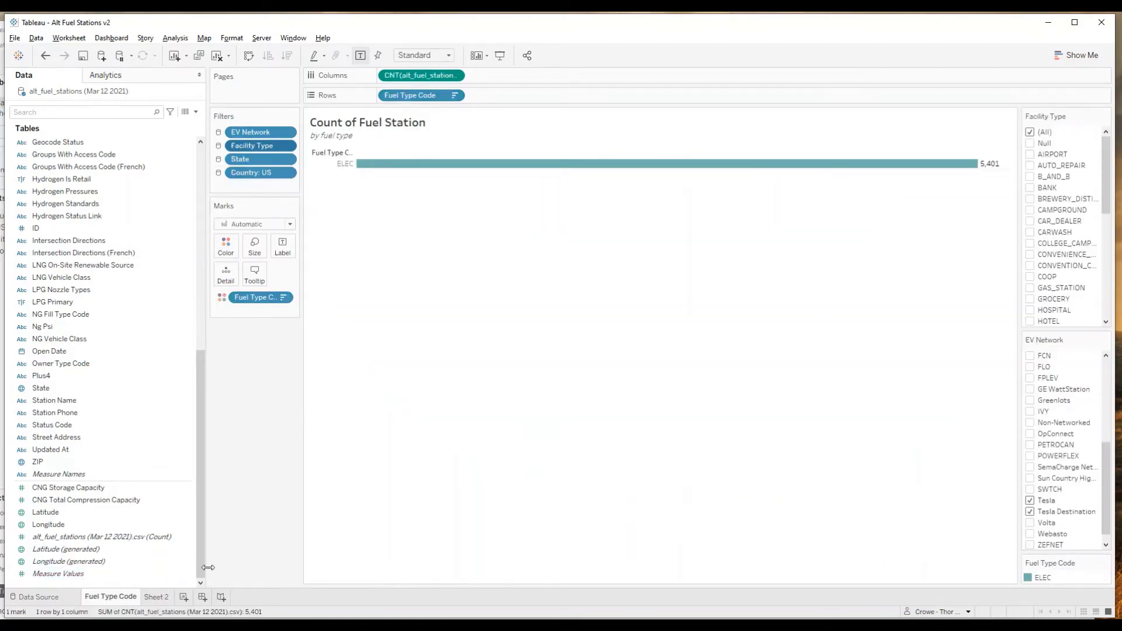
left_click(159, 597)
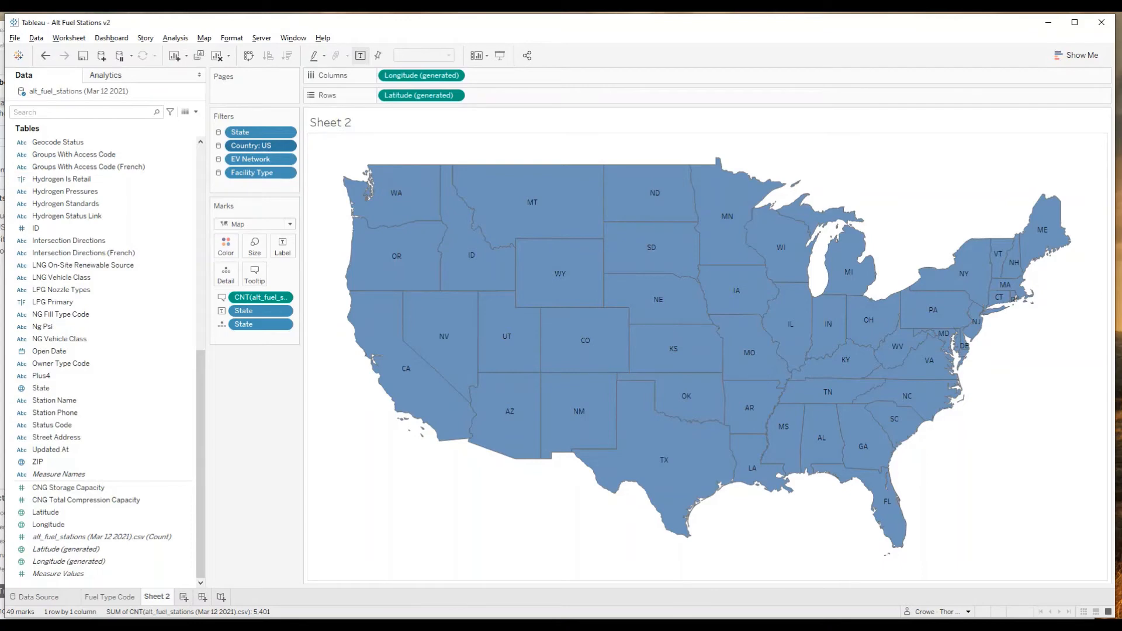
mouse_move(739, 352)
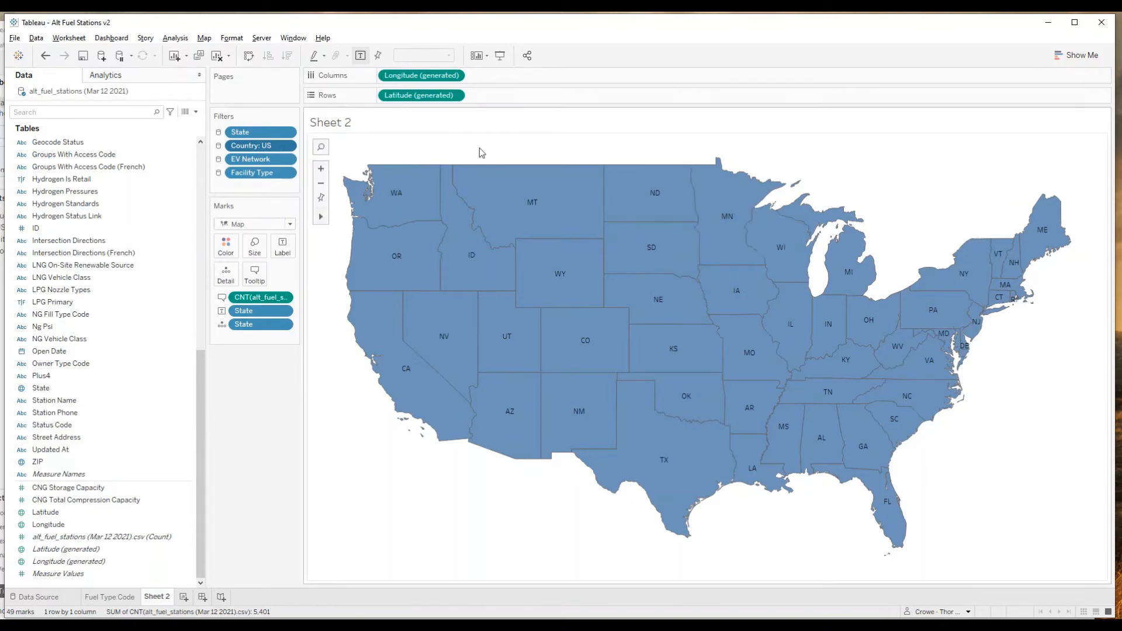
Step: Replace the map's sheet-name title with "Select the states in which you will be travelling"
double_click(338, 127)
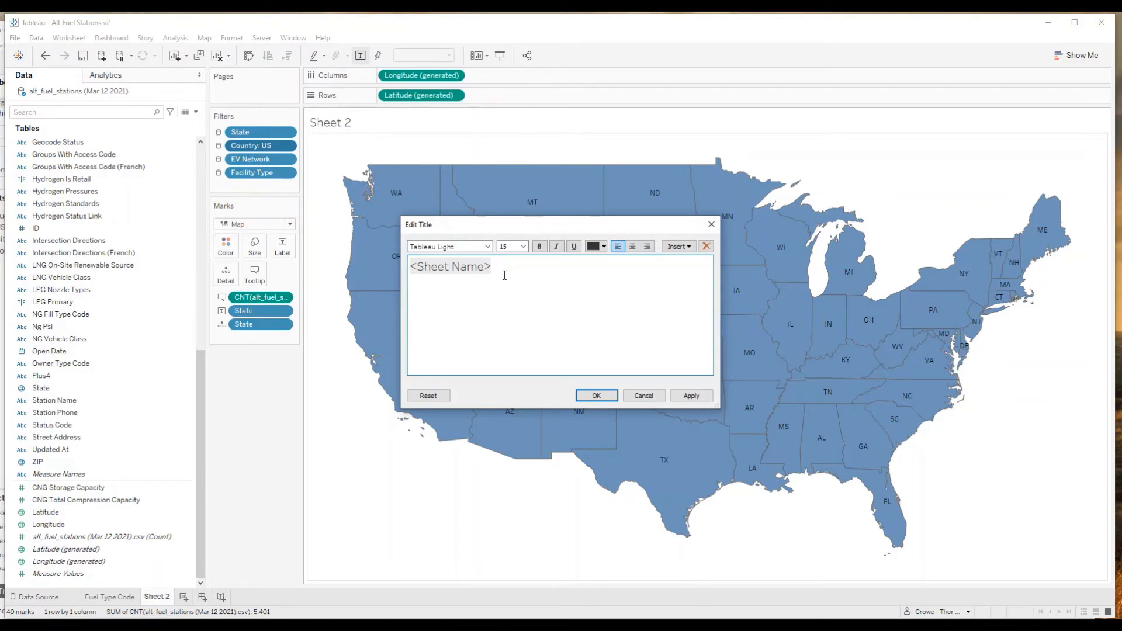
left_click_drag(504, 275, 374, 257)
type("S")
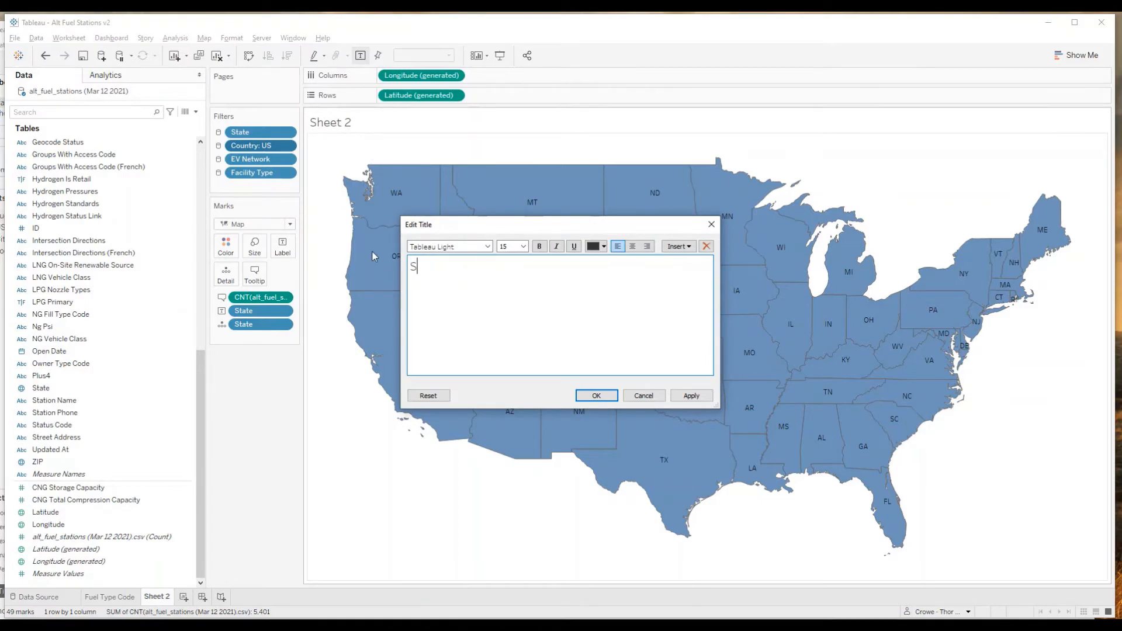
type("elect the states in")
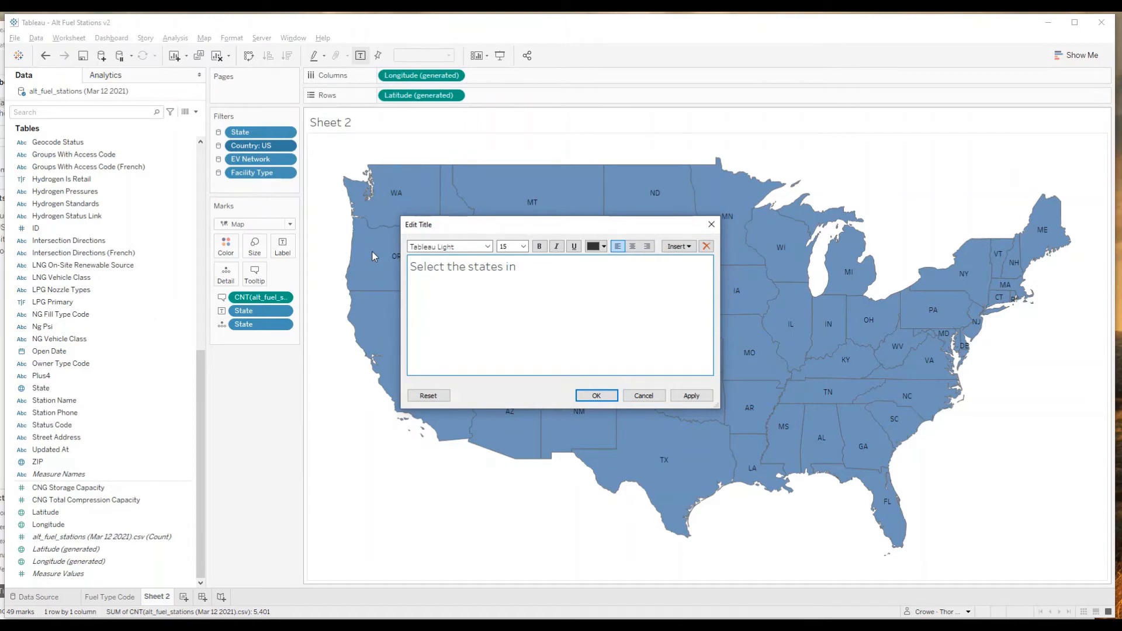
type(" u which you will be travelli")
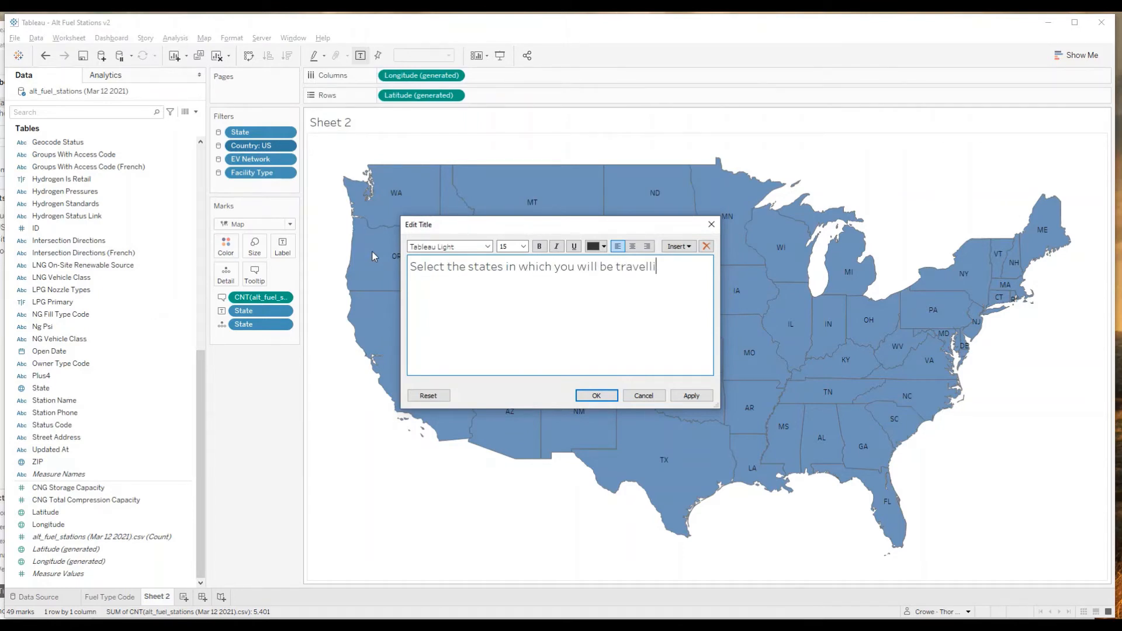
type("ng")
left_click_drag(698, 273, 410, 264)
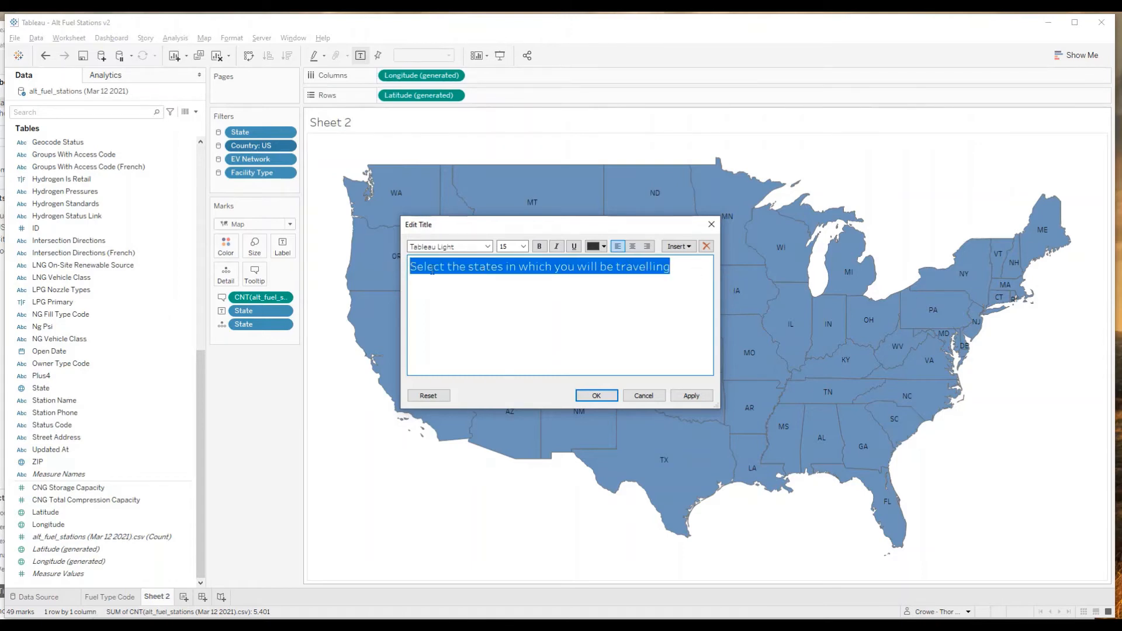
left_click(596, 395)
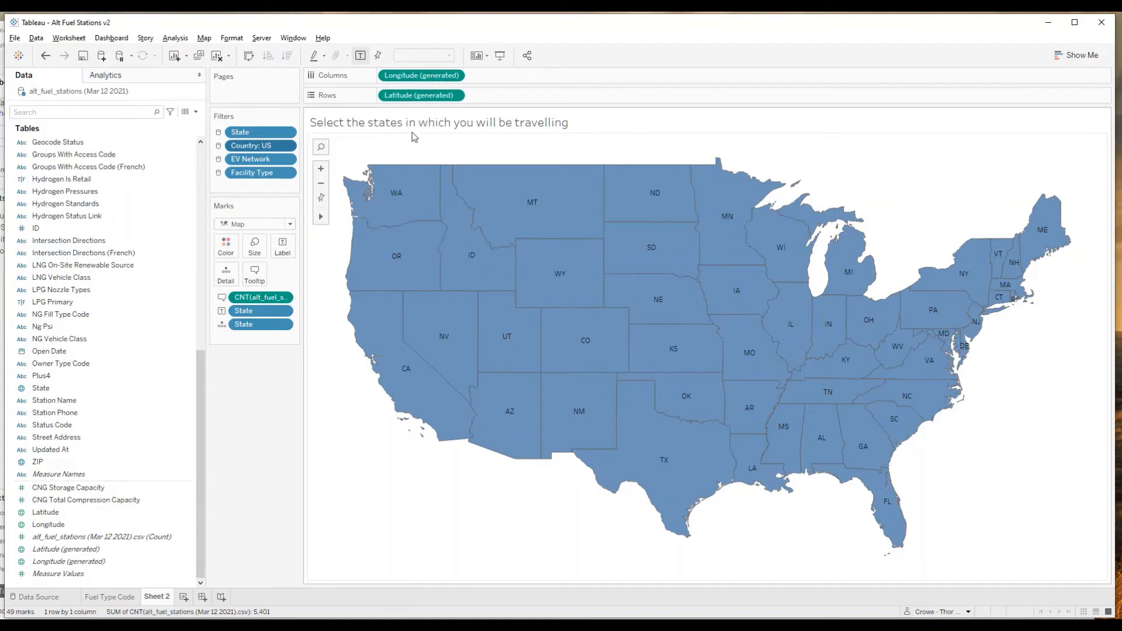
Step: Rename the map worksheet from Sheet 2 to US
double_click(157, 599)
type("US")
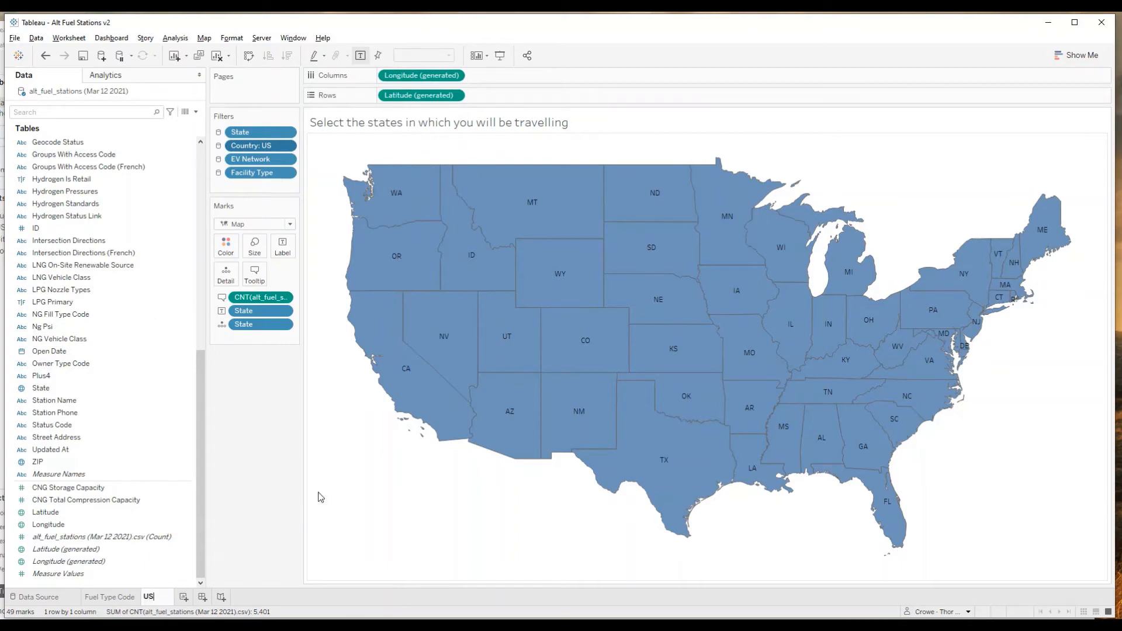
key("Return")
Step: Compare the map's title with the Fuel Type Code sheet's title, and make the map's title text bold
left_click(111, 596)
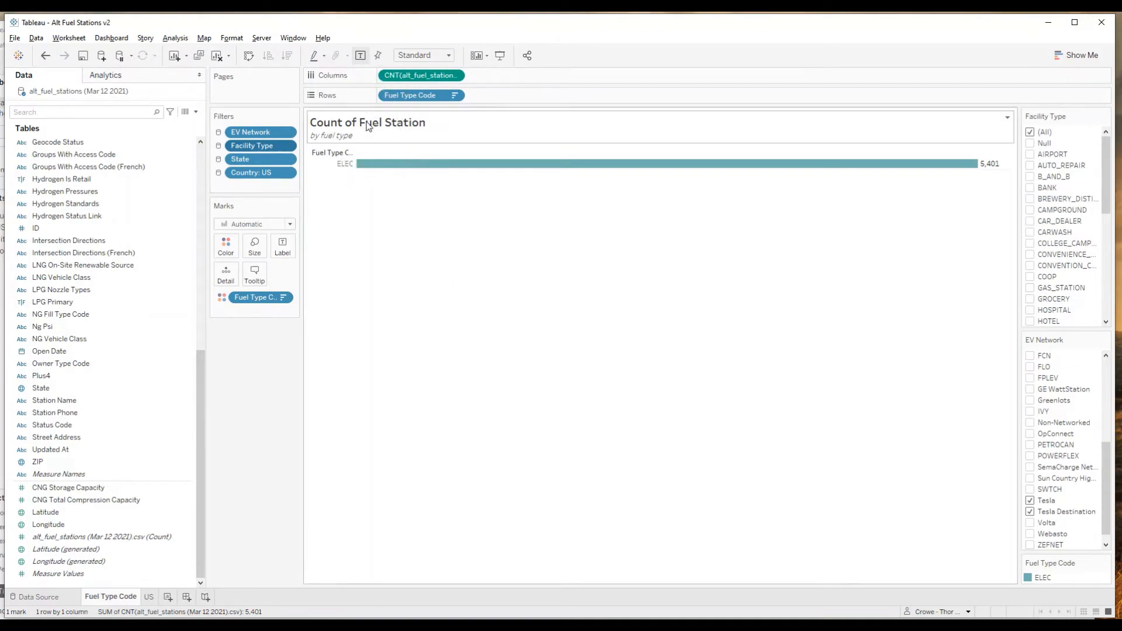
left_click(150, 596)
left_click(444, 121)
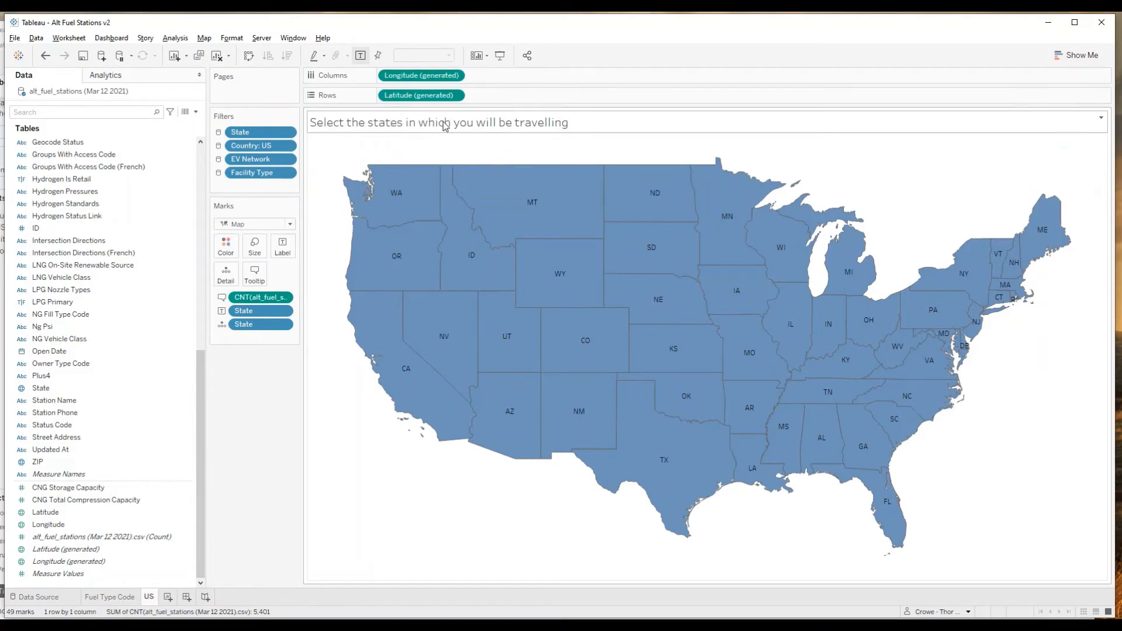
left_click(384, 128)
double_click(386, 127)
left_click_drag(673, 270, 411, 245)
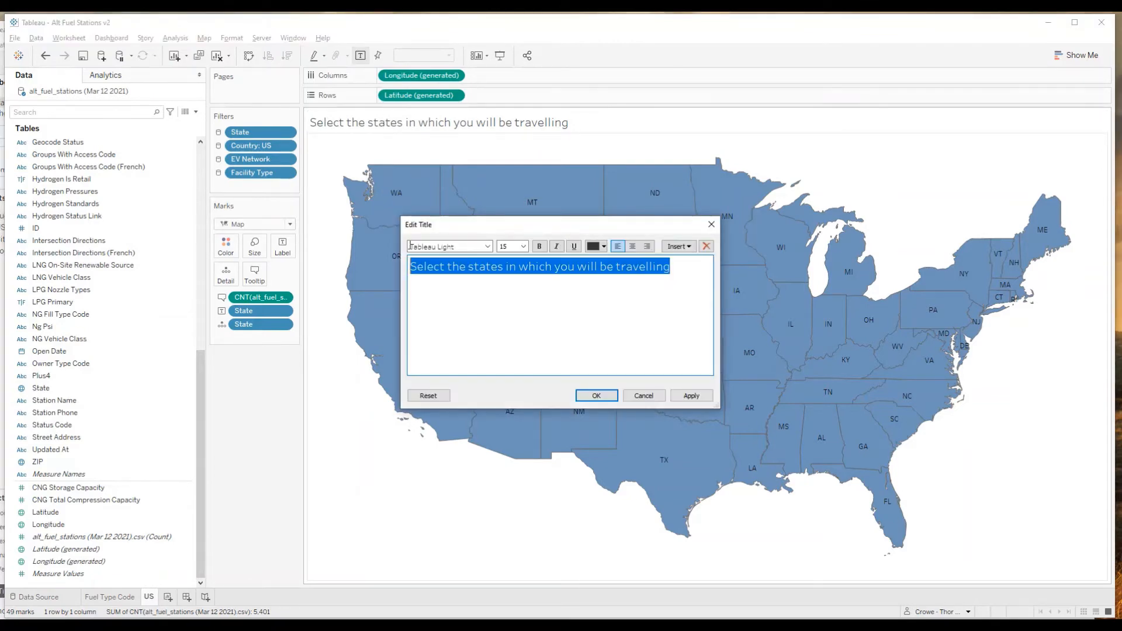
left_click(539, 247)
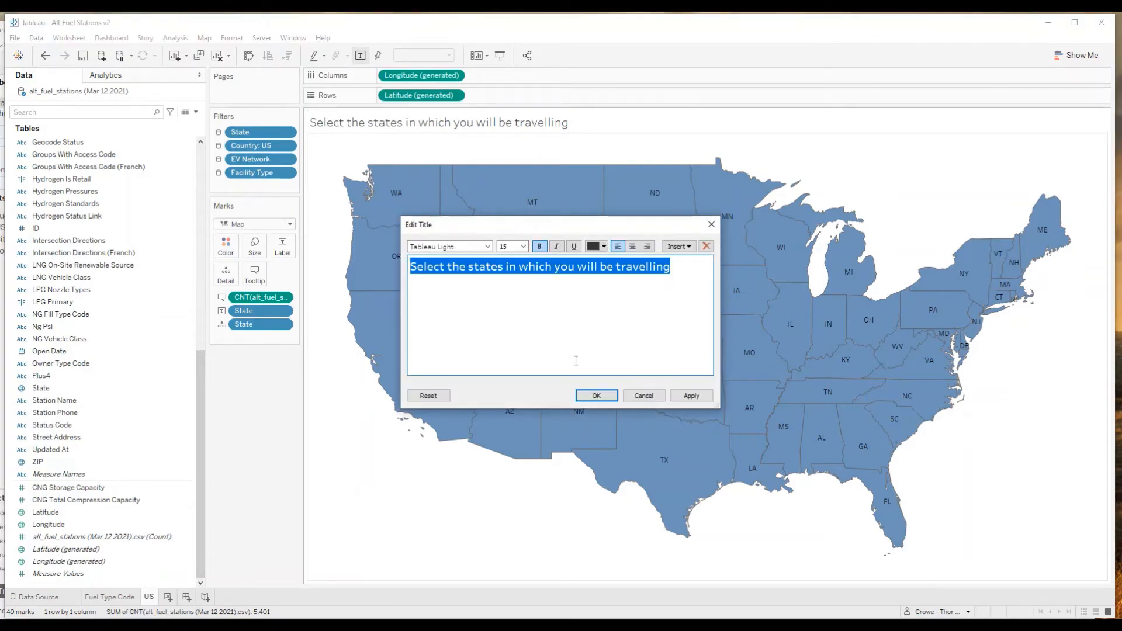
left_click(595, 396)
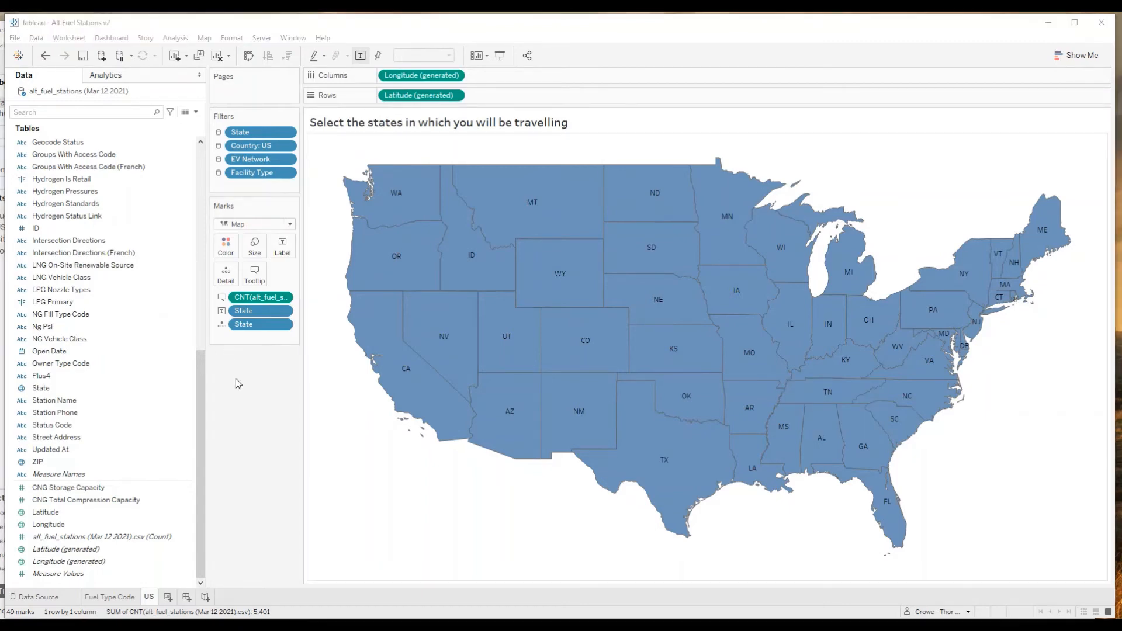
Step: Consult the by-city table in the finished Alt Fuel Stations dashboard, and create a new worksheet with City as rows
key("alt+Tab")
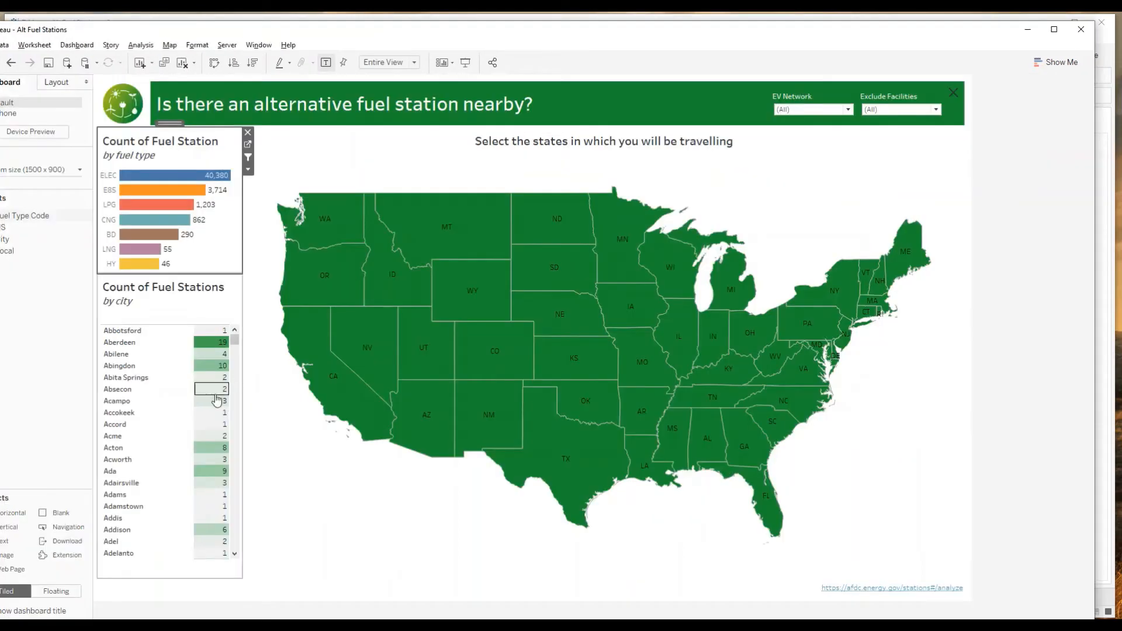
left_click(171, 310)
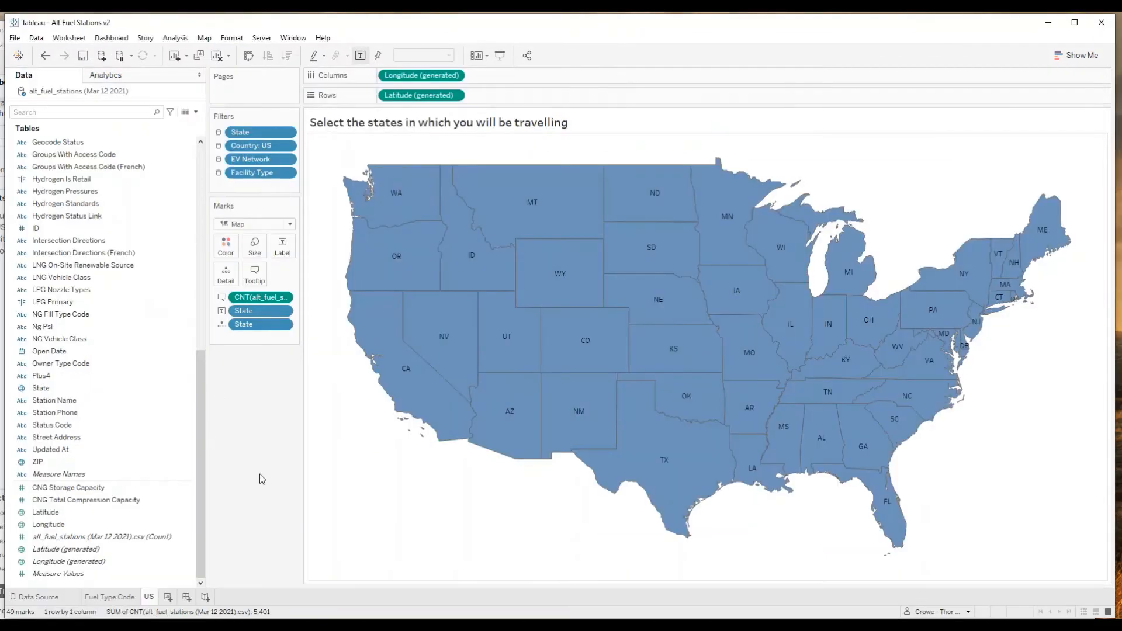
left_click(168, 597)
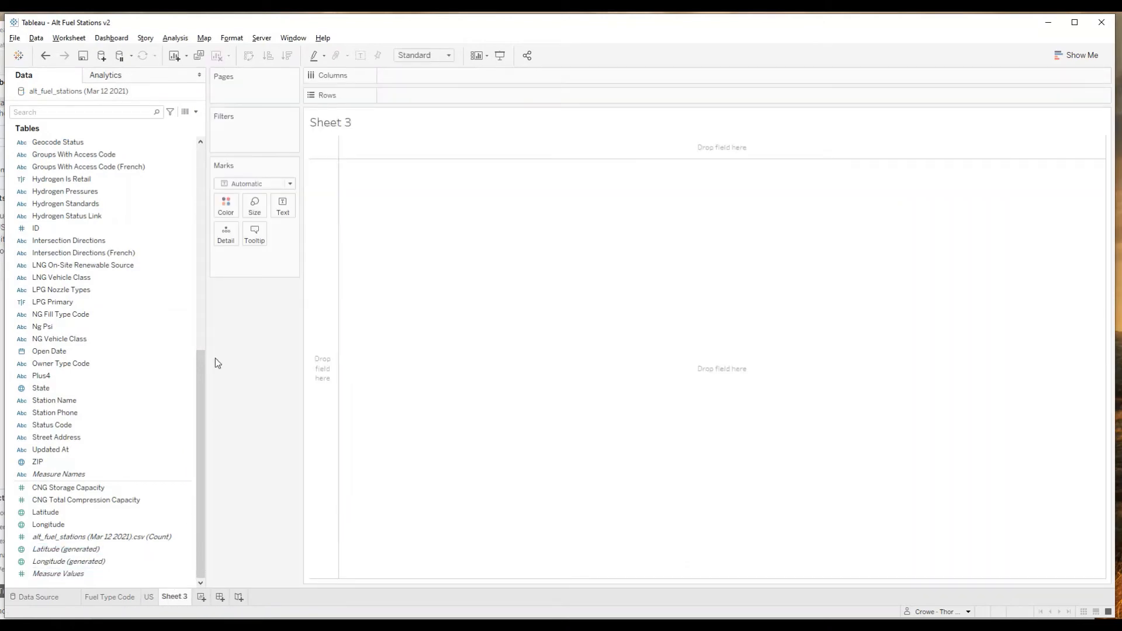
left_click(75, 316)
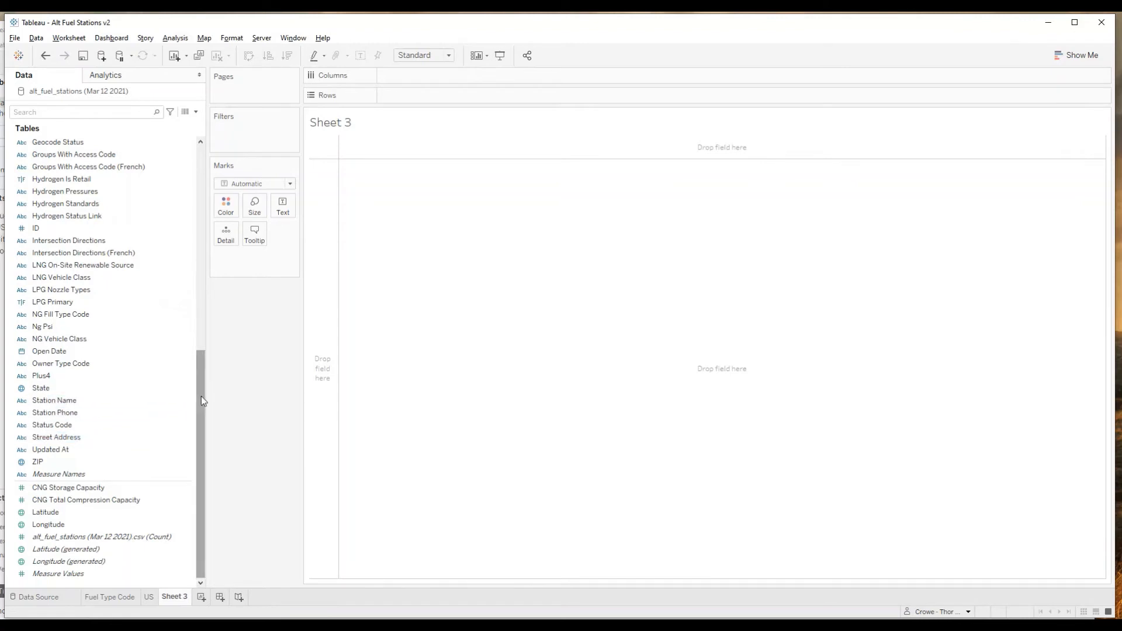
left_click_drag(201, 401, 177, 198)
left_click_drag(59, 227, 436, 98)
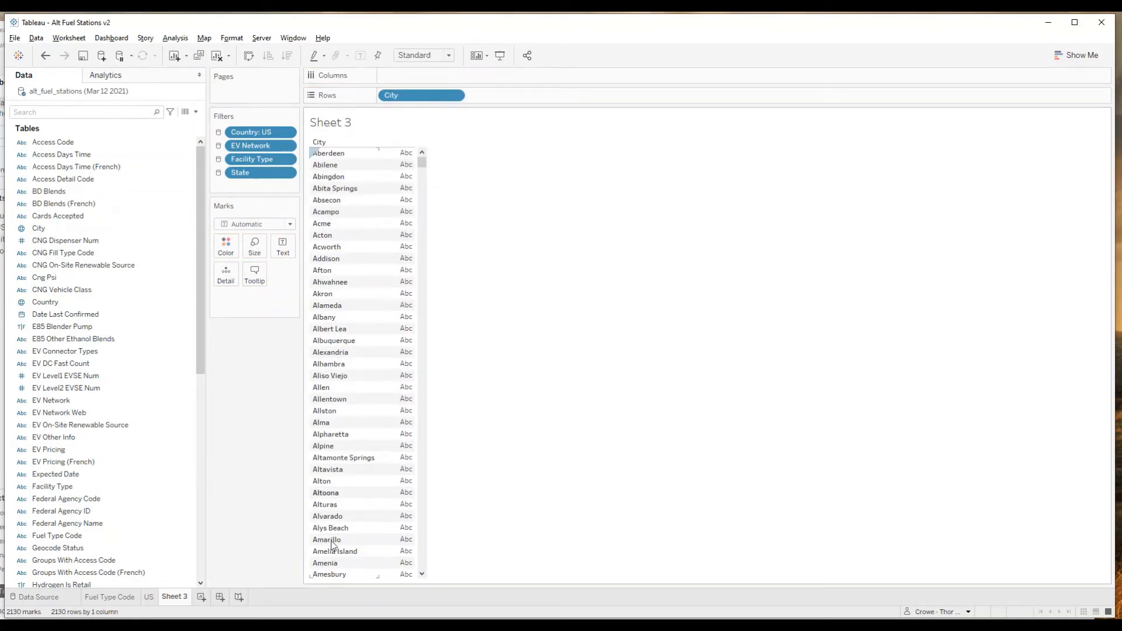
Step: Add the alt_fuel_stations count as columns to chart the number of stations per city, and look through the bars
left_click_drag(205, 361, 208, 571)
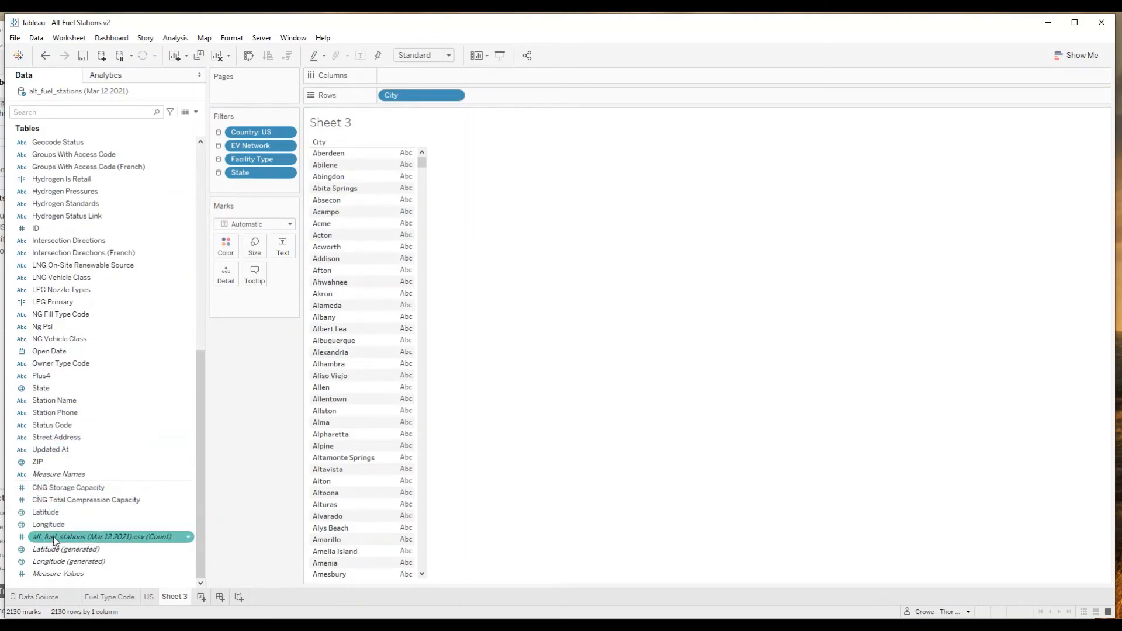
left_click_drag(52, 538, 425, 78)
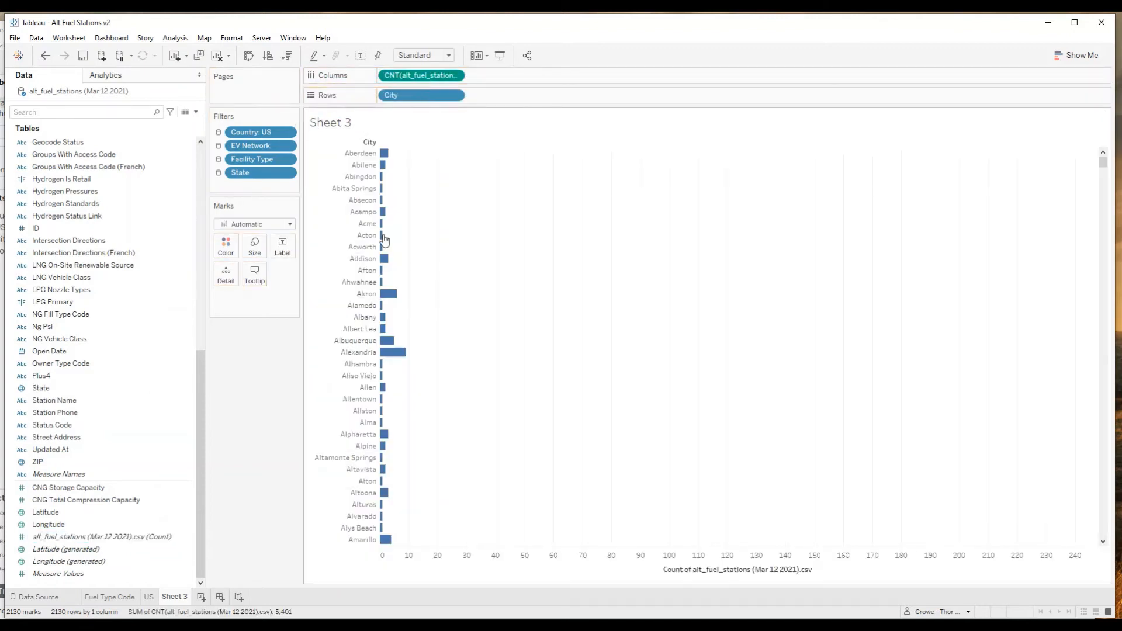
scroll(381, 258, "down", 5)
scroll(381, 259, "down", 15)
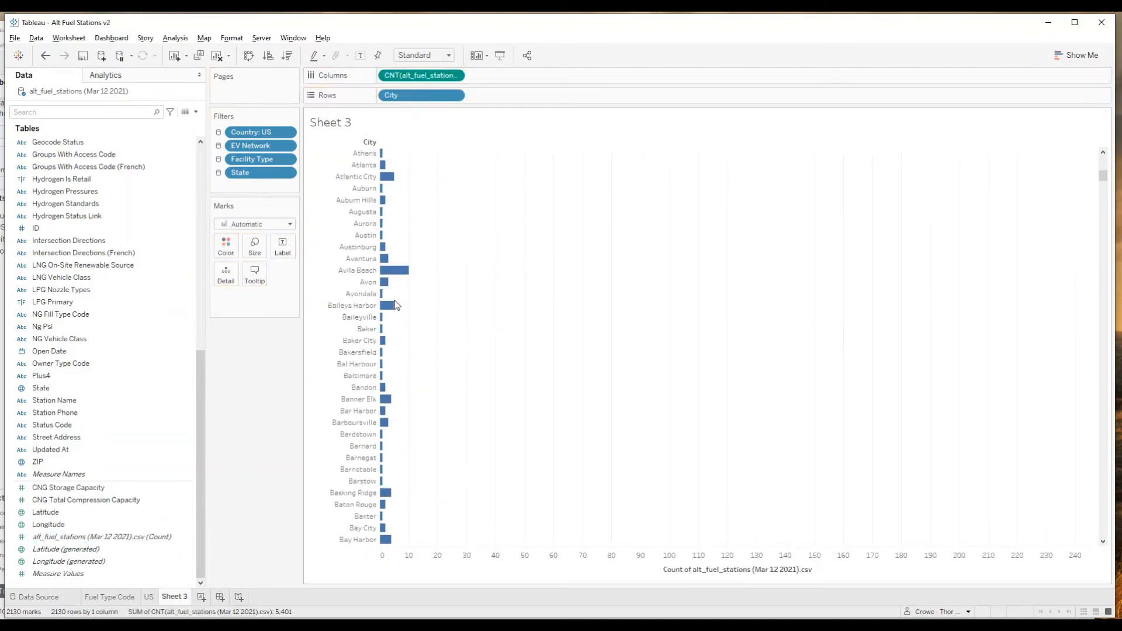
Step: Try the station counts by city as a pie chart and a treemap, and settle on a highlight table
left_click(1072, 56)
left_click(1072, 57)
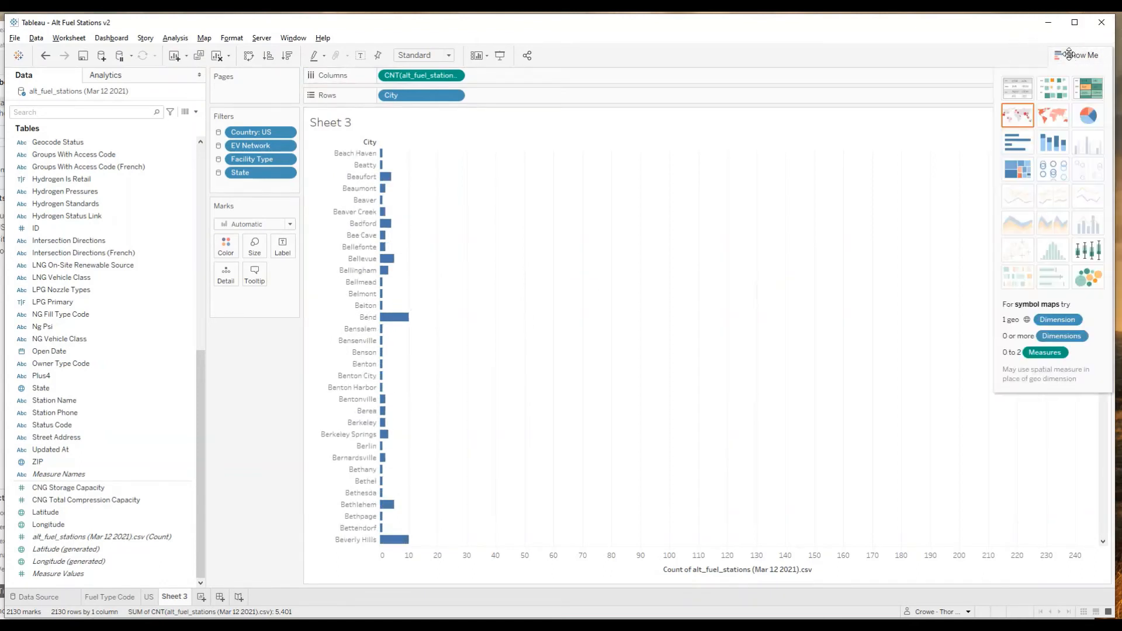
left_click(1090, 88)
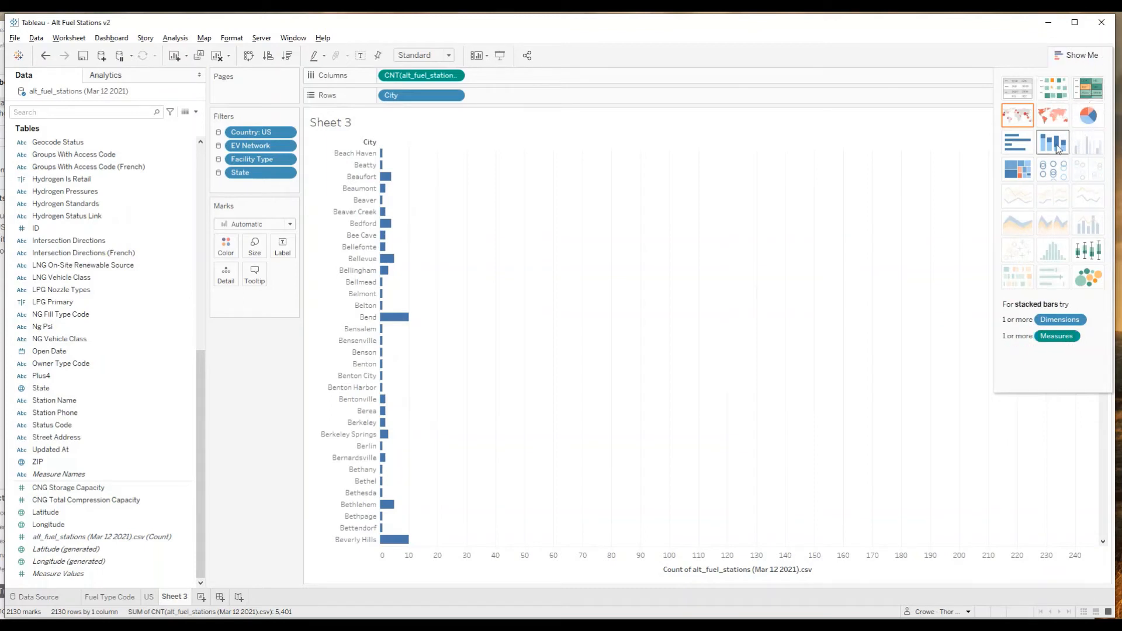
left_click(1093, 121)
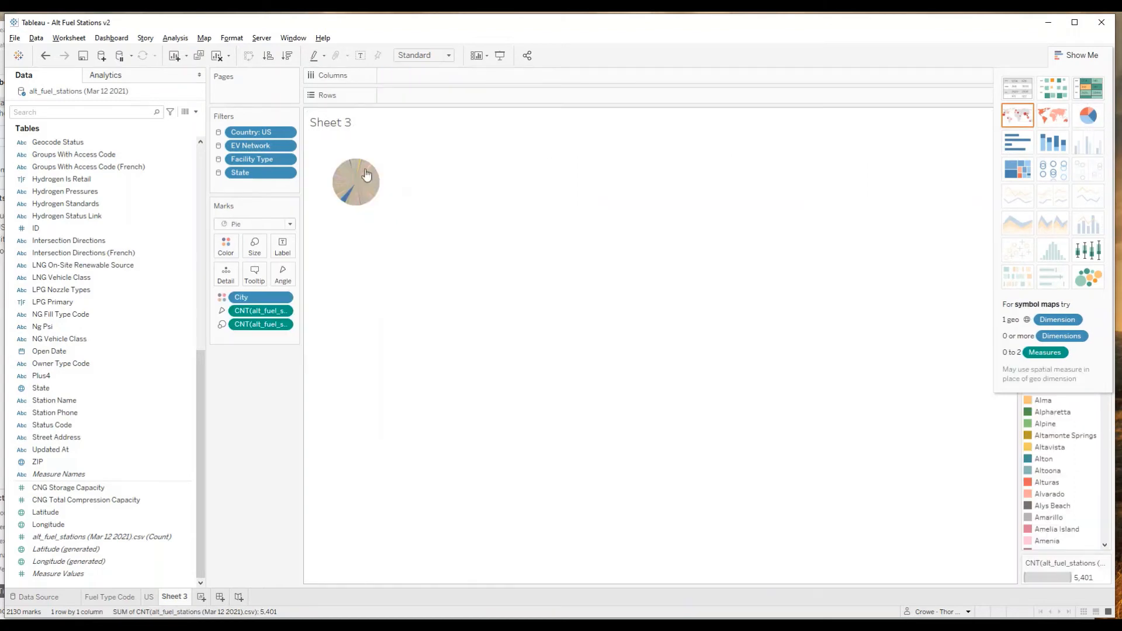
mouse_move(358, 193)
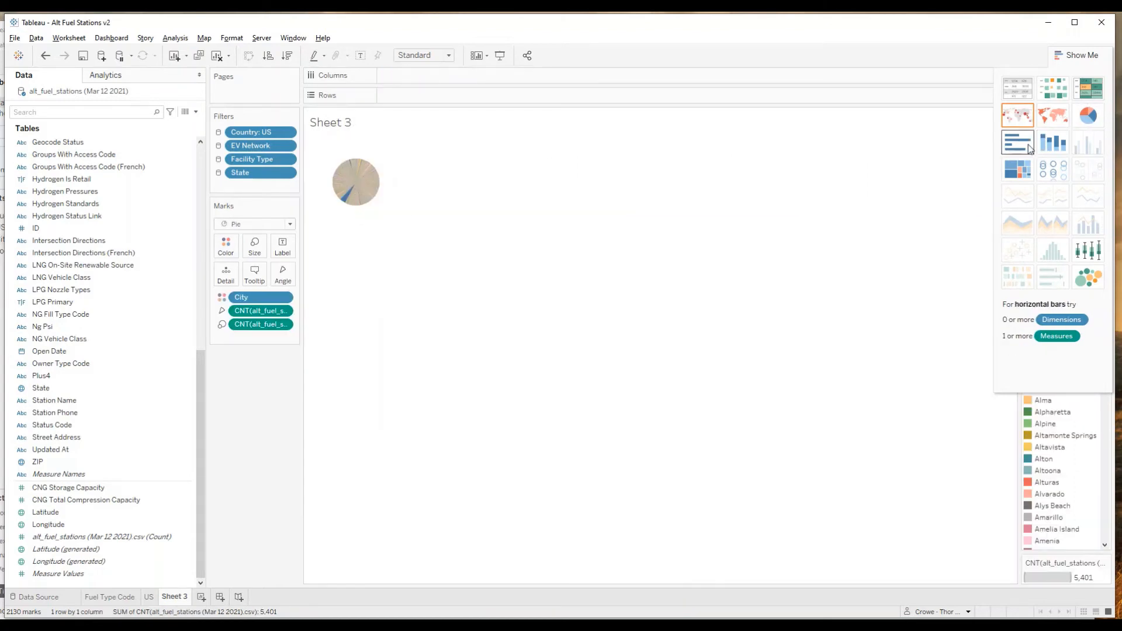
left_click(1014, 170)
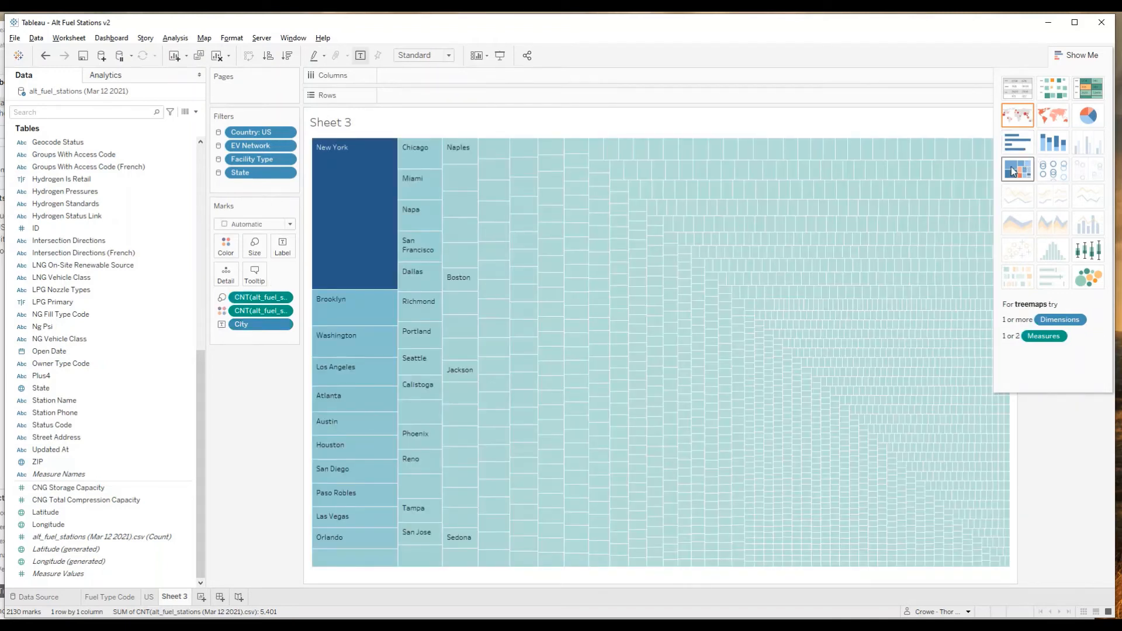
mouse_move(369, 213)
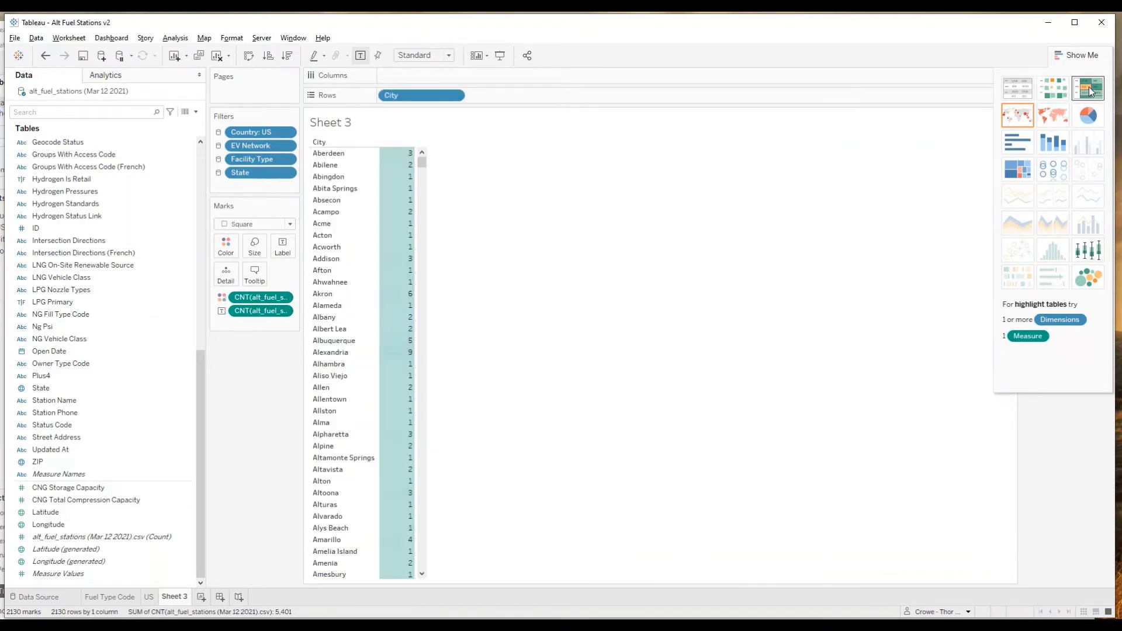
left_click(1086, 57)
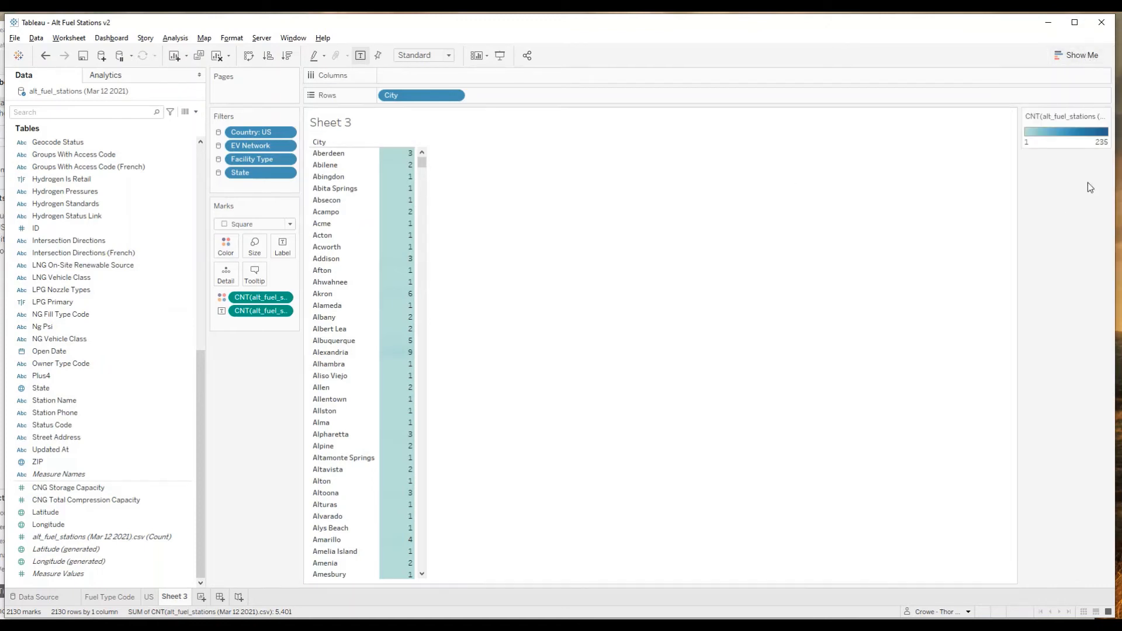
Step: Set the end of the station count colour range to 25, keeping the Automatic palette, and review the recoloured cities
left_click(1062, 122)
left_click_drag(420, 164, 427, 230)
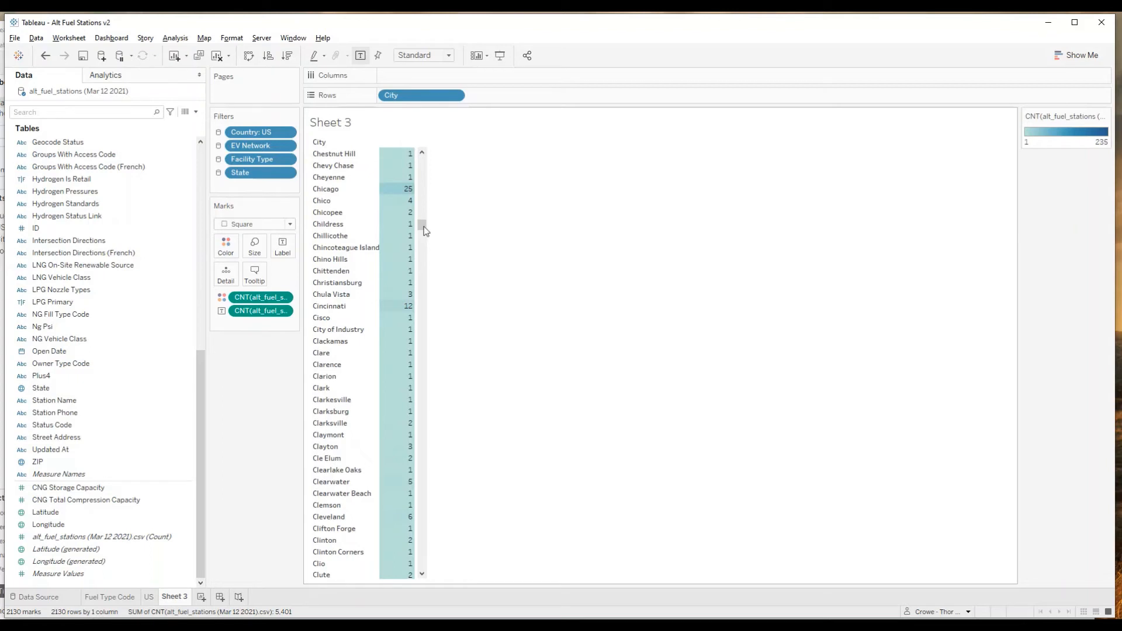
left_click(1098, 144)
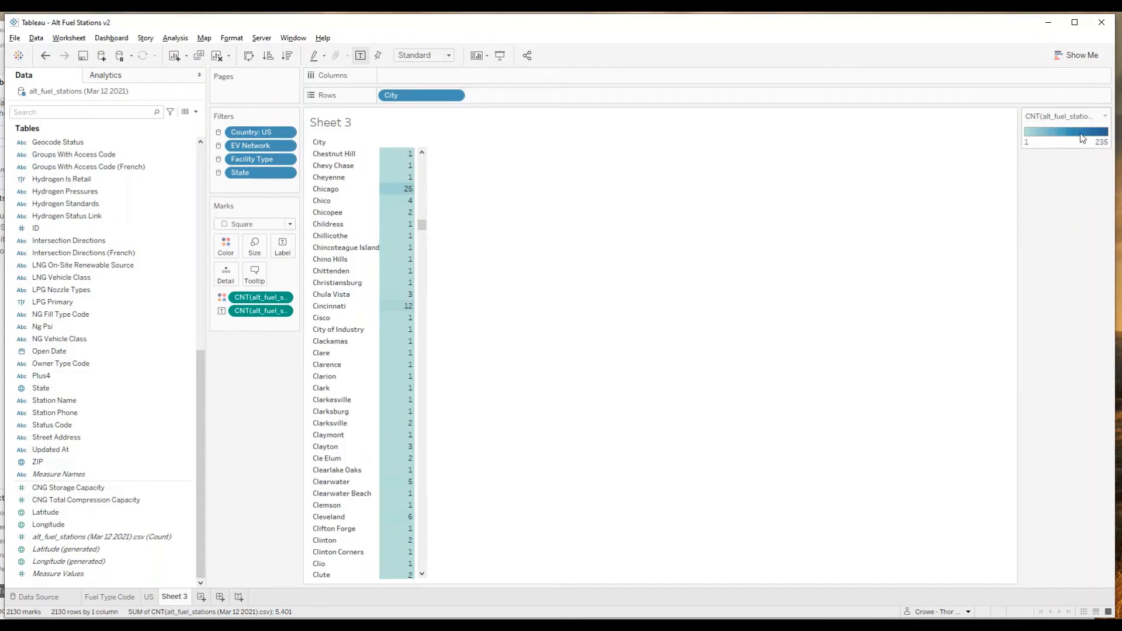
double_click(1074, 136)
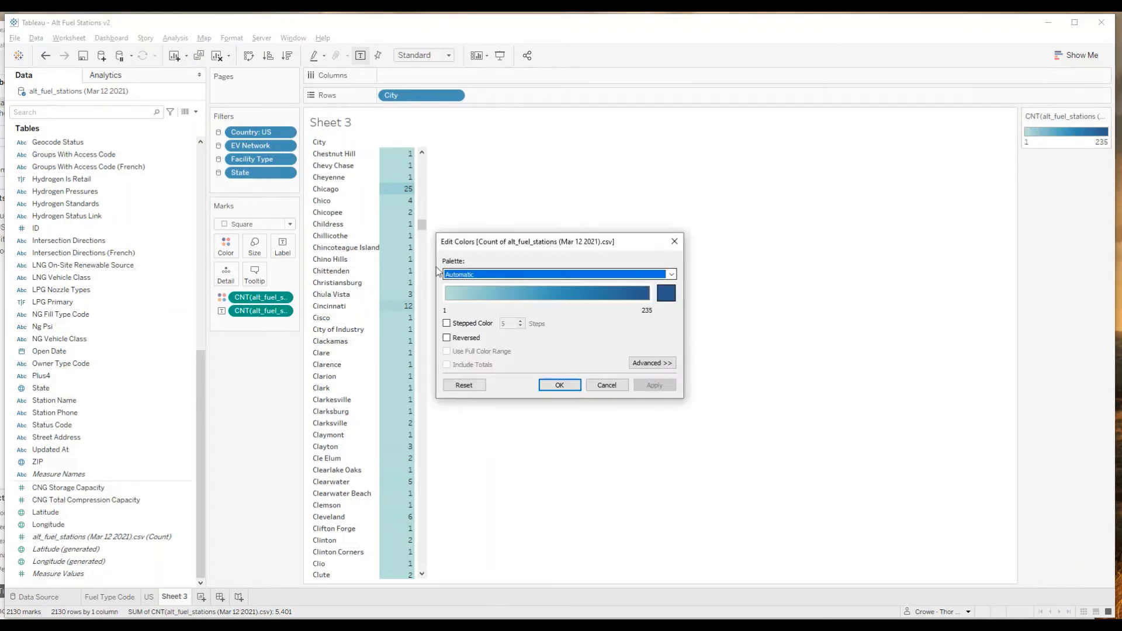
left_click(467, 276)
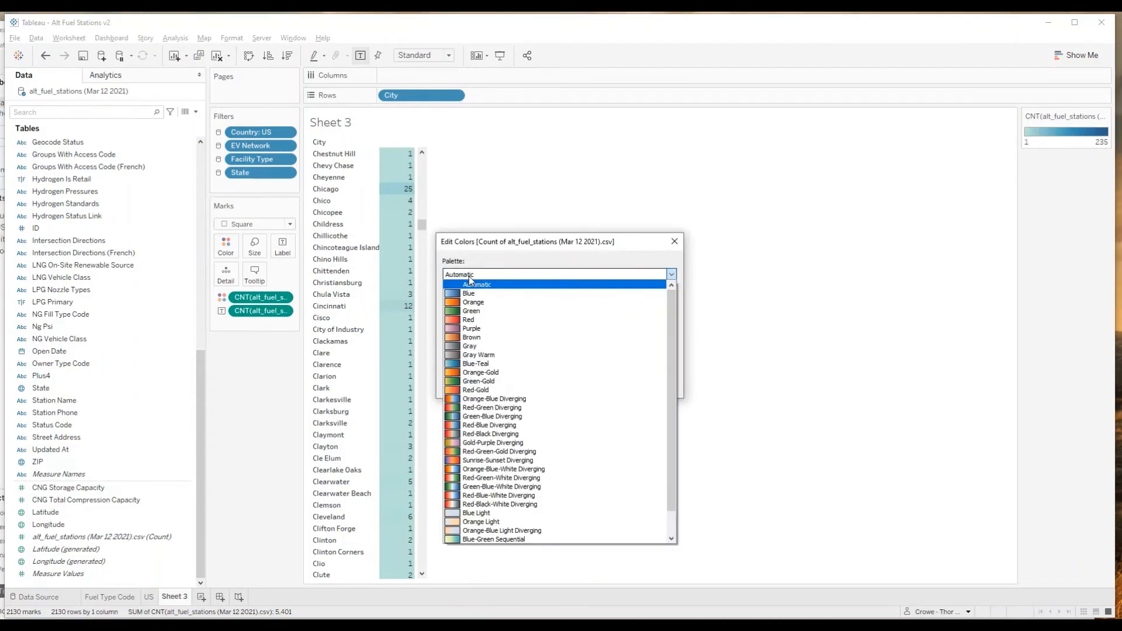
left_click(486, 267)
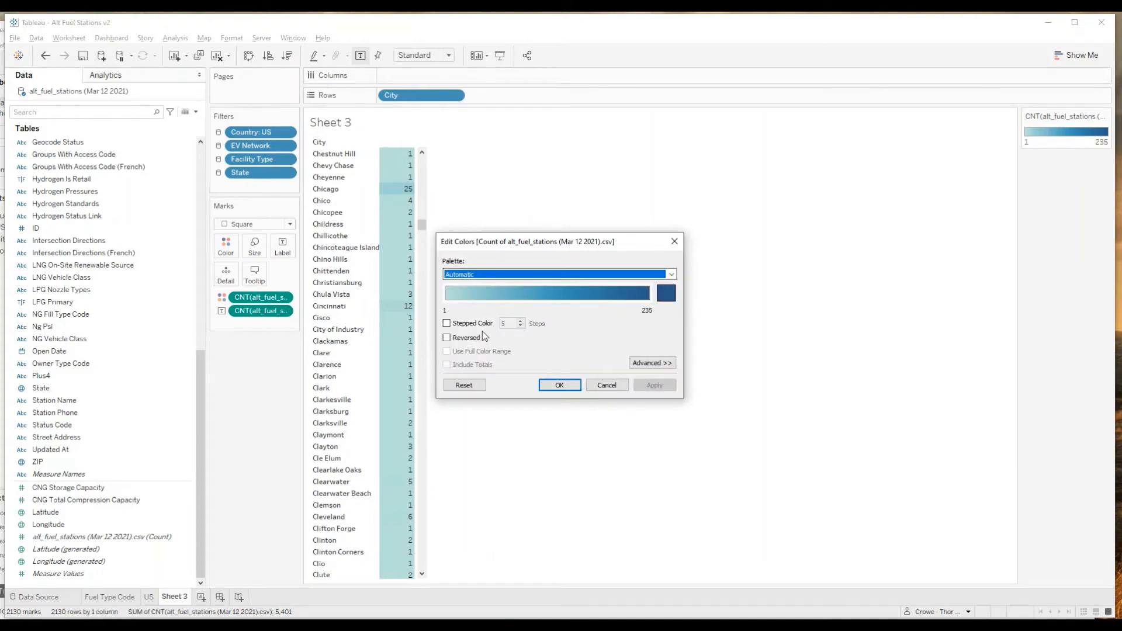
left_click(641, 365)
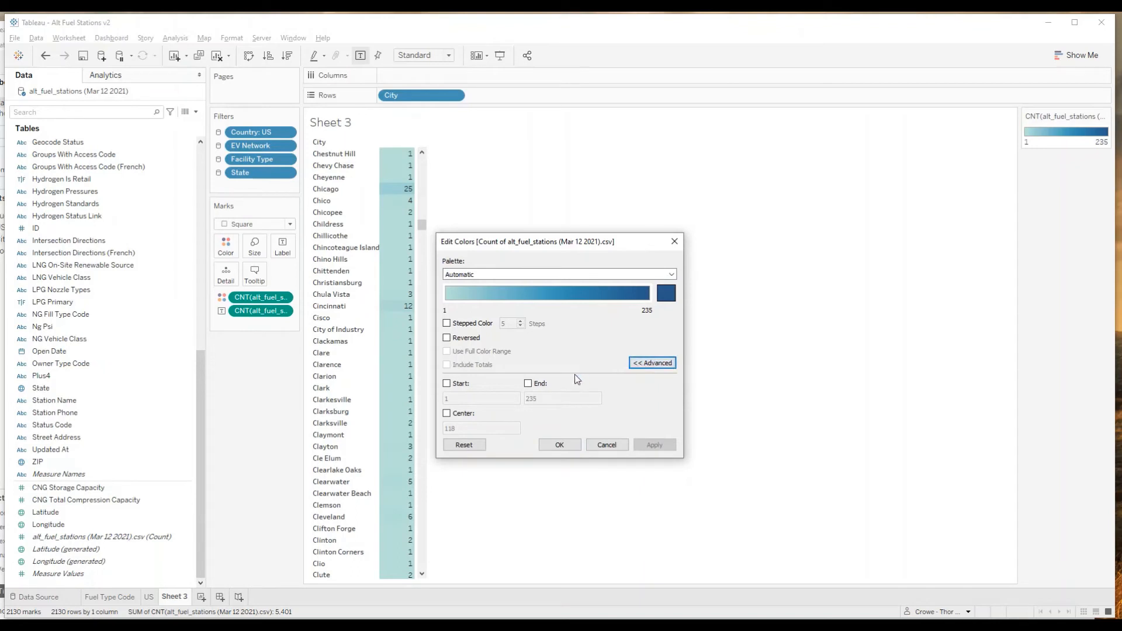
left_click(528, 384)
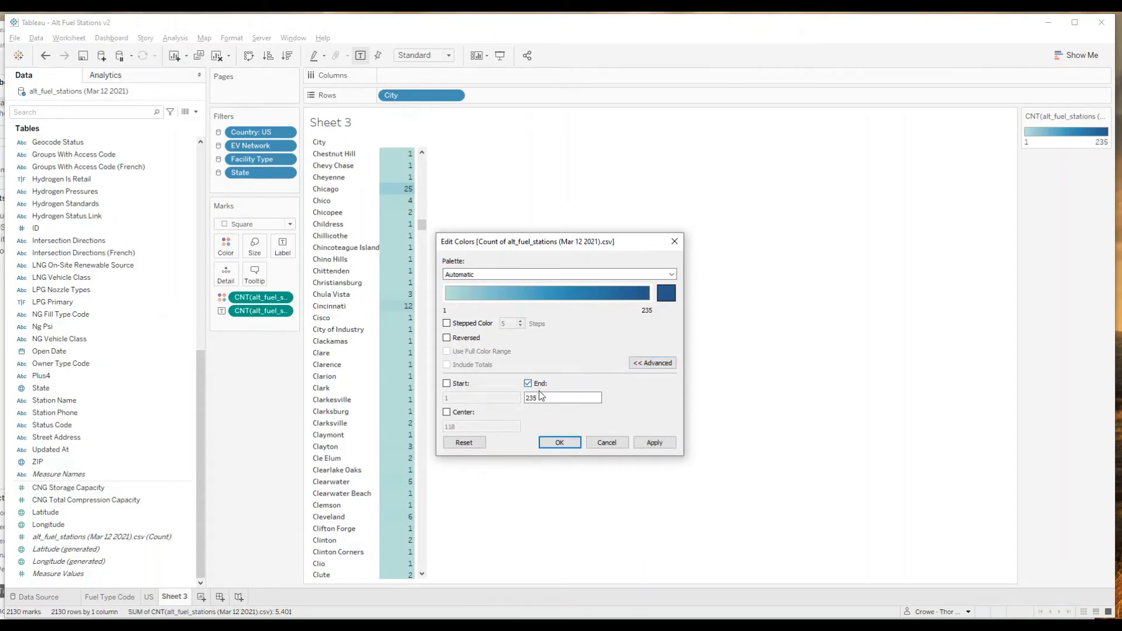
type("25")
left_click(560, 442)
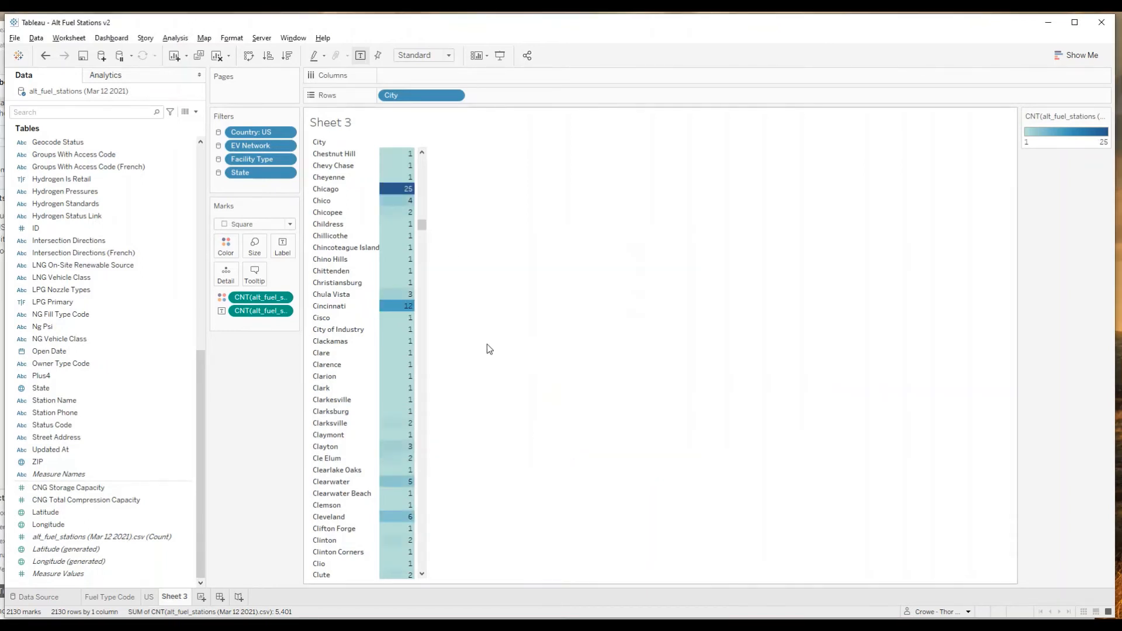
left_click_drag(421, 226, 413, 160)
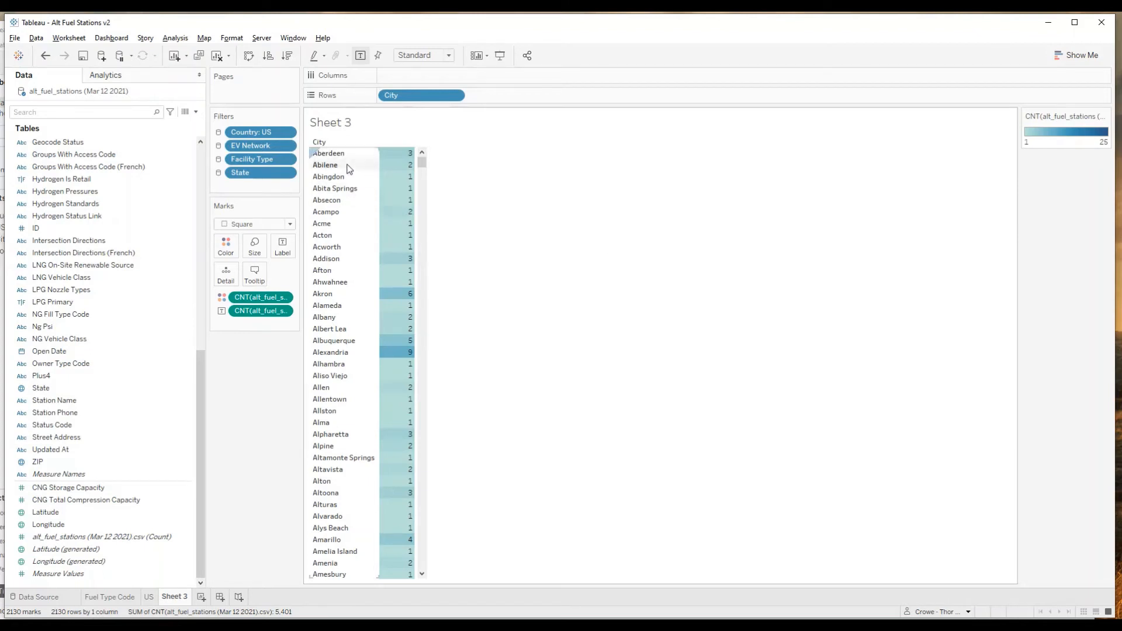
Step: Highlight the Acme and Akron rows in turn to examine their station counts, and clear the selection
left_click(331, 225)
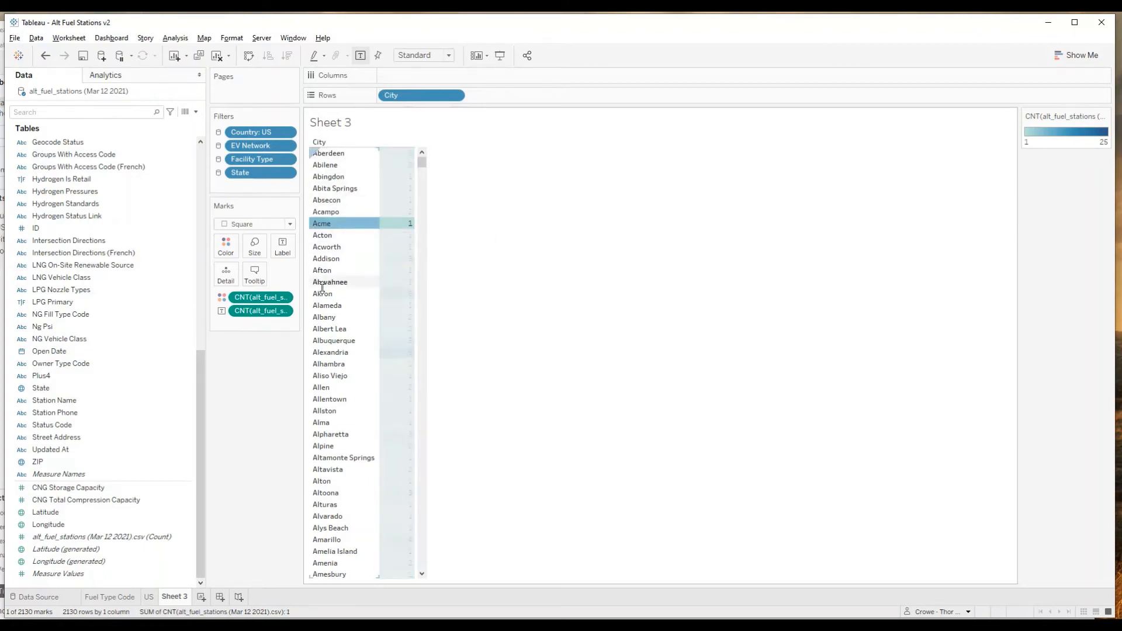
left_click(350, 294)
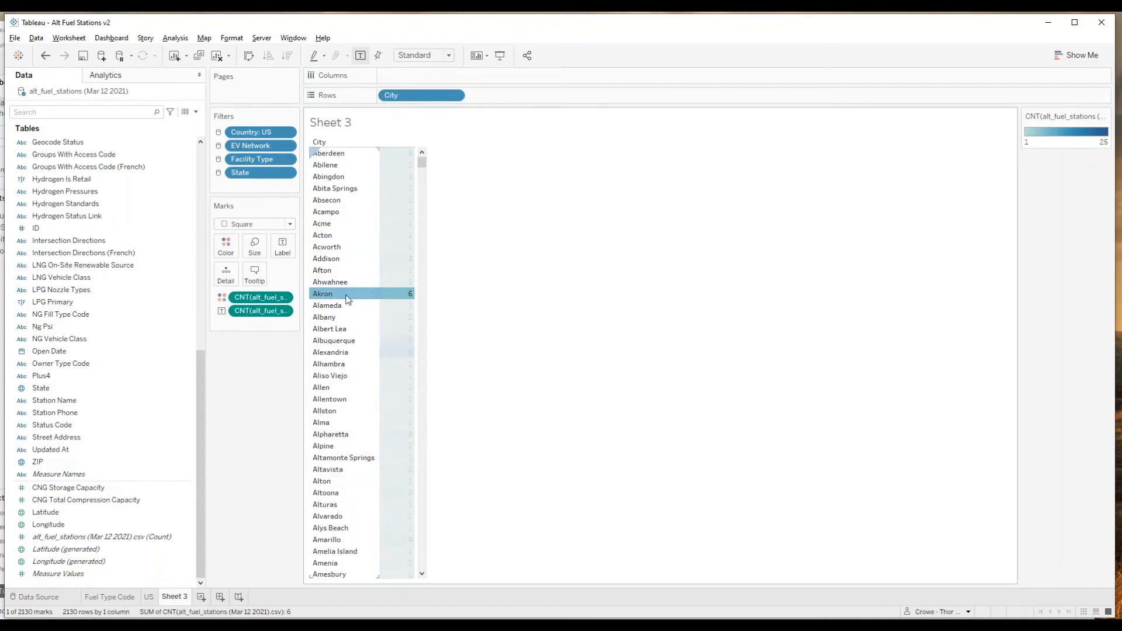
left_click(409, 293)
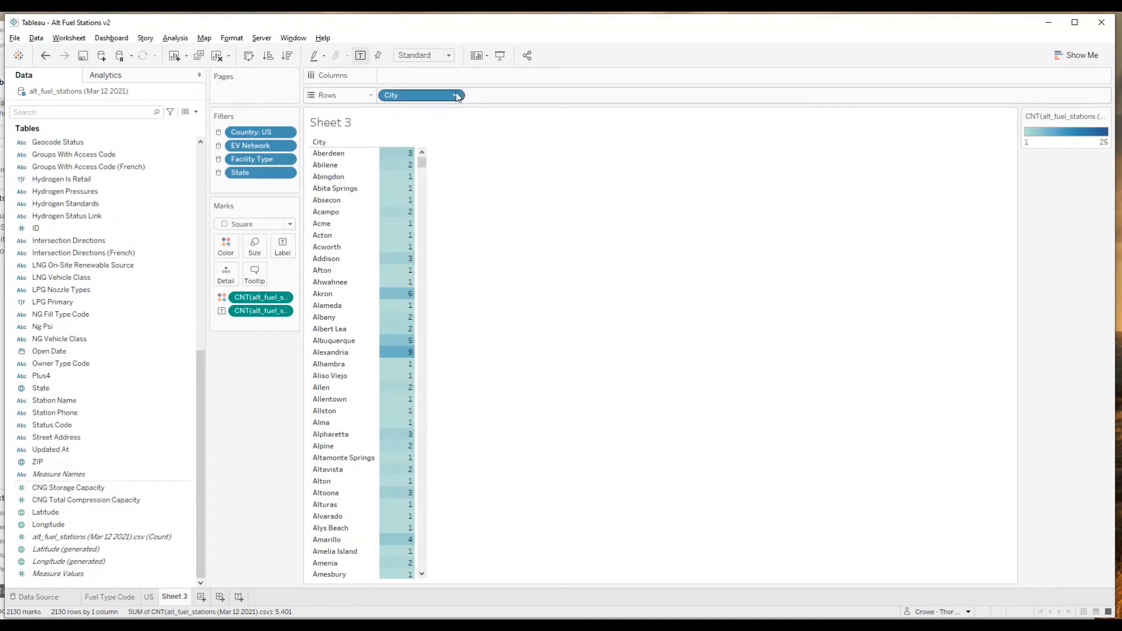
Step: Try sorting City by the alt_fuel_stations count field in descending order, review the ranking, and clear the sort
key("ctrl")
key("ctrl")
left_click(455, 97)
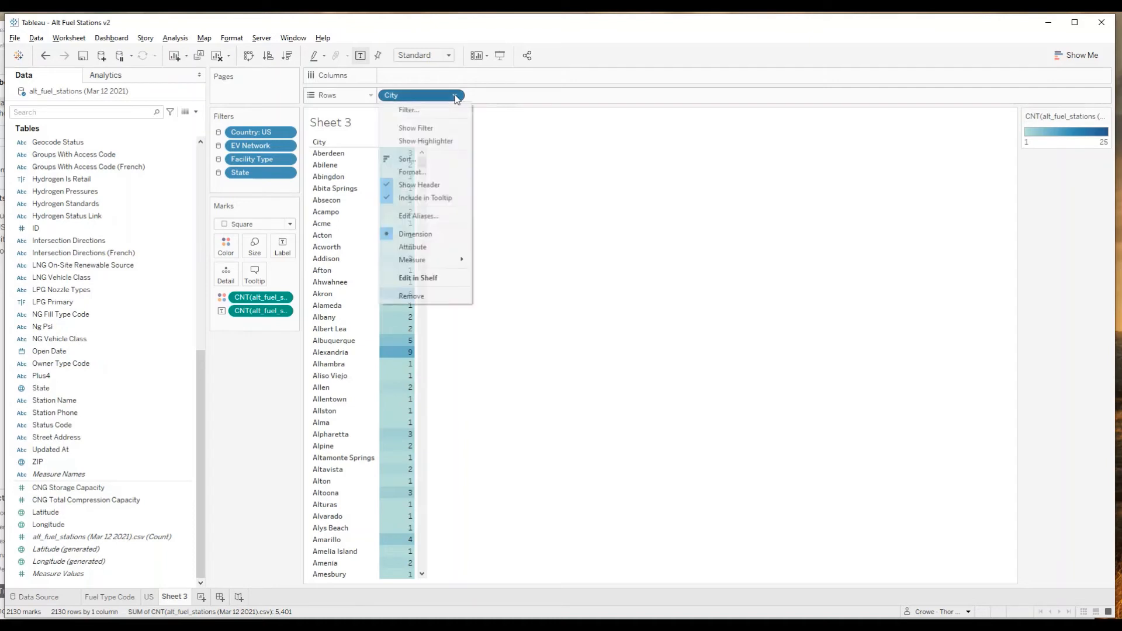
left_click(445, 159)
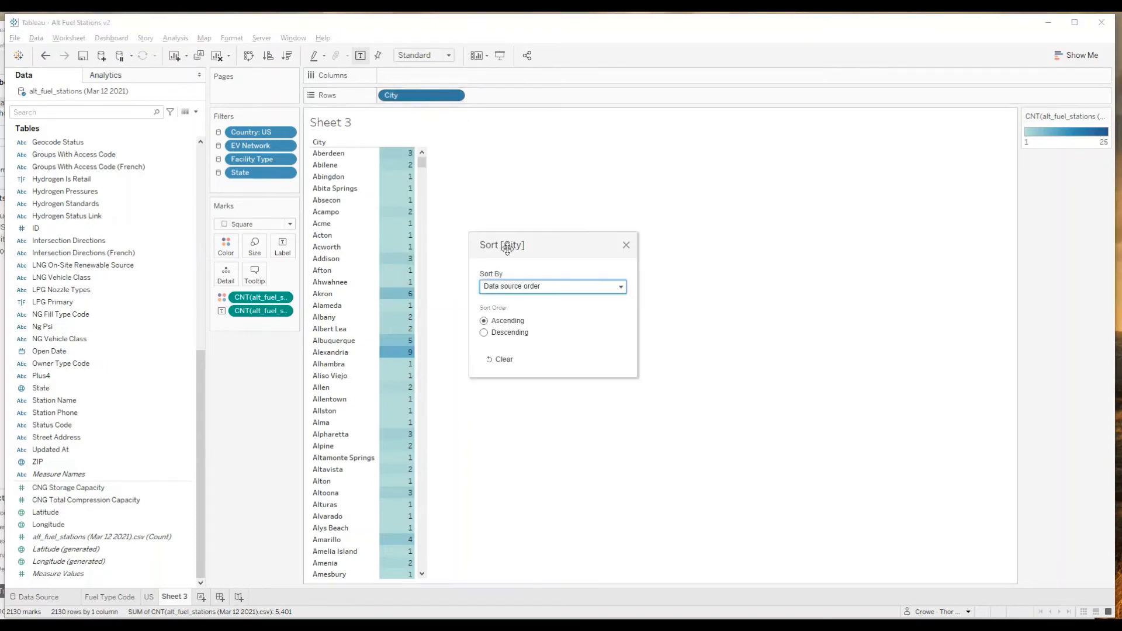
left_click(518, 286)
left_click(513, 319)
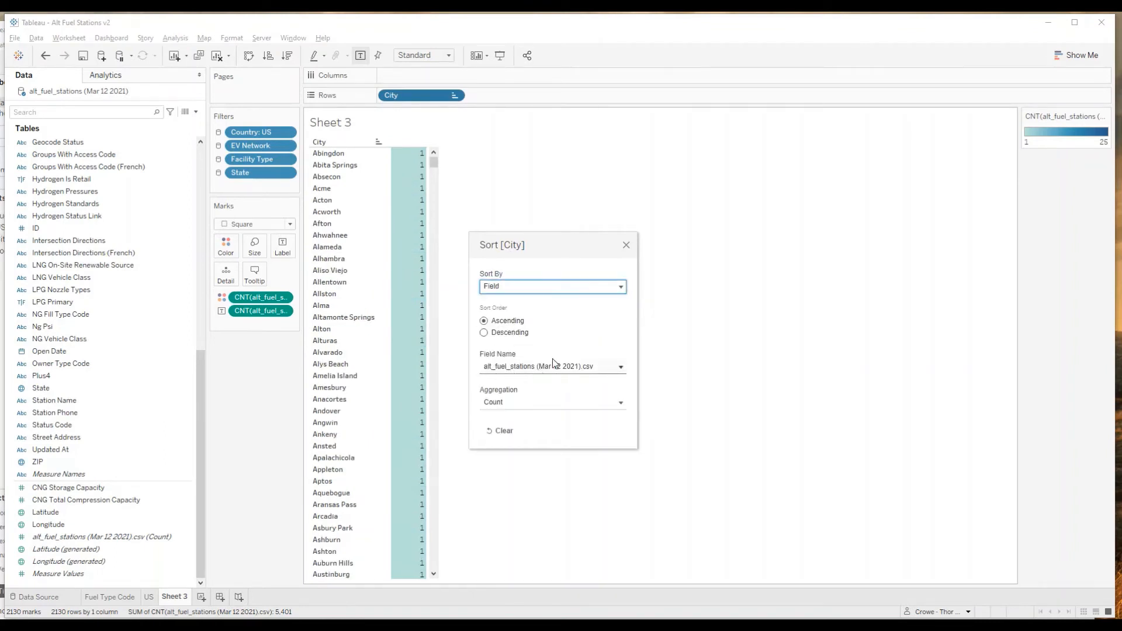
left_click(490, 334)
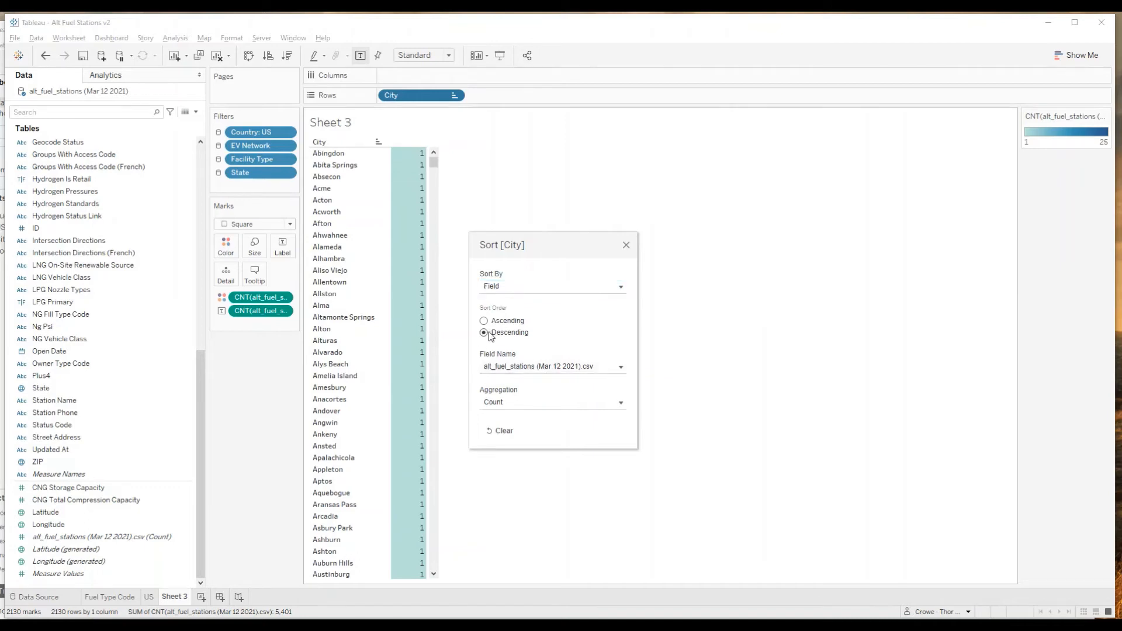
left_click(626, 245)
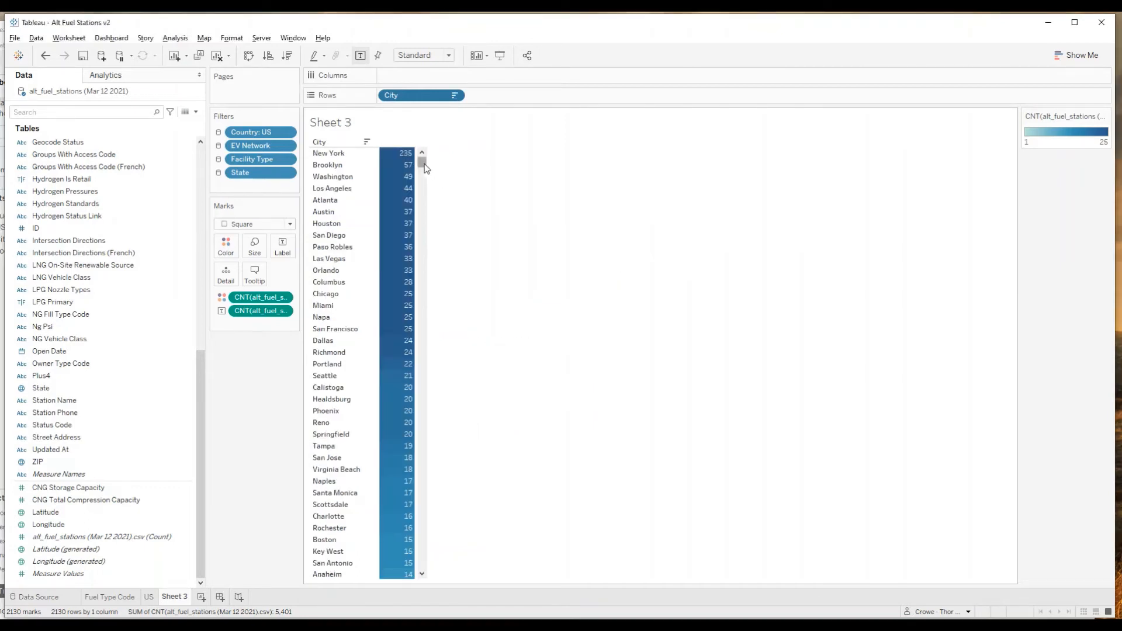
mouse_move(424, 168)
left_mouse_down()
mouse_move(425, 326)
mouse_move(421, 168)
left_mouse_up()
left_click(454, 96)
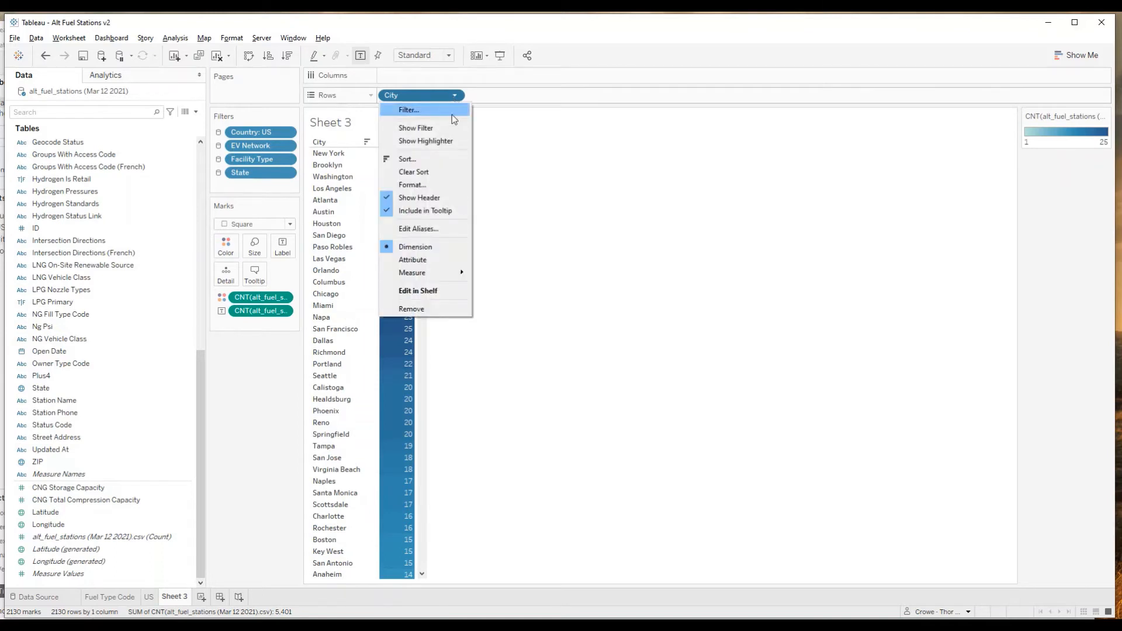
left_click(438, 172)
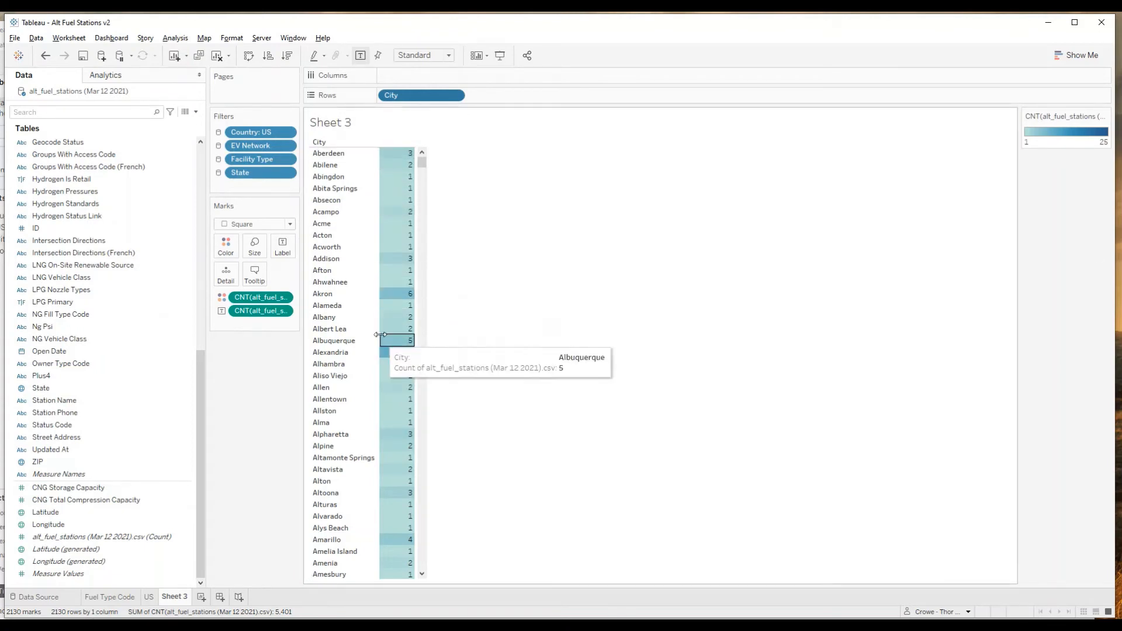
Step: Reduce the tooltip to the City and station count fields on one line, separated by a vertical bar, without their labels
left_click(255, 276)
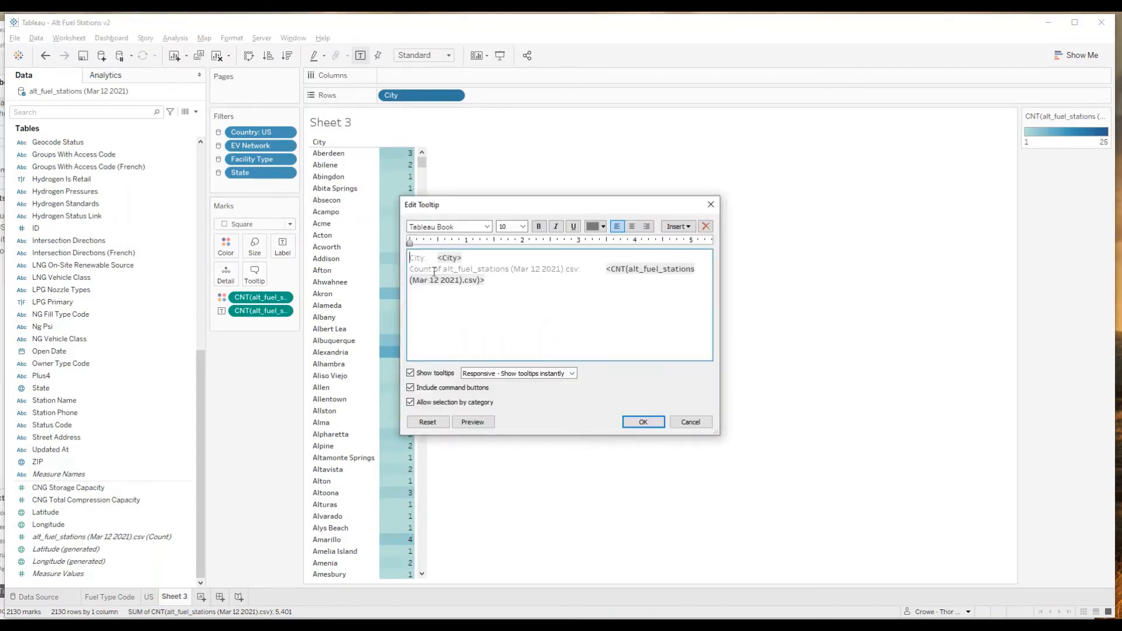
left_click_drag(439, 255, 389, 263)
key("Delete")
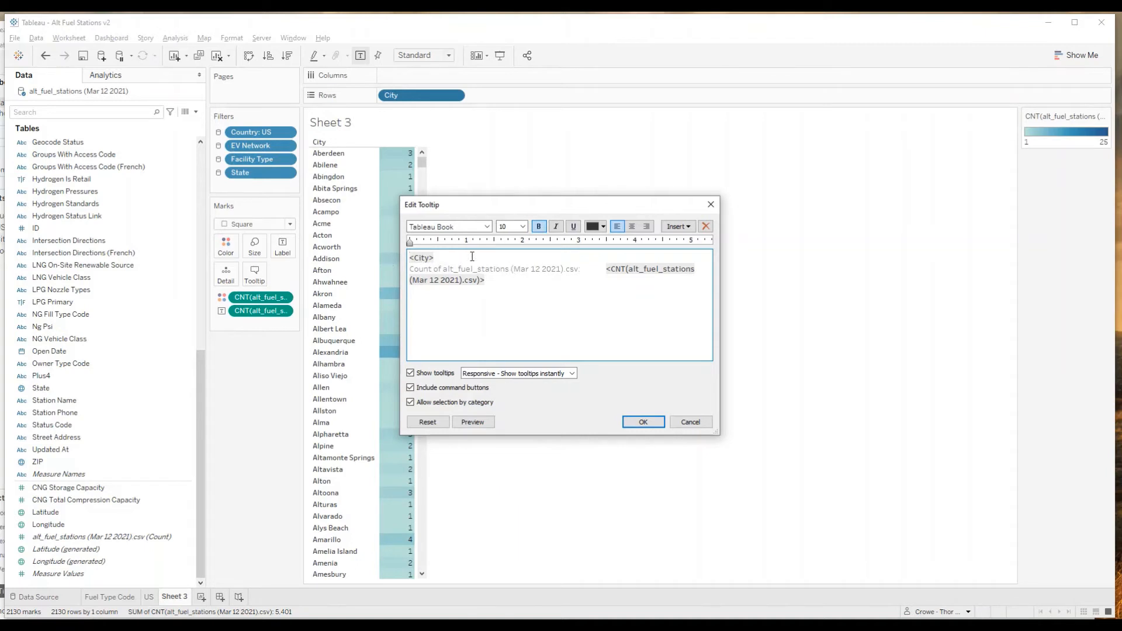
left_click_drag(554, 264, 592, 266)
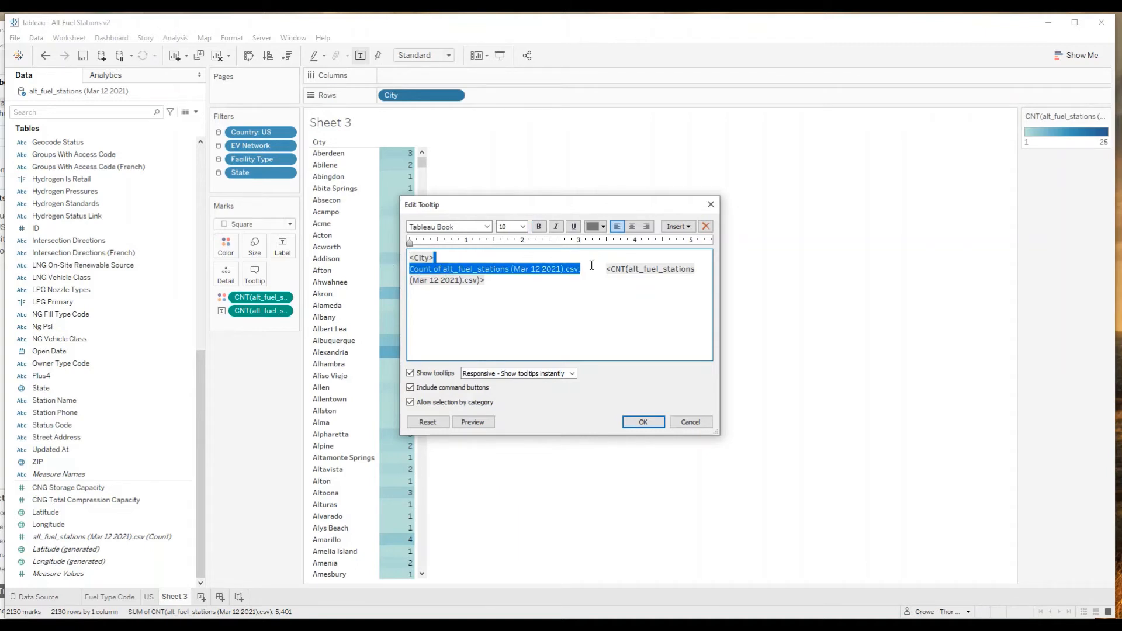
key("Delete")
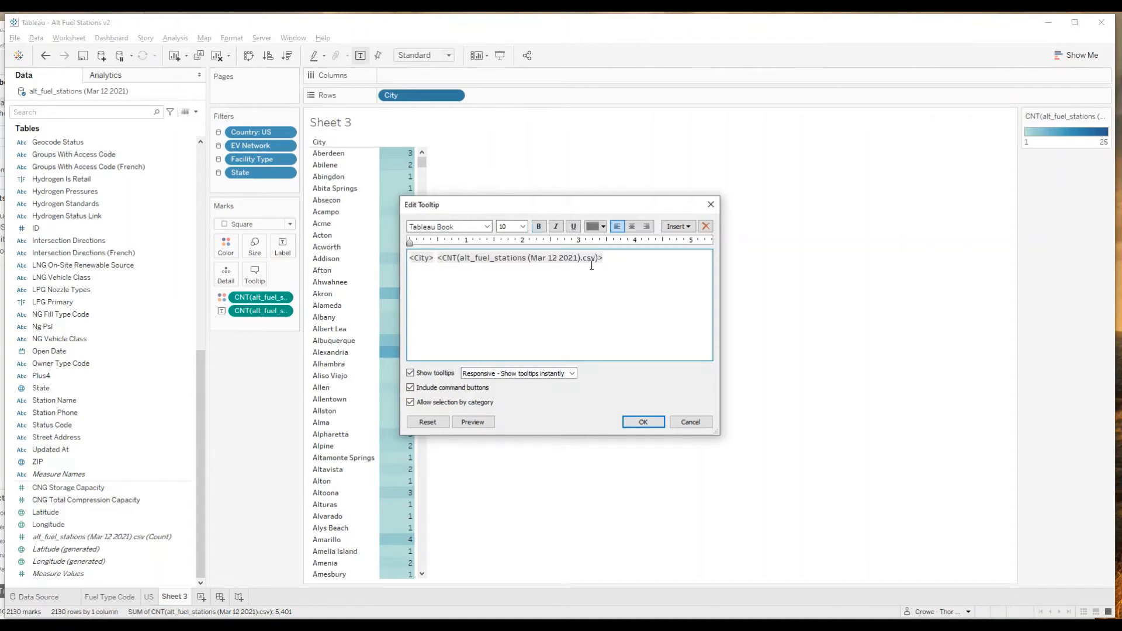
key("Delete")
type("|")
key("End")
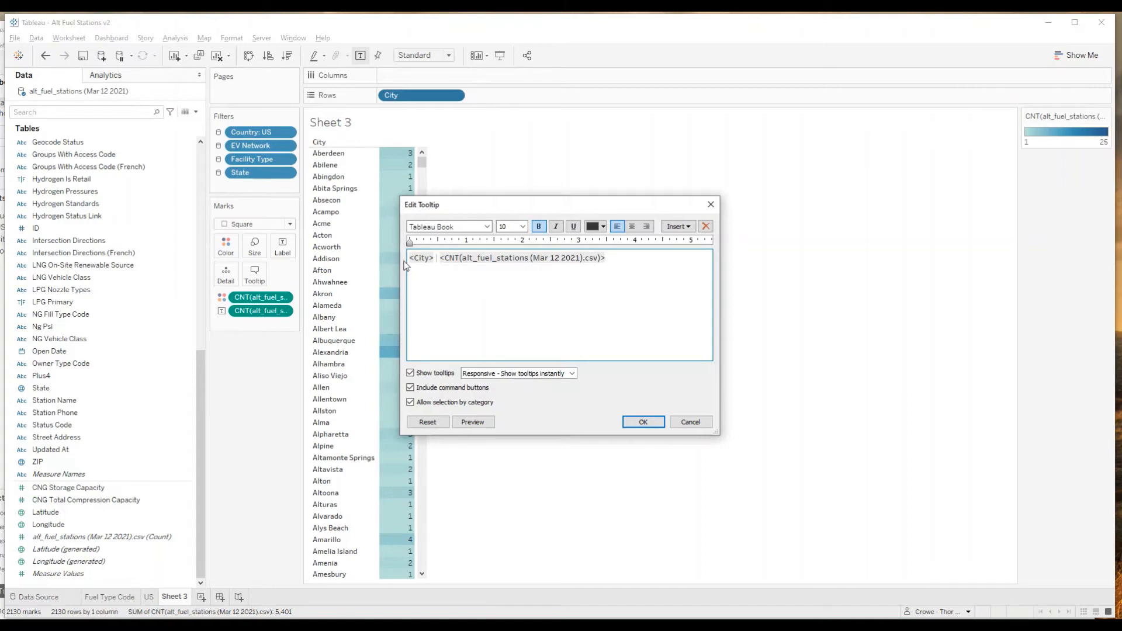
Step: Add the line "Click here to filter on..." above the fields in the tooltip, with a blank line between
type("Click here t")
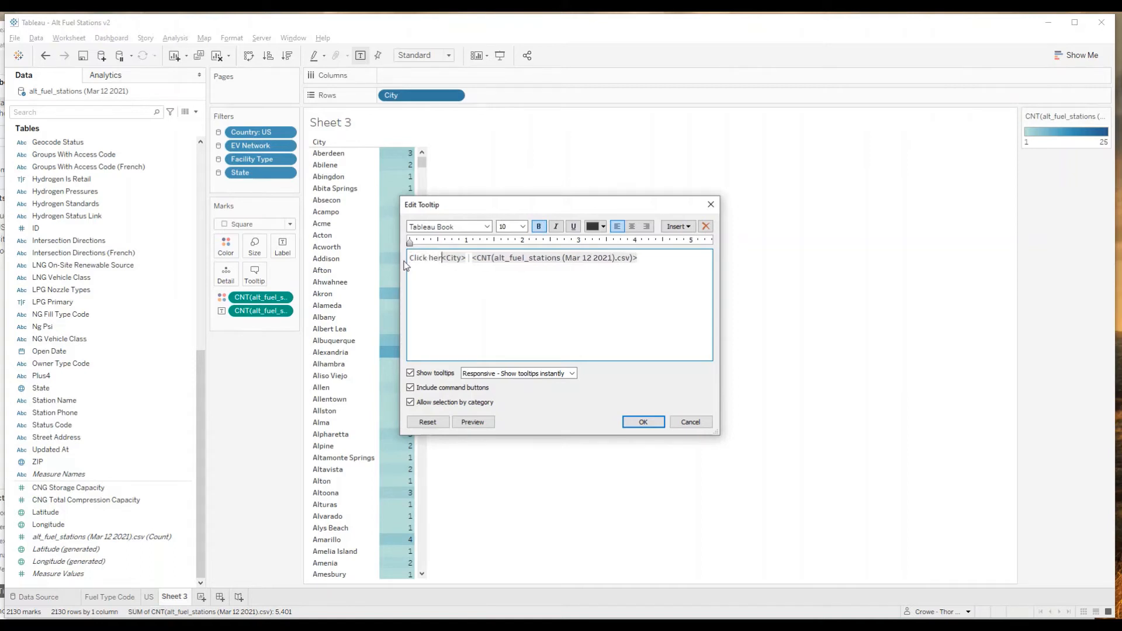
type("o filter on..")
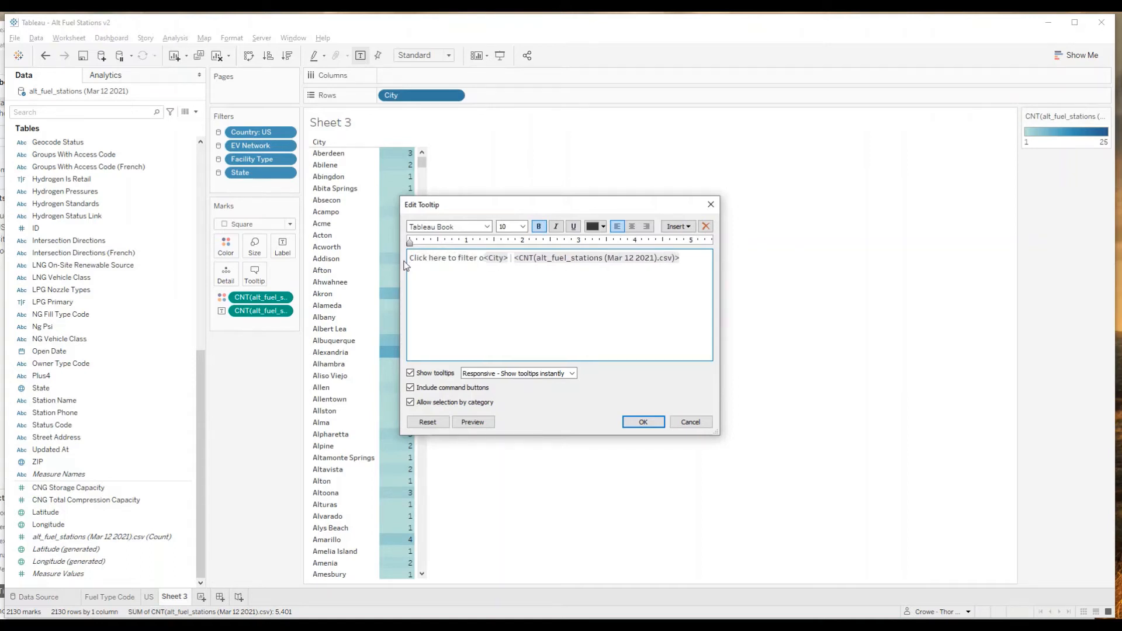
type(".")
key("Return")
key("Return")
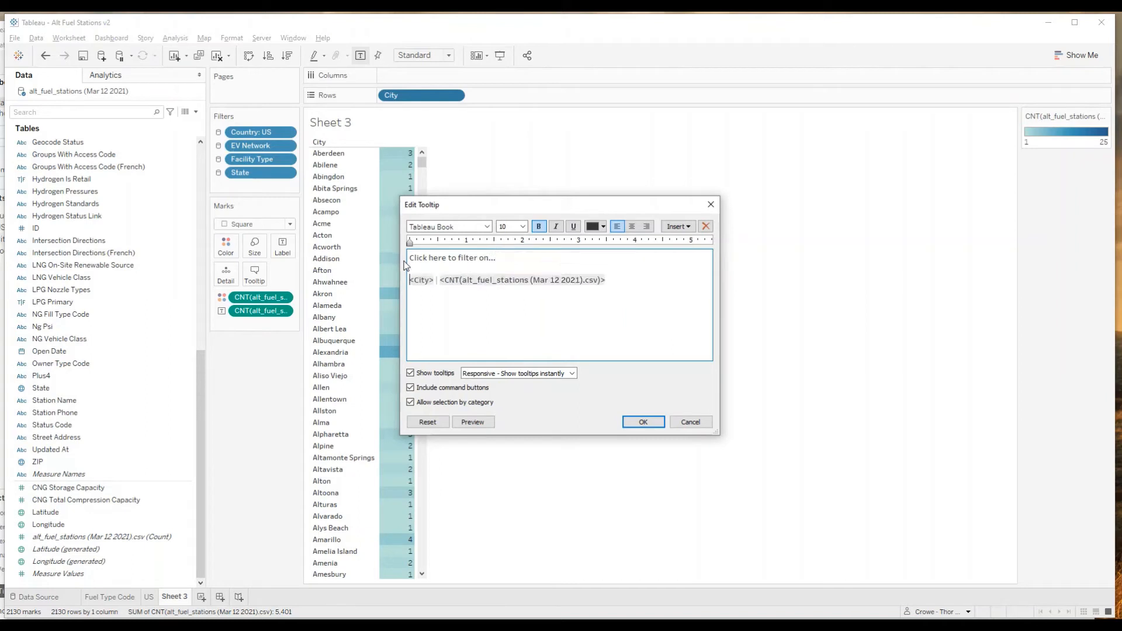
Step: Set the tooltip's City and count line to font size 15, and apply the tooltip changes
left_click_drag(608, 280, 383, 285)
left_click(523, 227)
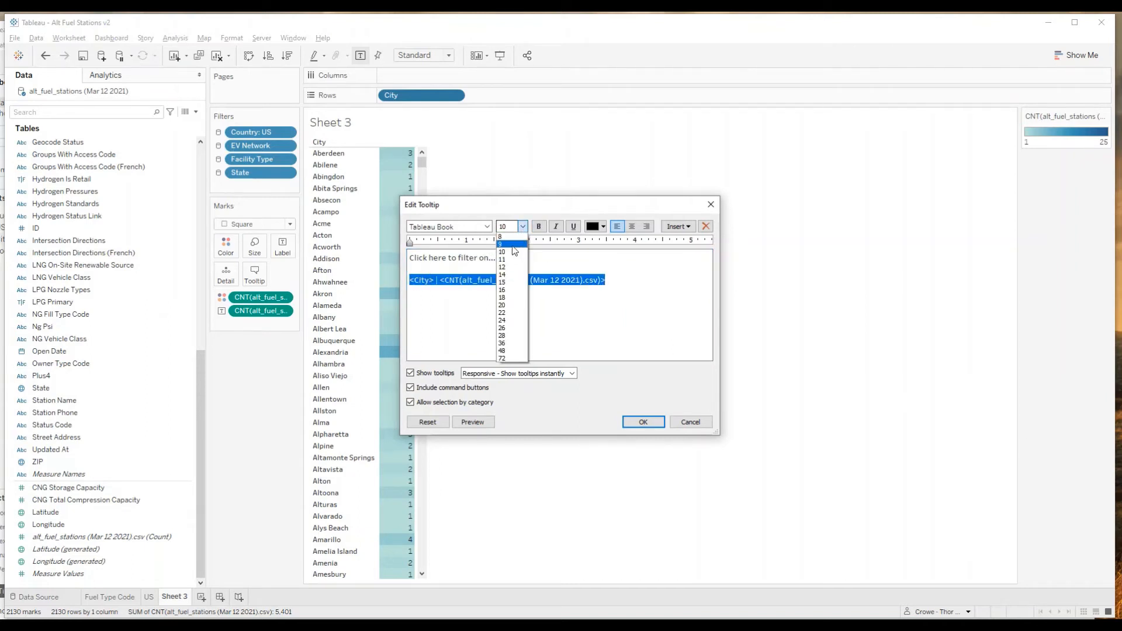
left_click(510, 283)
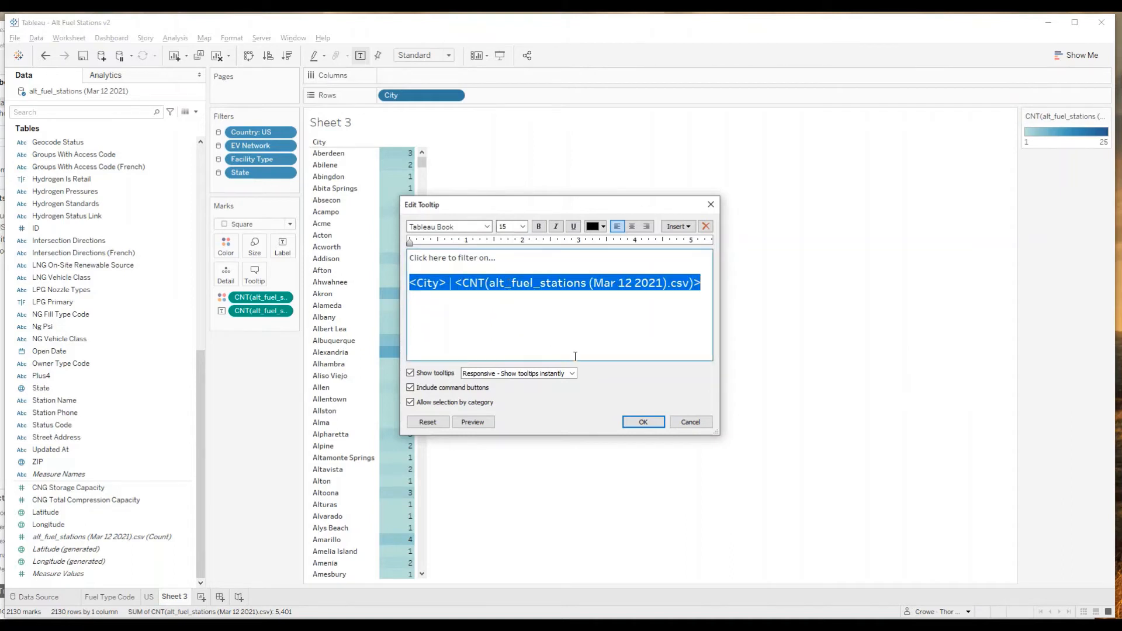
left_click(643, 423)
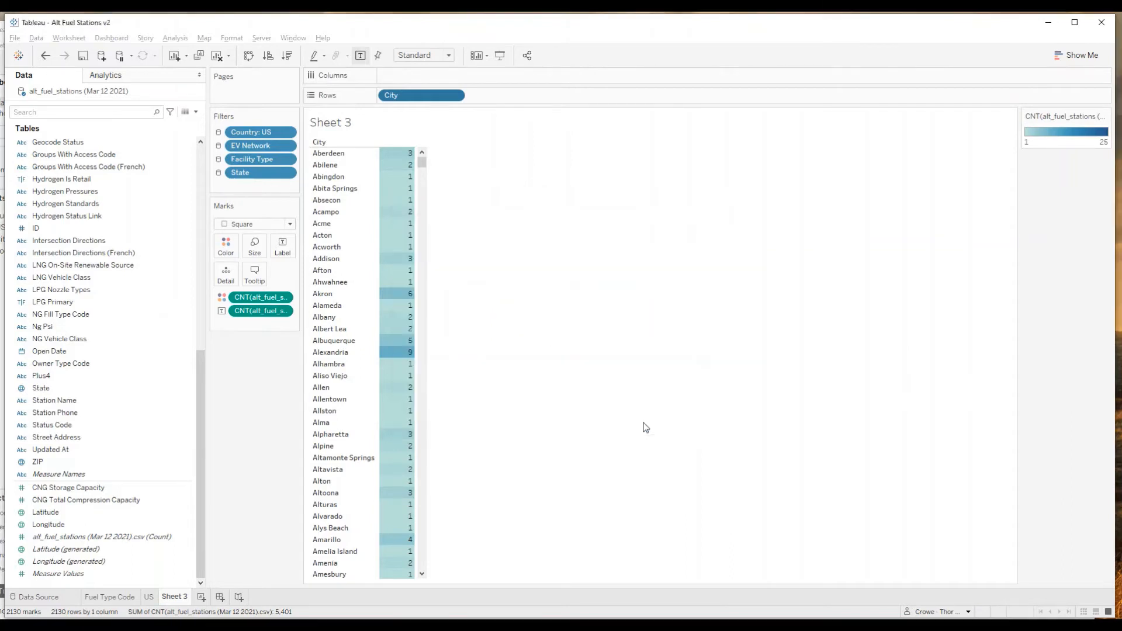
mouse_move(405, 185)
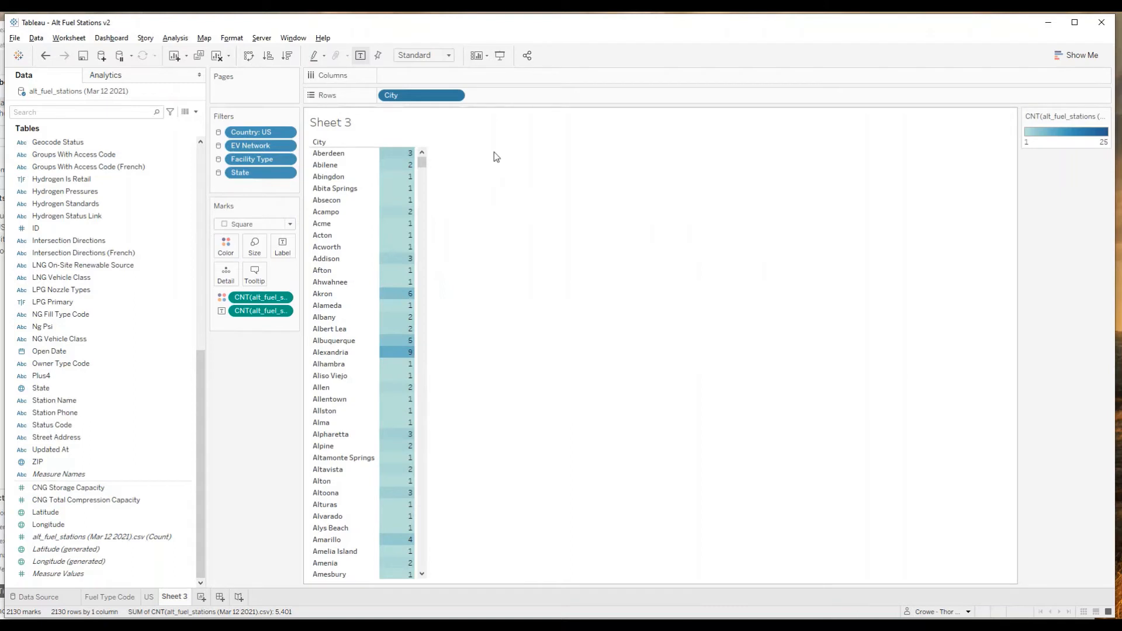
Step: Replace the sheet title with "Count of Fuel Stations" and add "by City" on a second line
left_click(349, 123)
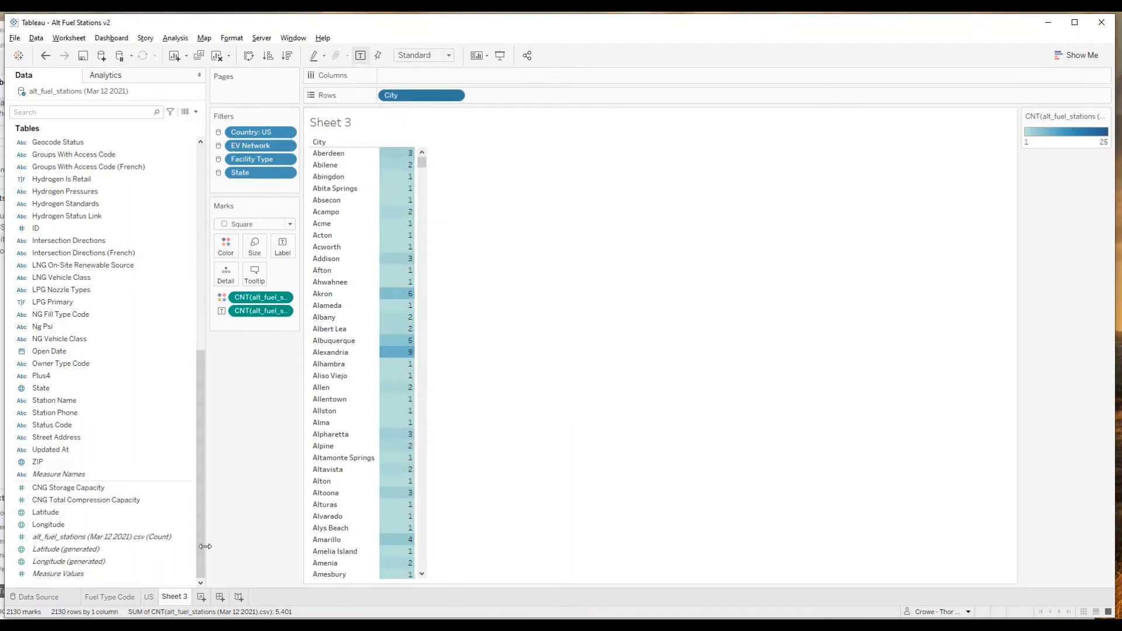
double_click(353, 126)
left_click(521, 278)
key("ctrl+a")
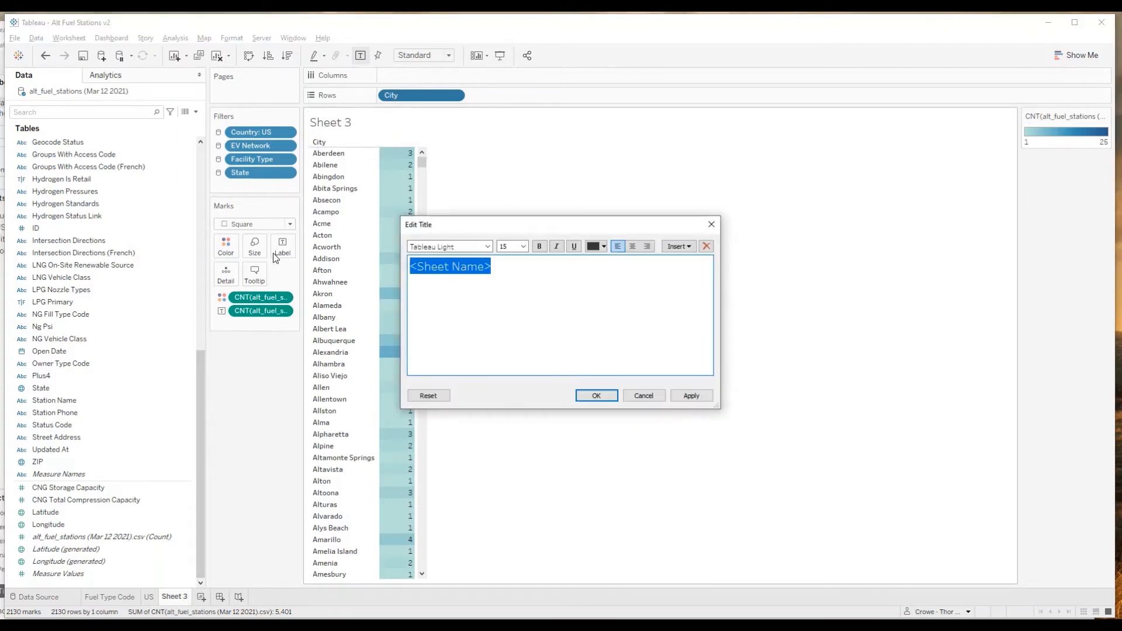
type("C")
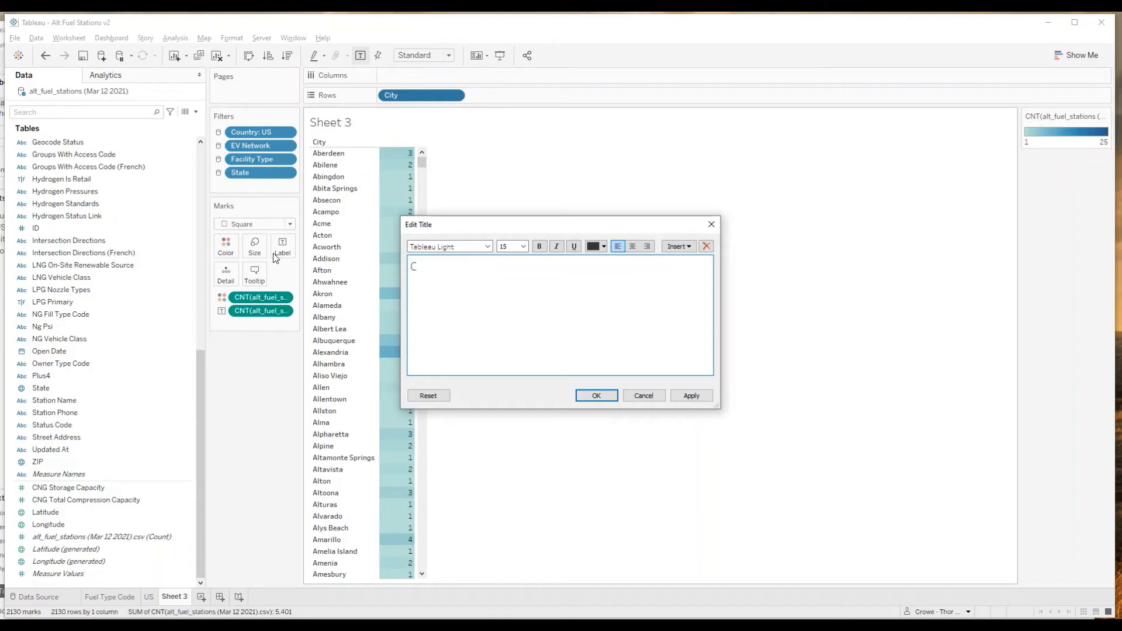
type("ount of Fuel Stations")
key("Return")
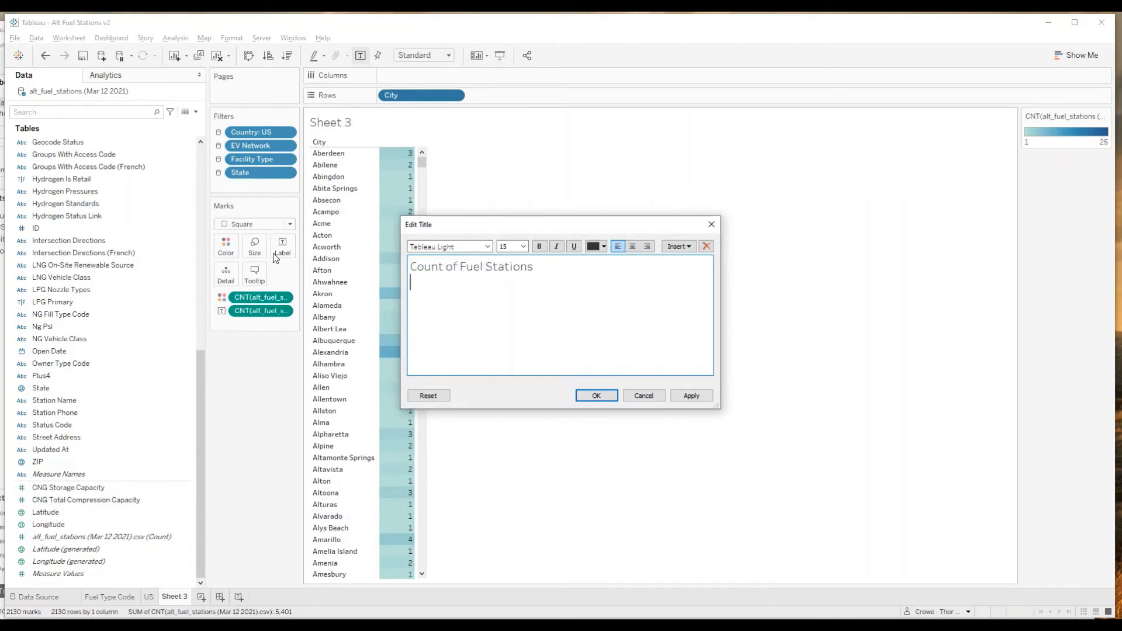
type("by City")
Step: Format the title's "by City" line in a smaller italic font, make "Count of Fuel Stations" bold, and apply the title
left_click_drag(477, 287, 409, 284)
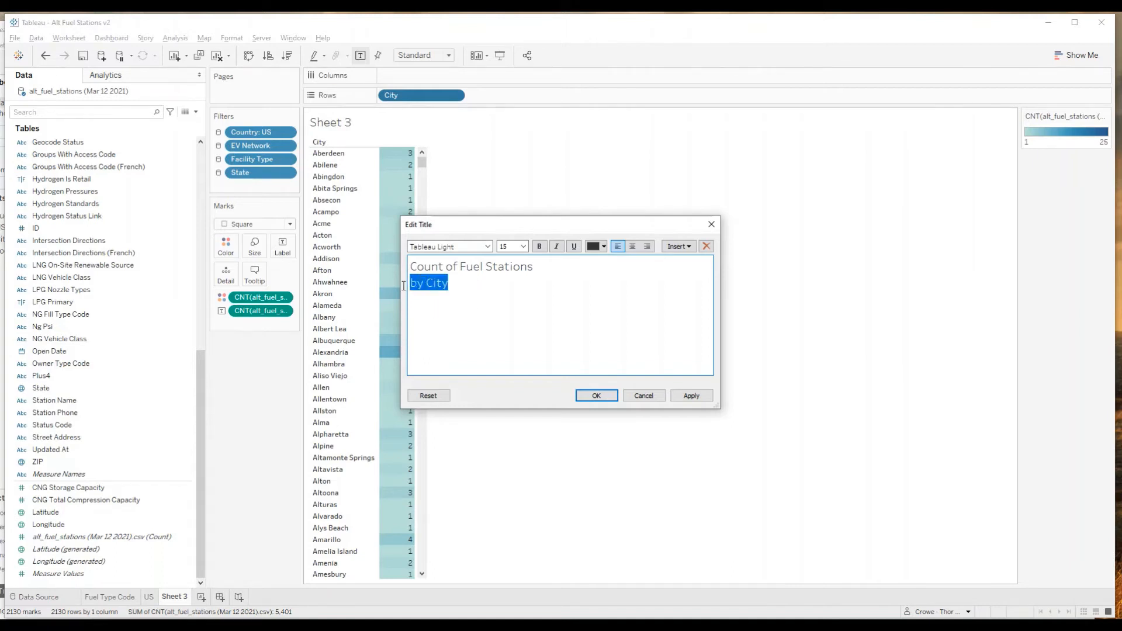
left_click(524, 246)
left_click(516, 272)
left_click(558, 247)
left_click(521, 288)
left_click_drag(534, 267, 409, 266)
left_click(540, 246)
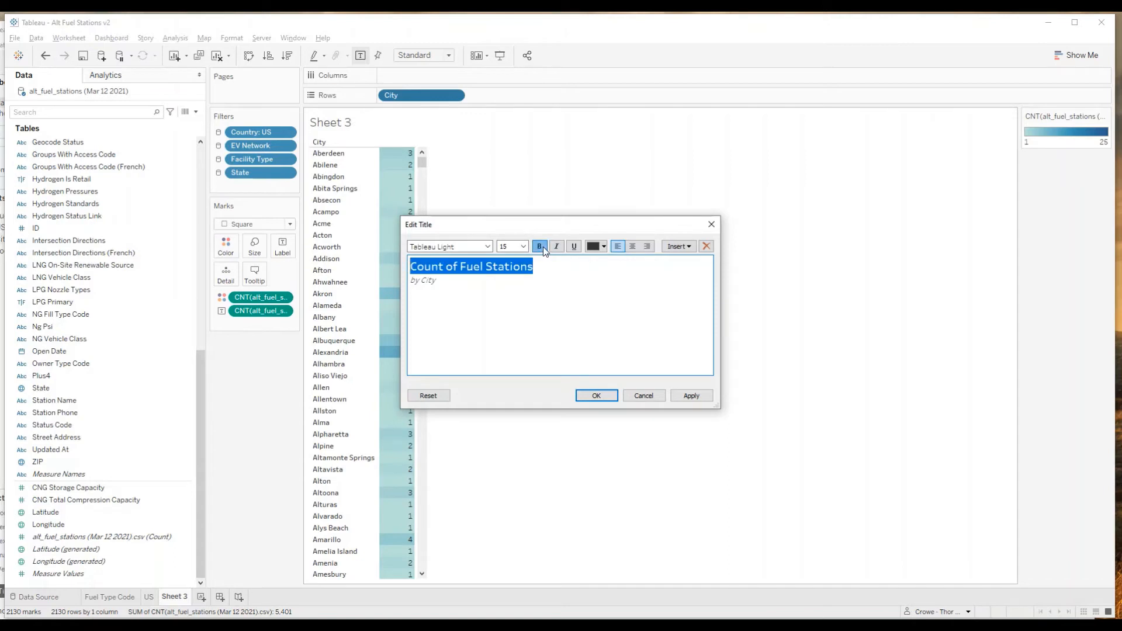
left_click(606, 397)
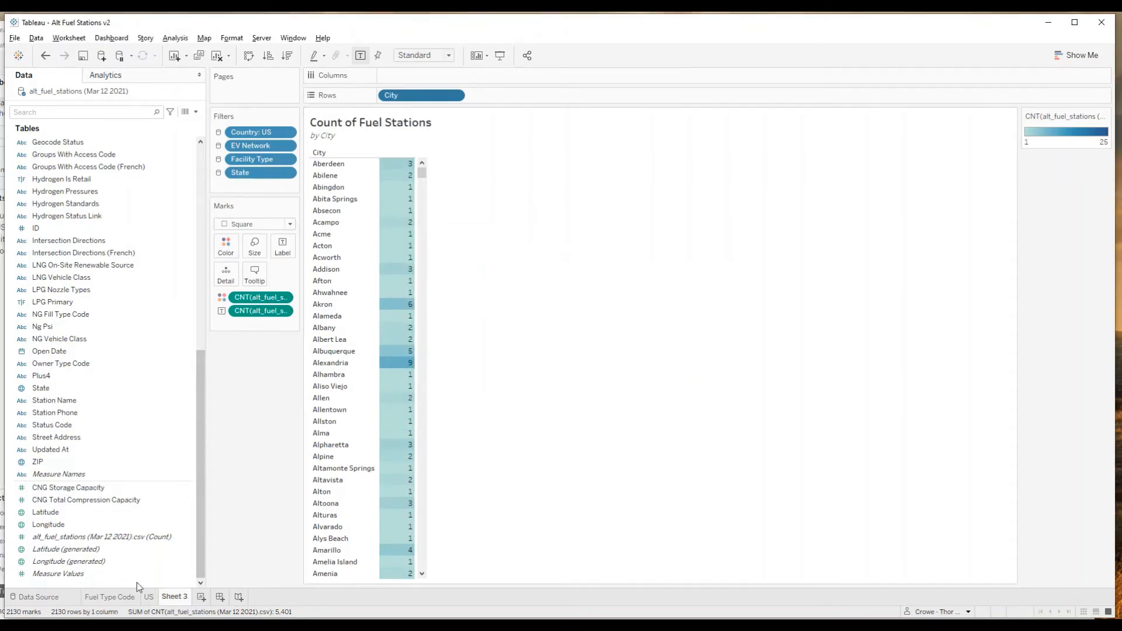
Step: Check the Fuel Type Code sheet, then rename Sheet 3 as City
left_click(111, 597)
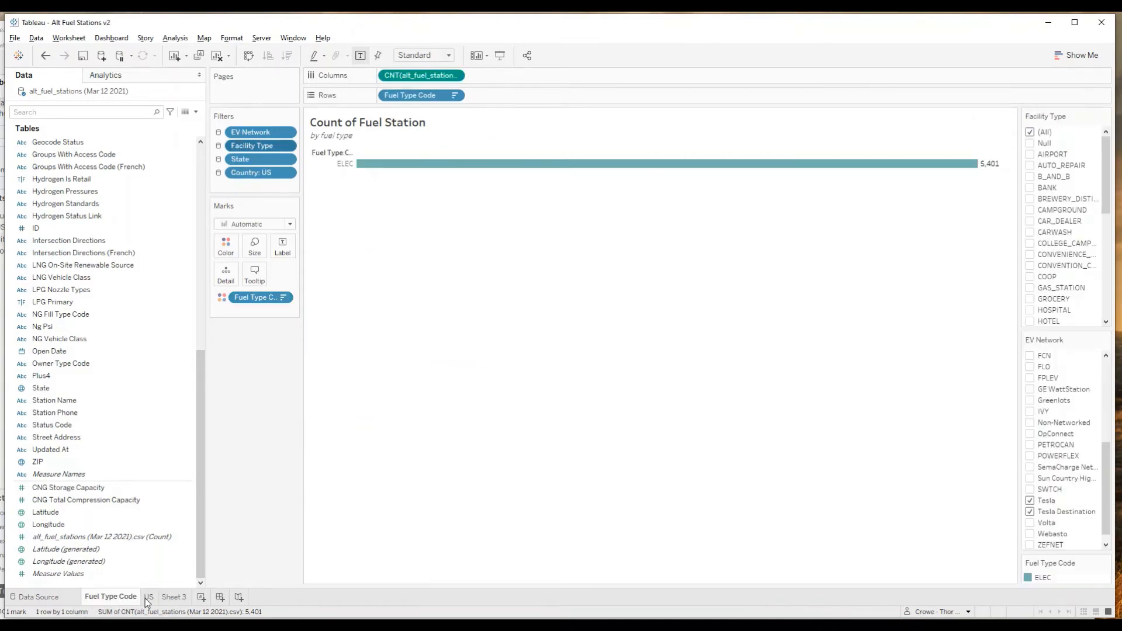
left_click(174, 598)
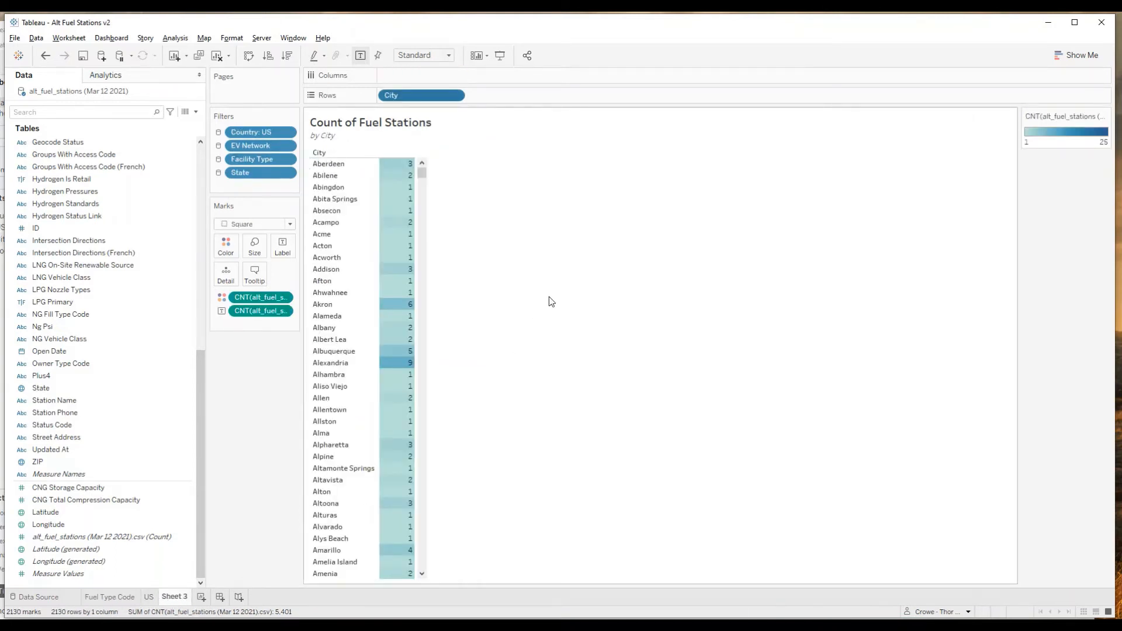
double_click(174, 598)
type("City")
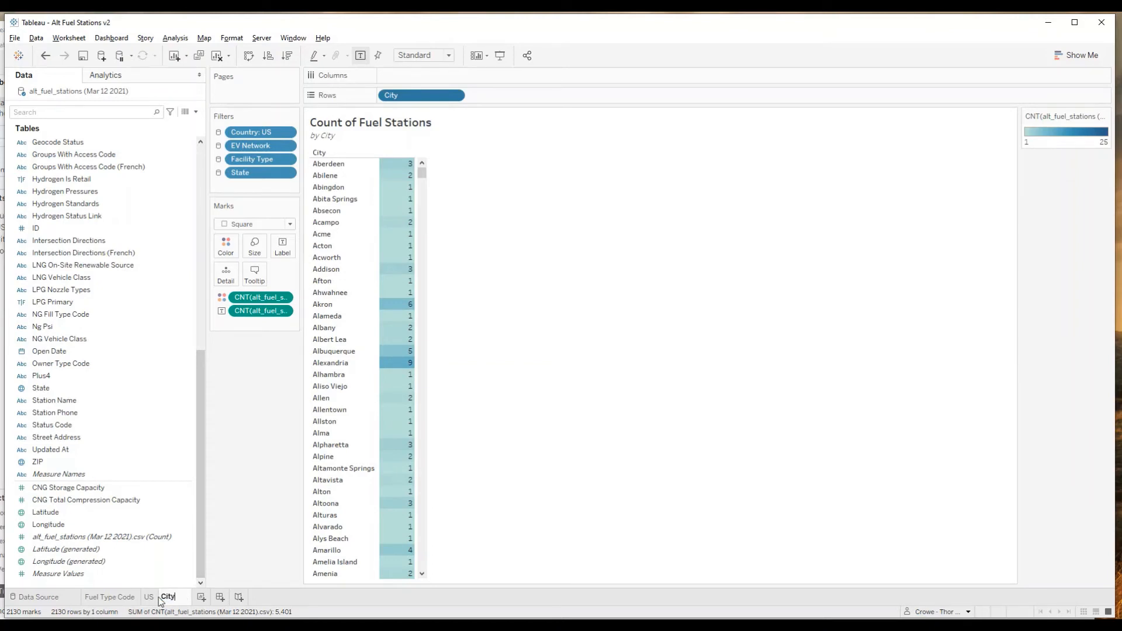
left_click(223, 513)
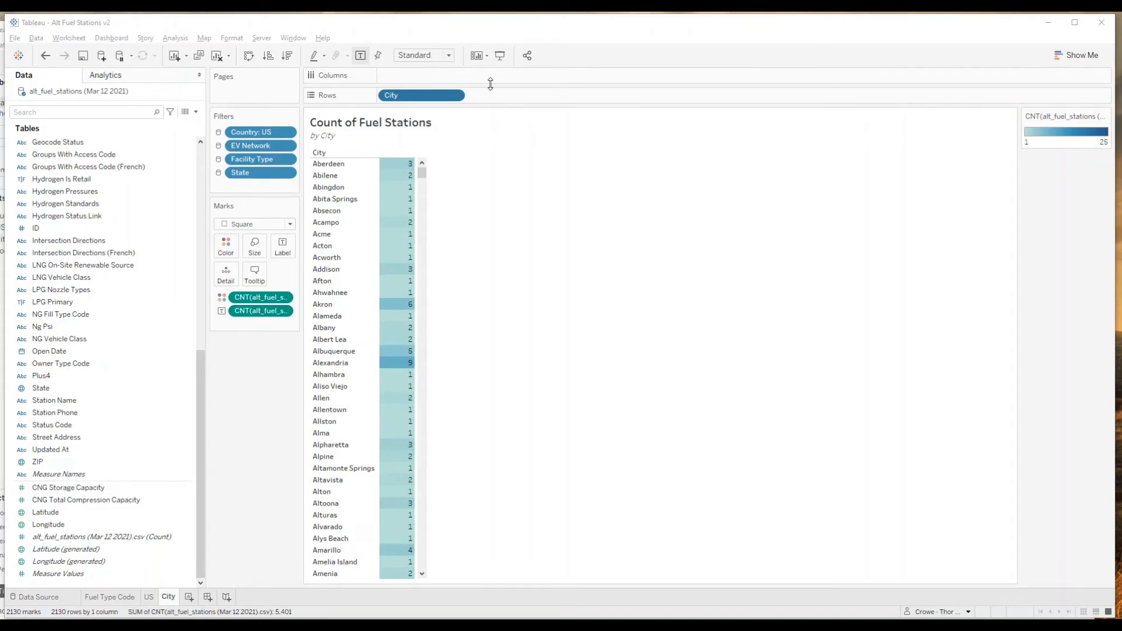
Step: Create a new worksheet and build a symbol map from the Latitude and Longitude fields
left_click(193, 599)
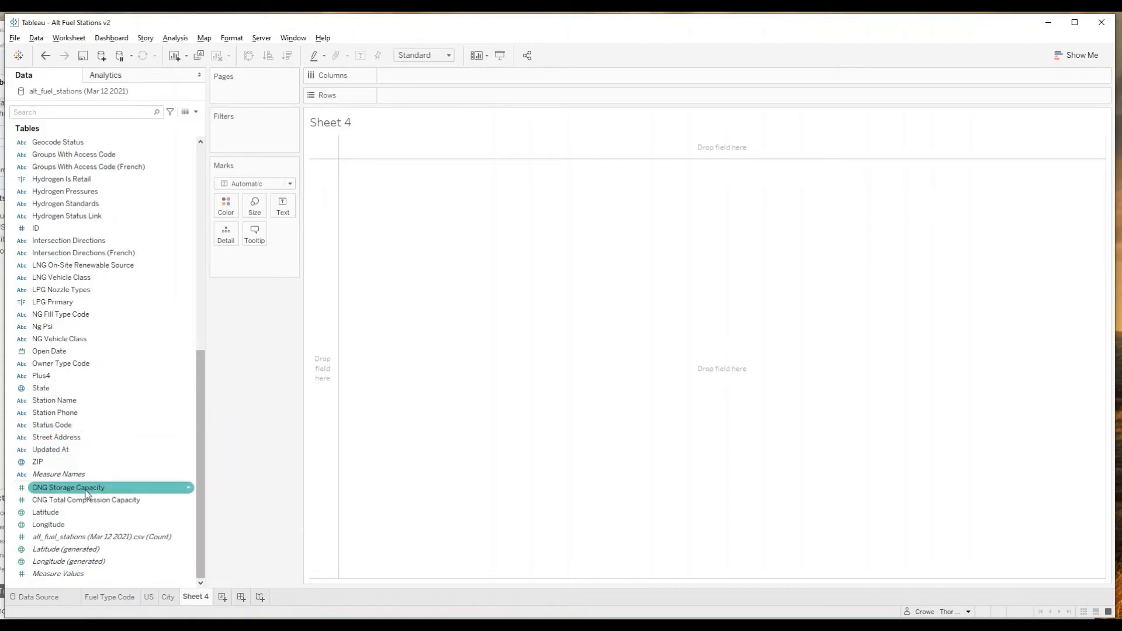
left_click(33, 515)
key("ctrl")
key("ctrl")
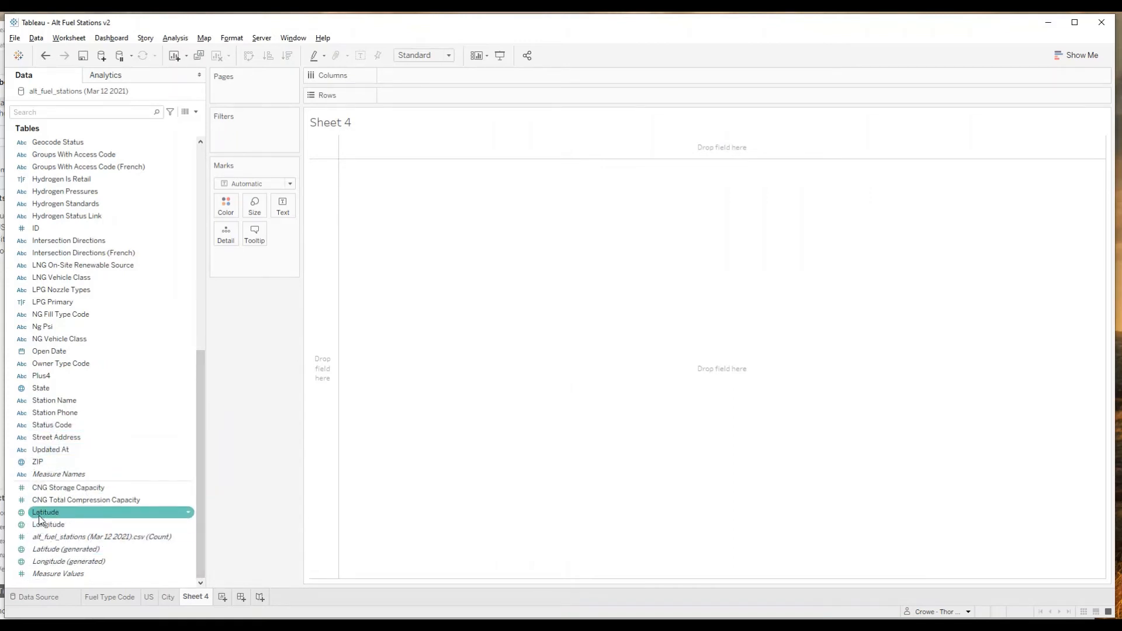
left_click(40, 518)
left_click(41, 526, "ctrl")
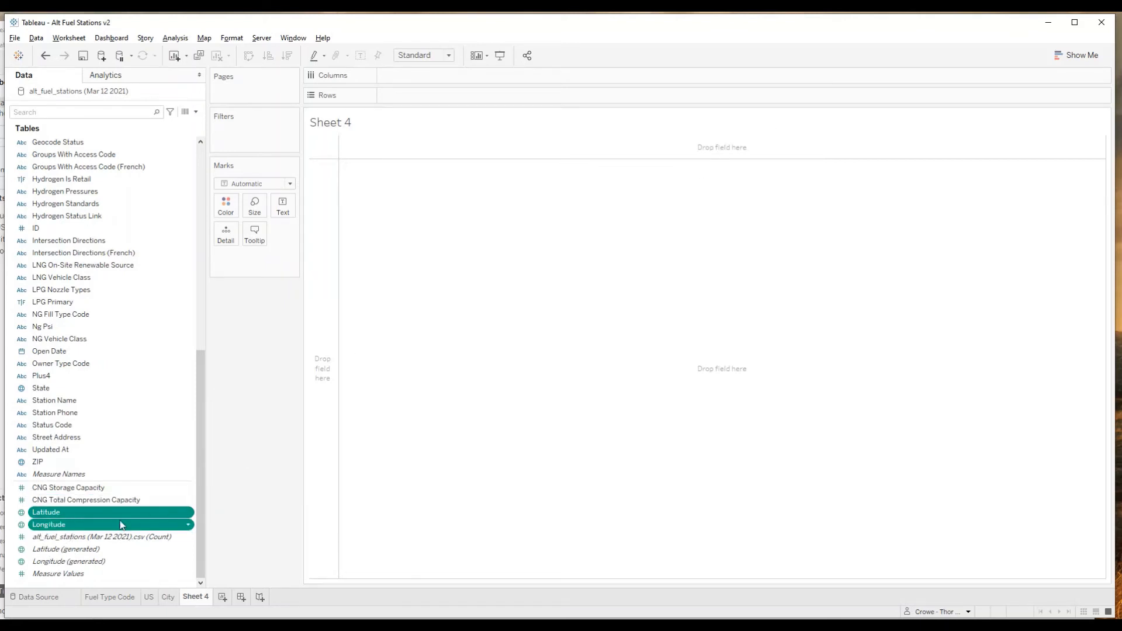
left_click(1075, 55)
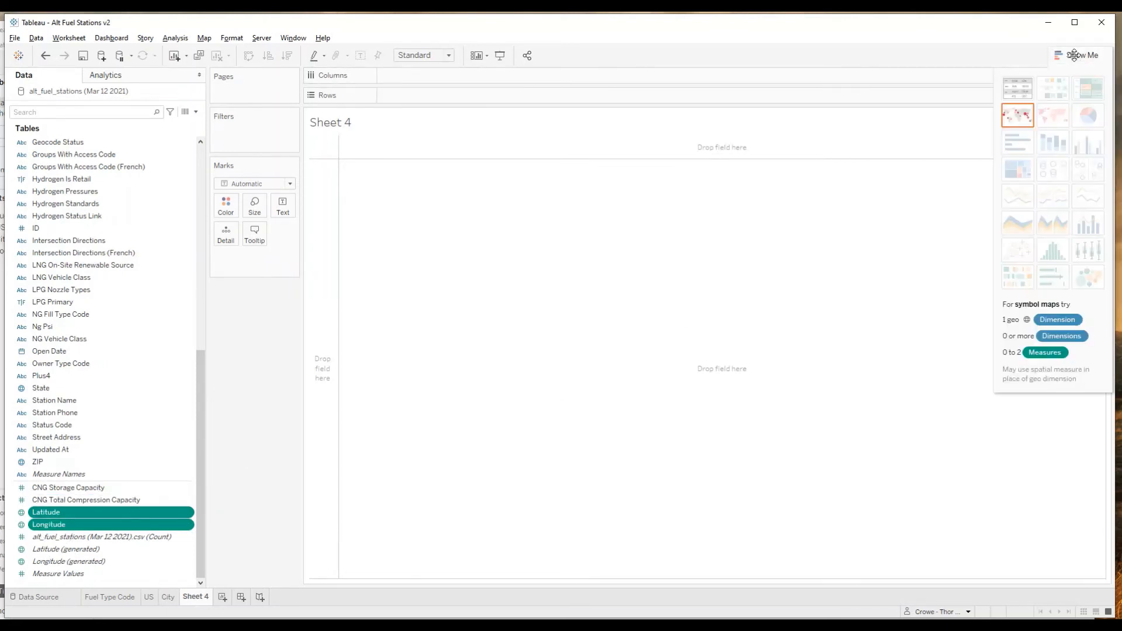
left_click(1014, 120)
left_click(1016, 118)
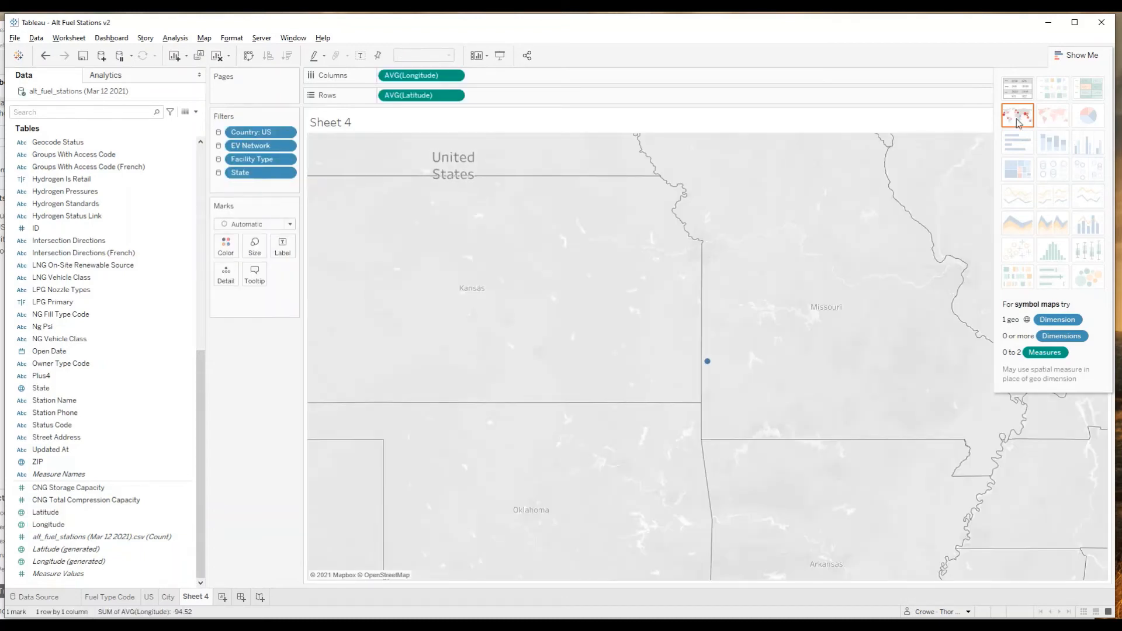
left_click(1075, 54)
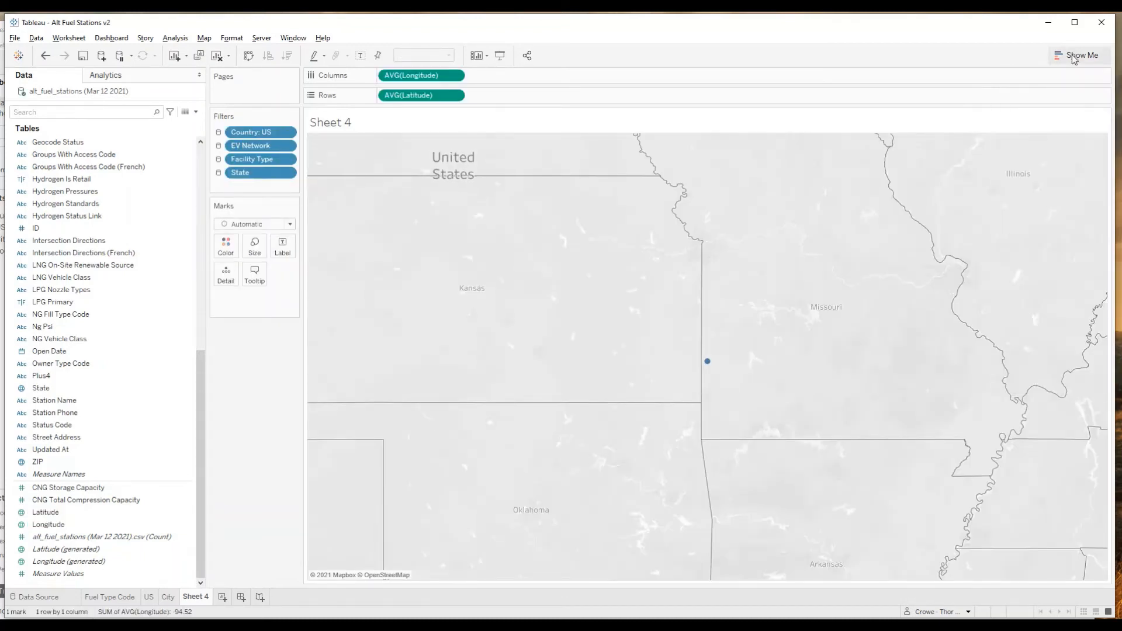
Step: Add ID as detail so each station gets its own map point, and reset the map view to fit the points
mouse_move(708, 367)
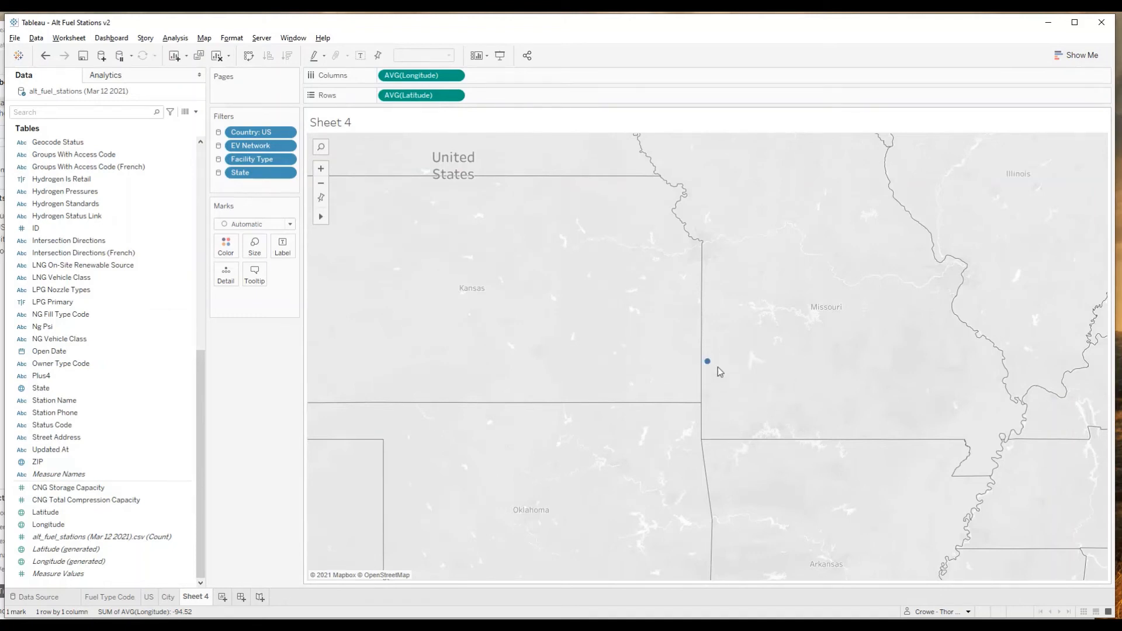
scroll(717, 367, "down", 2)
scroll(718, 367, "up", 1)
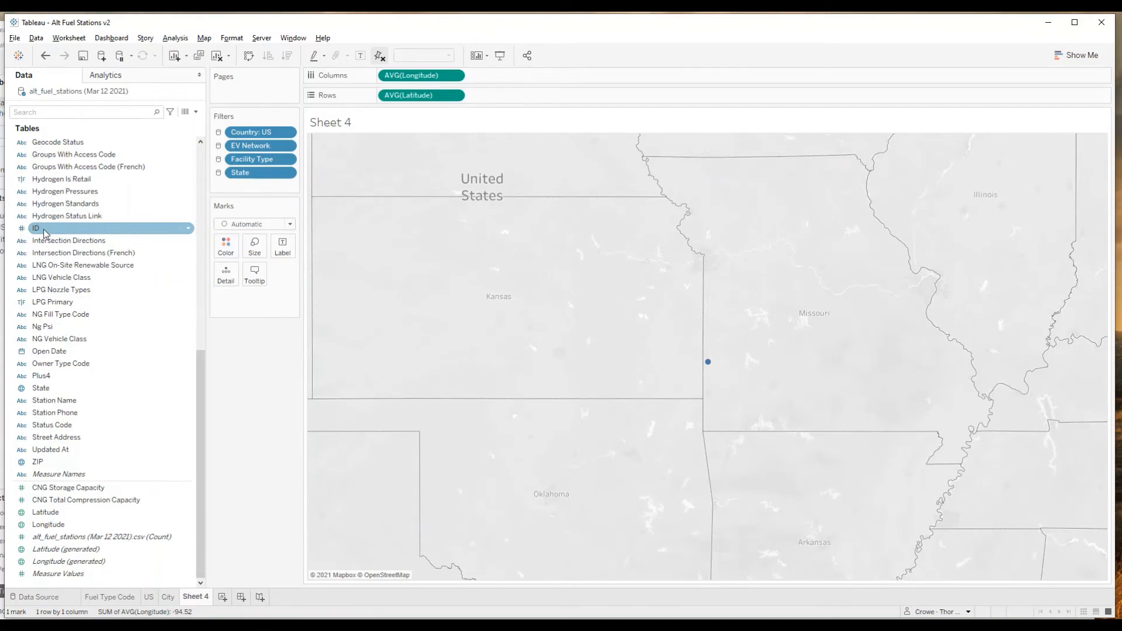
left_click_drag(49, 232, 222, 275)
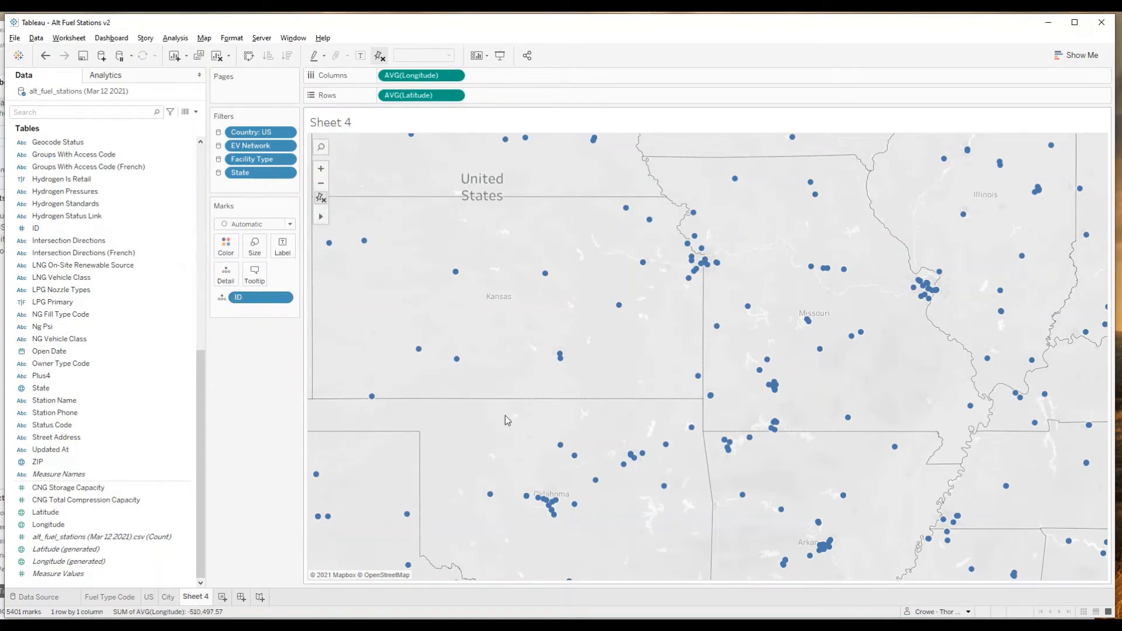
left_click(321, 199)
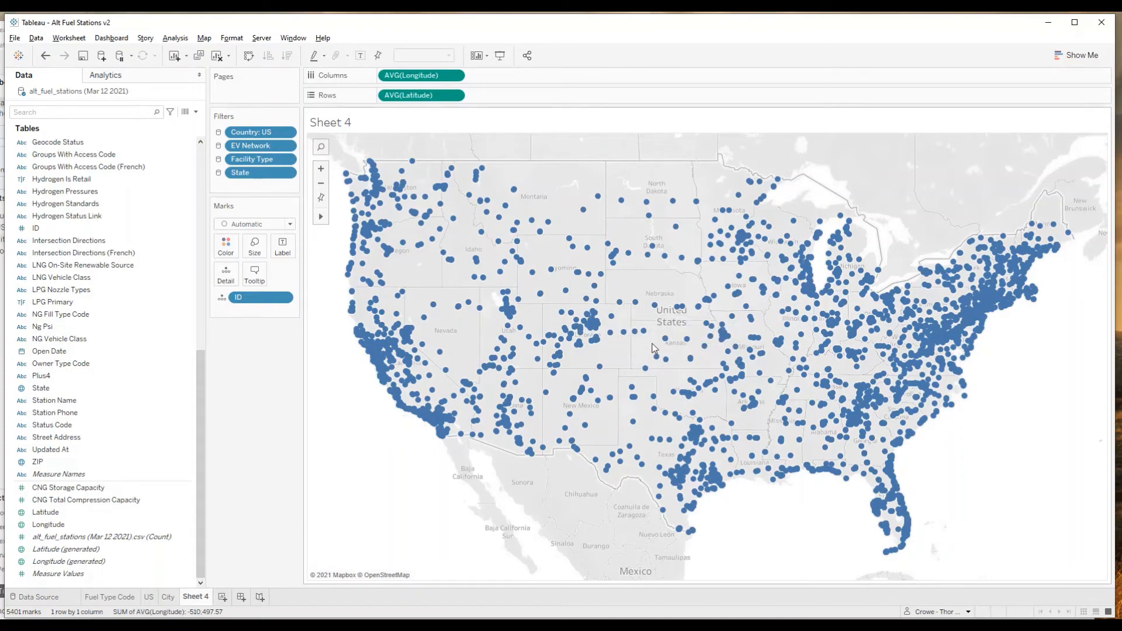
mouse_move(702, 305)
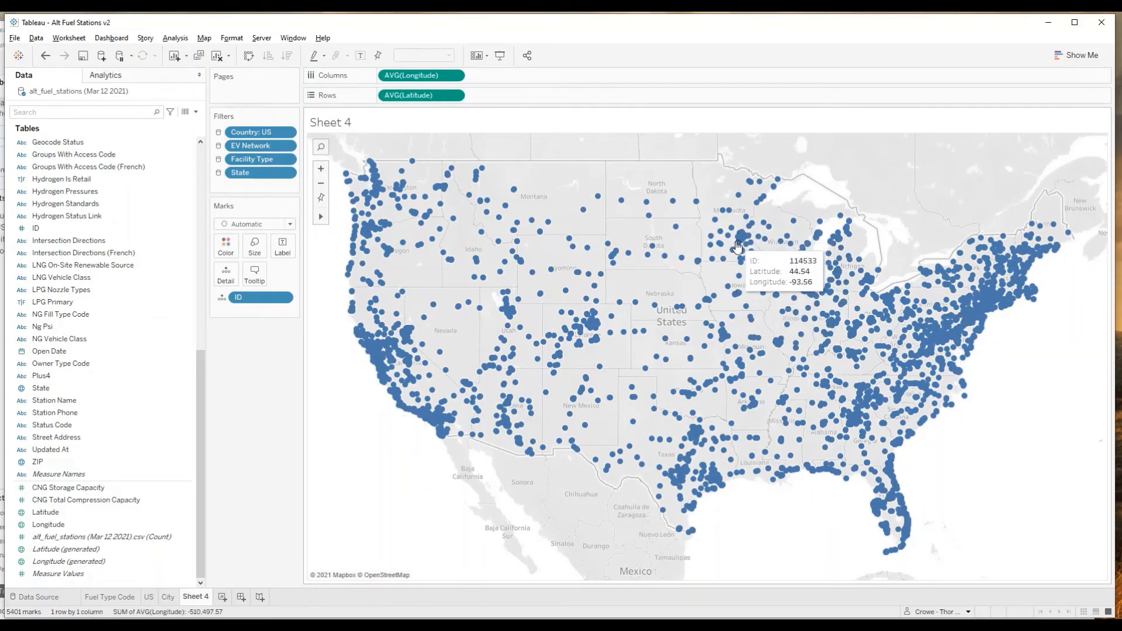
mouse_move(737, 248)
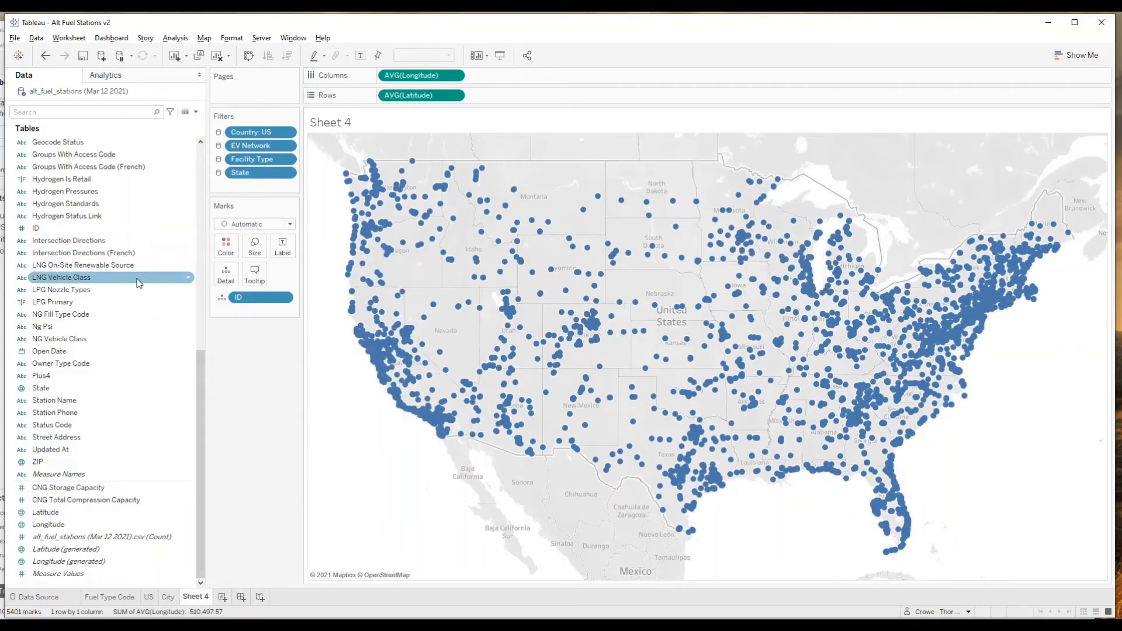
Step: Color the station points on the map by Fuel Type Code
scroll(92, 414, "up", 5)
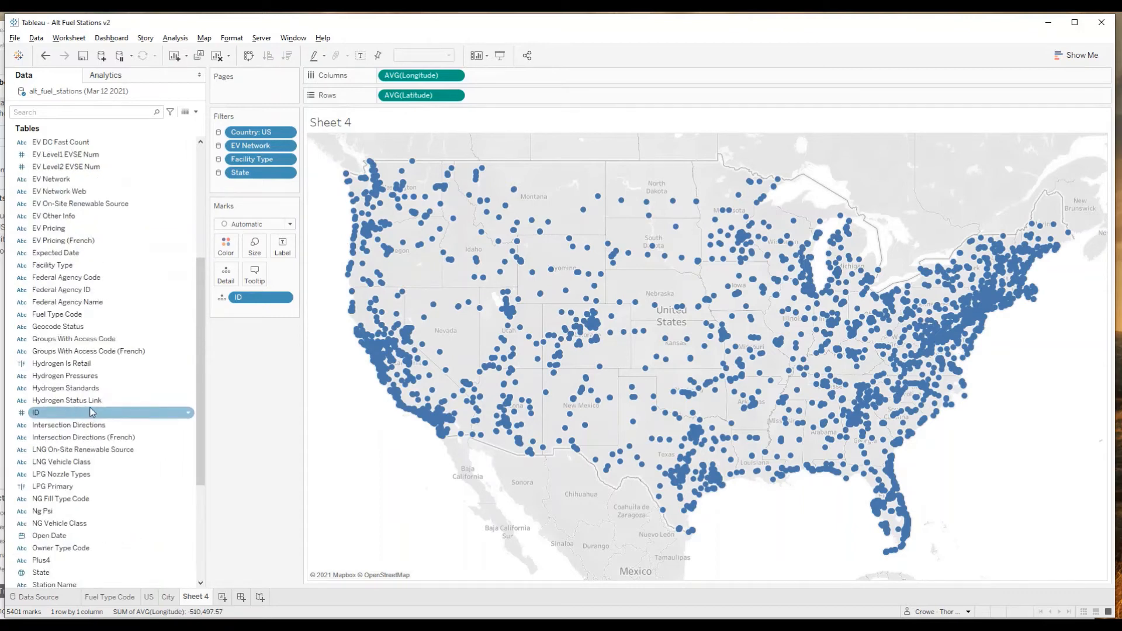
left_click(63, 318)
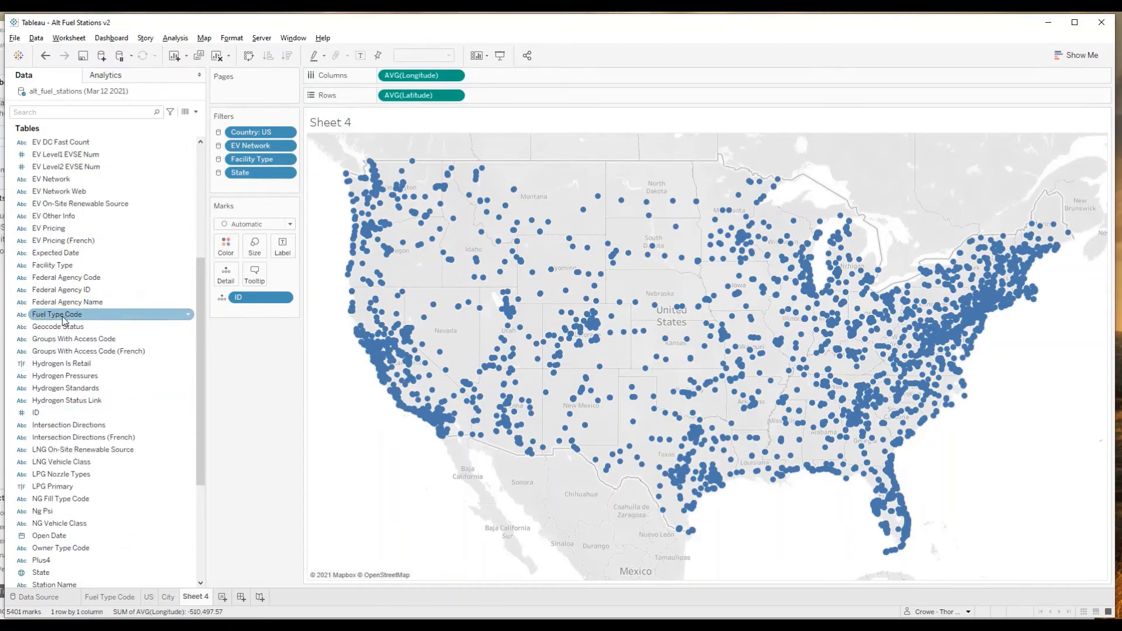
left_click_drag(63, 317, 226, 248)
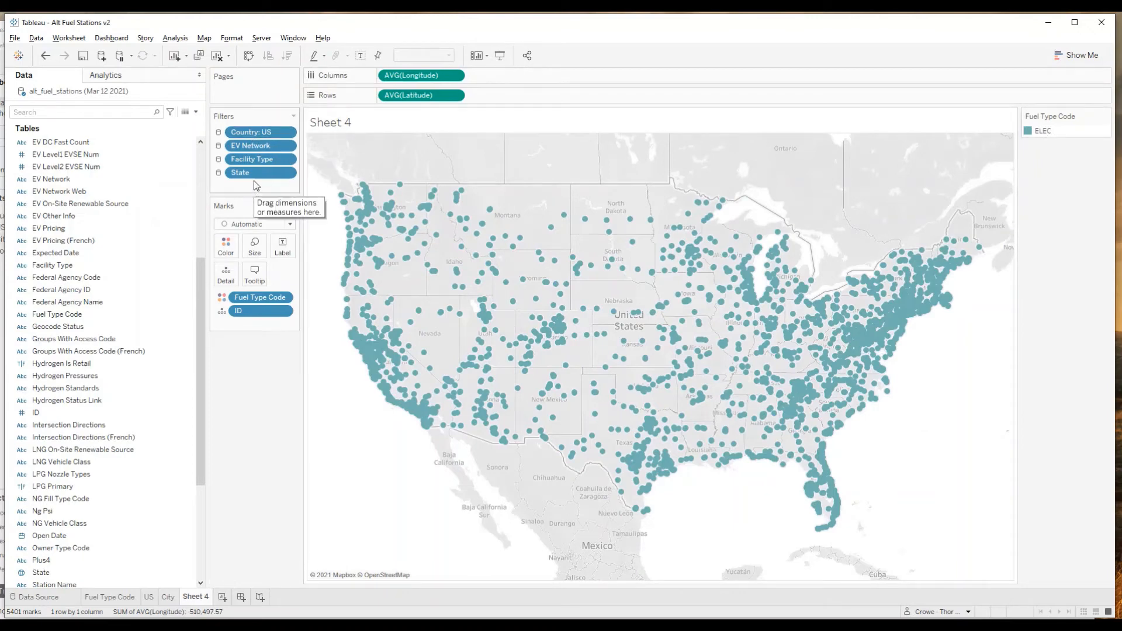
Step: Set the EV Network filter to include all values from the Fuel Type Code sheet, and browse the Facility Type filter values
left_click(113, 602)
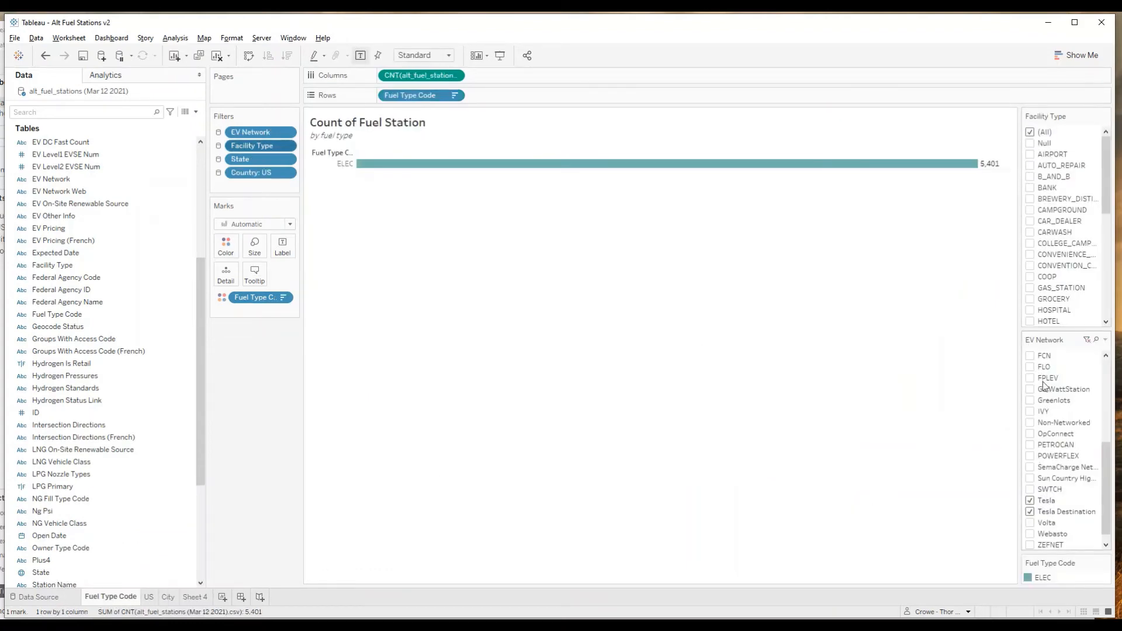
left_click_drag(1107, 456, 1110, 386)
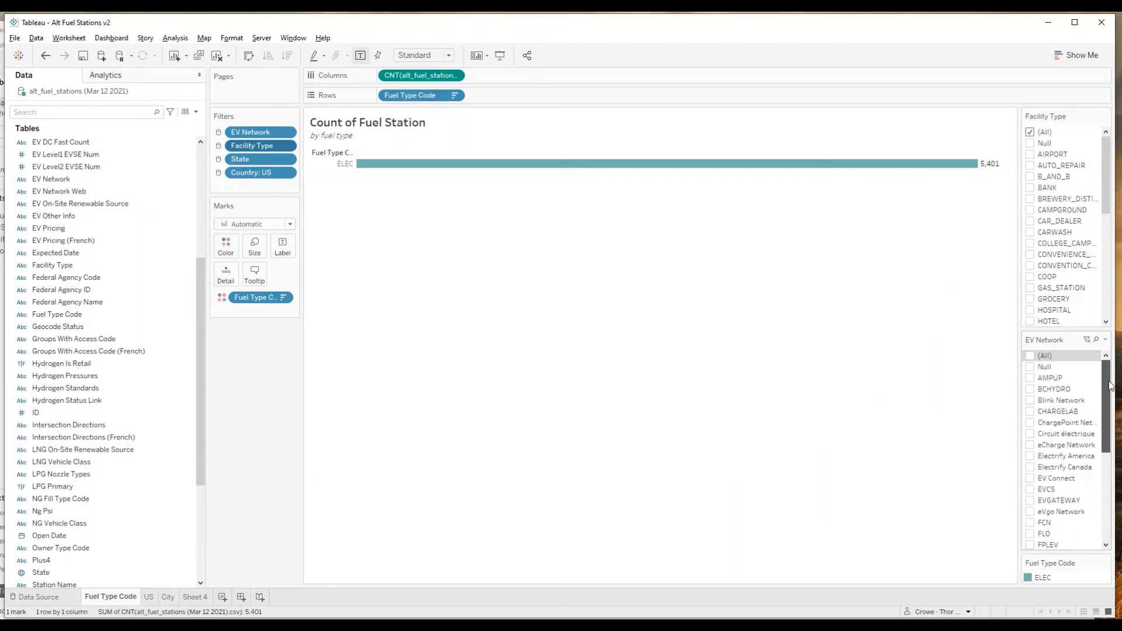
left_click(1044, 355)
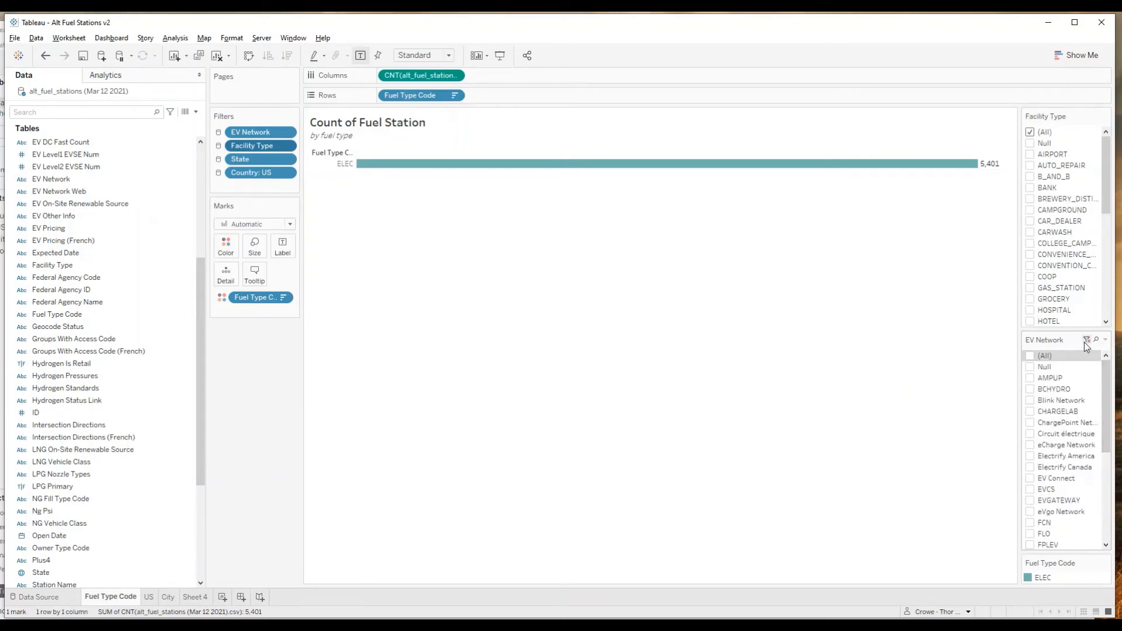
left_click(1110, 227)
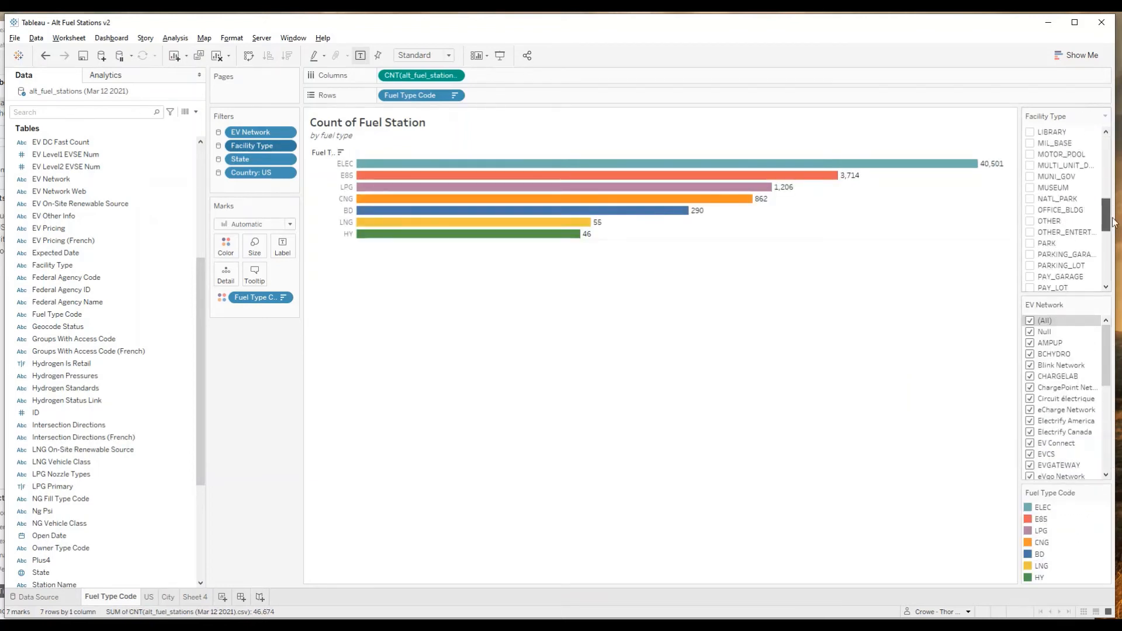
Step: Open Sheet 4 and highlight each fuel type on the station map in turn, from BD to LPG
left_click_drag(1112, 222, 1108, 146)
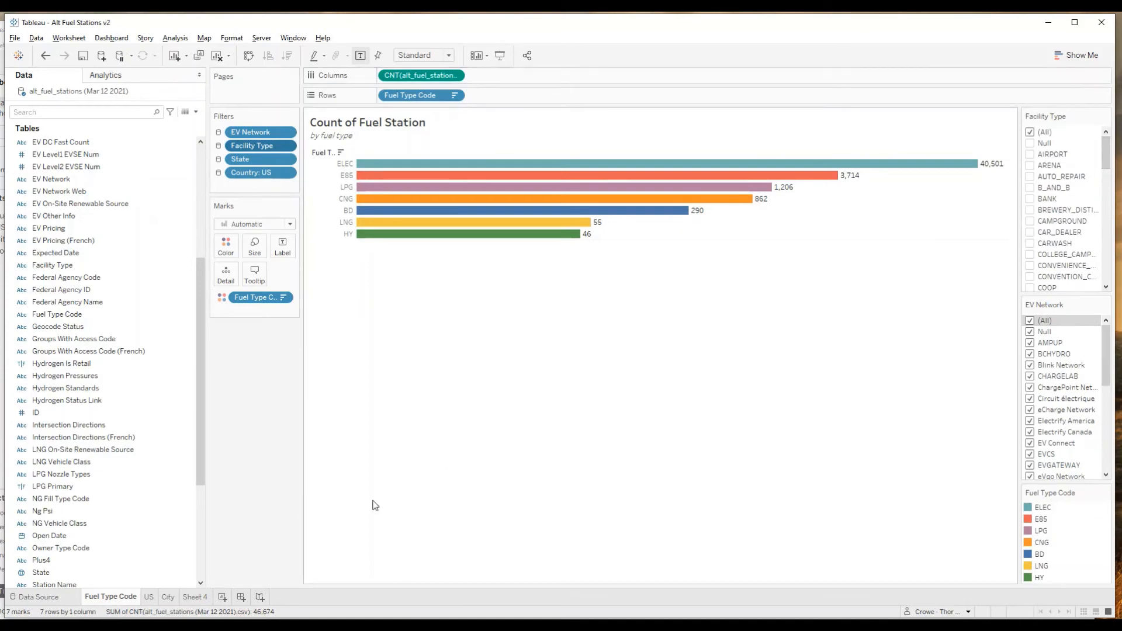
left_click(195, 597)
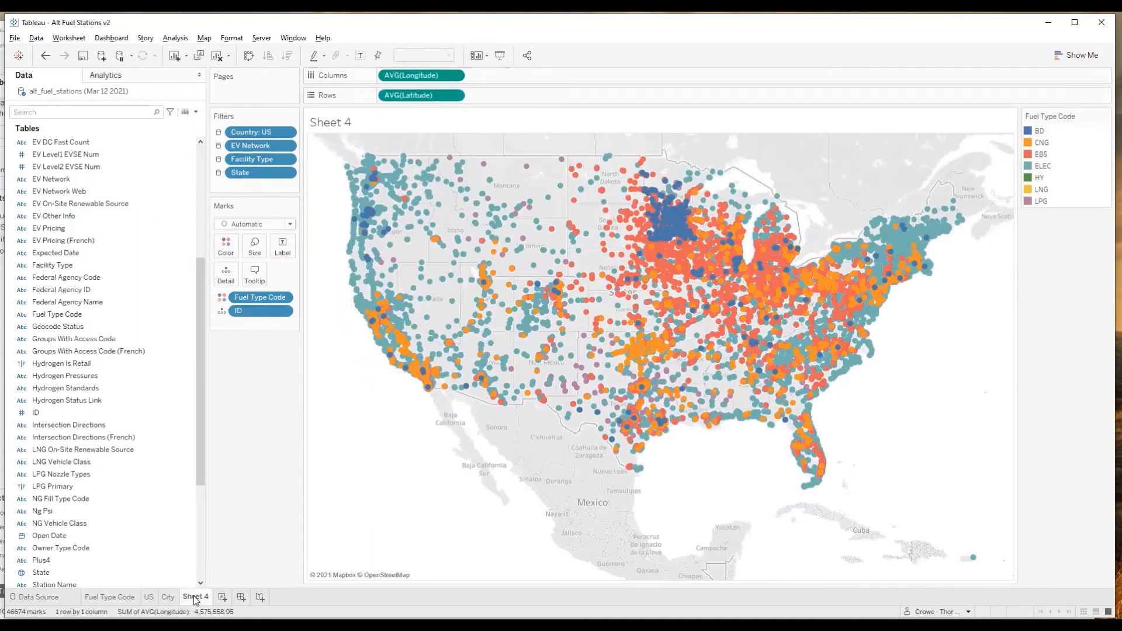
left_click(1044, 132)
left_click(1041, 144)
left_click(1044, 156)
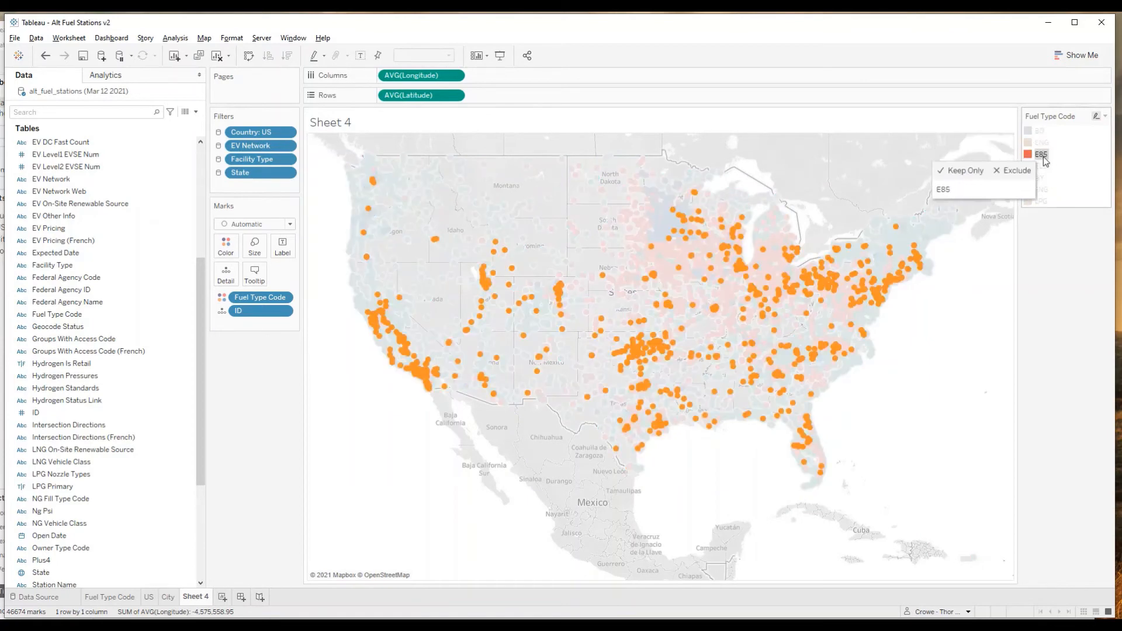
left_click(1044, 168)
left_click(1044, 178)
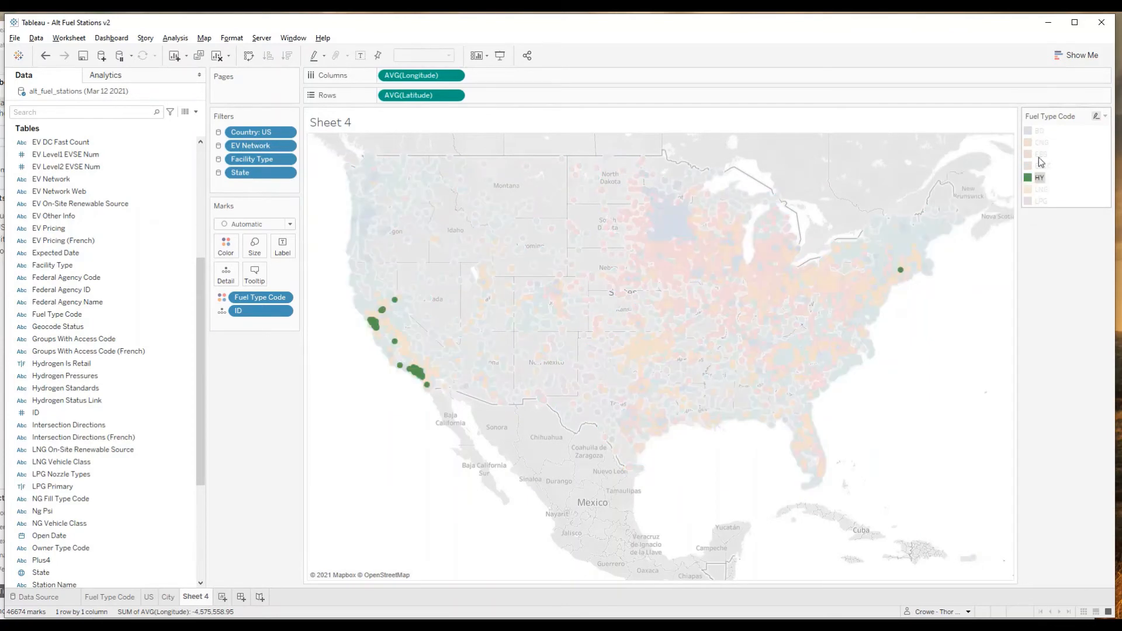
left_click(1040, 190)
left_click(1040, 201)
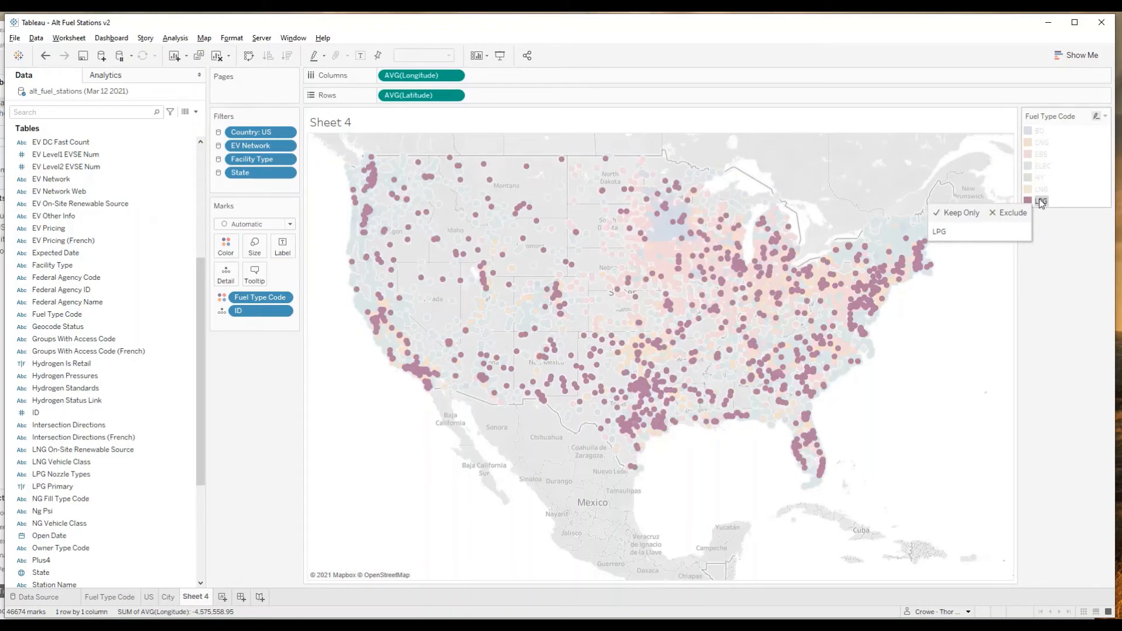
Step: Highlight the LNG, HY and ELEC stations on the map again and clear the highlight
left_click(1039, 190)
left_click(1041, 177)
left_click(1040, 166)
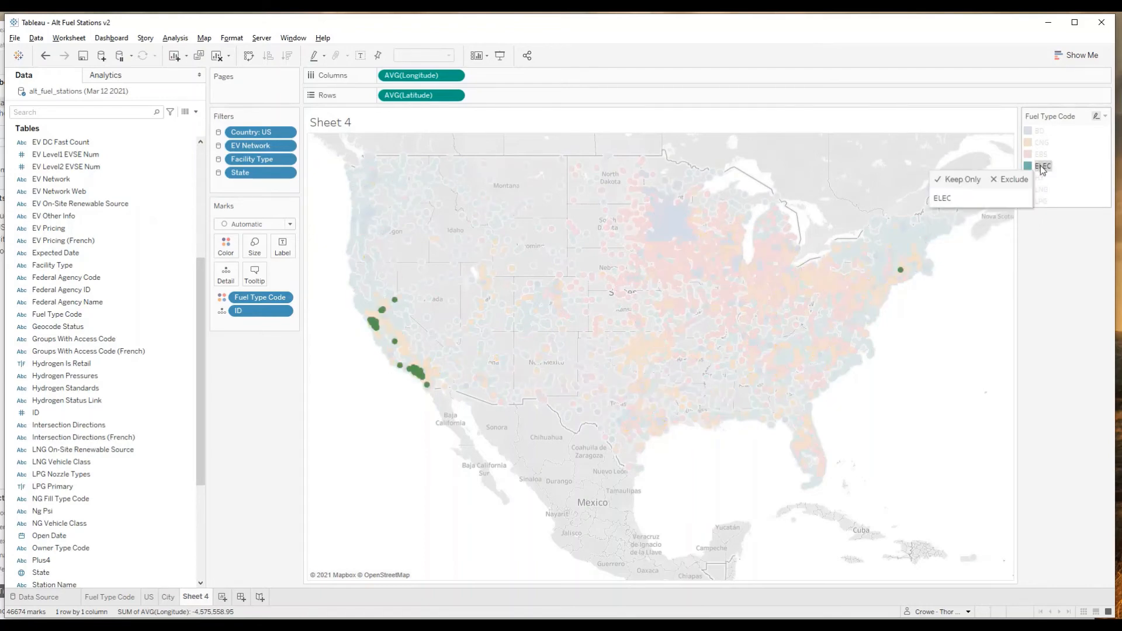
double_click(1041, 166)
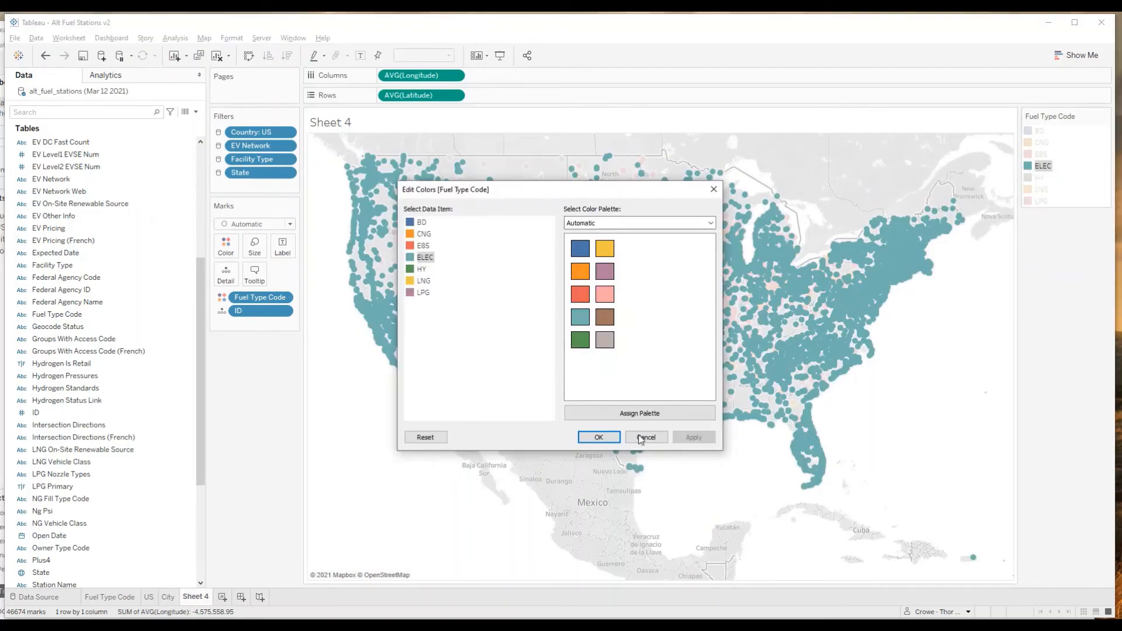
left_click(641, 438)
left_click(1051, 166)
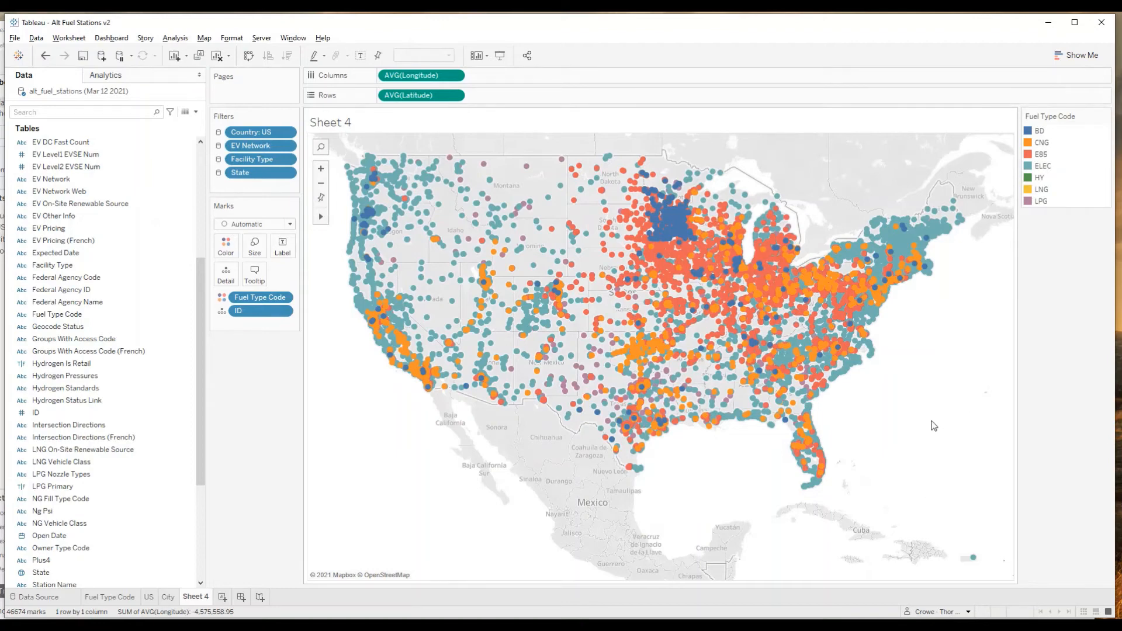
Step: Set the map background style to Streets and hide the Terrain, Water Labels and Points of Interest layers, keeping Base on
scroll(743, 310, "up", 5)
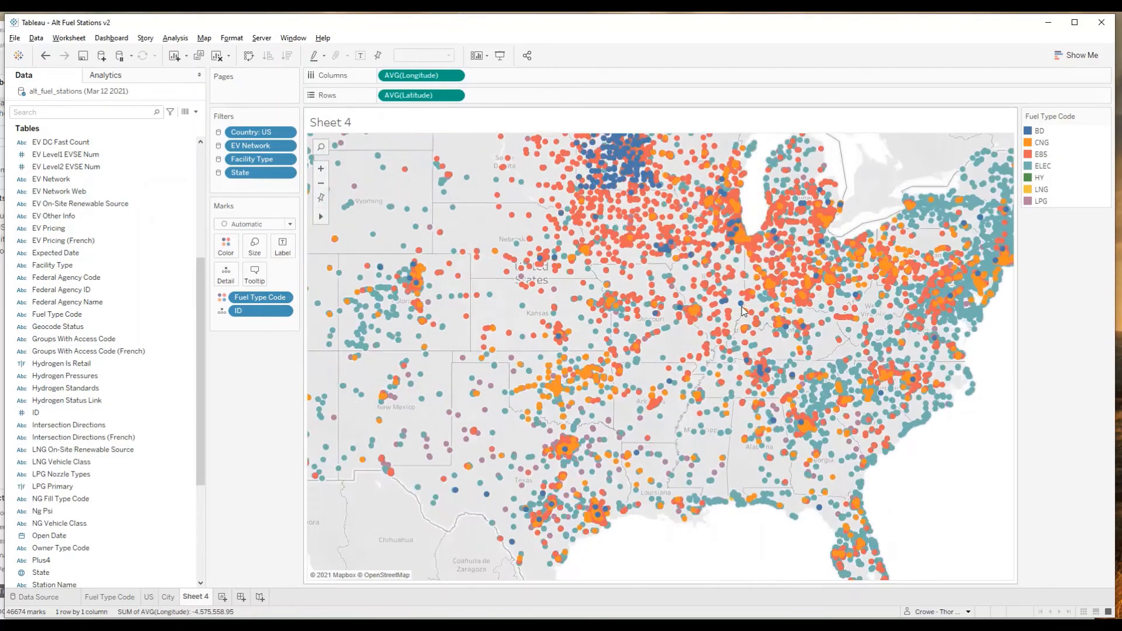
scroll(742, 306, "up", 3)
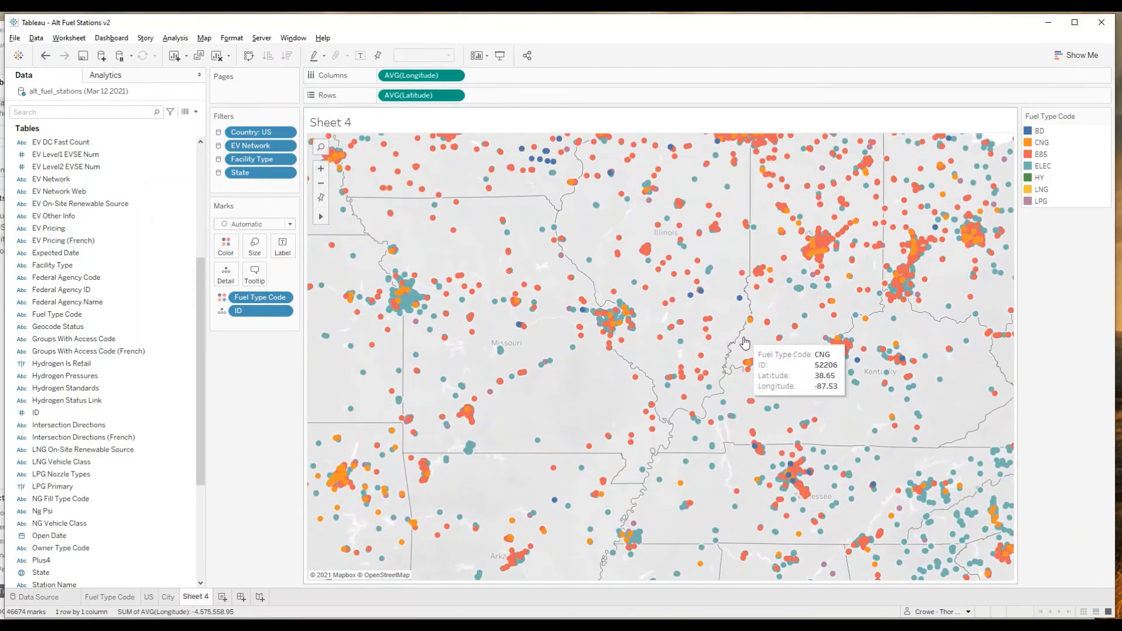
scroll(614, 281, "up", 2)
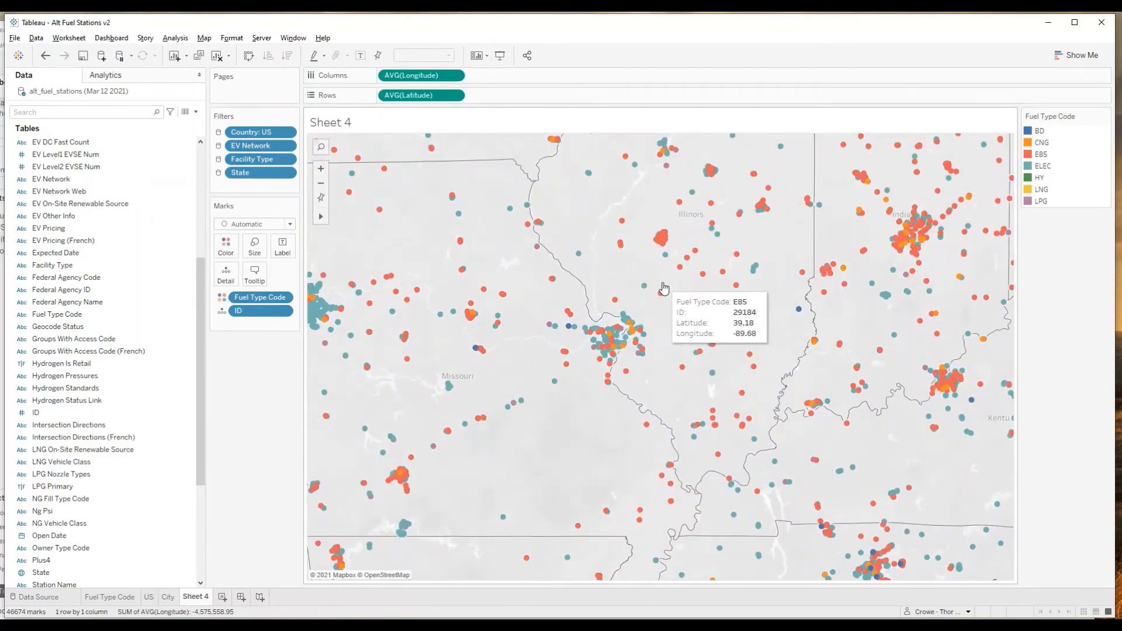
scroll(659, 304, "up", 3)
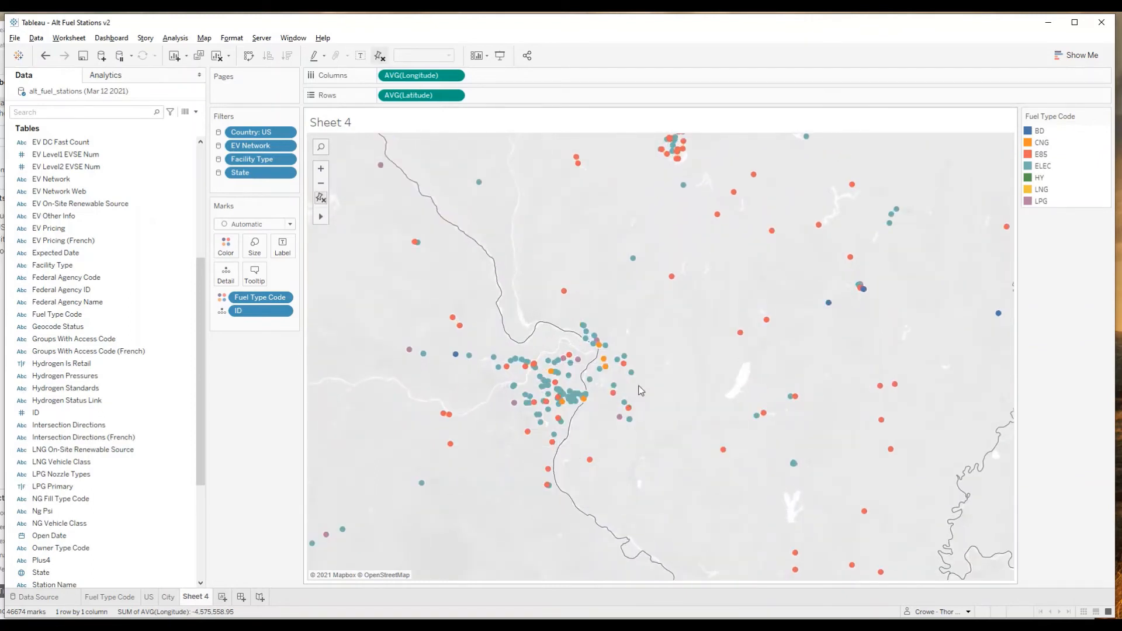
mouse_move(554, 414)
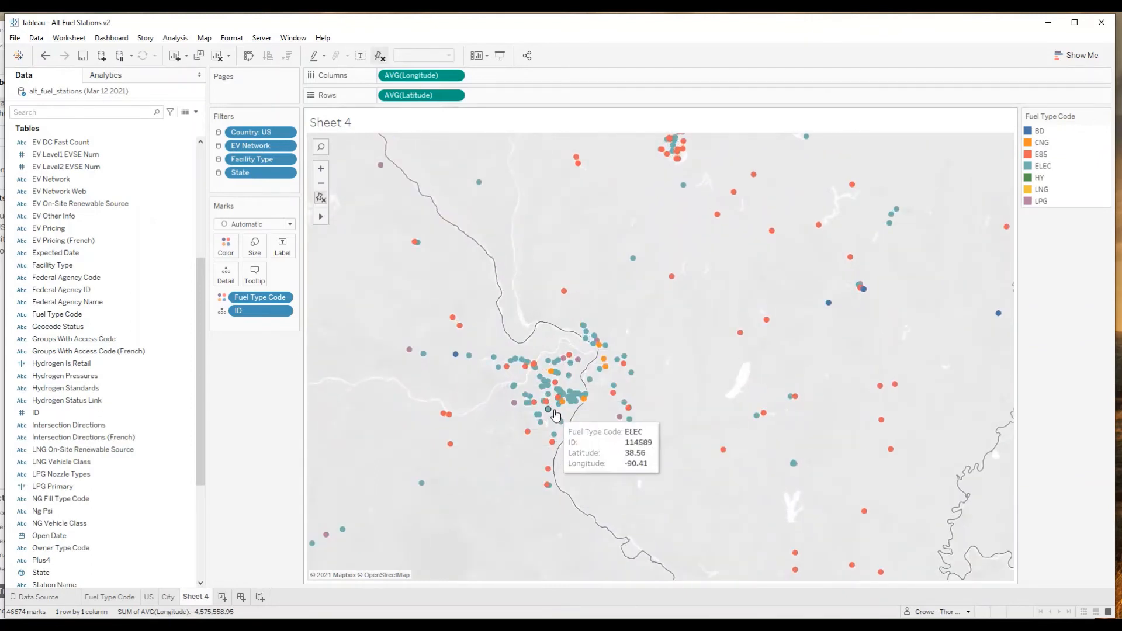
left_click(205, 38)
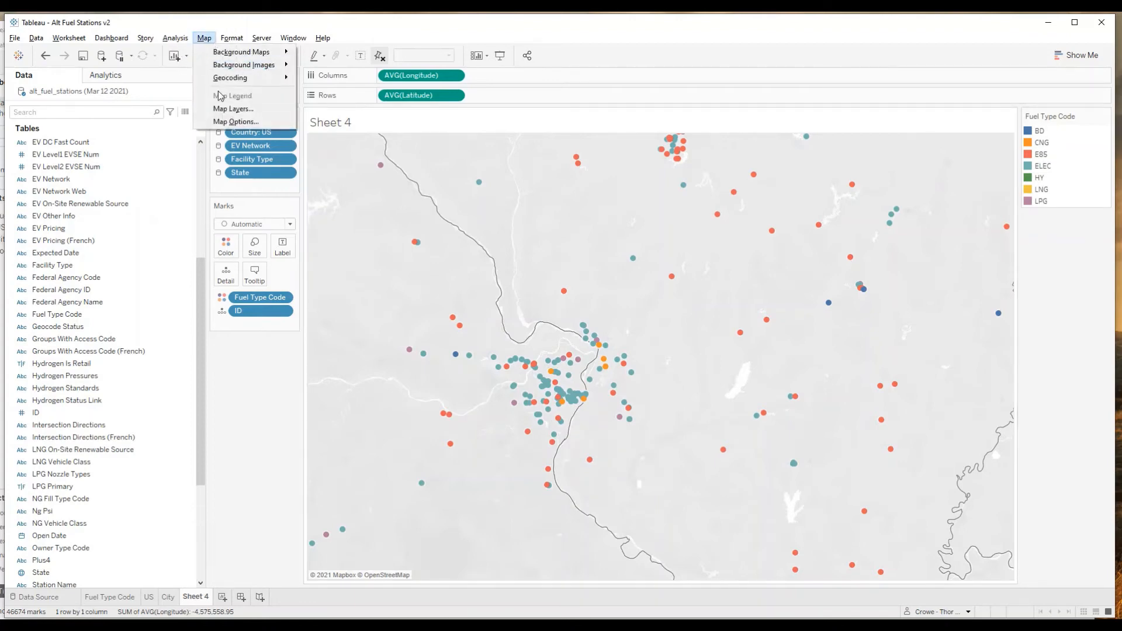
left_click(229, 110)
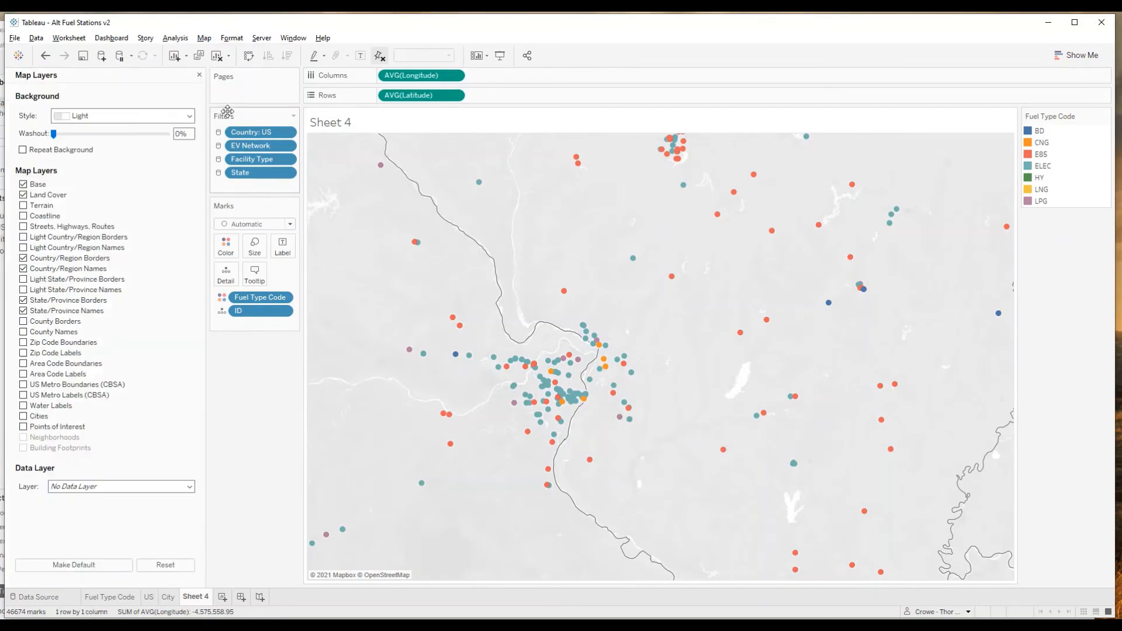
left_click(174, 120)
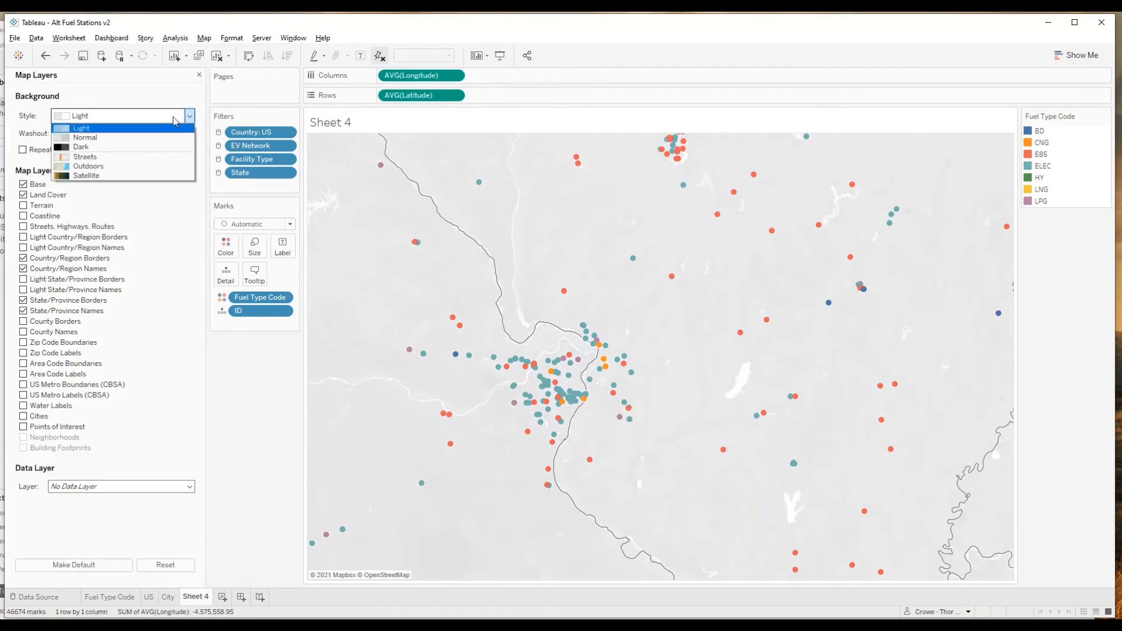
left_click(141, 156)
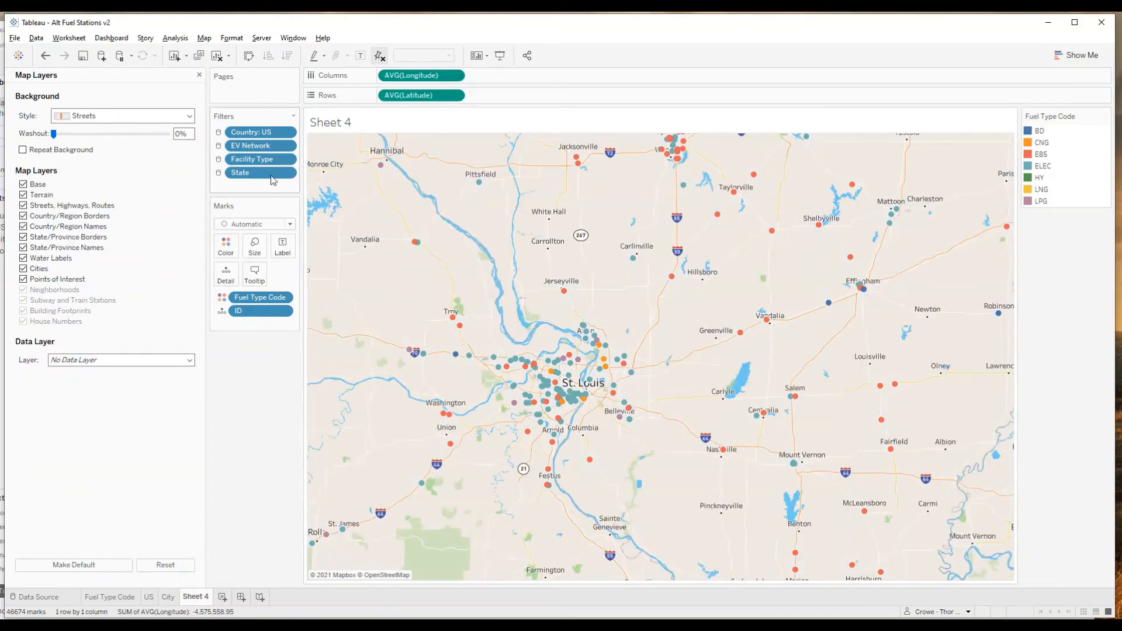
left_click(24, 185)
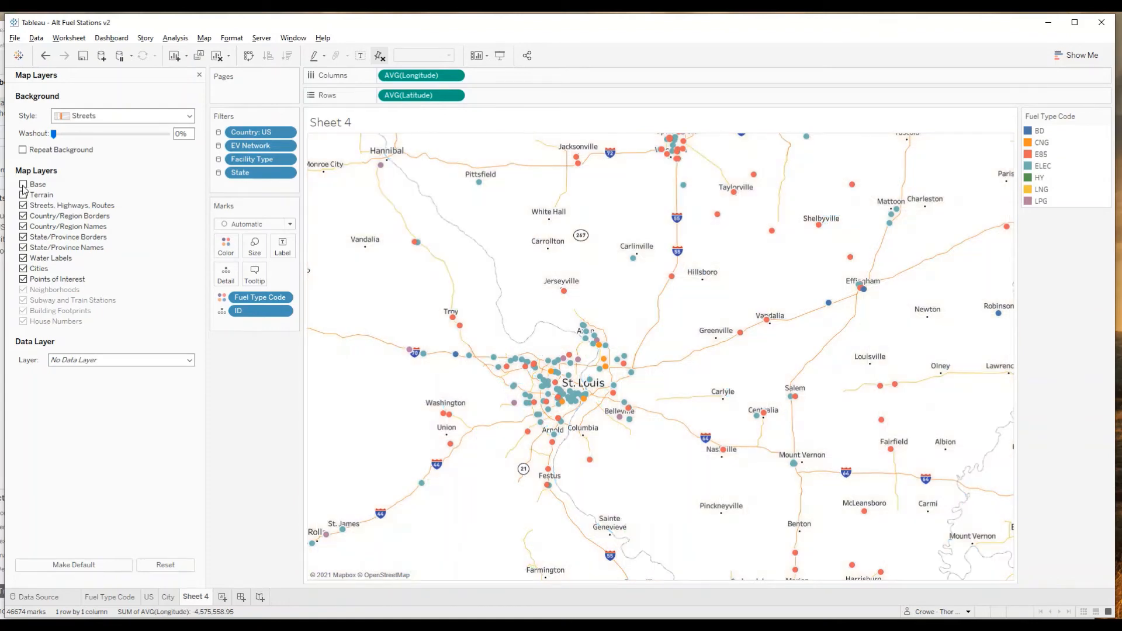
left_click(23, 185)
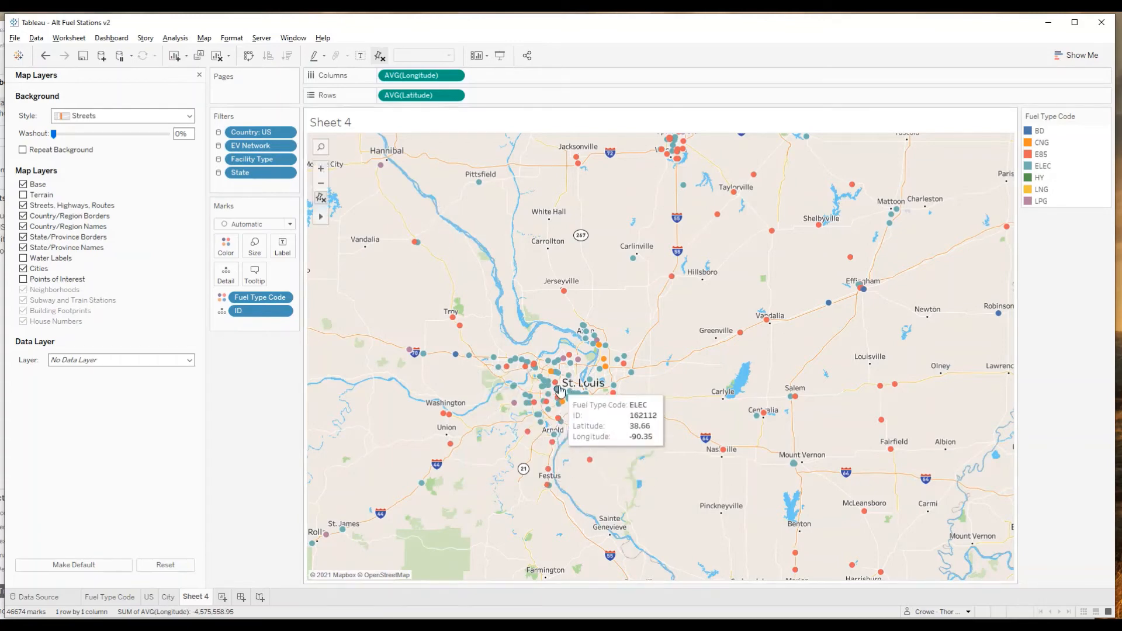
Step: Examine the stations at street level around Clayton in the St. Louis area and reset the map to its full extent
scroll(576, 392, "up", 2)
scroll(577, 392, "up", 4)
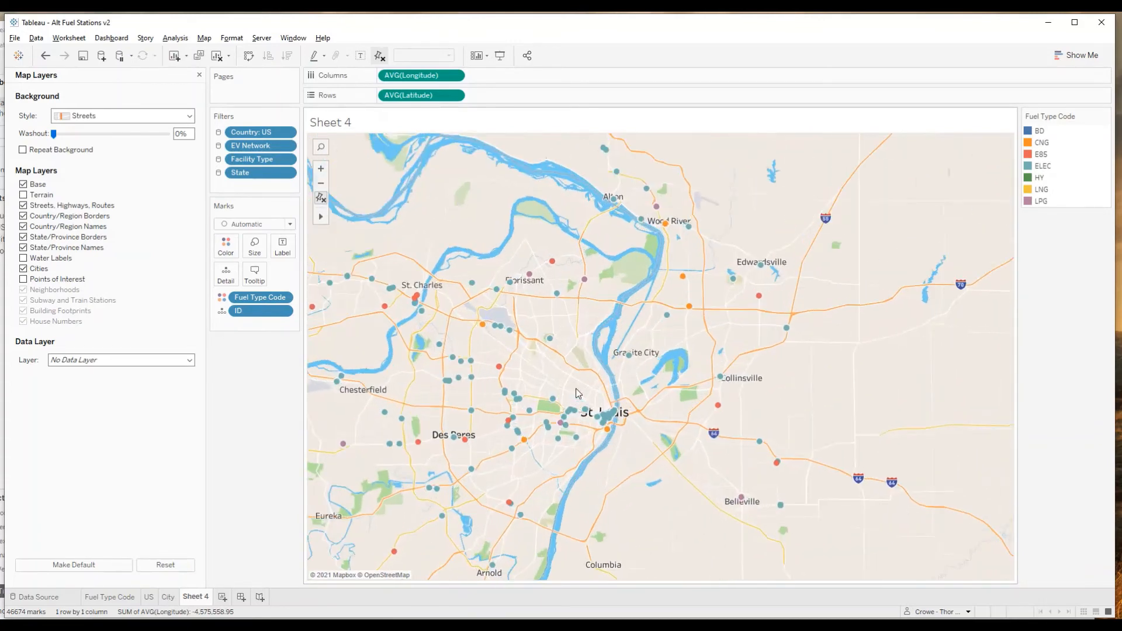
scroll(471, 407, "up", 5)
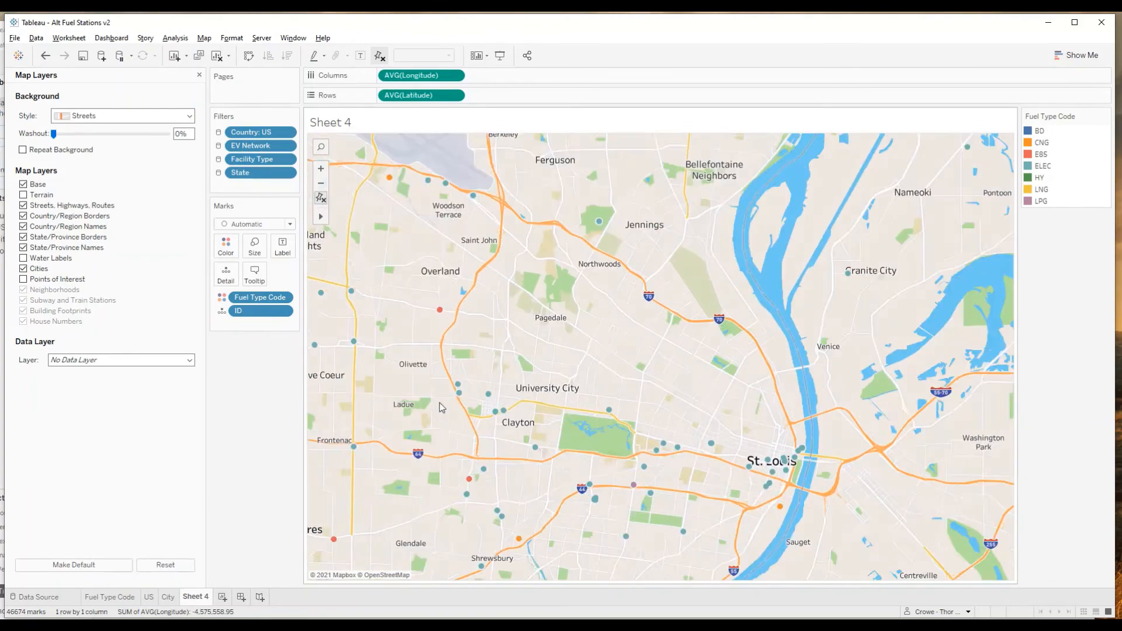
scroll(471, 408, "up", 2)
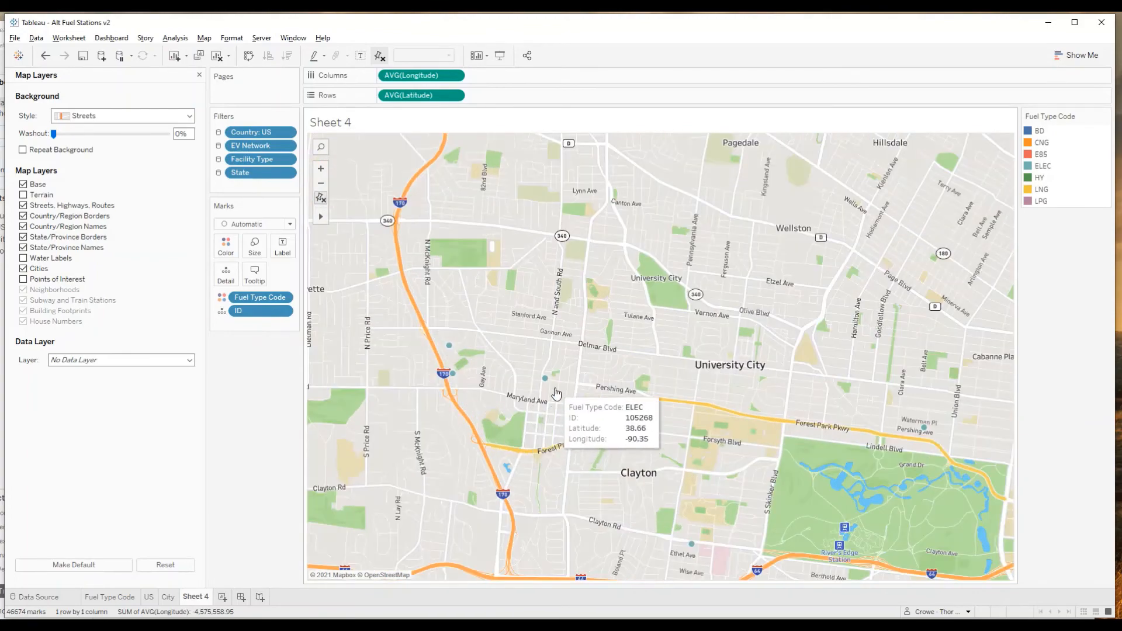
scroll(555, 388, "up", 4)
scroll(555, 388, "up", 2)
mouse_move(512, 350)
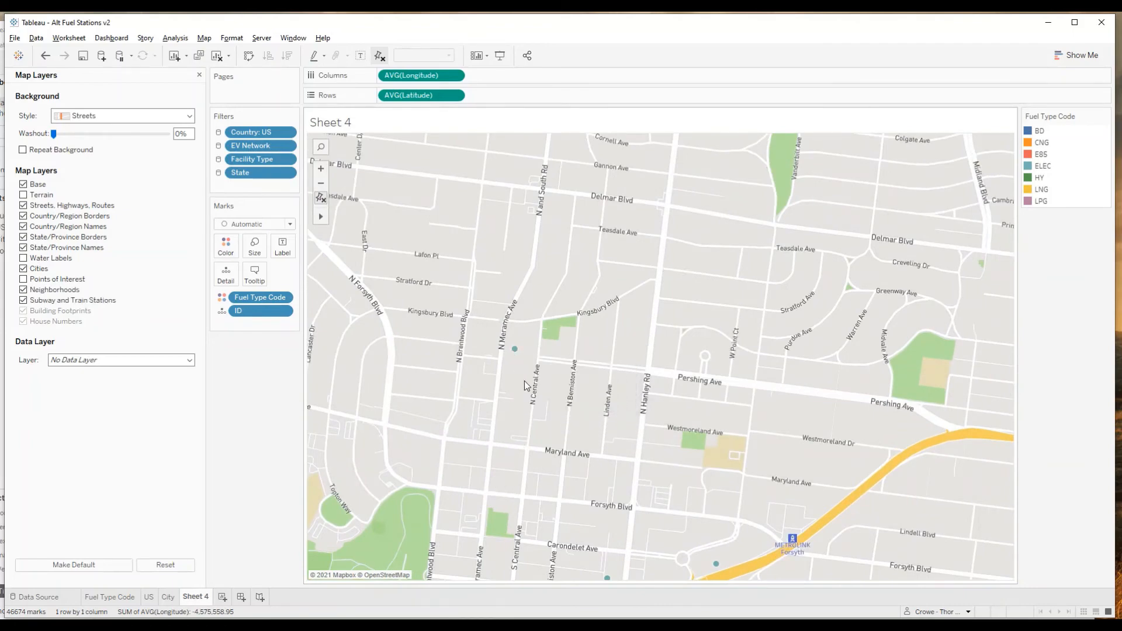
left_click(325, 200)
left_click(323, 199)
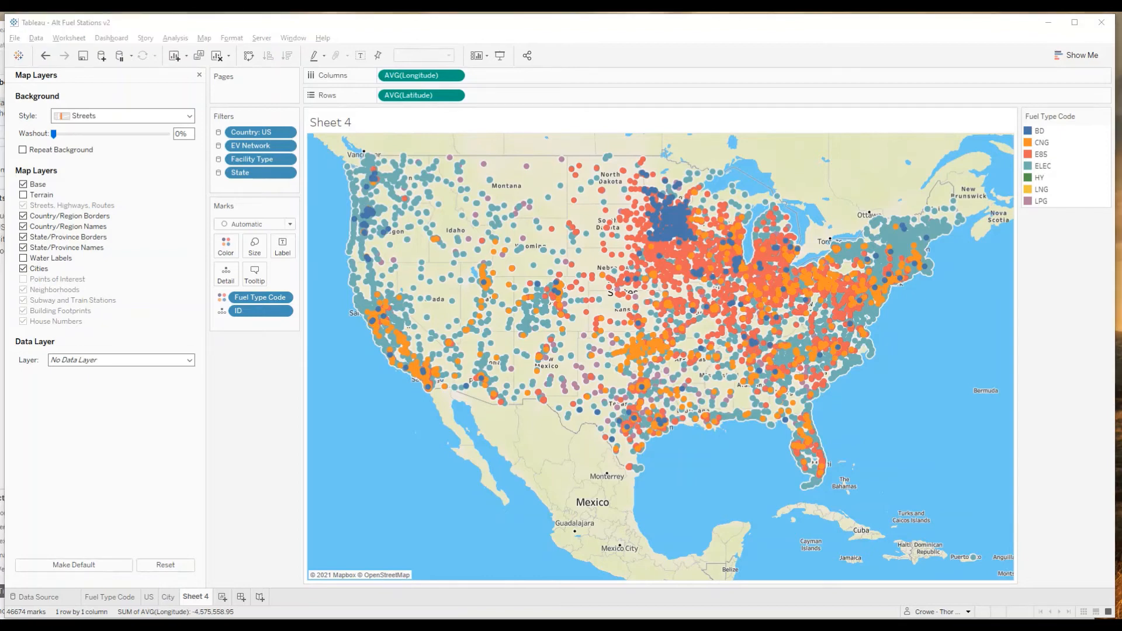
Step: Switch to the finished Alt Fuel Stations workbook and look at its dashboard's state map
key("alt+Tab")
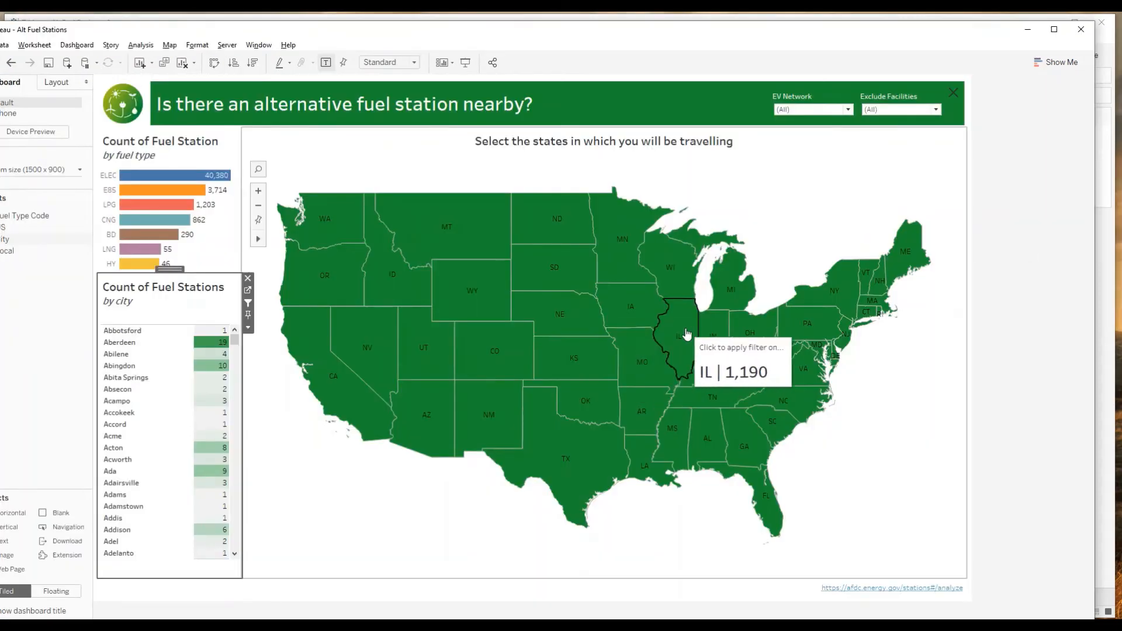
left_click(712, 325)
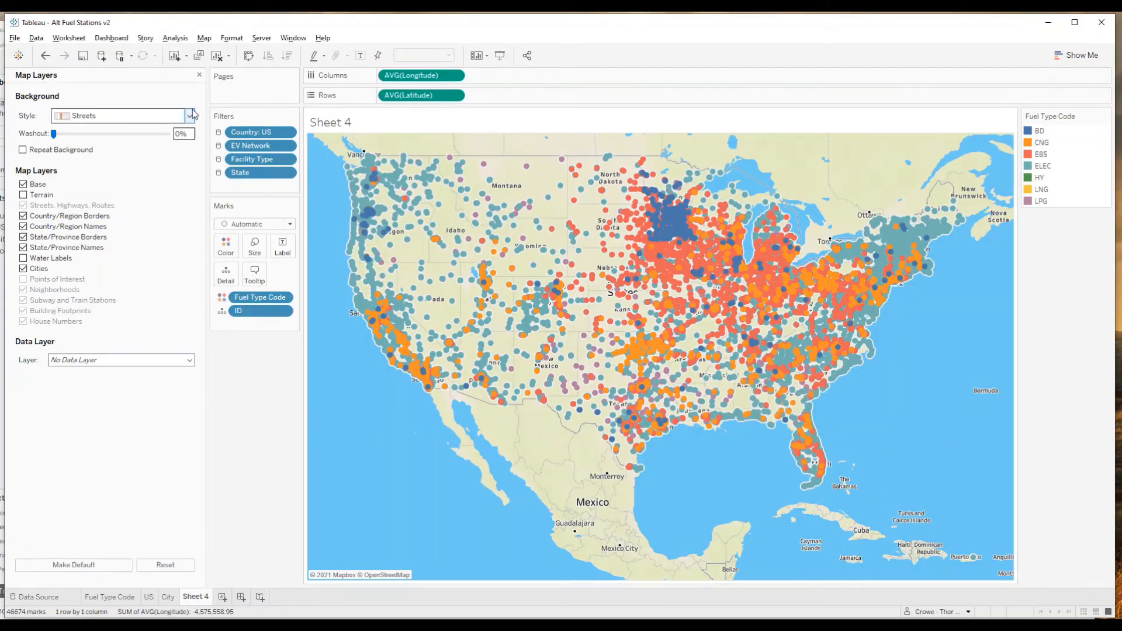
Step: Close the map layer settings and add the Station Name and Street Address fields to the tooltip of the map marks
left_click(200, 75)
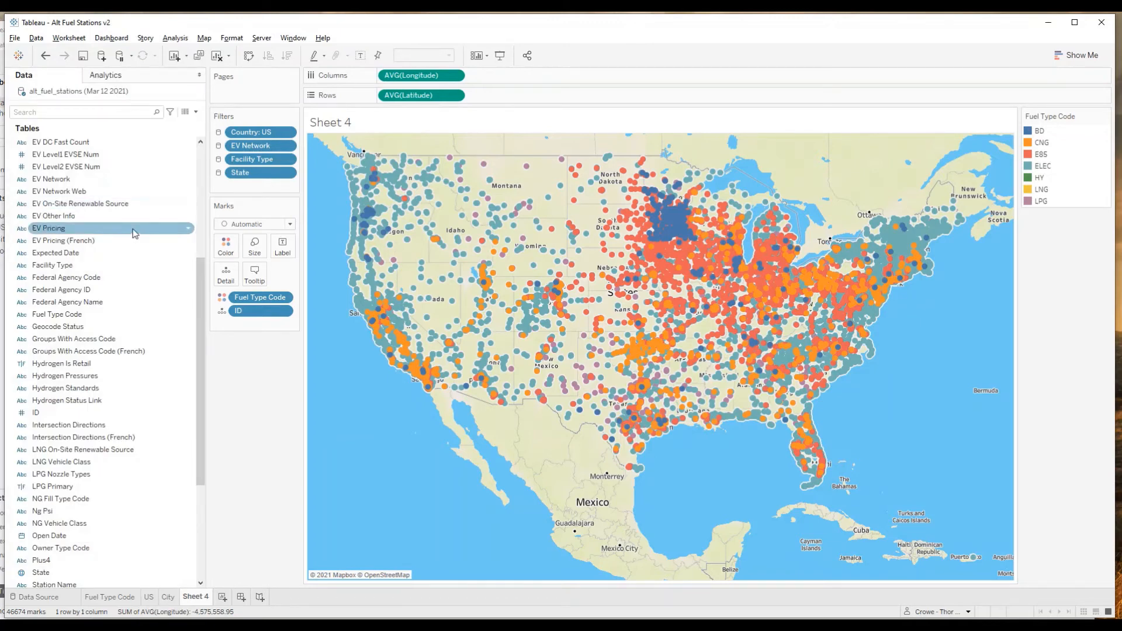
scroll(115, 338, "down", 1)
scroll(115, 338, "down", 4)
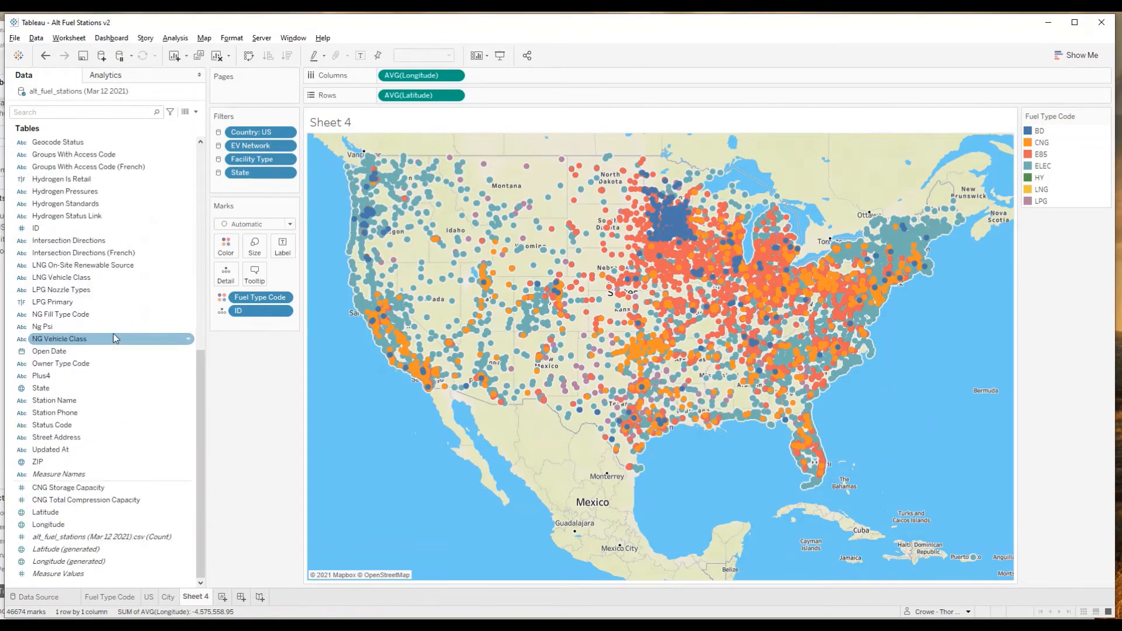
left_click(55, 406)
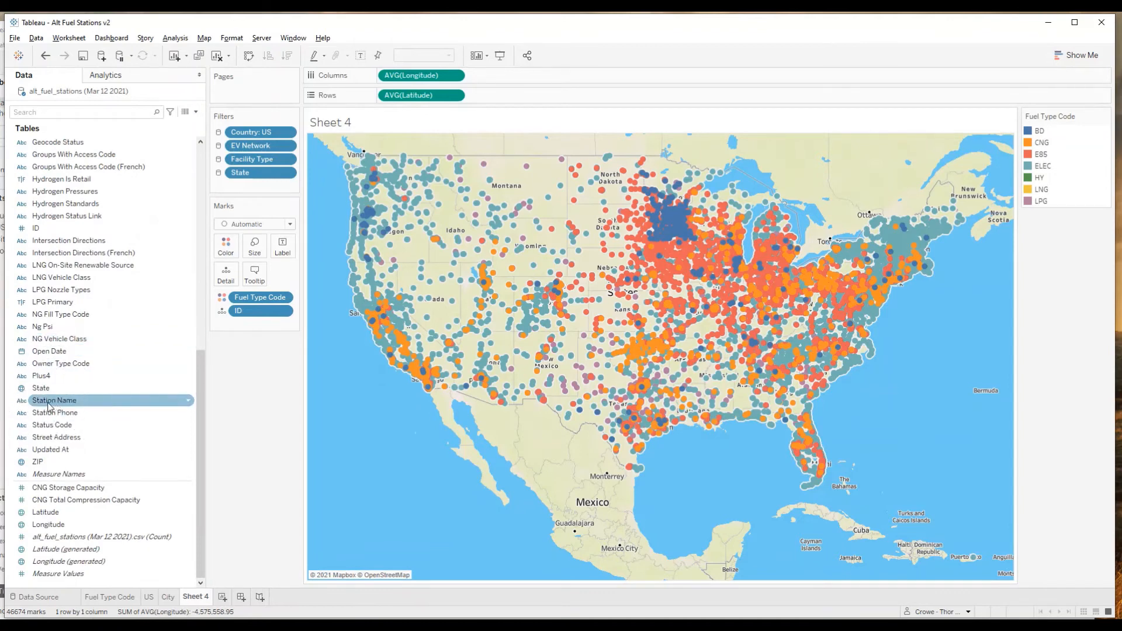
left_click_drag(46, 405, 244, 276)
left_click(245, 330)
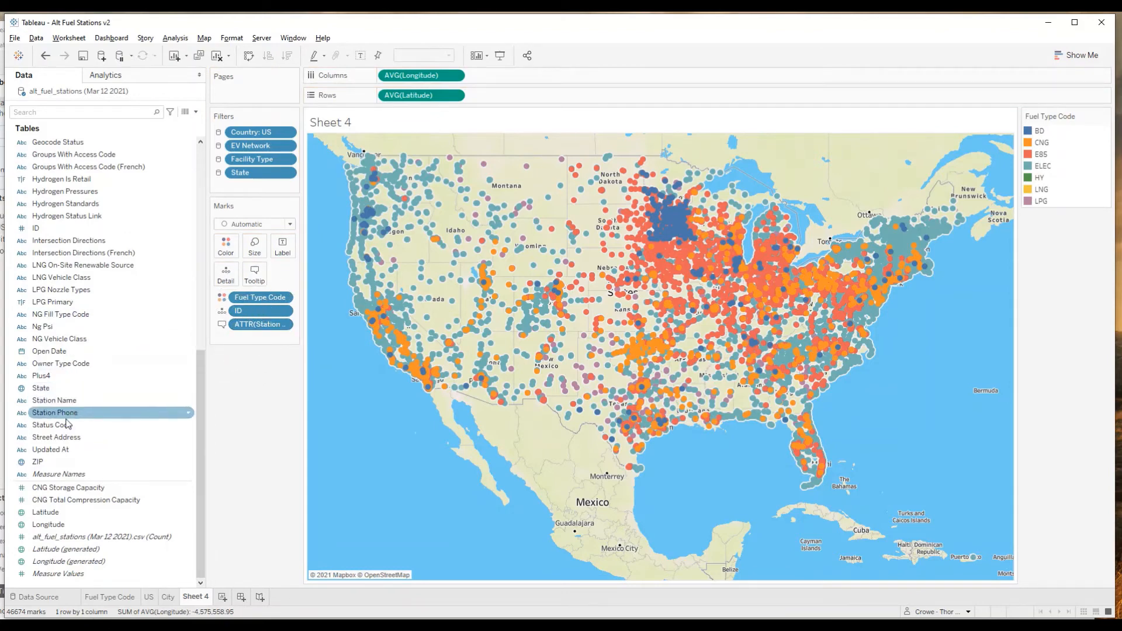
left_click(48, 439)
left_click_drag(48, 439, 254, 277)
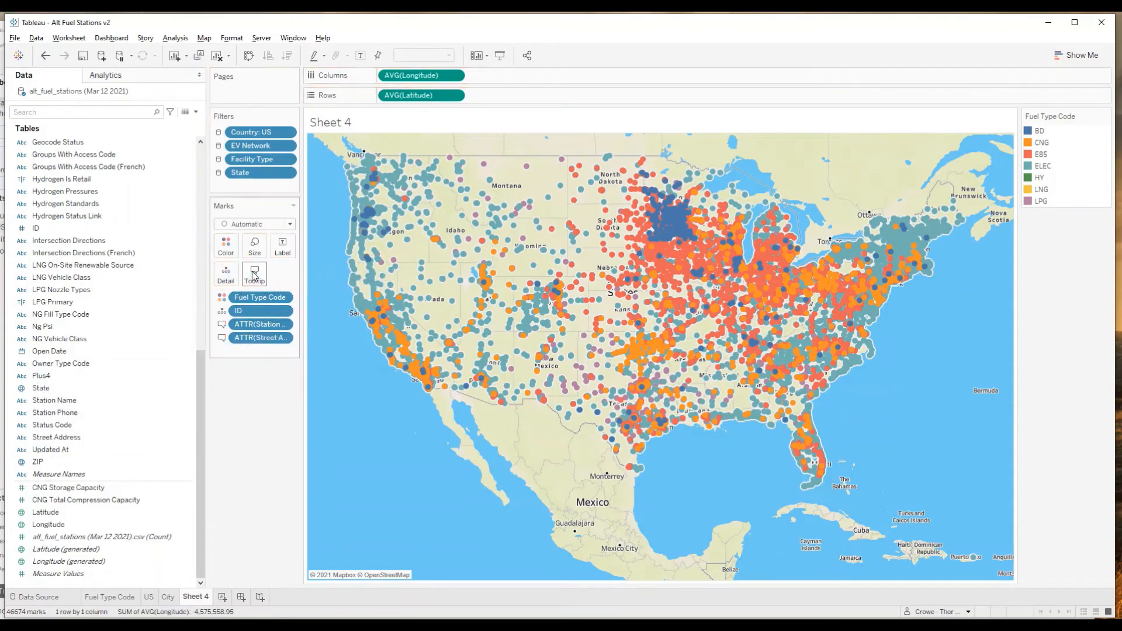
left_click(256, 344)
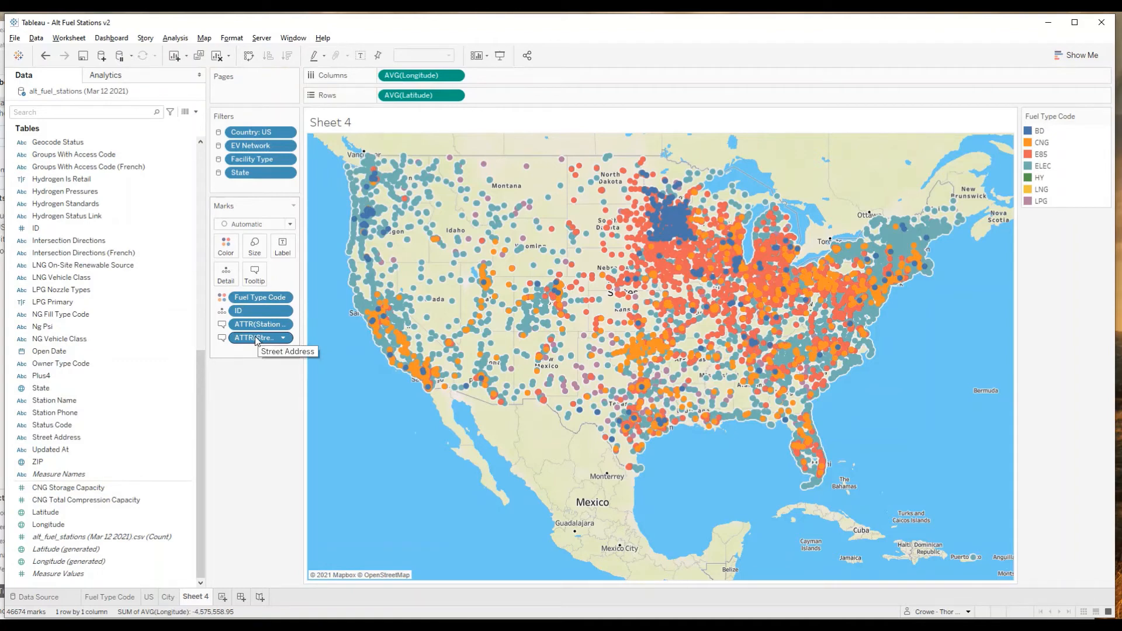
Step: Add the EV Network field to the tooltip of the map marks
scroll(96, 290, "up", 4)
scroll(95, 290, "up", 2)
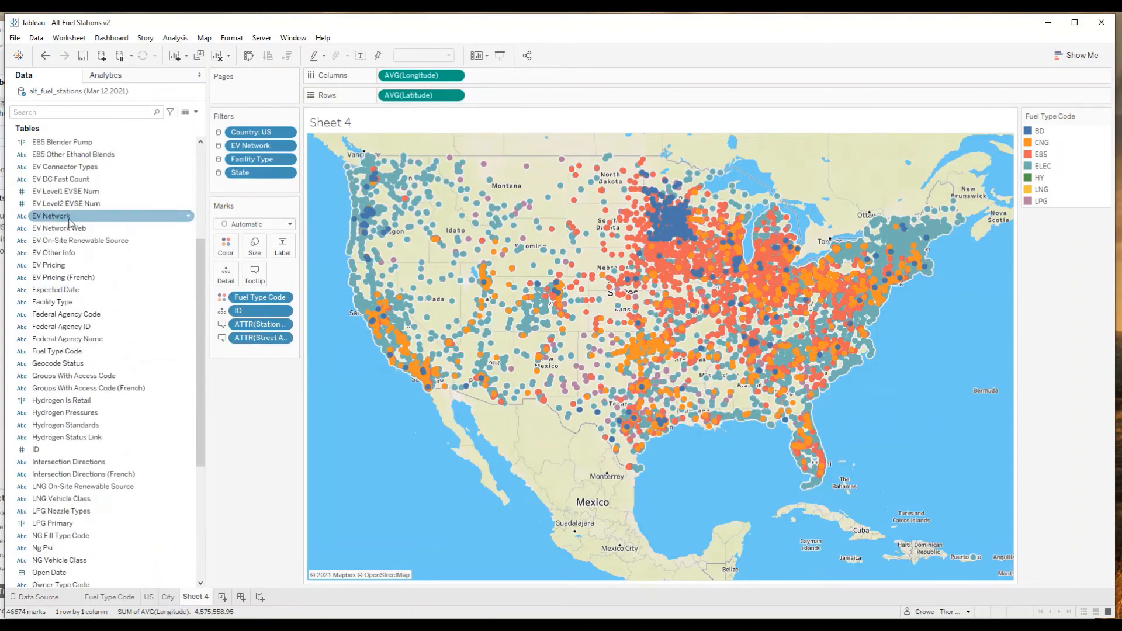
left_click_drag(60, 221, 256, 281)
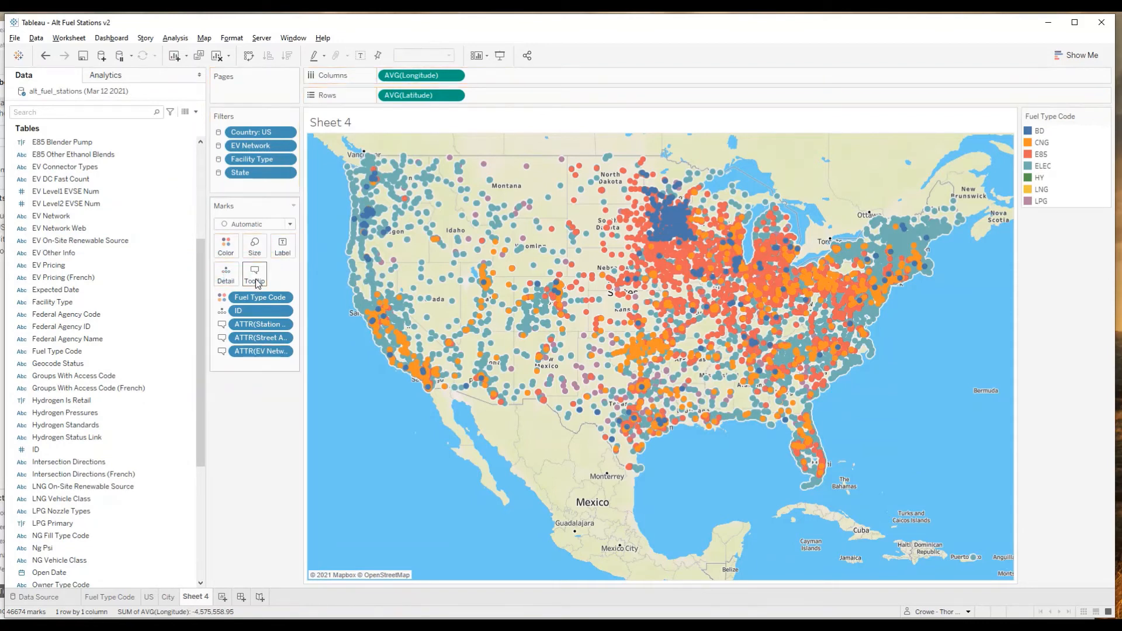
left_click(109, 256)
scroll(113, 262, "up", 5)
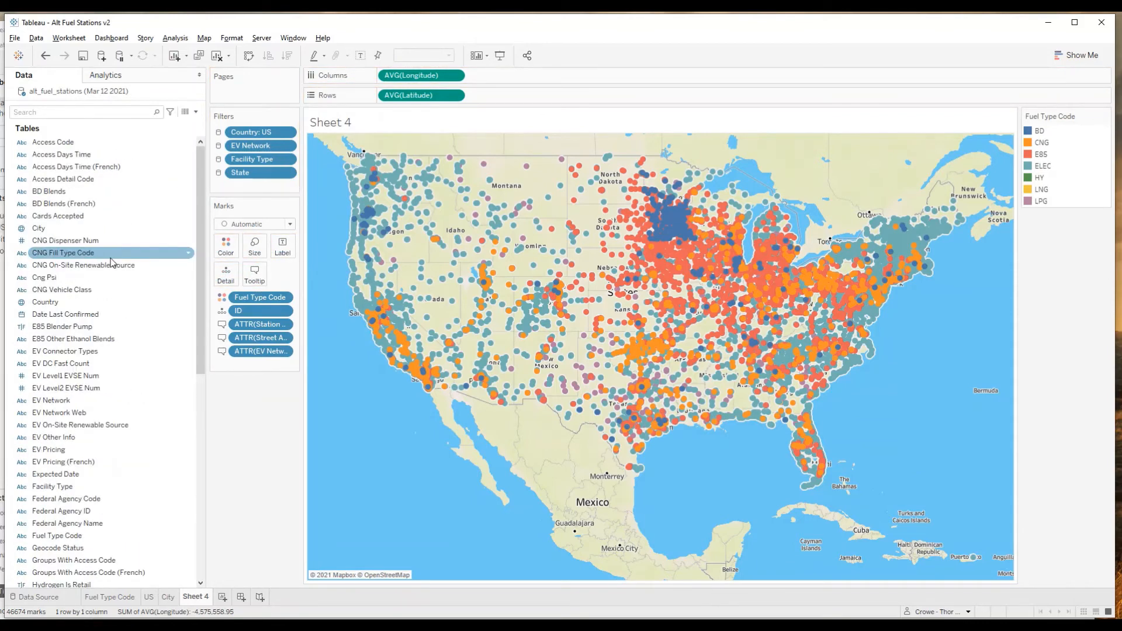
Step: Add the Access Days Time and Intersection Directions fields to the tooltip of the map marks
left_click(73, 179)
left_click(67, 156)
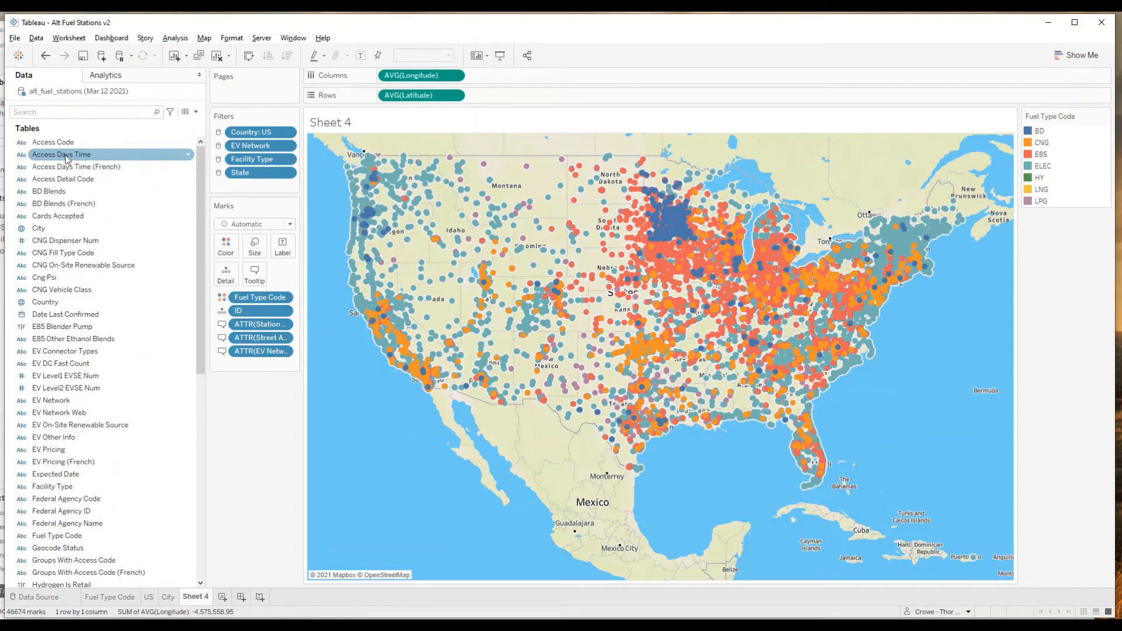
left_click_drag(67, 158, 260, 280)
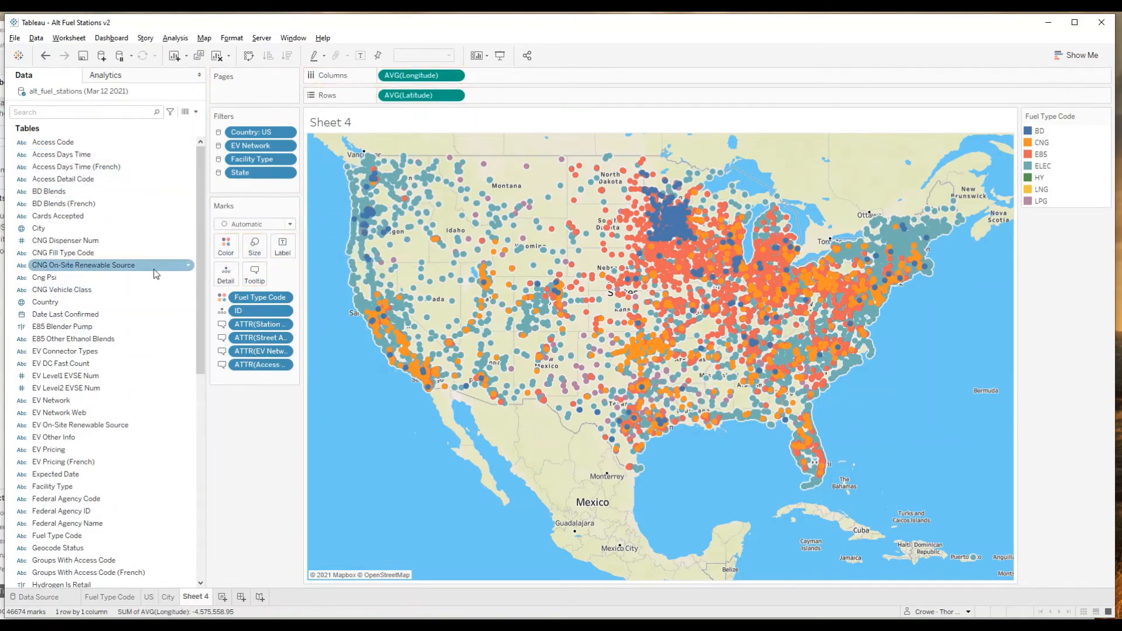
scroll(149, 267, "down", 5)
scroll(148, 267, "down", 1)
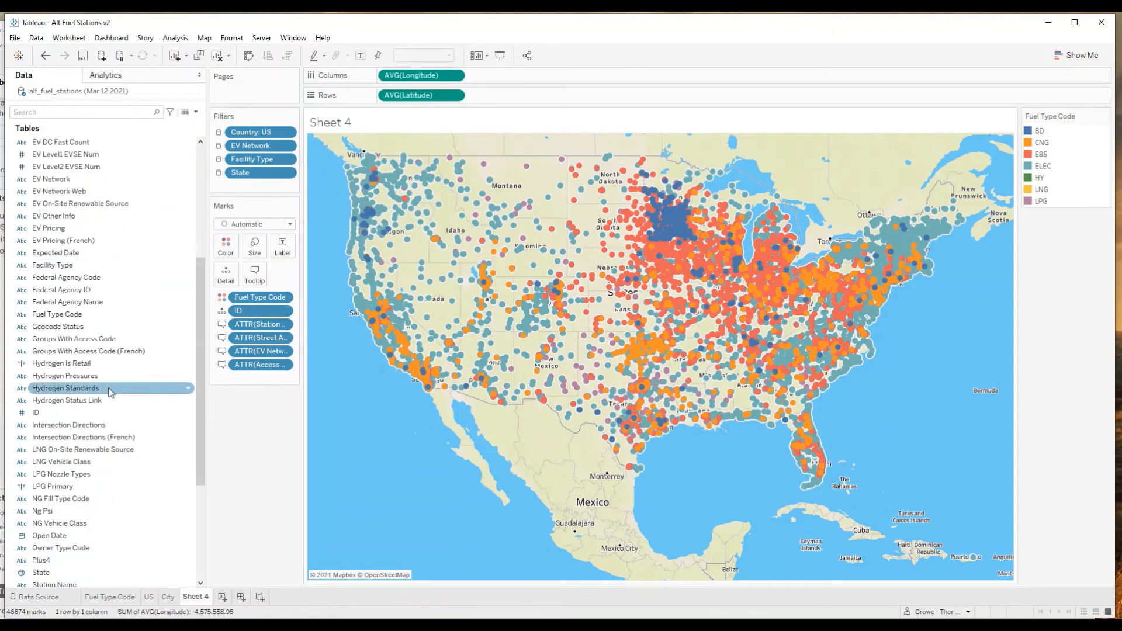
left_click(59, 430)
left_click_drag(58, 431, 255, 283)
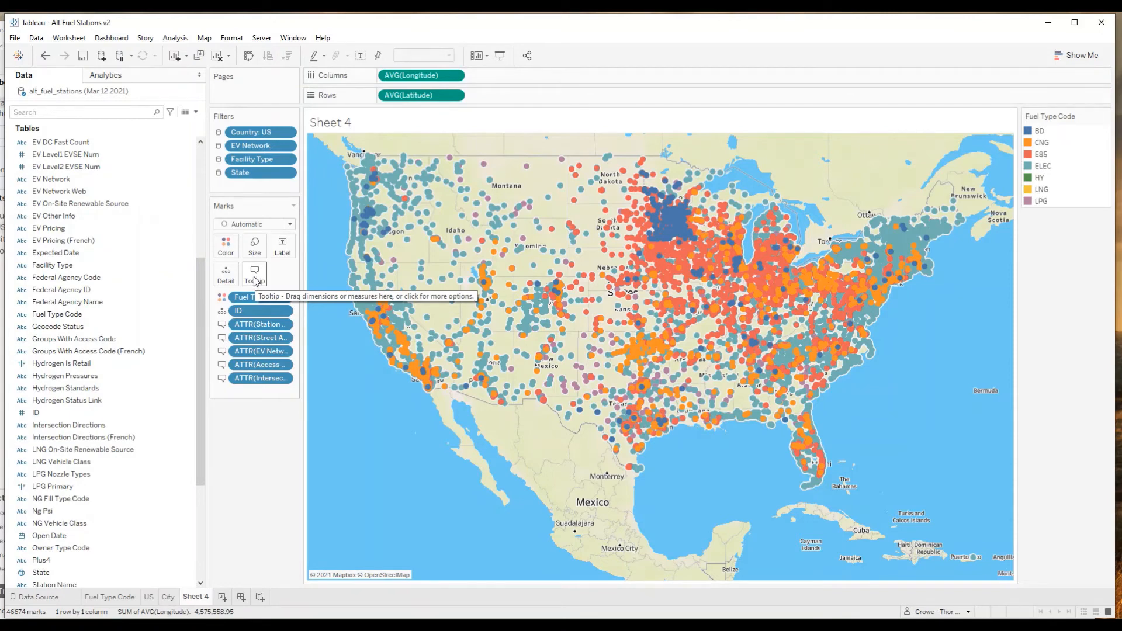
Step: Replace the default tooltip text with a bold first line combining EV Network and Station Name, separated by a vertical bar
left_click(255, 276)
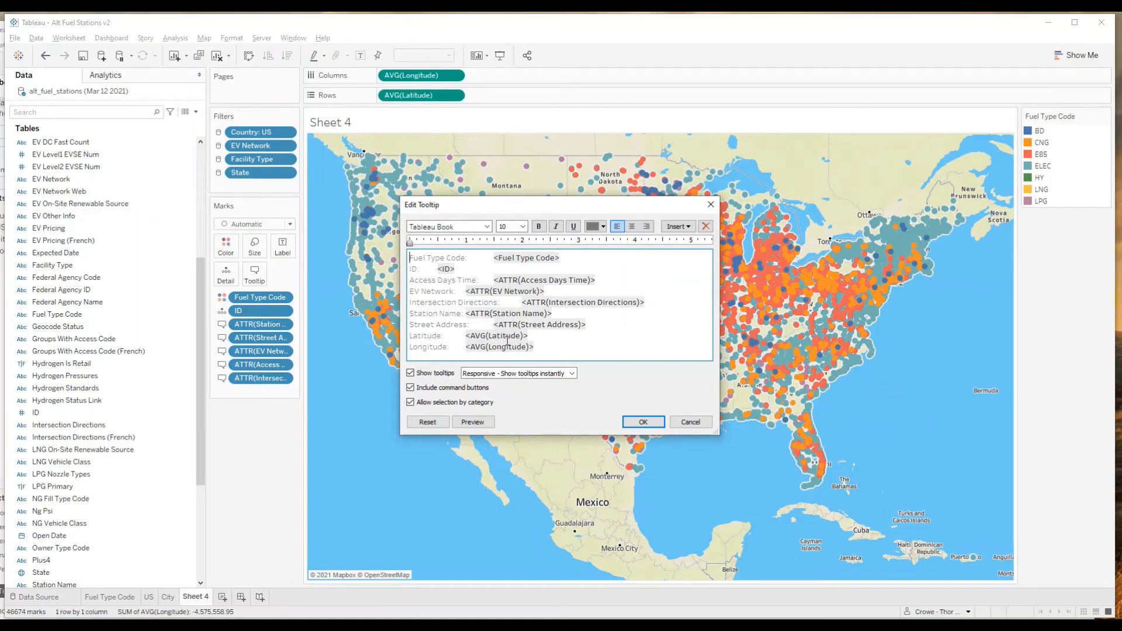
left_click_drag(543, 349, 409, 256)
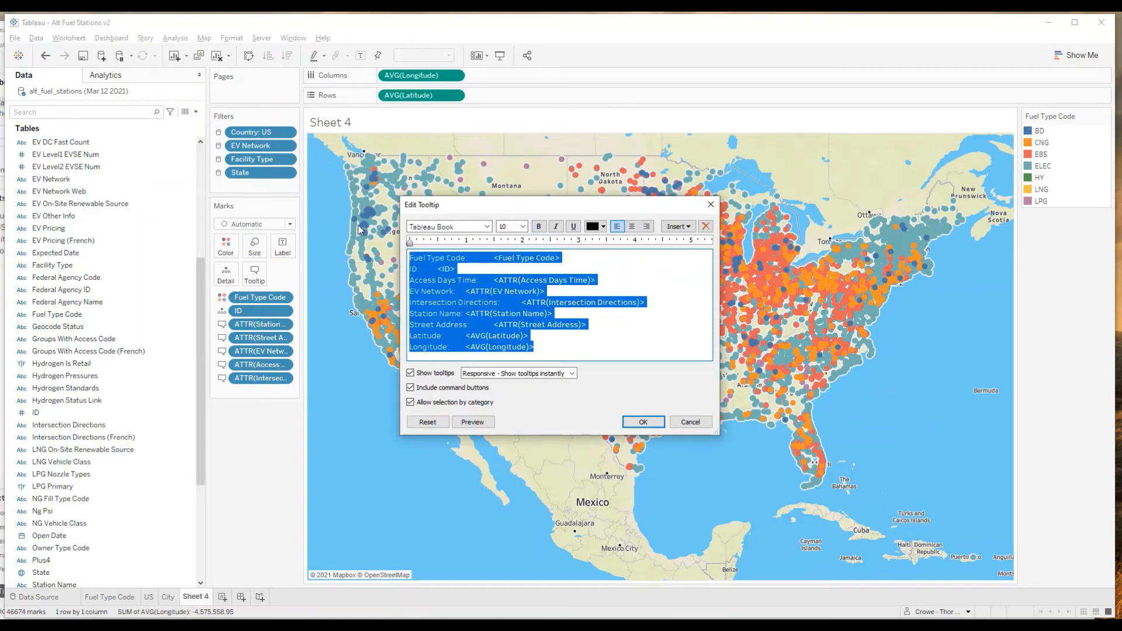
key("Delete")
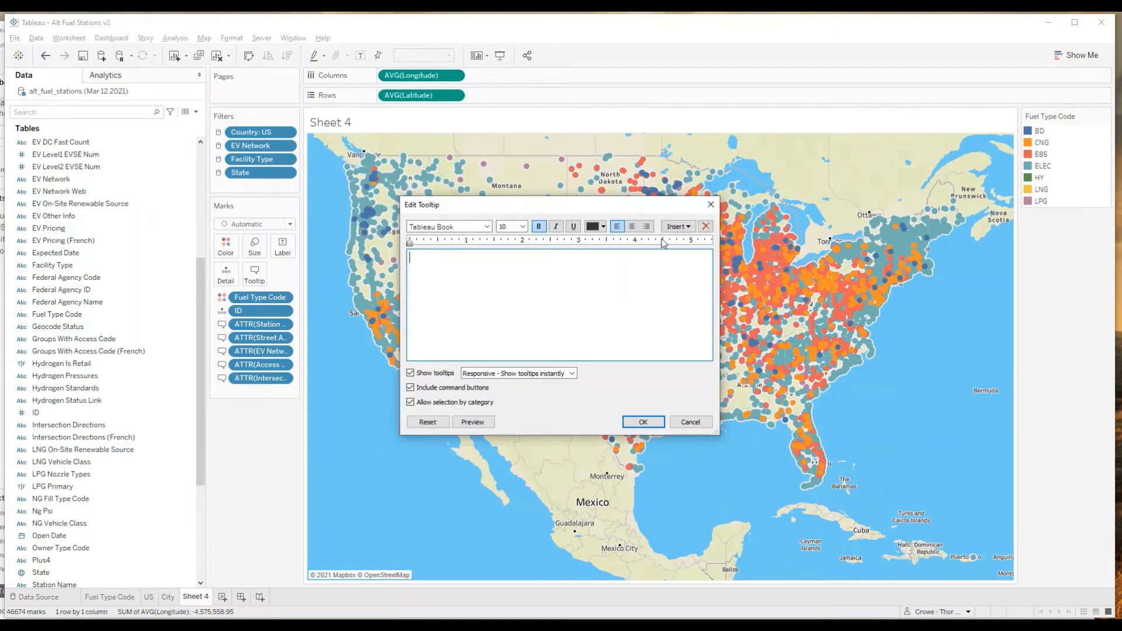
left_click(678, 227)
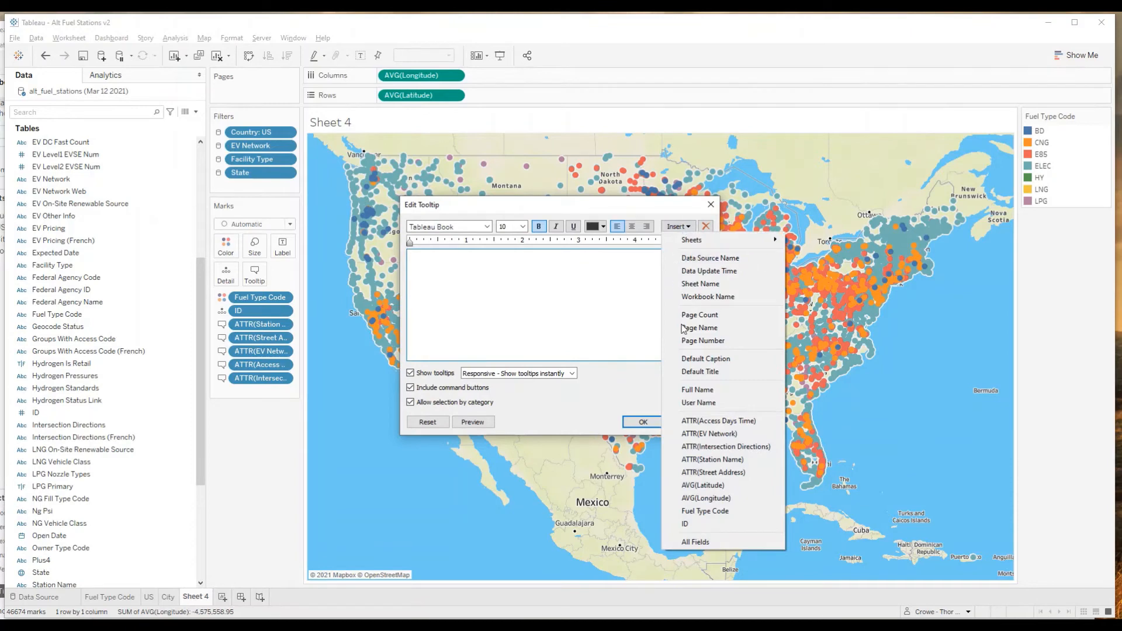
left_click(702, 434)
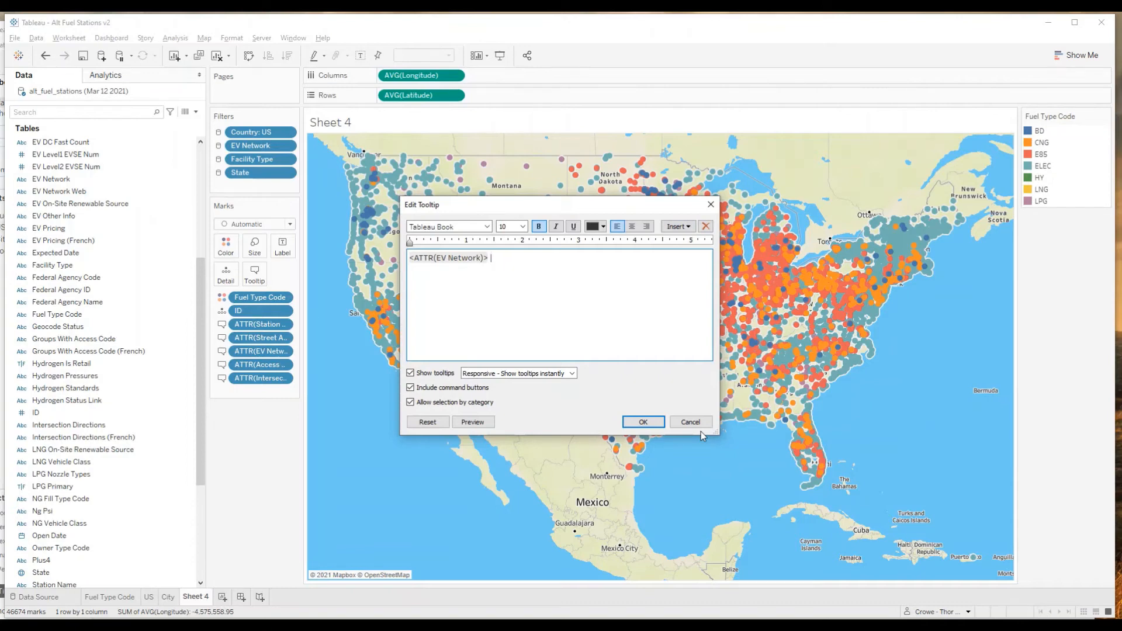
left_click(688, 227)
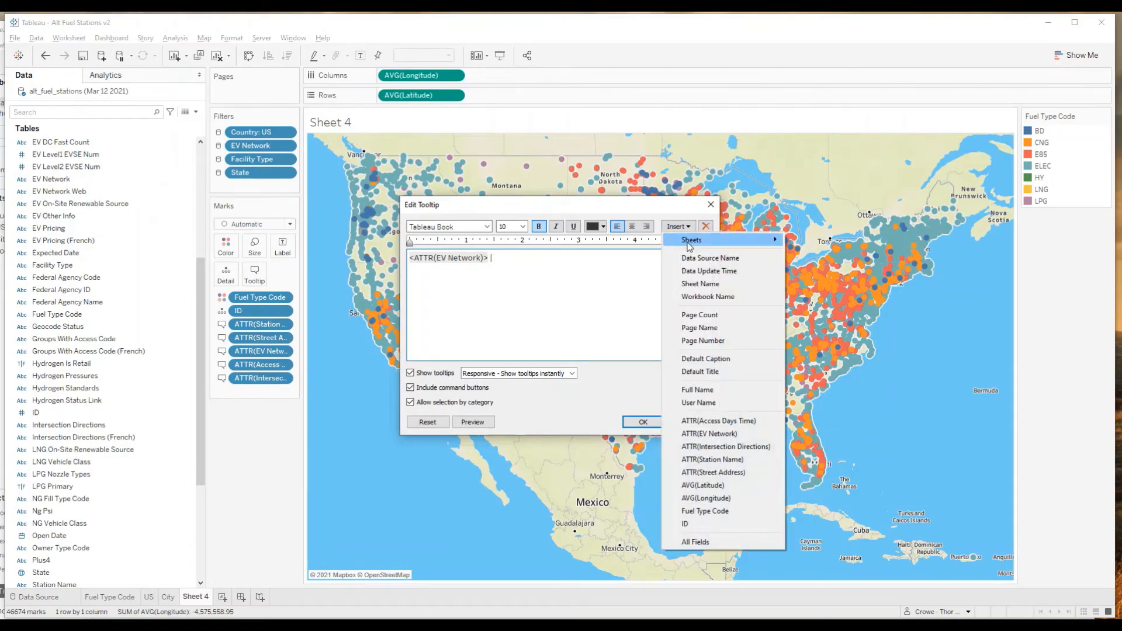
left_click(703, 459)
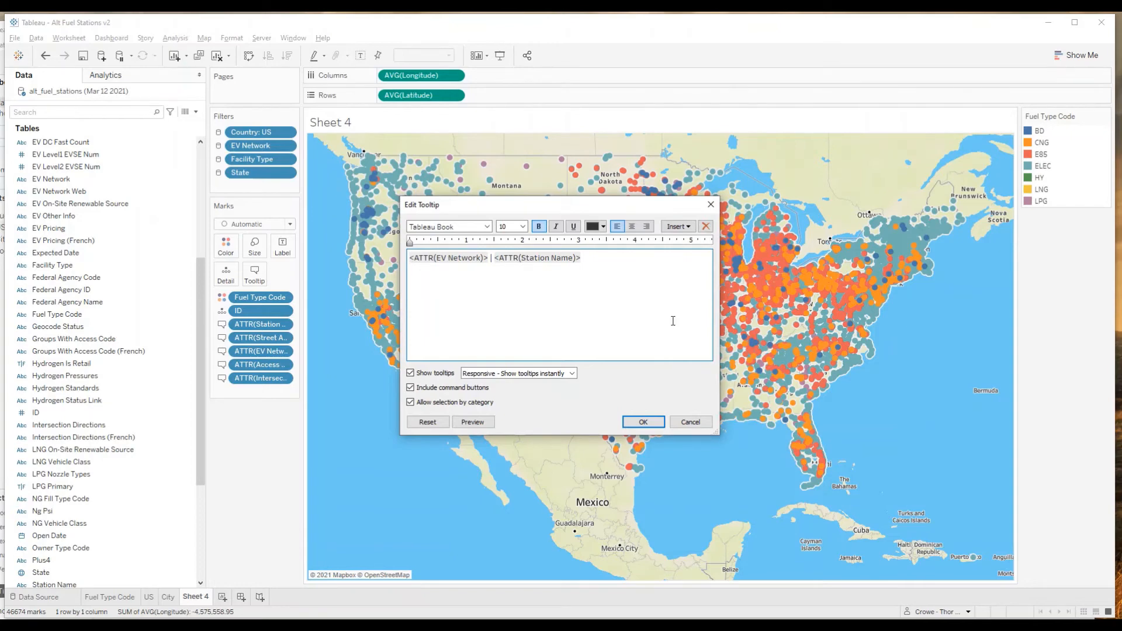
Step: Insert Street Address on the tooltip's second line and apply the edited tooltip
left_click(677, 228)
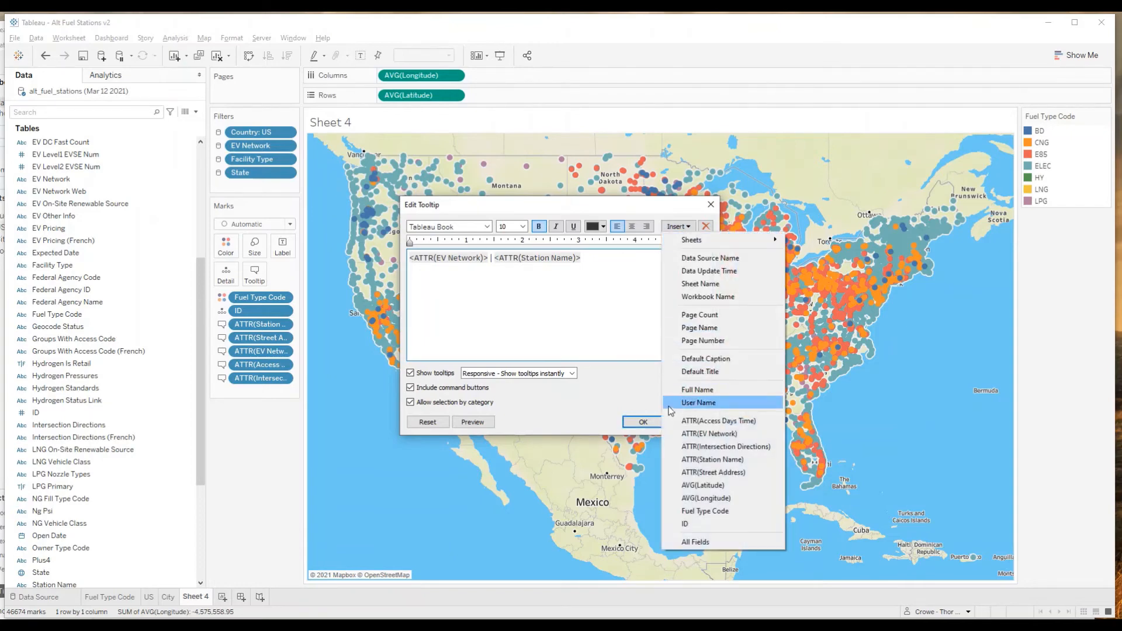
left_click(695, 472)
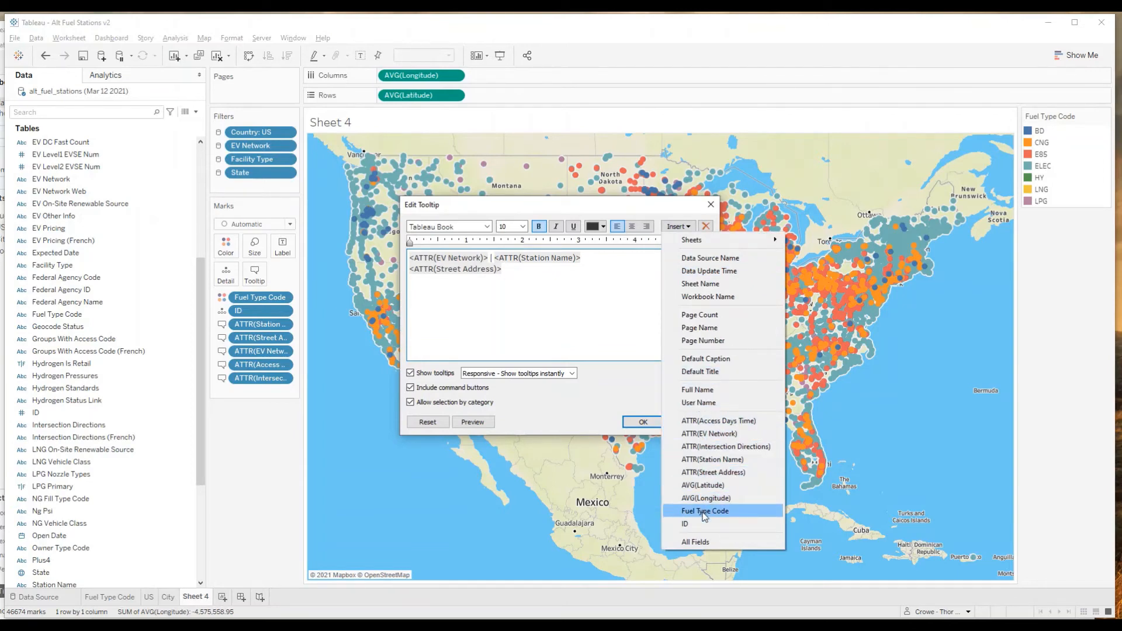
left_click(622, 296)
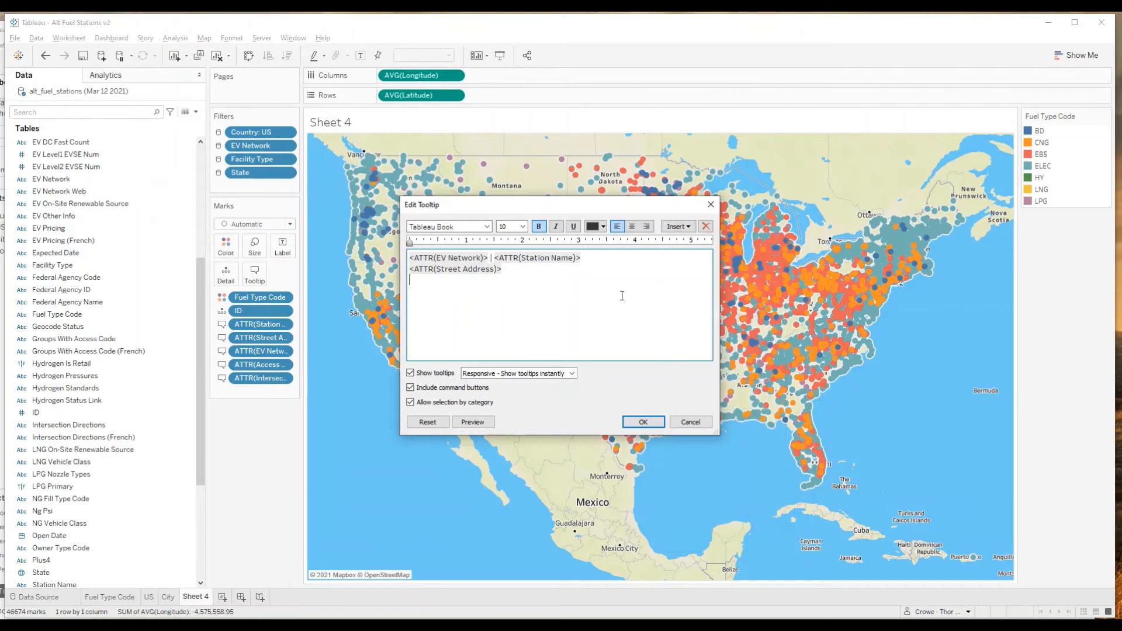
left_click(642, 423)
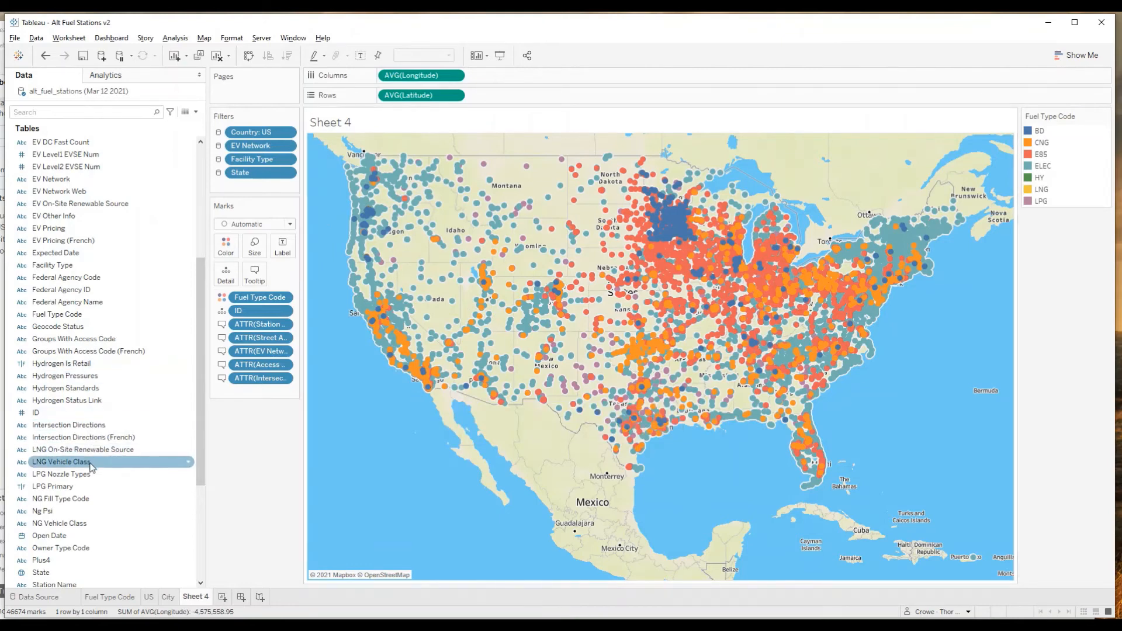
Step: Add the Station Phone field to the marks' tooltip and insert it in the tooltip text below Street Address
scroll(90, 465, "down", 4)
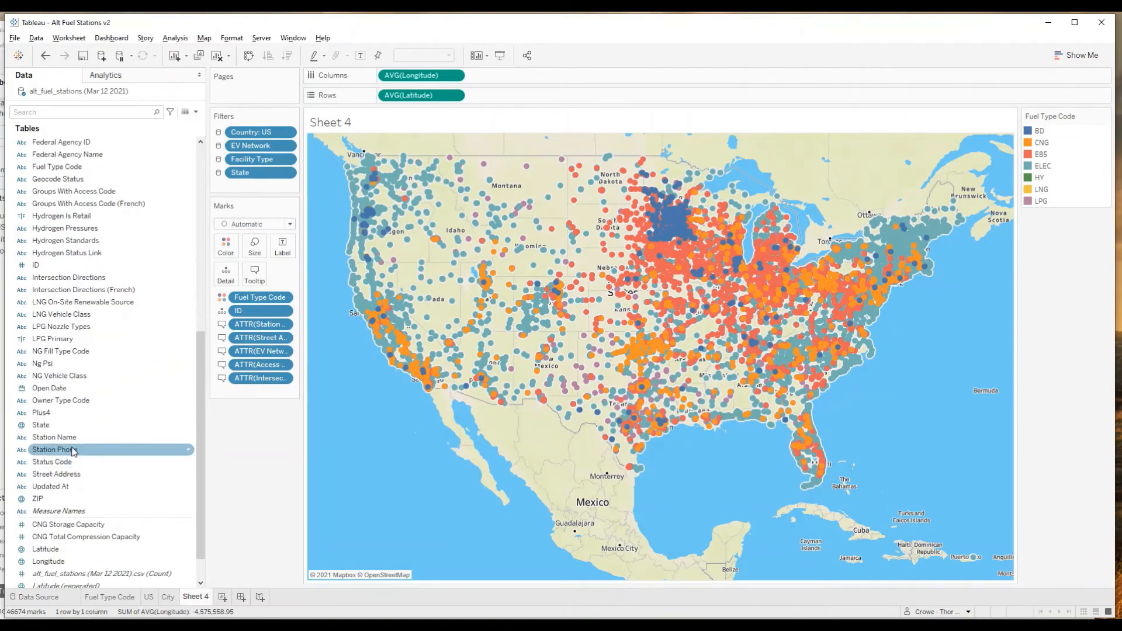
left_click_drag(71, 451, 254, 275)
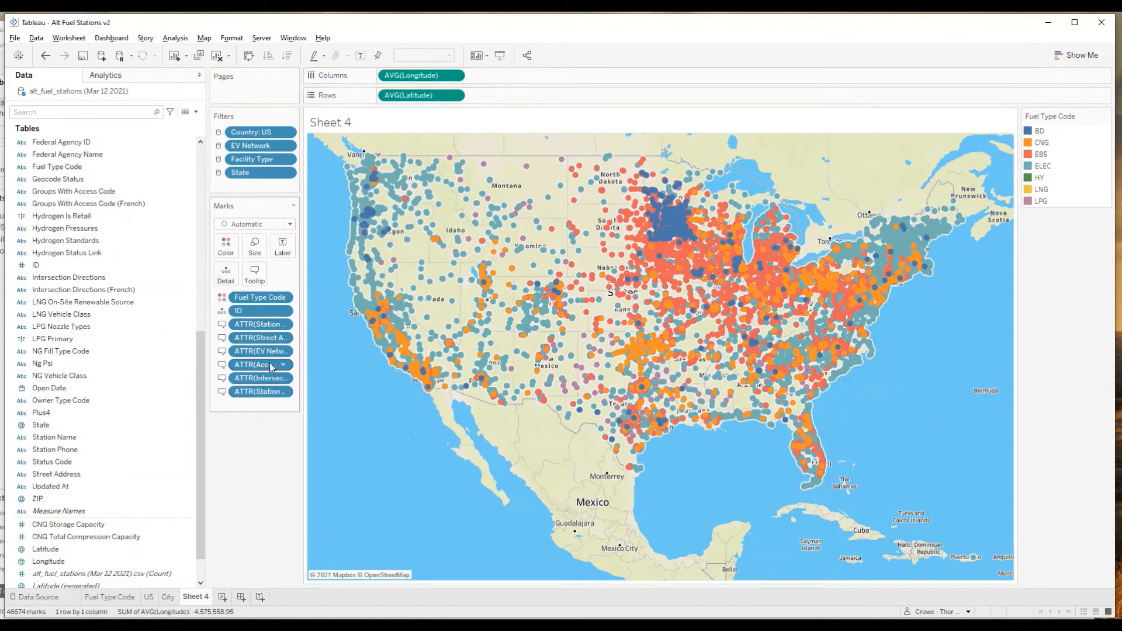
left_click(261, 279)
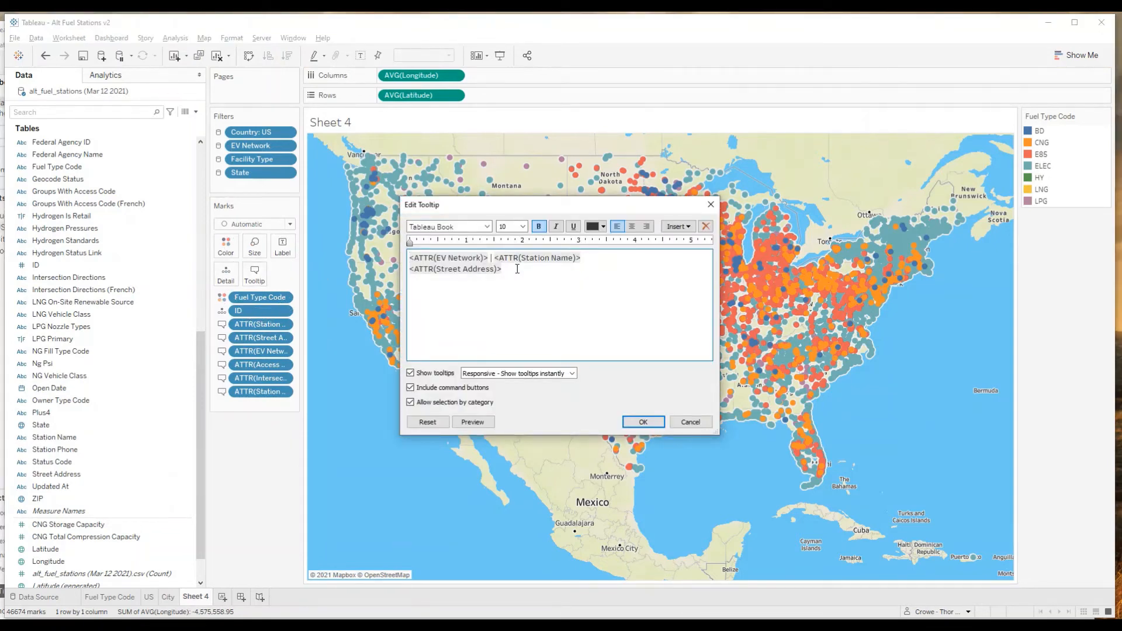
left_click(679, 226)
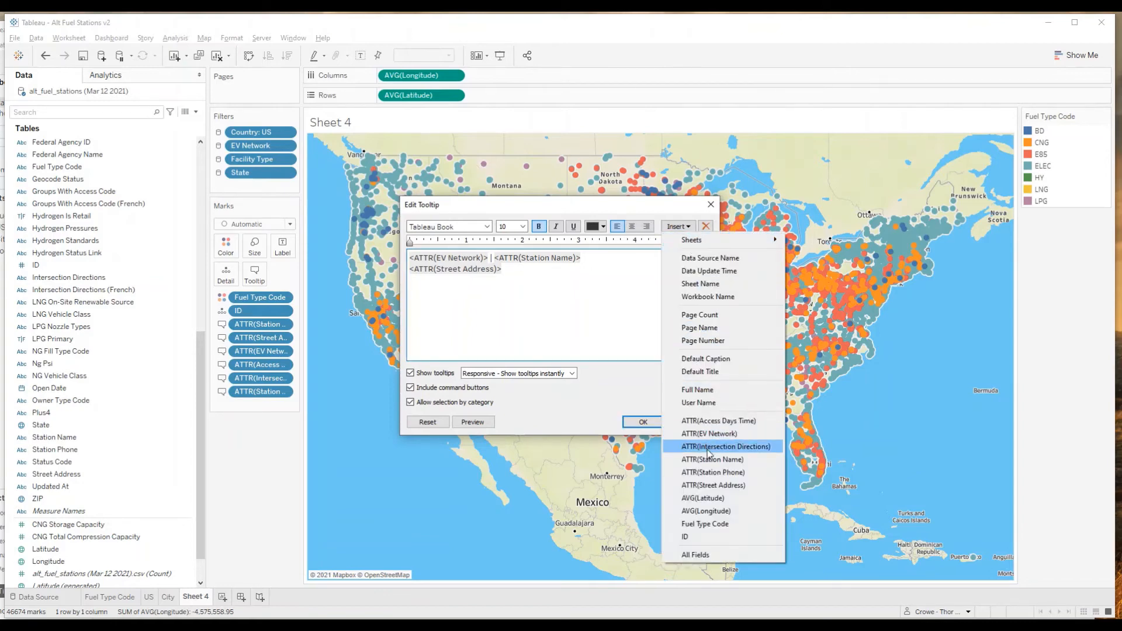
left_click(708, 473)
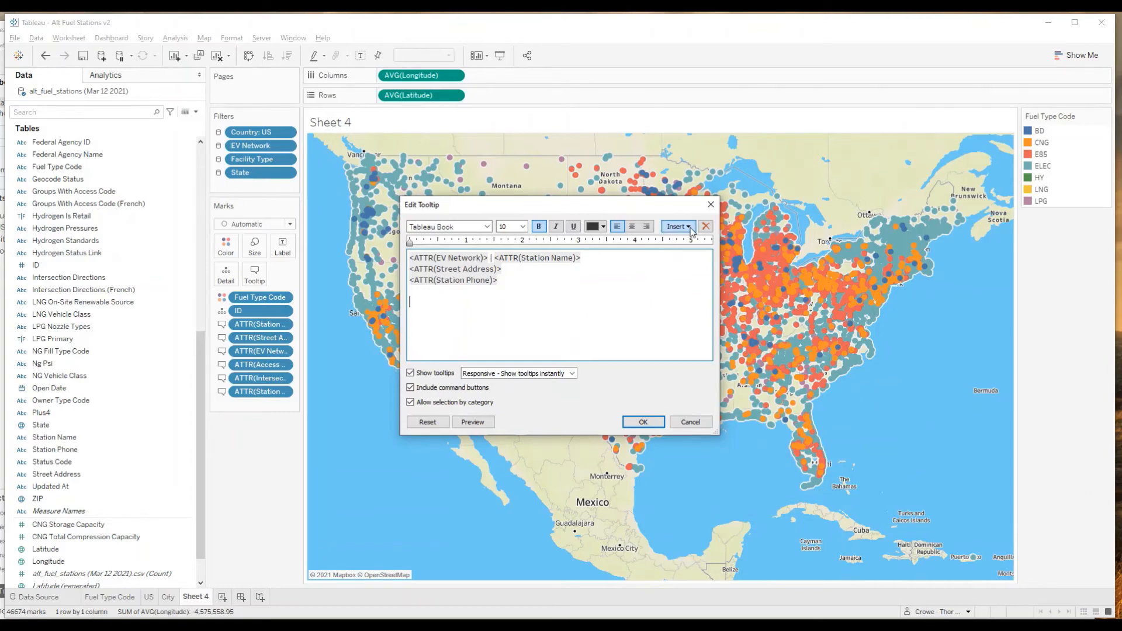
Step: Insert Access Days Time and Intersection Directions on separate tooltip lines, set off by a blank line below Station Phone
left_click(691, 228)
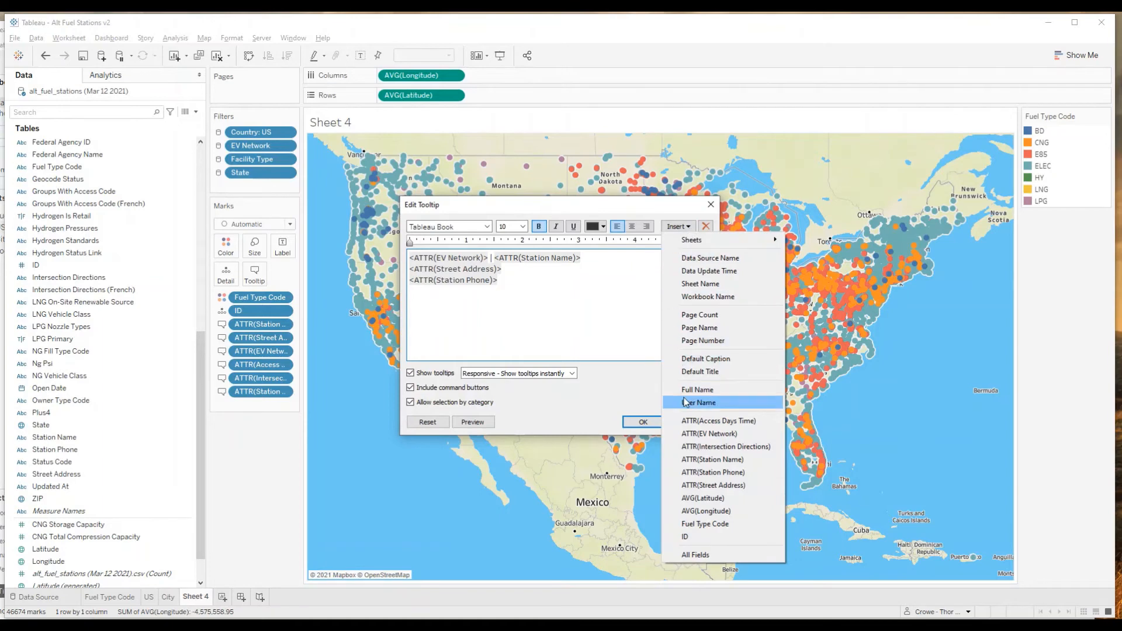
left_click(699, 421)
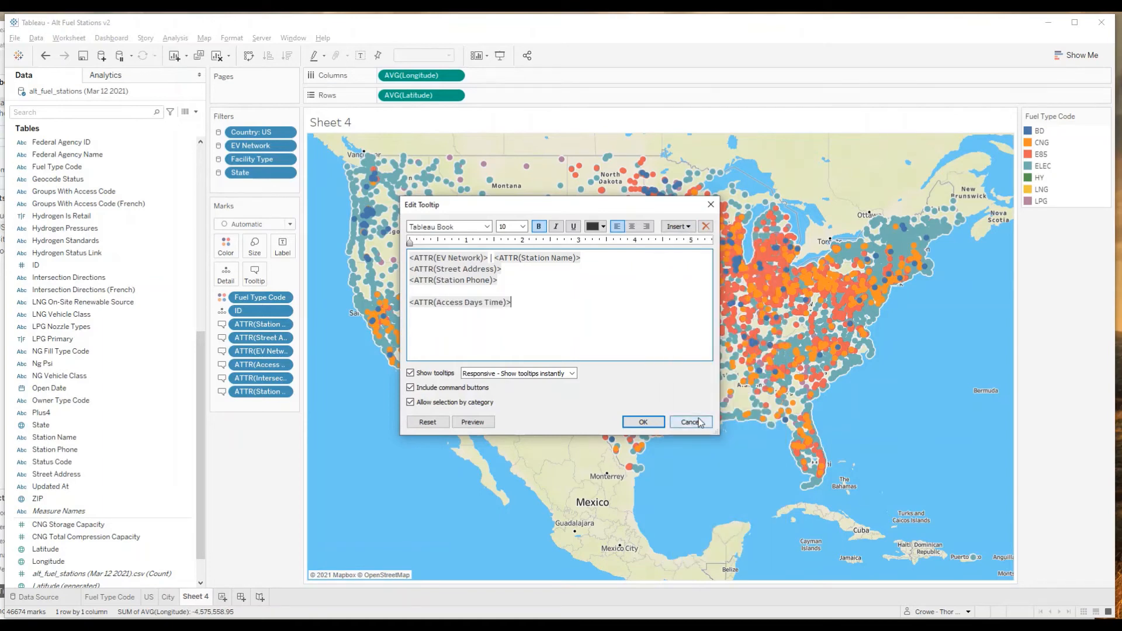
left_click(690, 232)
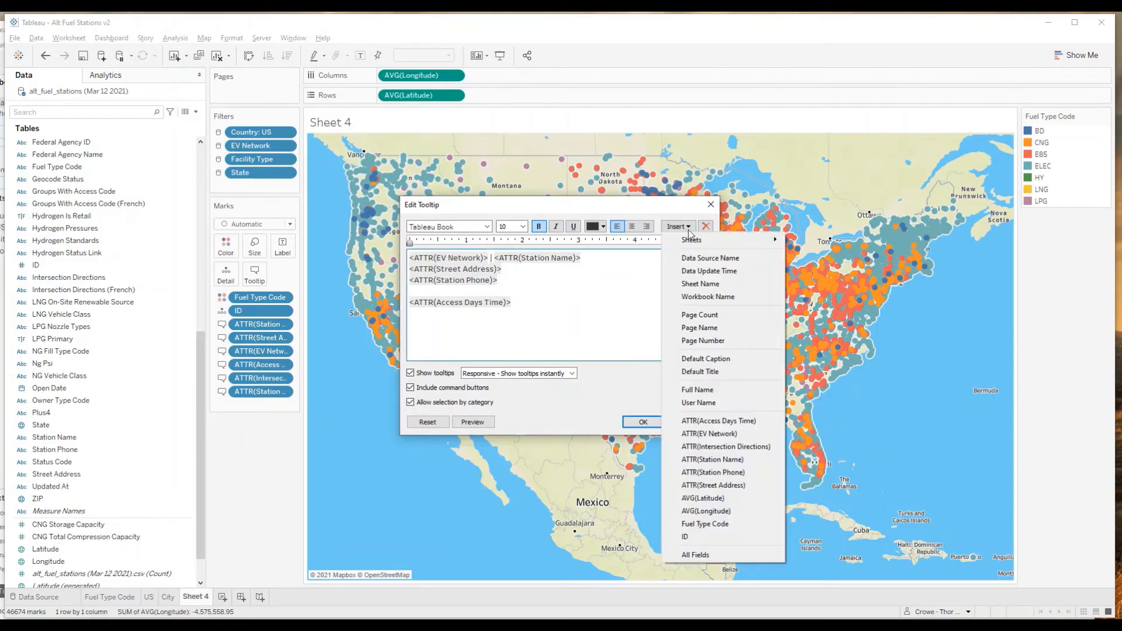
left_click(713, 447)
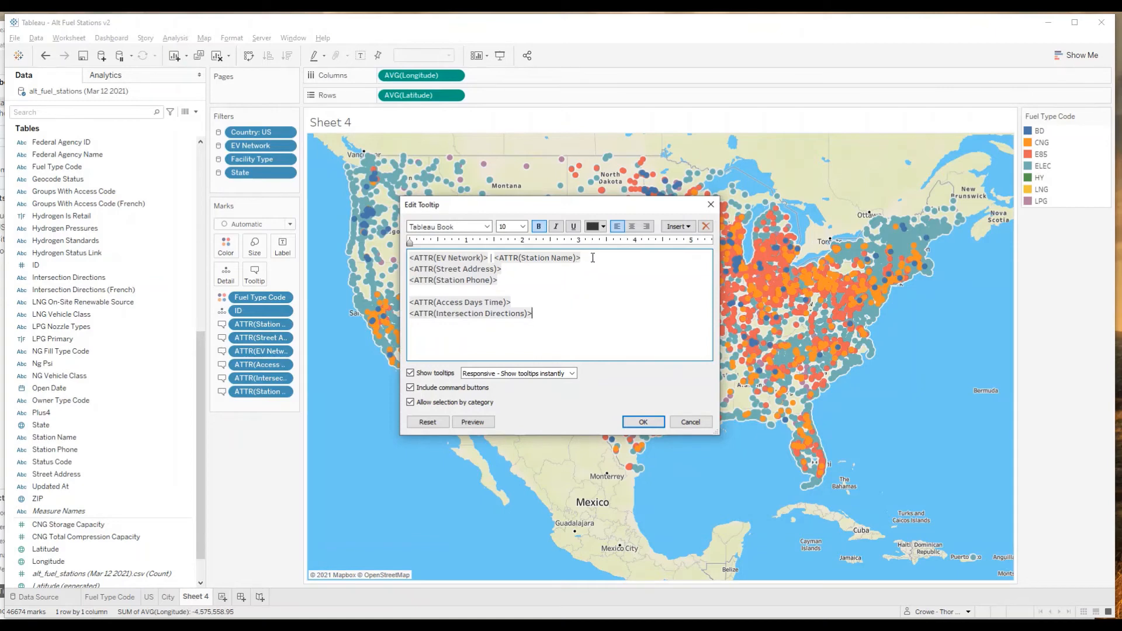
Step: Set the font size of the tooltip's EV Network and Station Name line to 12
left_click_drag(591, 258, 405, 261)
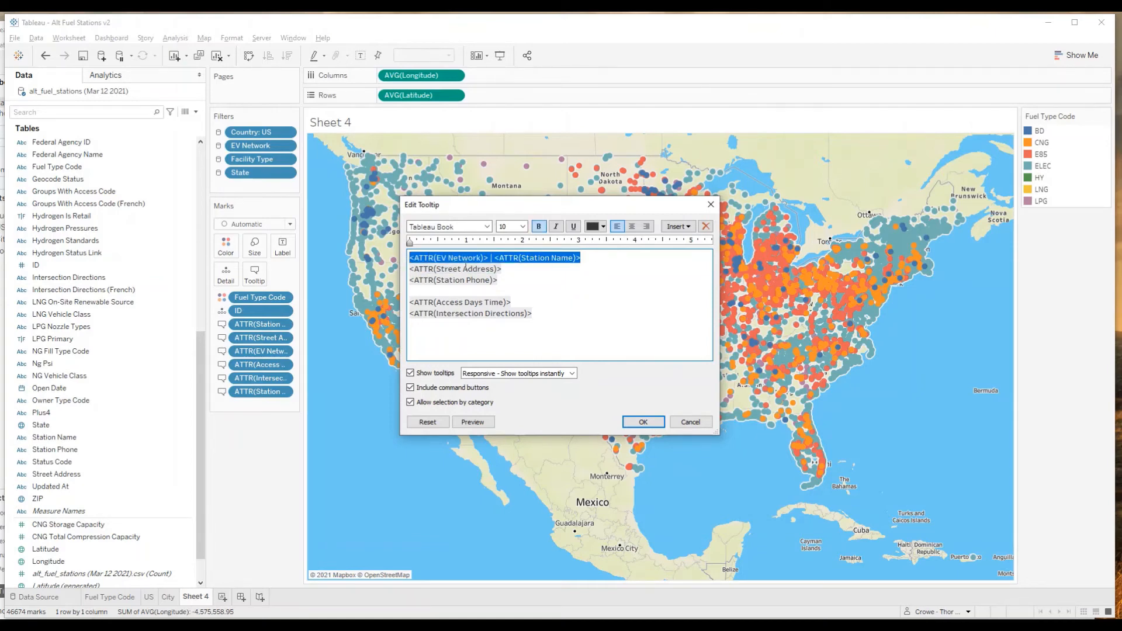
left_click(523, 226)
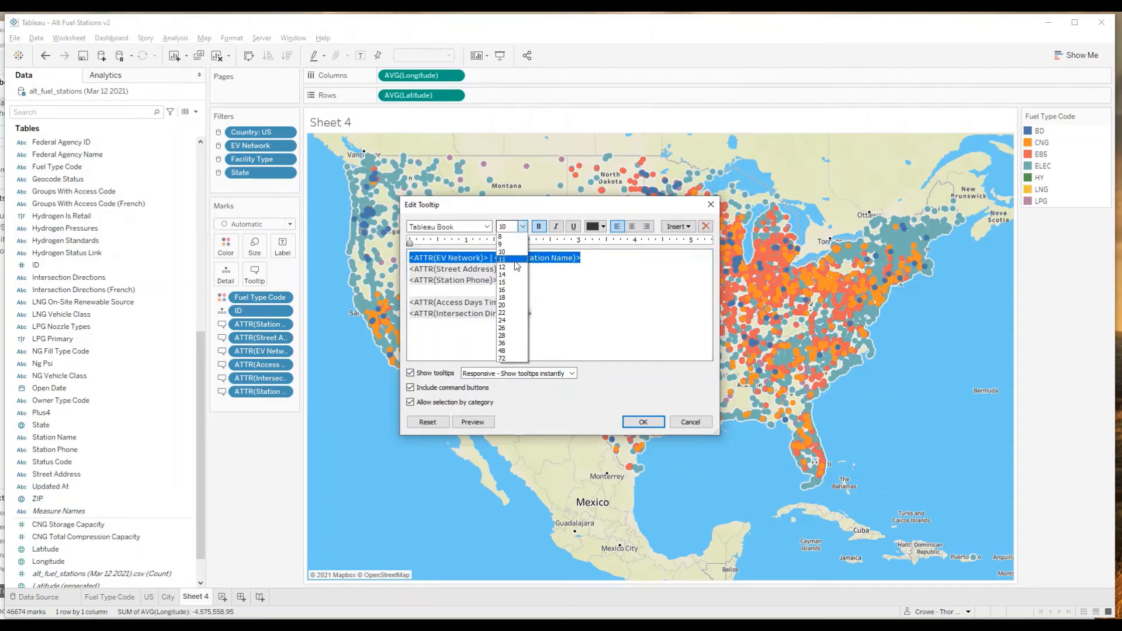
left_click(515, 266)
left_click(571, 279)
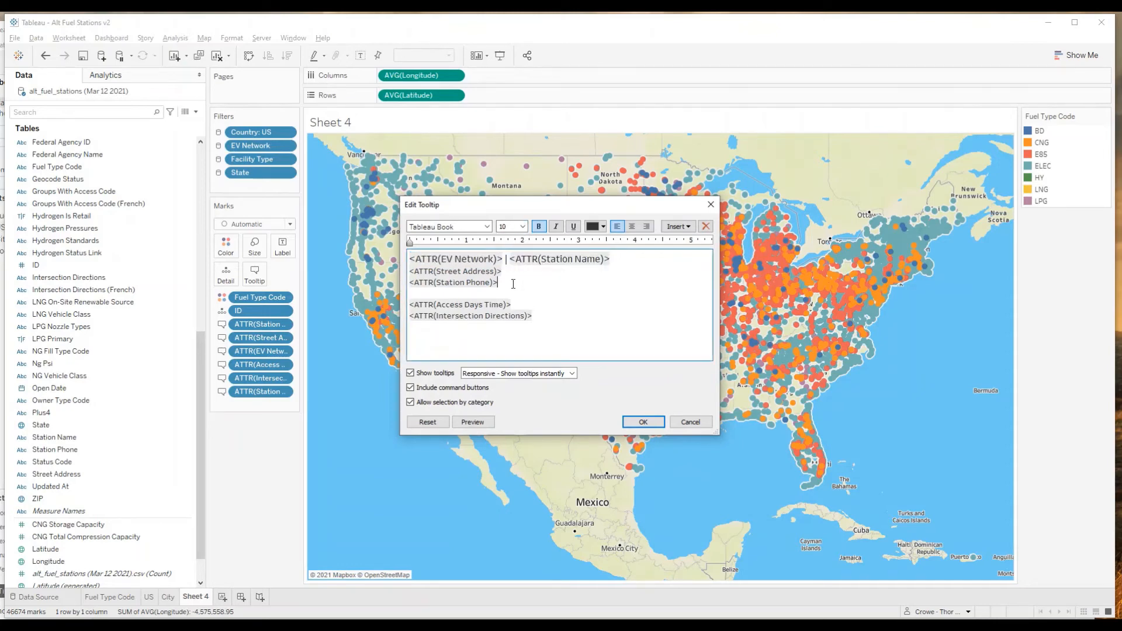
Step: Remove the bold from all tooltip lines below the first one and apply the tooltip
left_click_drag(513, 284, 398, 274)
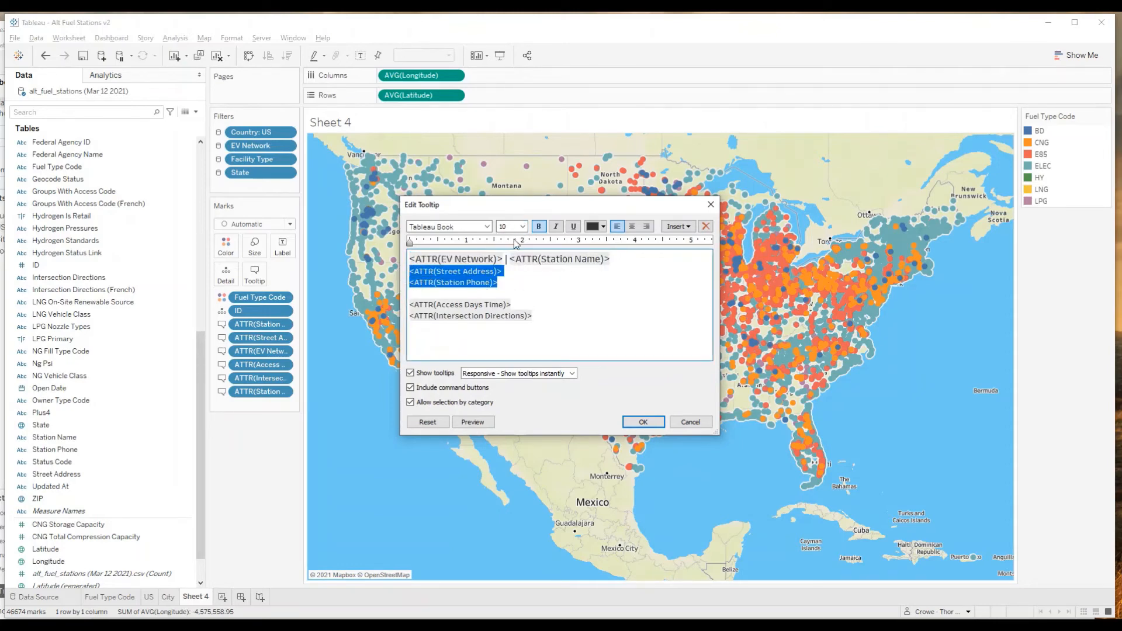
left_click(563, 304)
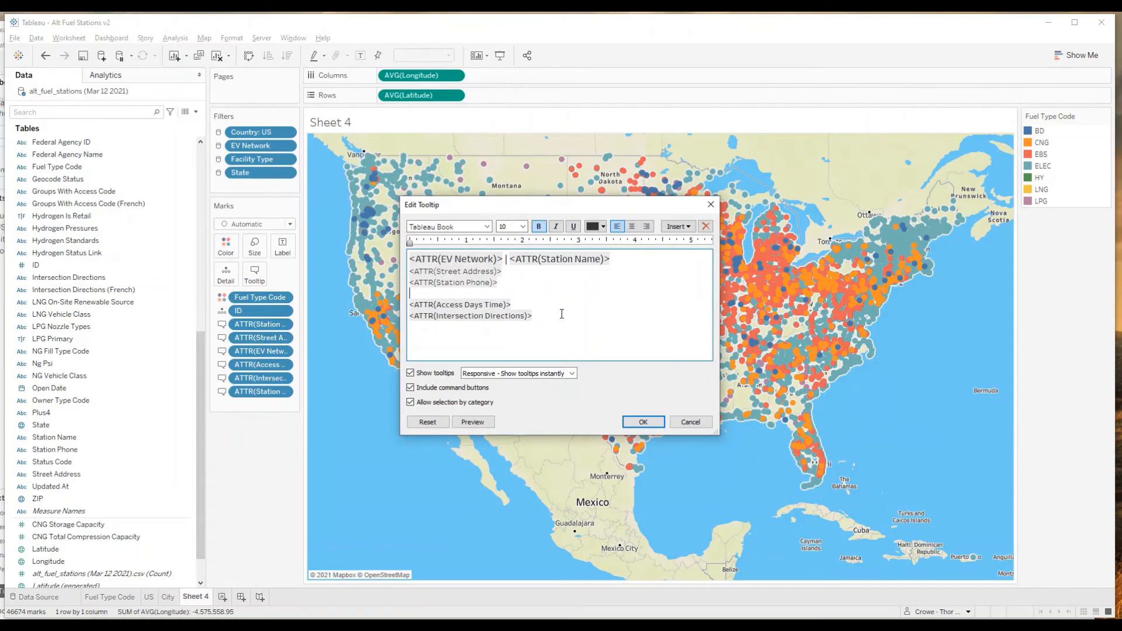
left_click_drag(562, 313, 410, 304)
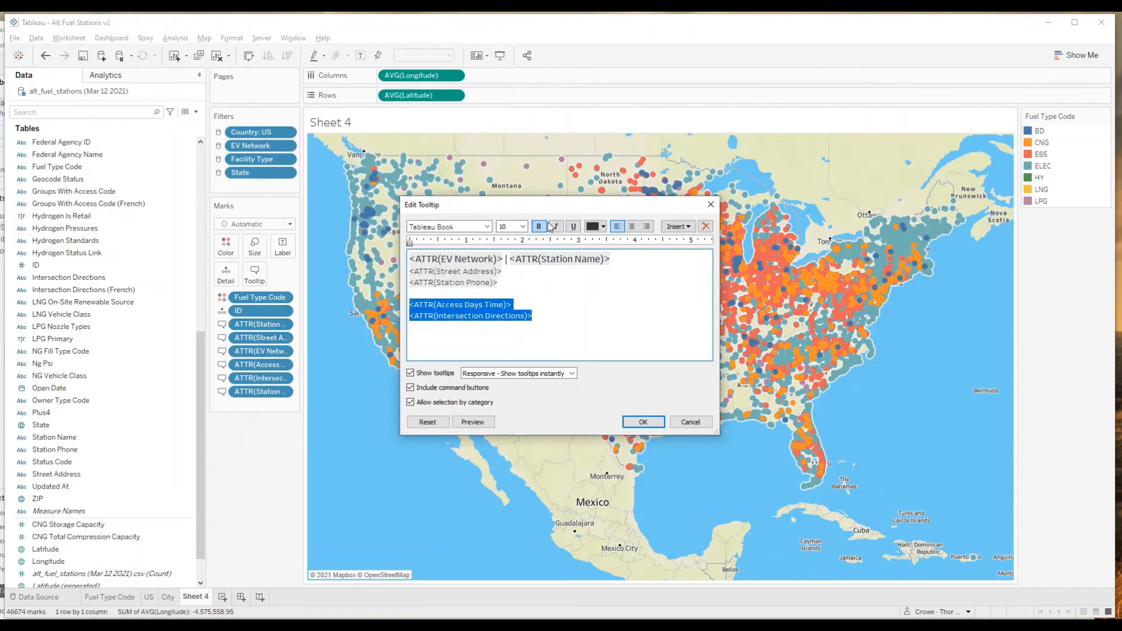
left_click(636, 424)
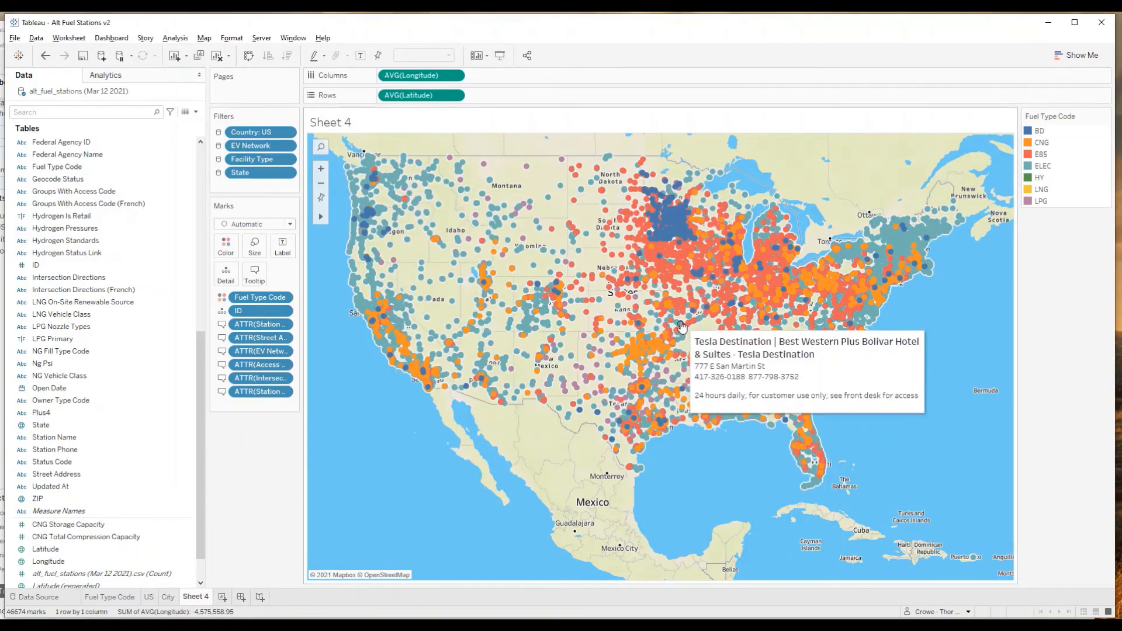
Step: Check the tooltips of several stations on the map and highlight the BD fuel type stations
mouse_move(683, 318)
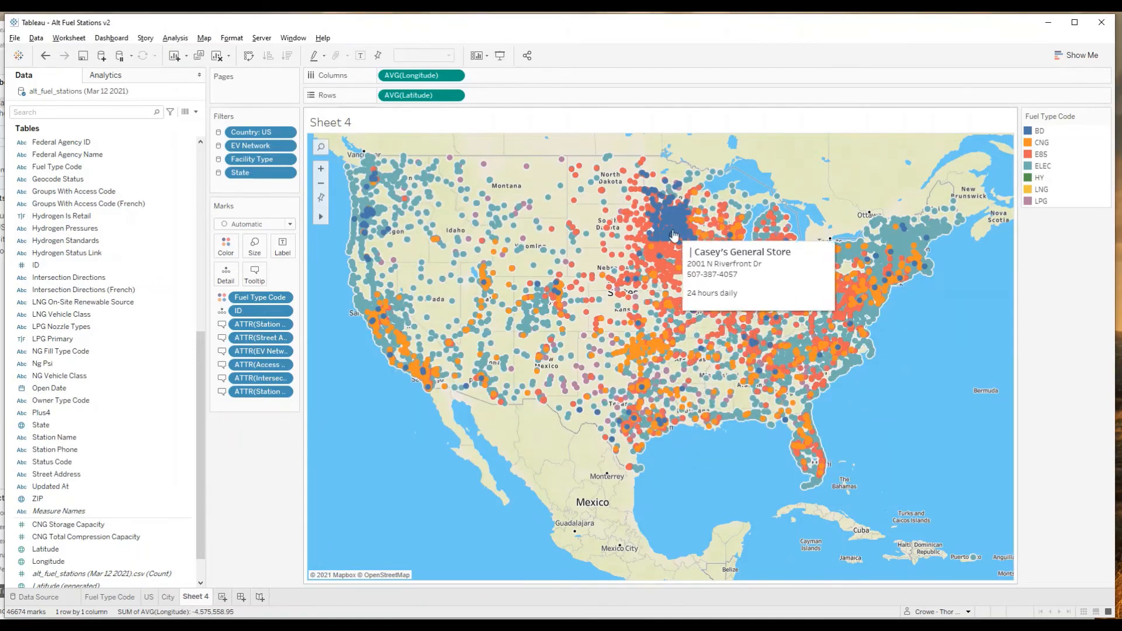
mouse_move(672, 231)
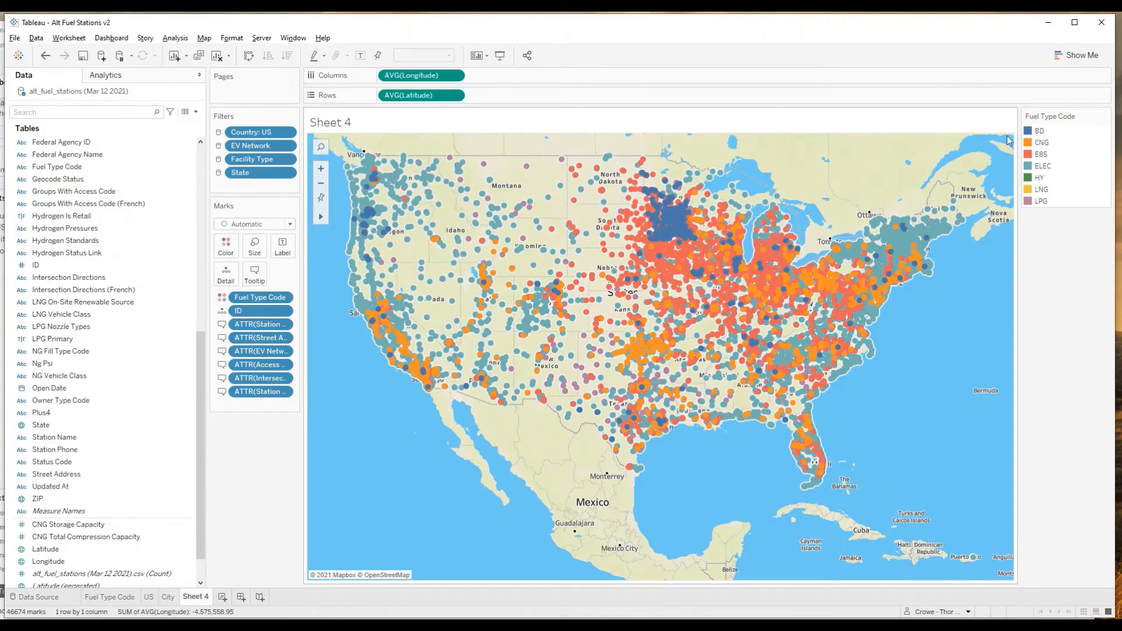
left_click(1028, 131)
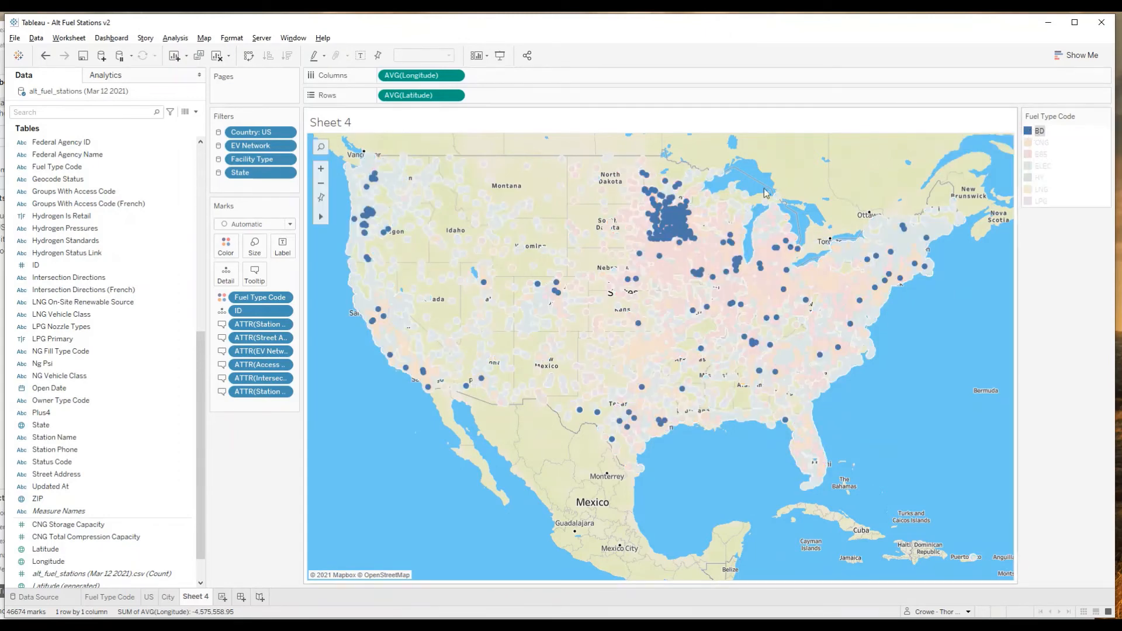
mouse_move(606, 222)
mouse_move(385, 237)
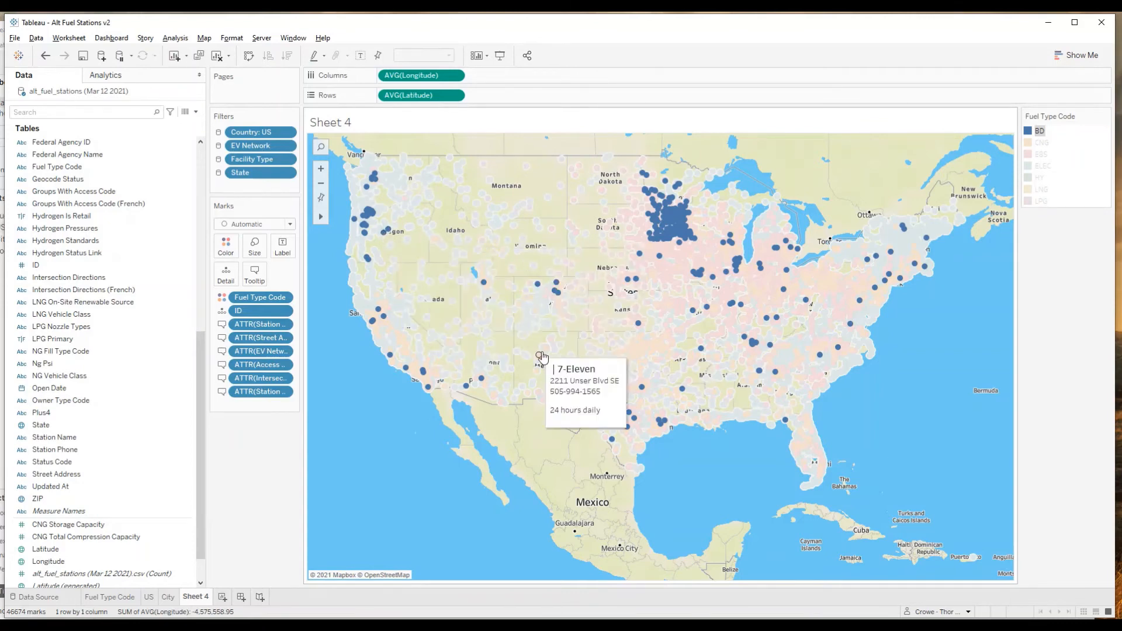
Step: Clear the fuel type highlight, rename Sheet 4 as Local and save the workbook
mouse_move(657, 432)
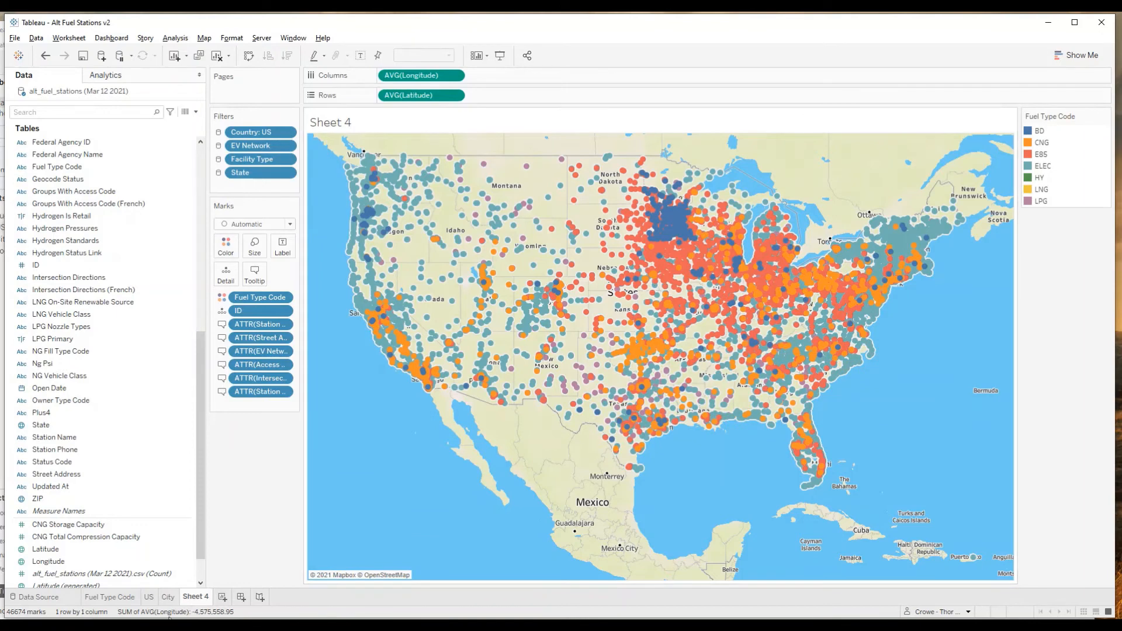
double_click(198, 602)
type("Local")
key("Return")
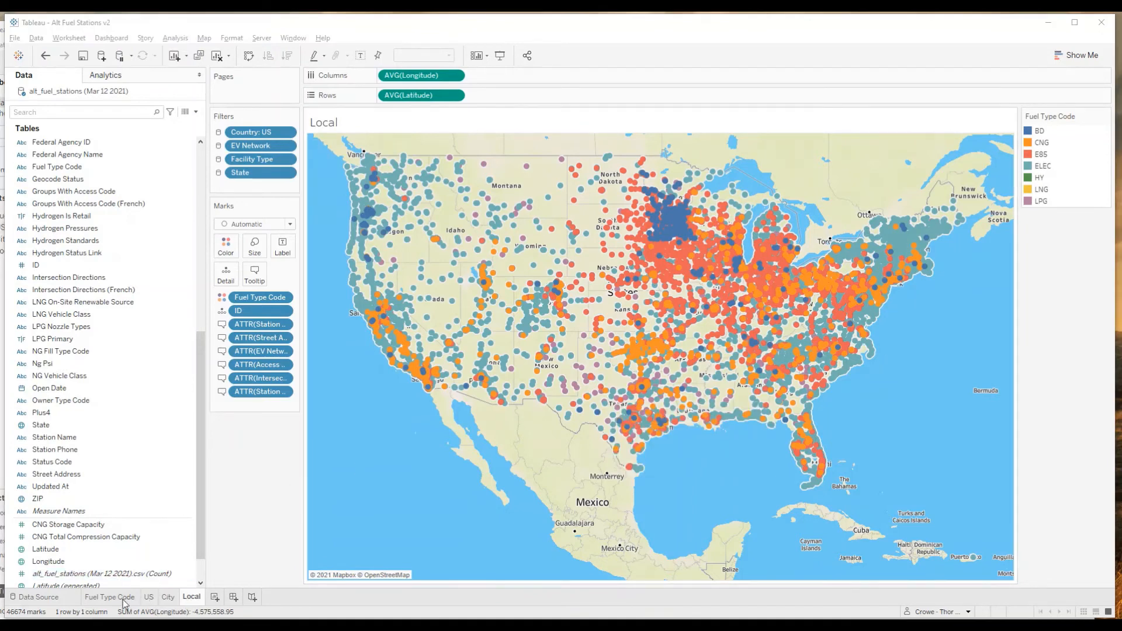
left_click(85, 57)
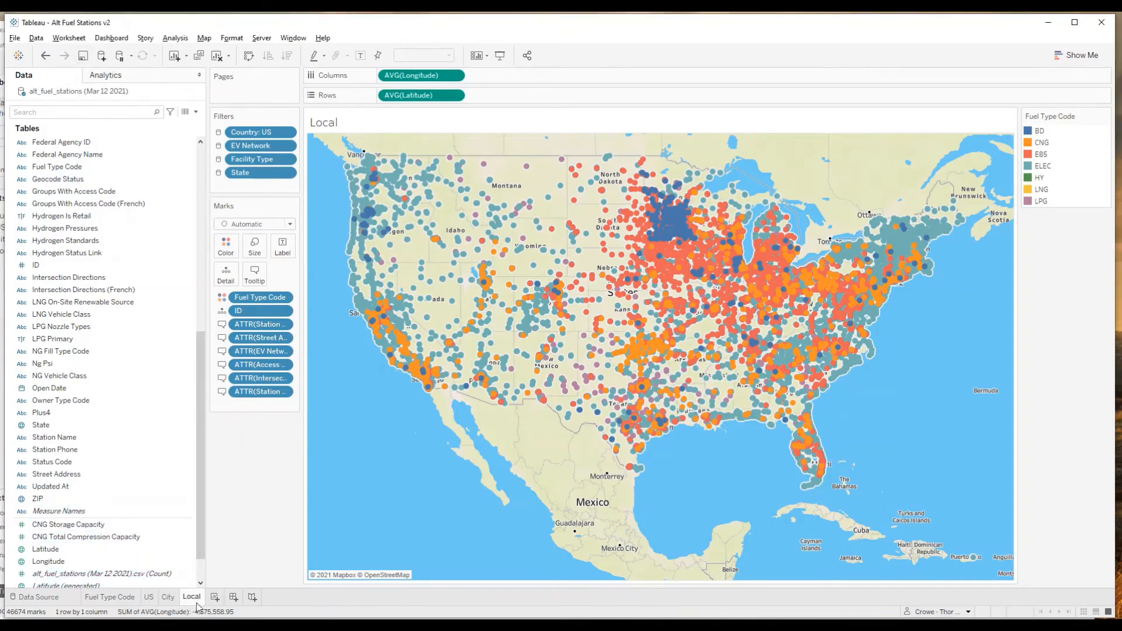
Step: Create a new dashboard in the workbook
left_click(232, 598)
left_click(233, 597)
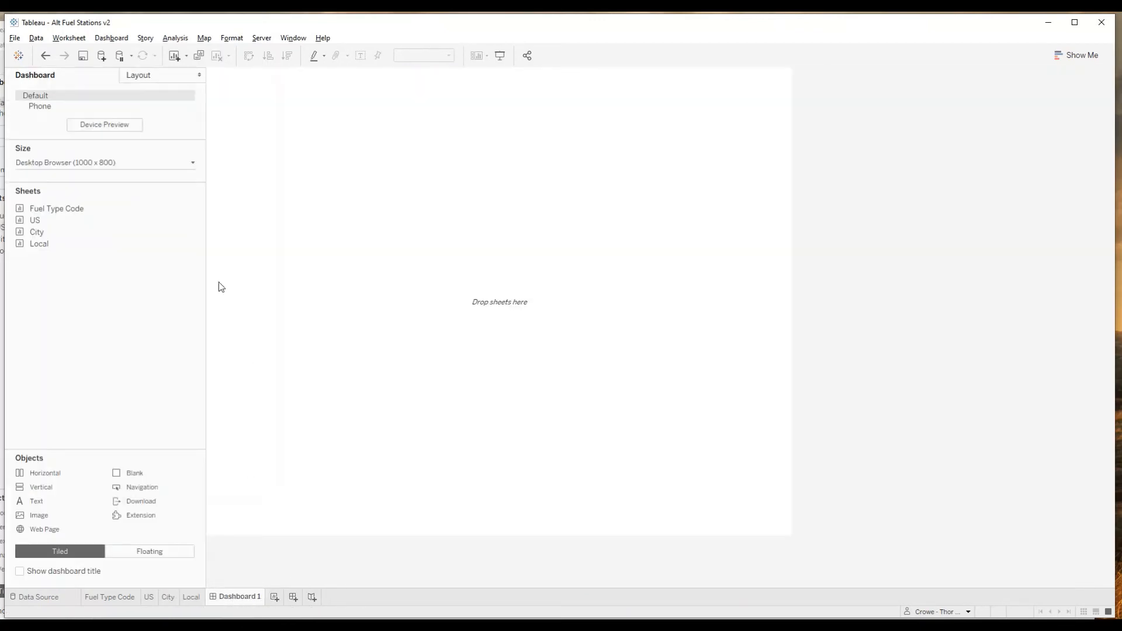
double_click(42, 211)
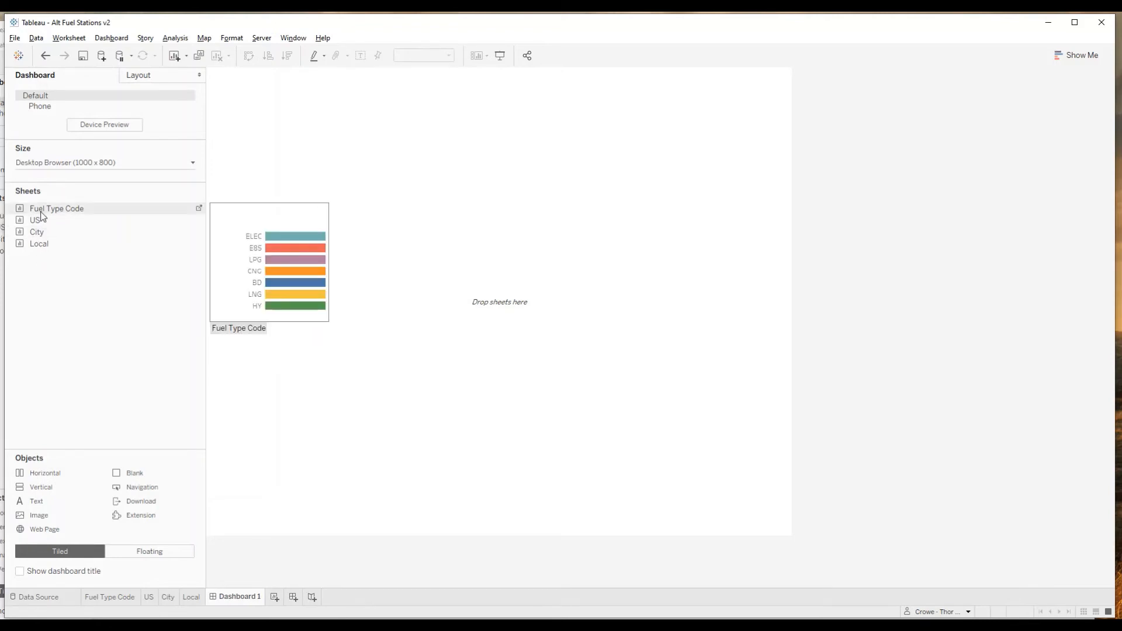
key("ctrl+z")
Step: Set the dashboard's fixed size to a custom width of 1500 px and height of 900 px
left_click(92, 164)
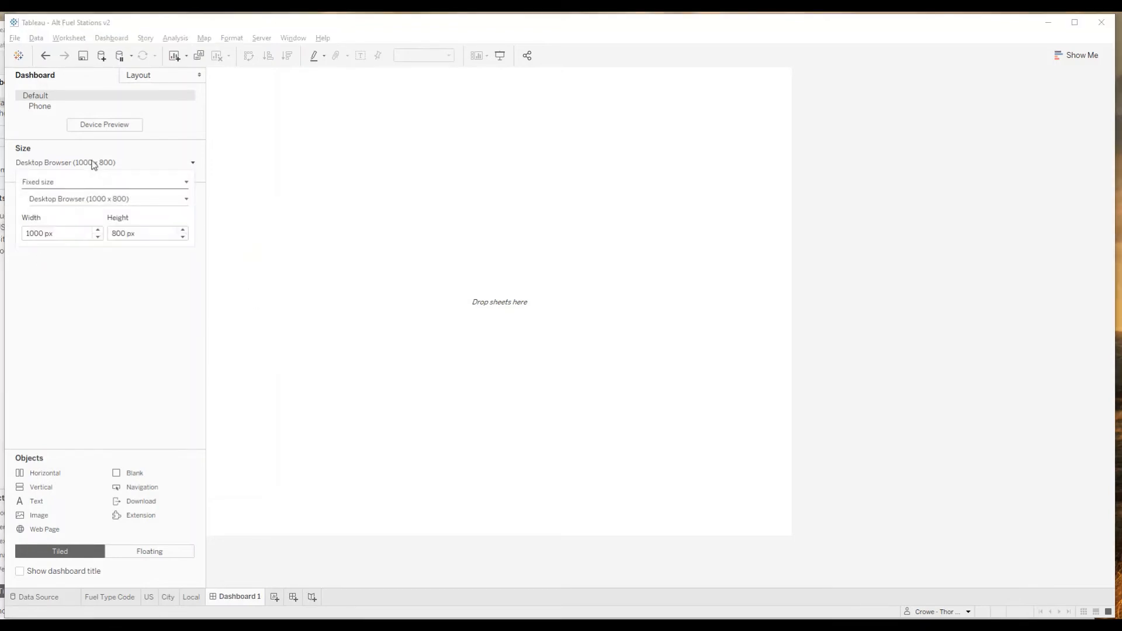
left_click(98, 230)
left_click(98, 230)
left_click(98, 230)
left_click(98, 230)
left_click(98, 230)
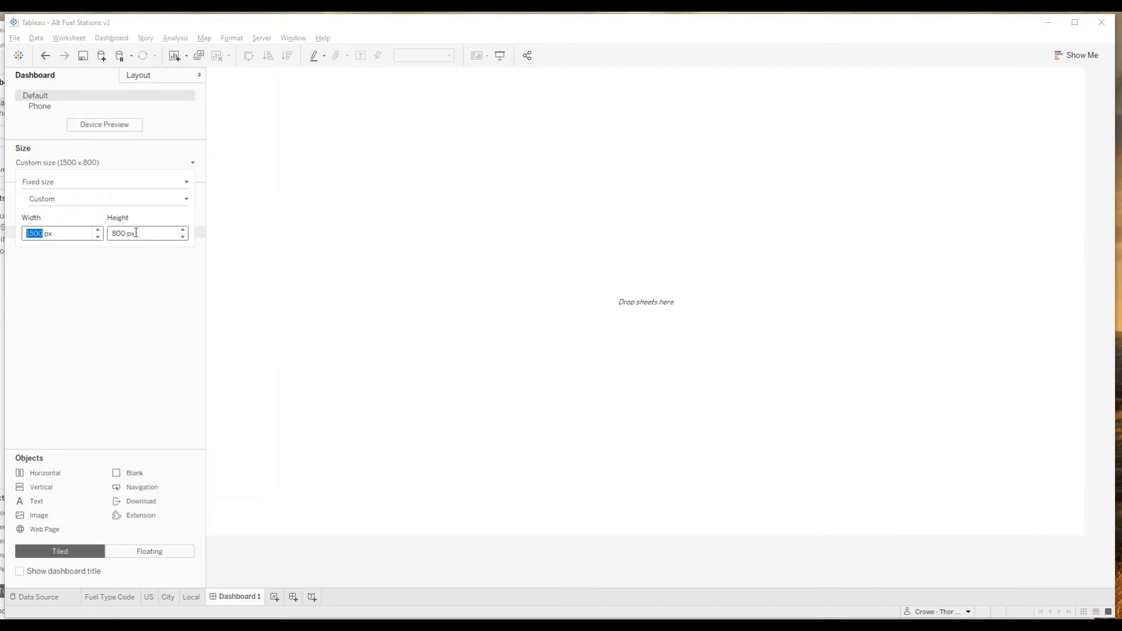
left_click(183, 230)
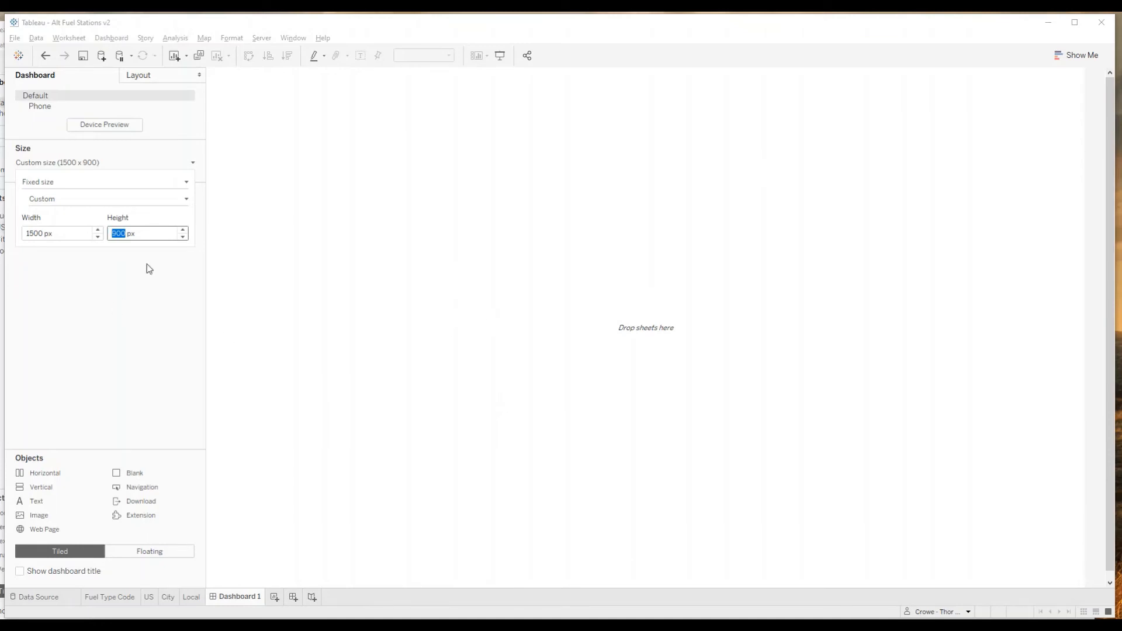
left_click(124, 289)
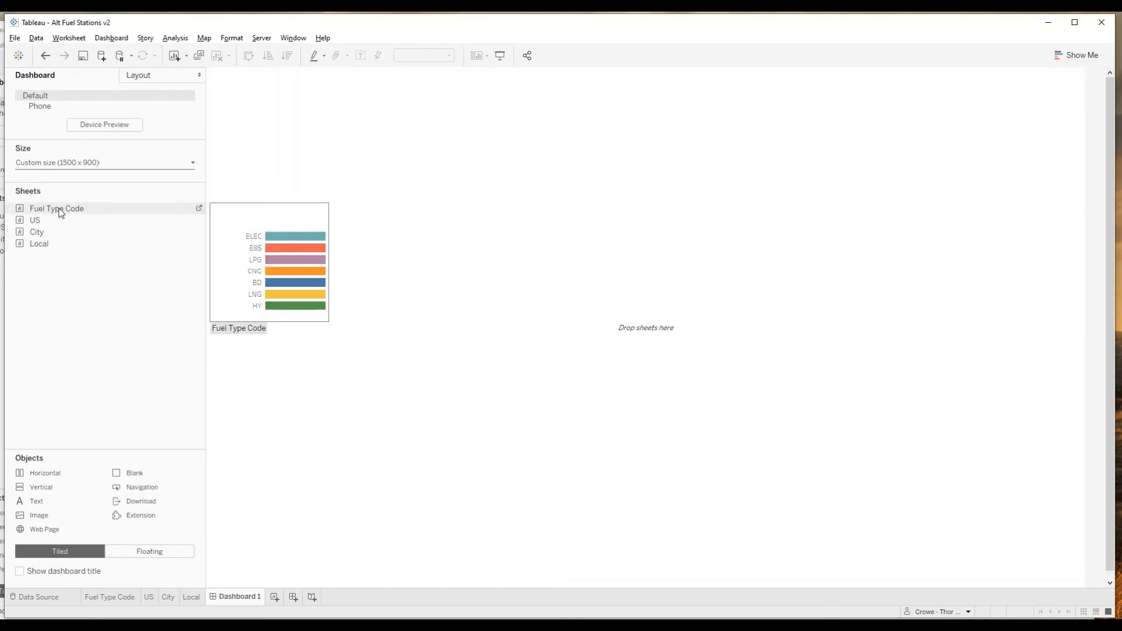
Step: Place the Fuel Type Code sheet on the dashboard and the City sheet directly below it
left_click_drag(61, 213, 252, 209)
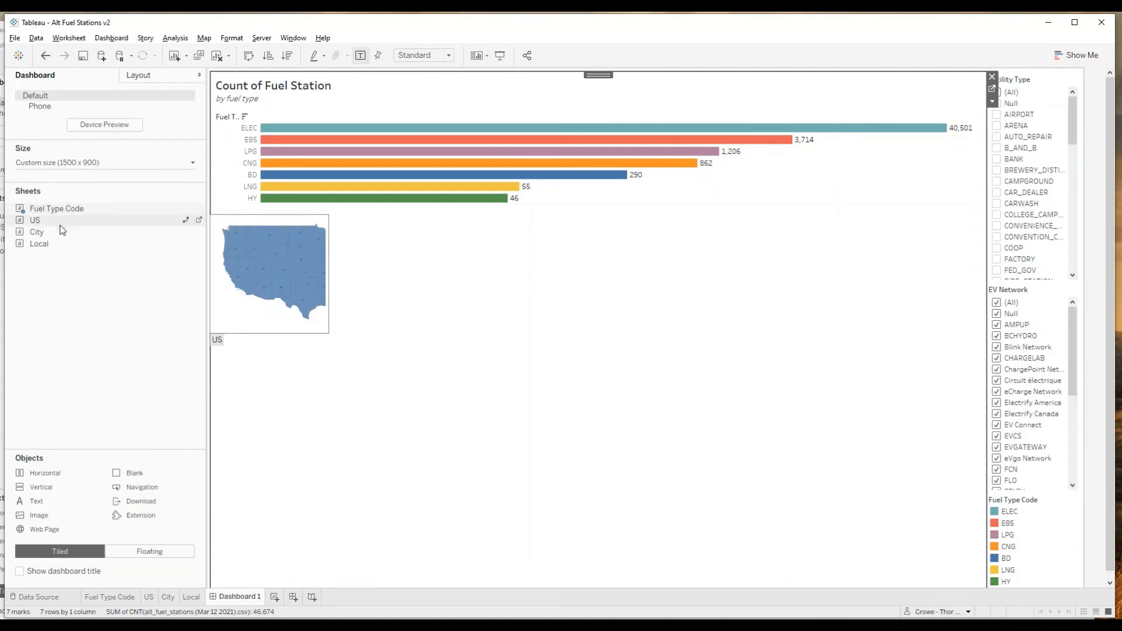
left_click_drag(56, 233, 240, 316)
left_click_drag(325, 388, 427, 475)
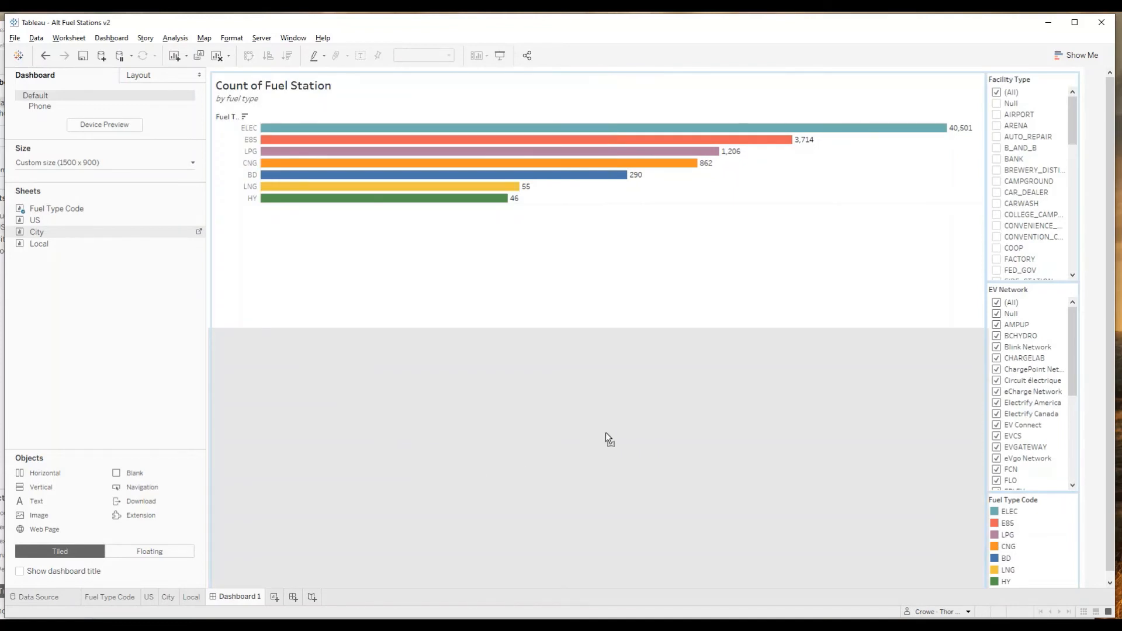
left_click_drag(609, 438, 735, 361)
left_click_drag(748, 257, 319, 231)
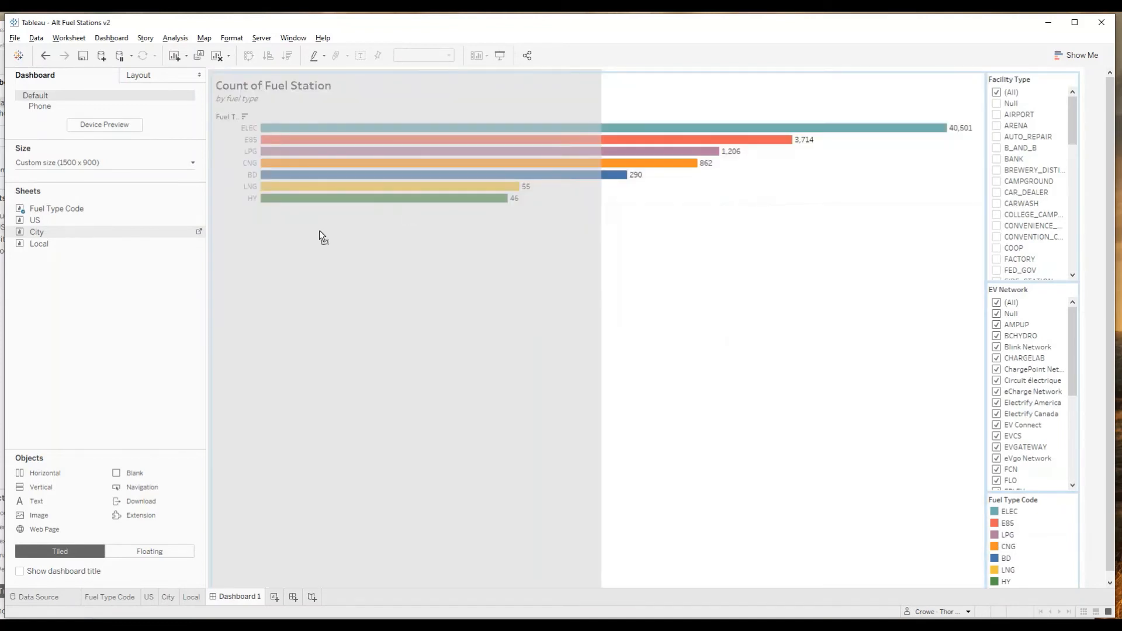
left_click_drag(353, 453, 389, 521)
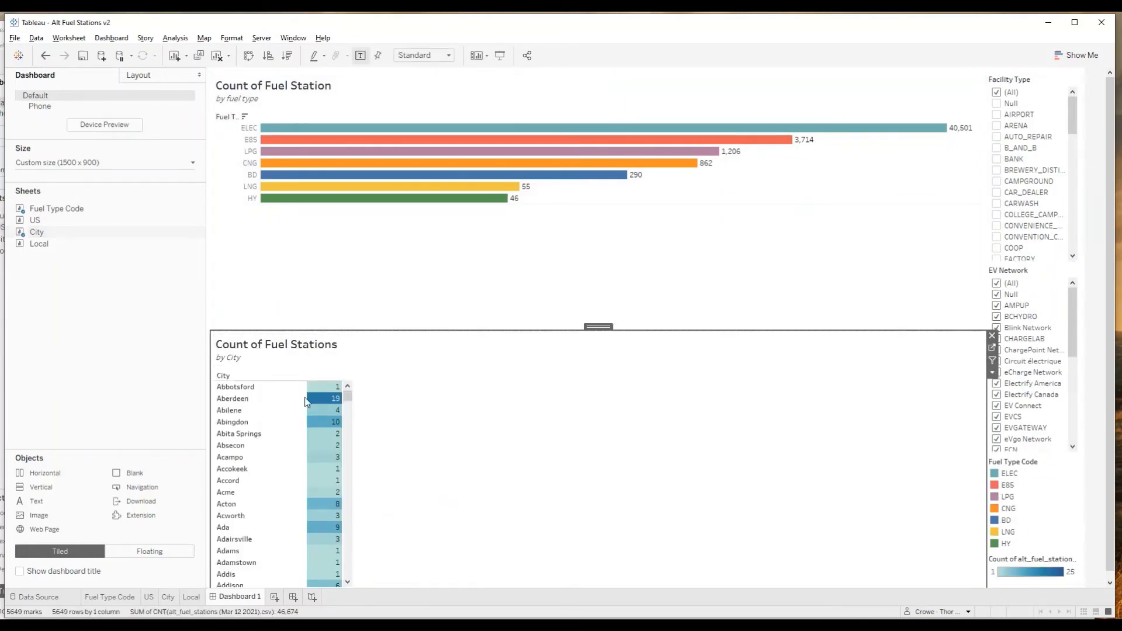
Step: In the finished Alt Fuel Stations workbook, toggle the Indiana selection on the US map and examine how the layout and local station map respond
mouse_move(53, 228)
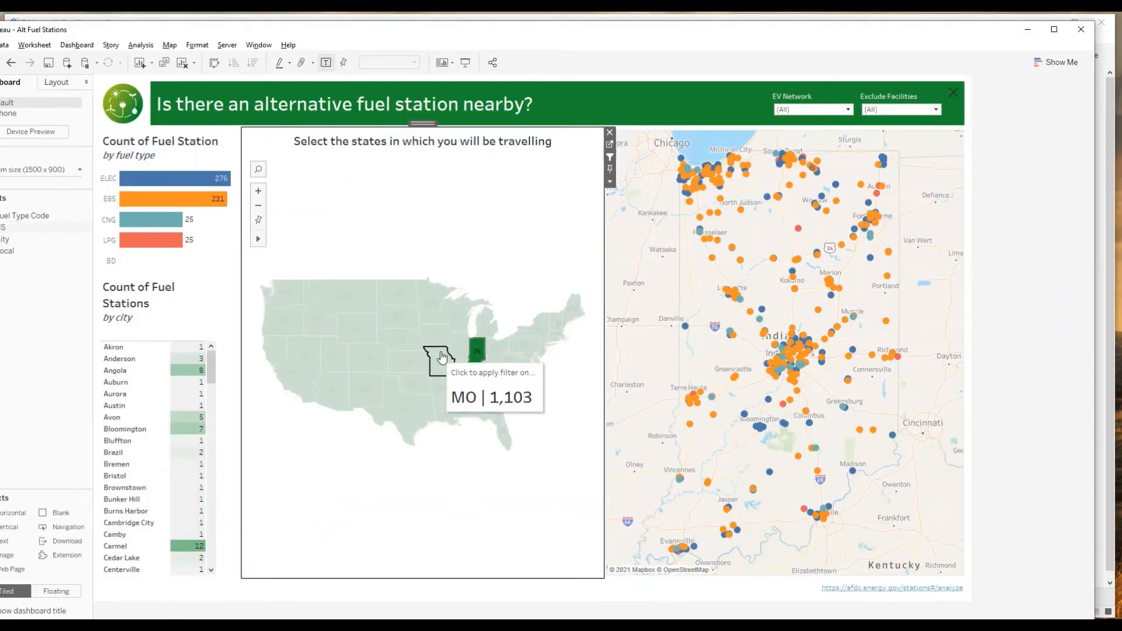
left_click(477, 353)
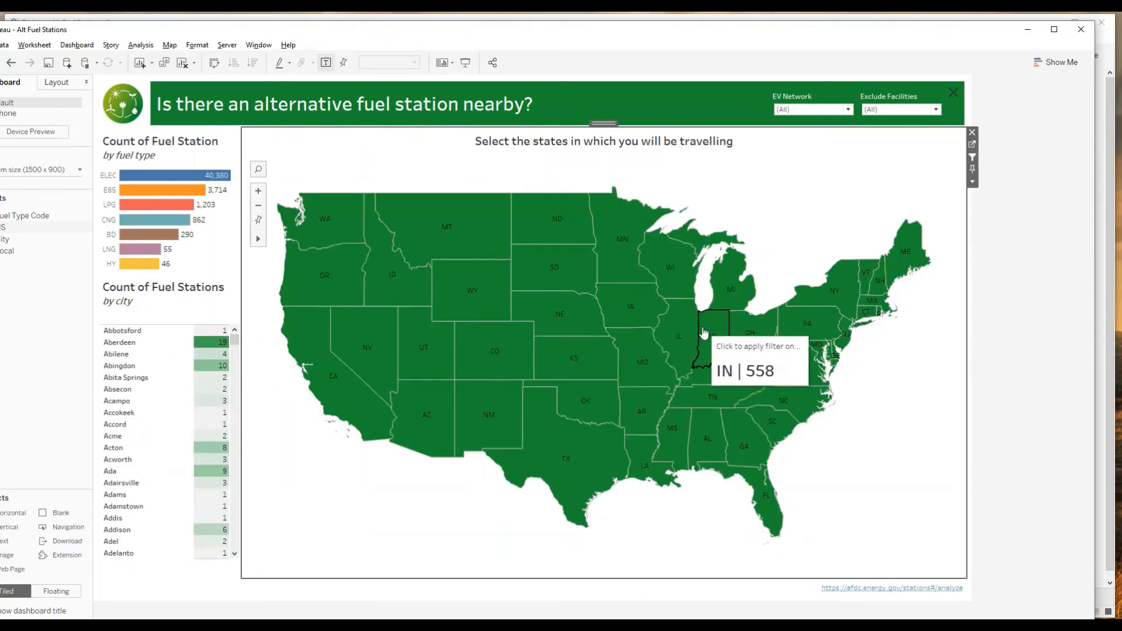
left_click(705, 332)
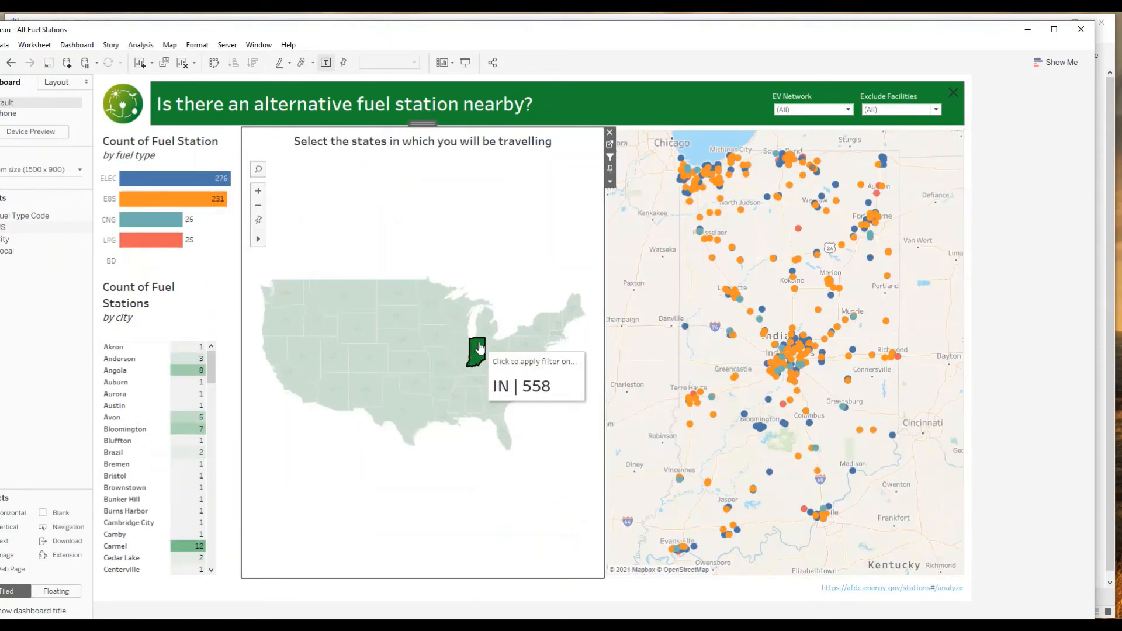
left_click(477, 358)
left_click(719, 323)
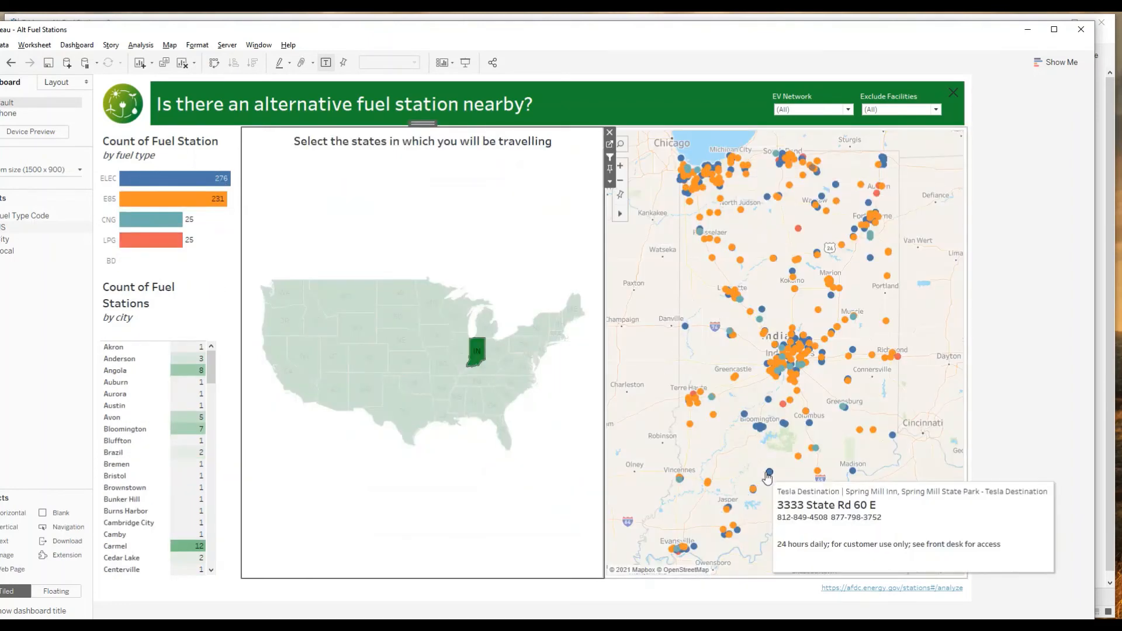
mouse_move(742, 325)
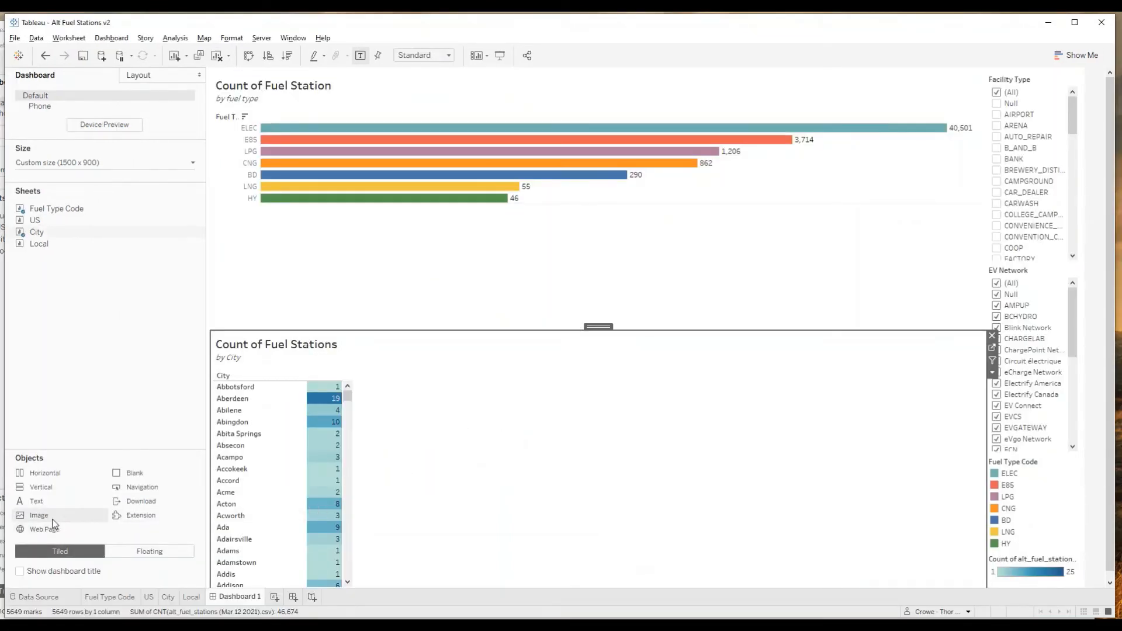
Step: In Alt Fuel Stations v2, add a full-height horizontal container between the two charts and the filters, and place the US sheet in it
left_click(51, 476)
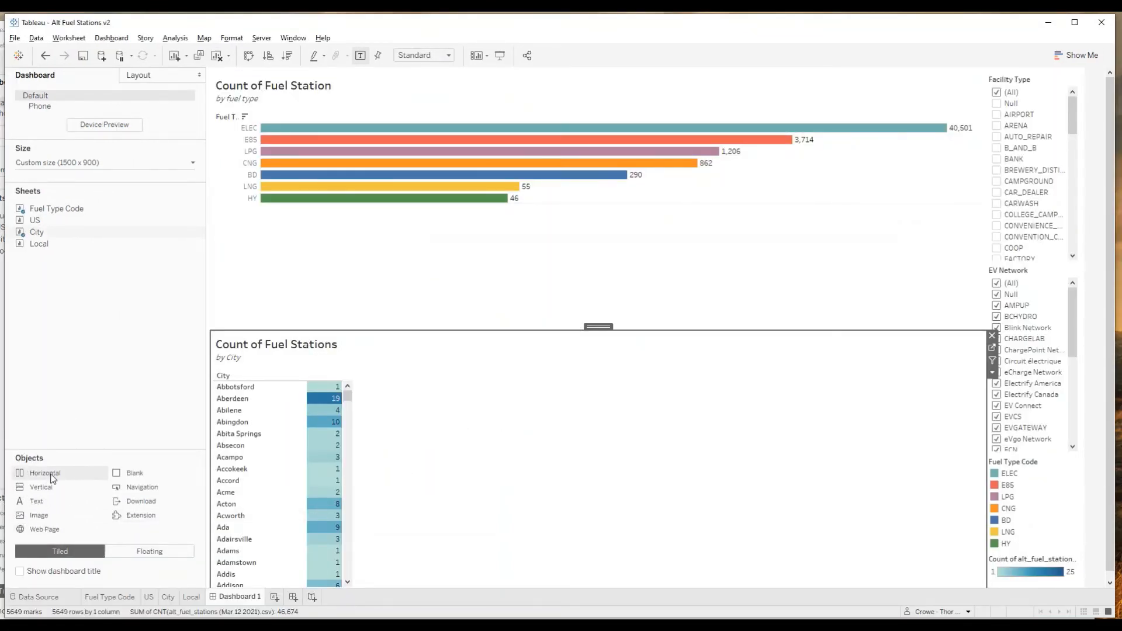
left_click_drag(44, 478, 712, 314)
left_click_drag(899, 306, 978, 306)
left_click_drag(983, 386, 967, 313)
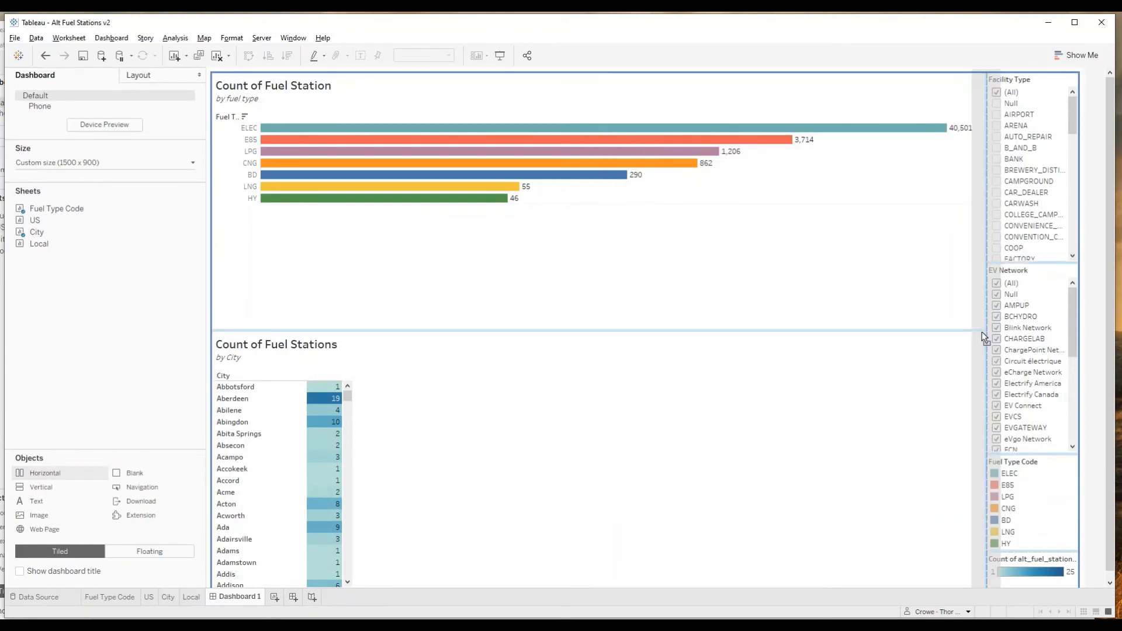
left_click_drag(982, 332, 982, 332)
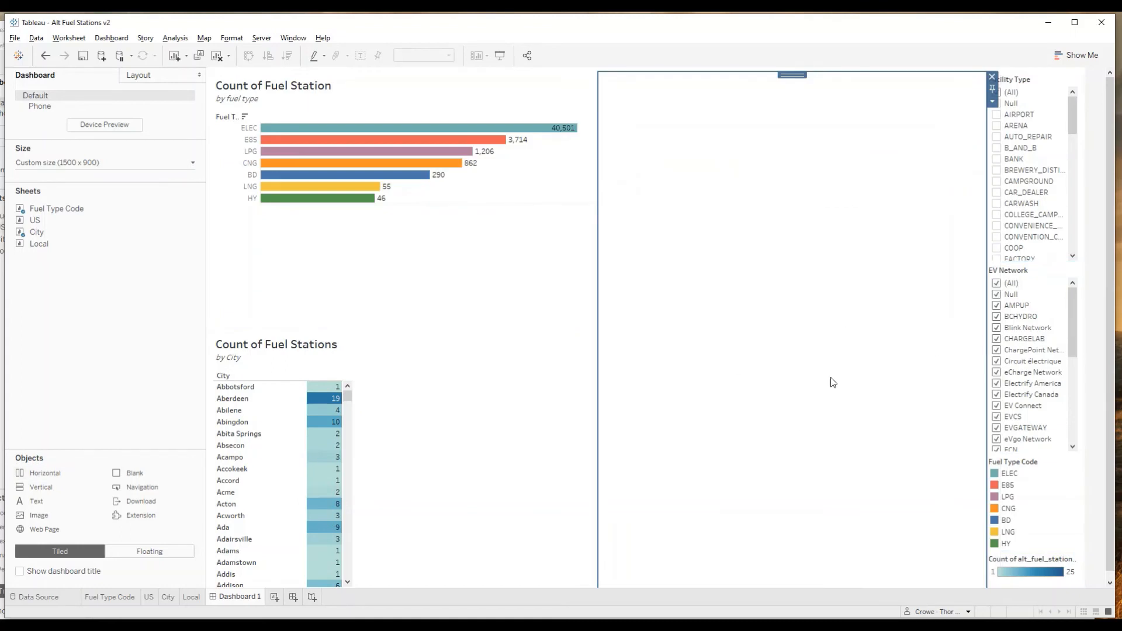
left_click(35, 221)
left_click_drag(36, 223, 667, 277)
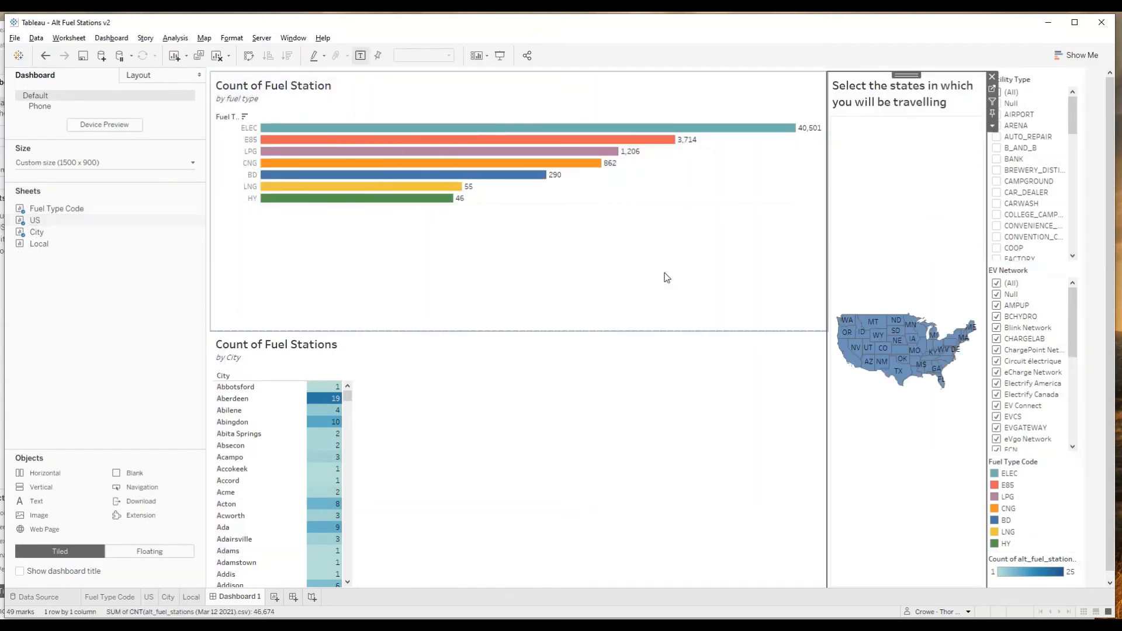
Step: Place the Local sheet beside the US map inside the horizontal container and hide the Local title
left_click(42, 243)
left_click_drag(32, 248, 927, 311)
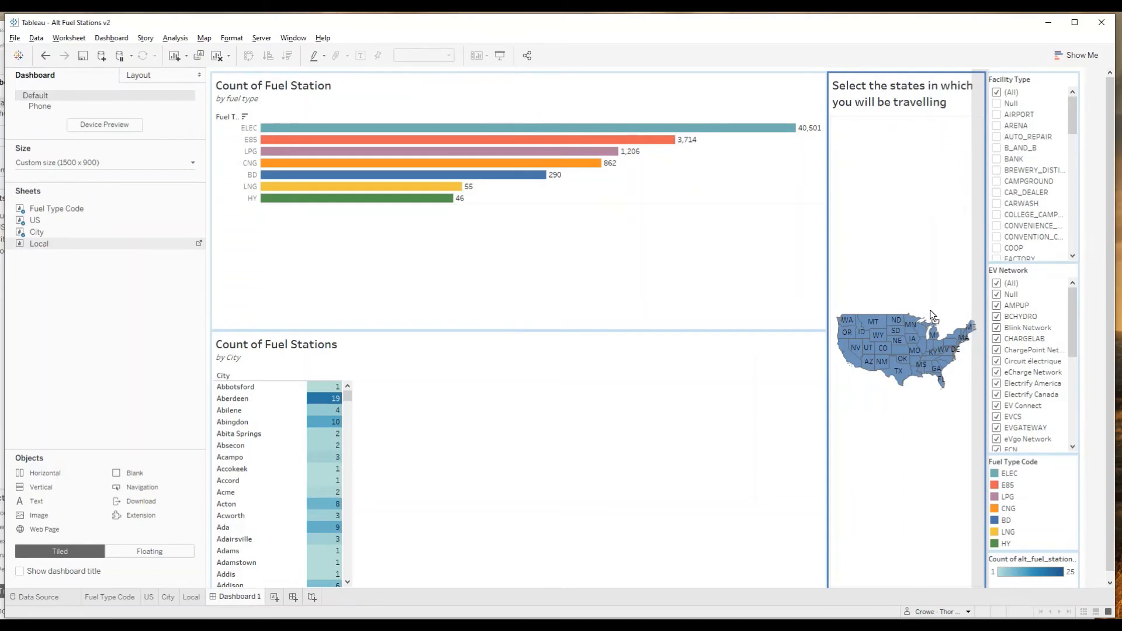
left_click_drag(932, 316, 932, 313)
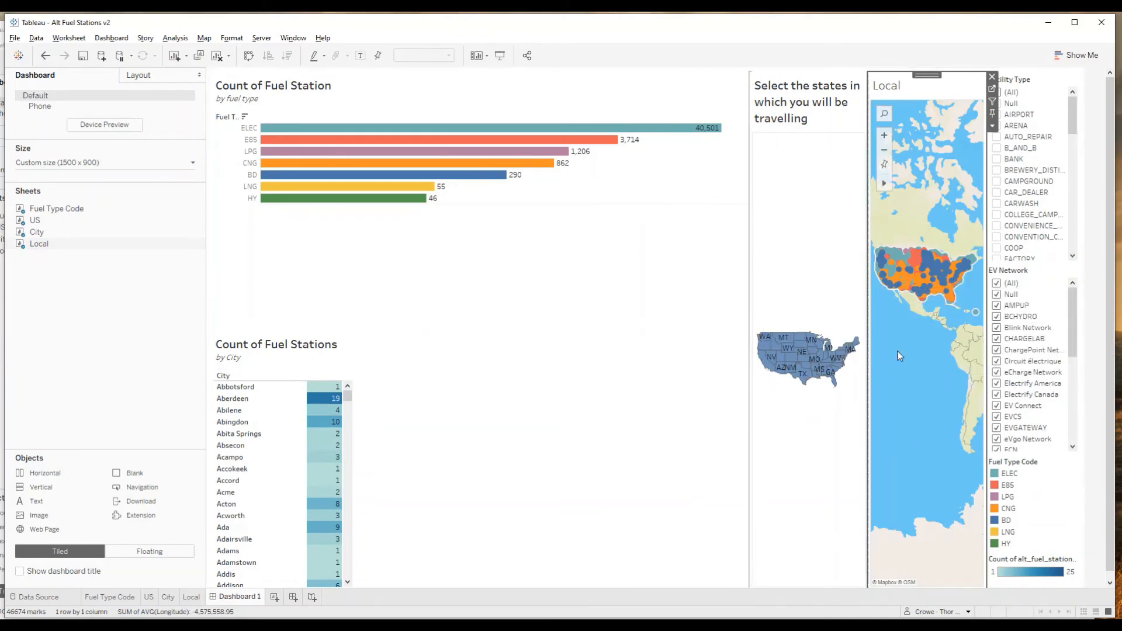
right_click(890, 92)
left_click(910, 118)
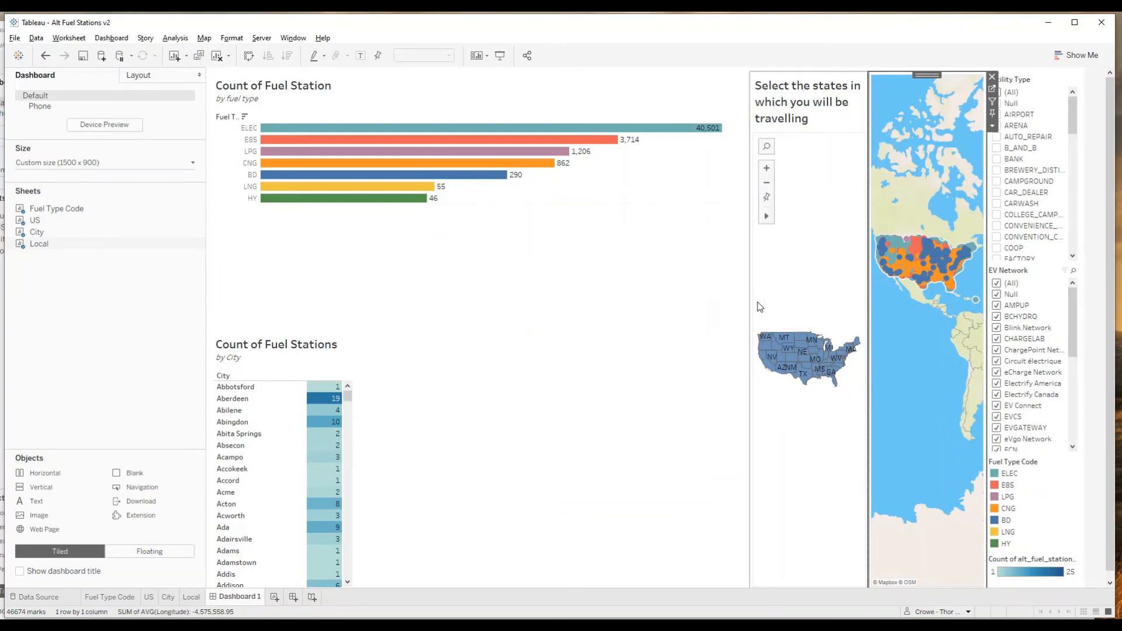
Step: Widen the container holding the two maps so the fuel type and city charts form a narrow column beside it
left_click(780, 254)
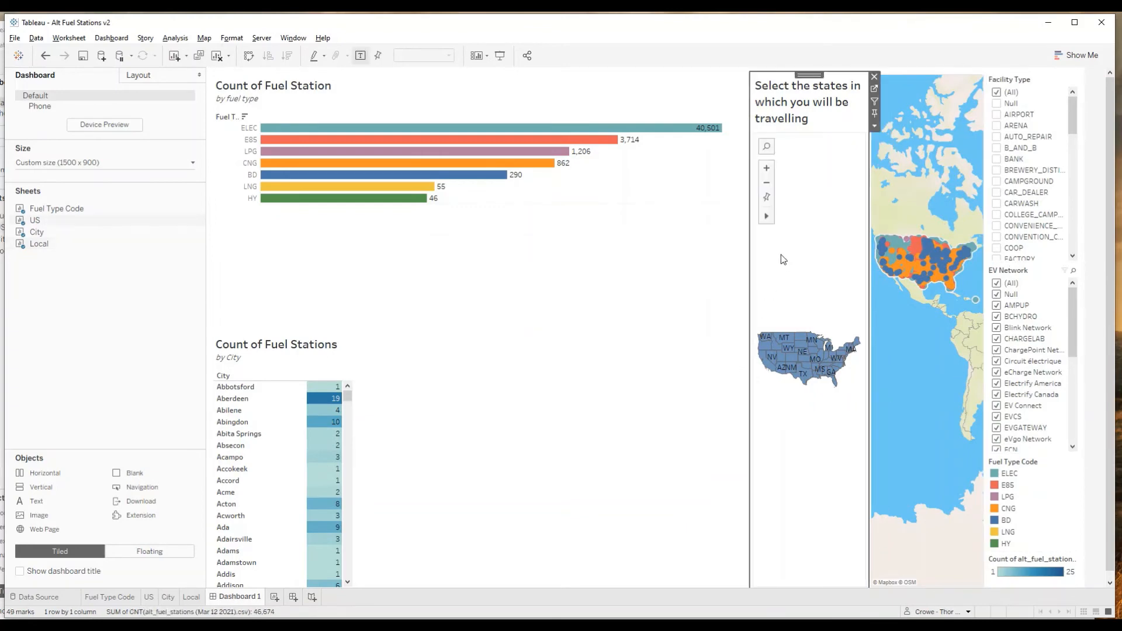
left_click(750, 287)
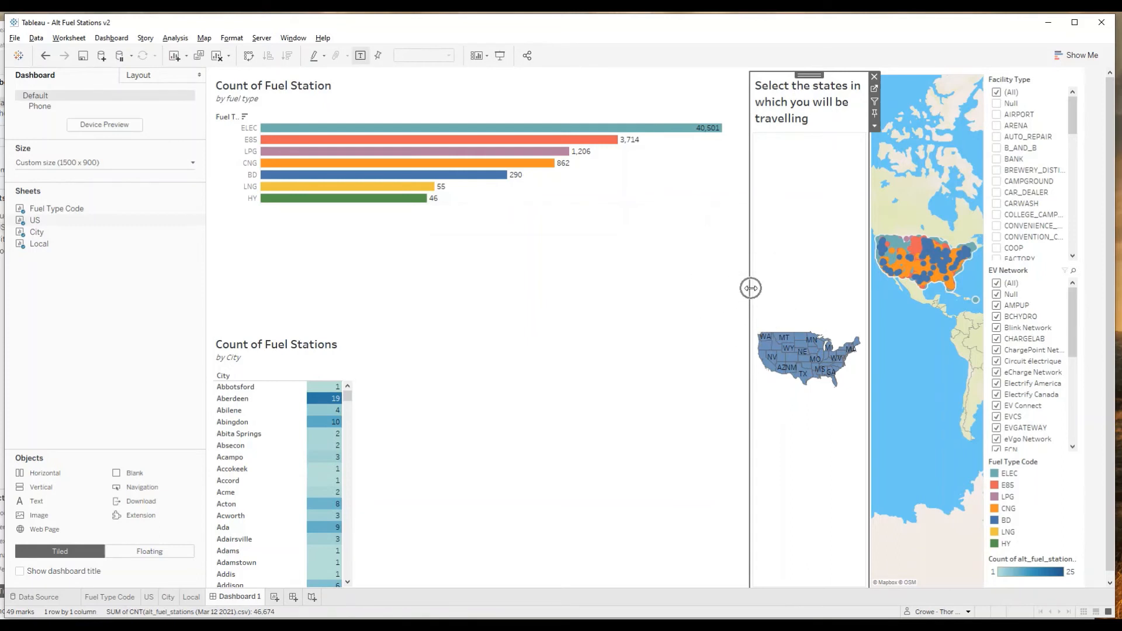
left_click_drag(750, 287, 359, 411)
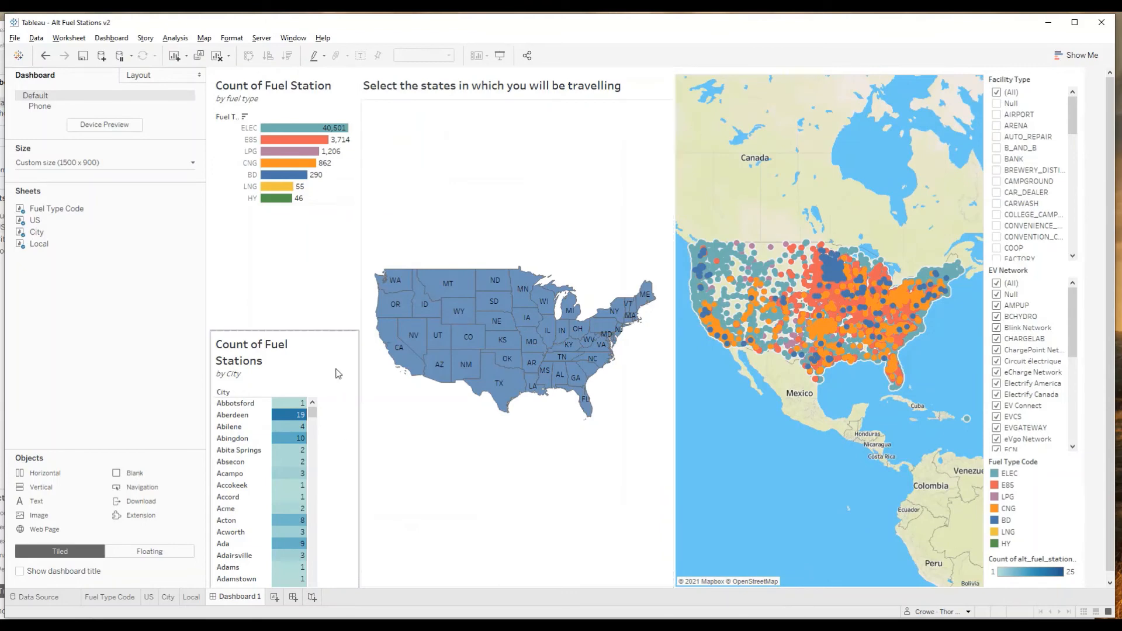
Step: Set the count-by-city table on the dashboard to Fit Width
left_click(319, 372)
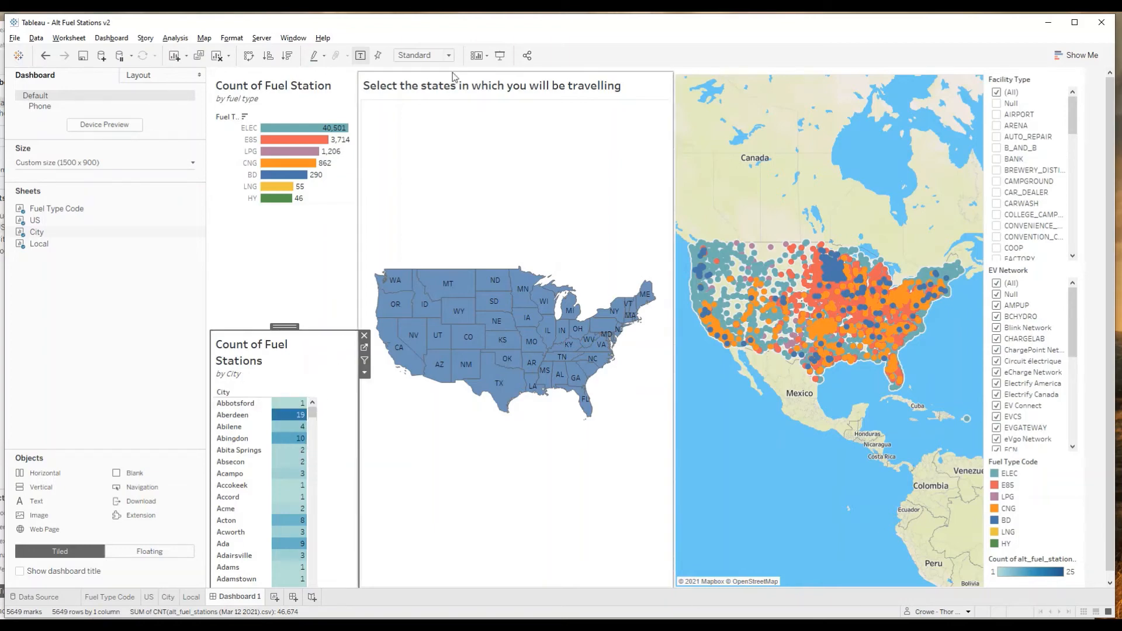
left_click(429, 56)
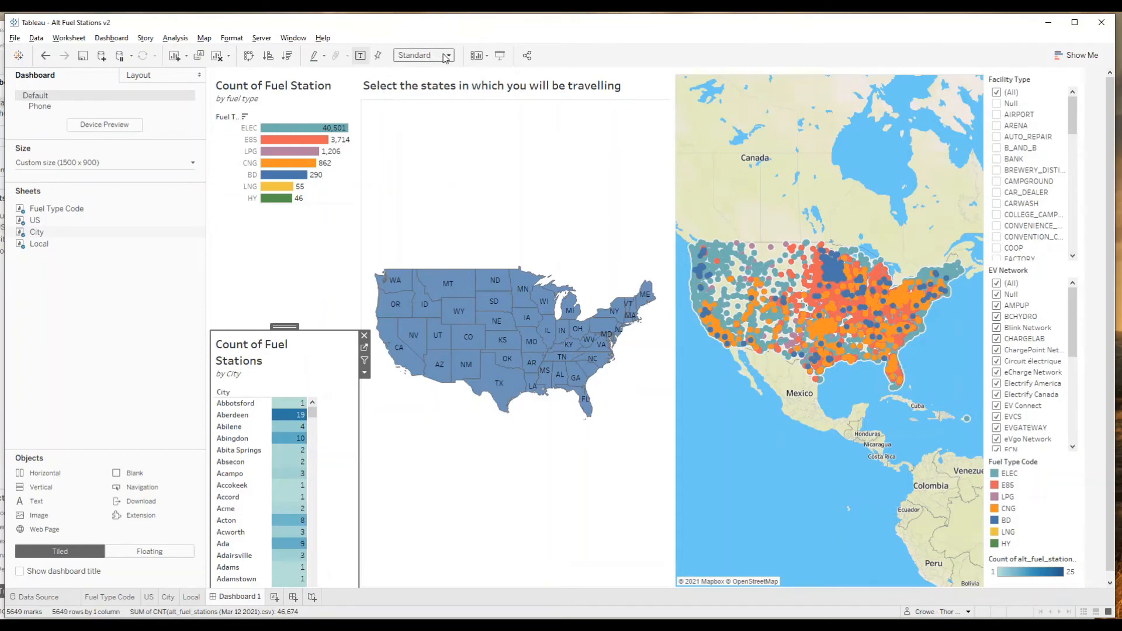
left_click(451, 59)
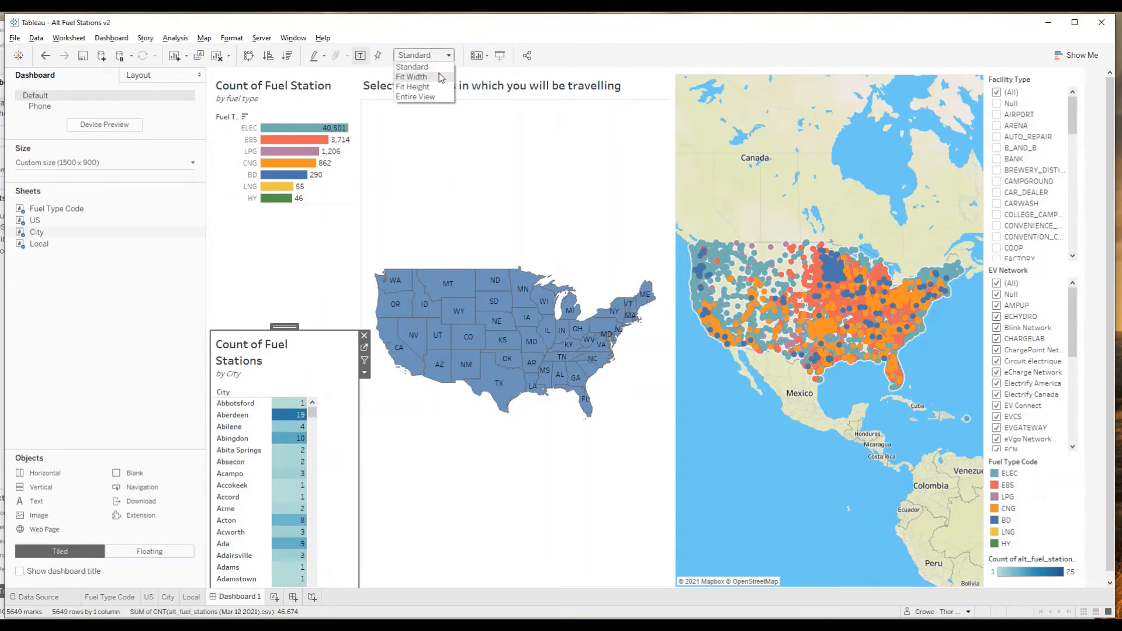
key("Escape")
key("Down")
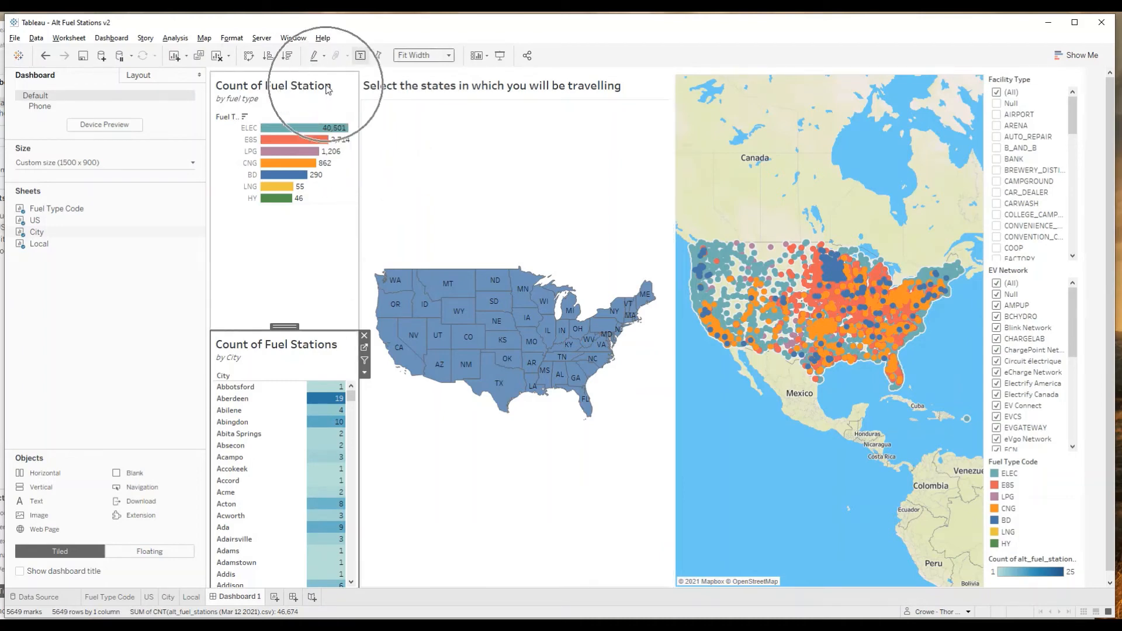
Step: Set the count-by-fuel-type bar chart on the dashboard to Fit Width
left_click(290, 88)
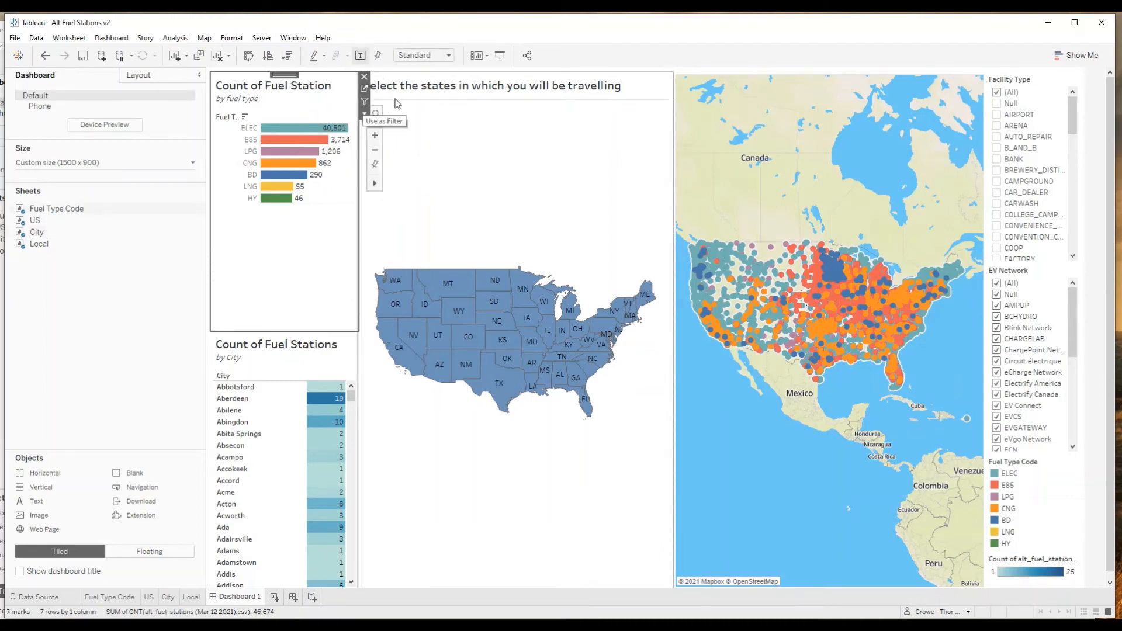
left_click(448, 56)
left_click(443, 78)
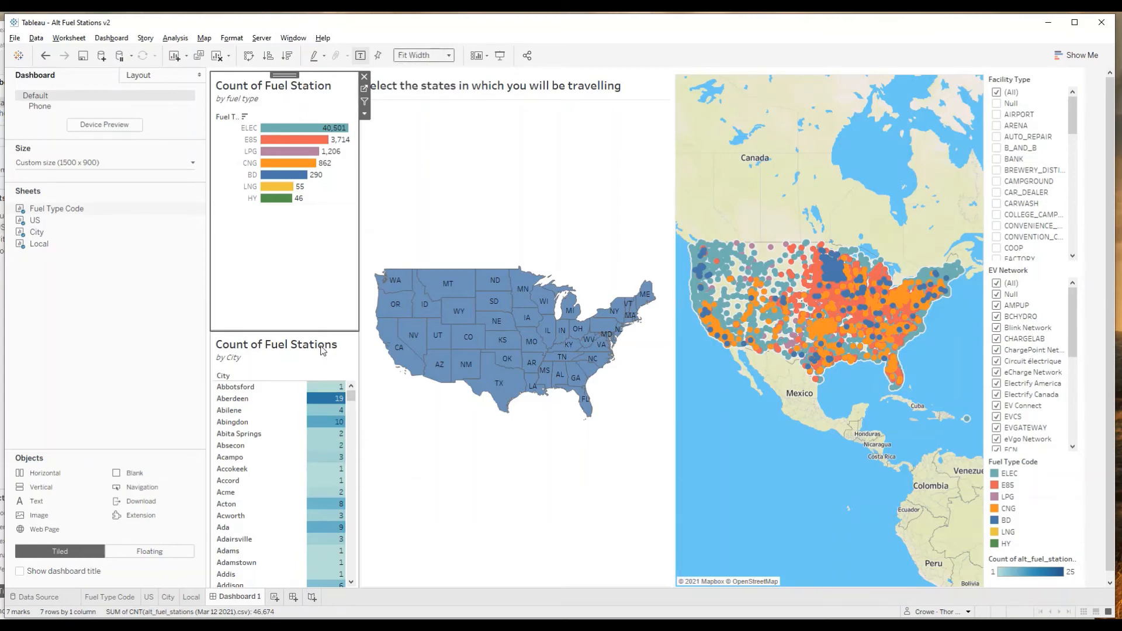
Step: Correct the fuel type chart's title to "Count of Fuel Stations" and shorten the chart's area to just below its bars
double_click(321, 89)
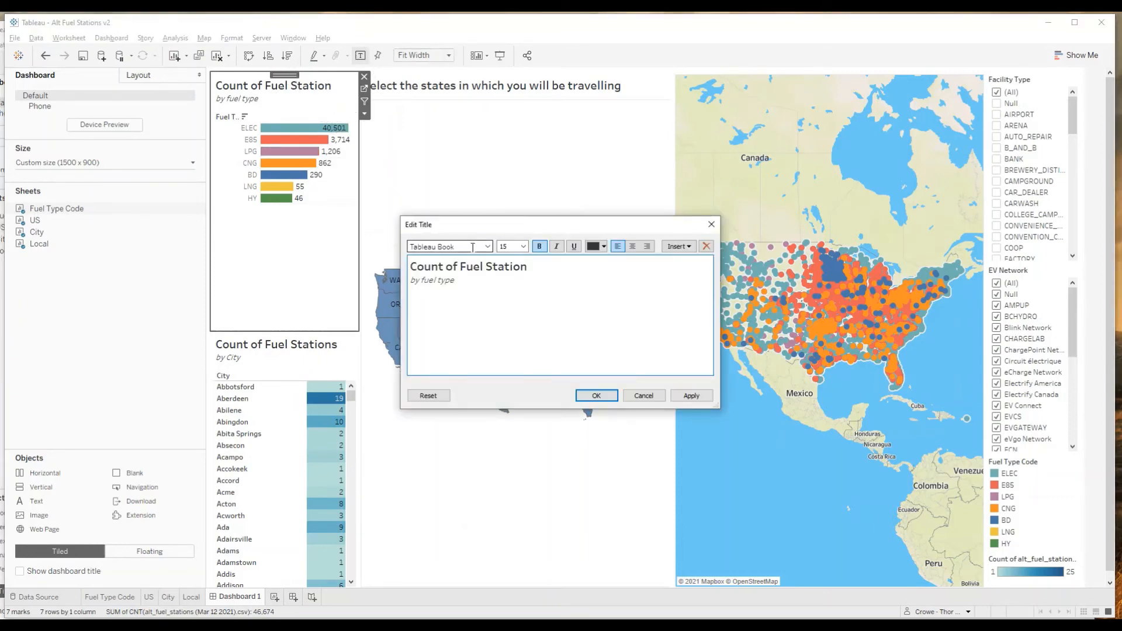
left_click(597, 395)
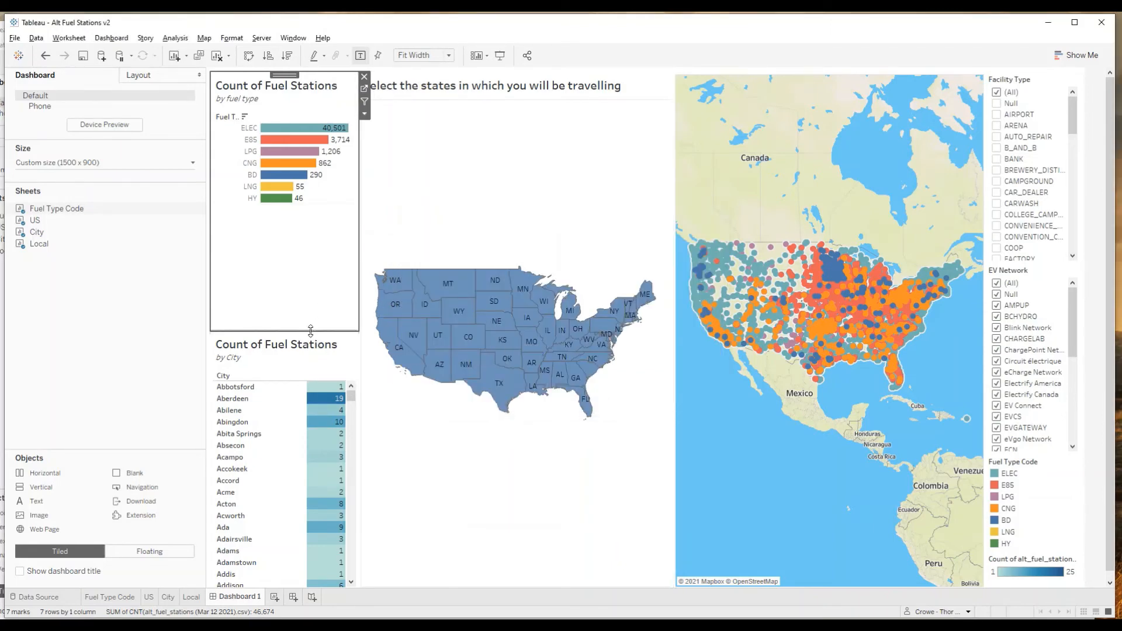
key("ctrl")
left_click_drag(309, 332, 300, 215)
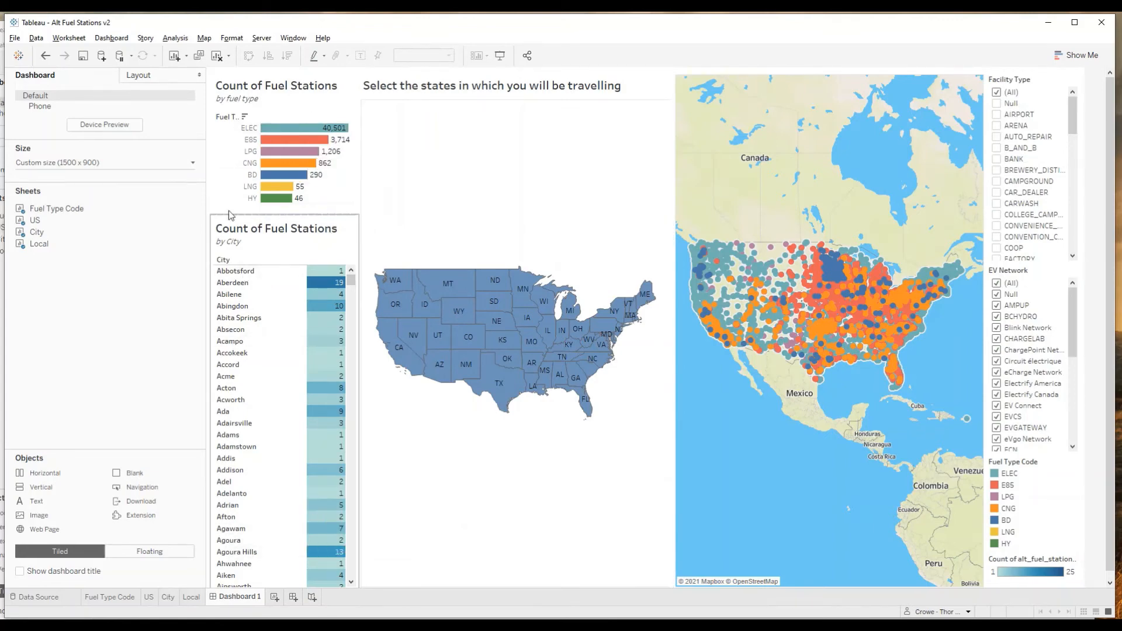
Step: Hide the row field labels in both the count-by-fuel-type chart and the count-by-city table
left_click(224, 120)
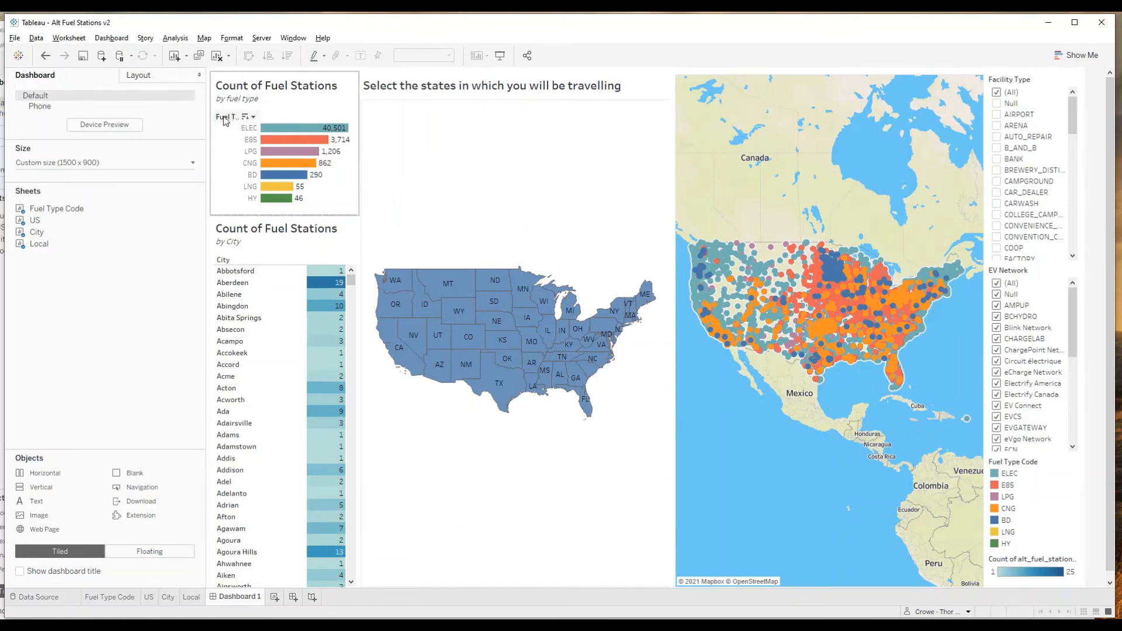
left_click(228, 117)
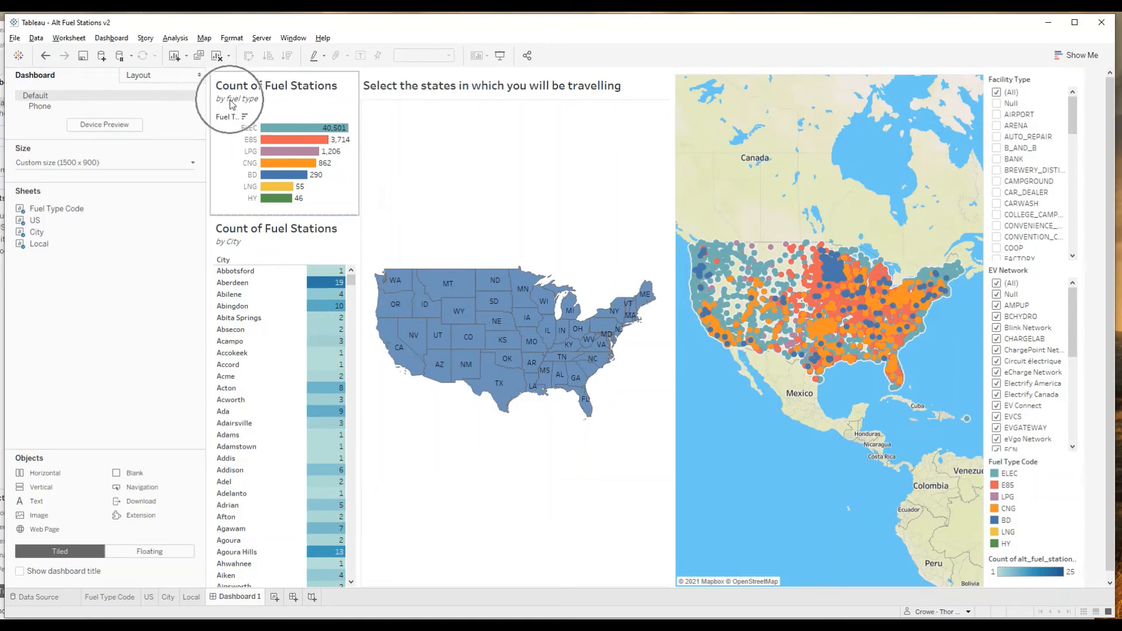
right_click(228, 119)
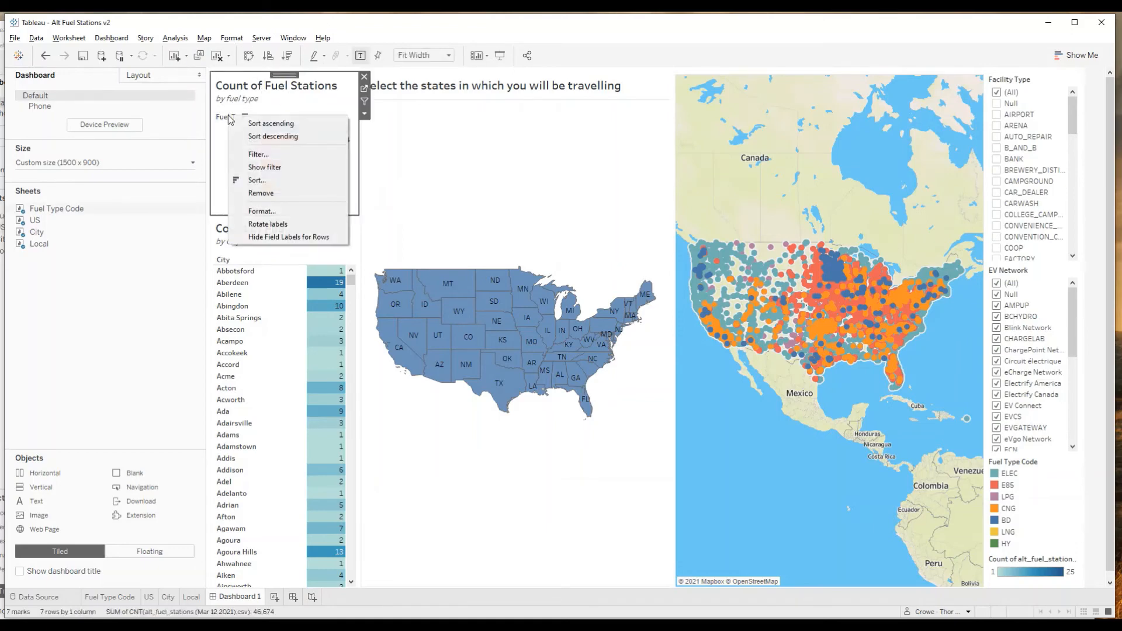
left_click(274, 237)
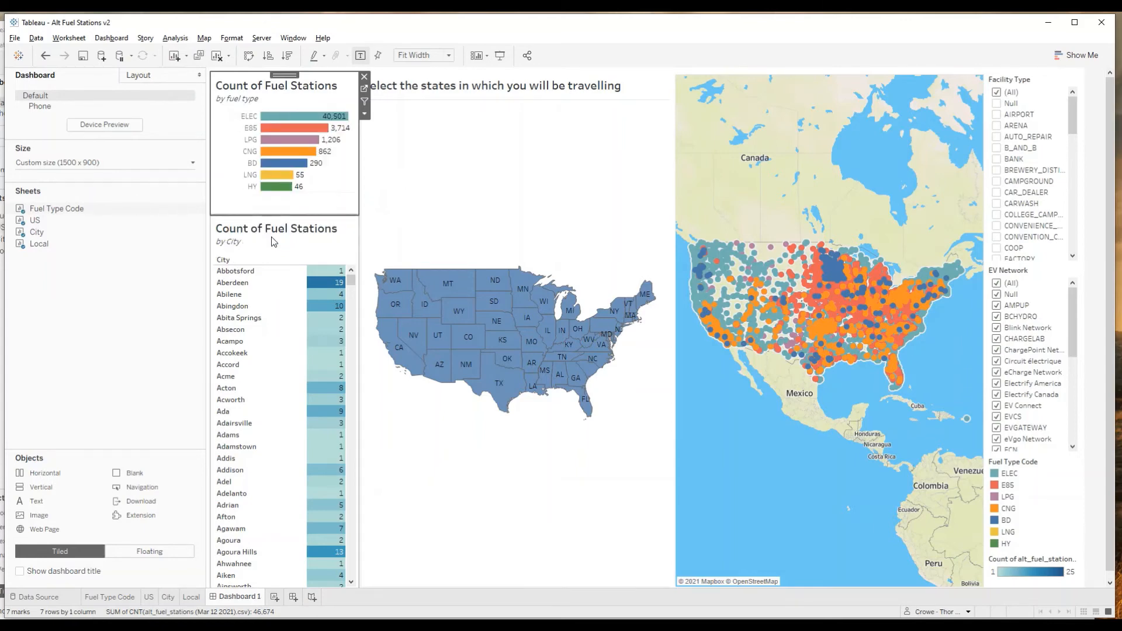
left_click(230, 264)
right_click(229, 263)
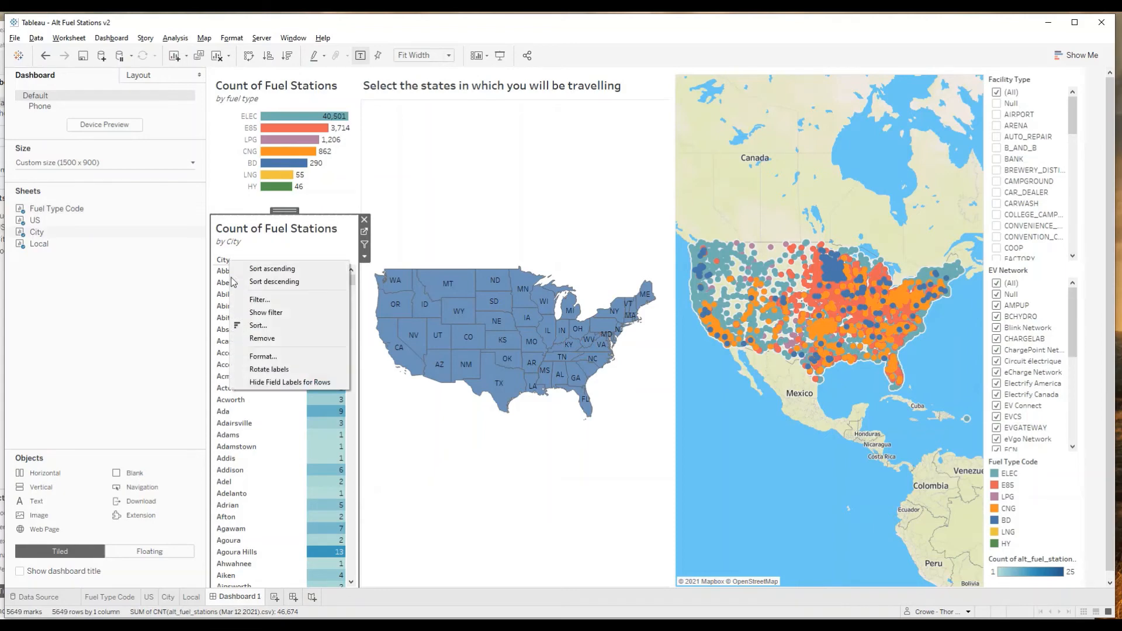
left_click(278, 382)
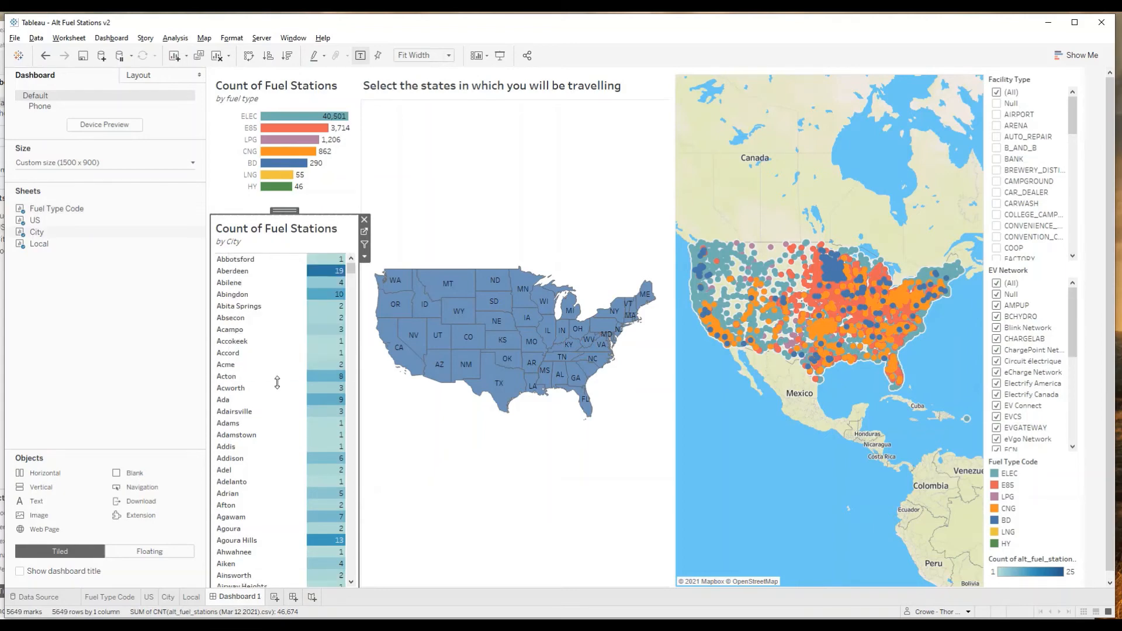
left_click(437, 155)
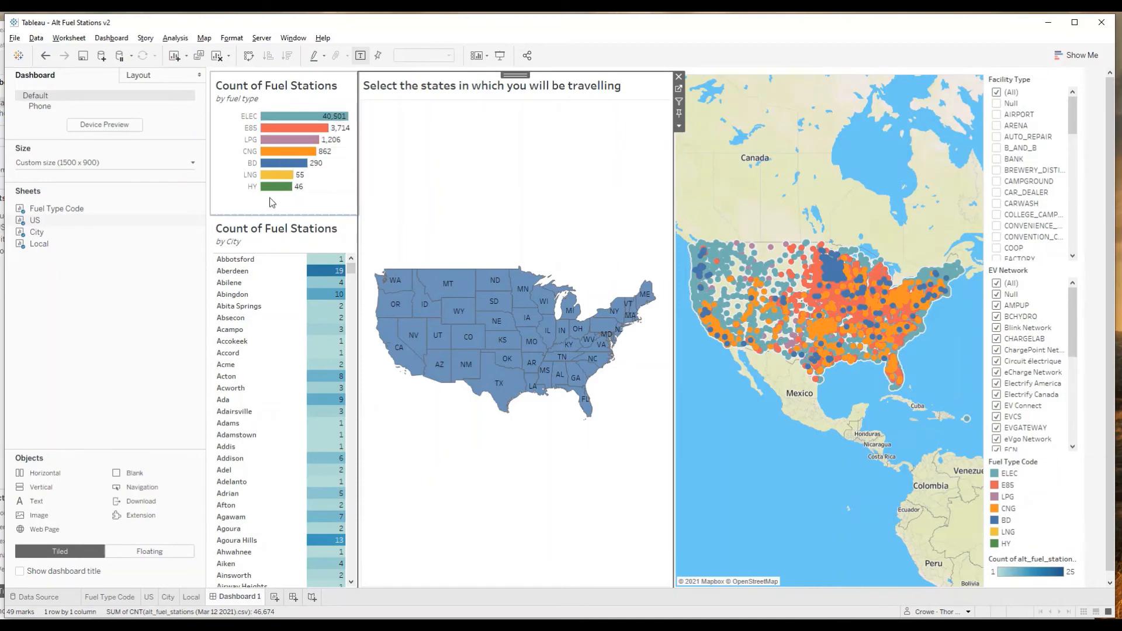
Step: Remove the Fuel Type Code colour legend and the station count colour legend from the dashboard
left_click(1040, 504)
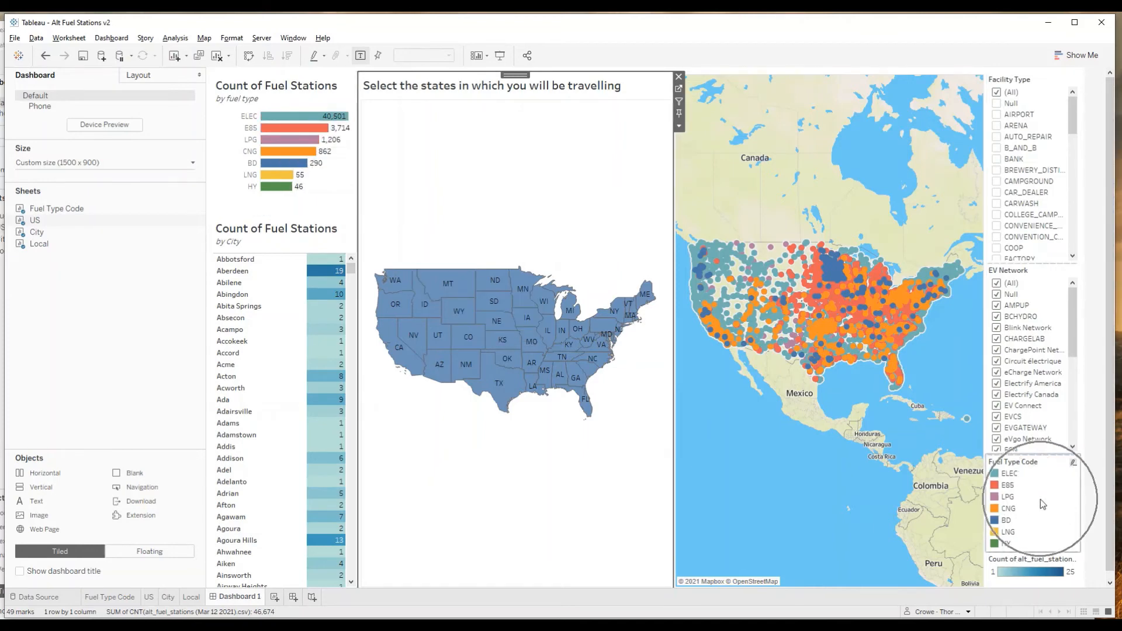
left_click(1086, 460)
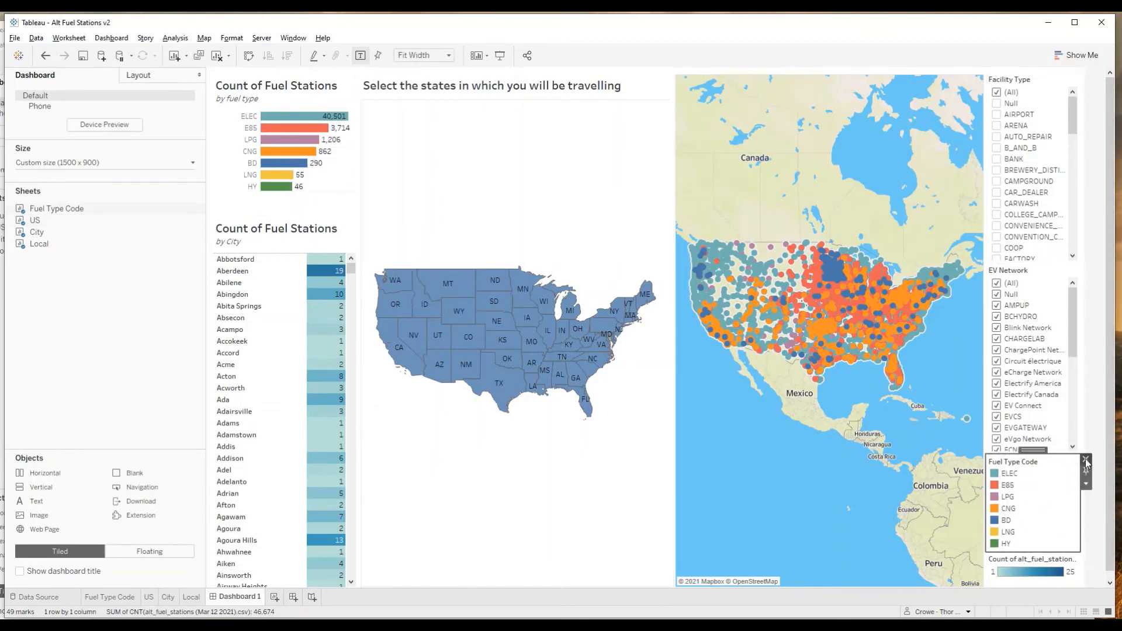
left_click(1022, 566)
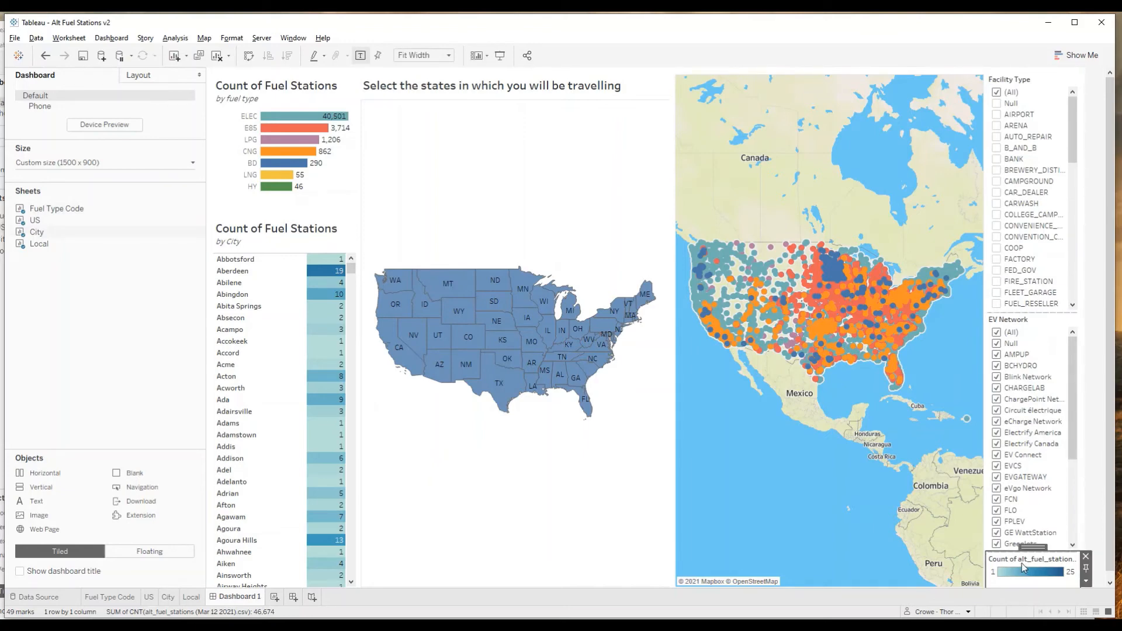
left_click(1086, 556)
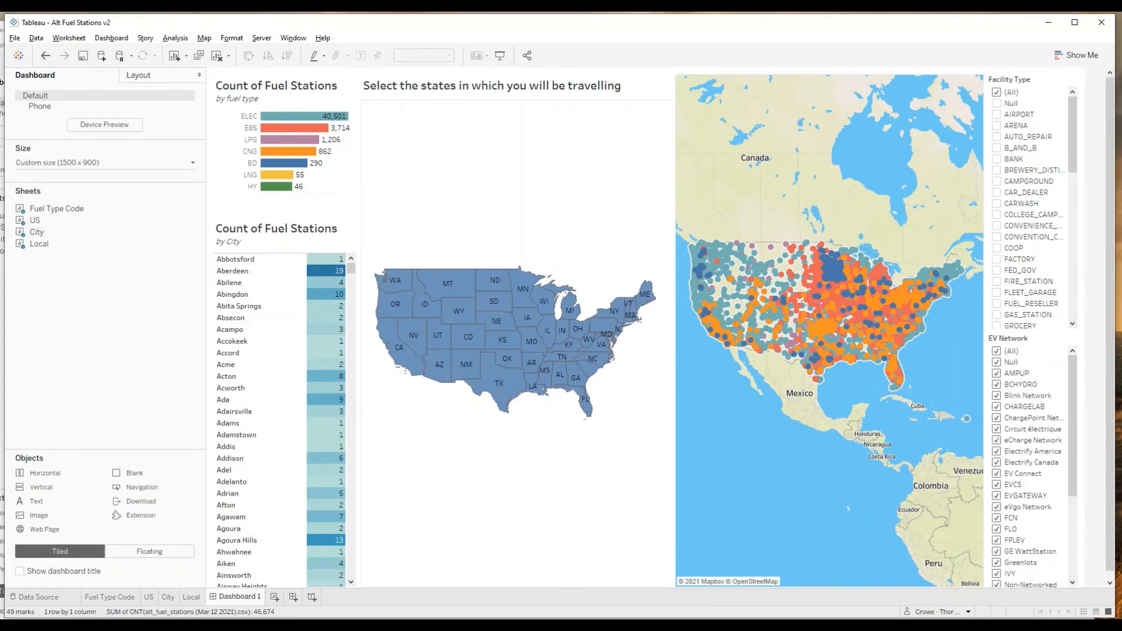
Step: Switch to the finished Alt Fuel Stations workbook to examine its header and filter layout, and return to the v2 workbook
left_click(1034, 88)
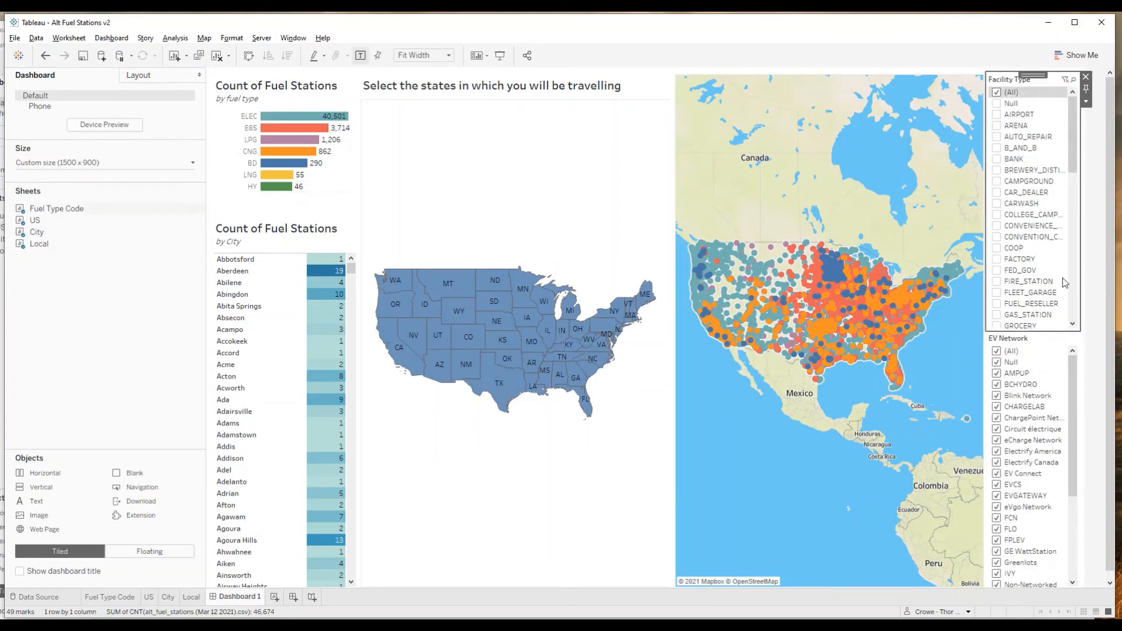
left_click(1044, 342)
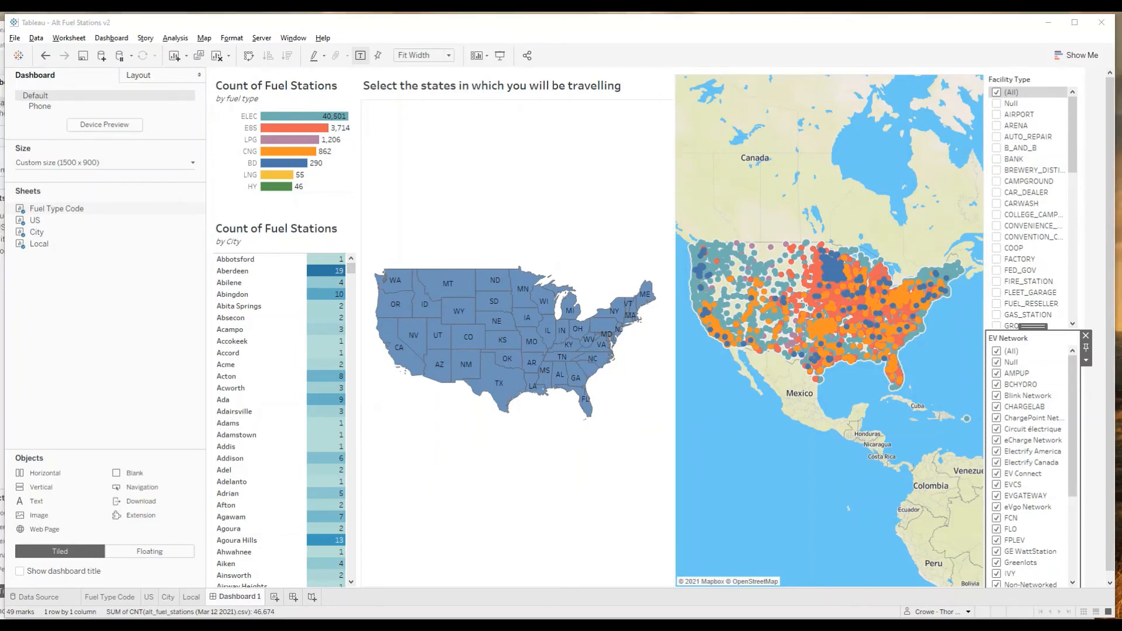
key("alt+Tab")
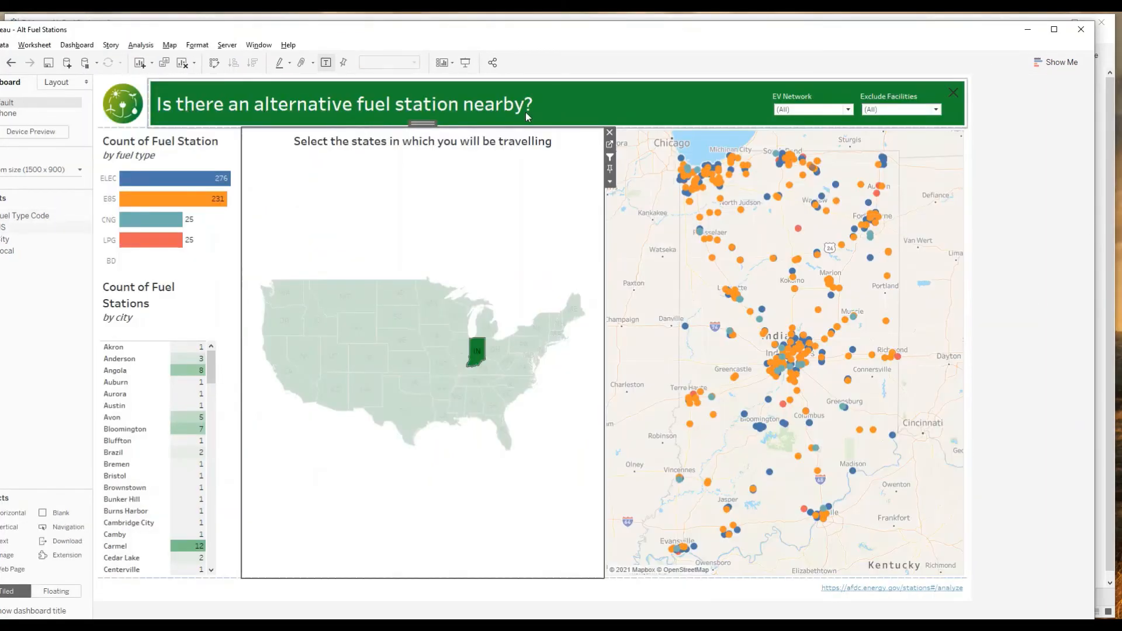
key("alt+Tab")
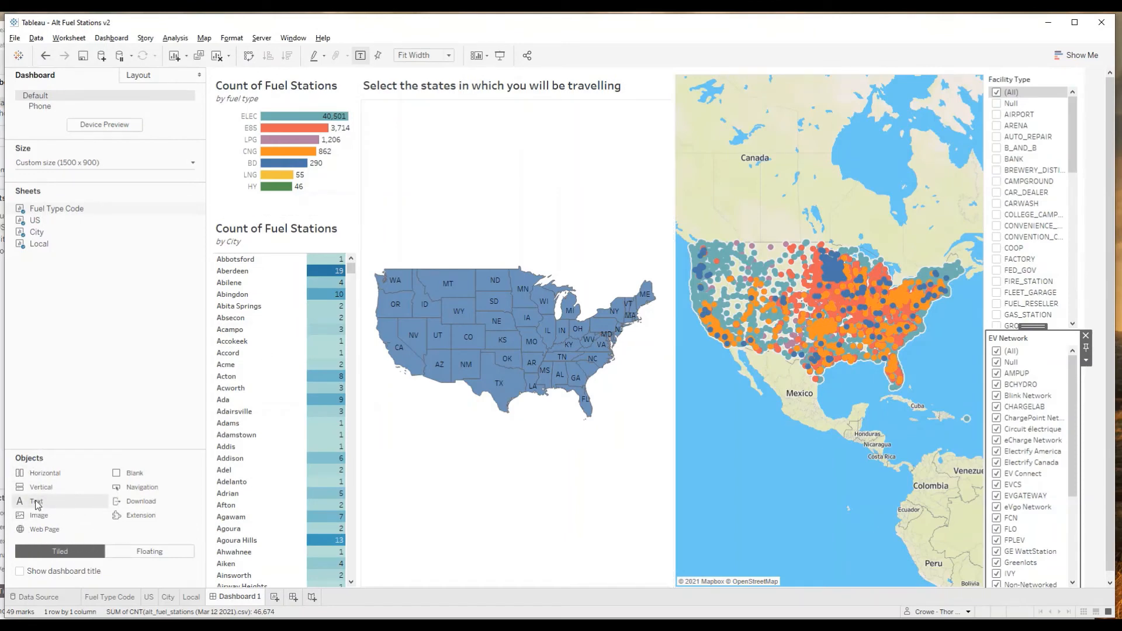
Step: Add a full-width text title "Is there an alternative fuel station nearby?" at font size 20 above all sheets and shrink it to a thin banner
left_click_drag(36, 505, 390, 80)
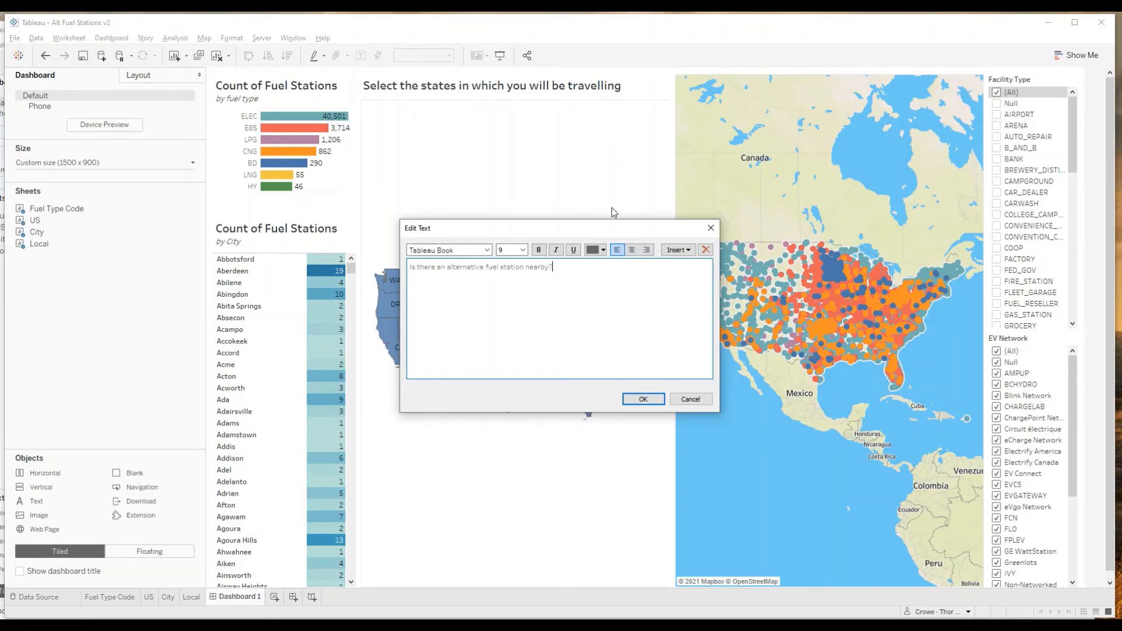
left_click_drag(555, 267, 391, 266)
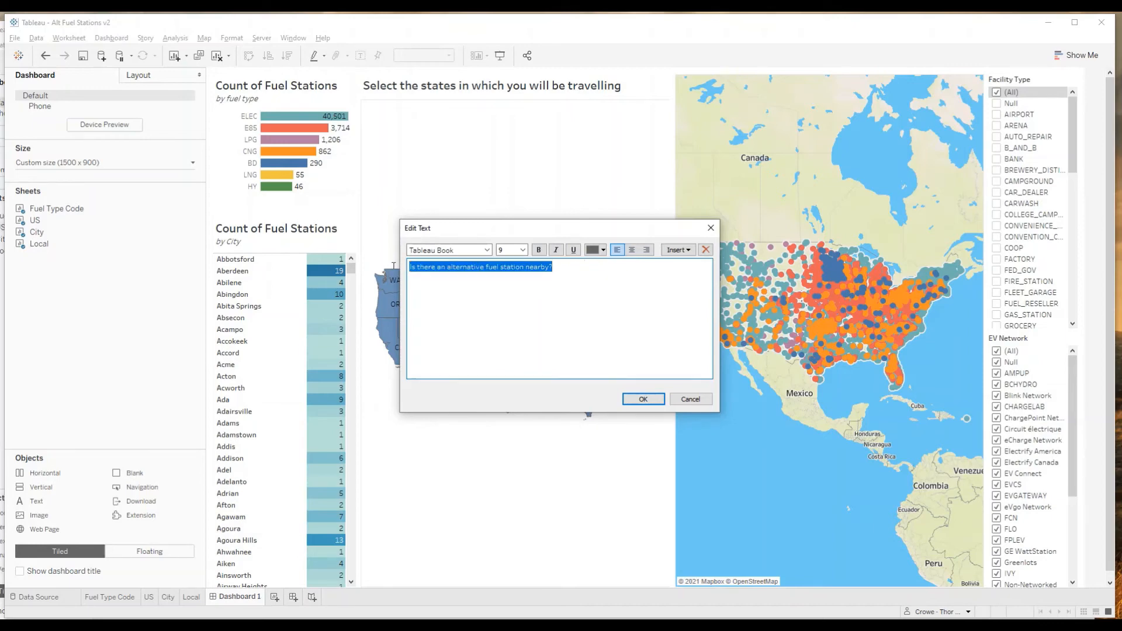
left_click(523, 252)
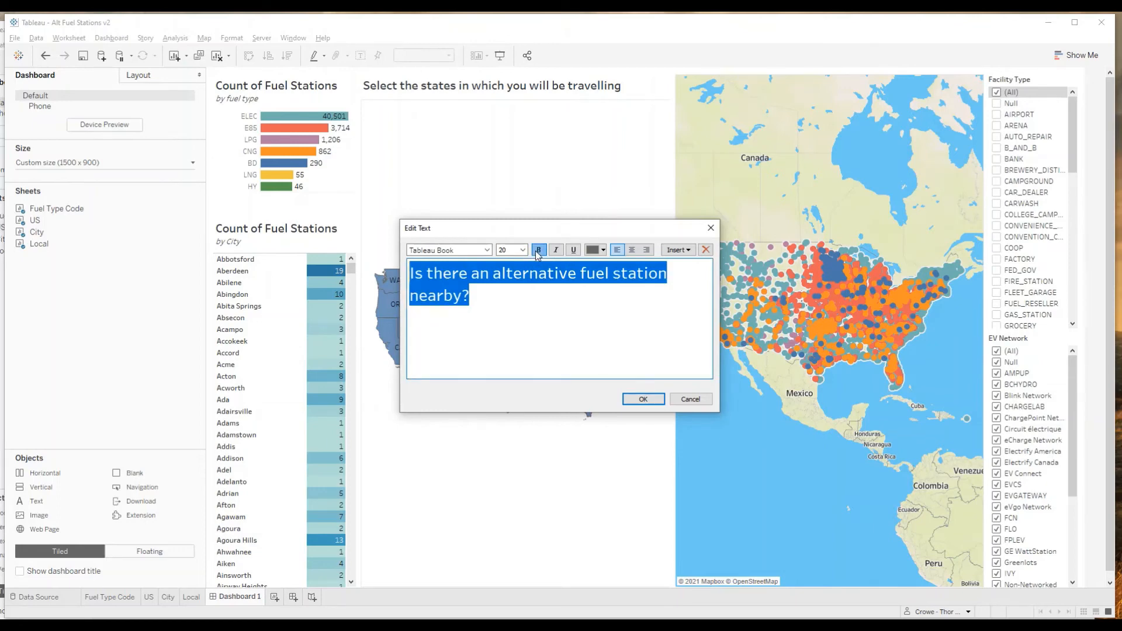
left_click(643, 399)
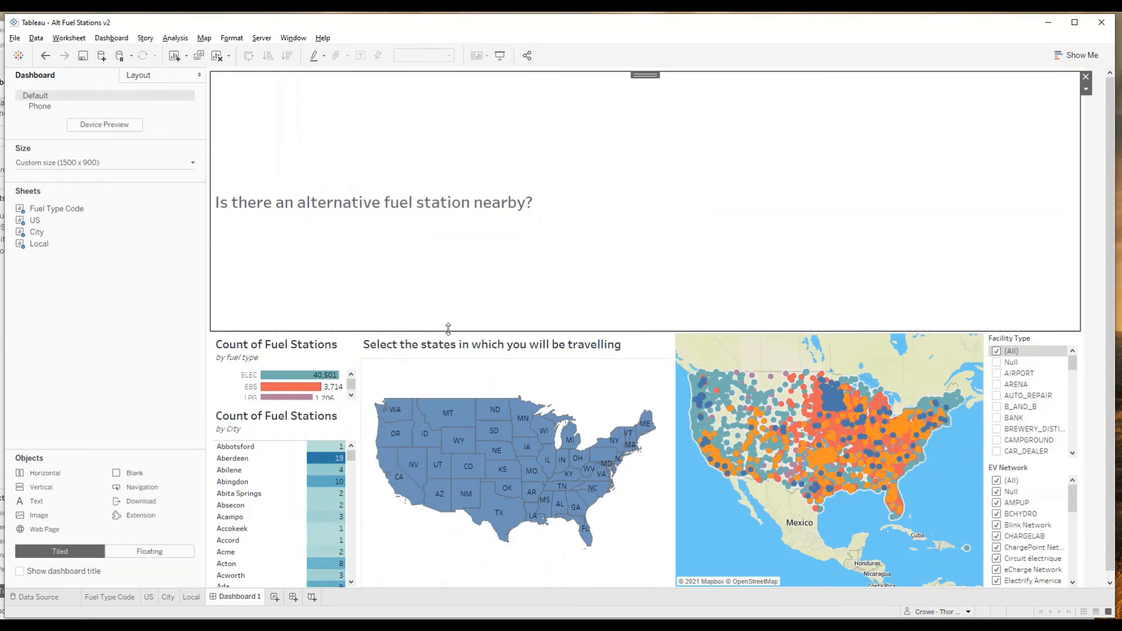
left_click_drag(448, 330, 449, 110)
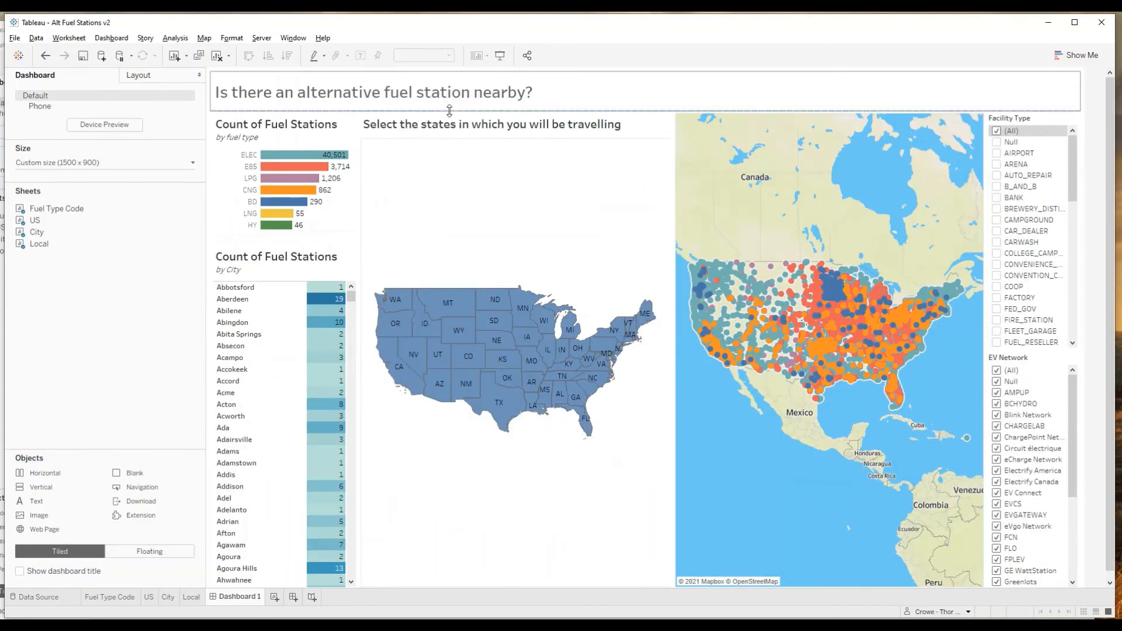
left_click(491, 181)
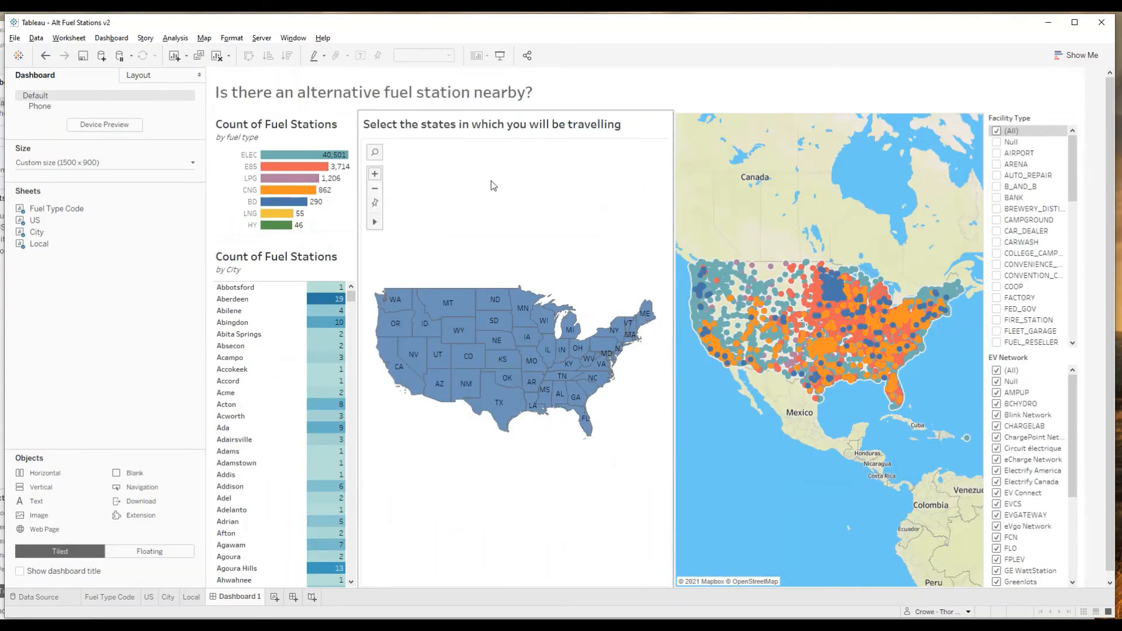
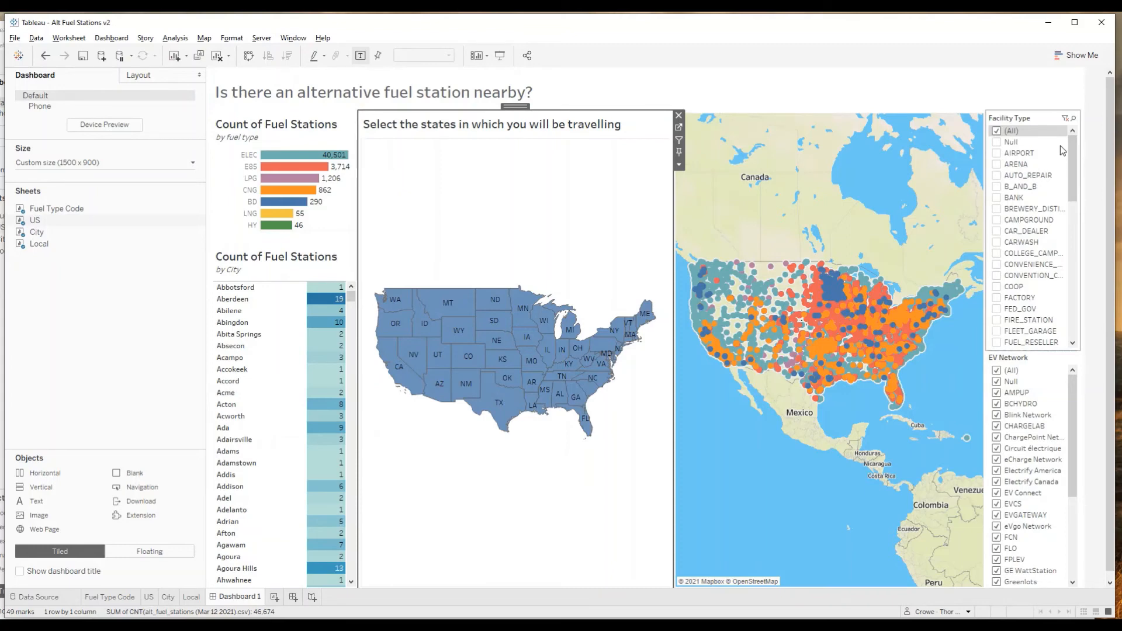
Step: Change the Facility Type filter's display to Multiple Values (dropdown)
left_click(1043, 116)
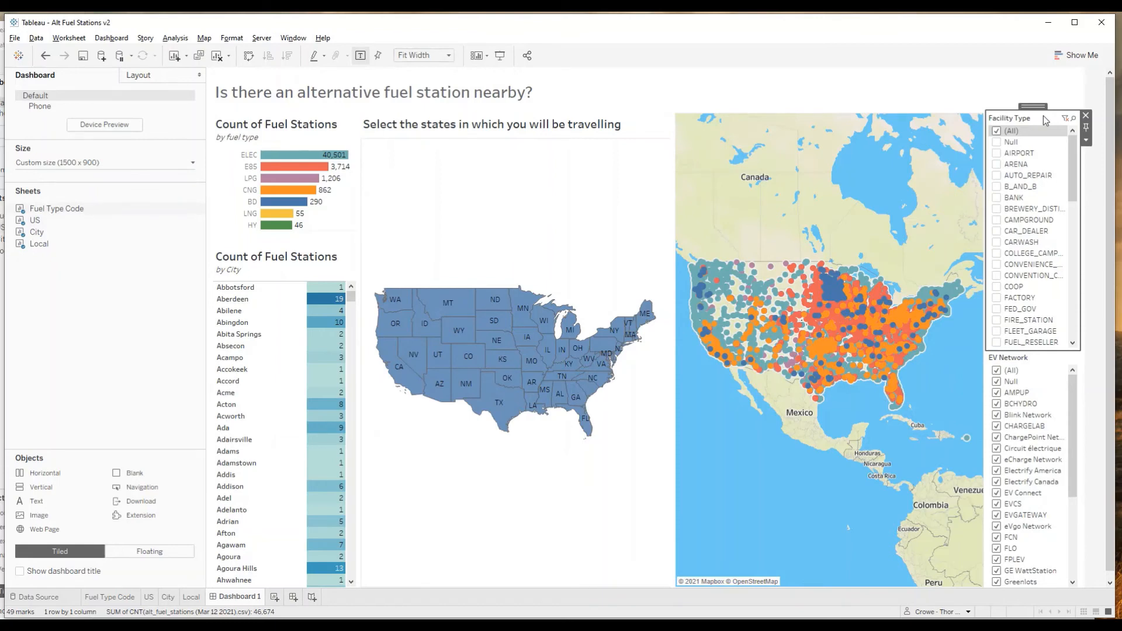
left_click(1086, 141)
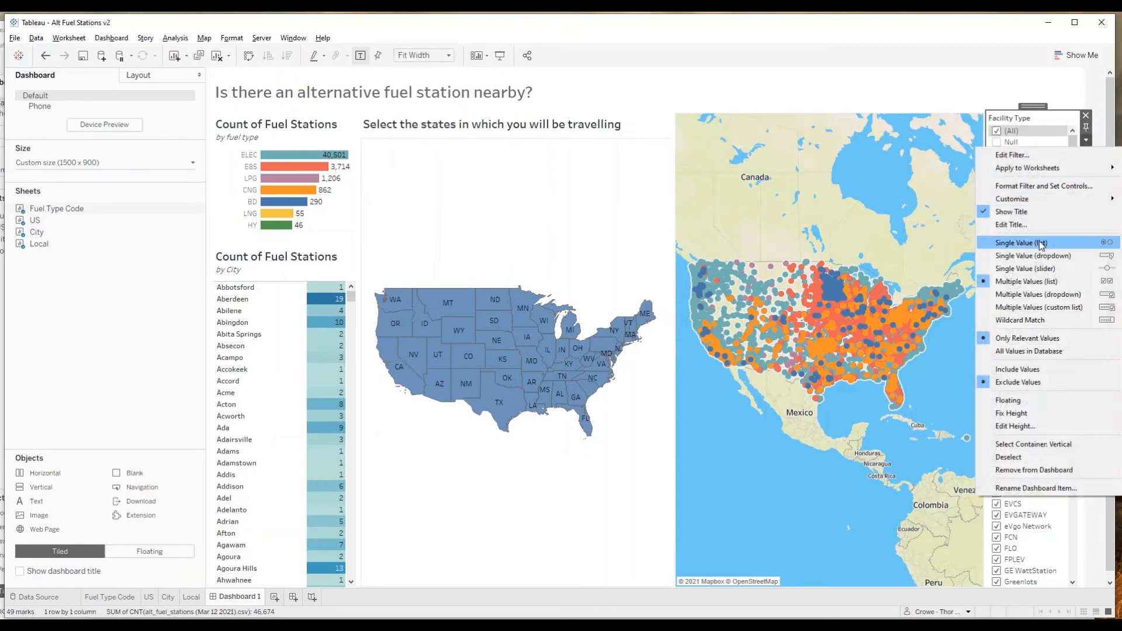
left_click(1035, 296)
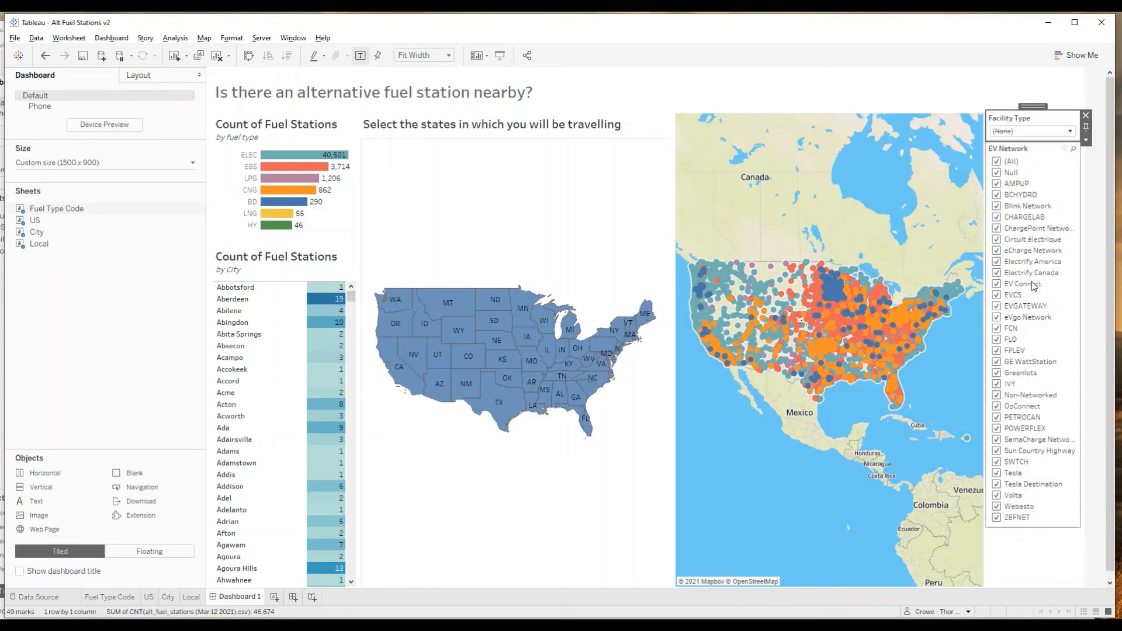
Step: Try the Facility Type filter's value list with the HOTEL option and reset the filter to show all values
left_click(1069, 133)
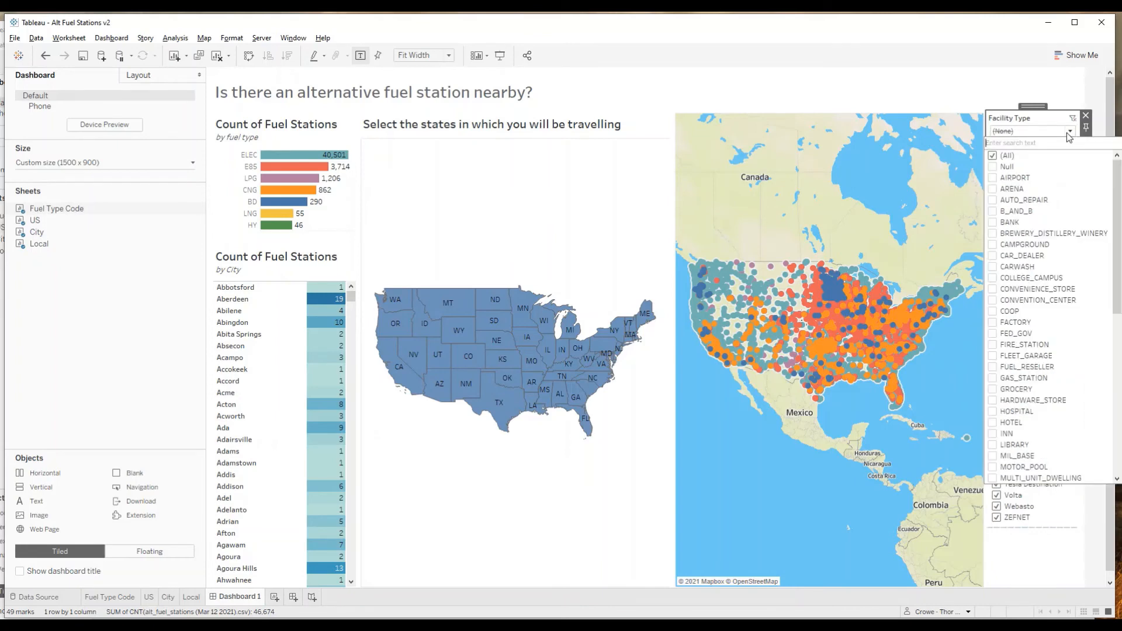
scroll(1037, 369, "down", 1)
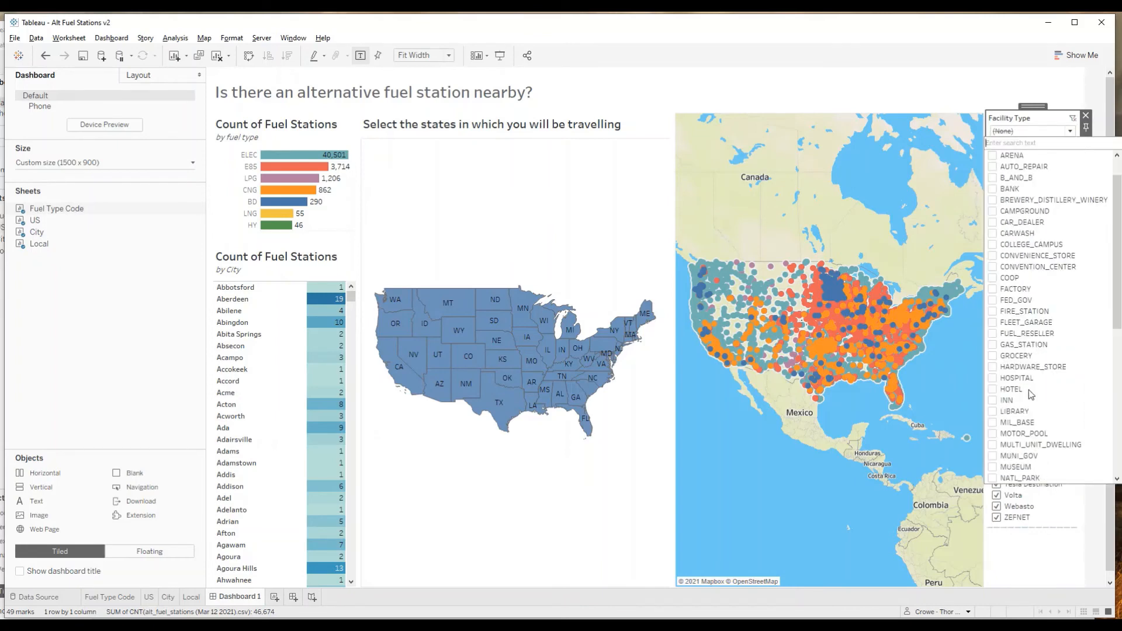
left_click(993, 390)
left_click(887, 96)
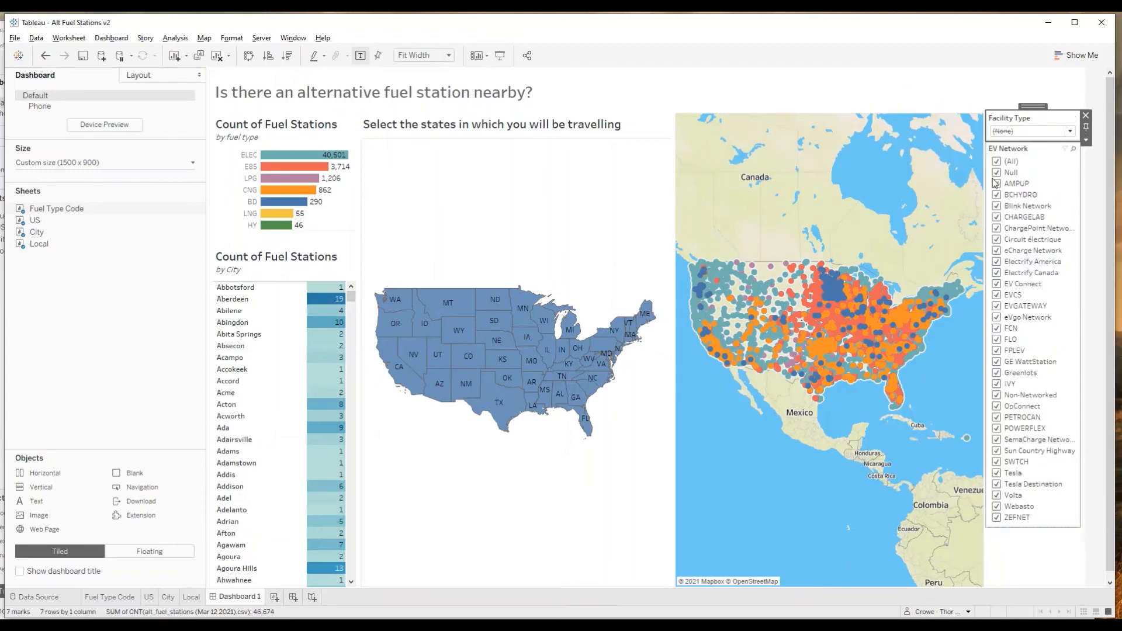
left_click(1046, 132)
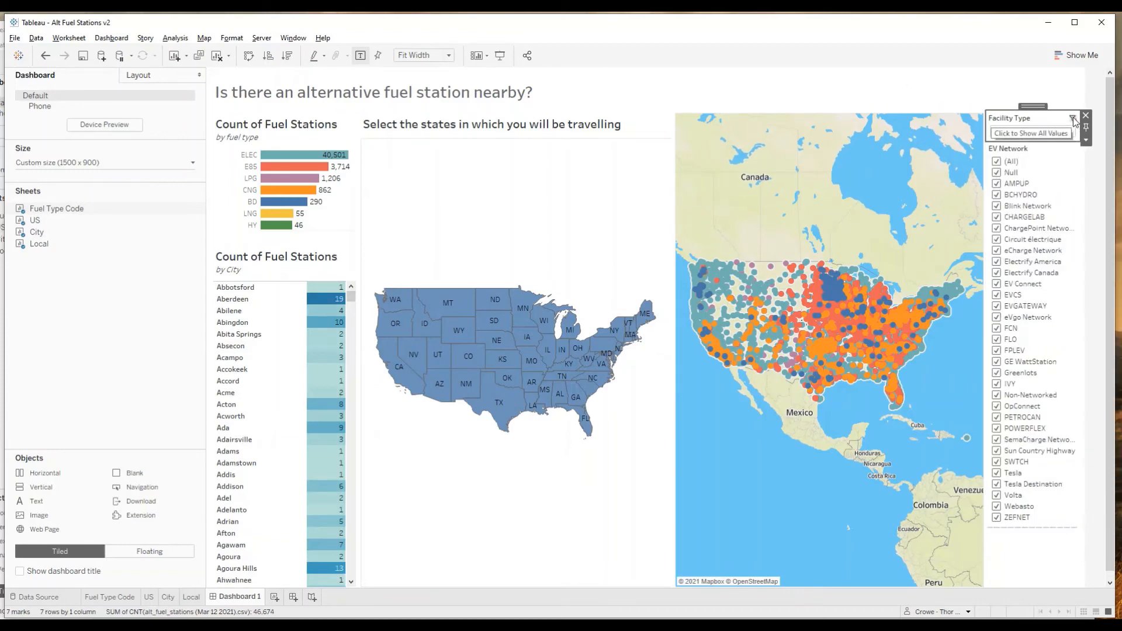
left_click(1074, 120)
left_click(1075, 121)
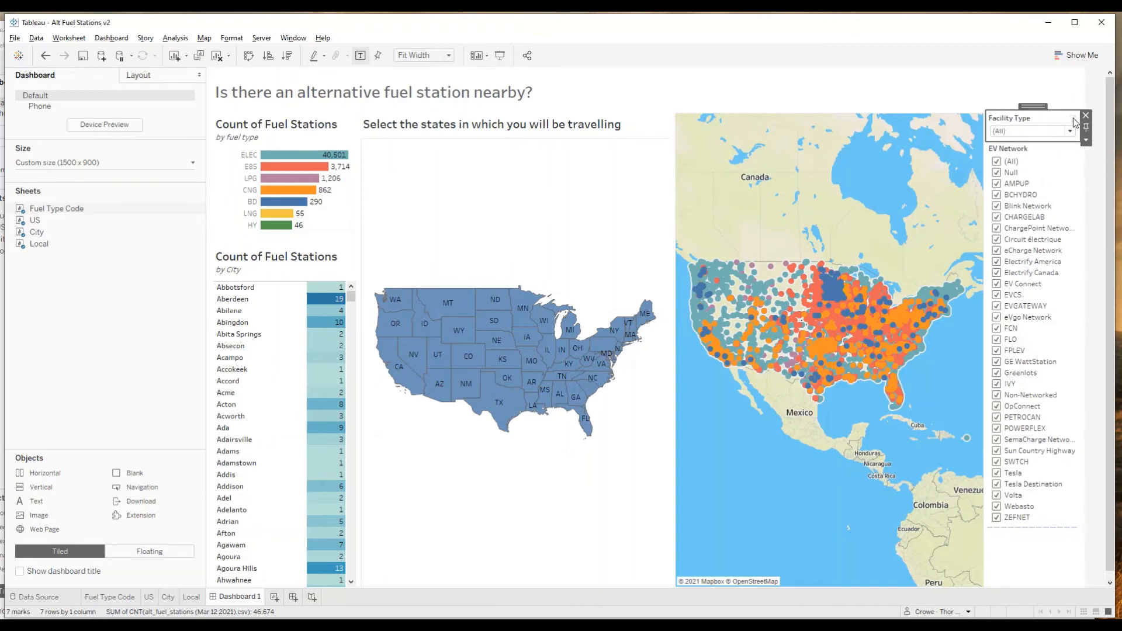
Step: Change the EV Network filter's display to Multiple Values (dropdown)
left_click(1053, 152)
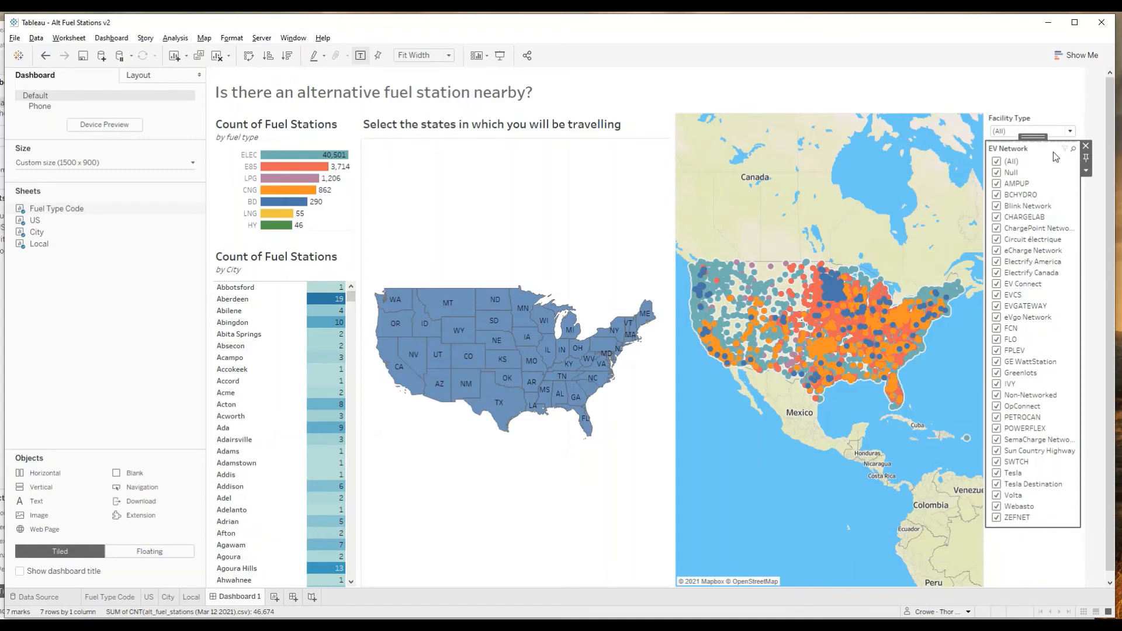
left_click(1086, 171)
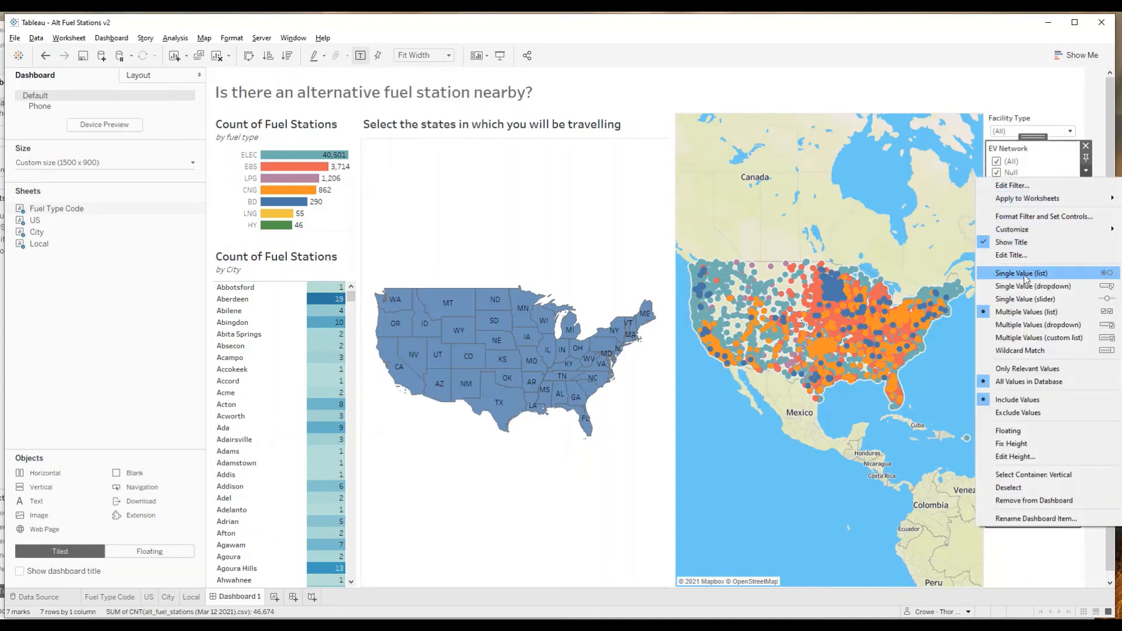
left_click(1021, 326)
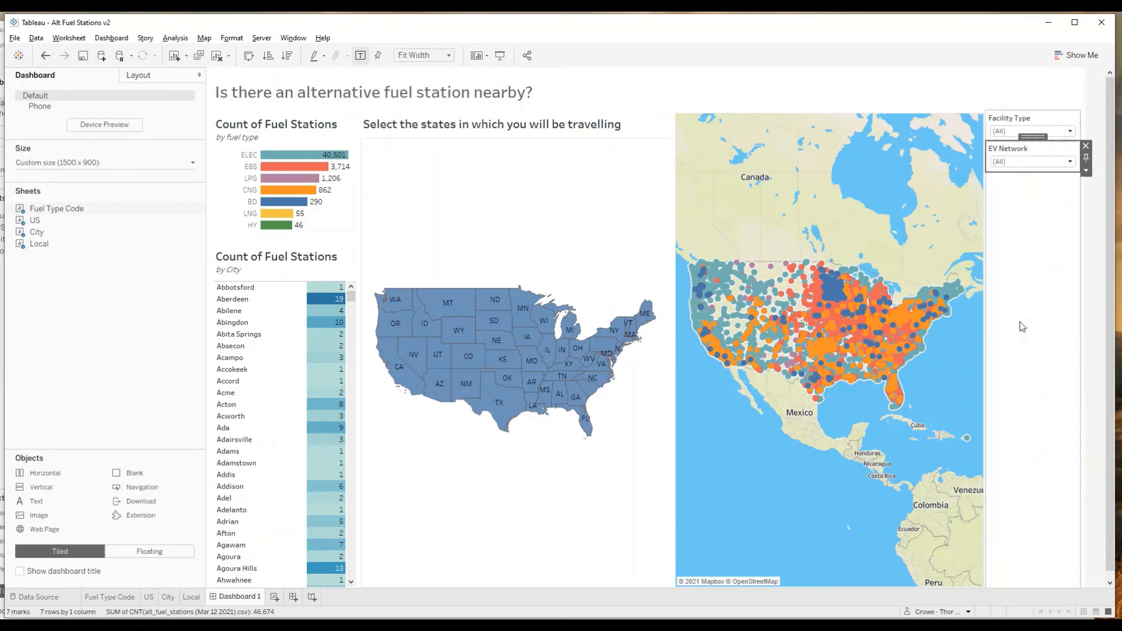
Step: Move the Facility Type and EV Network filters out of the side container into the header row beside the title
left_click(1018, 211)
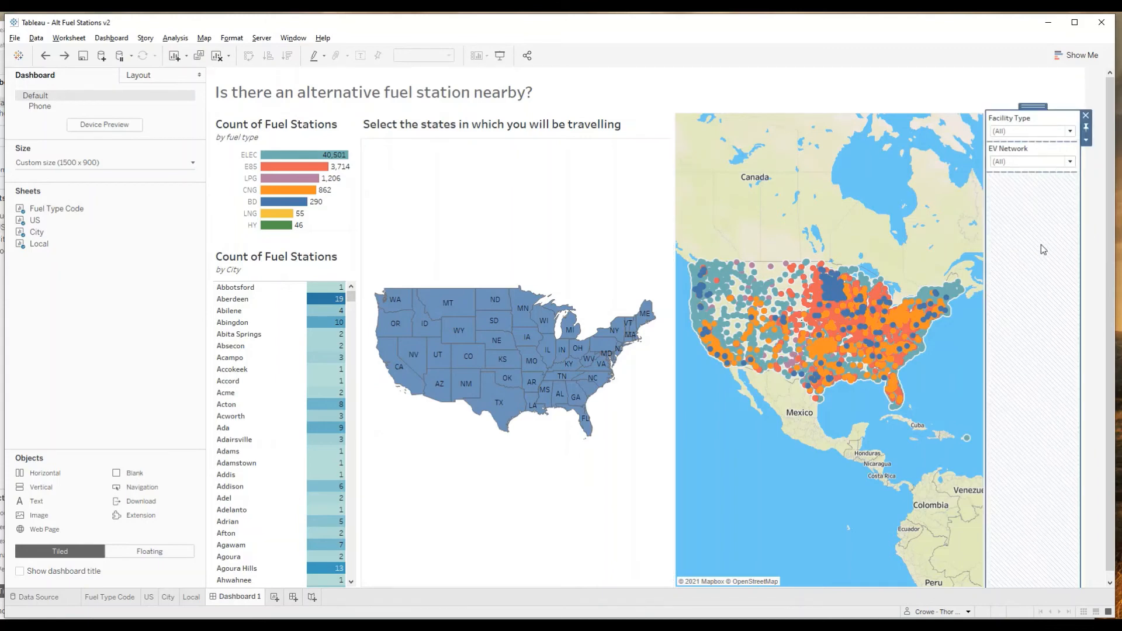
left_click(1033, 116)
left_click(1034, 219)
left_click(1031, 126)
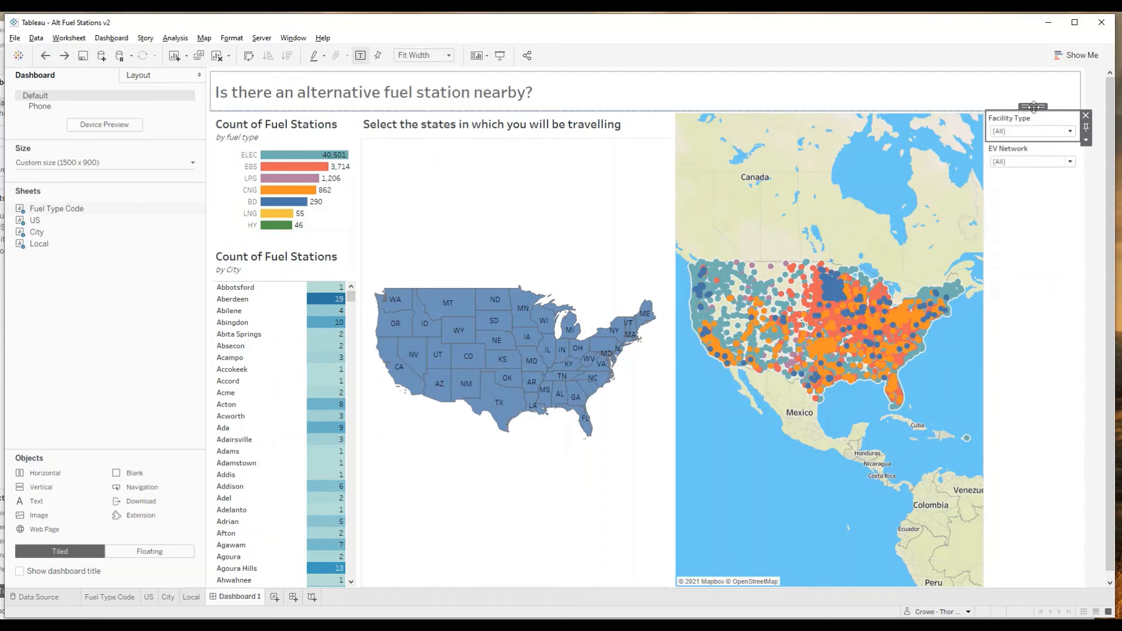
left_click_drag(1033, 107, 1061, 93)
left_click(1035, 119)
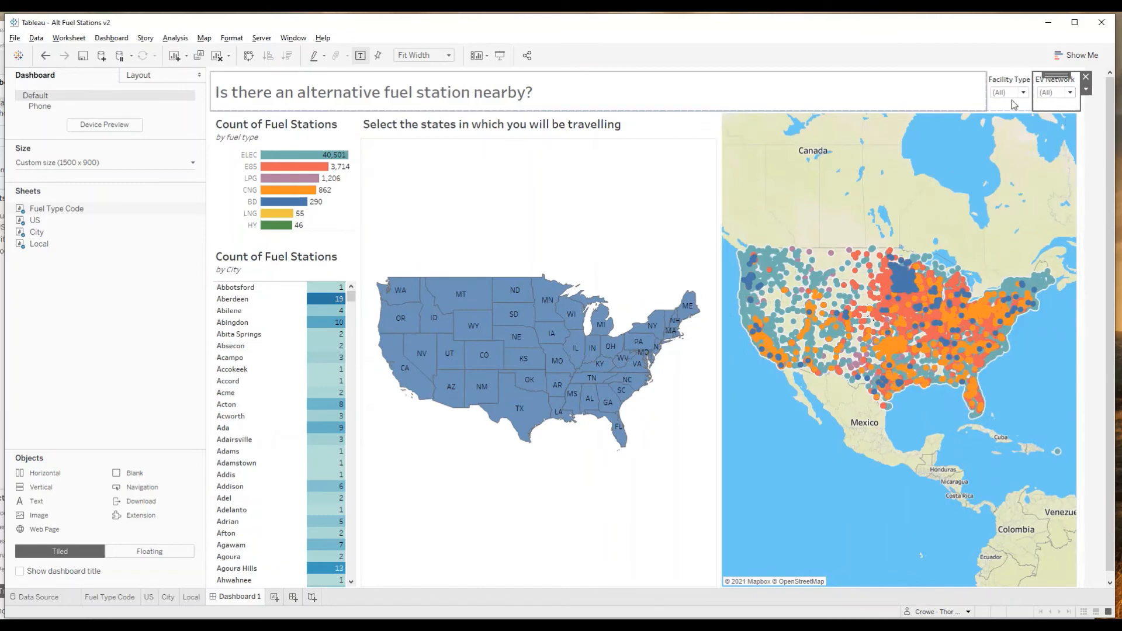
Step: Widen the Facility Type and EV Network filters in the header by narrowing the title, and balance their widths
left_click_drag(987, 105, 927, 104)
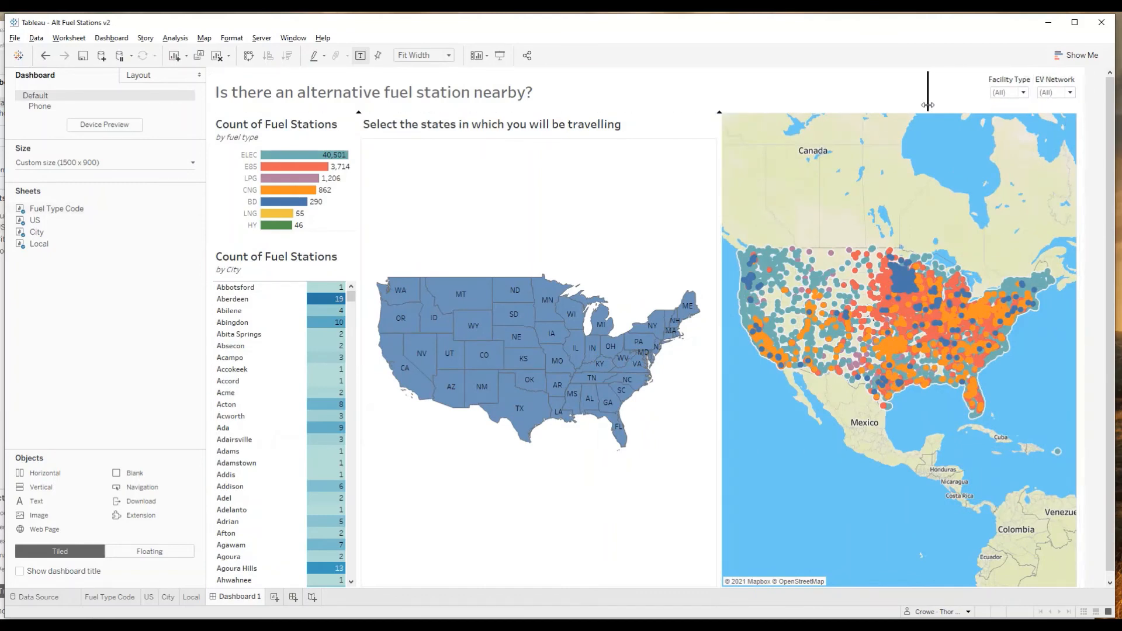
left_click_drag(1035, 104, 999, 111)
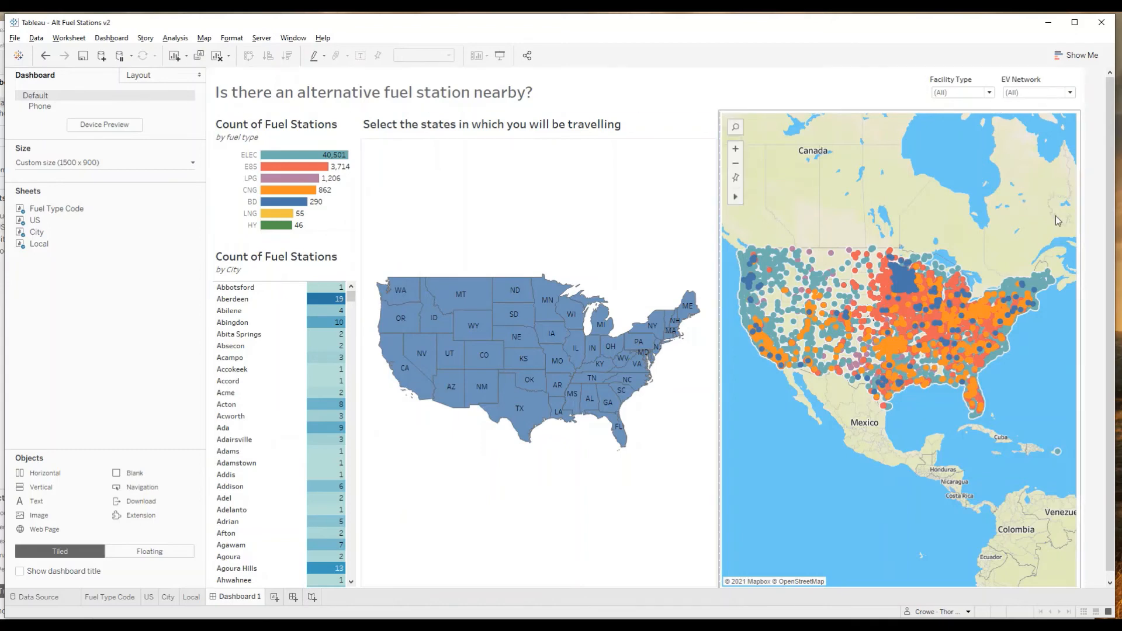
left_click(935, 101)
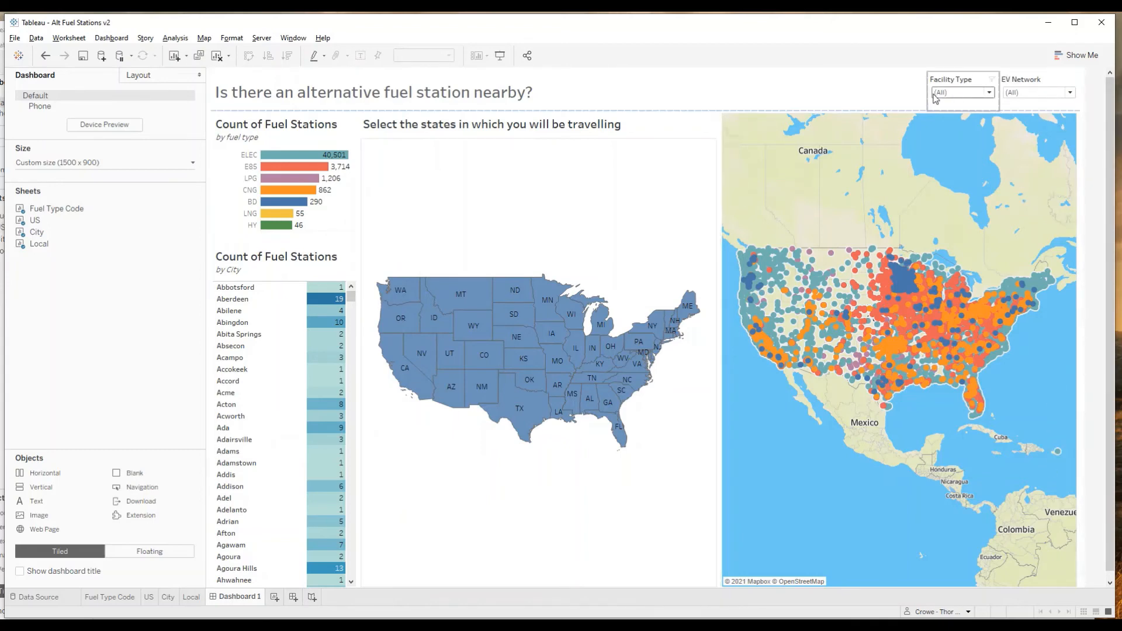
left_click_drag(928, 101, 915, 102)
left_click_drag(1001, 98, 996, 99)
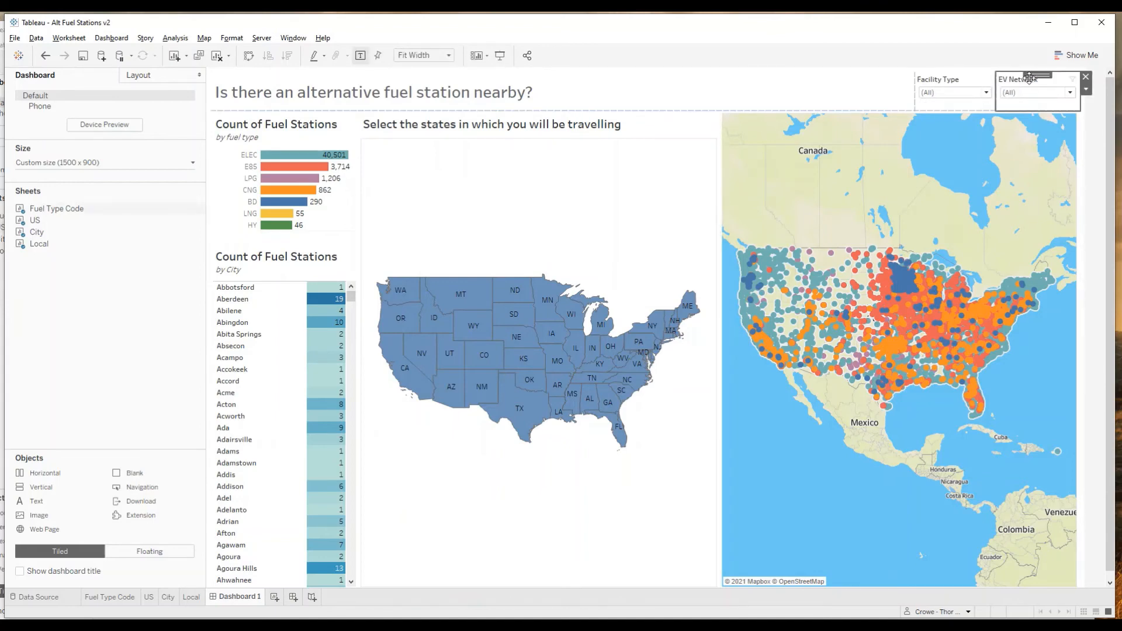
Step: Swap the header filters so EV Network comes before Facility Type
key("Delete")
left_click(937, 97)
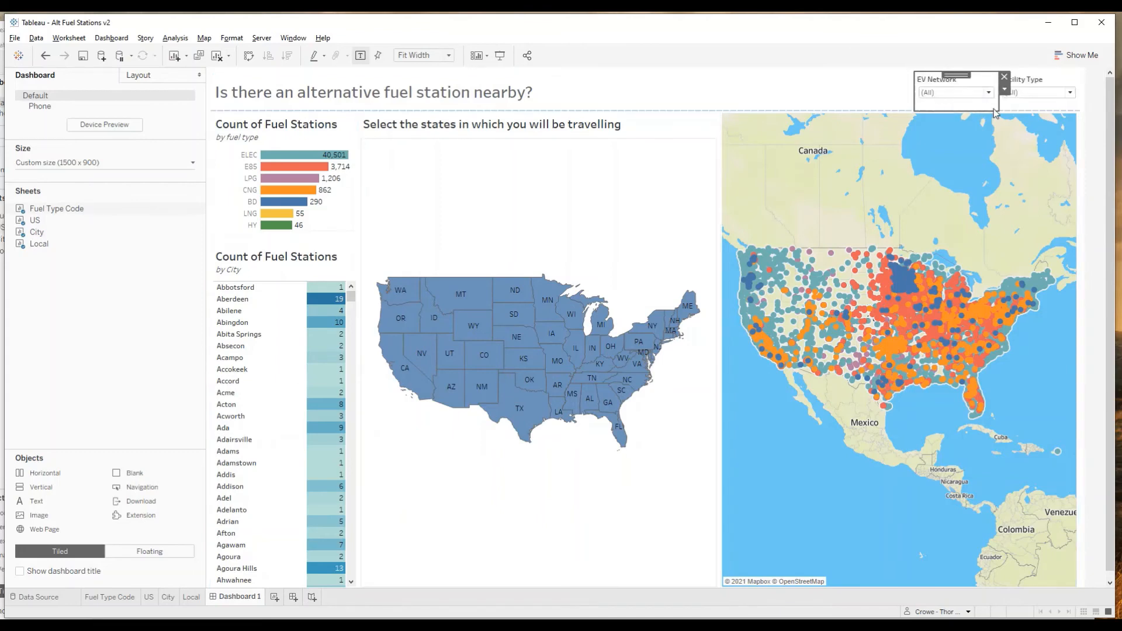
key("ctrl+z")
Step: Examine the value lists of the EV Network and Facility Type filters in the header without changing their selections
left_click(989, 93)
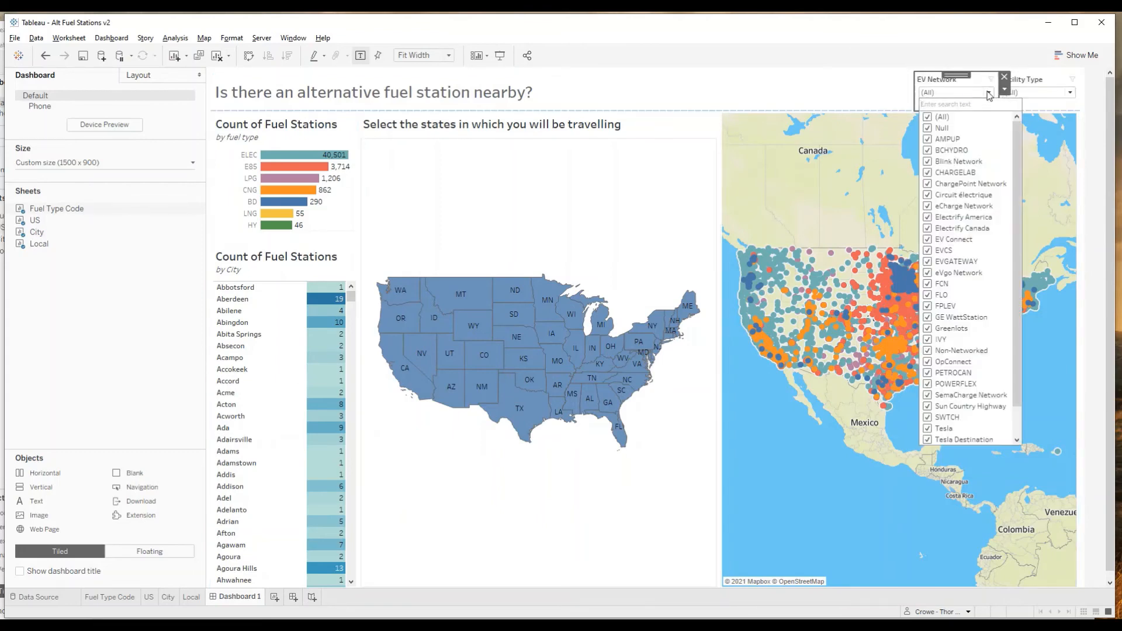
left_click(989, 93)
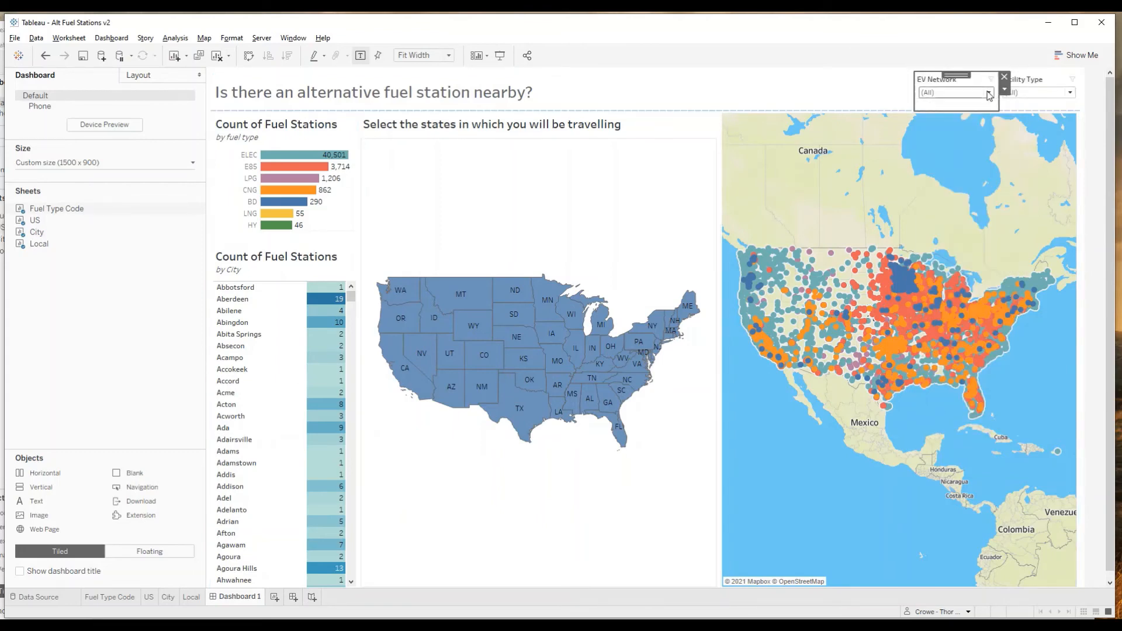
left_click(1072, 93)
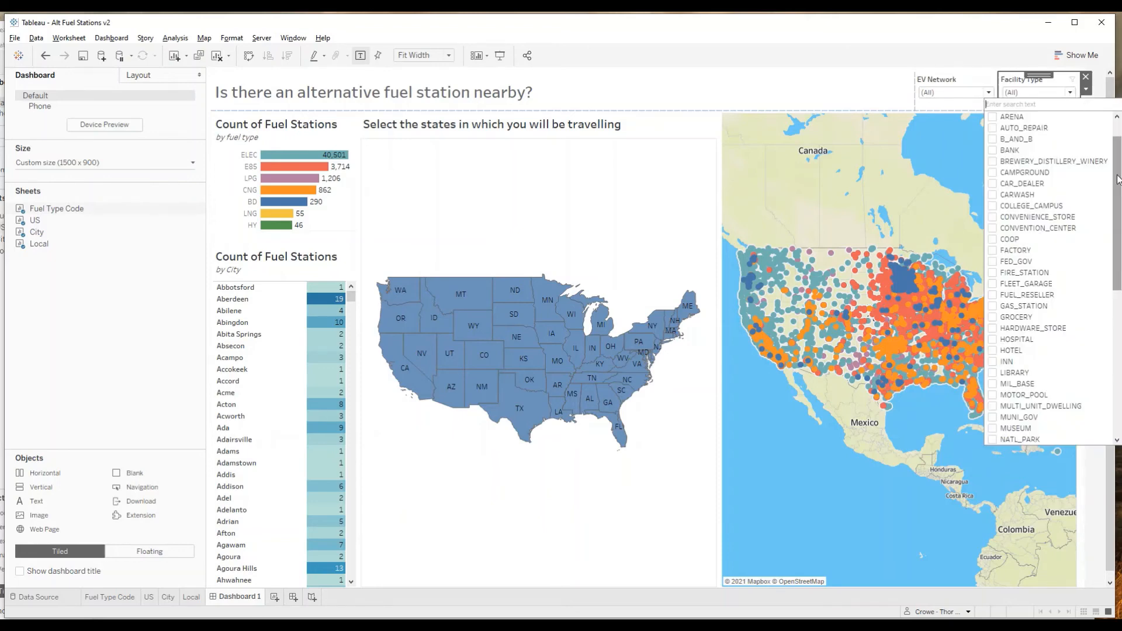
mouse_move(1110, 194)
left_mouse_down()
mouse_move(1110, 340)
mouse_move(1111, 179)
left_mouse_up()
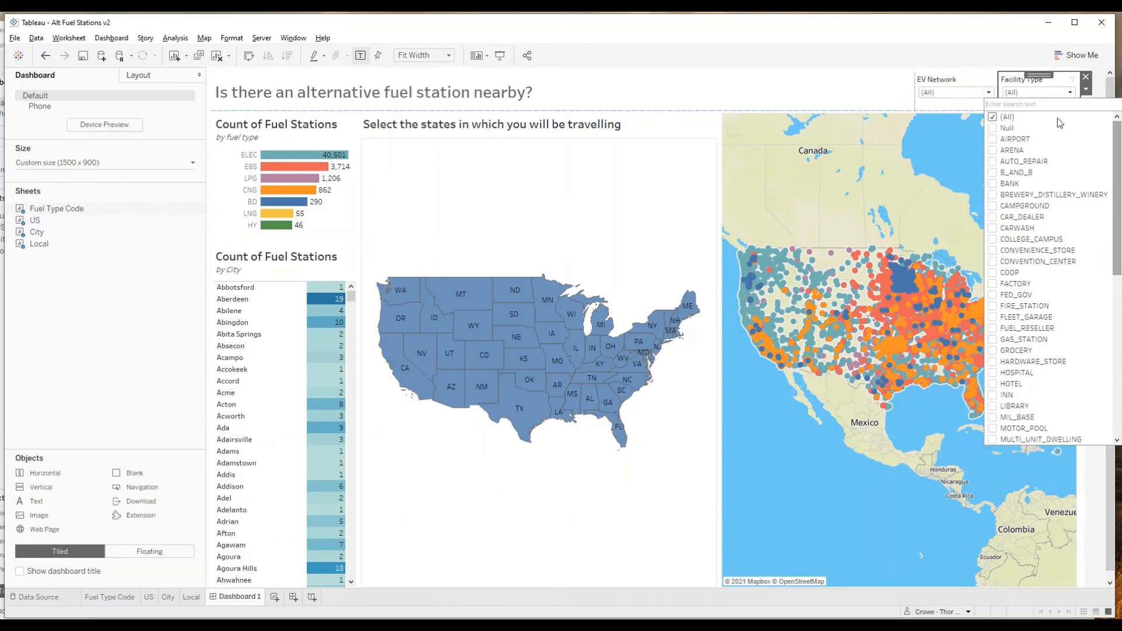
left_click(930, 75)
left_click(792, 92)
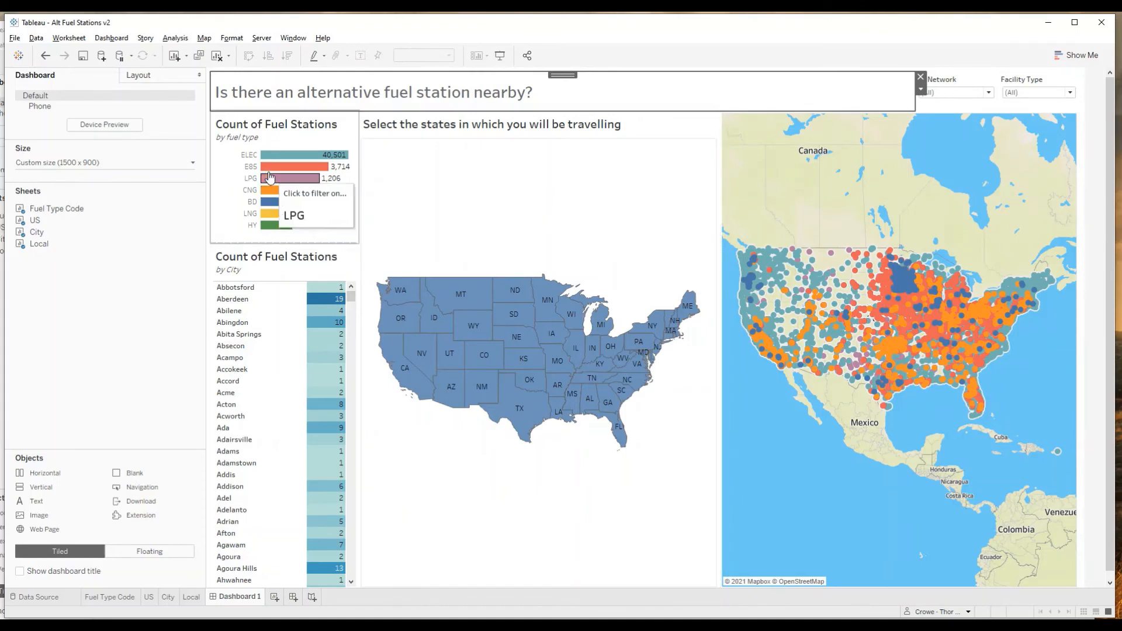
Step: Test cross-sheet filtering by selecting ELEC, Indiana and the city Adams in turn, clear the selection, and reset the US map's zoom
left_click(247, 155)
left_click(247, 155)
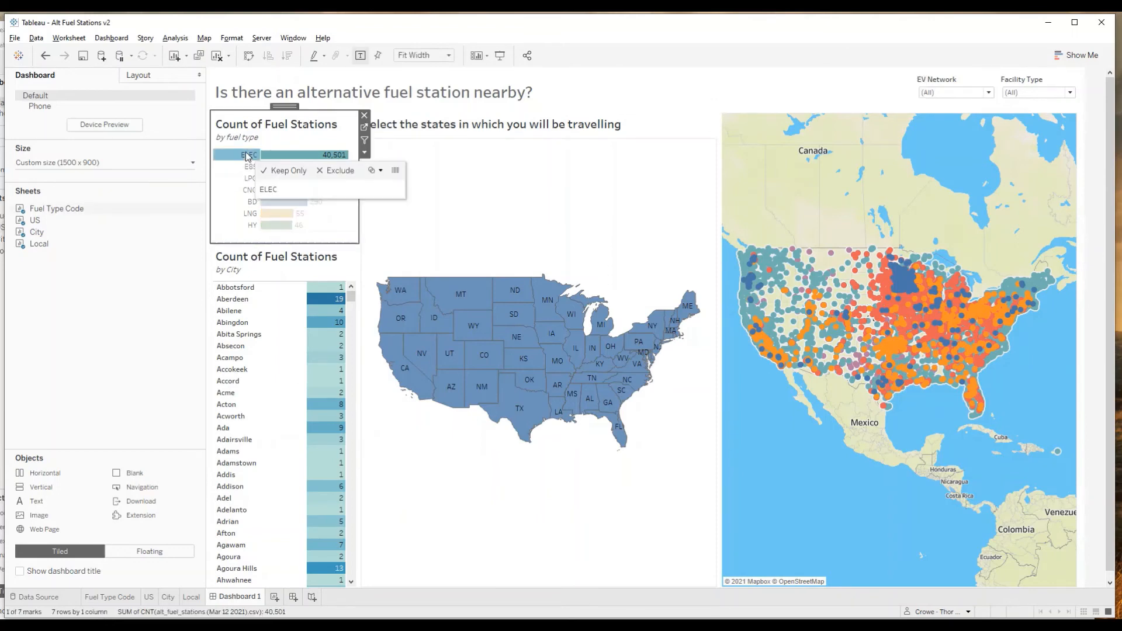
left_click(485, 520)
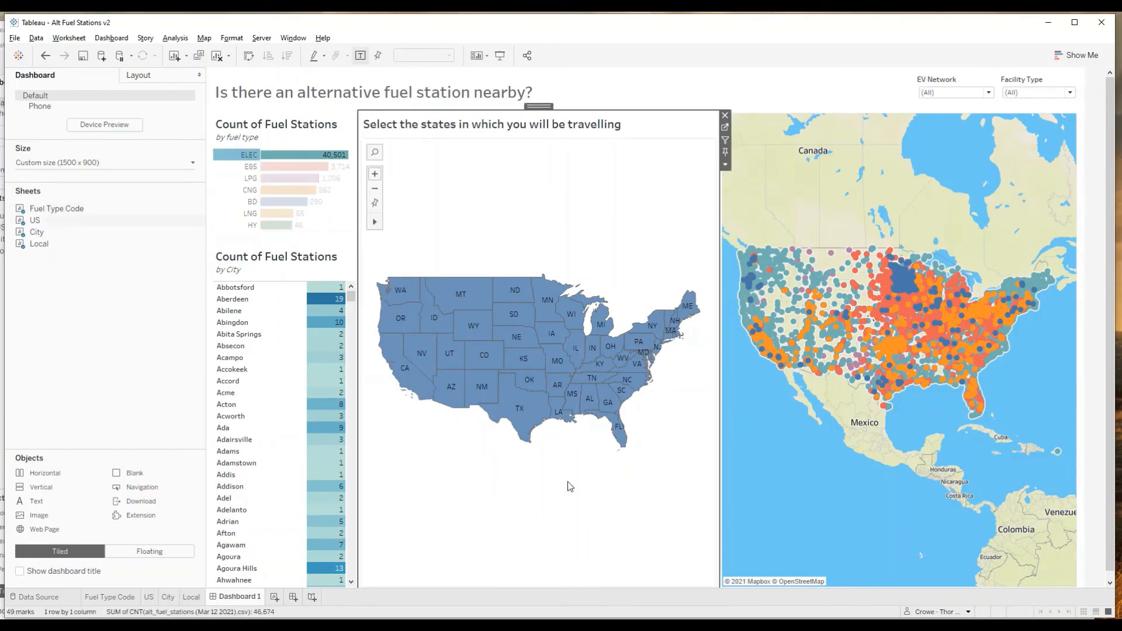
left_click(591, 349)
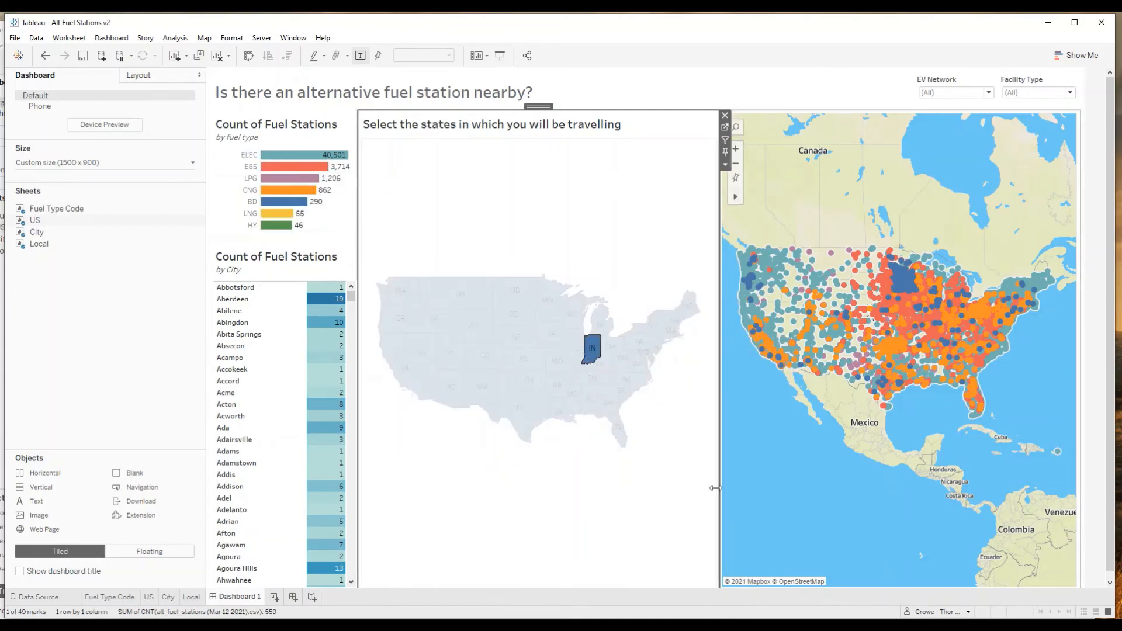
left_click(238, 453)
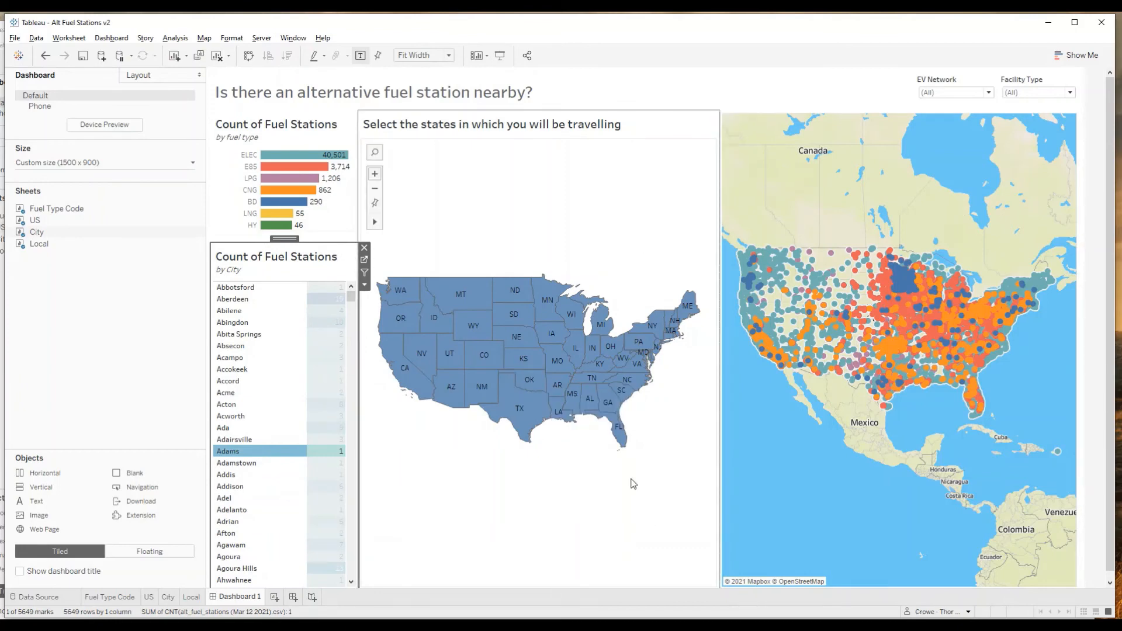
left_click(836, 196)
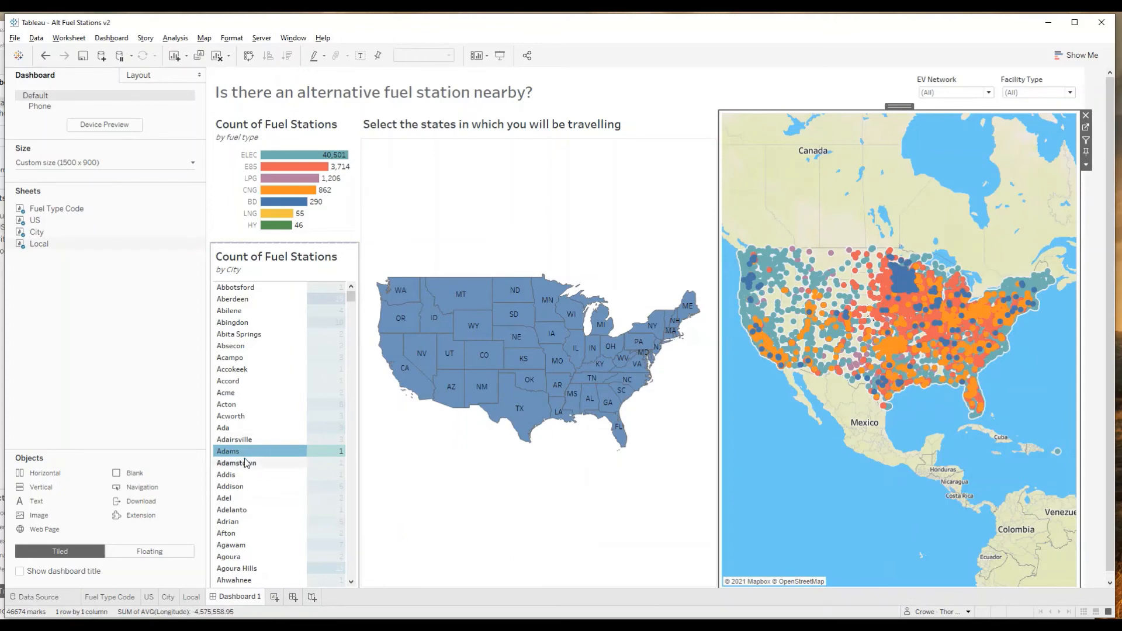
key("ctrl")
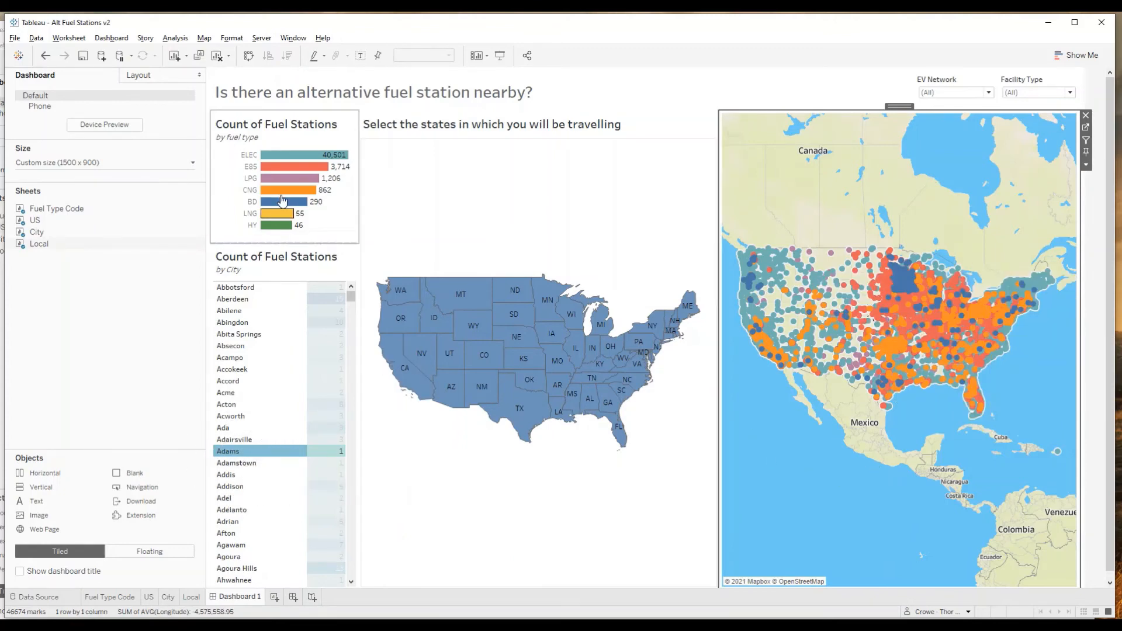
key("ctrl")
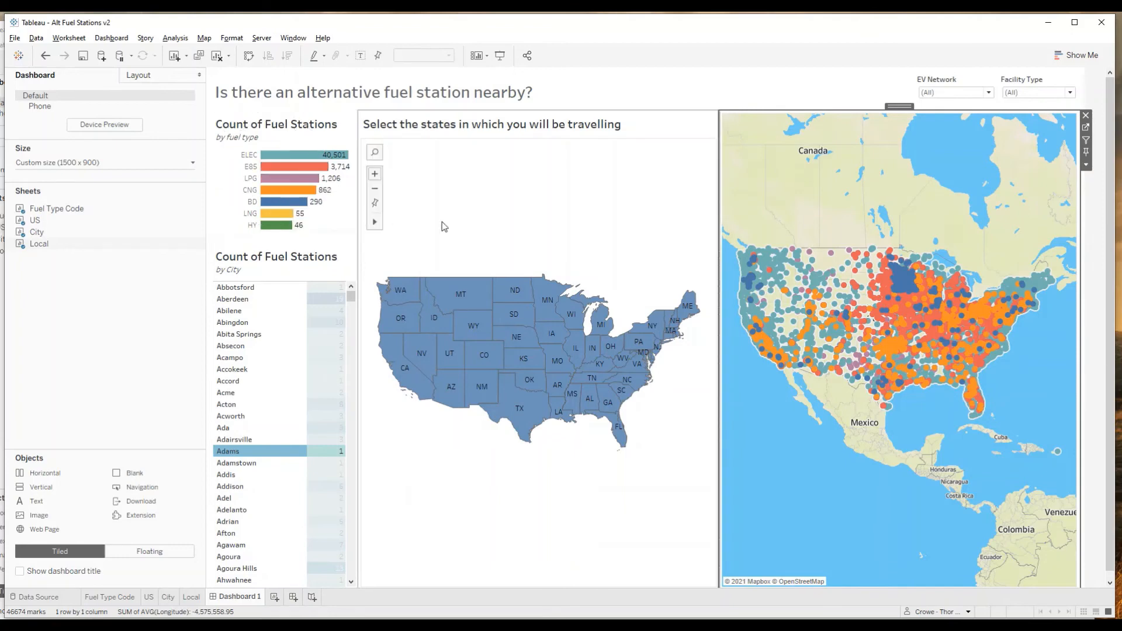
left_click(272, 452)
scroll(409, 362, "up", 3)
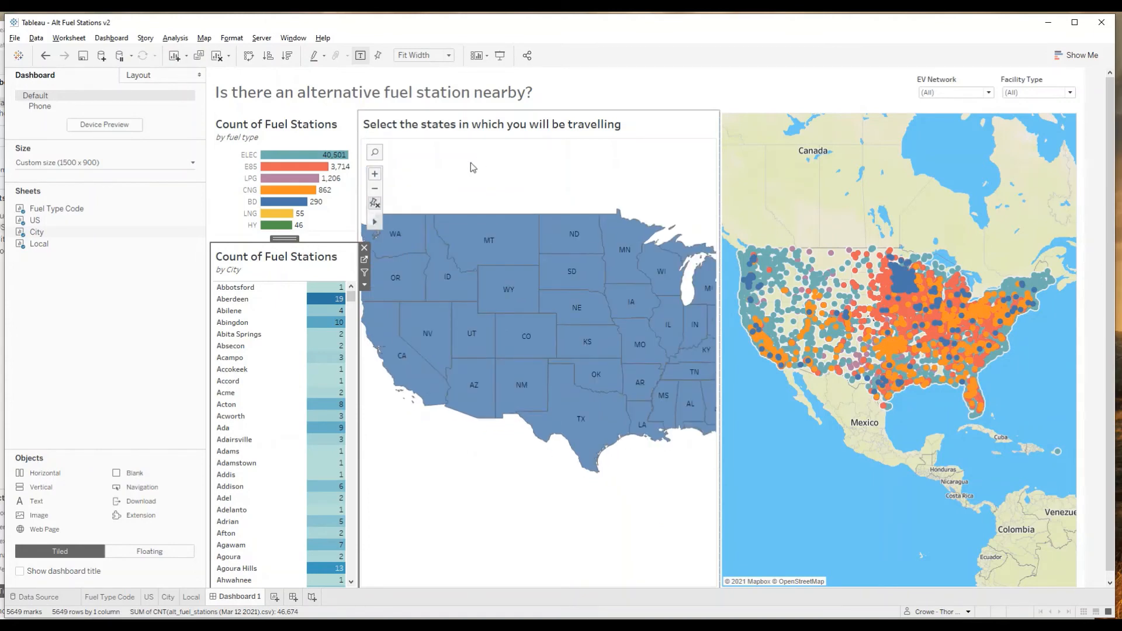
left_click(375, 205)
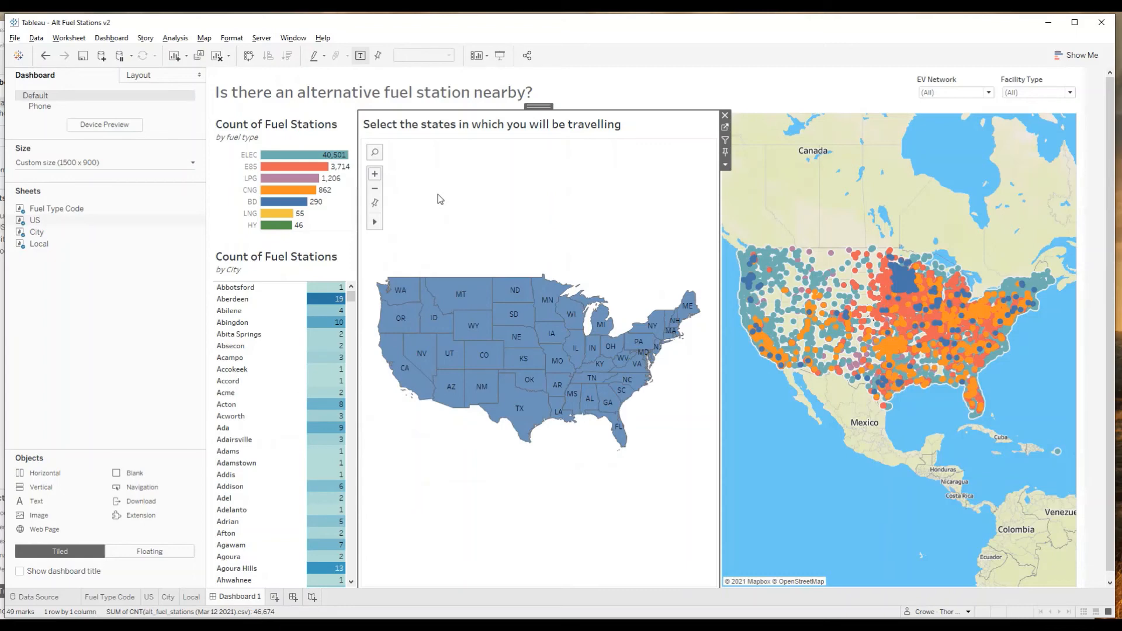
Step: Add a dashboard filter action named "Fuel Type" that runs on Select and shows all values when the selection is cleared
left_click(99, 40)
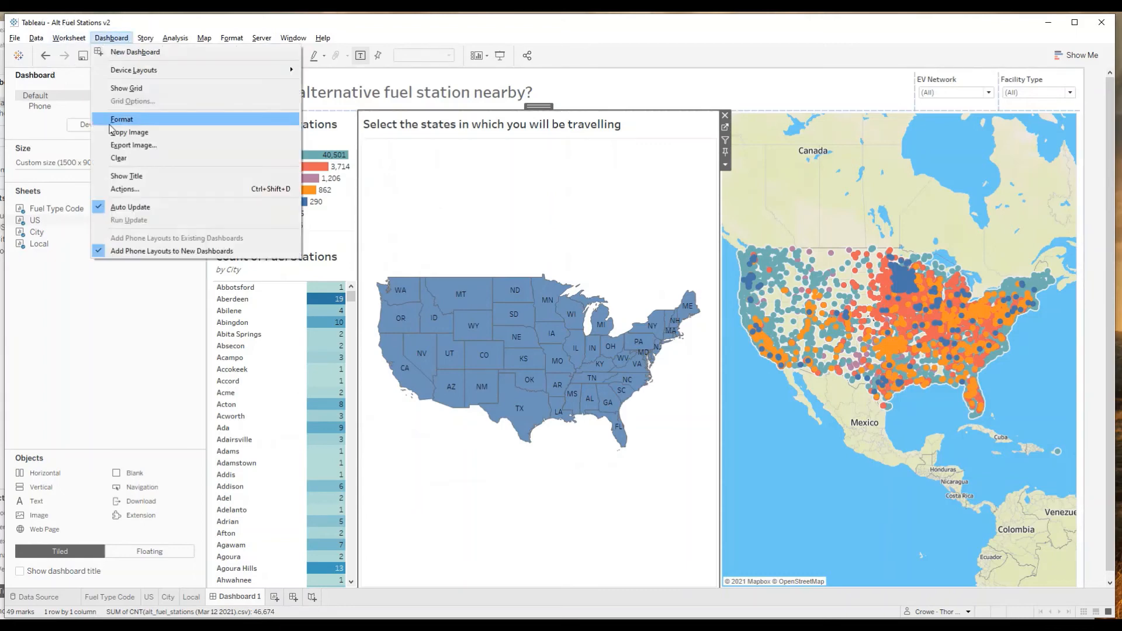
left_click(129, 189)
left_click(427, 370)
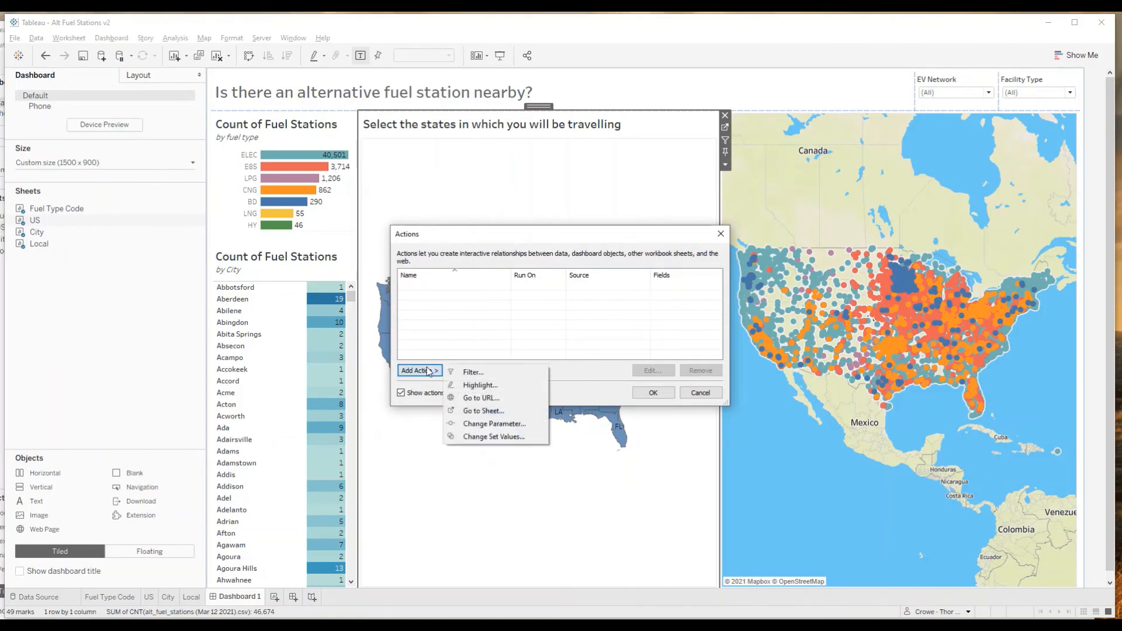
left_click(461, 373)
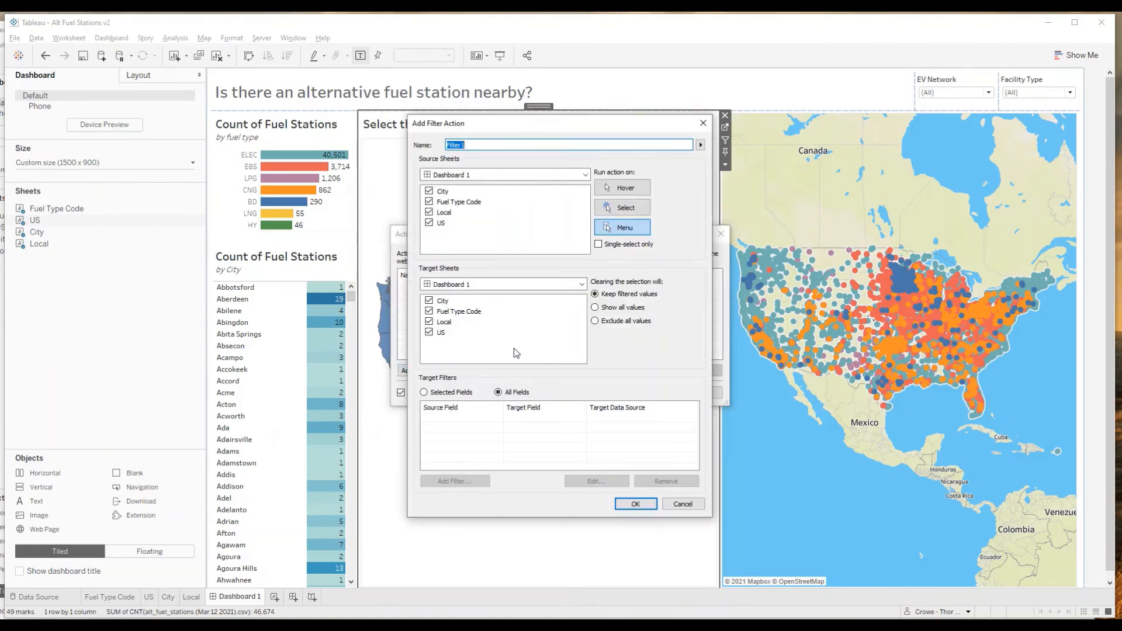
type("Fuel Type")
left_click(630, 207)
left_click(630, 208)
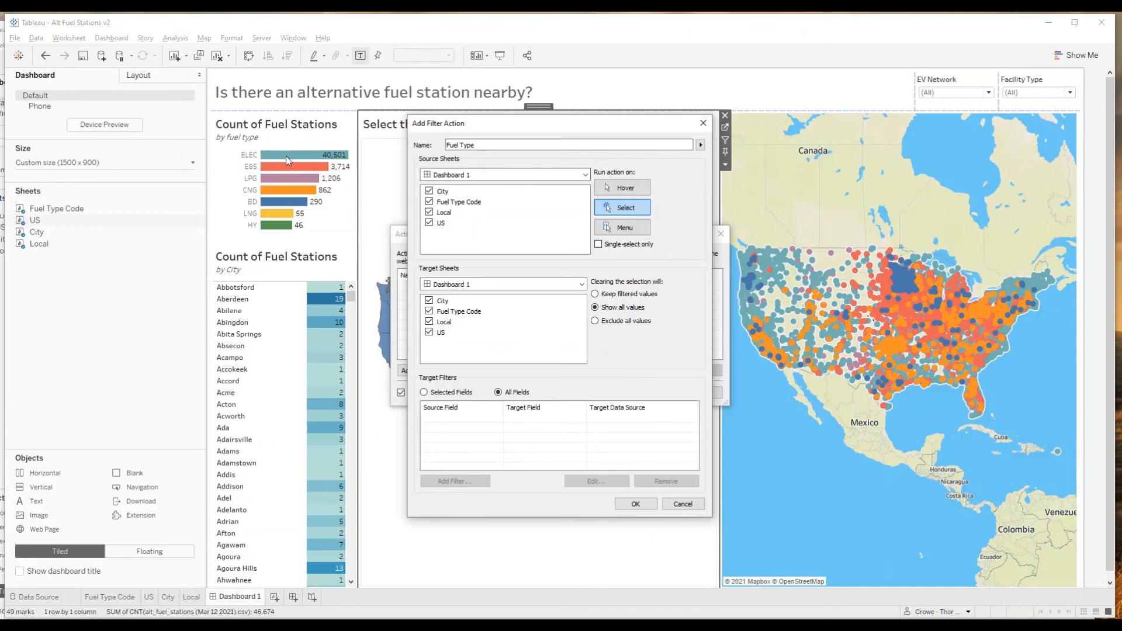
Step: Restrict the Fuel Type action's source to the Fuel Type Code sheet and its targets to City, Local and US
left_click(429, 213)
left_click(429, 222)
left_click(429, 191)
Step: Limit the action's target filters to selected fields and add a filter mapping Fuel Type Code to Fuel Type Code
left_click(425, 393)
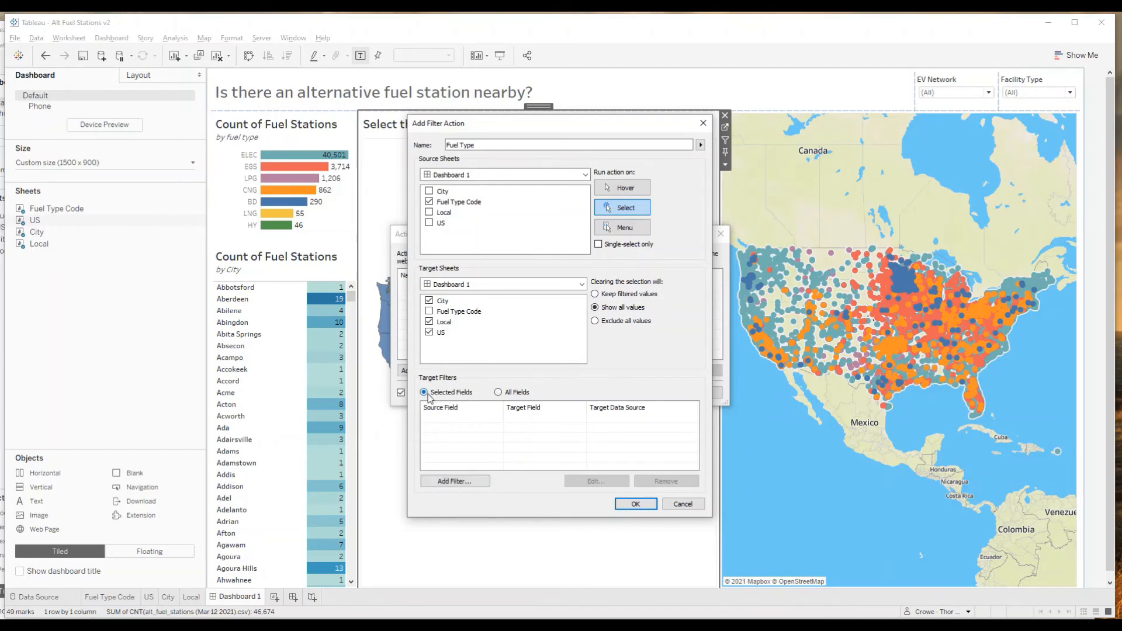
left_click(459, 482)
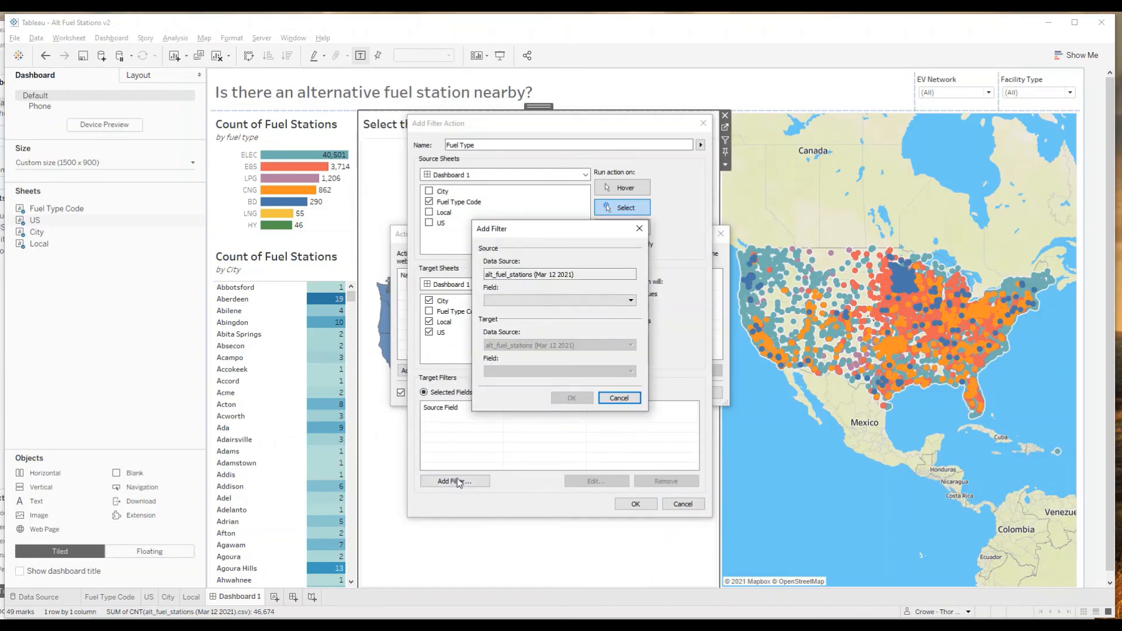
left_click(597, 299)
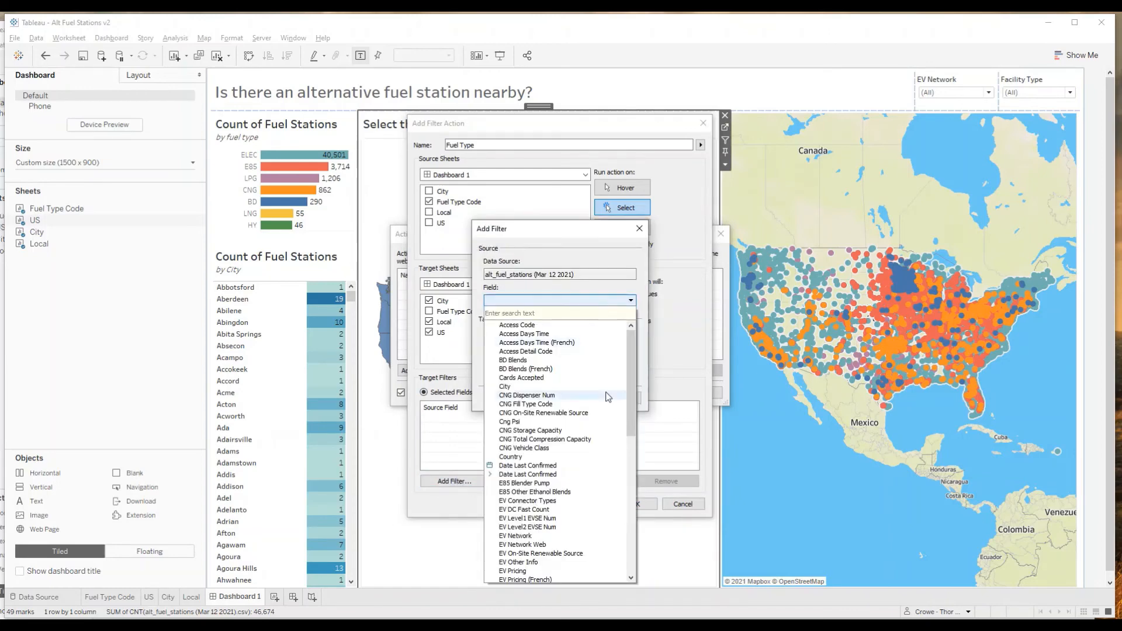
left_click_drag(634, 401, 635, 526)
scroll(520, 381, "up", 5)
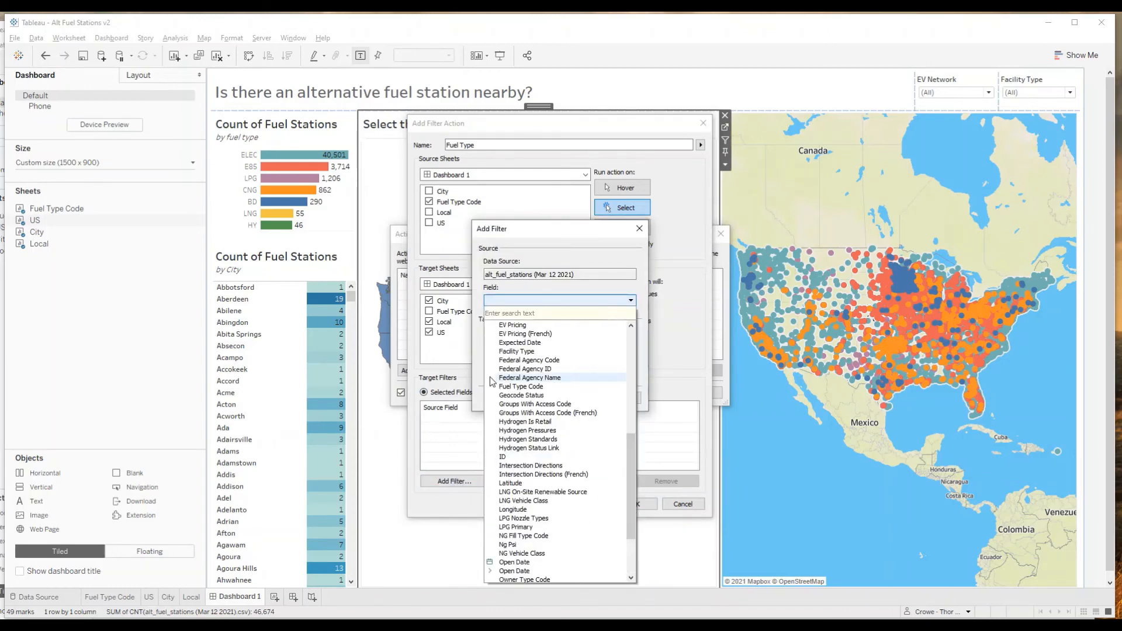
left_click(519, 413)
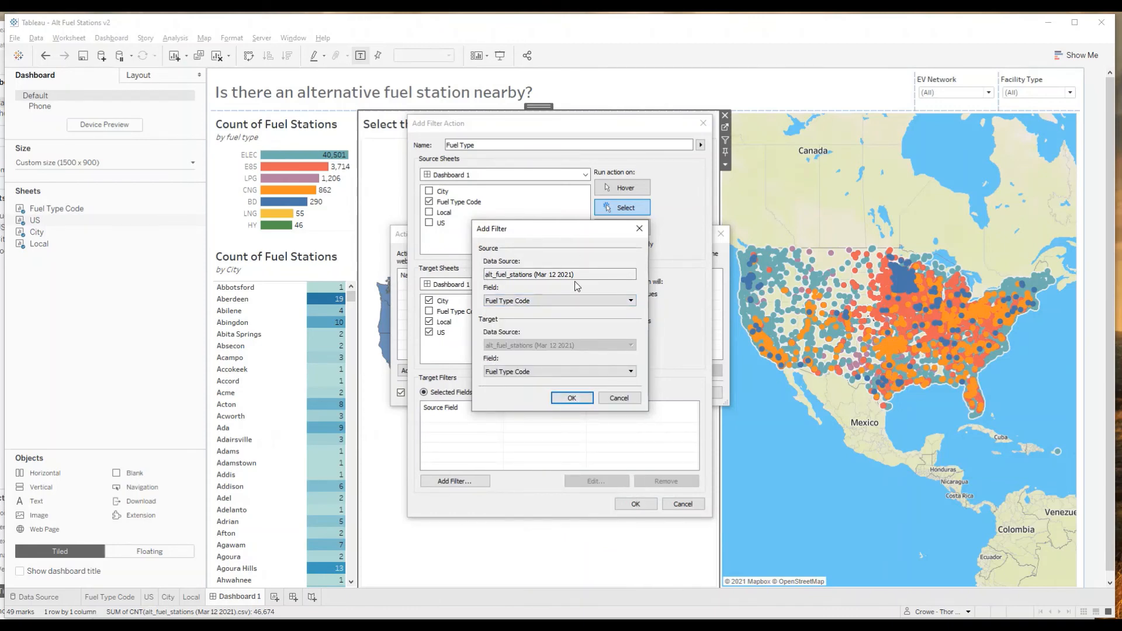
left_click(579, 398)
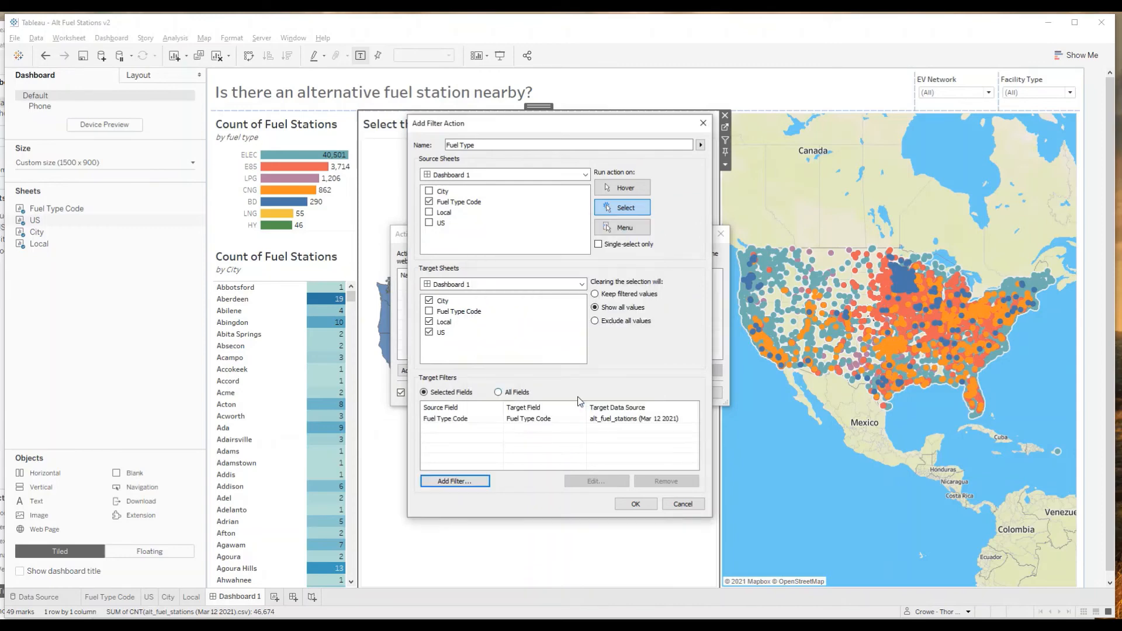
Step: Save the Fuel Type action and test it with ELEC, E85, LPG, CNG and BD, plus Indiana on the US map, clearing each selection
left_click(630, 505)
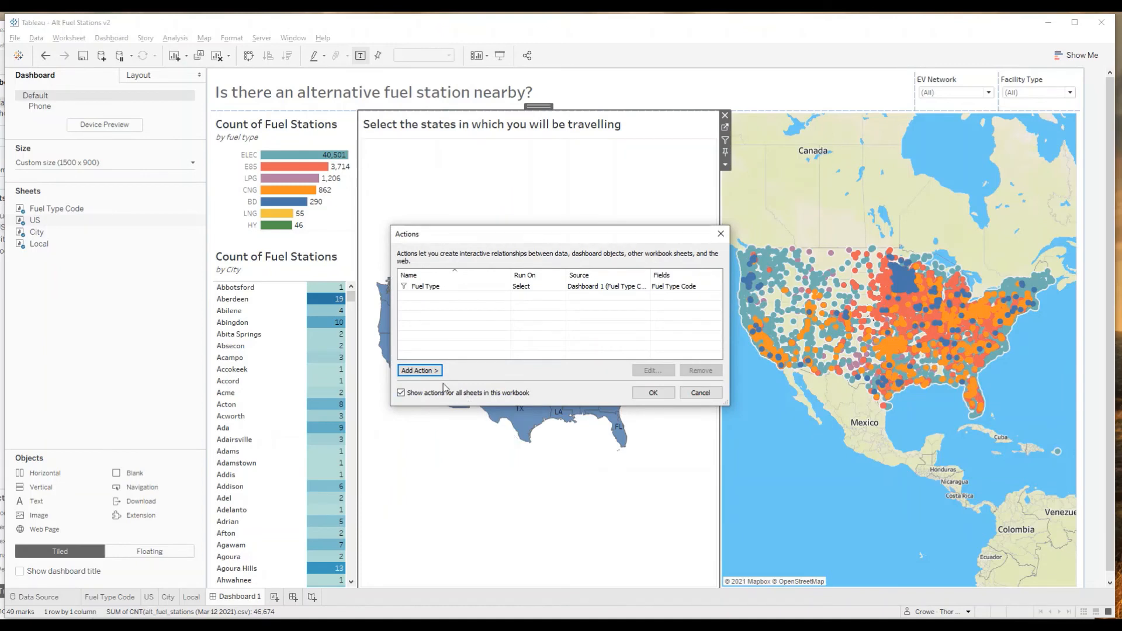
left_click(648, 394)
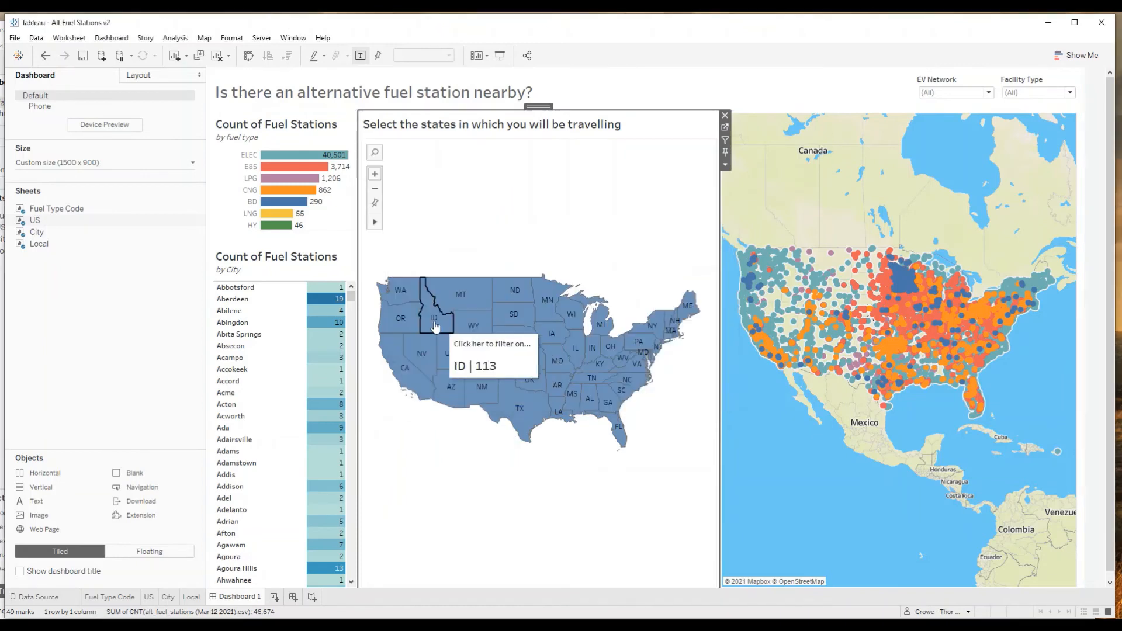
left_click(247, 158)
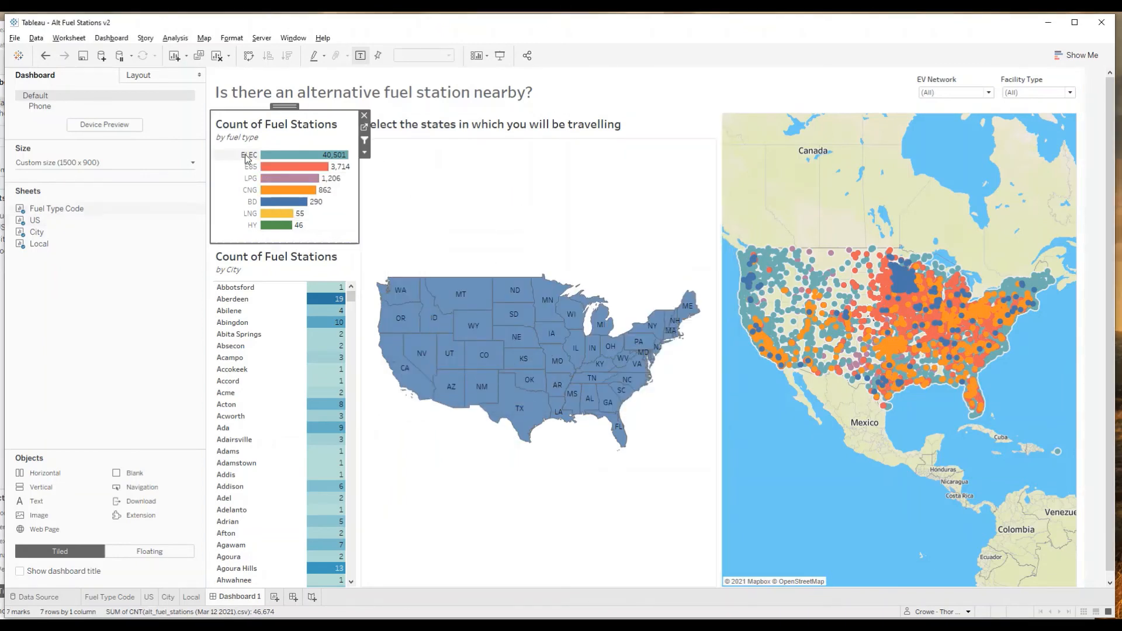
left_click(247, 158)
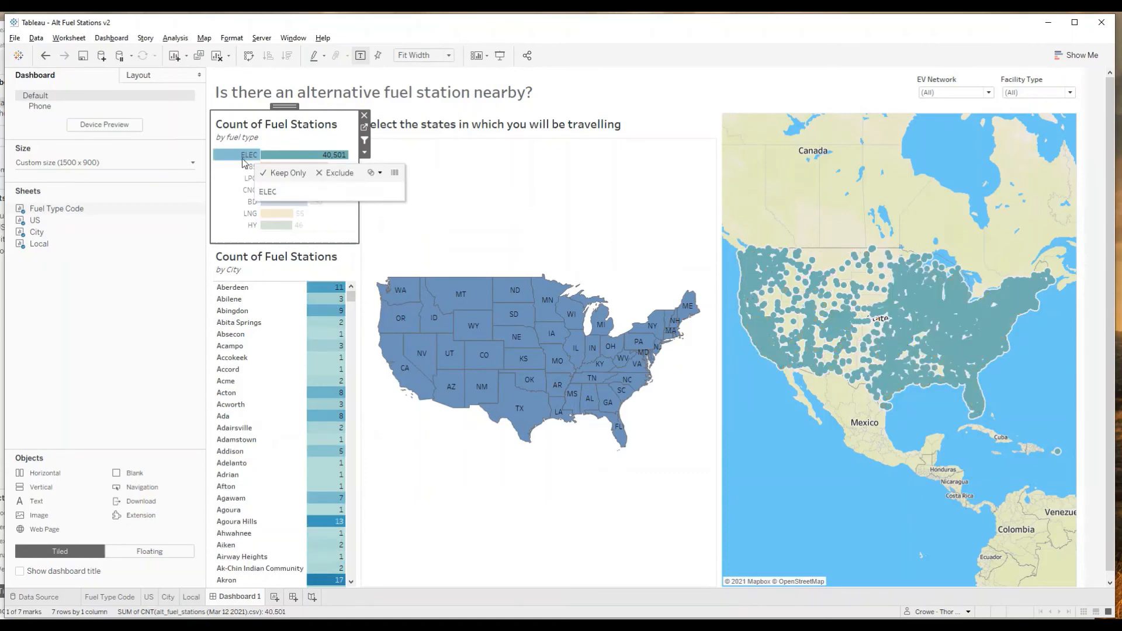
left_click(241, 170)
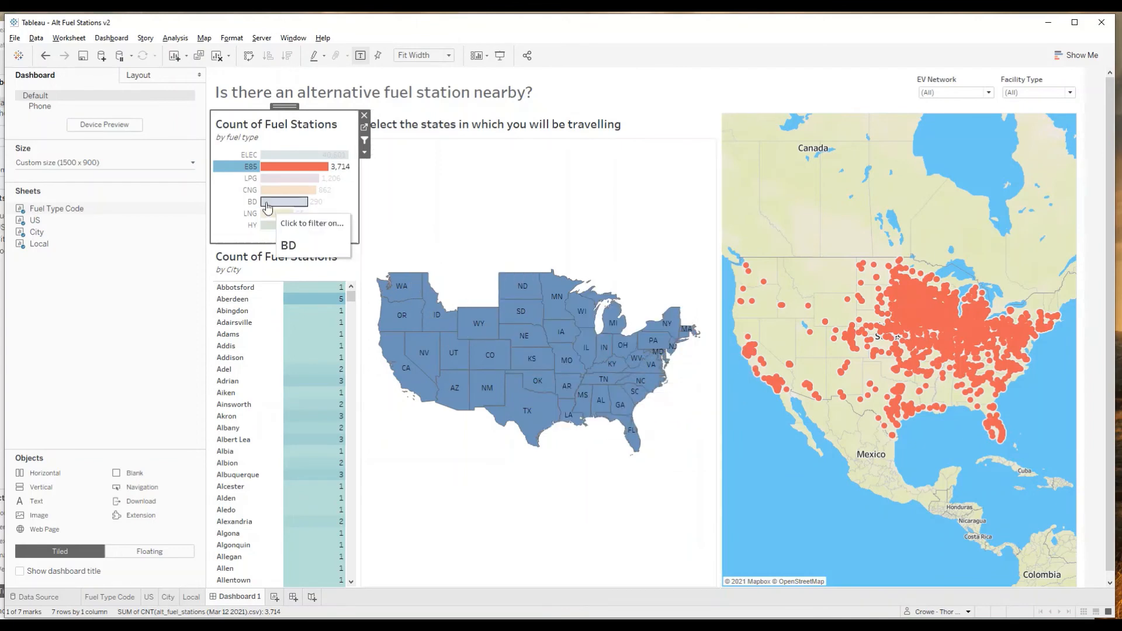
left_click(249, 179)
left_click(250, 191)
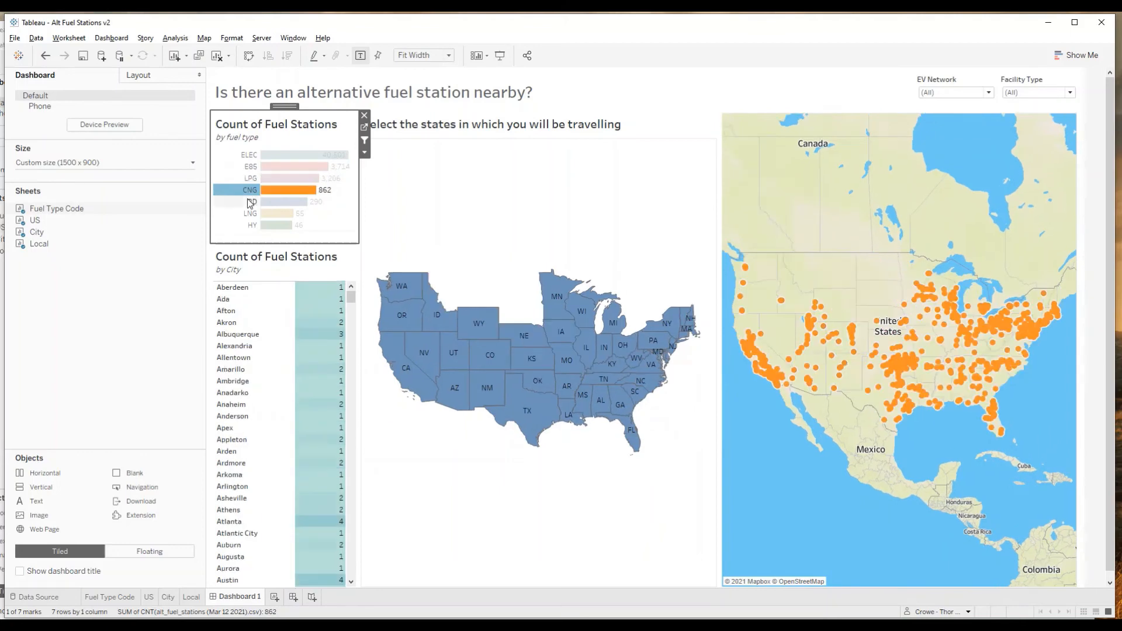
left_click(245, 202)
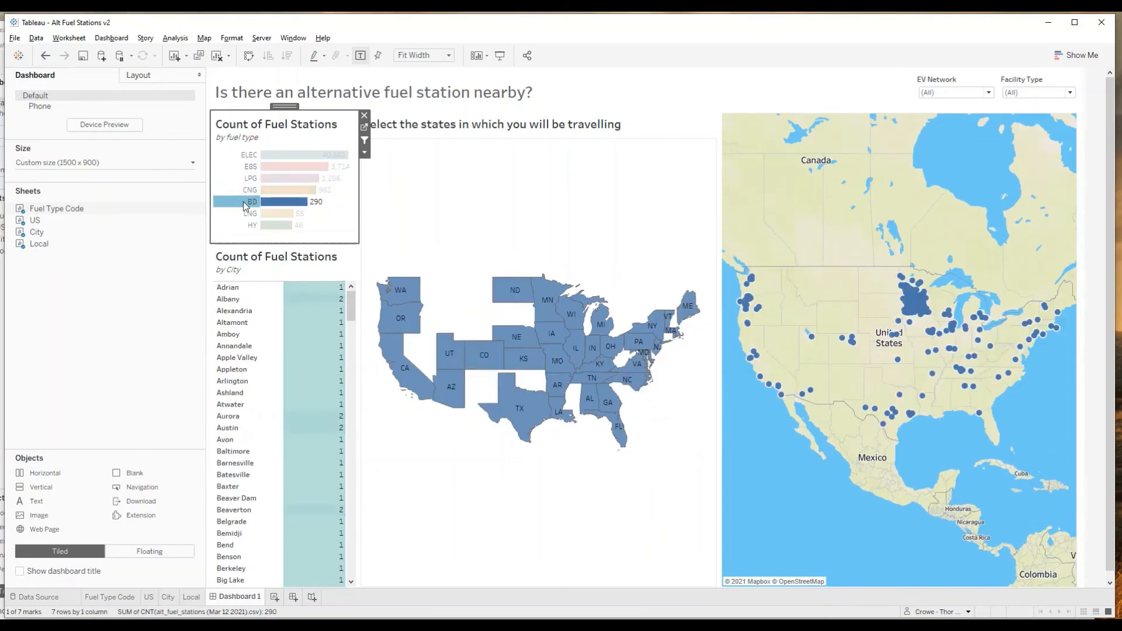
left_click(243, 202)
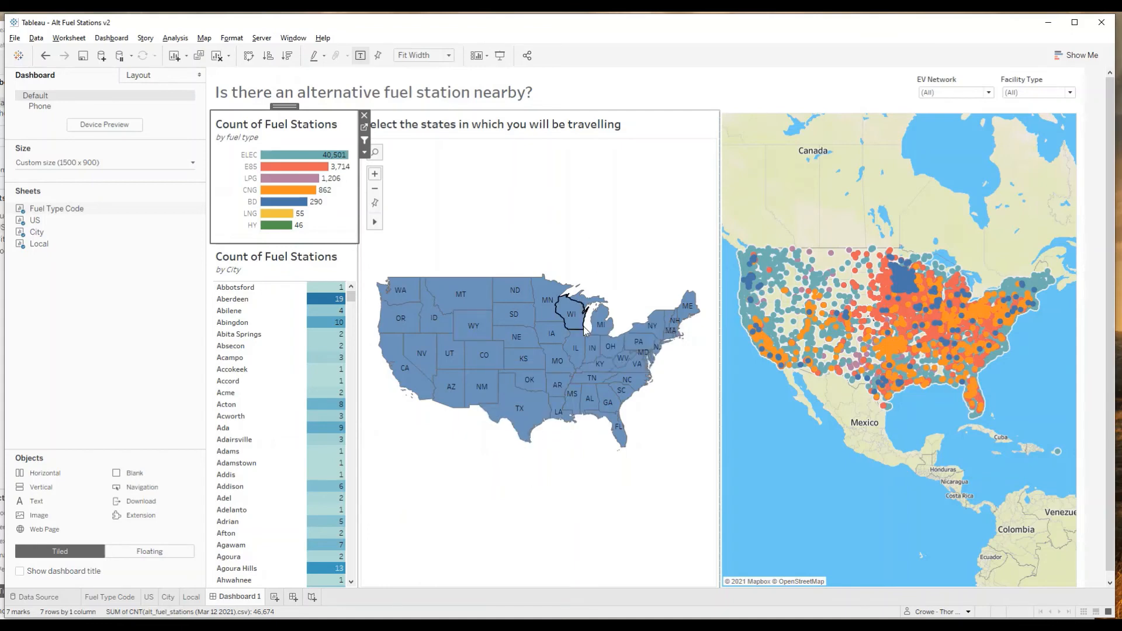
left_click(592, 348)
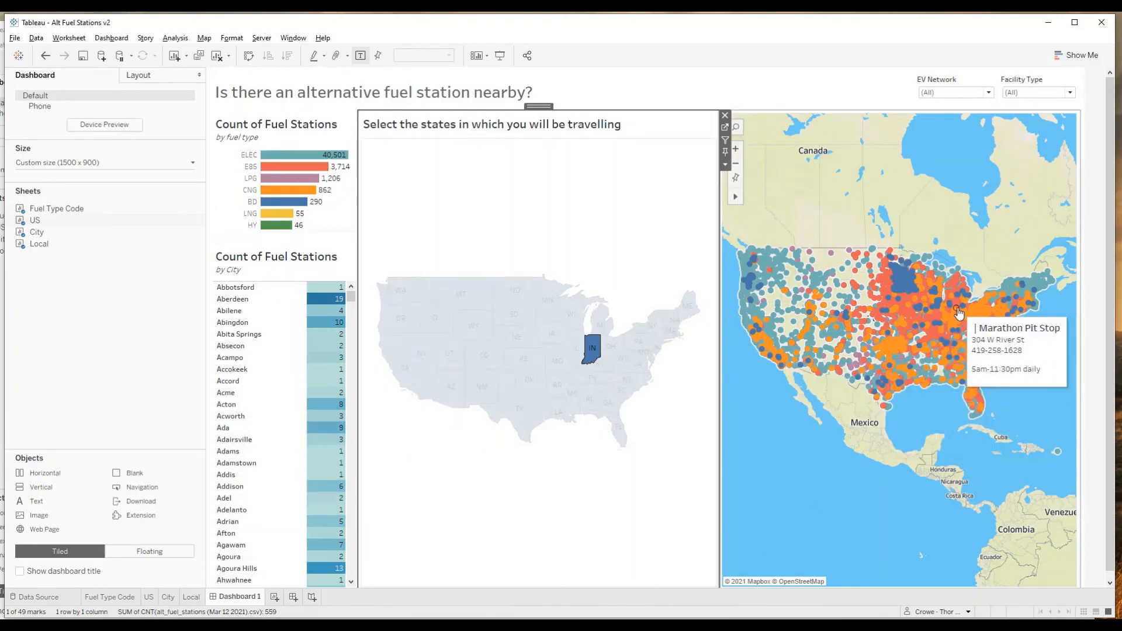
left_click(593, 346)
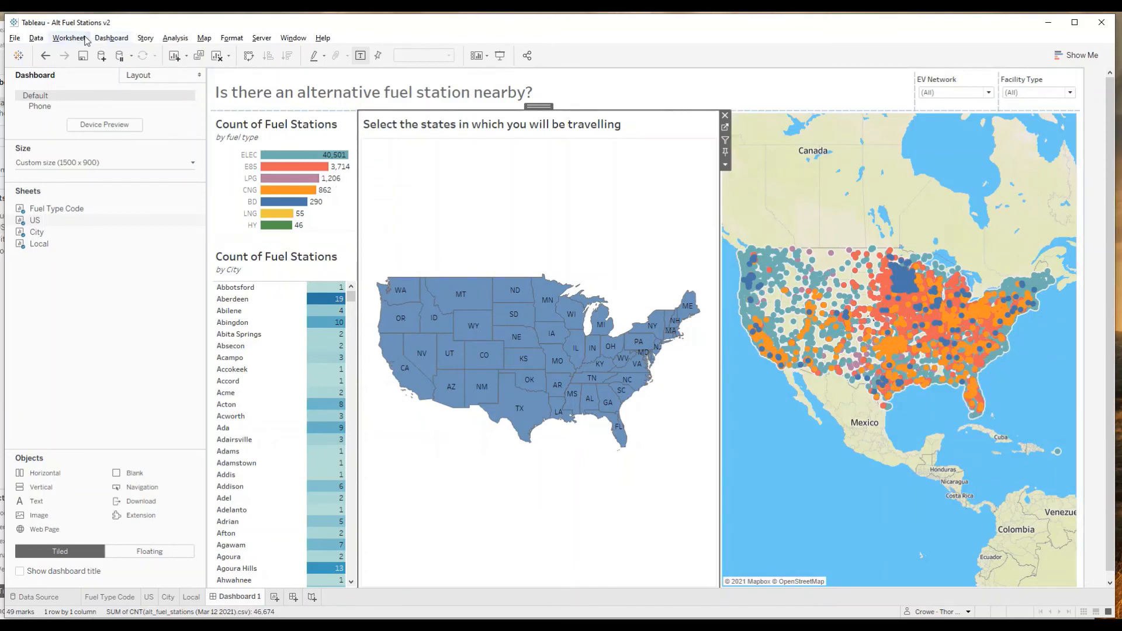
Step: Add a filter action named "Filter on Local" that runs on Select from US to Local only and excludes all values when cleared
left_click(110, 38)
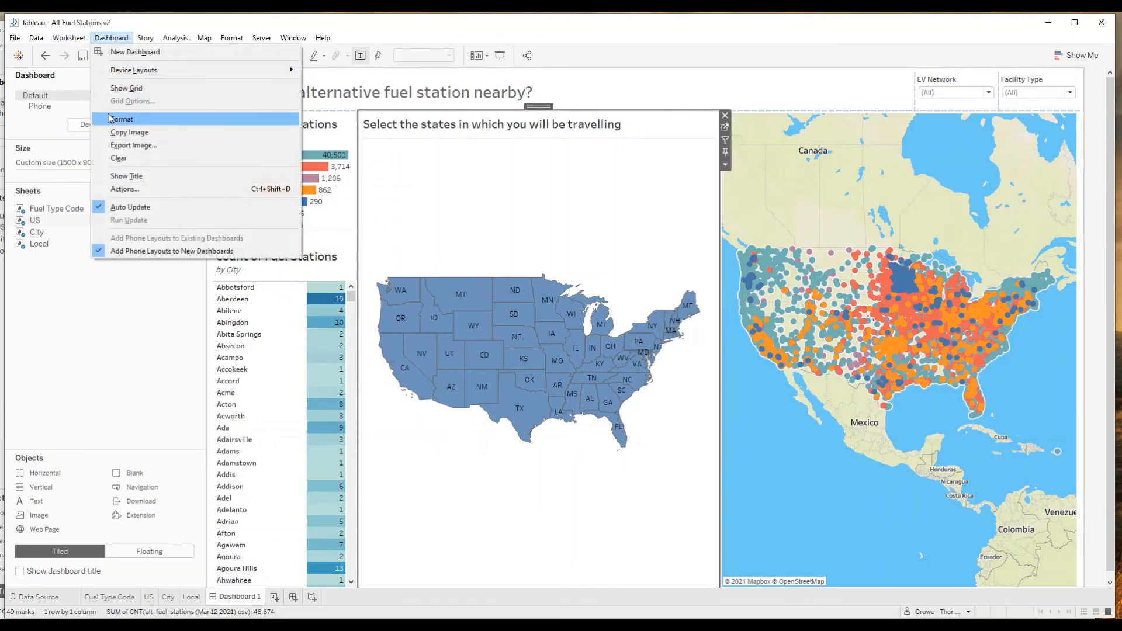
left_click(119, 190)
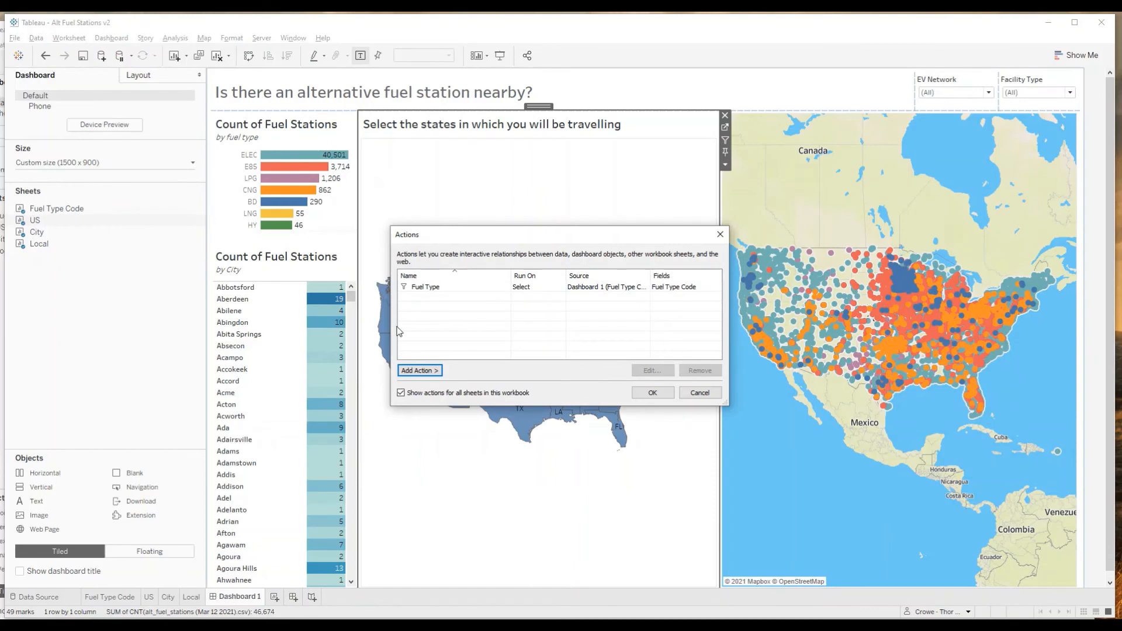
left_click(419, 371)
left_click(473, 371)
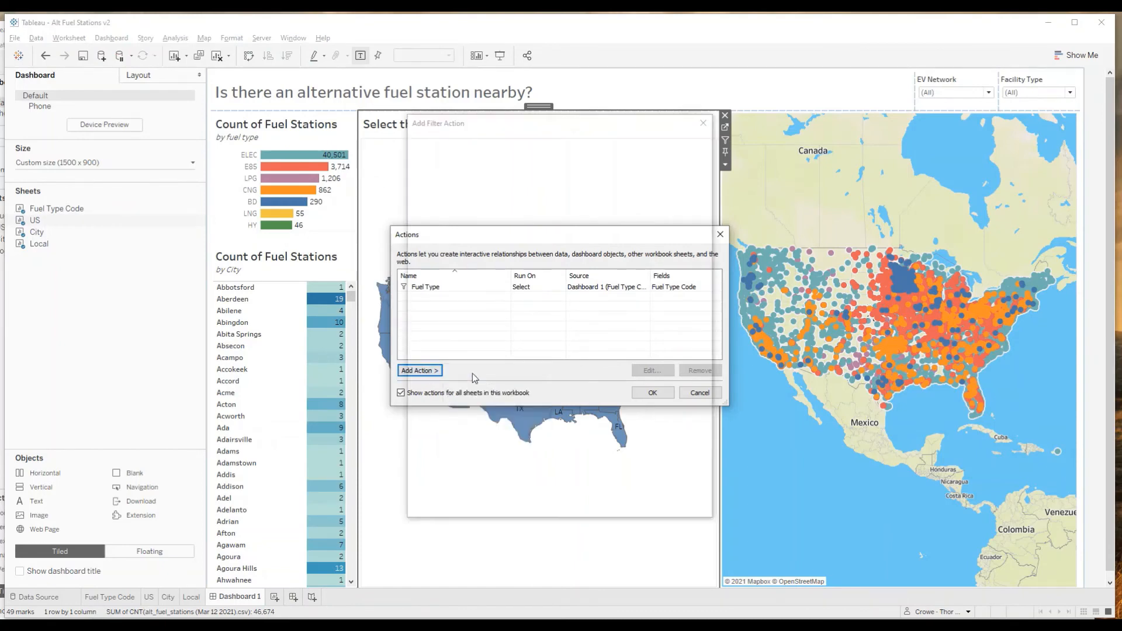
type("Filter on Local")
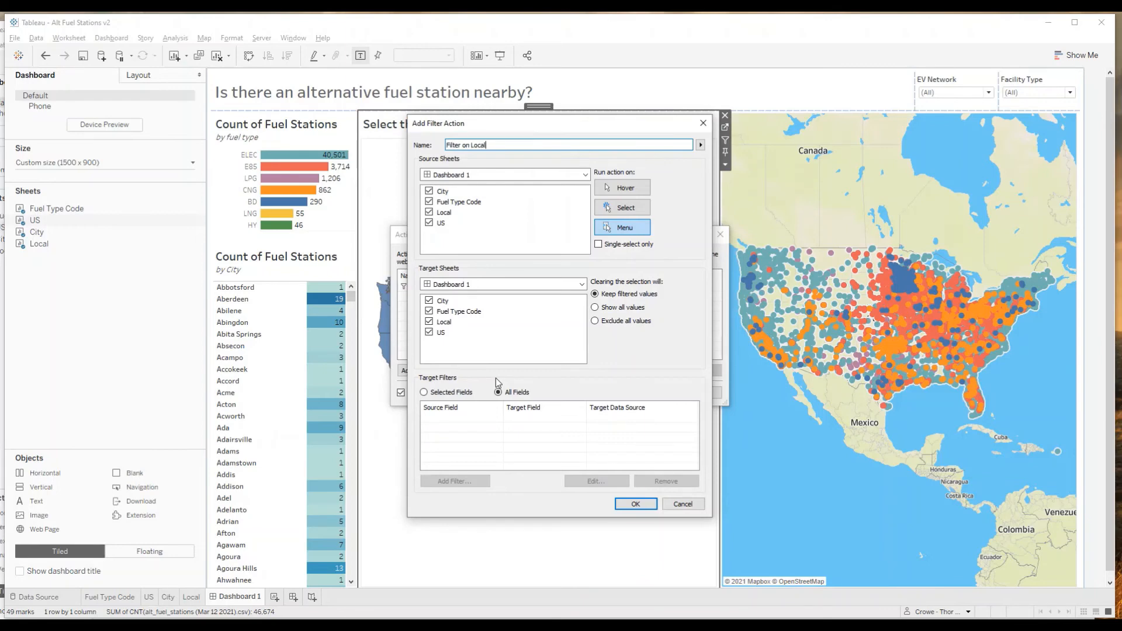
left_click(429, 213)
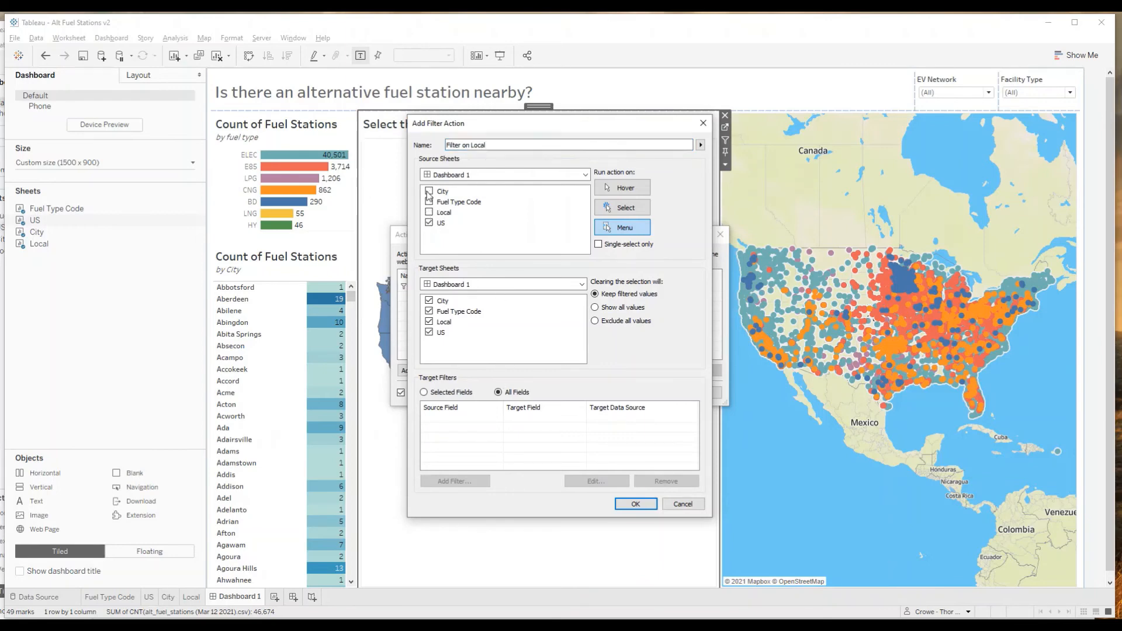
left_click(639, 211)
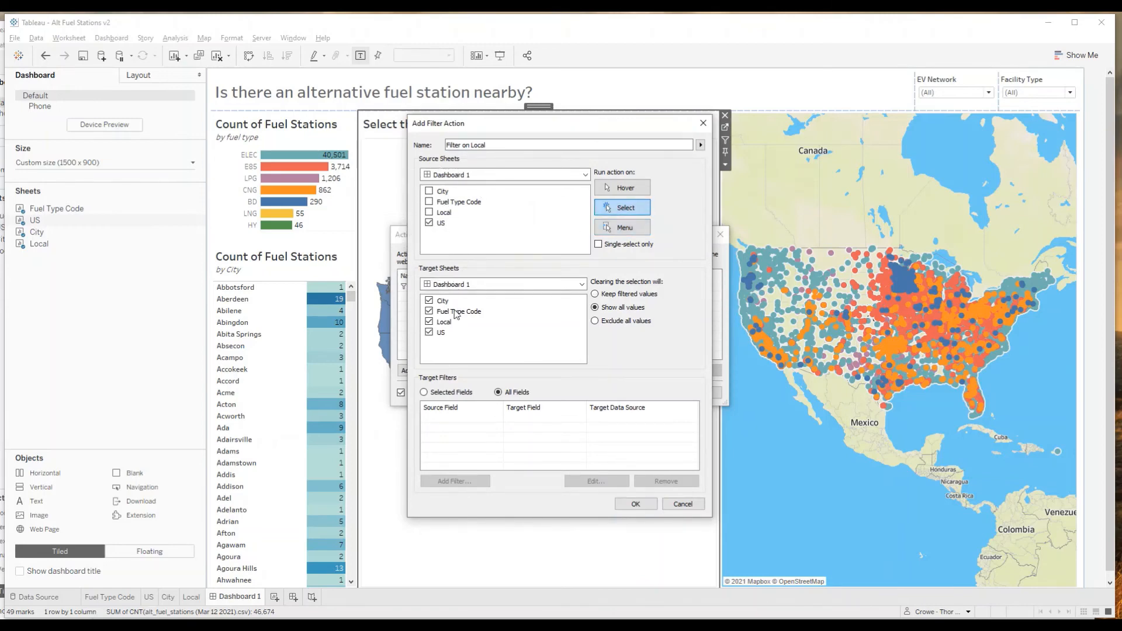
left_click(430, 332)
Step: Limit the Filter on Local action to selected fields, map State to State, and save the action
left_click(425, 392)
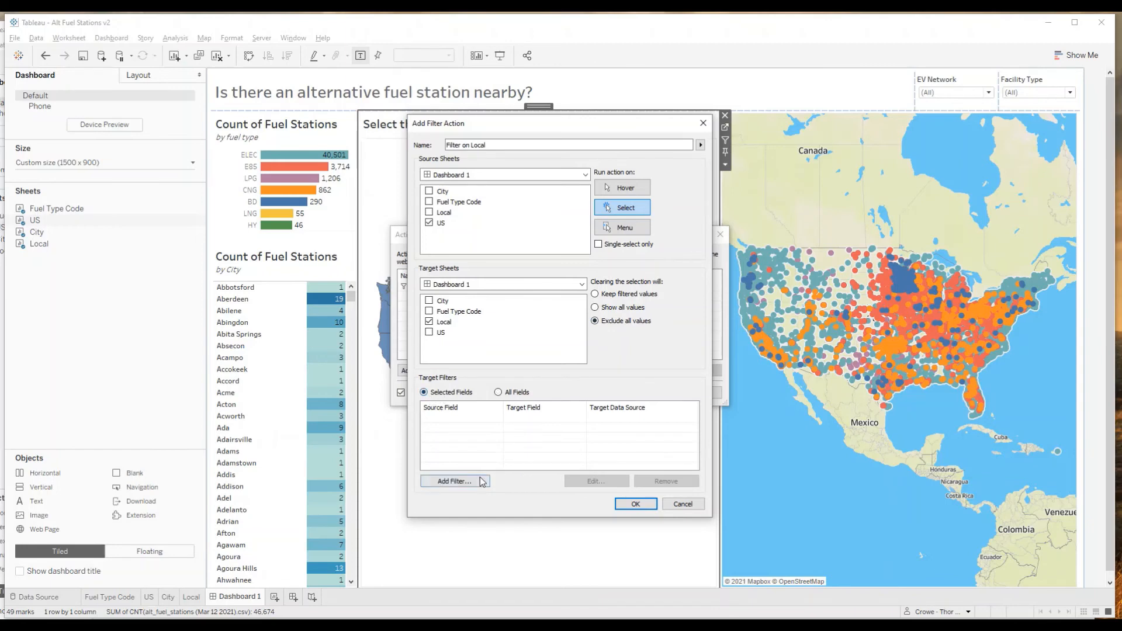
left_click(467, 483)
left_click(591, 300)
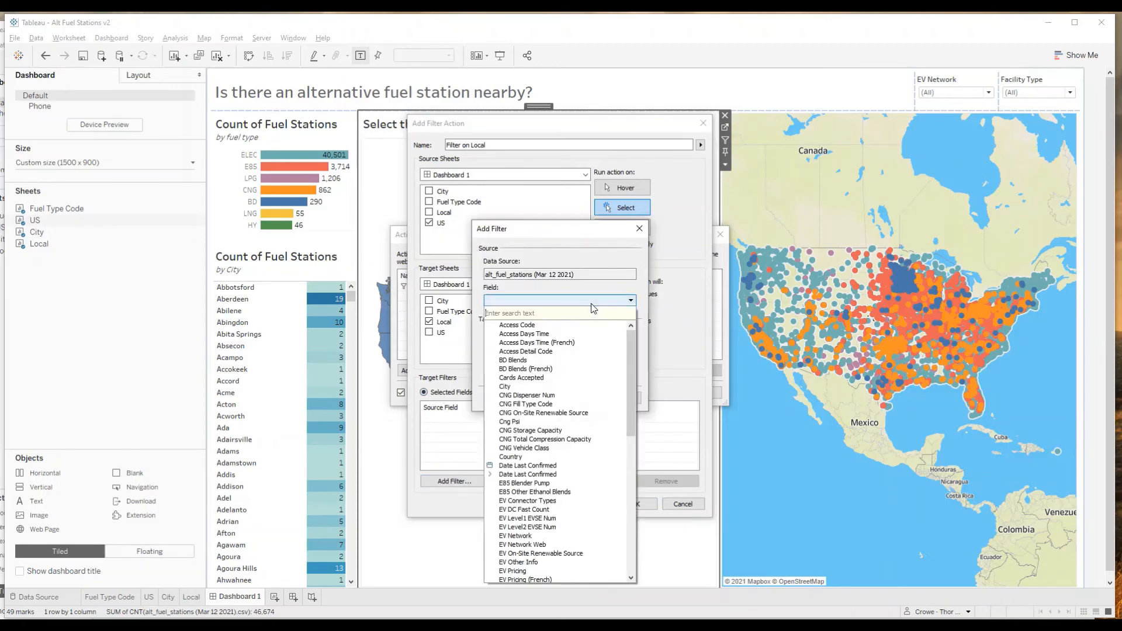
scroll(582, 397, "down", 8)
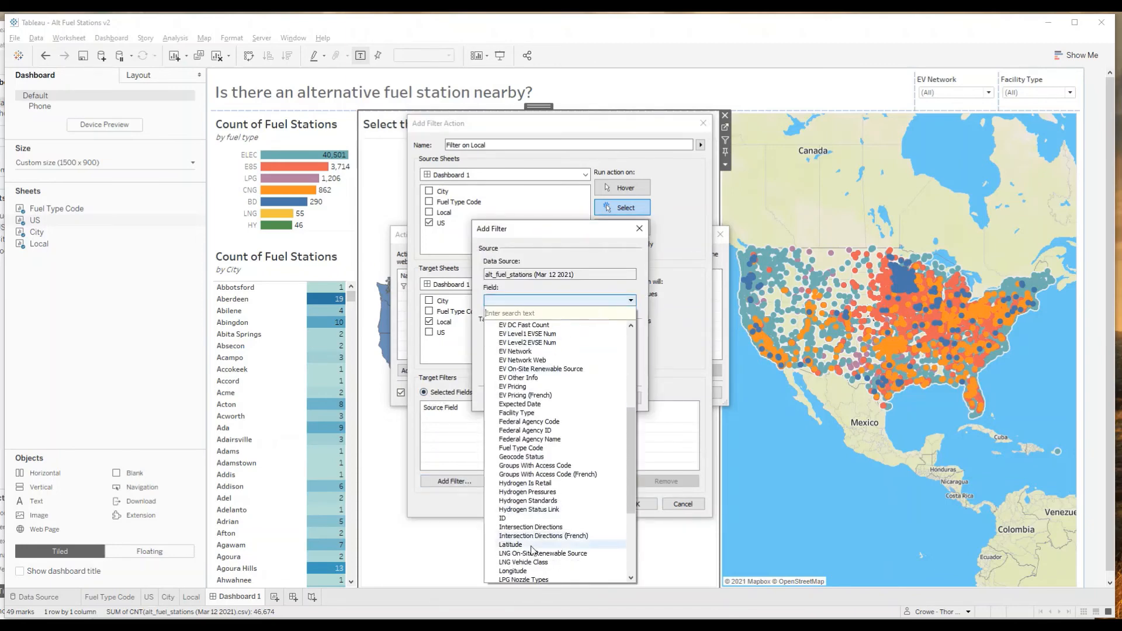
scroll(529, 538, "down", 5)
left_click(530, 523)
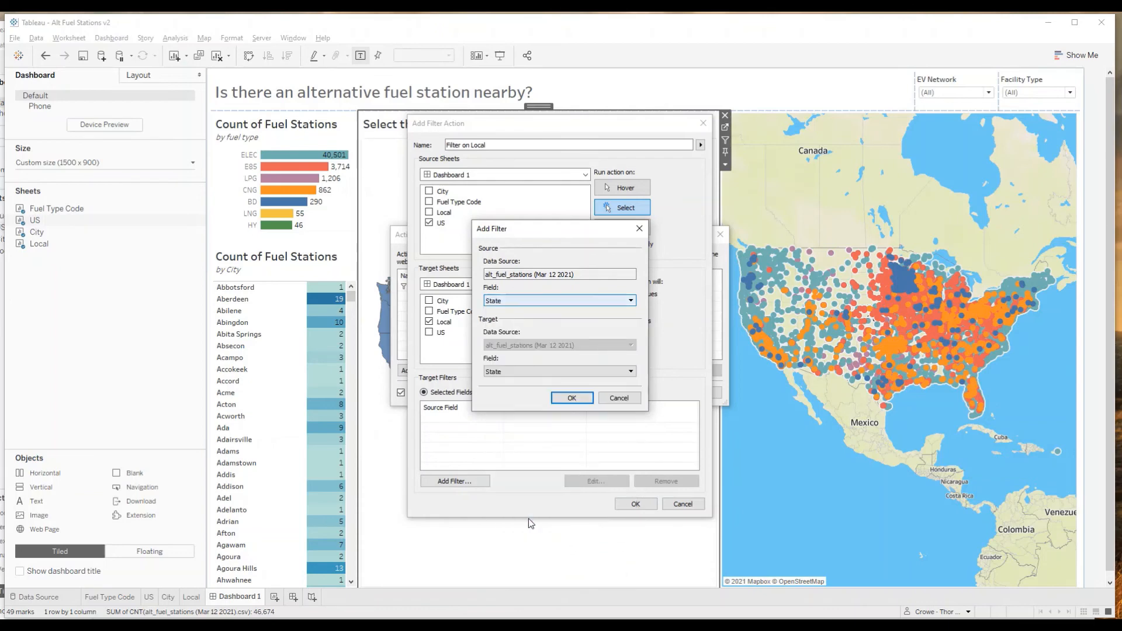
left_click(559, 399)
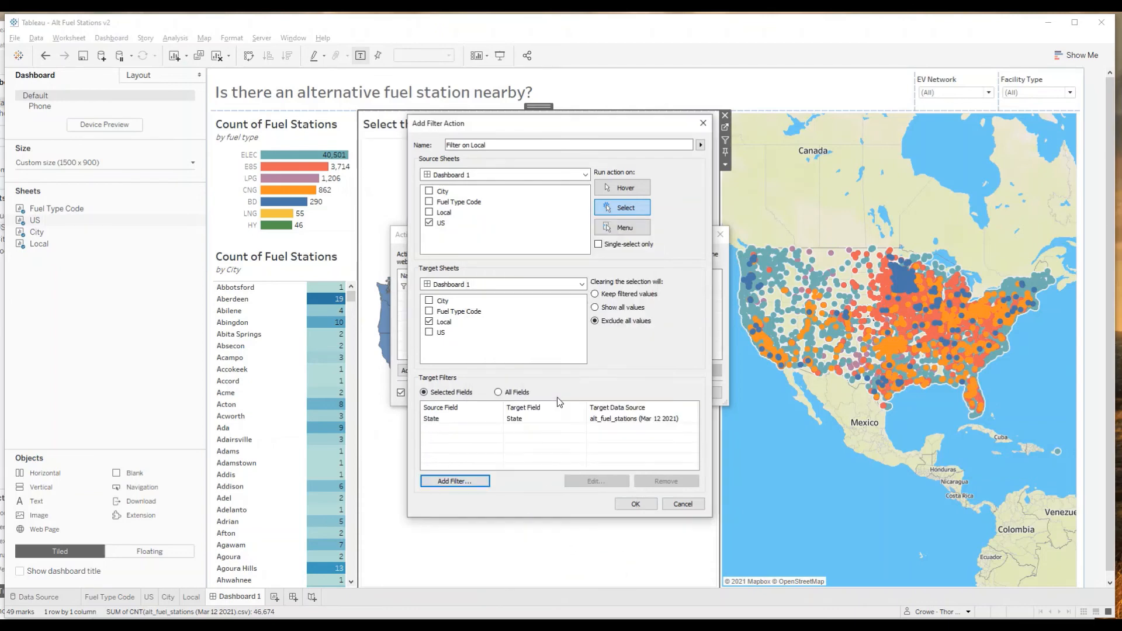
left_click(634, 504)
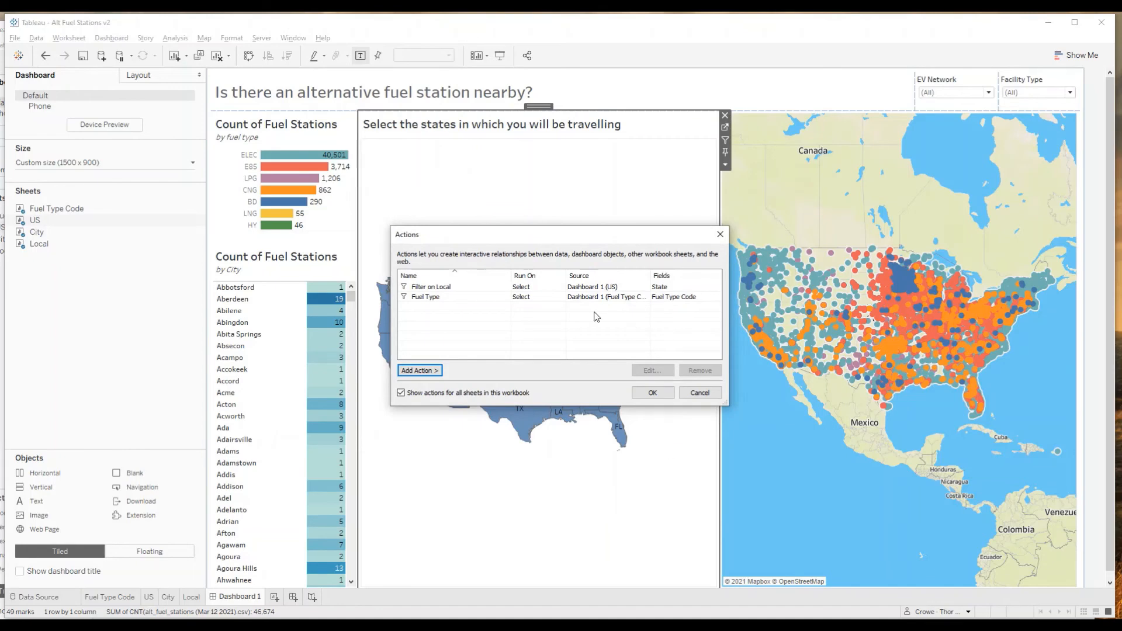
left_click(652, 393)
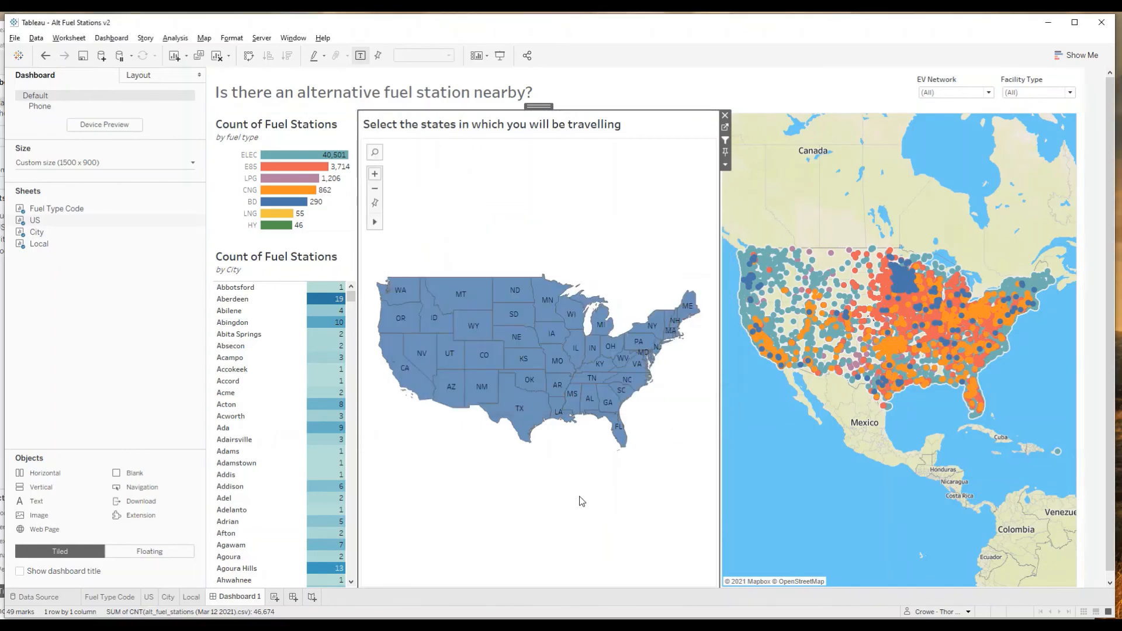
Step: Test the Filter on Local action by selecting and clearing Indiana on the US map, ending with Indiana selected
left_click(590, 346)
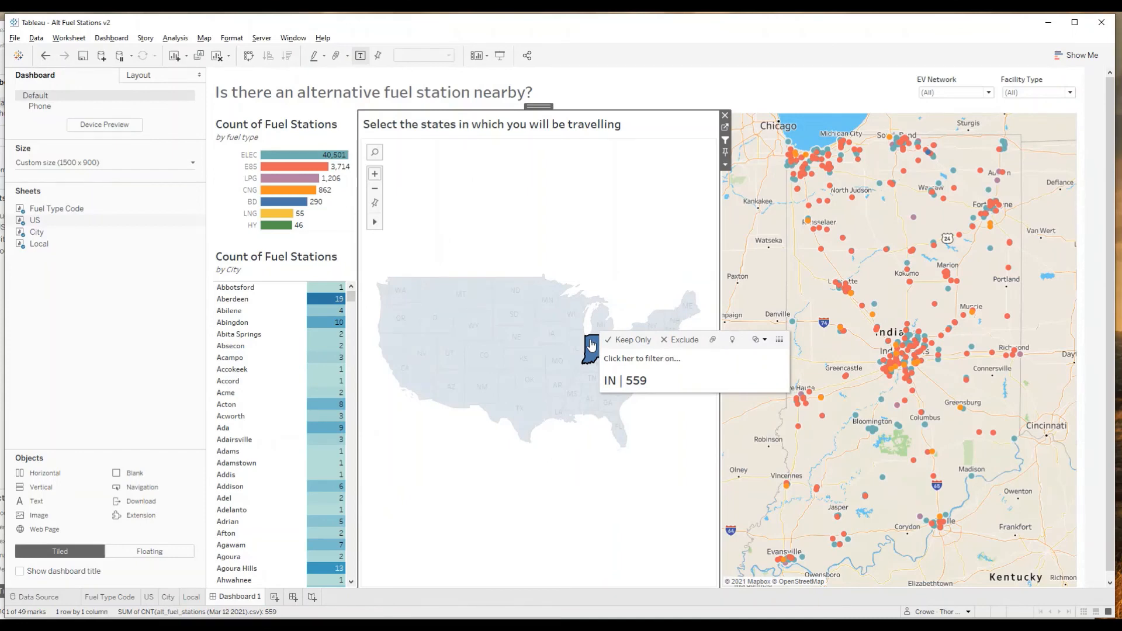
left_click(591, 346)
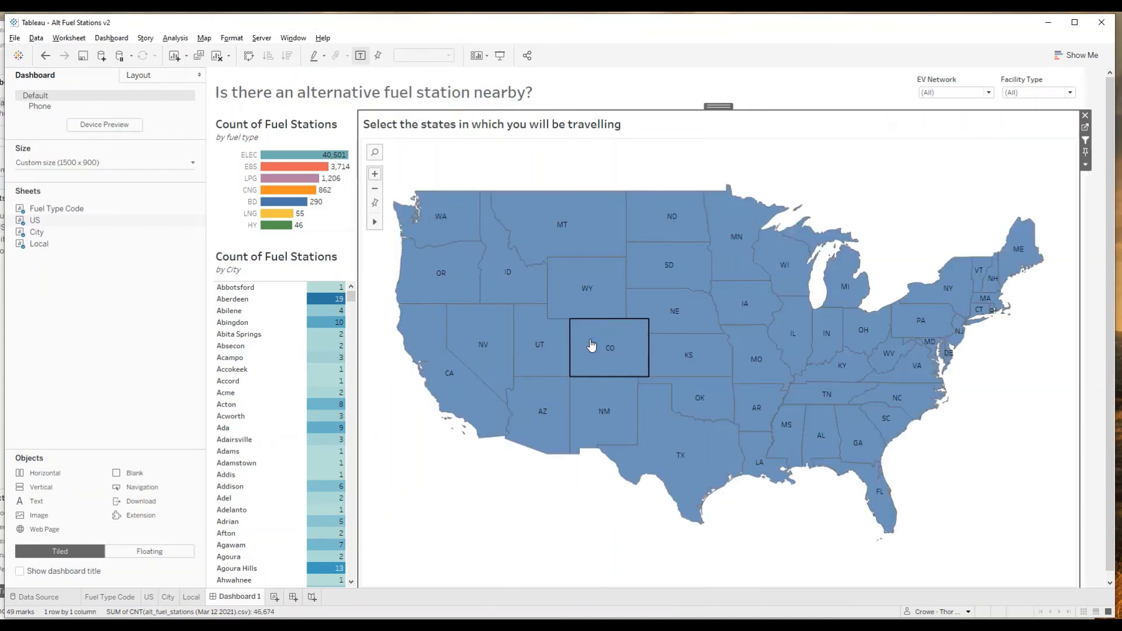
left_click(825, 322)
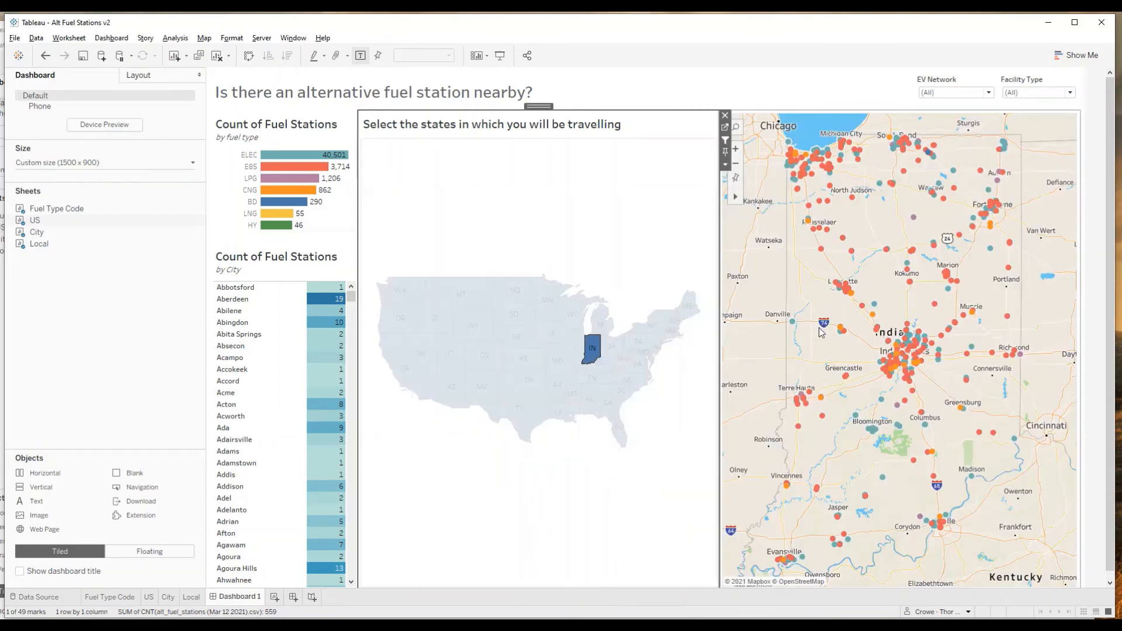
left_click(592, 349)
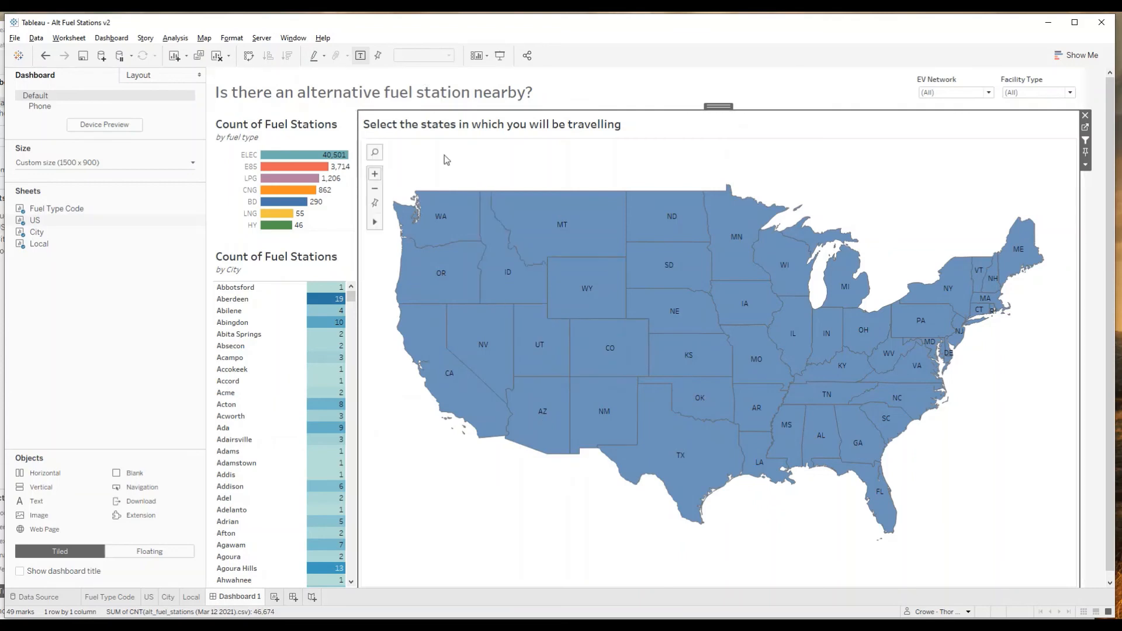
left_click(828, 332)
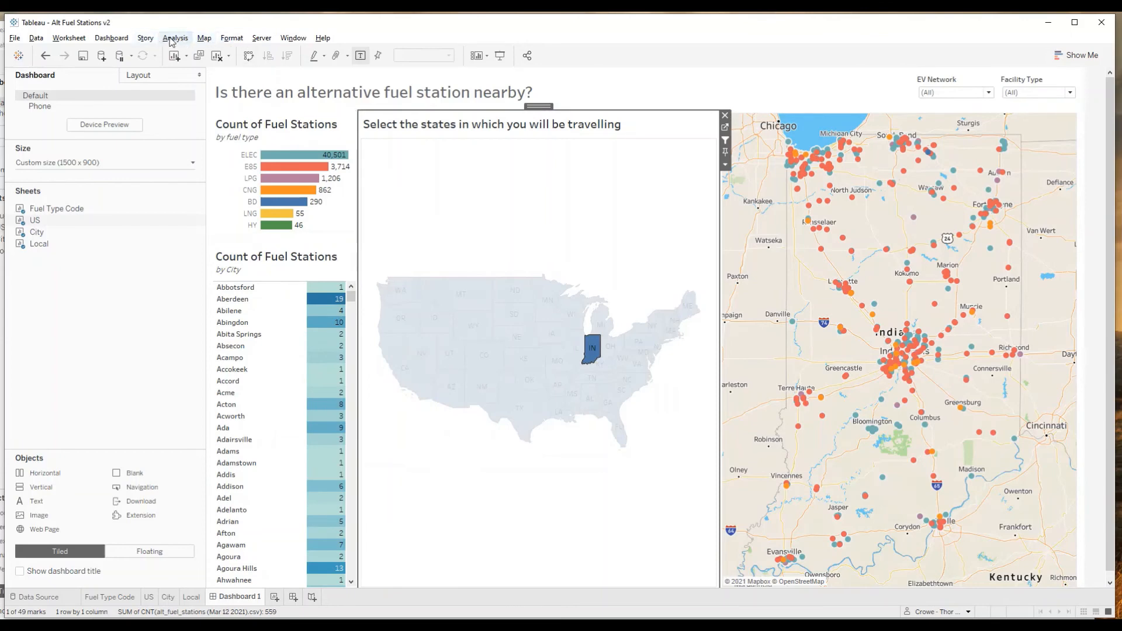
Step: Add a filter action named "State" that runs on Select from US to City and Fuel Type Code and shows all values when cleared
left_click(111, 38)
left_click(135, 191)
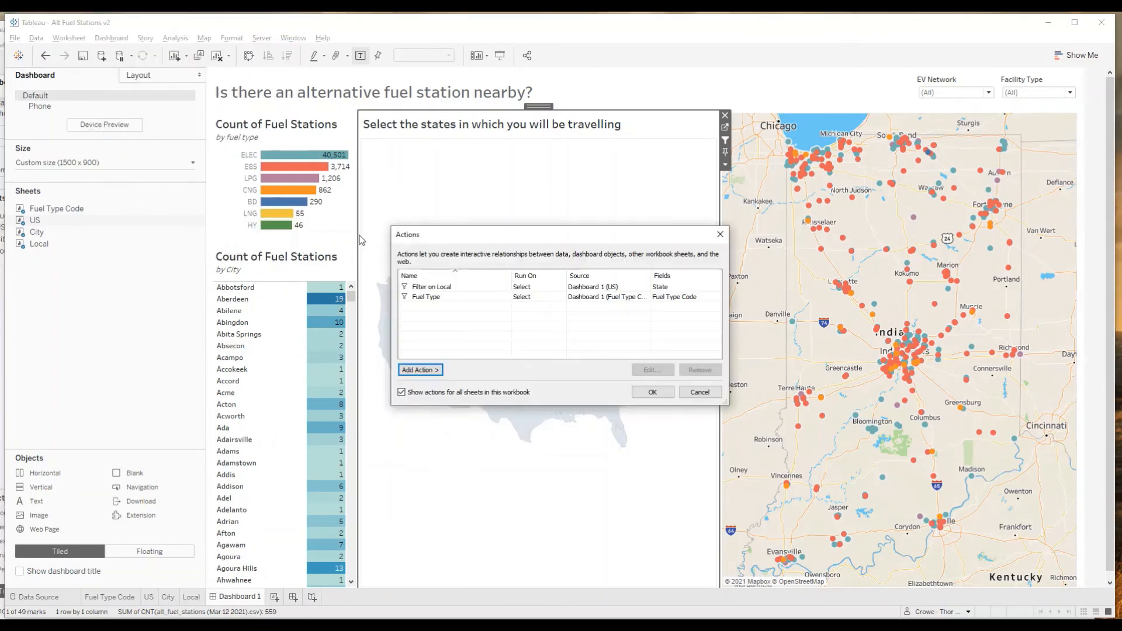
left_click(419, 370)
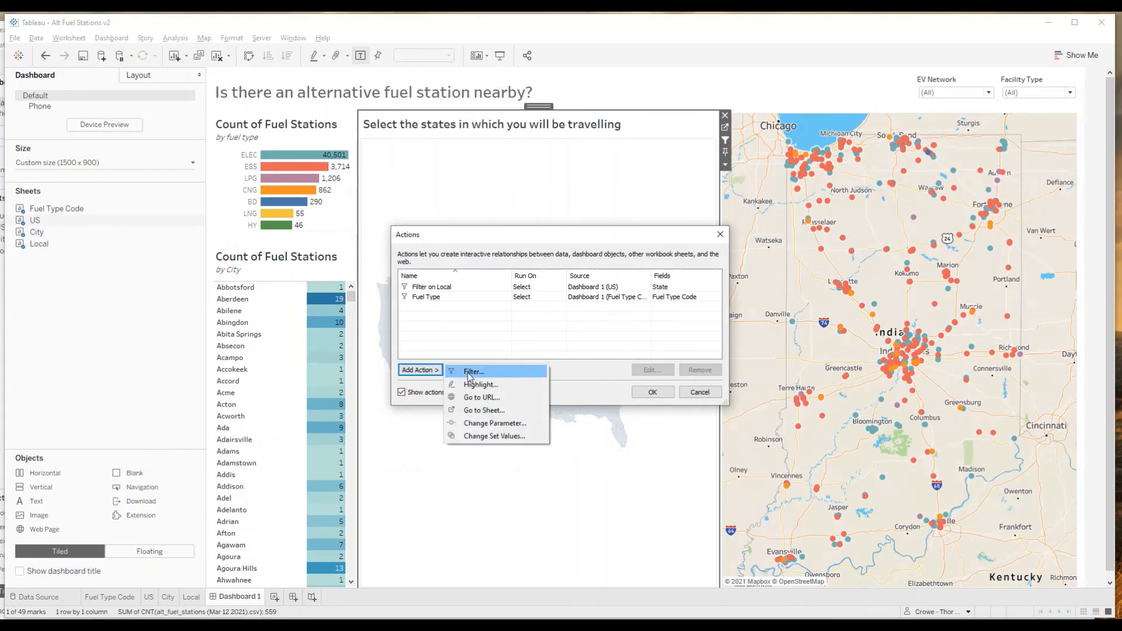
left_click(470, 372)
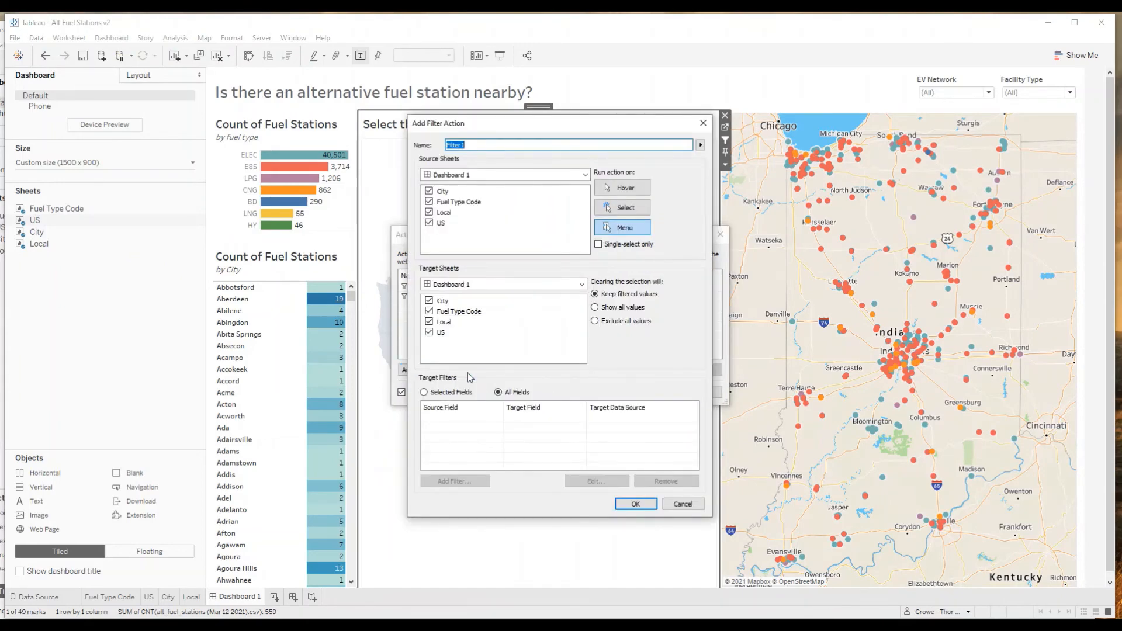
type("State")
left_click_drag(624, 124, 827, 157)
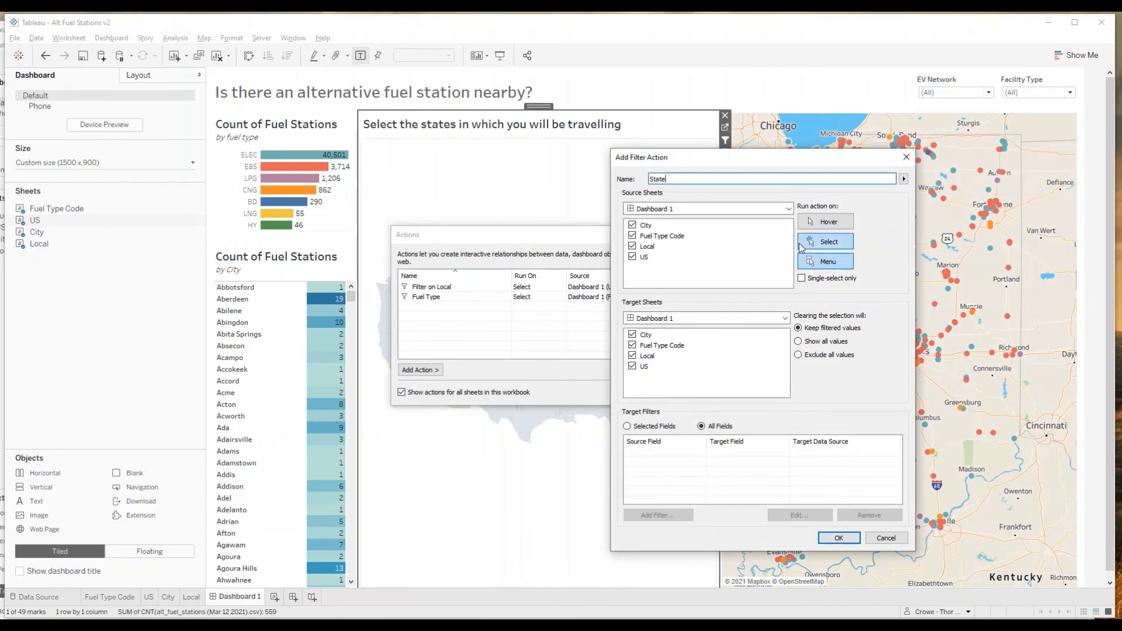
left_click(830, 249)
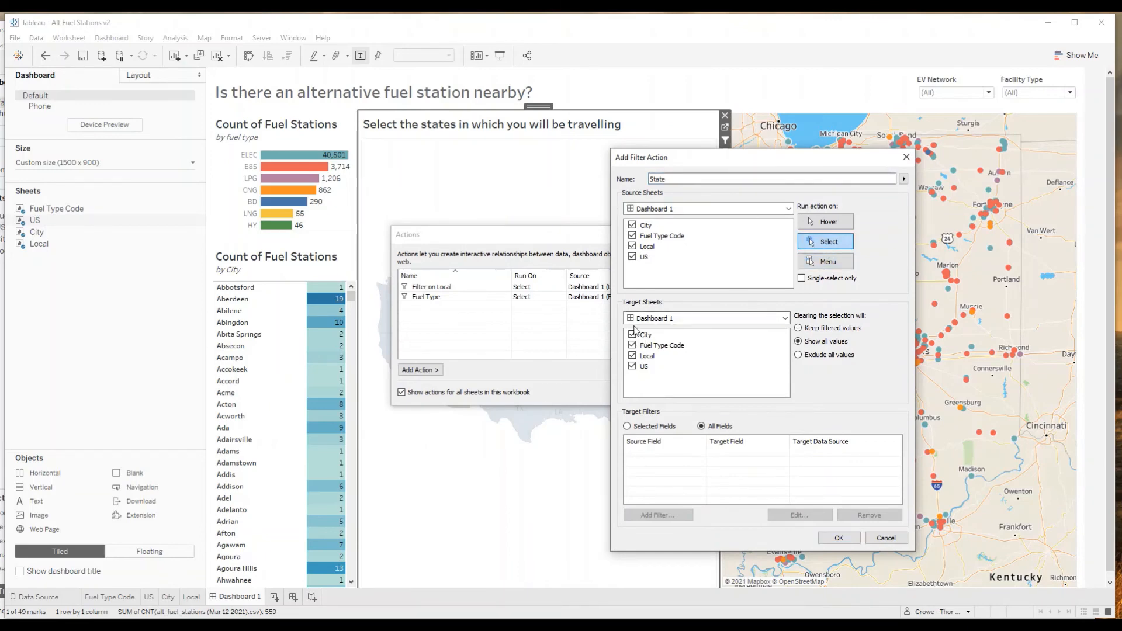
left_click(632, 225)
left_click(632, 246)
Step: Limit the State action to selected fields, map State to State, and save the dashboard actions
left_click(644, 430)
left_click(650, 516)
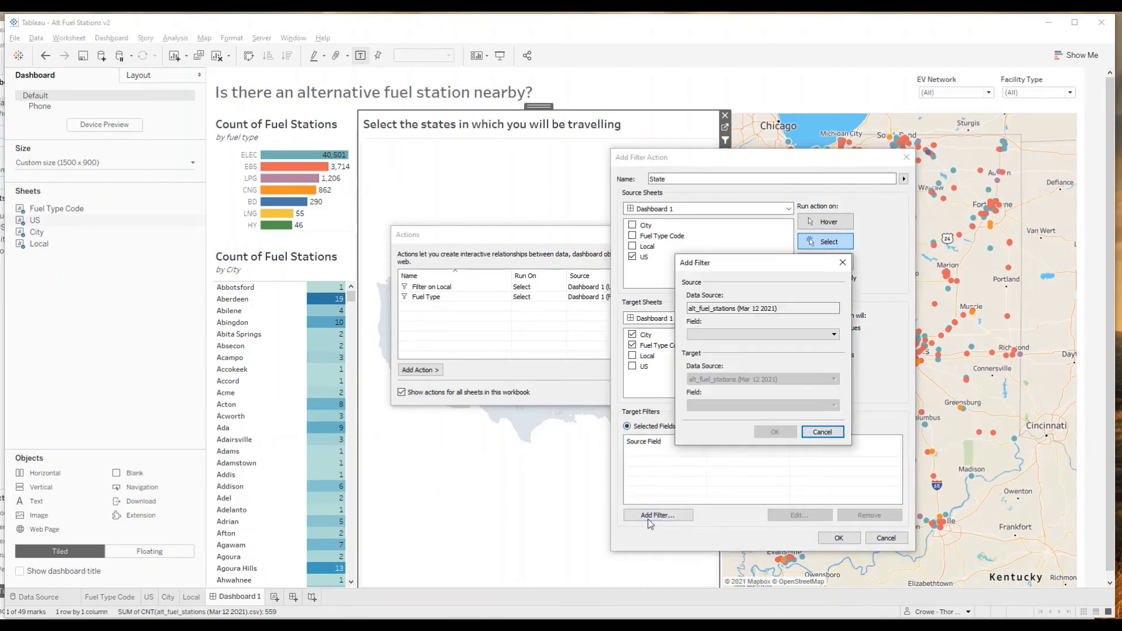
left_click(793, 334)
scroll(739, 585, "down", 8)
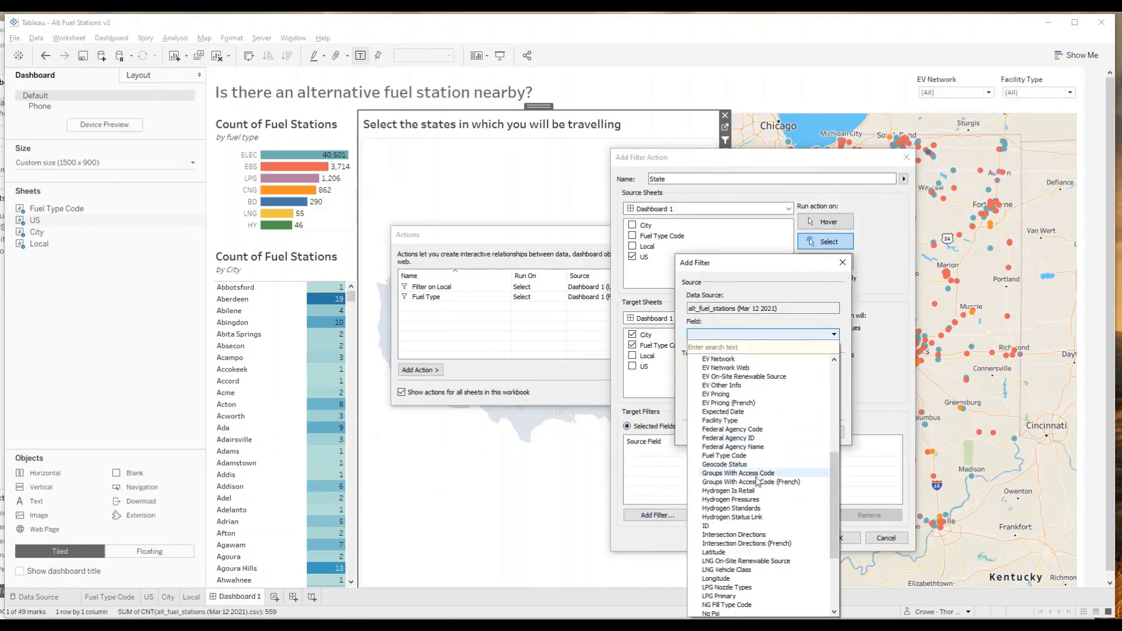
scroll(738, 587, "down", 4)
left_click(740, 547)
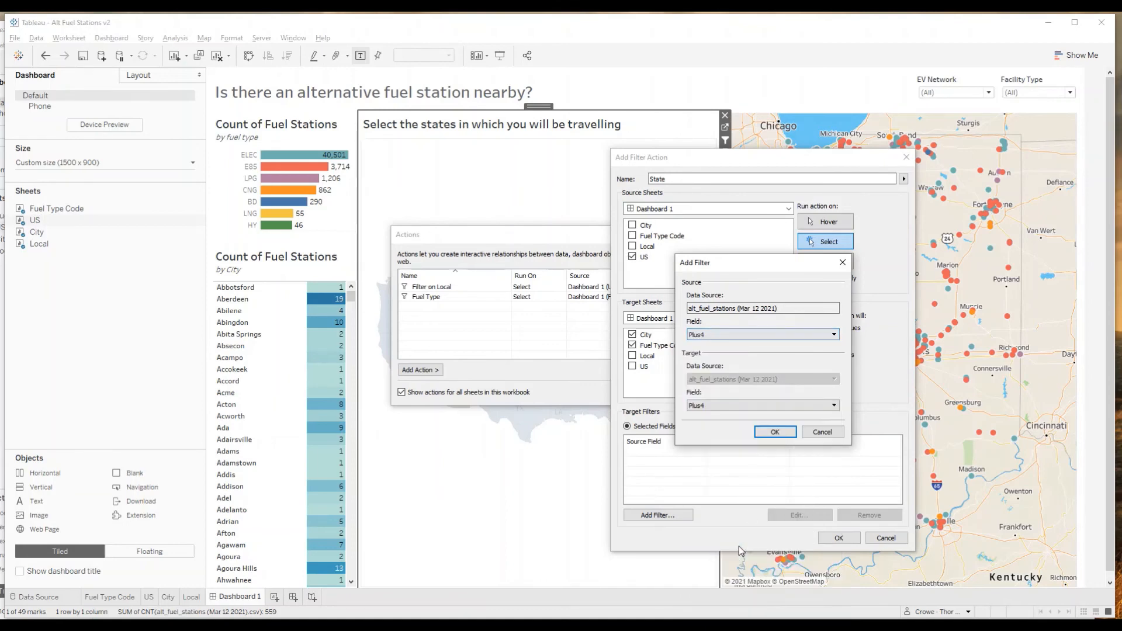
left_click(778, 405)
scroll(760, 526, "down", 3)
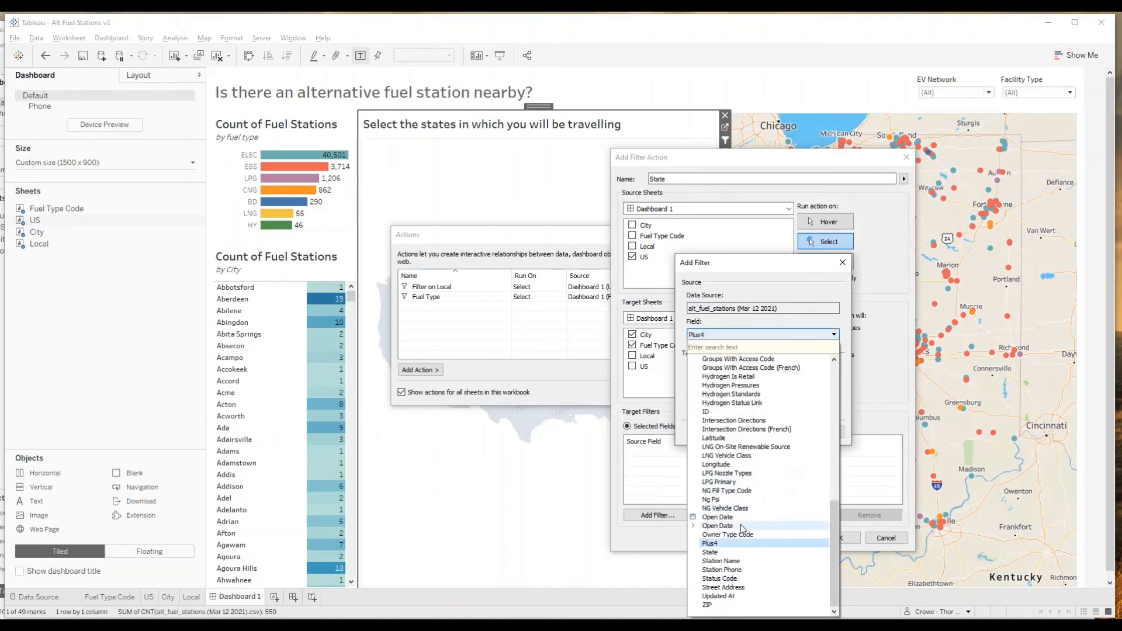
left_click(734, 558)
left_click(775, 432)
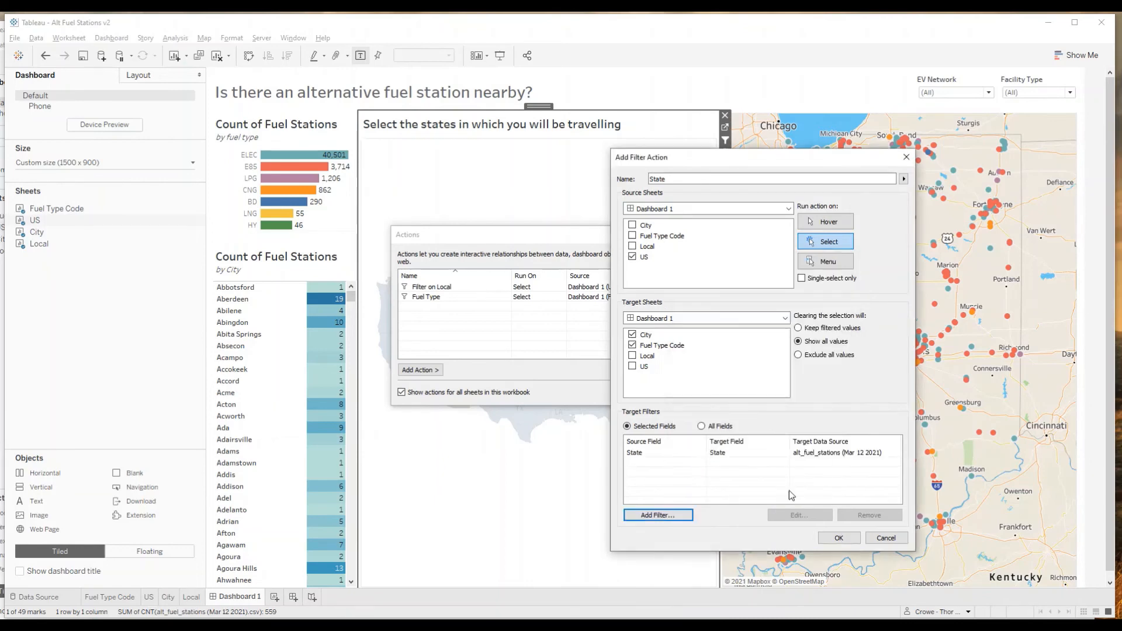
left_click(839, 537)
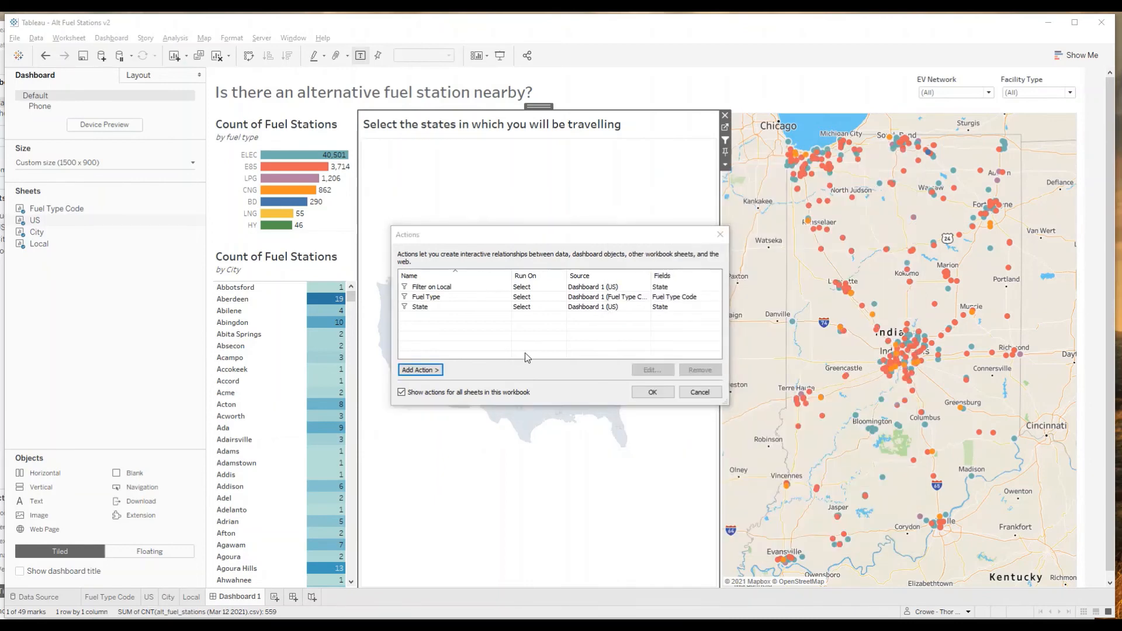
left_click(652, 393)
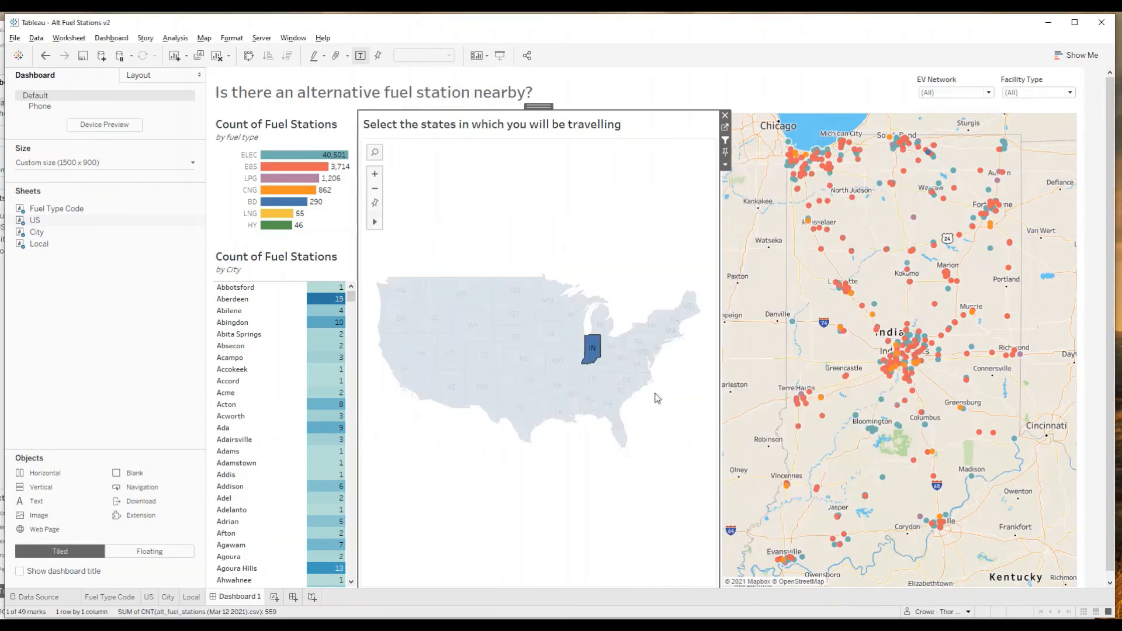
Step: Test the State action by clearing Indiana on the US map, selecting the ELEC fuel type, and selecting Indiana again
left_click(592, 346)
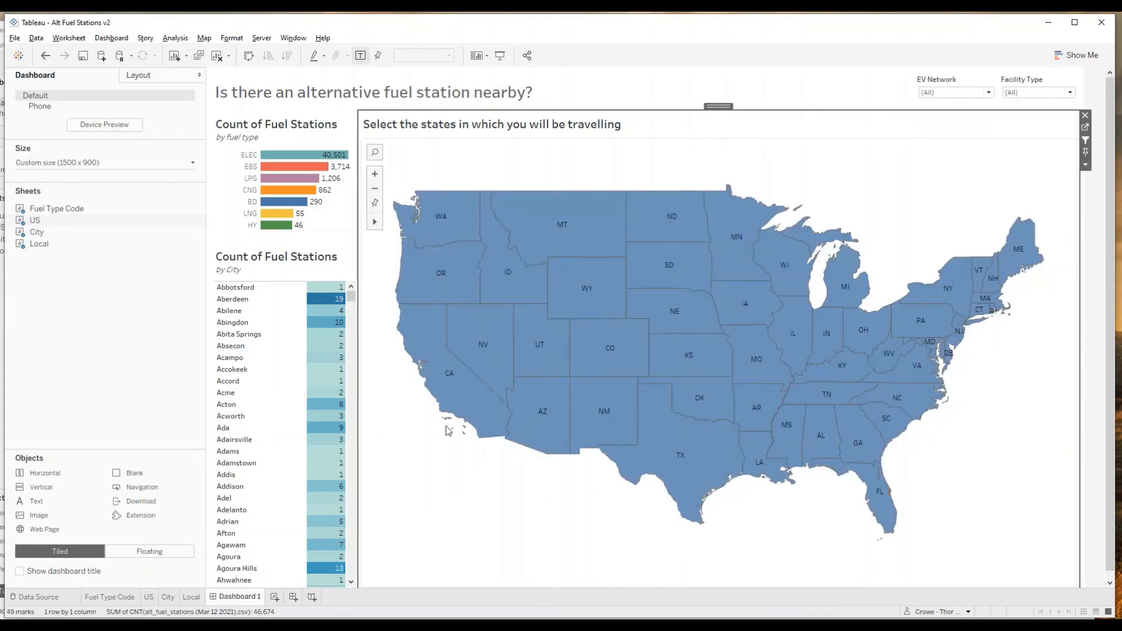
left_click(246, 156)
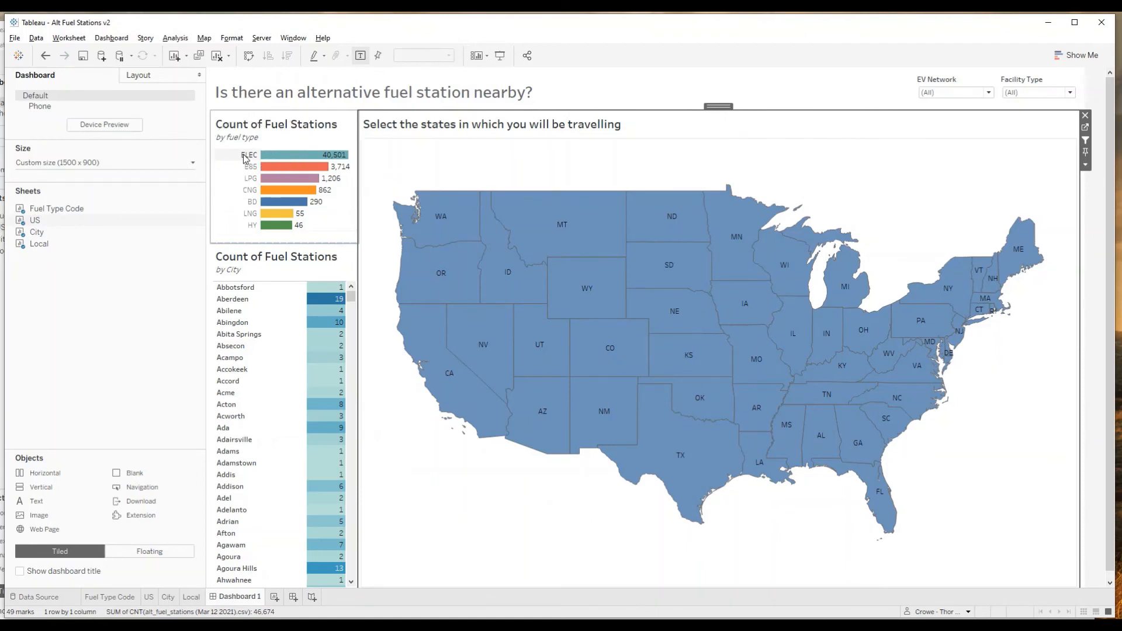
left_click(826, 320)
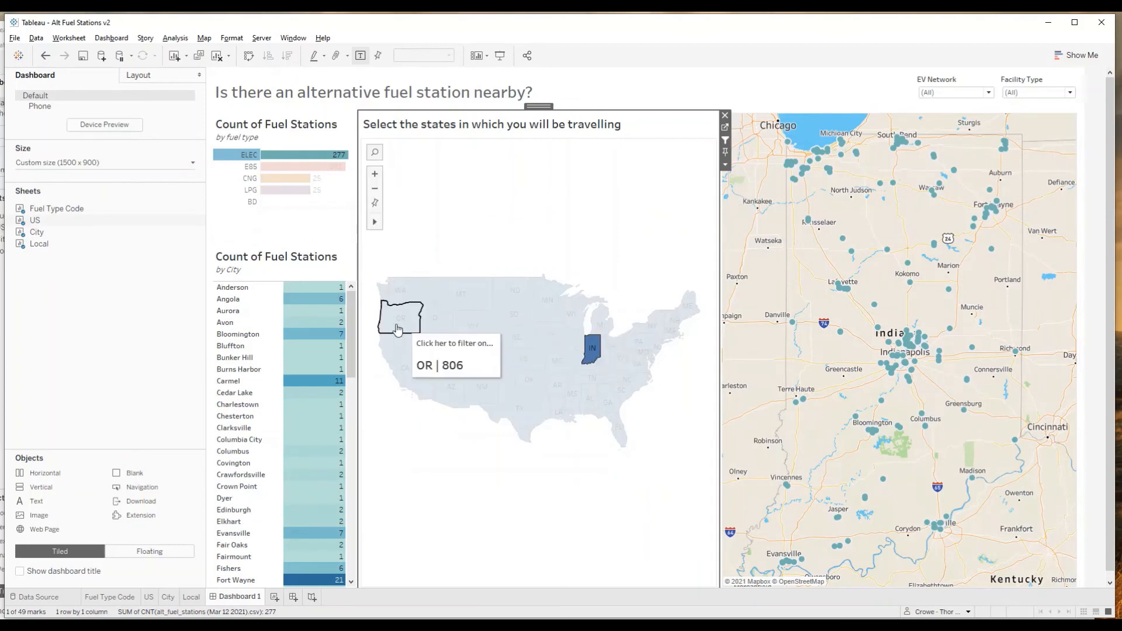
Step: Look through the filtered city list to its end and find Indianapolis, selecting and deselecting it
left_click(352, 334)
left_click_drag(352, 333, 351, 535)
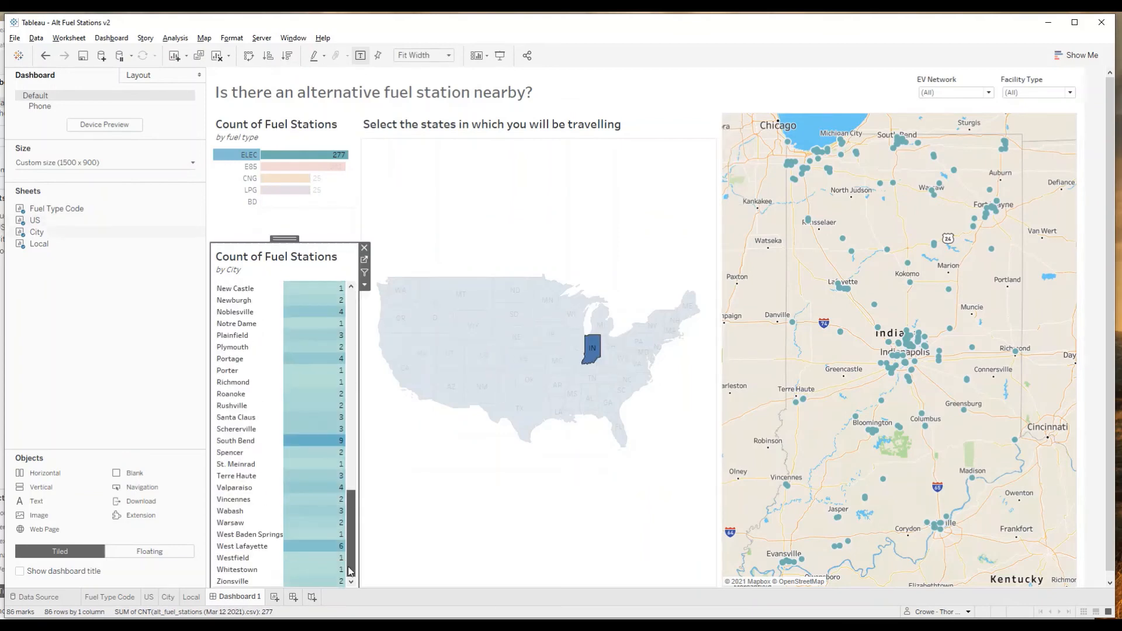
scroll(262, 454, "up", 10)
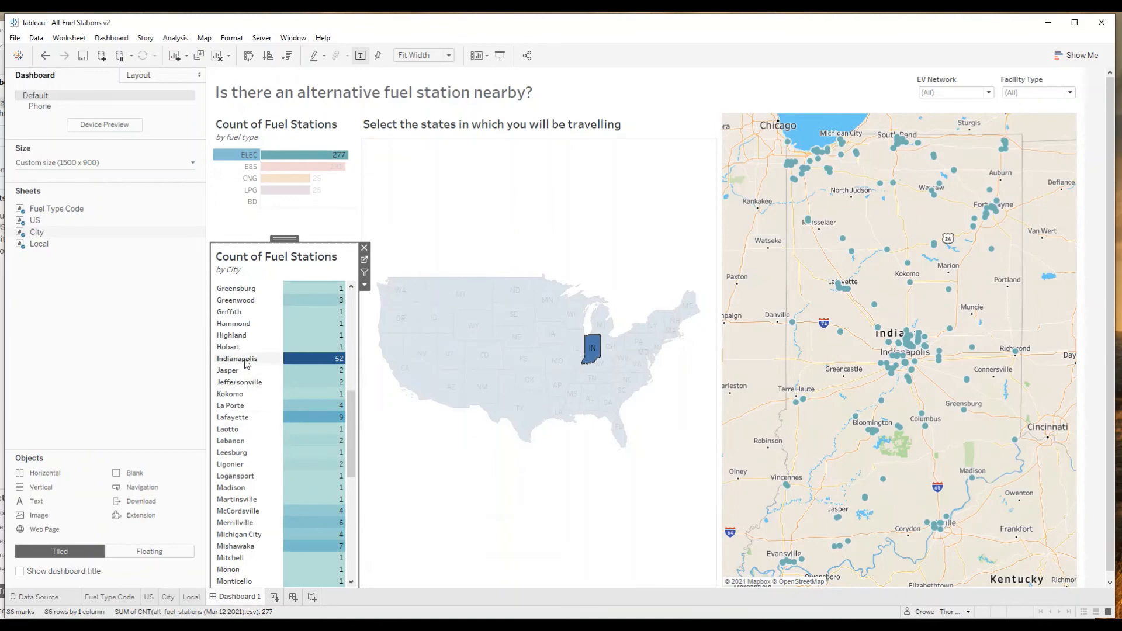
left_click(245, 364)
left_click(245, 362)
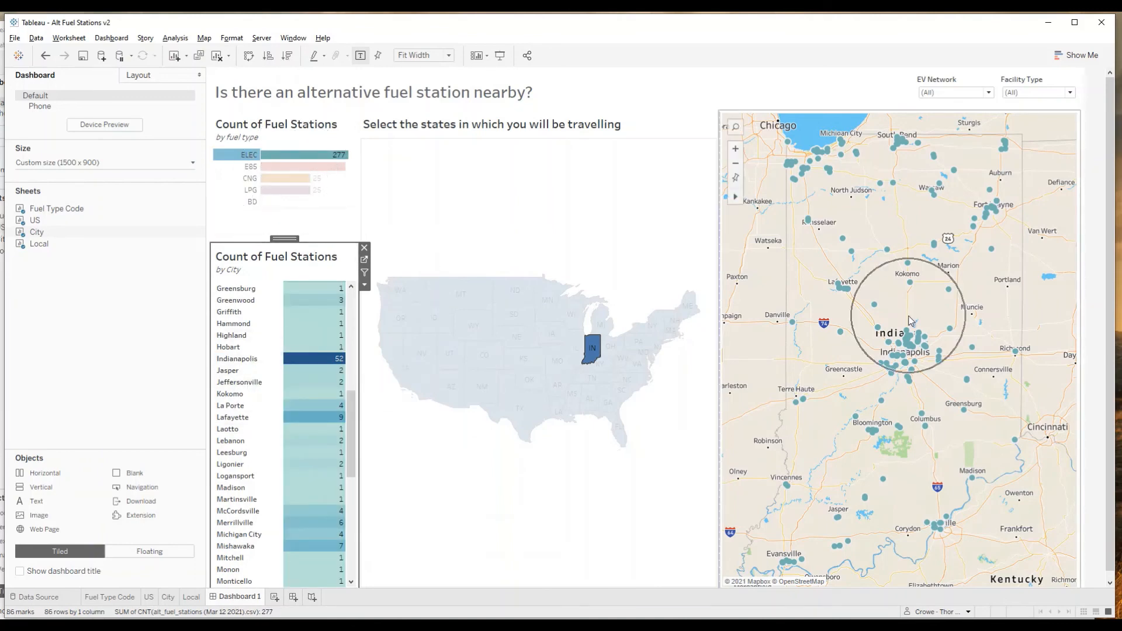
Step: Add a filter action named "City" that runs on Select from City to Fuel Type Code and Local and shows all values when cleared
left_click(111, 38)
left_click(125, 189)
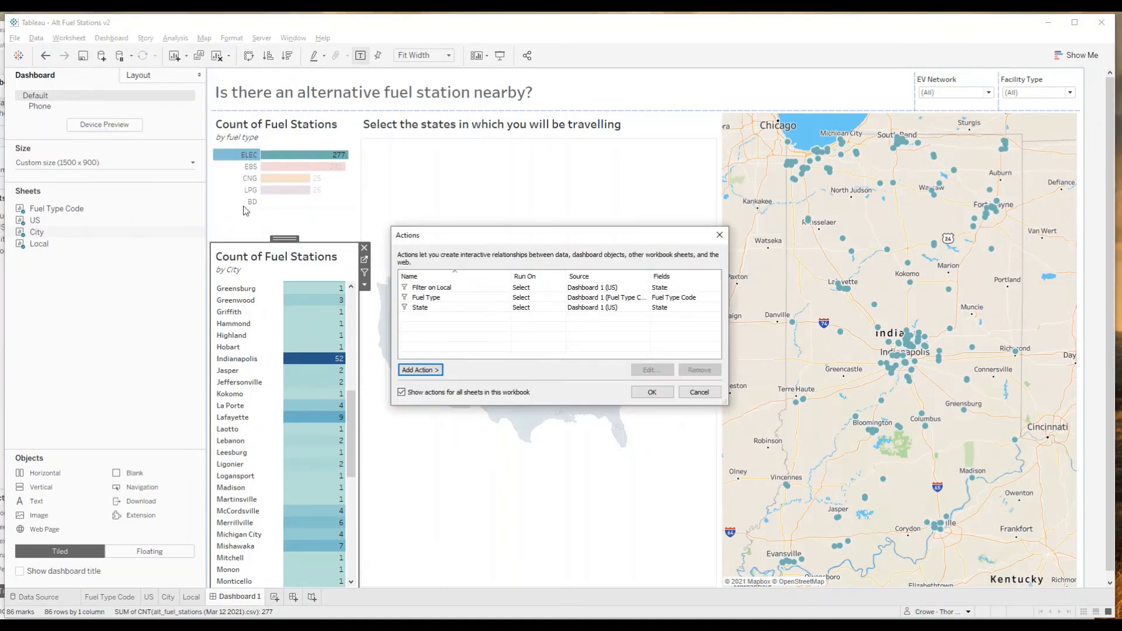
left_click(433, 368)
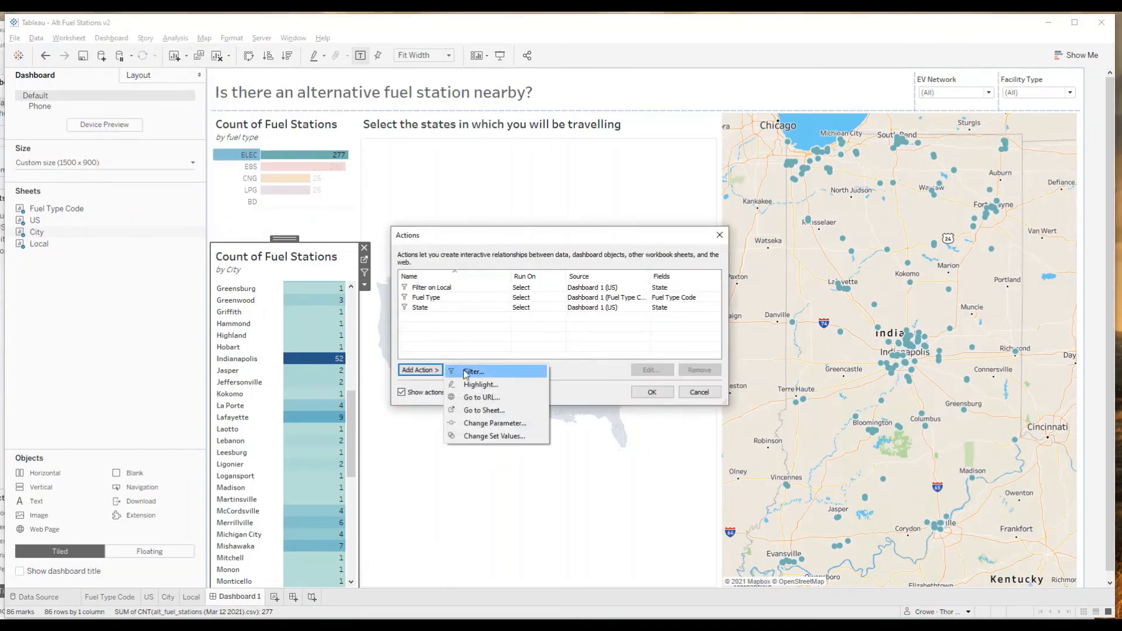
left_click(464, 373)
type("City")
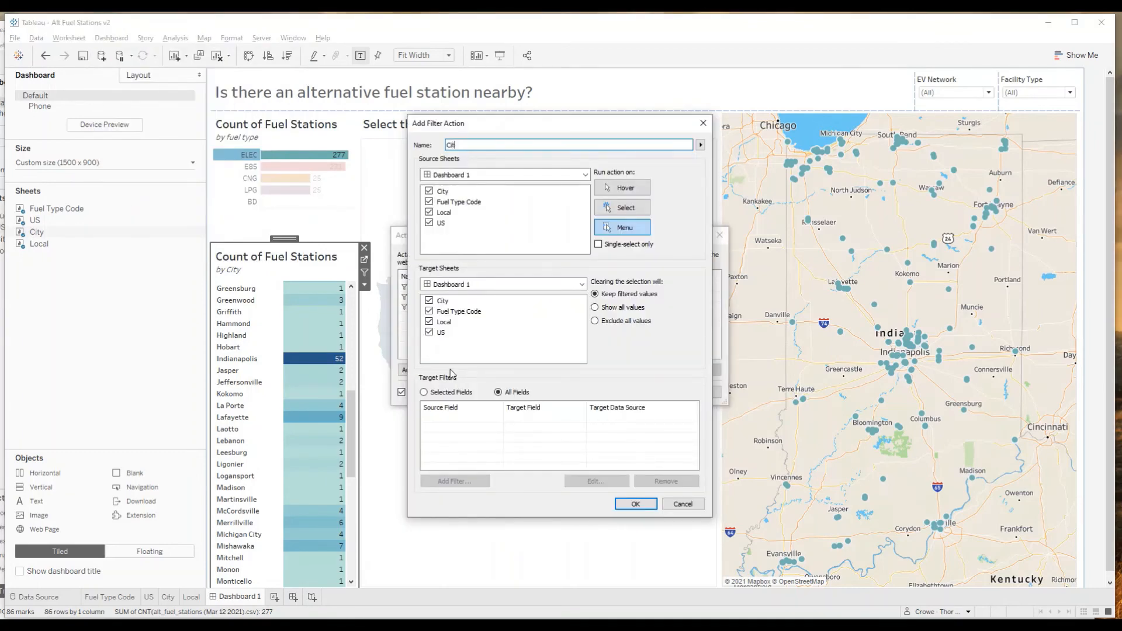
left_click(430, 223)
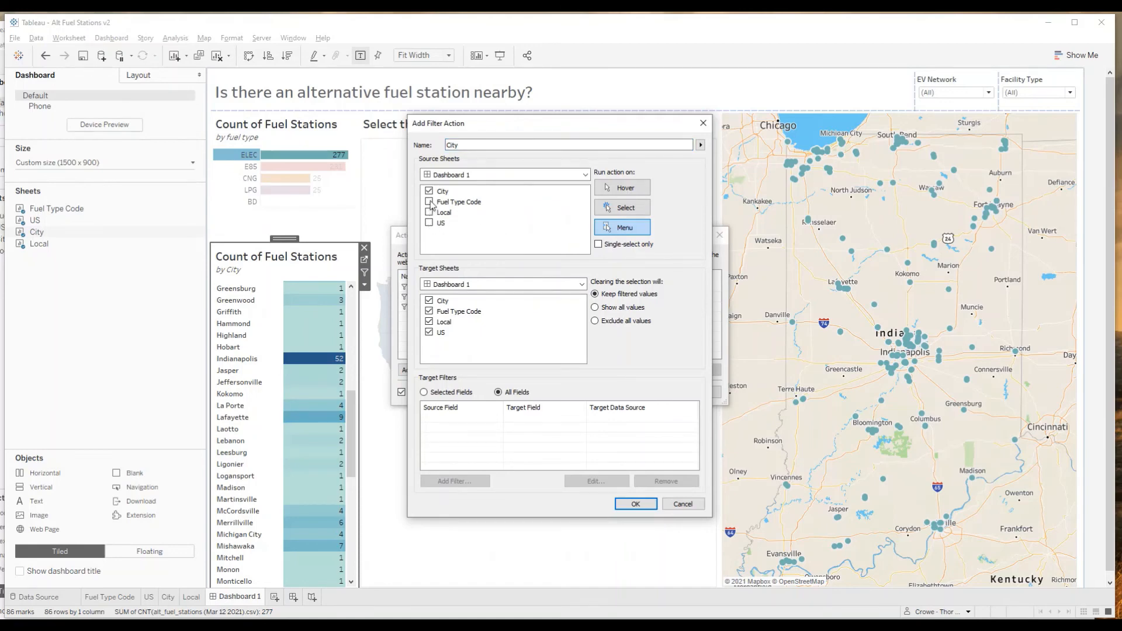
left_click(621, 208)
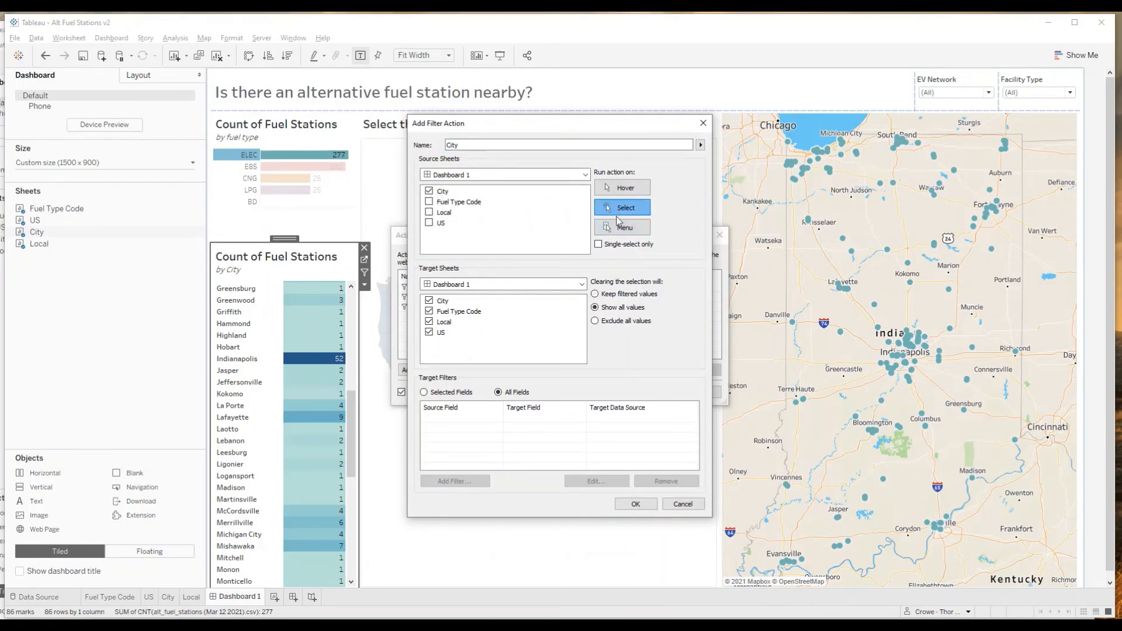
left_click(432, 302)
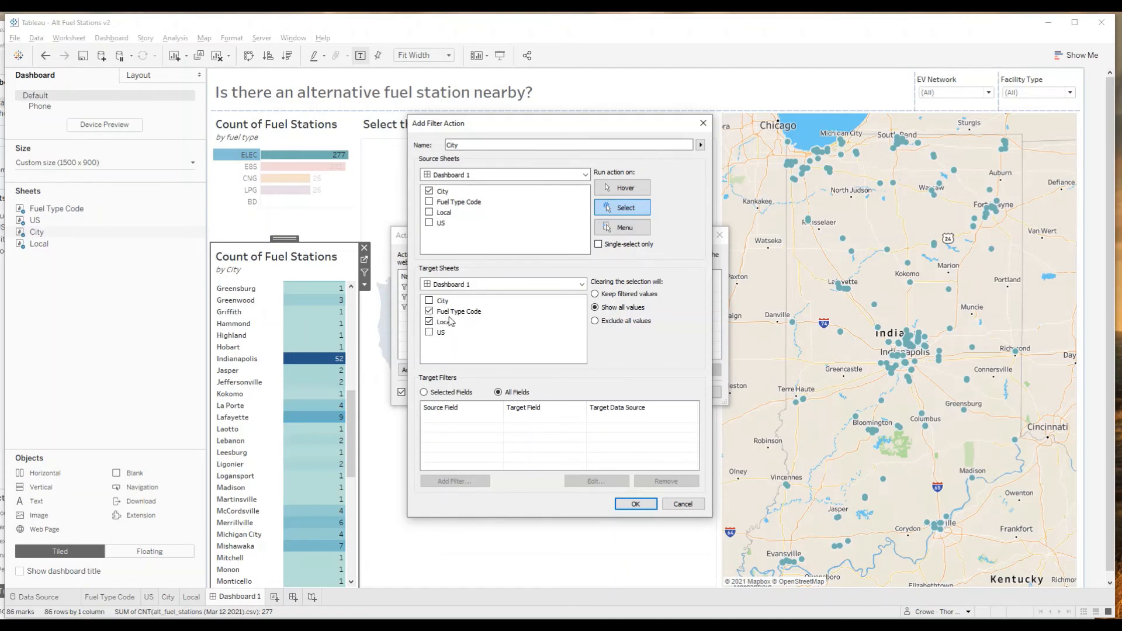
Step: Limit the City action to selected fields, map City to City, and save the dashboard actions
left_click(424, 392)
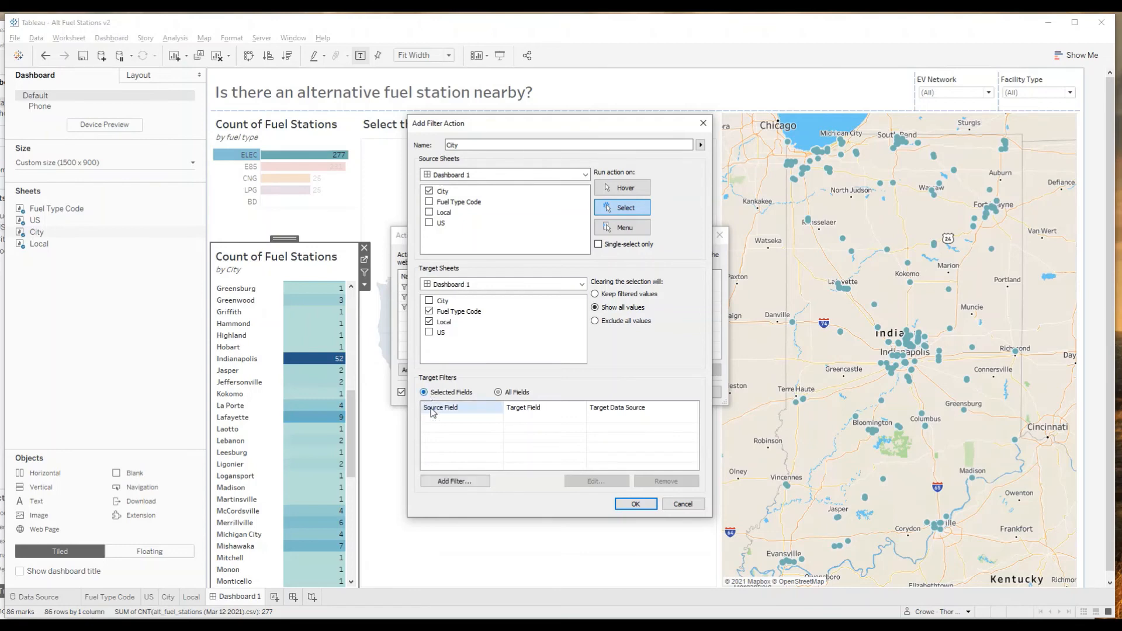
left_click(462, 482)
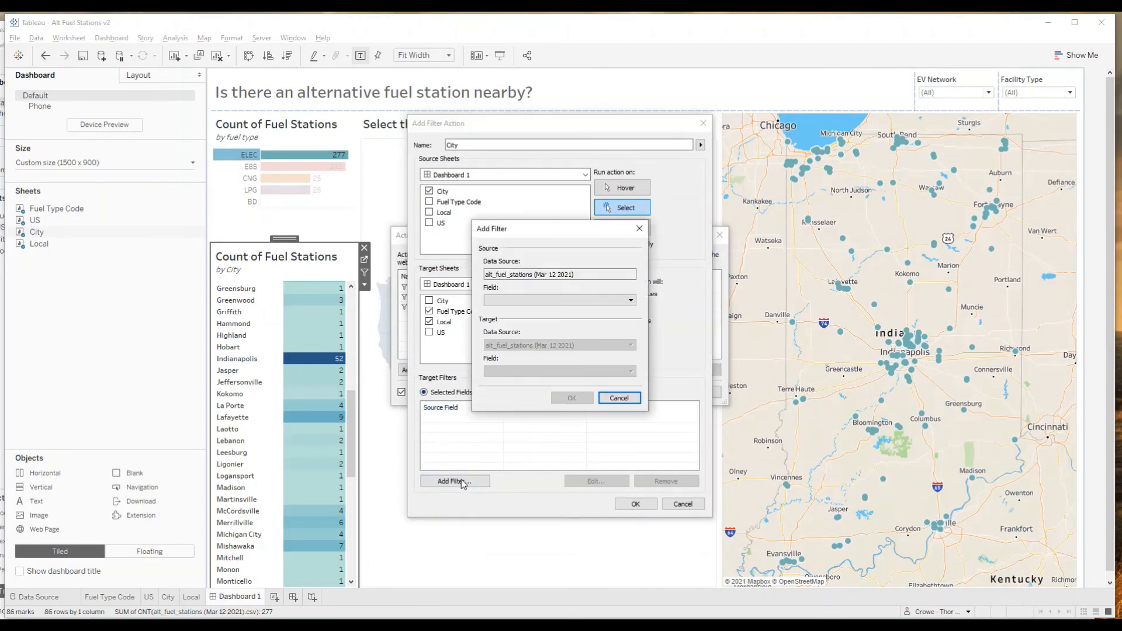
left_click(555, 301)
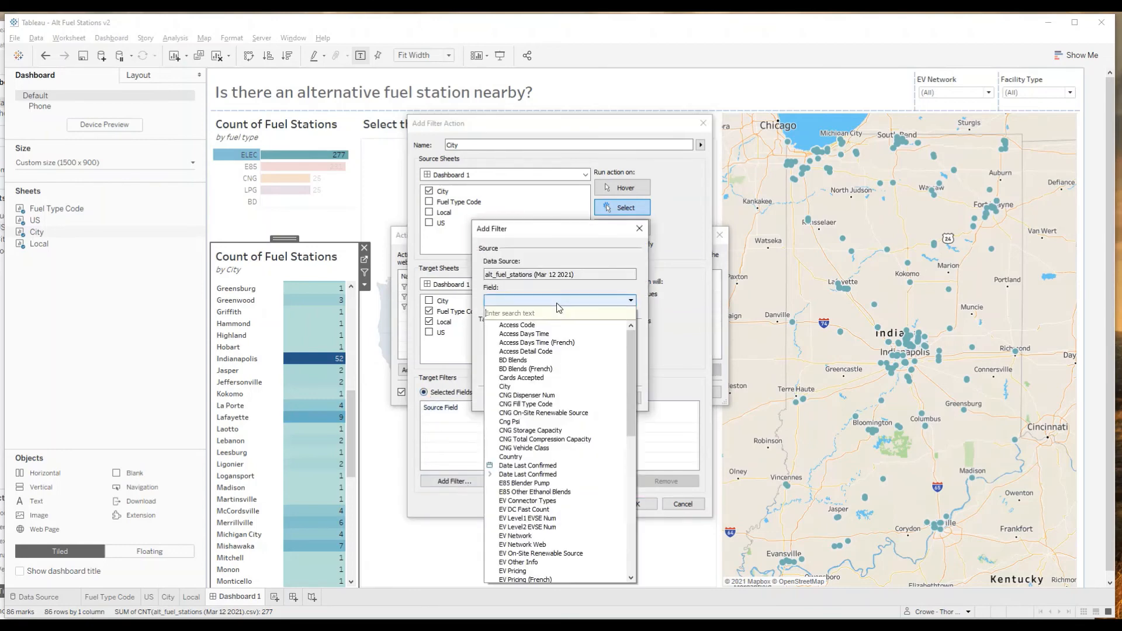
left_click(556, 387)
left_click(575, 402)
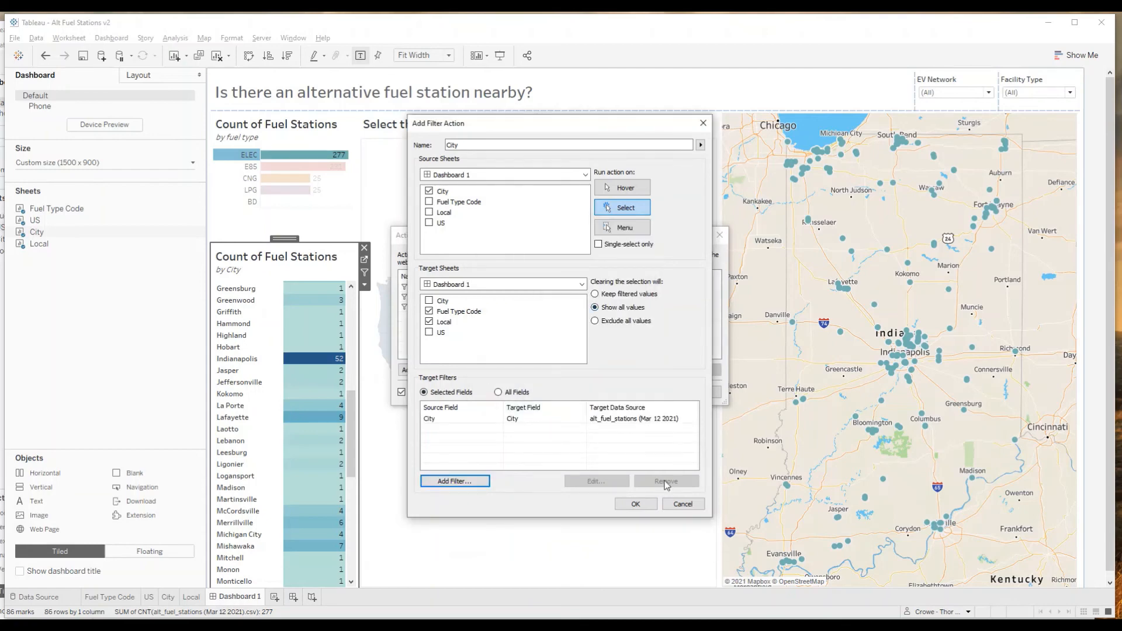
left_click(635, 503)
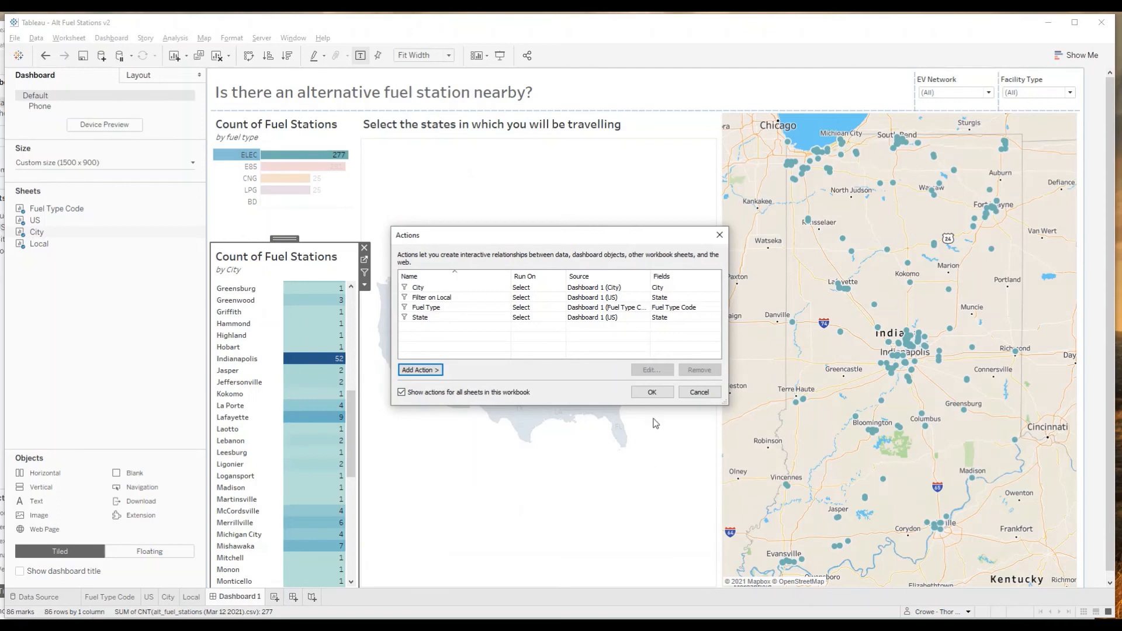
left_click(653, 392)
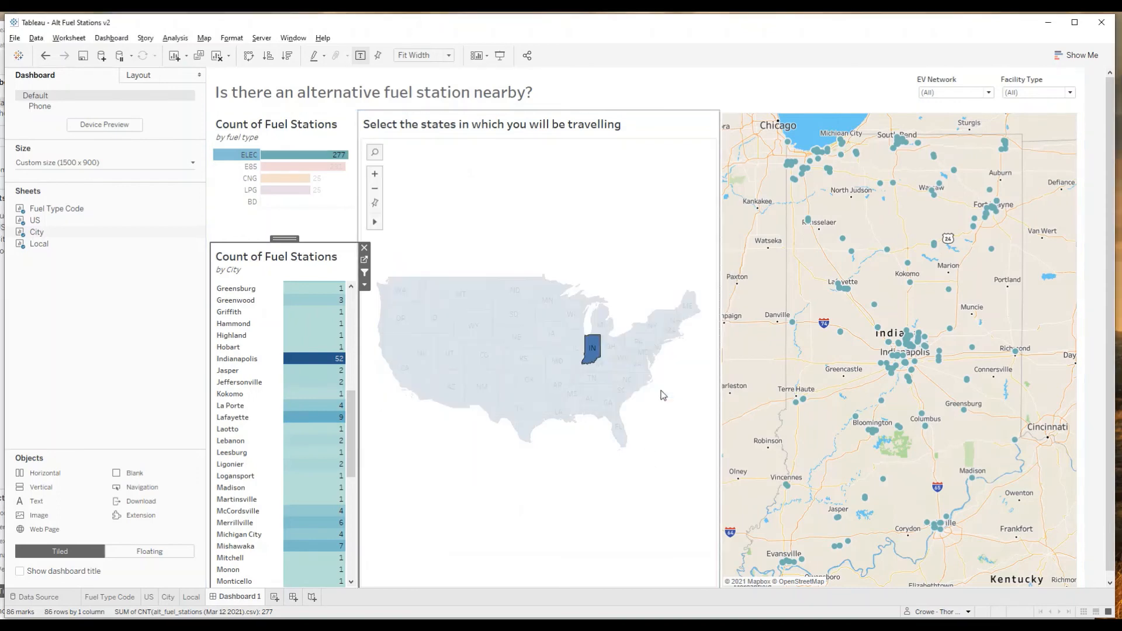
Step: Test the City action by selecting Indianapolis in the city list and inspecting station details on the local map
left_click(246, 361)
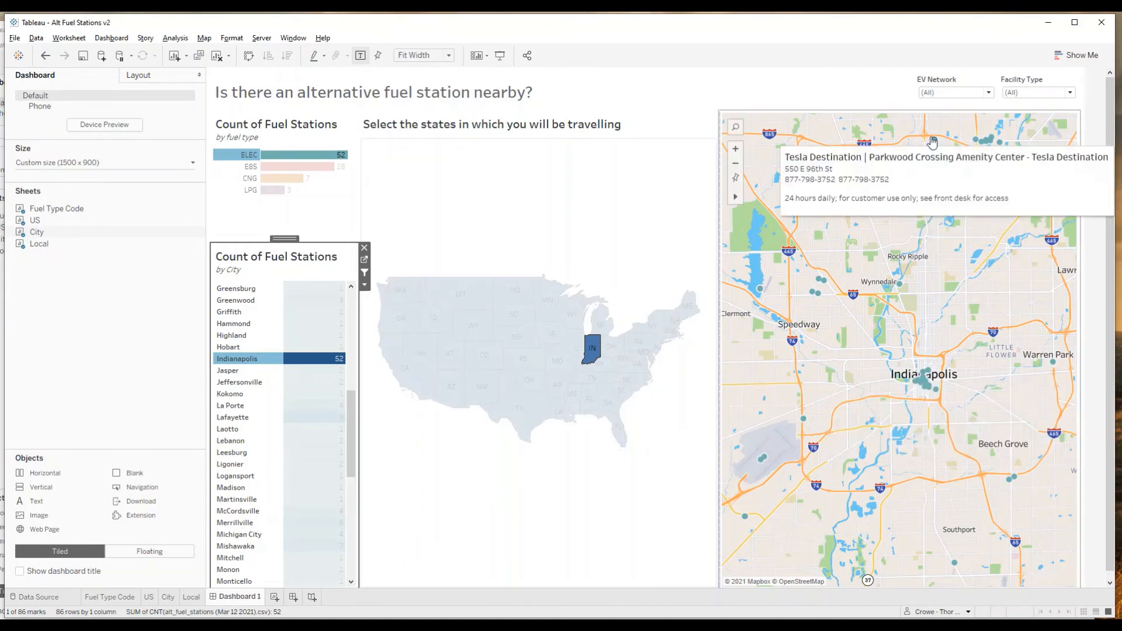
mouse_move(992, 142)
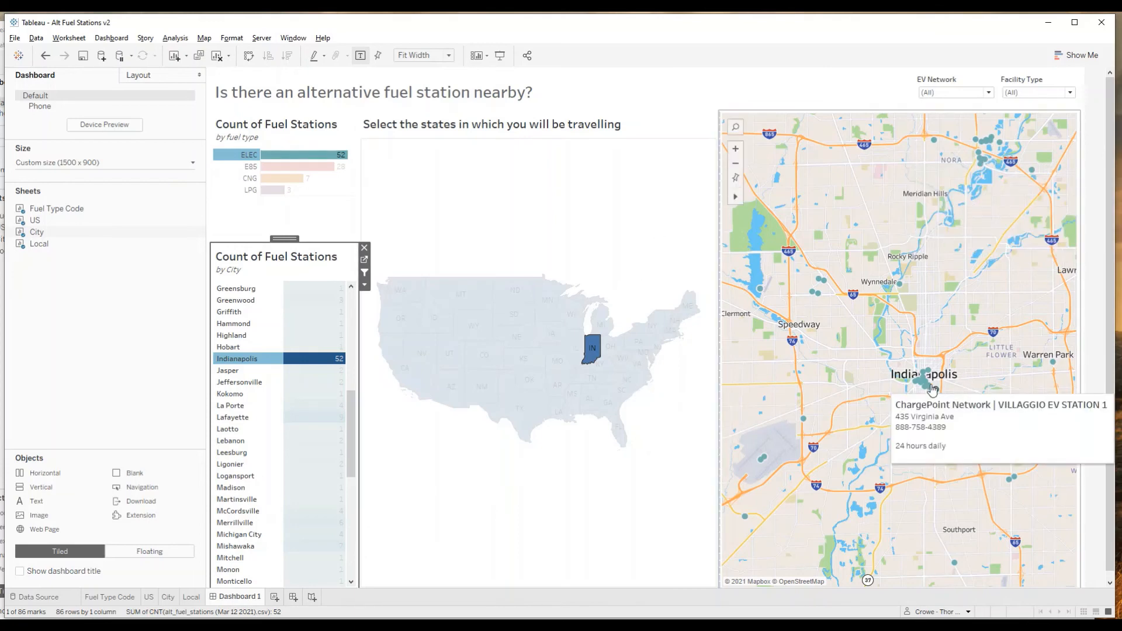
mouse_move(938, 391)
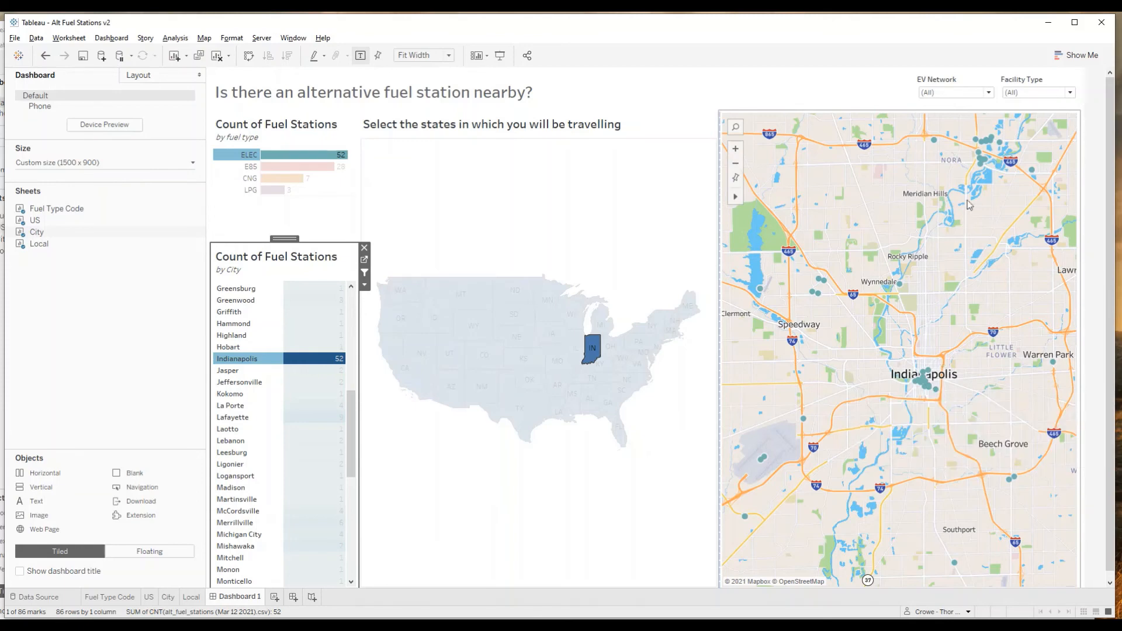
mouse_move(988, 175)
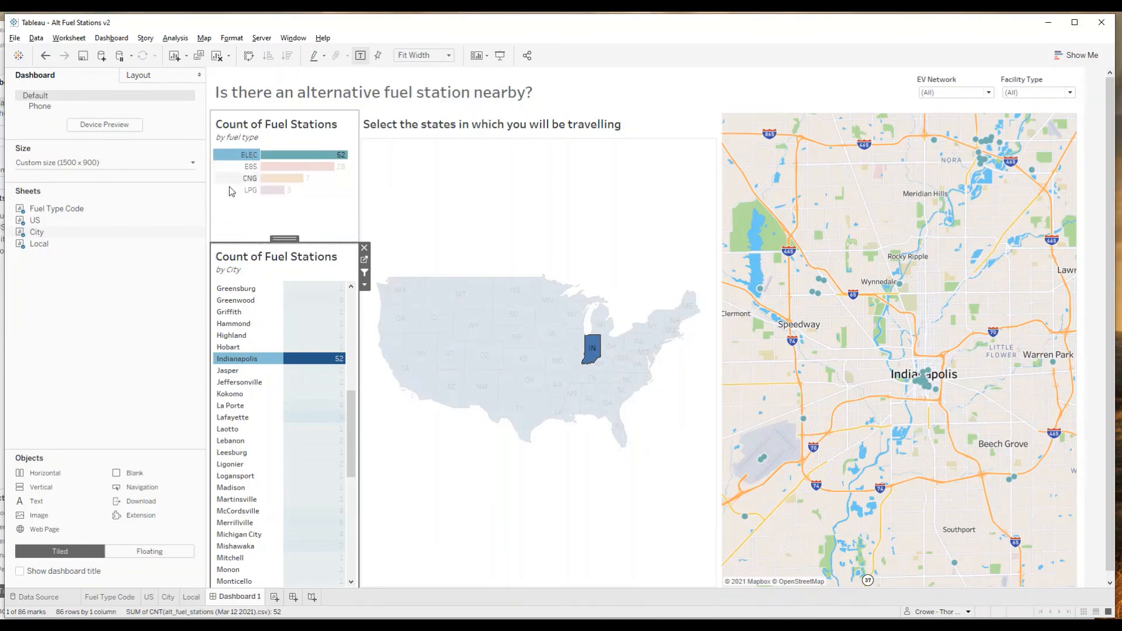
Step: Clear the ELEC fuel type selection, check the Fuel Type Code sheet, and return to Dashboard 1
left_click(233, 223)
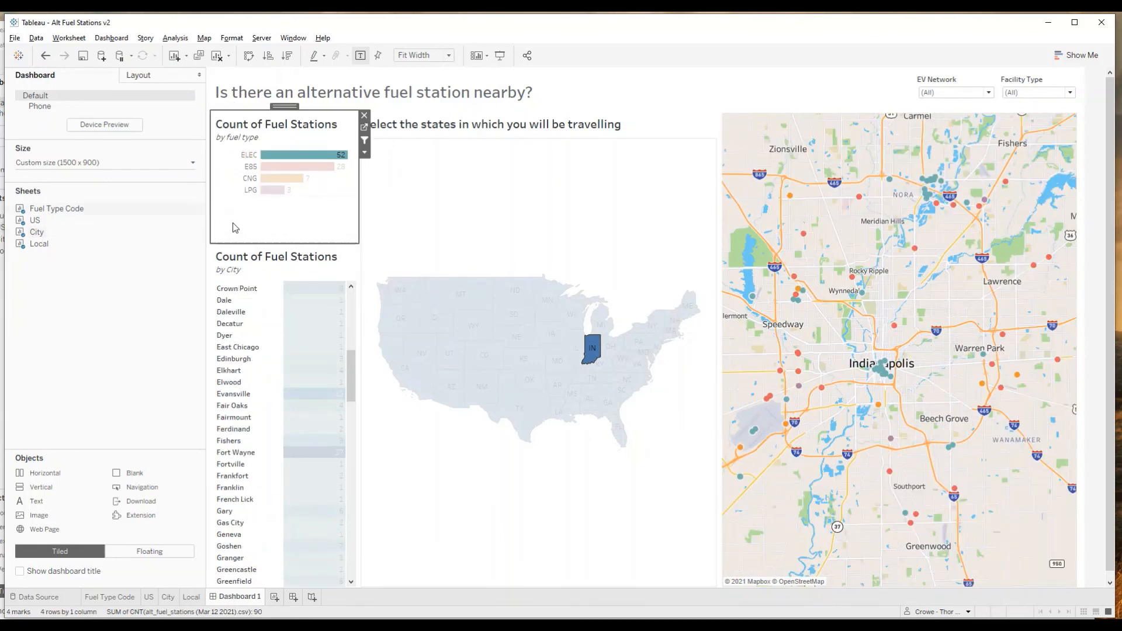
left_click(363, 128)
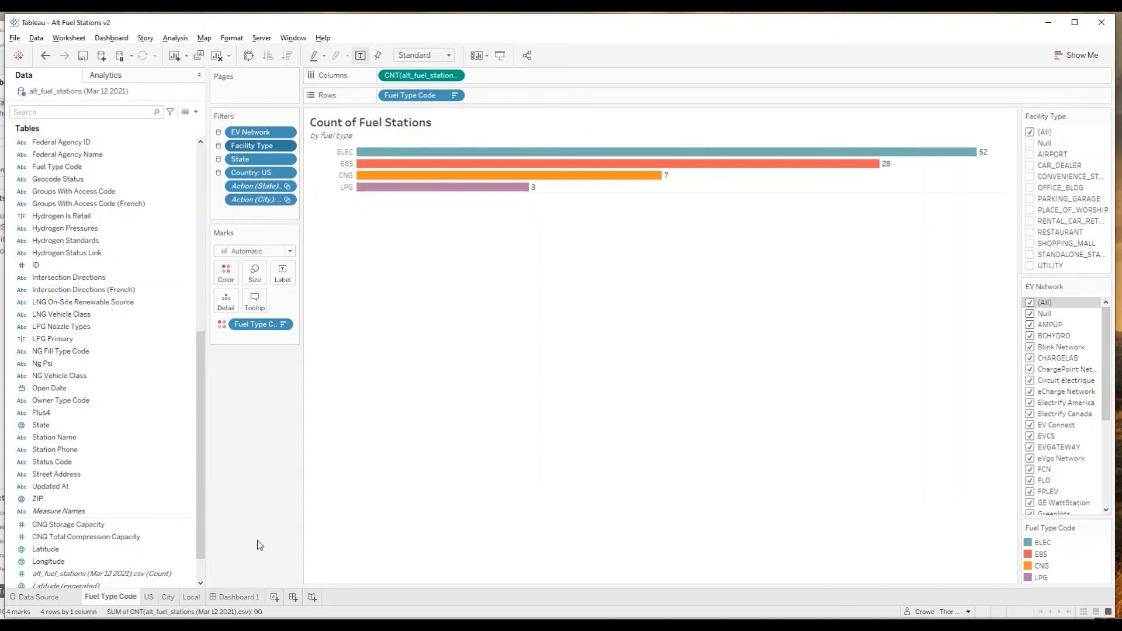
left_click(233, 598)
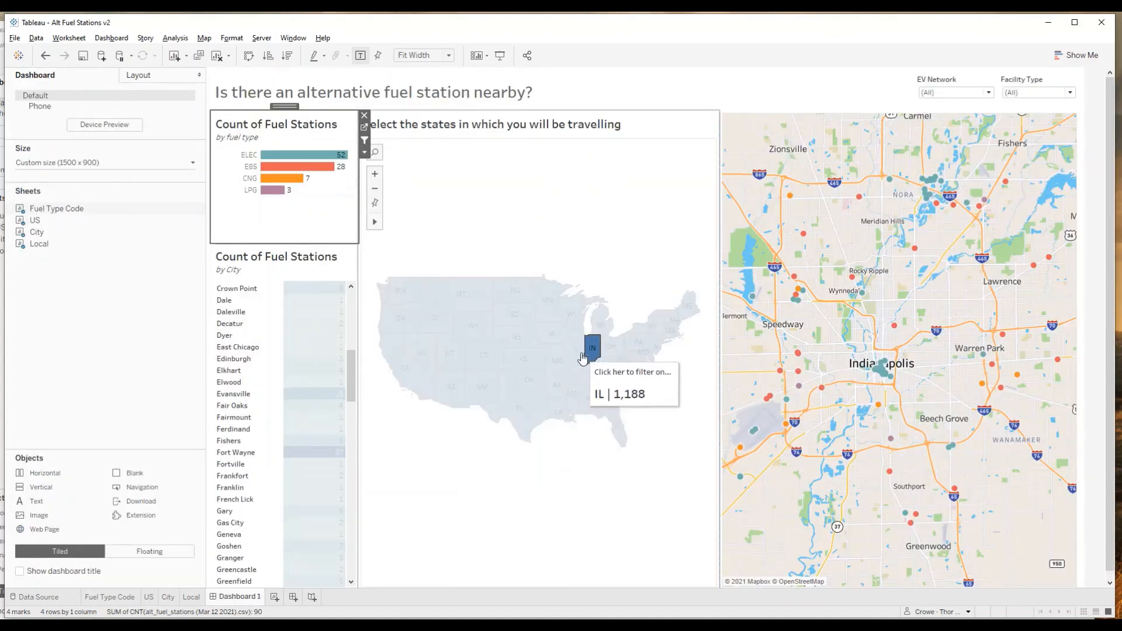
Step: Clear the Indiana selection on the US map and reset the city filter from the city list
left_click(593, 346)
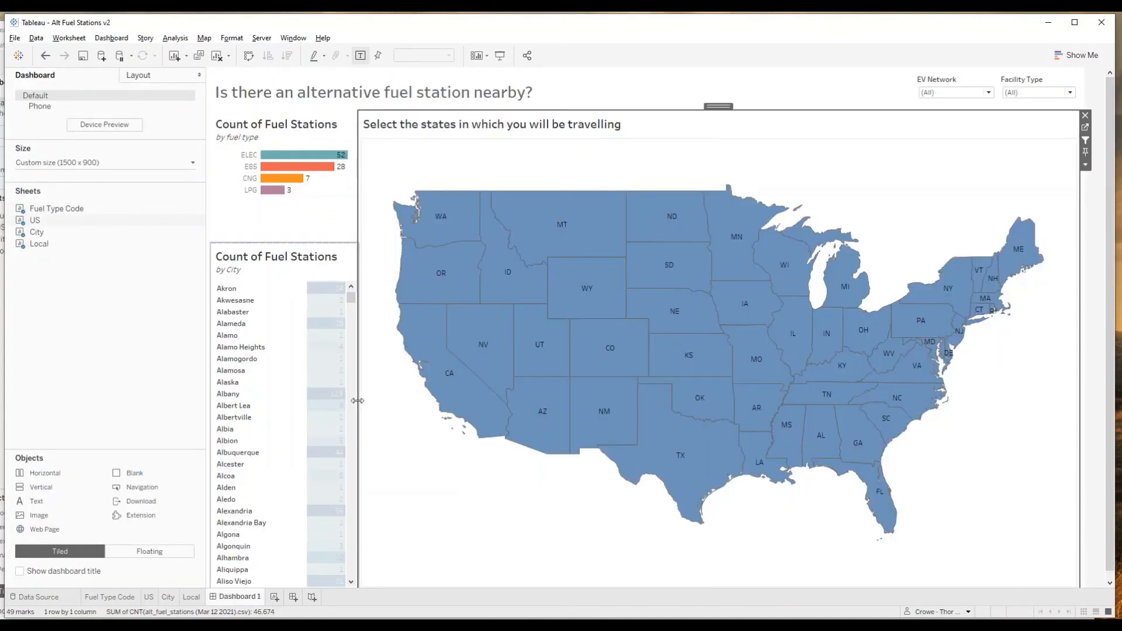
left_click(233, 293)
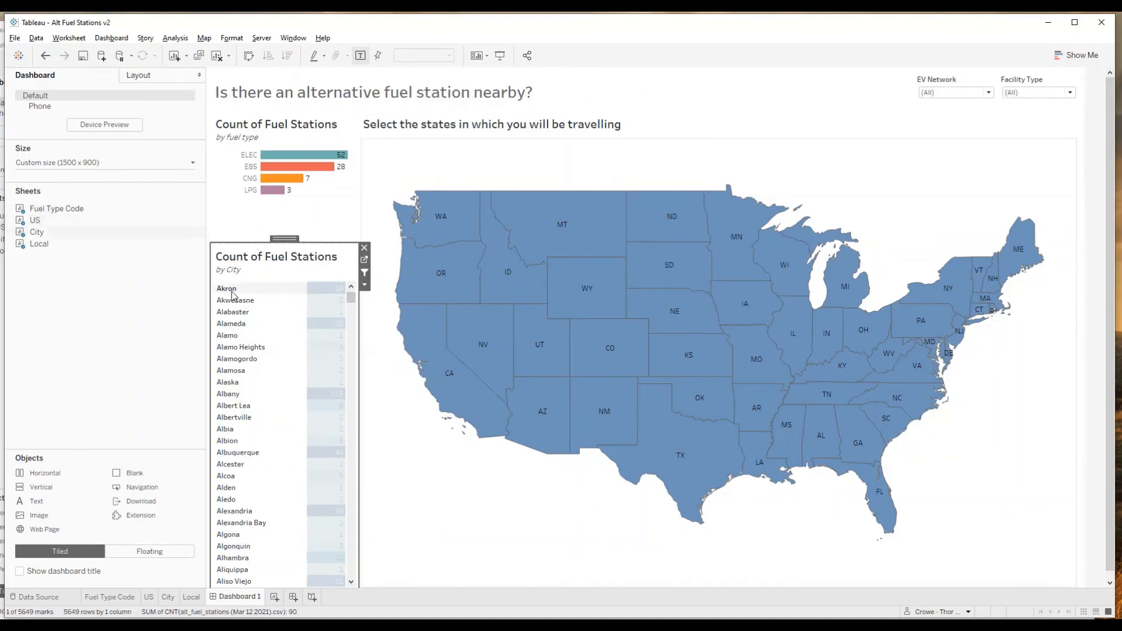
left_click(232, 294)
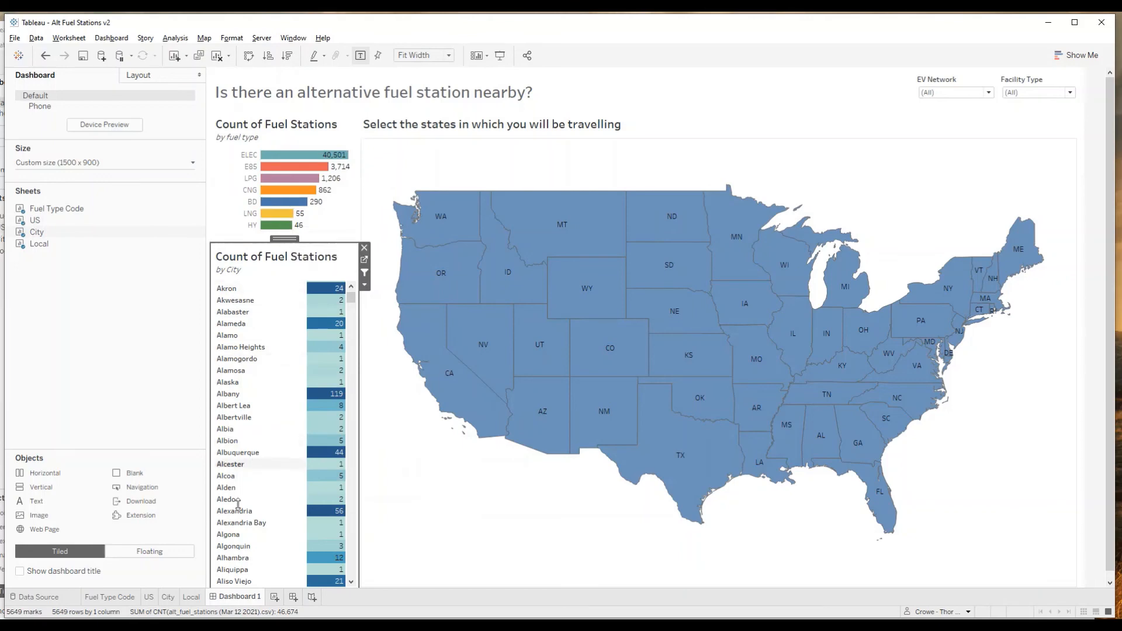
Step: Assign the Tableau 20 palette to the fuel type colors on the Fuel Type Code sheet
left_click(121, 597)
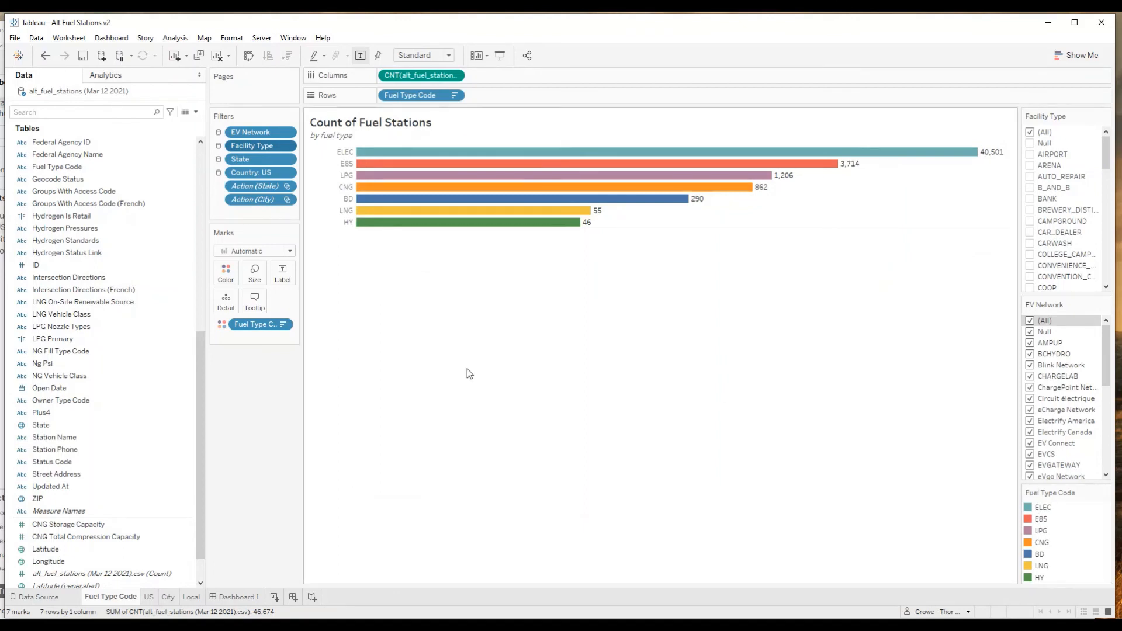
left_click(235, 270)
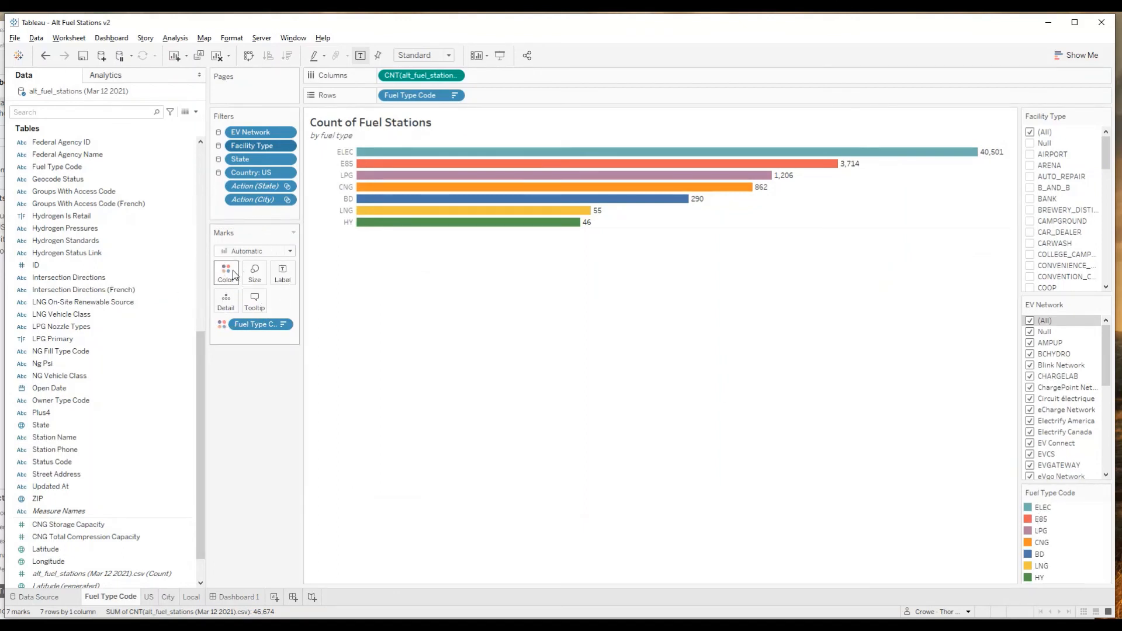
left_click(252, 313)
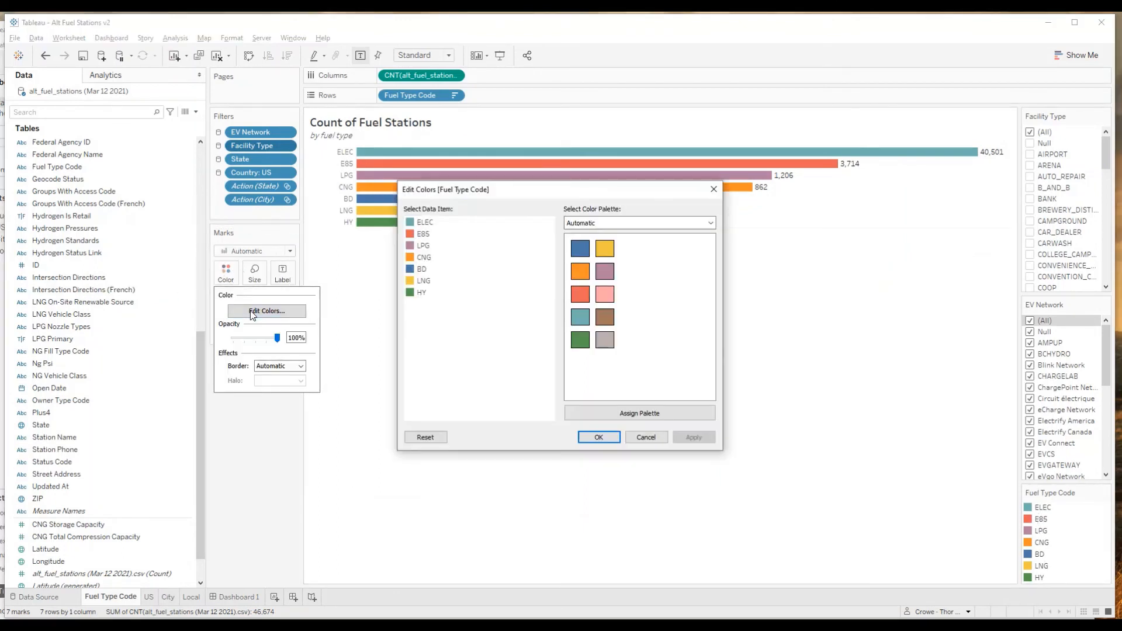
left_click(598, 224)
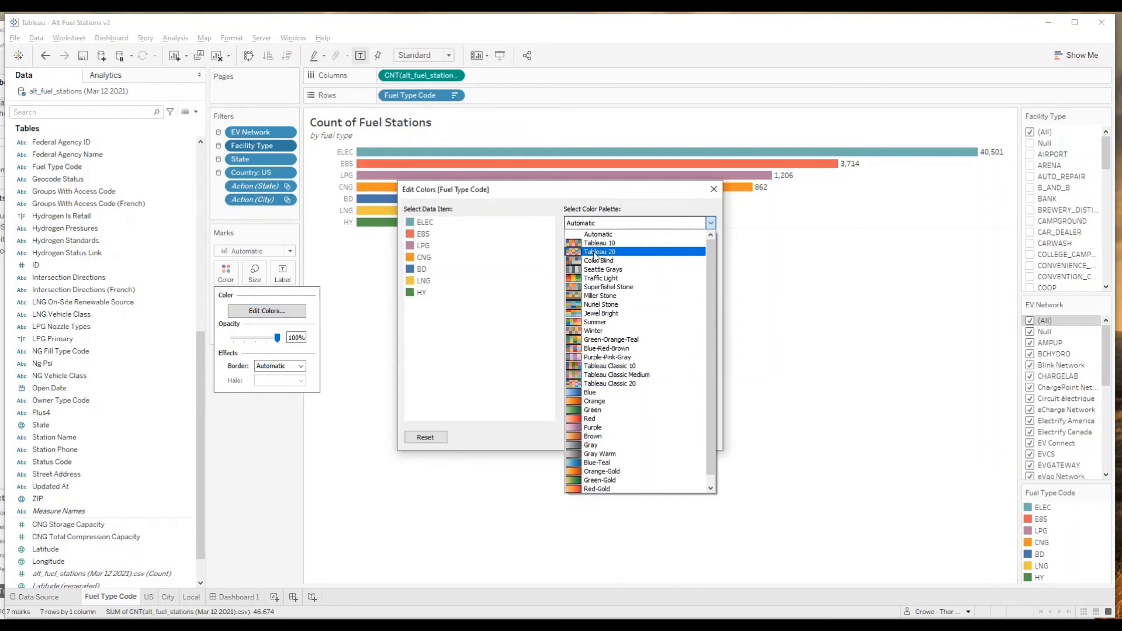
left_click(595, 252)
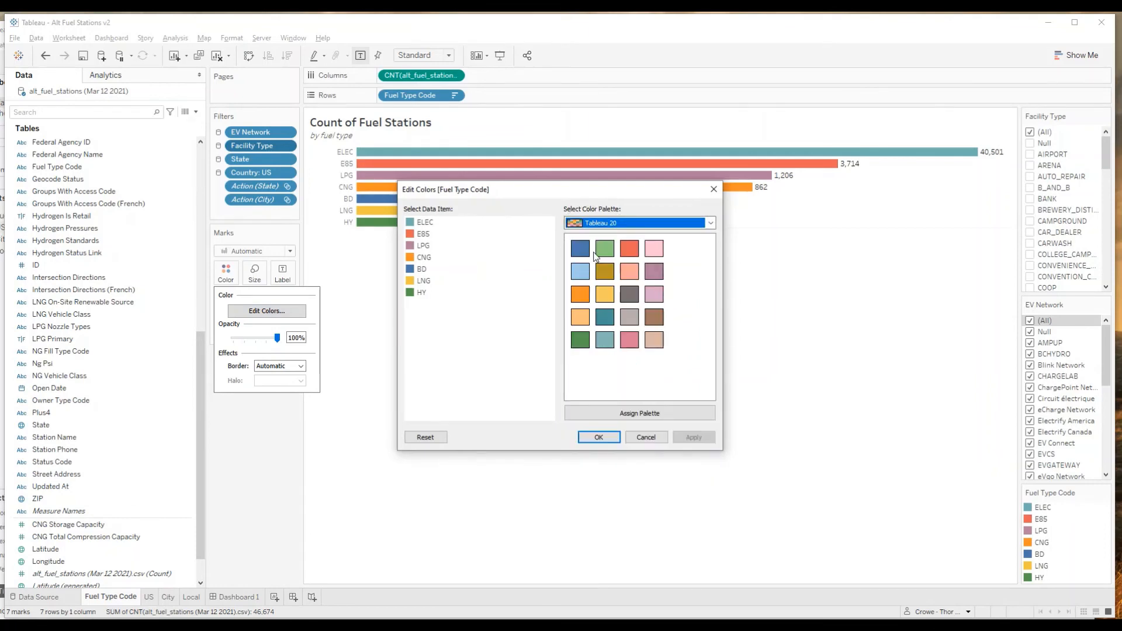
left_click(637, 415)
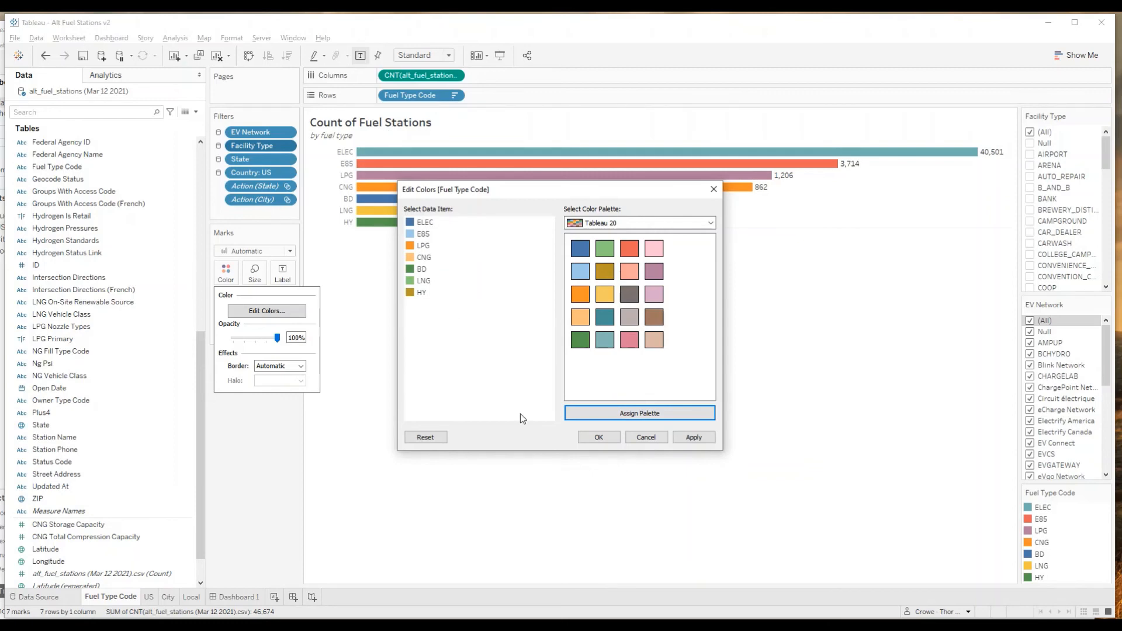
Step: Recolor BD brown and LNG red in the fuel type palette, and apply the new colors
left_click(420, 270)
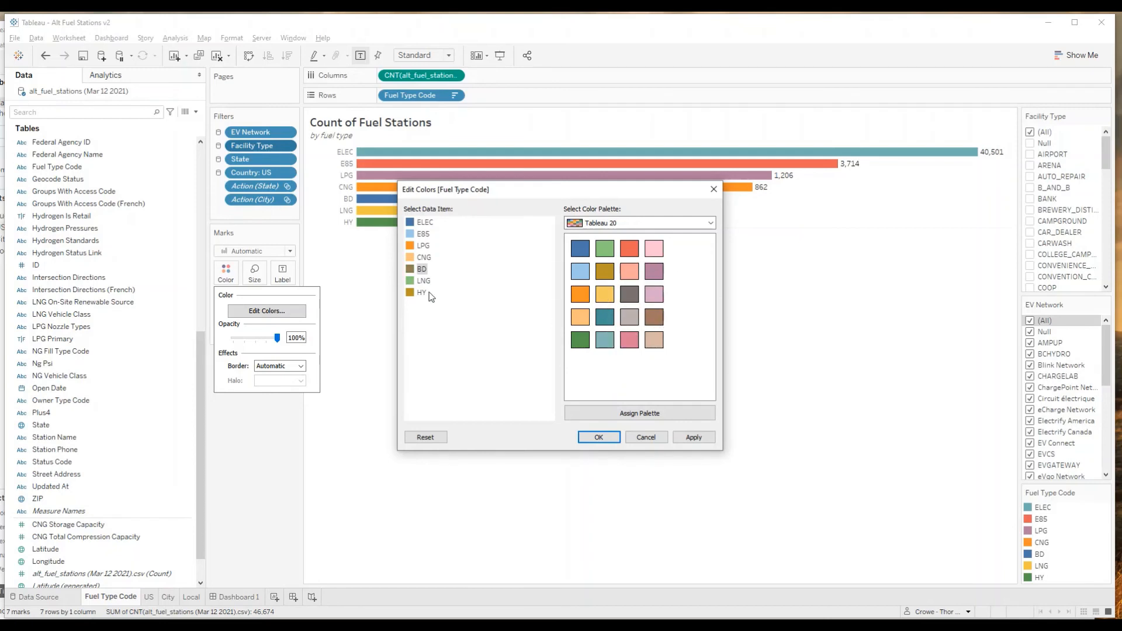
left_click(410, 283)
left_click(628, 251)
left_click(599, 438)
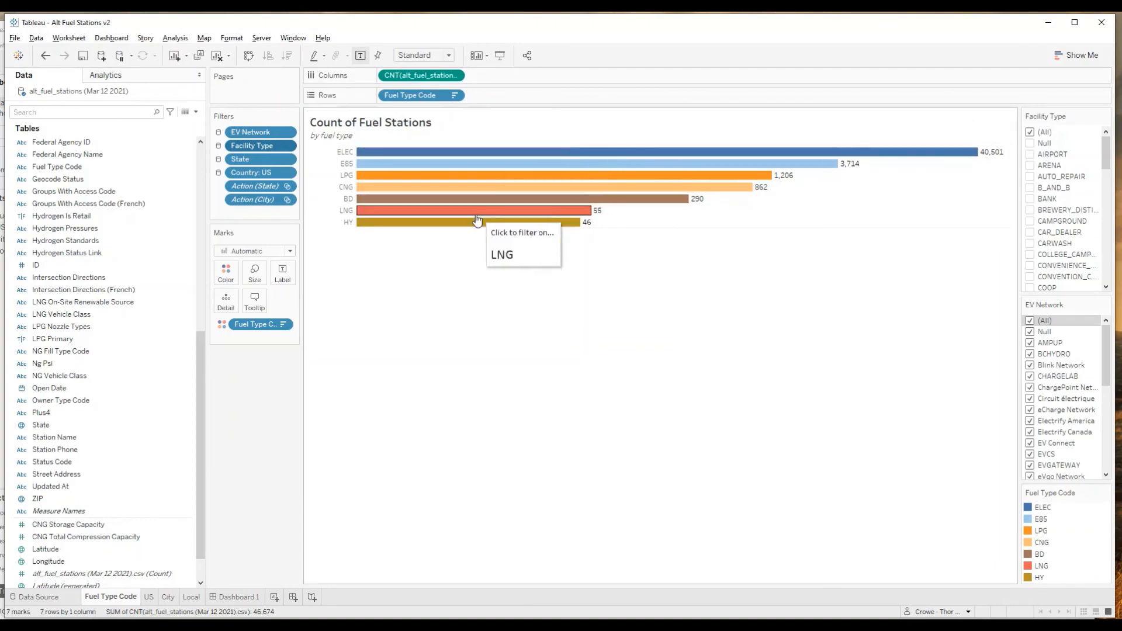
Step: Return to Dashboard 1 and test the filter actions by selecting ELEC, Illinois and Chicago
left_click(240, 594)
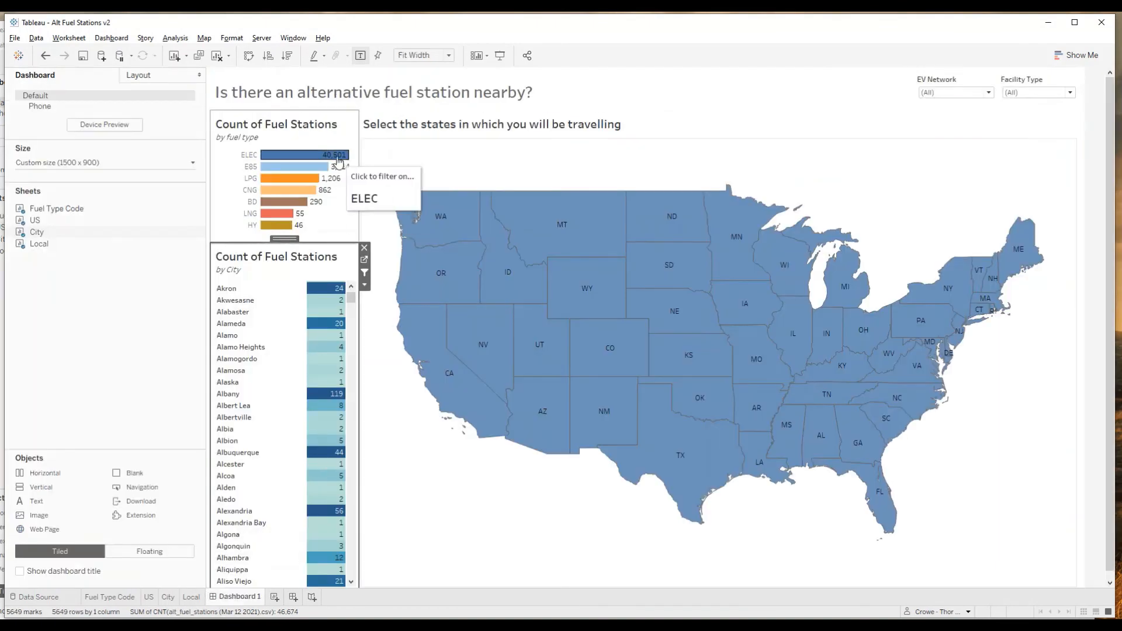
left_click(415, 526)
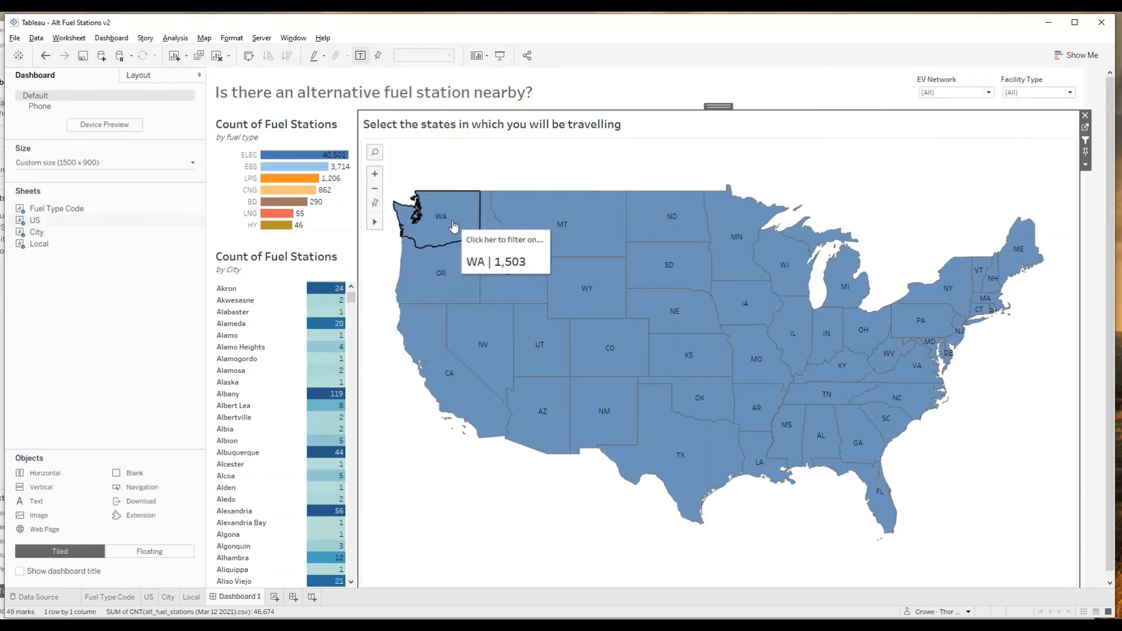
left_click(245, 155)
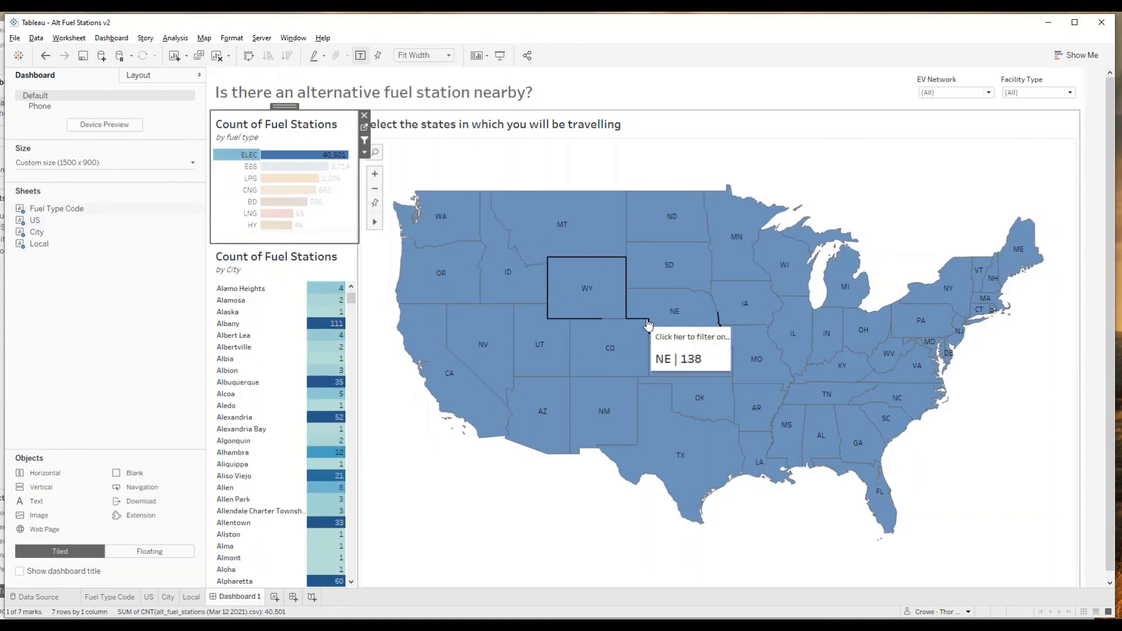
left_click(793, 323)
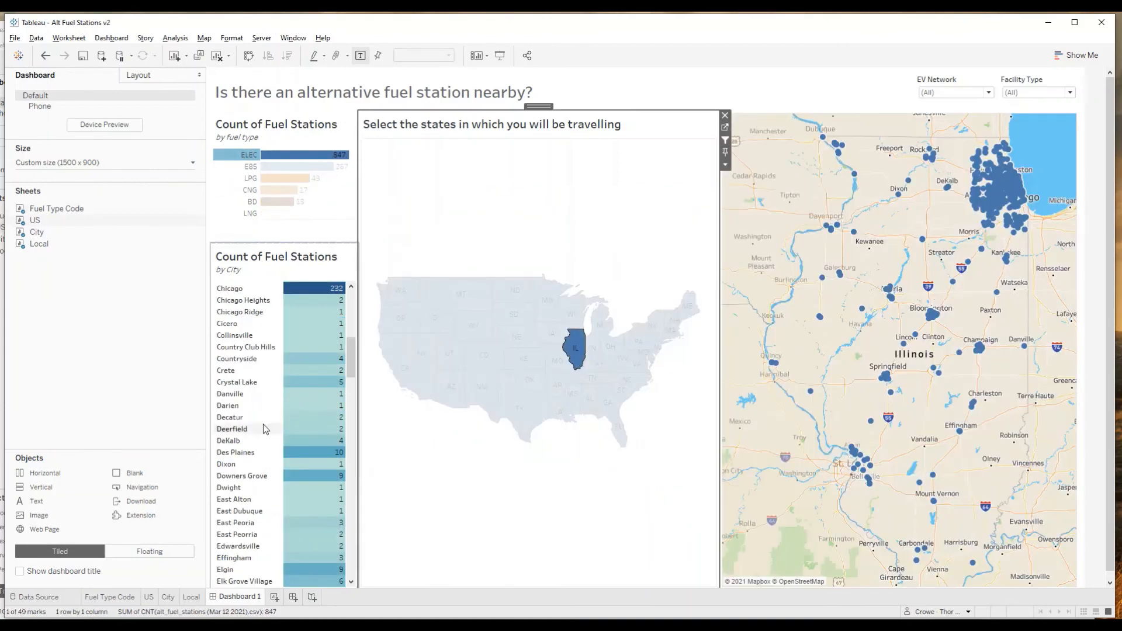
left_click(243, 289)
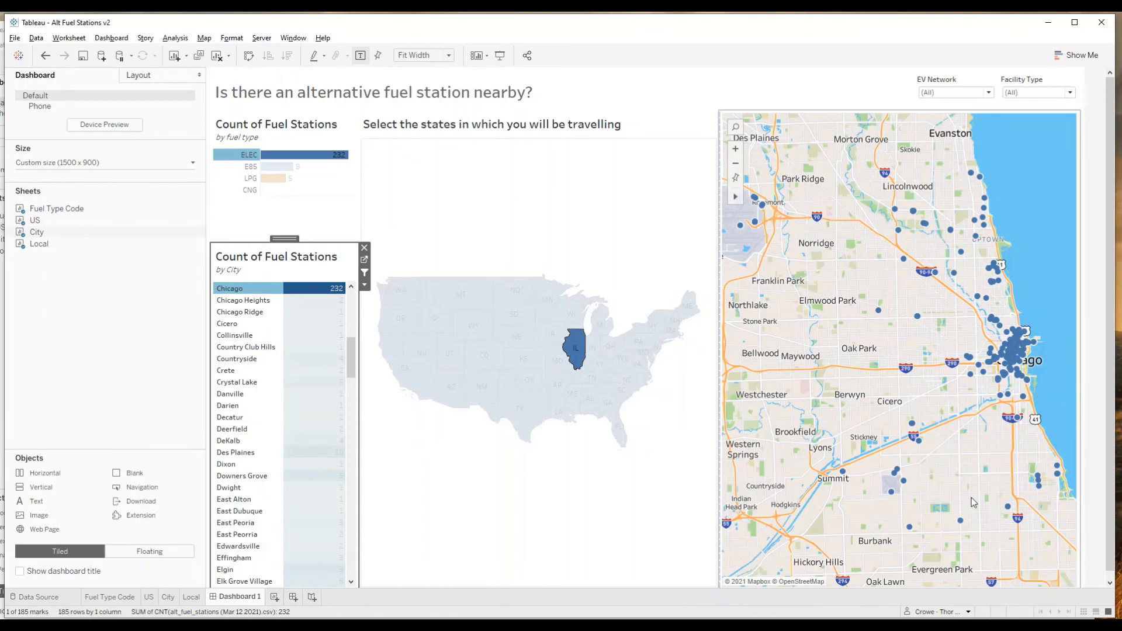
Step: Inspect the station details near N Pulaski Rd on the Chicago map, and reset the map view
scroll(925, 338, "up", 1)
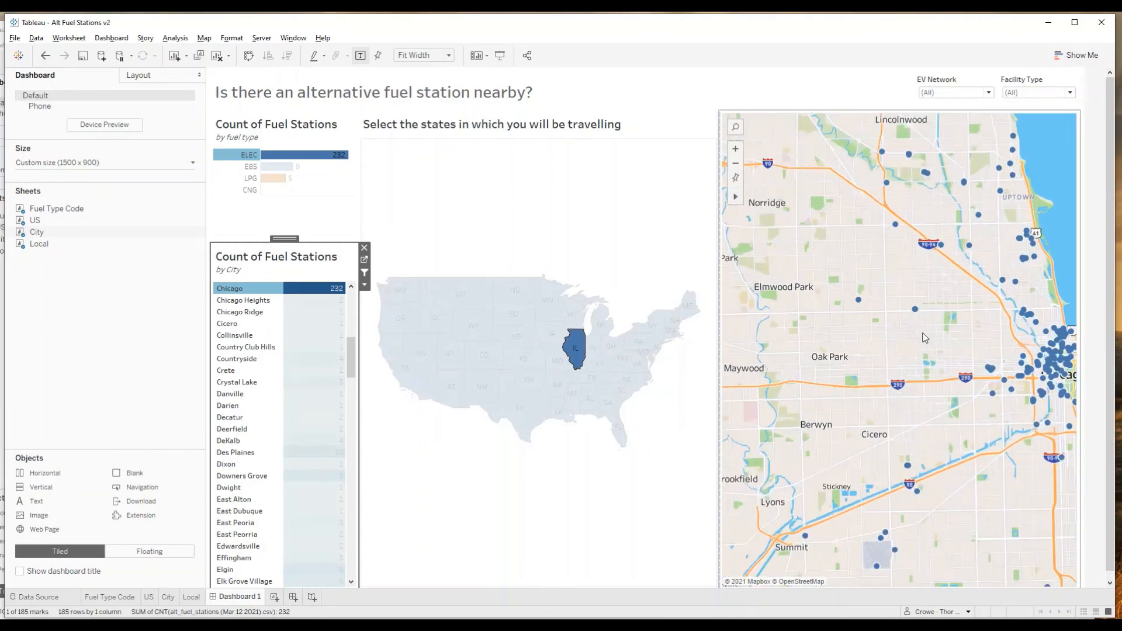
scroll(926, 338, "up", 2)
mouse_move(913, 292)
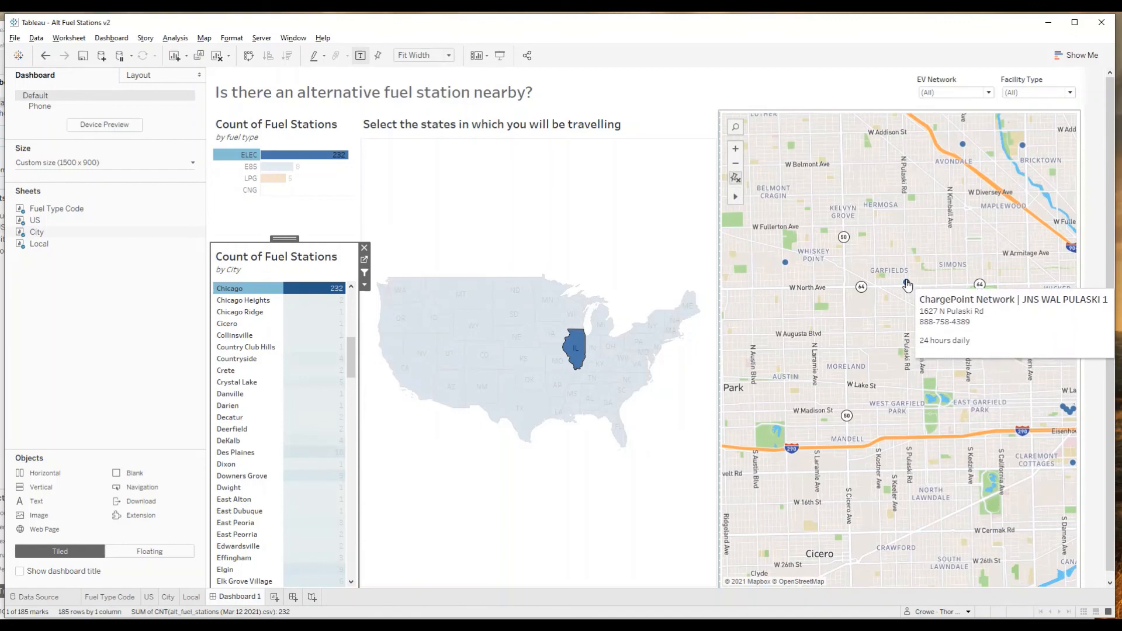
scroll(908, 292, "up", 2)
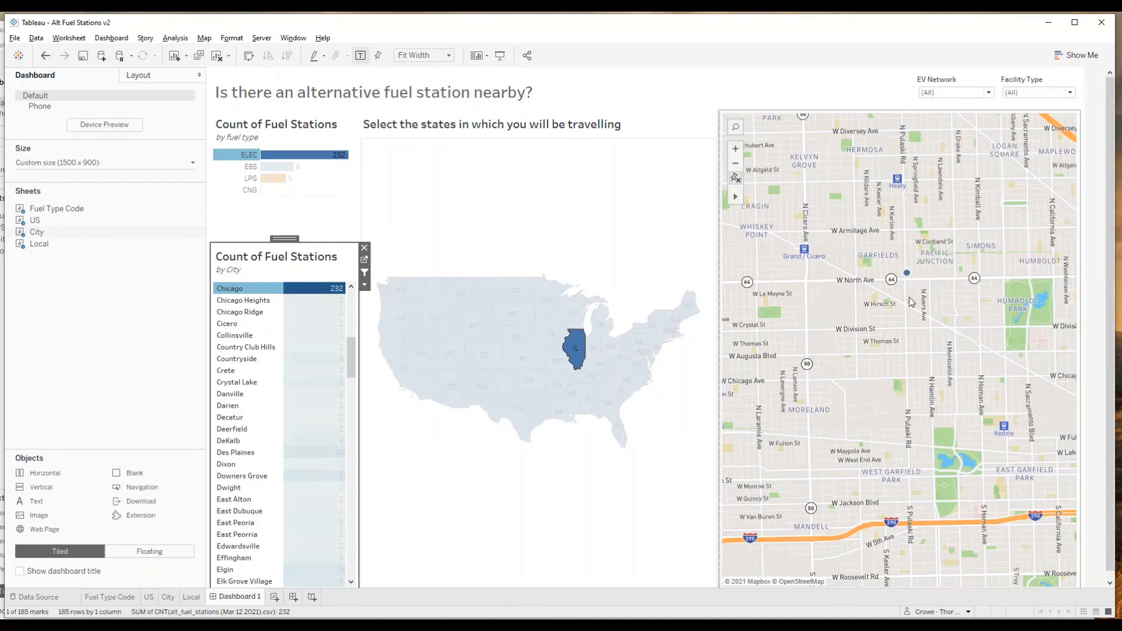
left_click(736, 179)
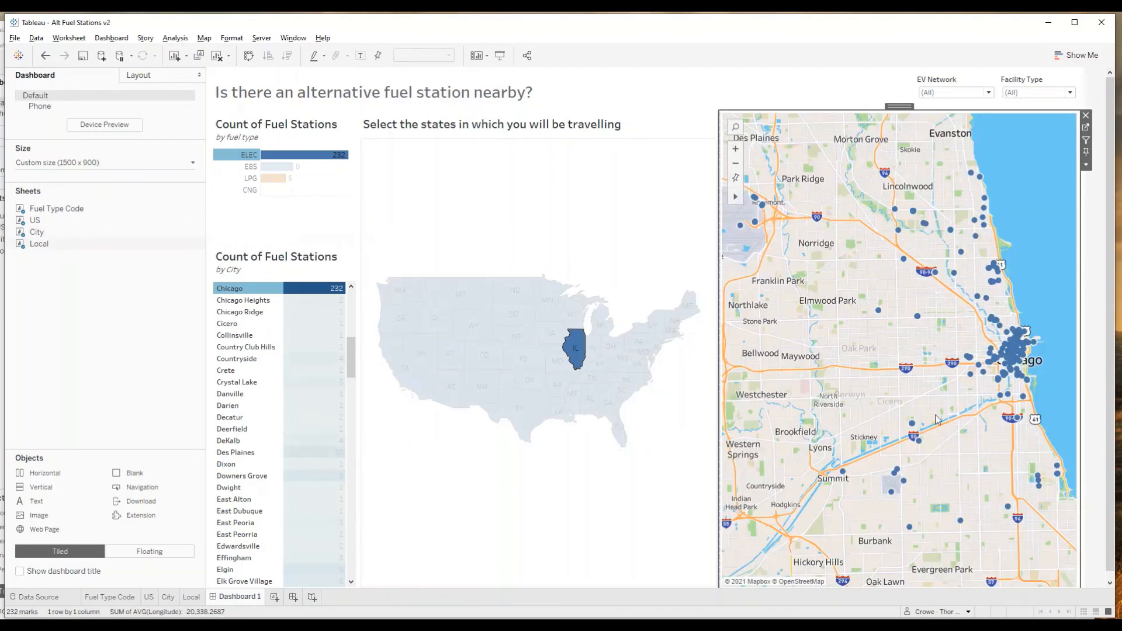
Step: Clear the Illinois and ELEC selections, and reset the city filter by selecting and deselecting Akron
left_click(579, 363)
key("ctrl+z")
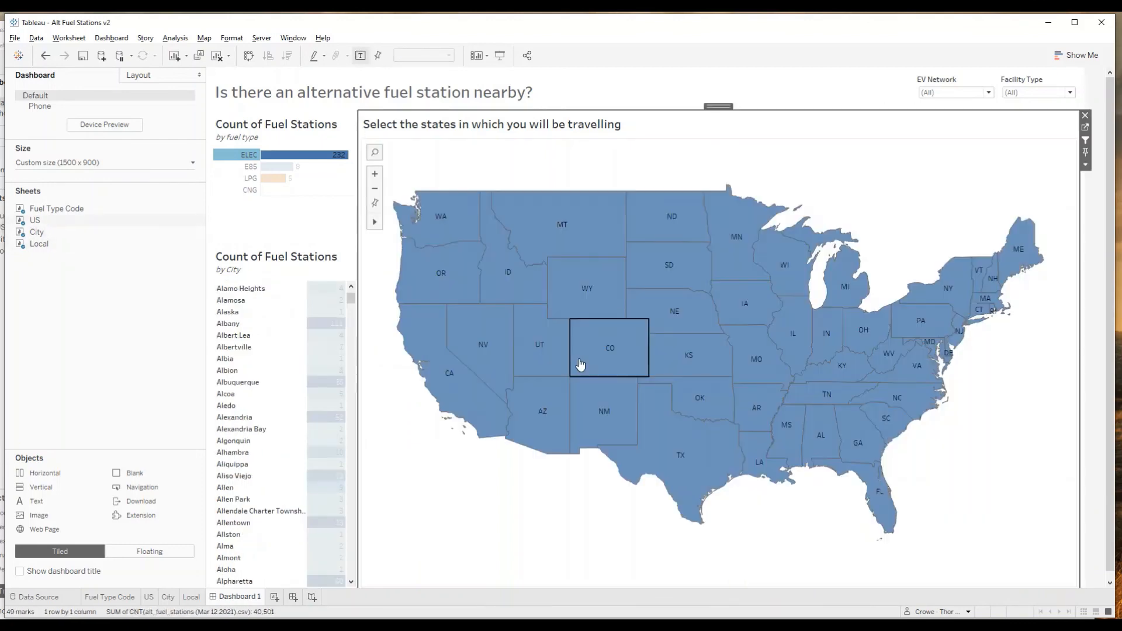
left_click(250, 186)
left_click(245, 159)
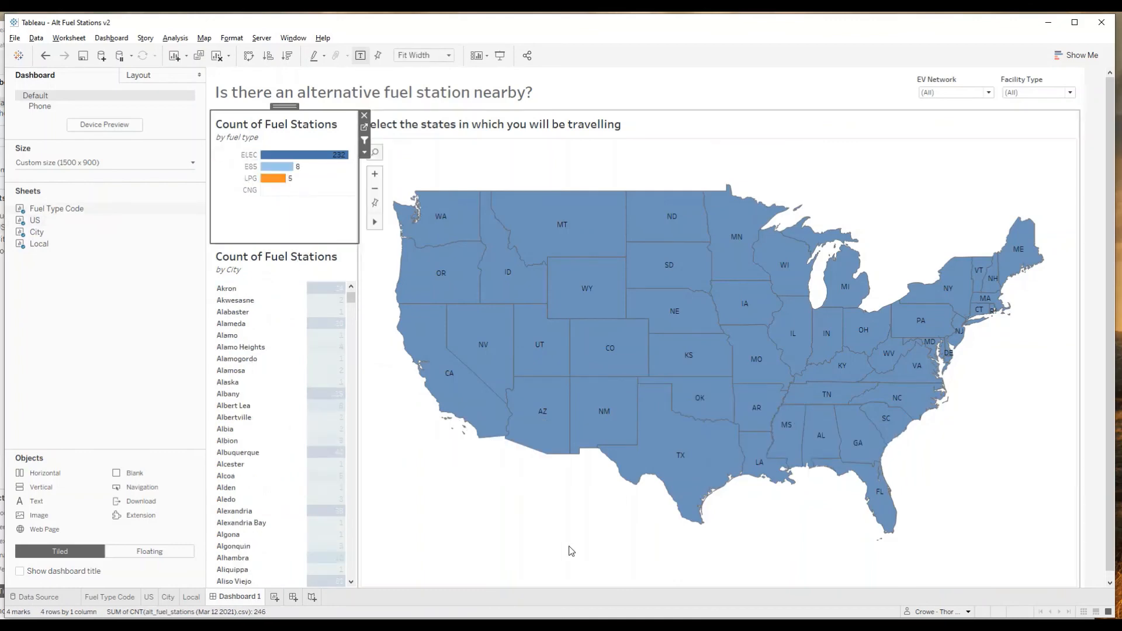
left_click(240, 289)
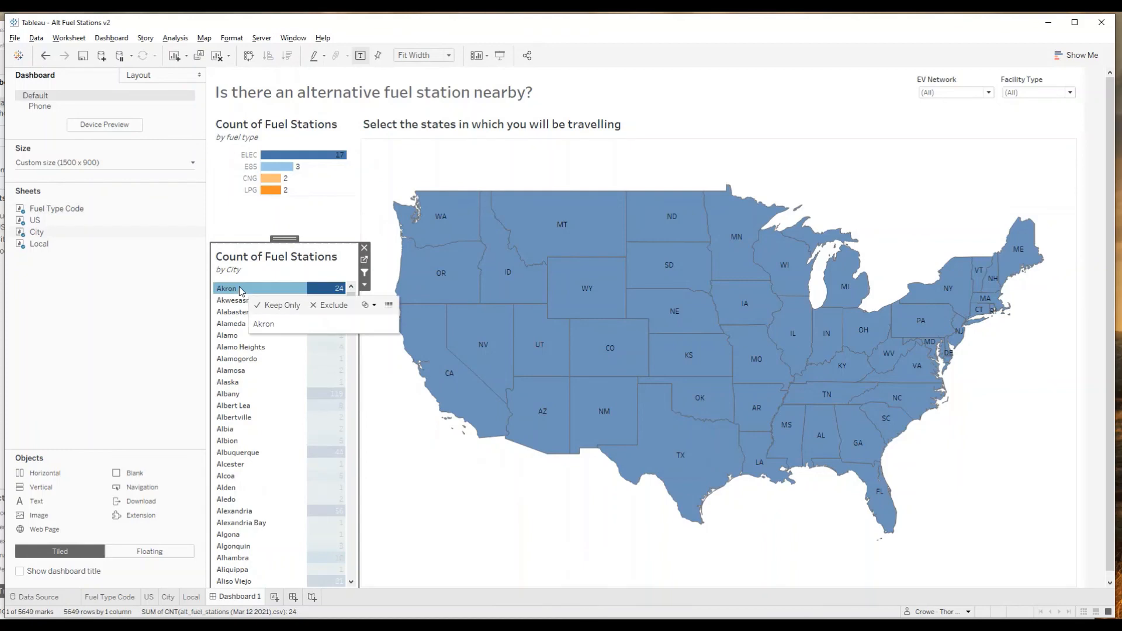
left_click(240, 289)
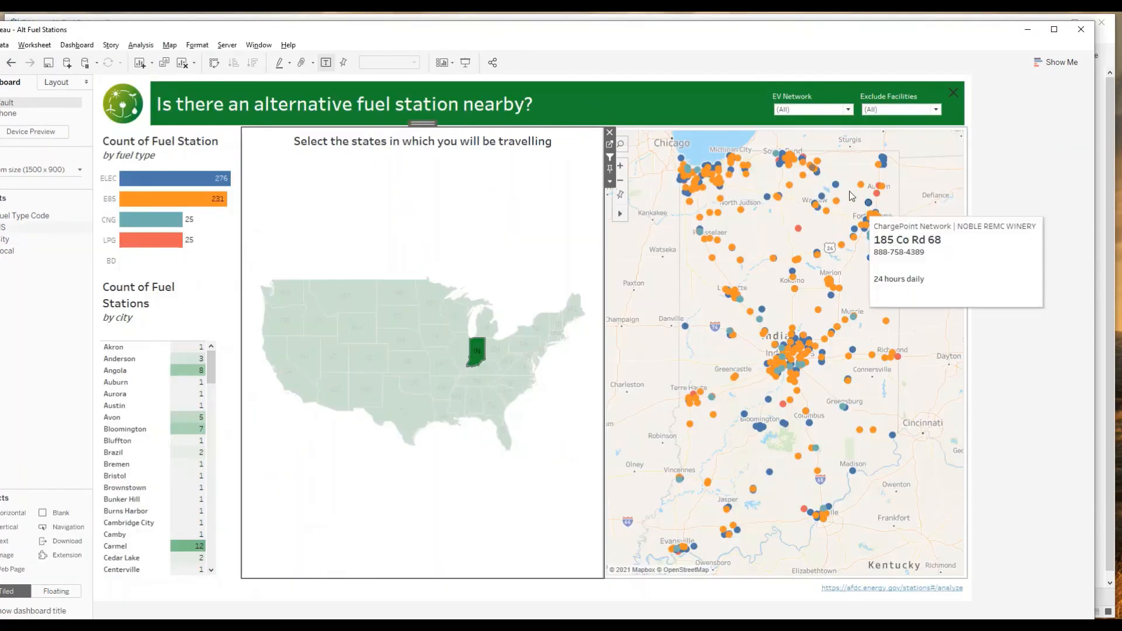
Step: Check the header logo in the finished Alt Fuel Stations dashboard, and search Google Images in the browser for "alternative fuels"
left_click(141, 115)
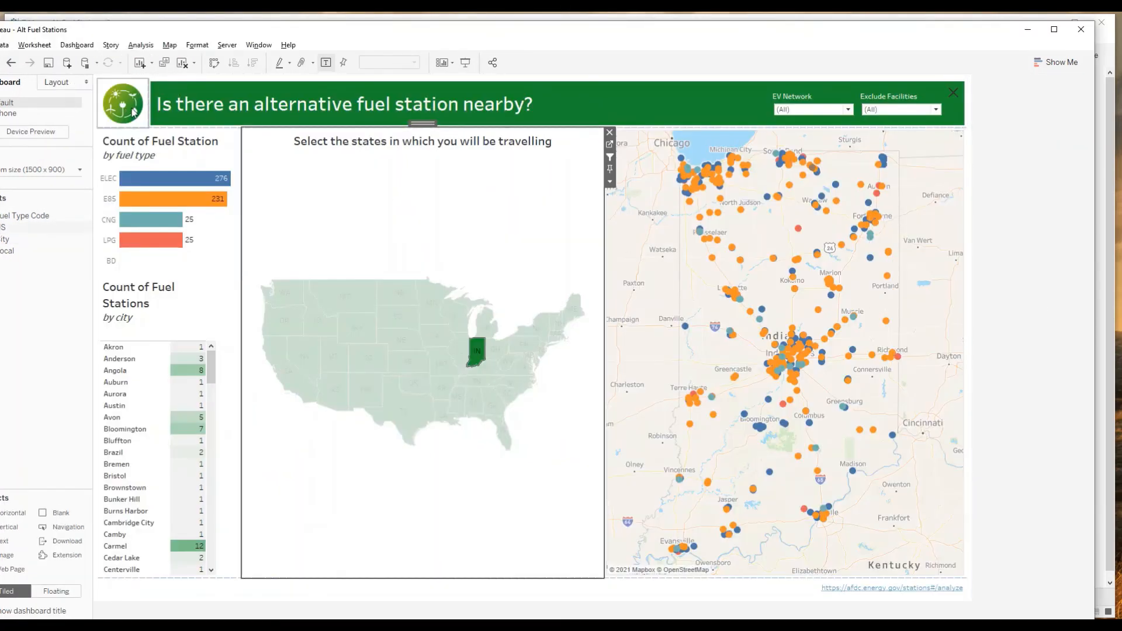
left_click(134, 113)
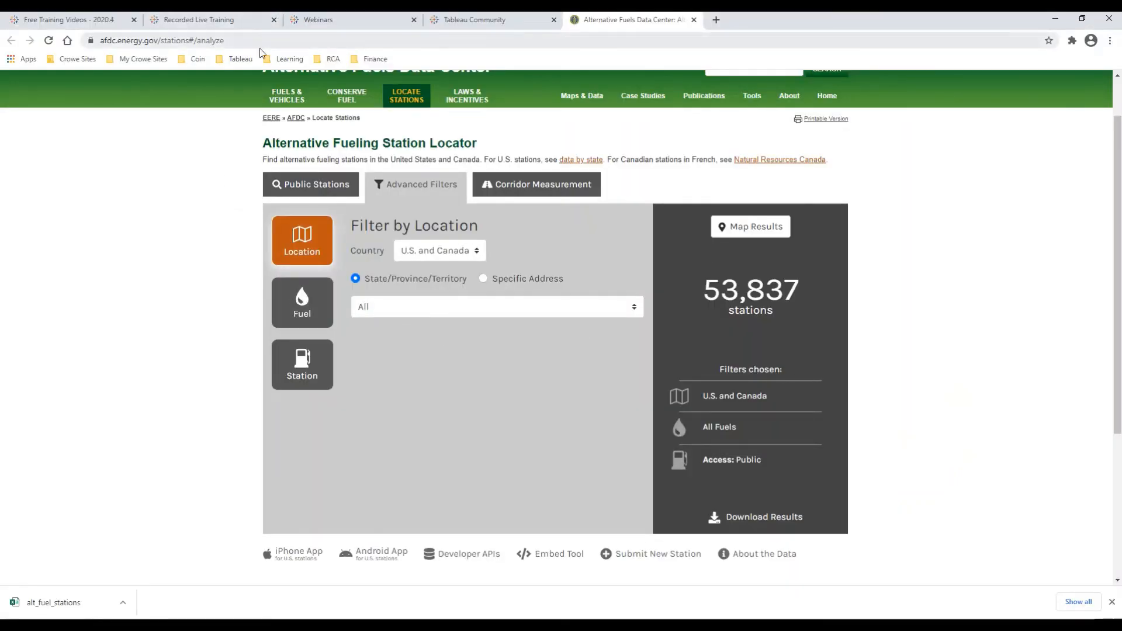
left_click(264, 36)
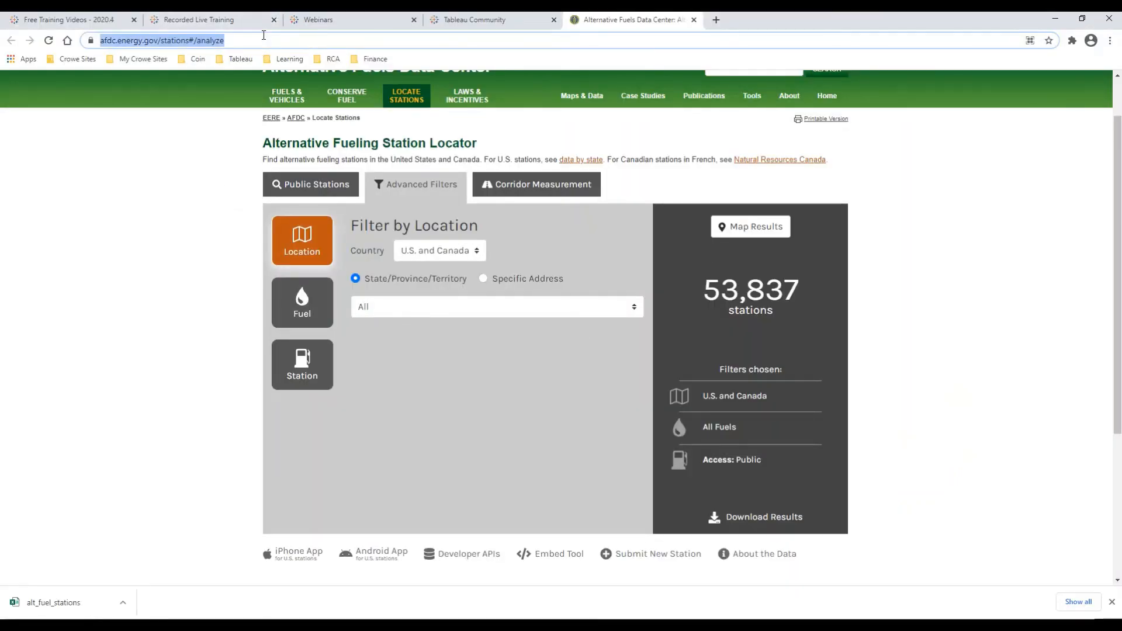
type("alternative ")
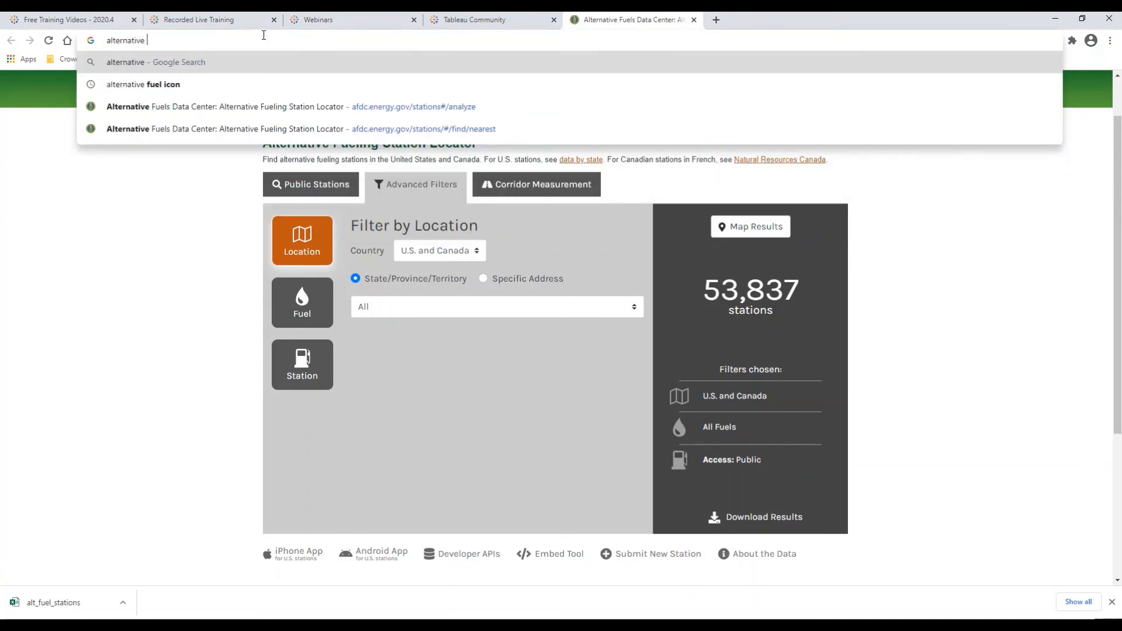
type("fuels")
key("Return")
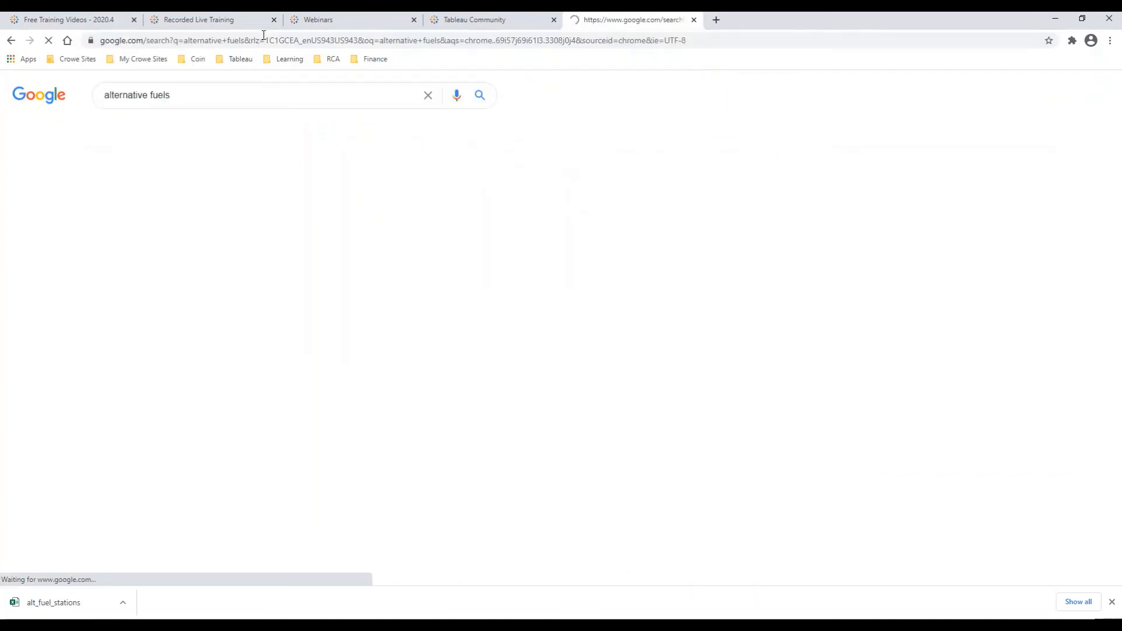
left_click(213, 134)
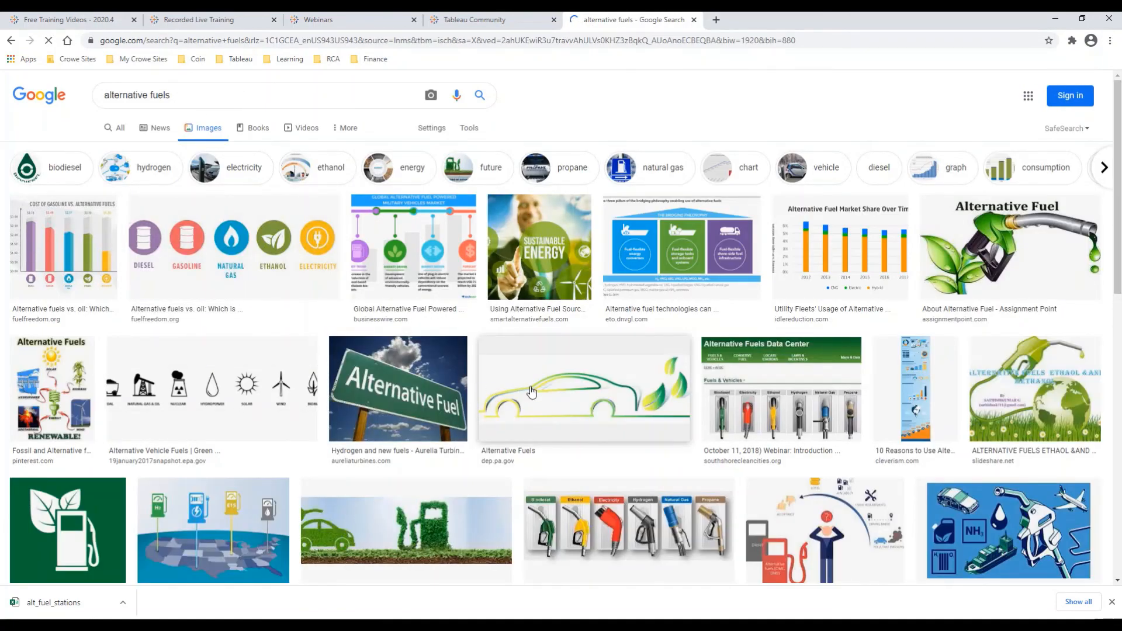
Step: Browse the image results for a logo and open the white fuel pump with leaves on a green background
scroll(532, 391, "down", 8)
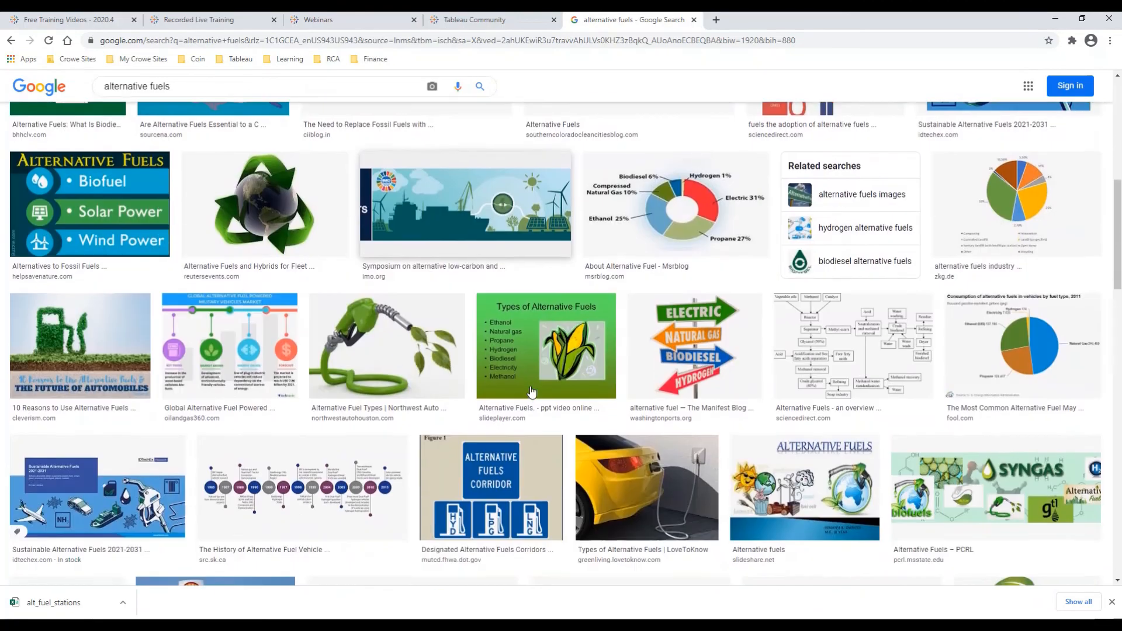
scroll(531, 392, "down", 8)
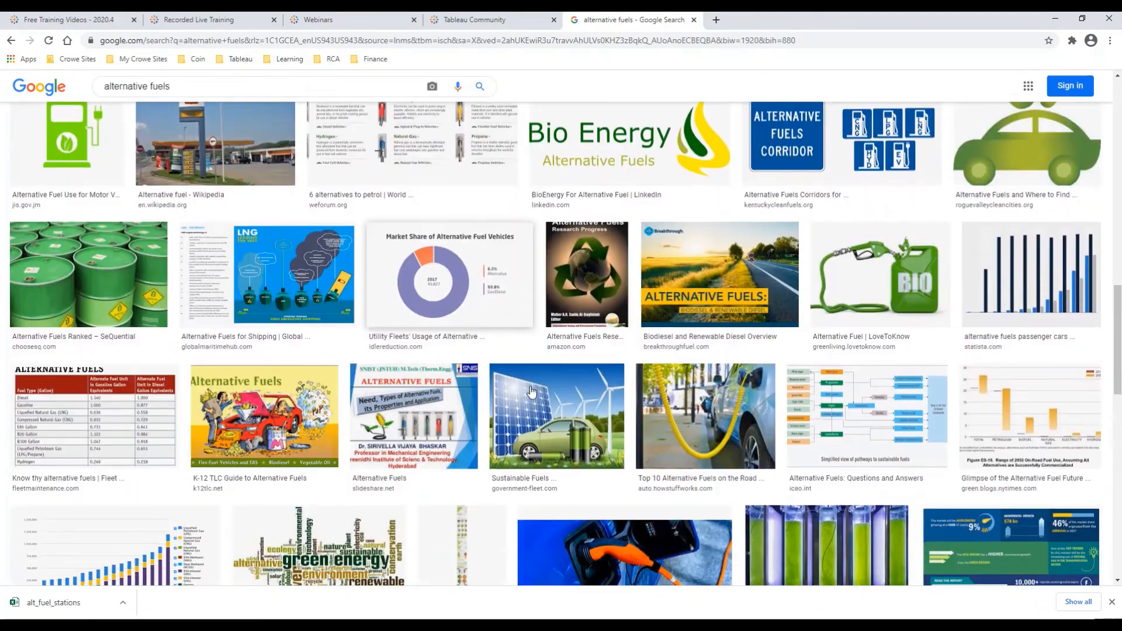
scroll(532, 392, "down", 8)
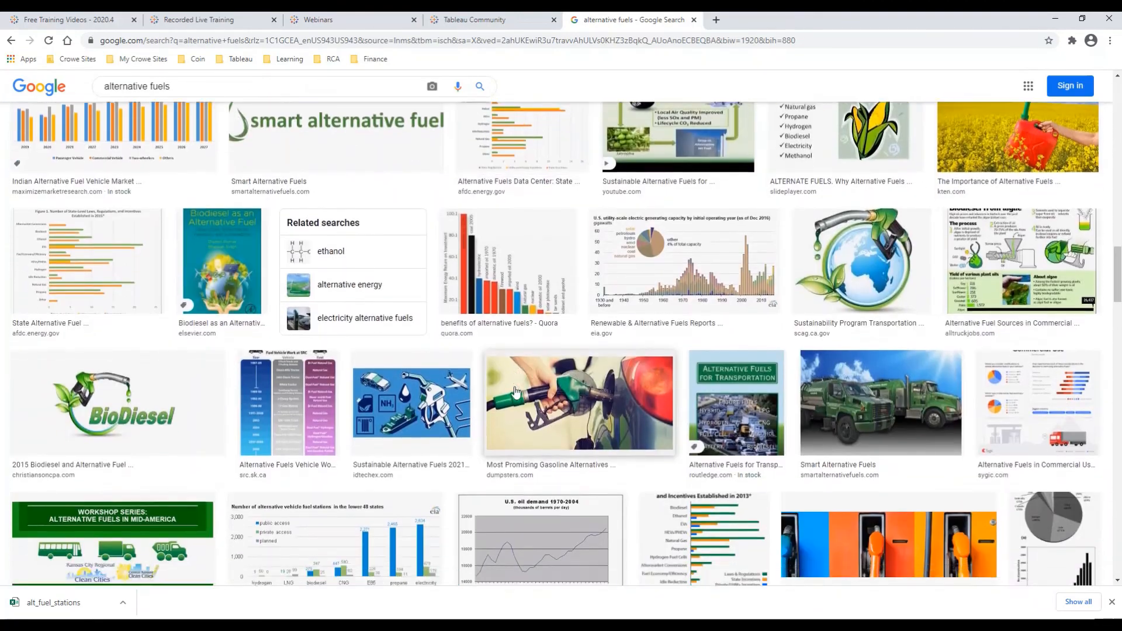
scroll(515, 392, "down", 12)
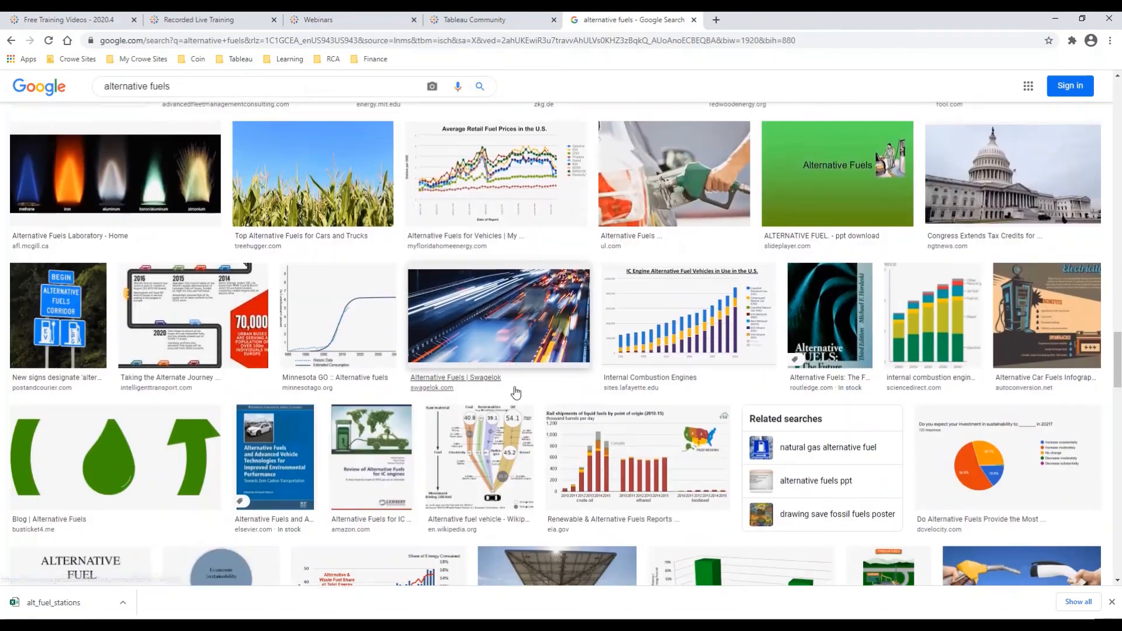
scroll(515, 392, "down", 5)
scroll(517, 391, "up", 8)
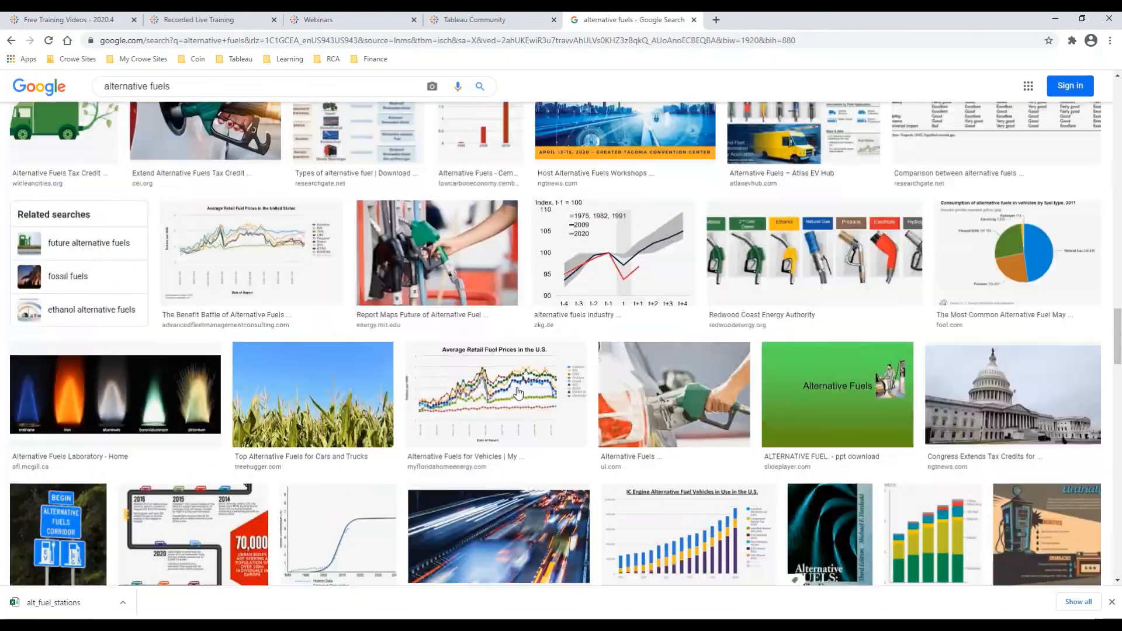
scroll(518, 392, "up", 15)
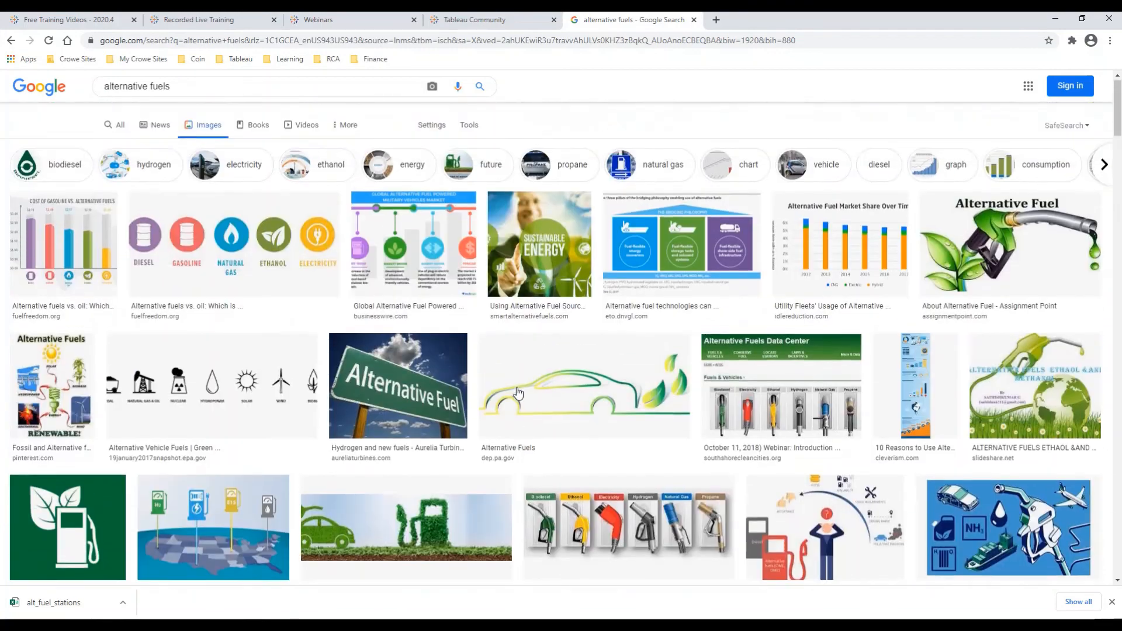
scroll(518, 392, "down", 6)
scroll(517, 393, "up", 6)
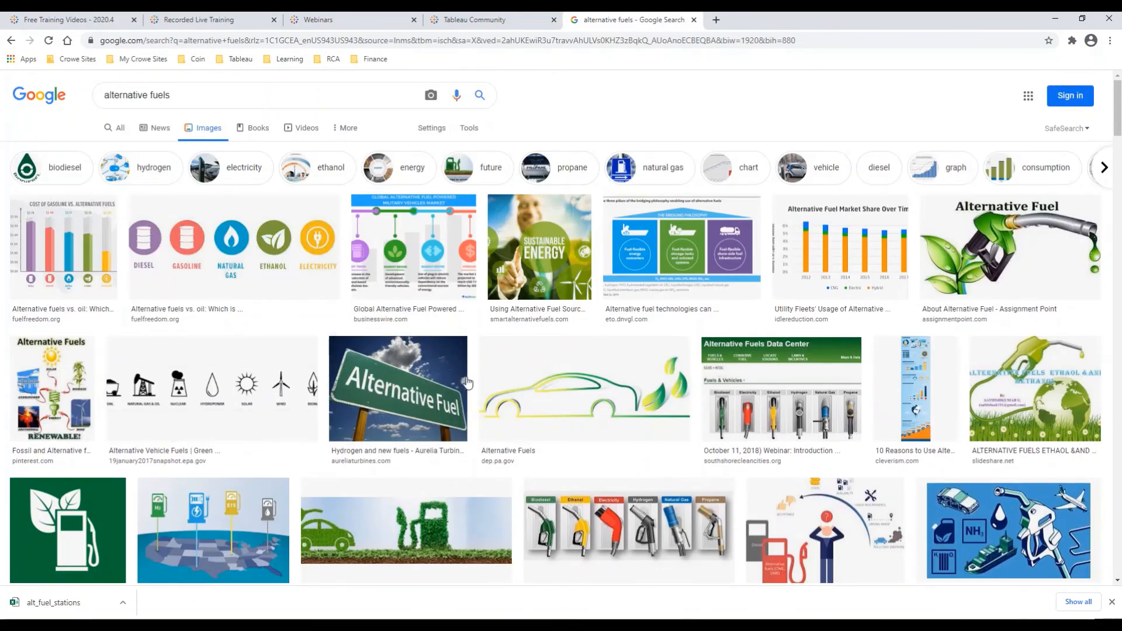
left_click(91, 517)
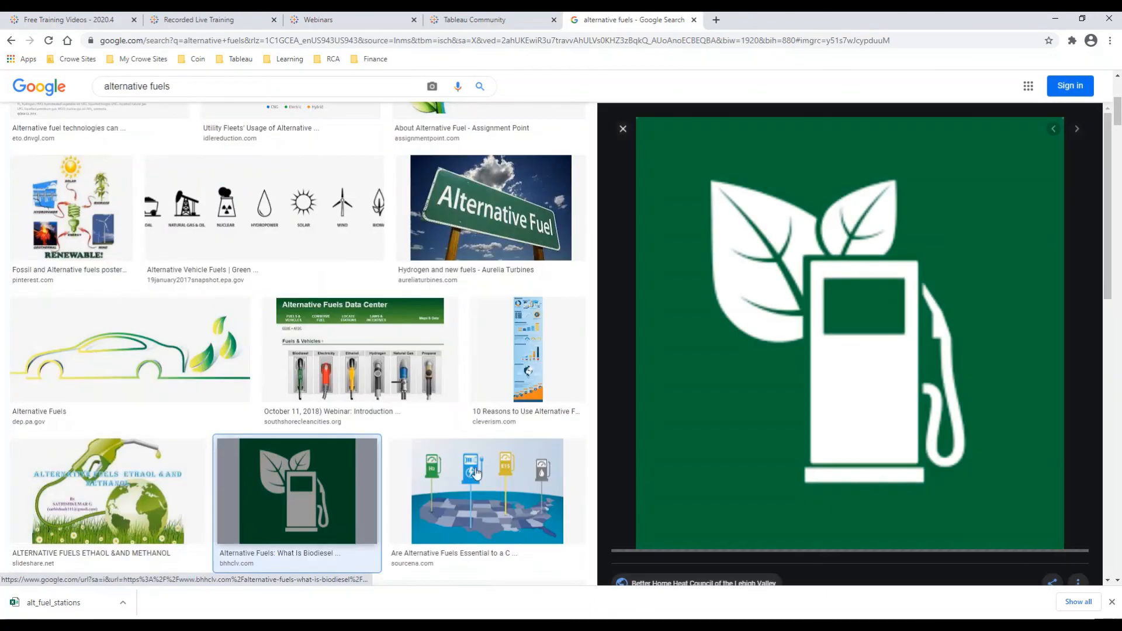
Step: Save the fuel pump image as Biodisel-heating.png in the Icons folder under Pictures
right_click(795, 290)
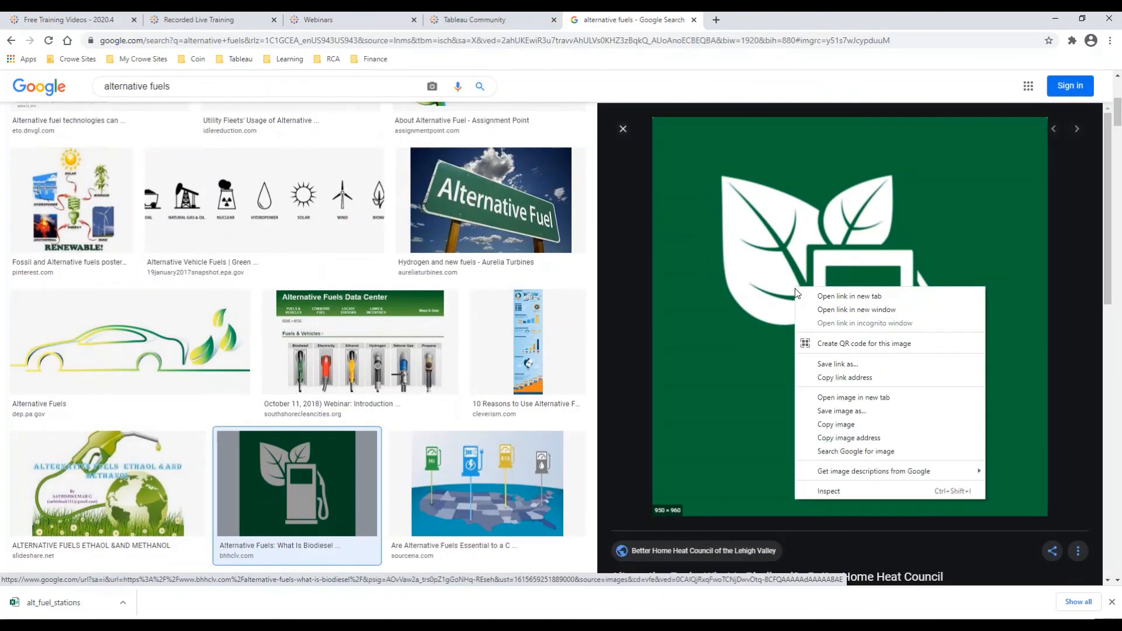
left_click(834, 410)
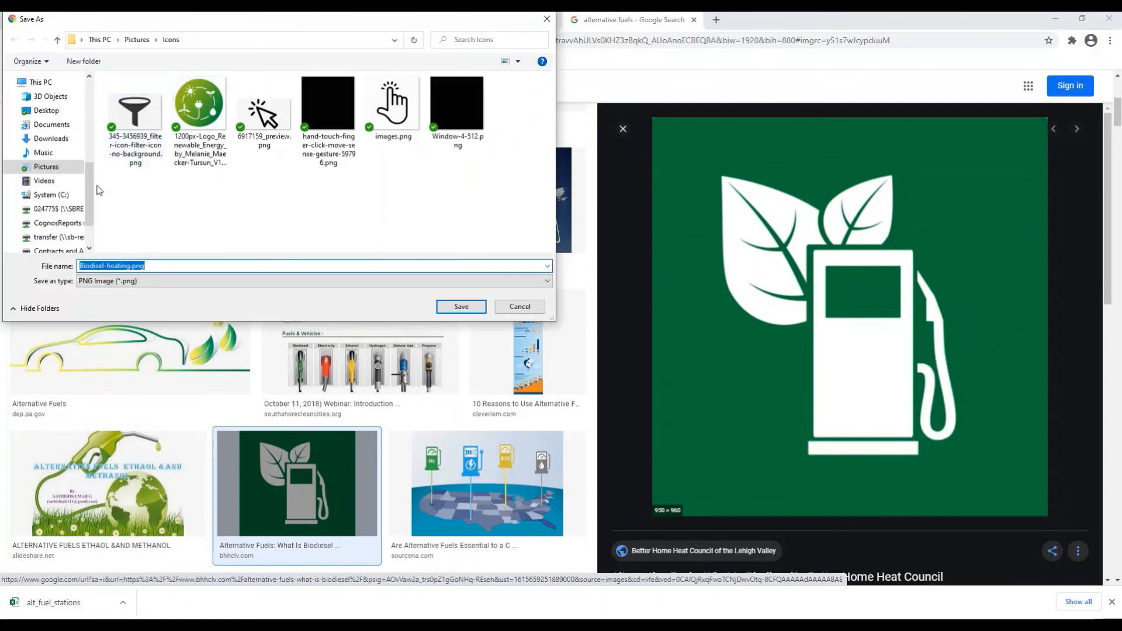
left_click(42, 173)
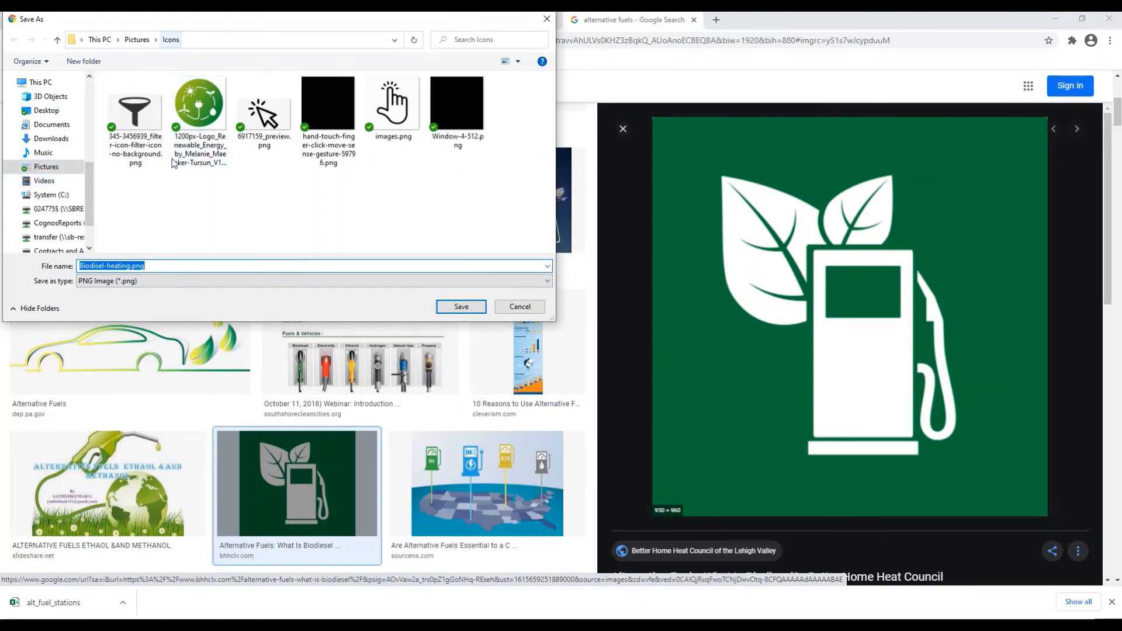
left_click(464, 308)
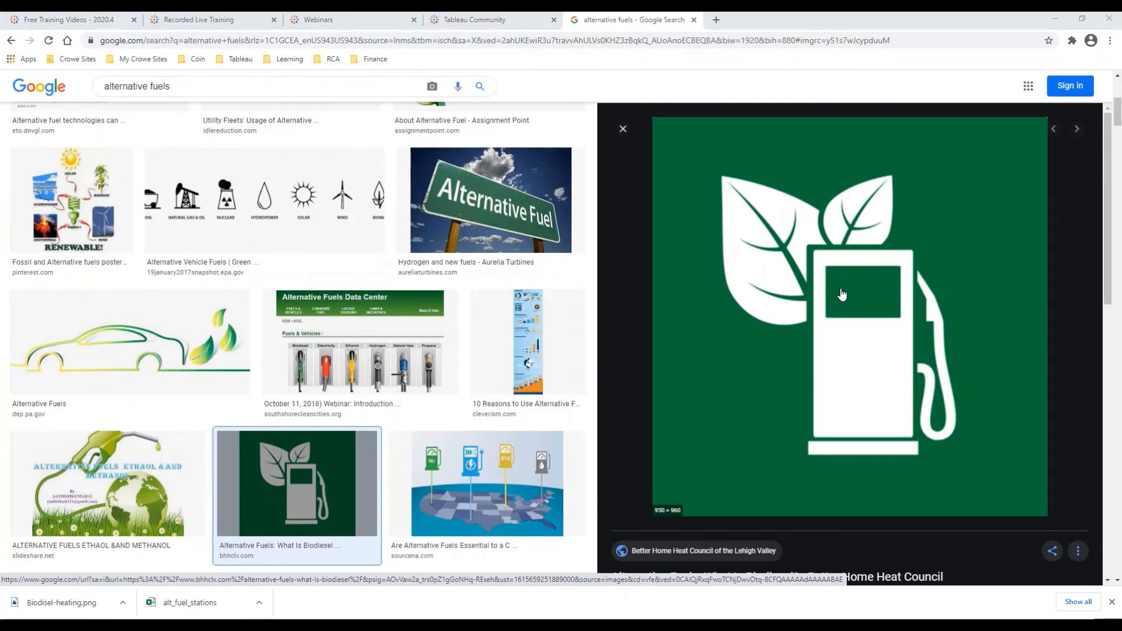
Step: Switch to Tableau and add an image object before the header title, using the round green renewable energy logo from the Icons folder
key("alt+Tab")
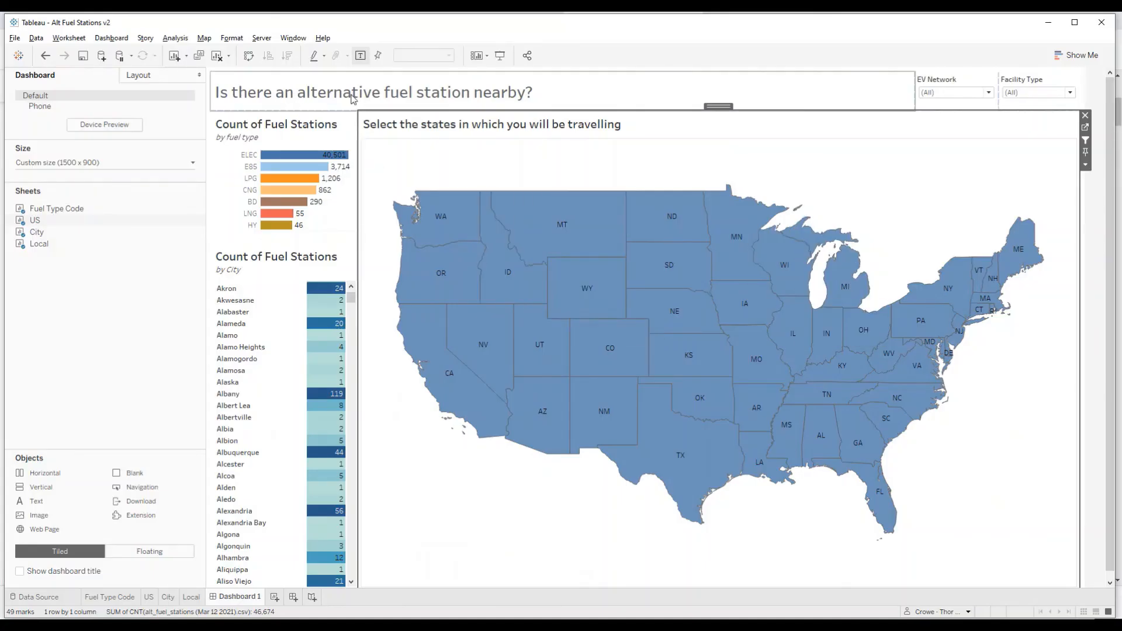
left_click(28, 520)
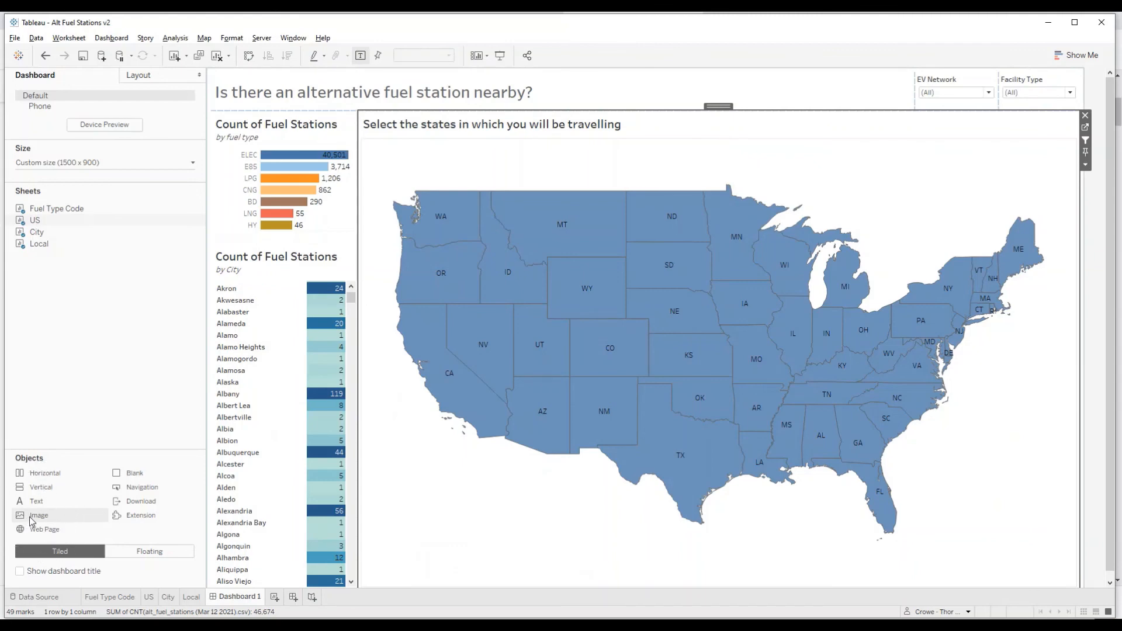
left_click_drag(33, 520, 230, 97)
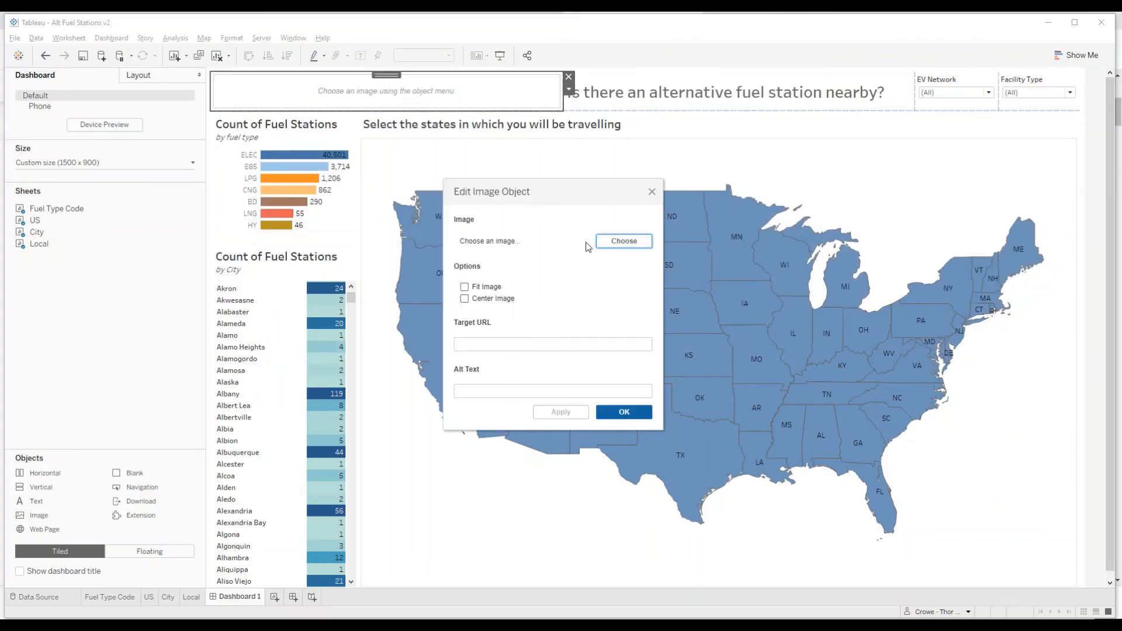
left_click(627, 247)
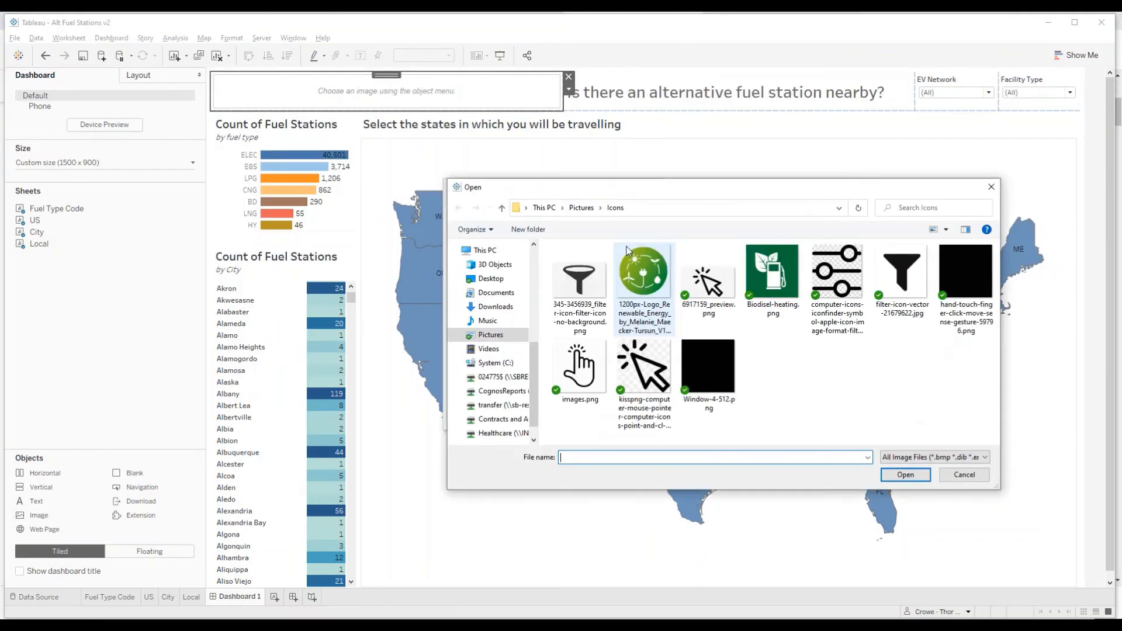
left_click(641, 280)
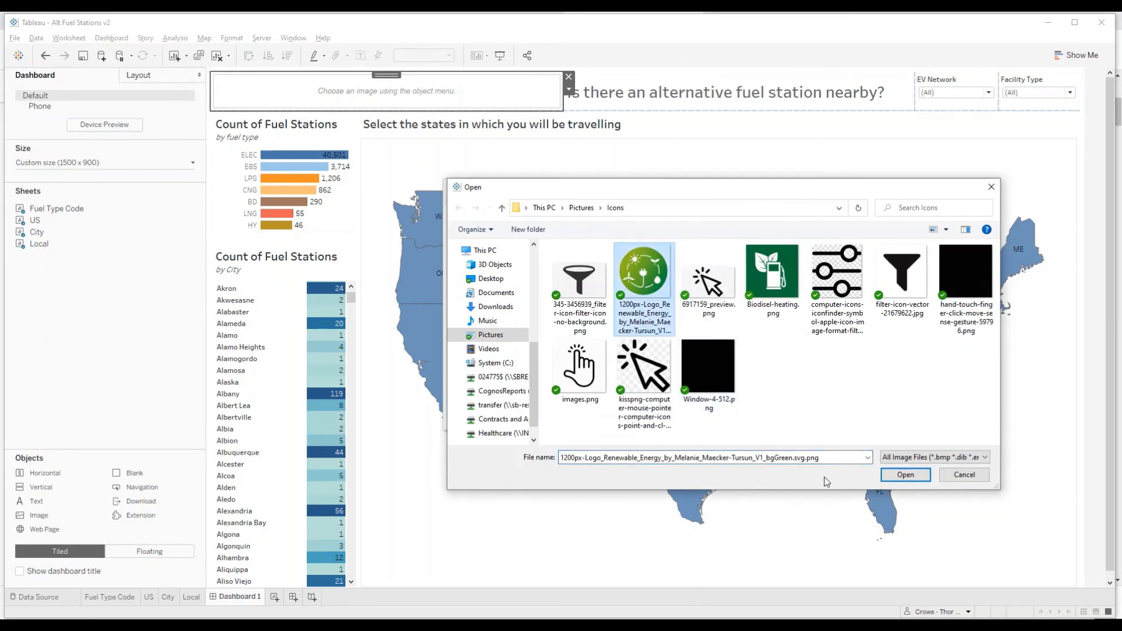
left_click(915, 477)
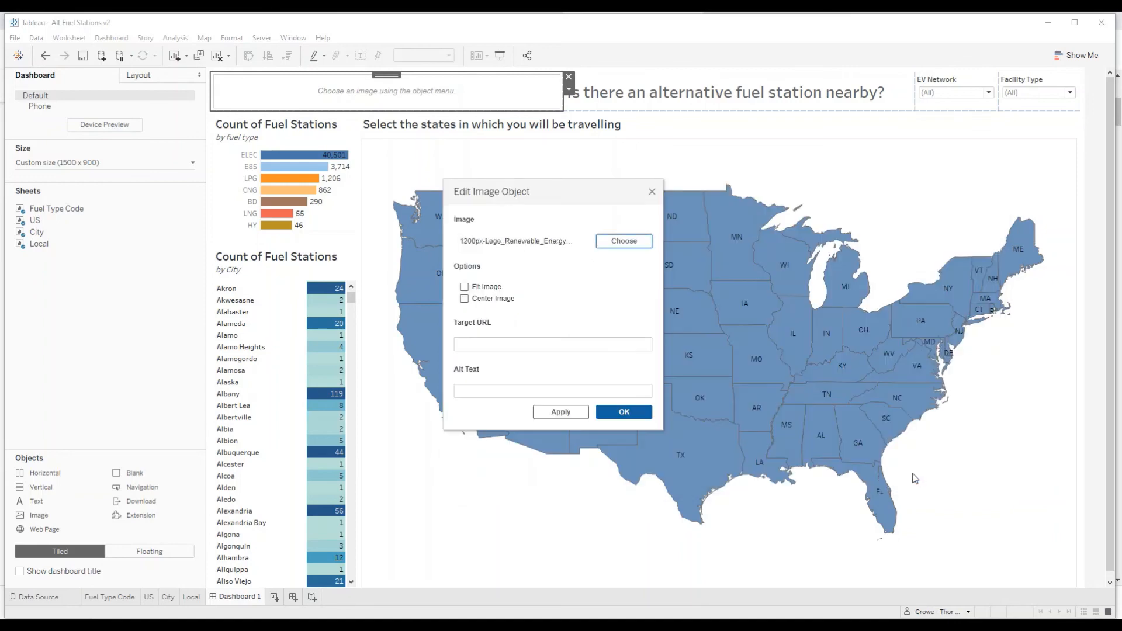
Step: Fit the logo to its image object and narrow the object to about the logo's width
left_click(465, 288)
left_click(639, 414)
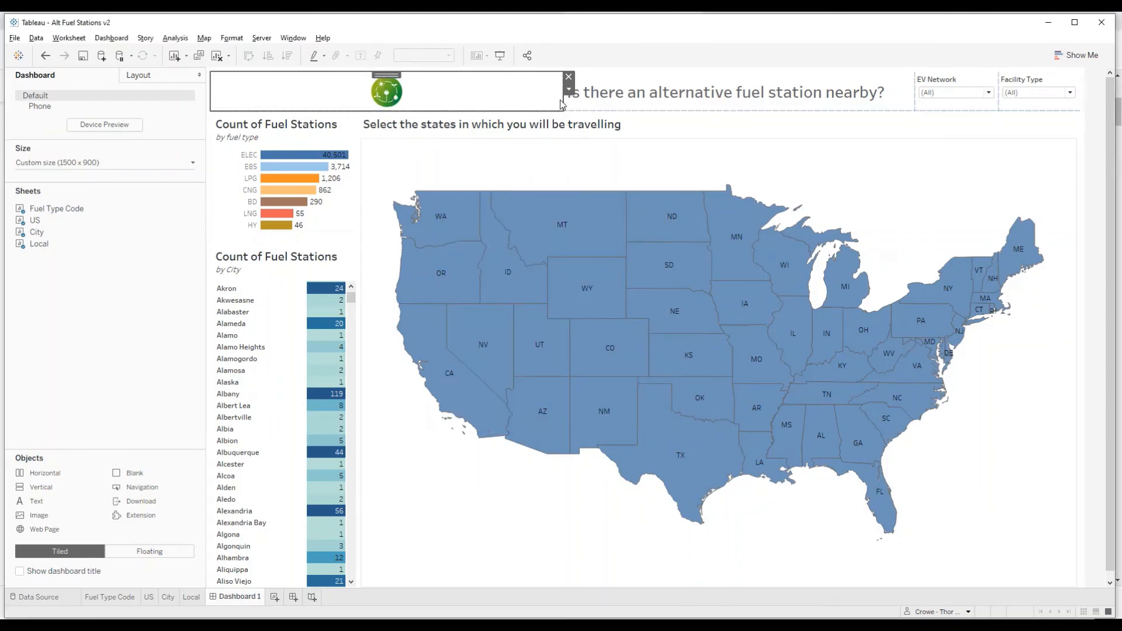
left_click_drag(558, 103, 265, 109)
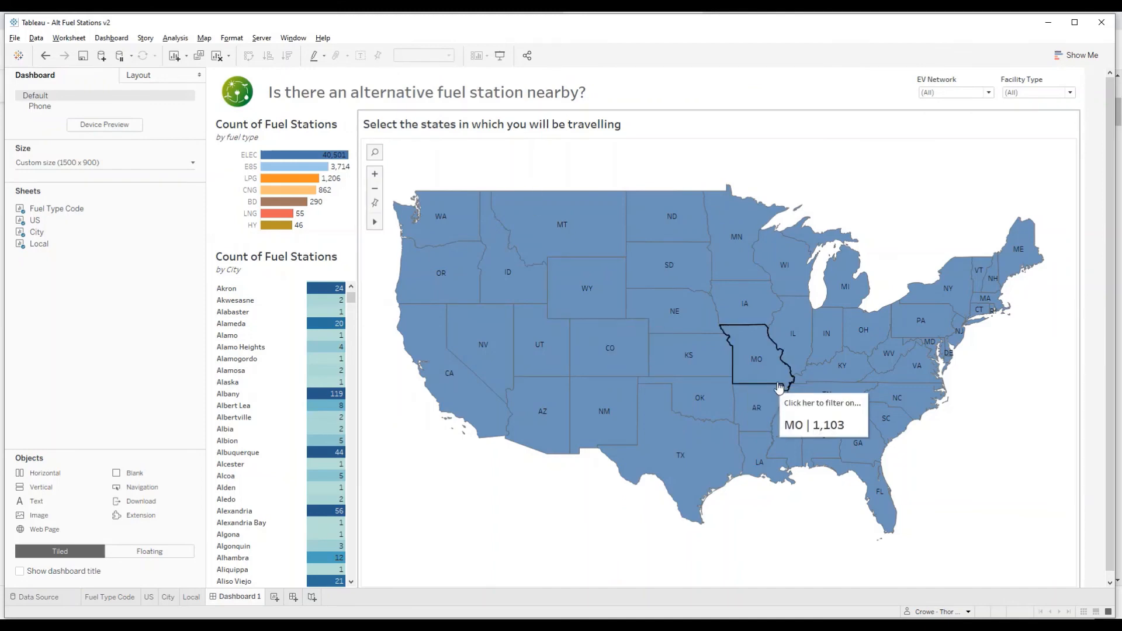
Step: Set the header title's background to green #3ca22d, sampled from the logo
left_click(632, 87)
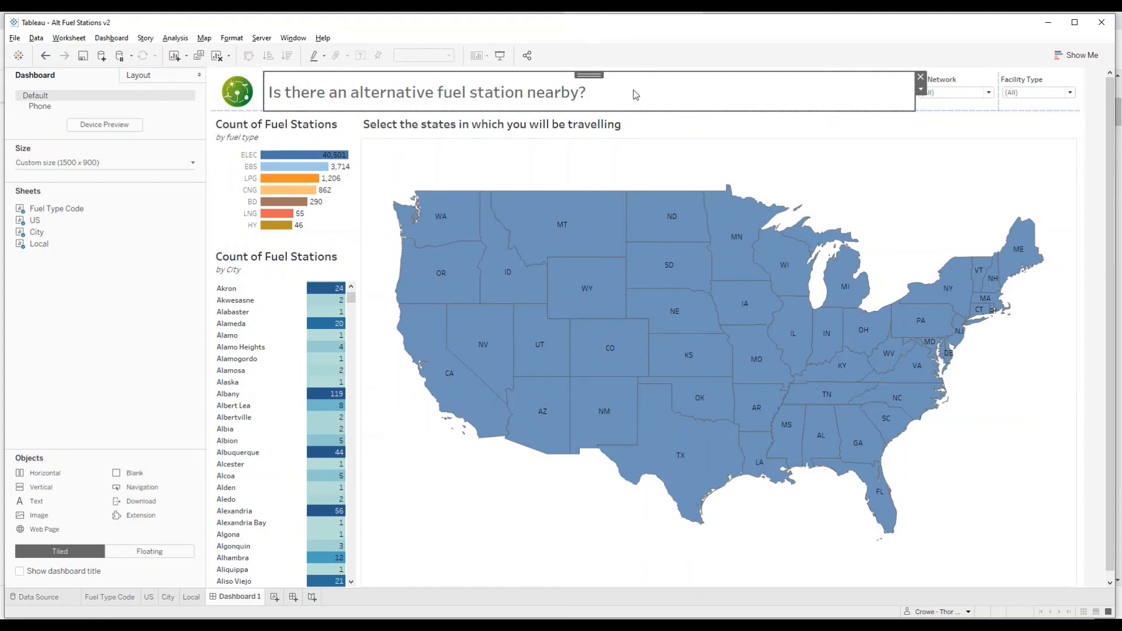
left_click(155, 82)
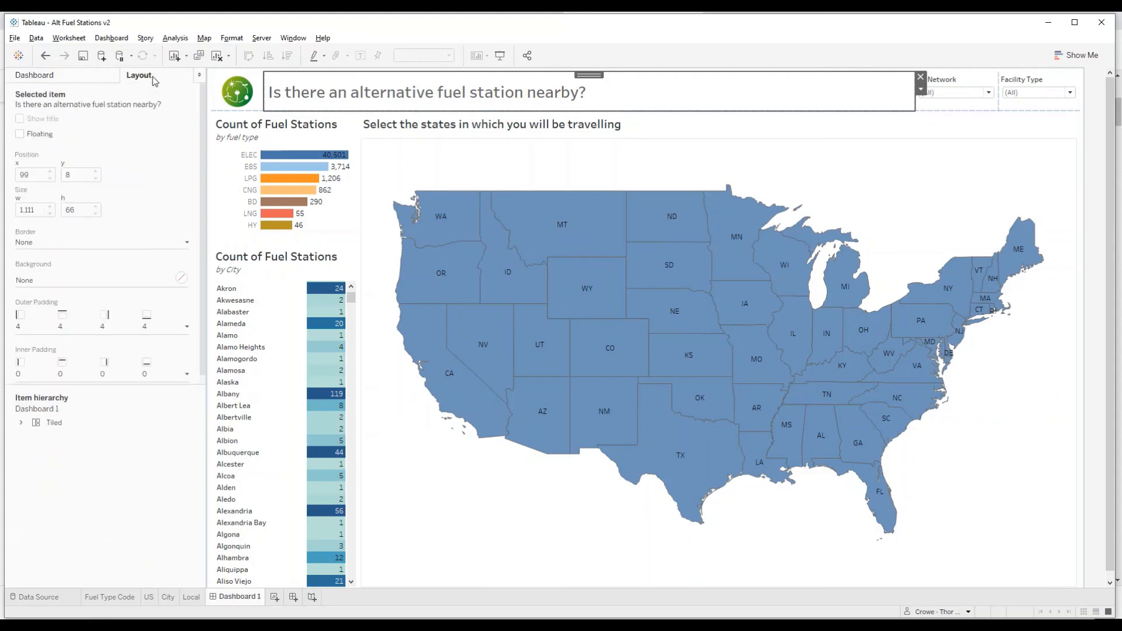
left_click(104, 284)
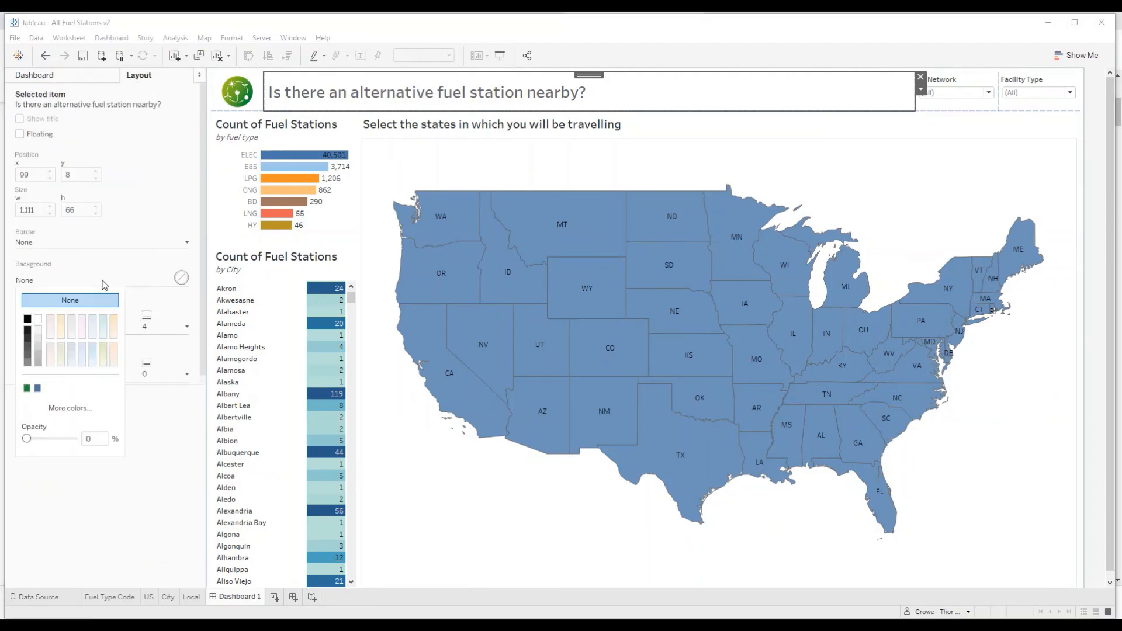
left_click(82, 412)
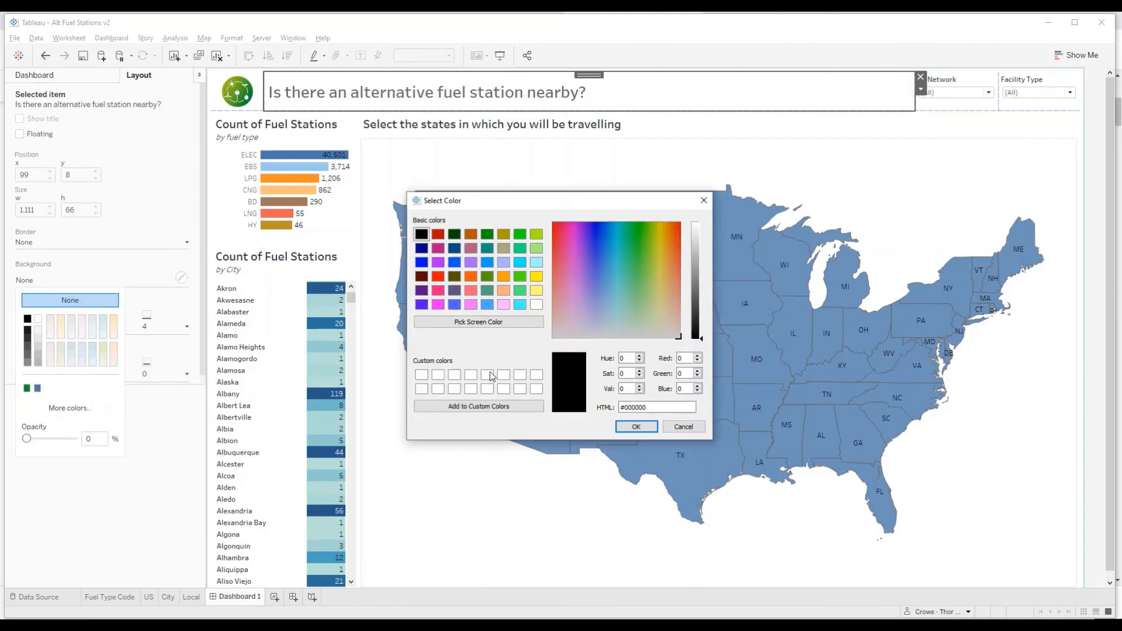
left_click(497, 322)
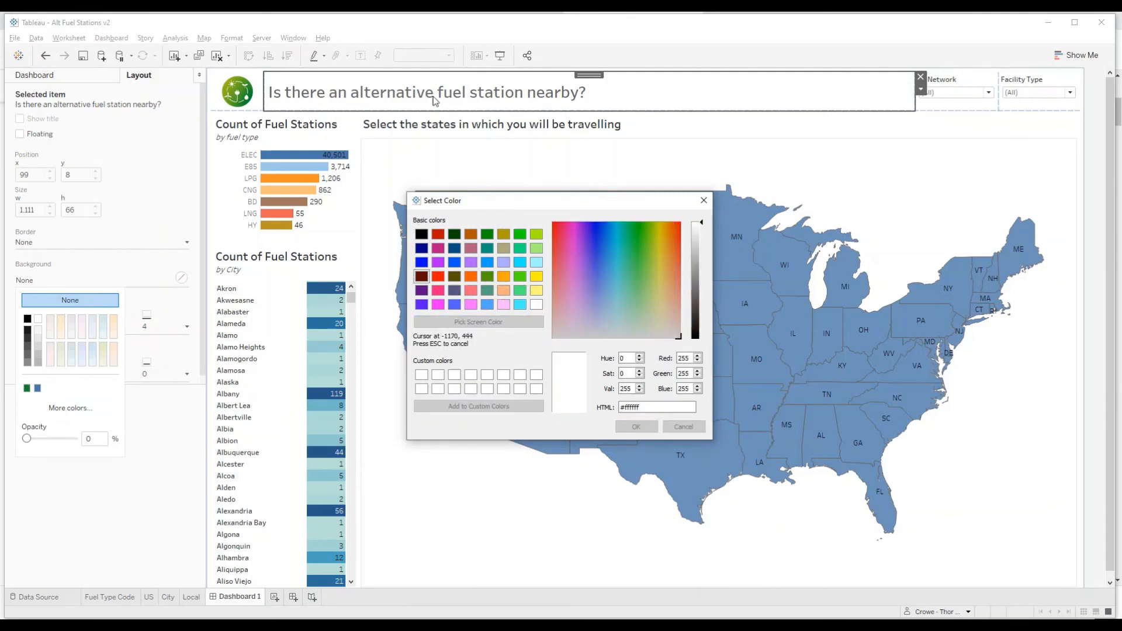
left_click(246, 97)
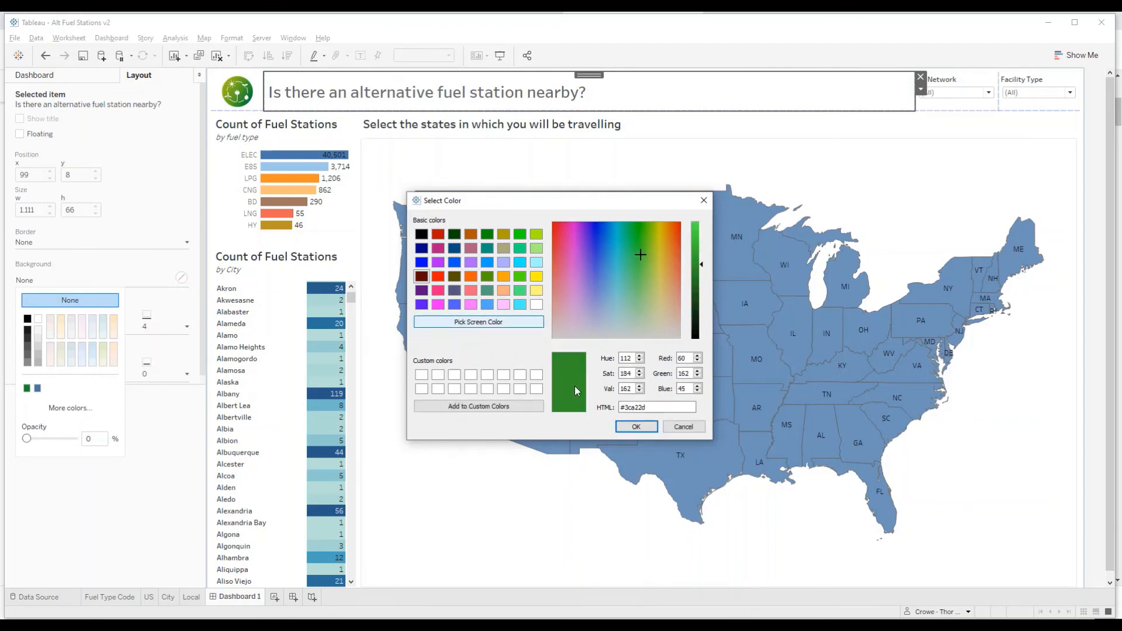
left_click(637, 427)
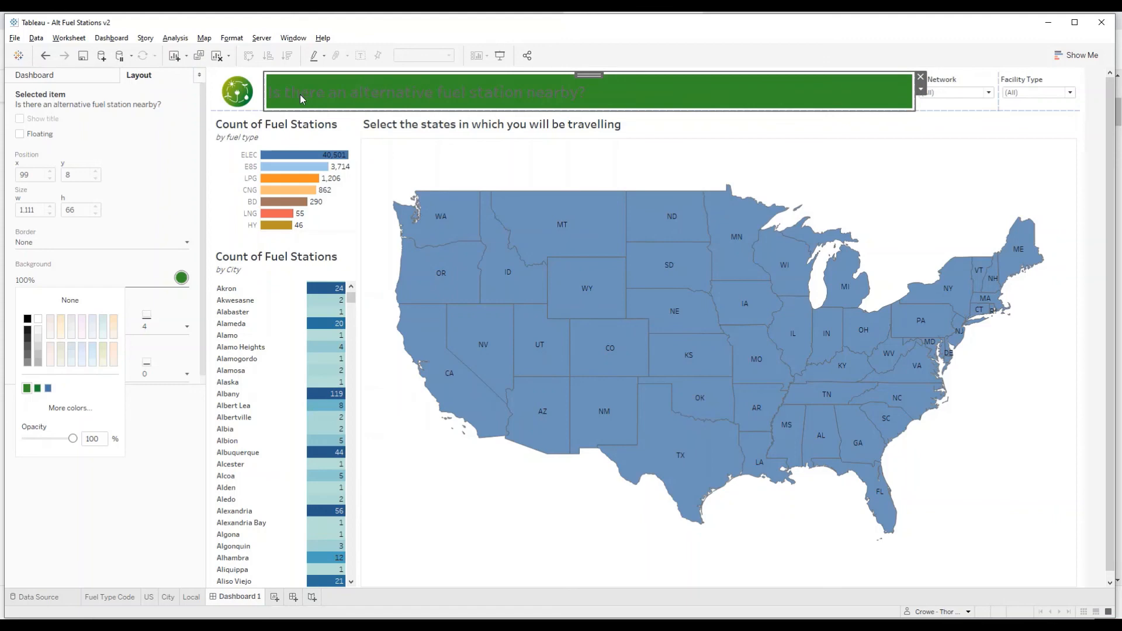
Step: Change the header title's text color to white
double_click(372, 99)
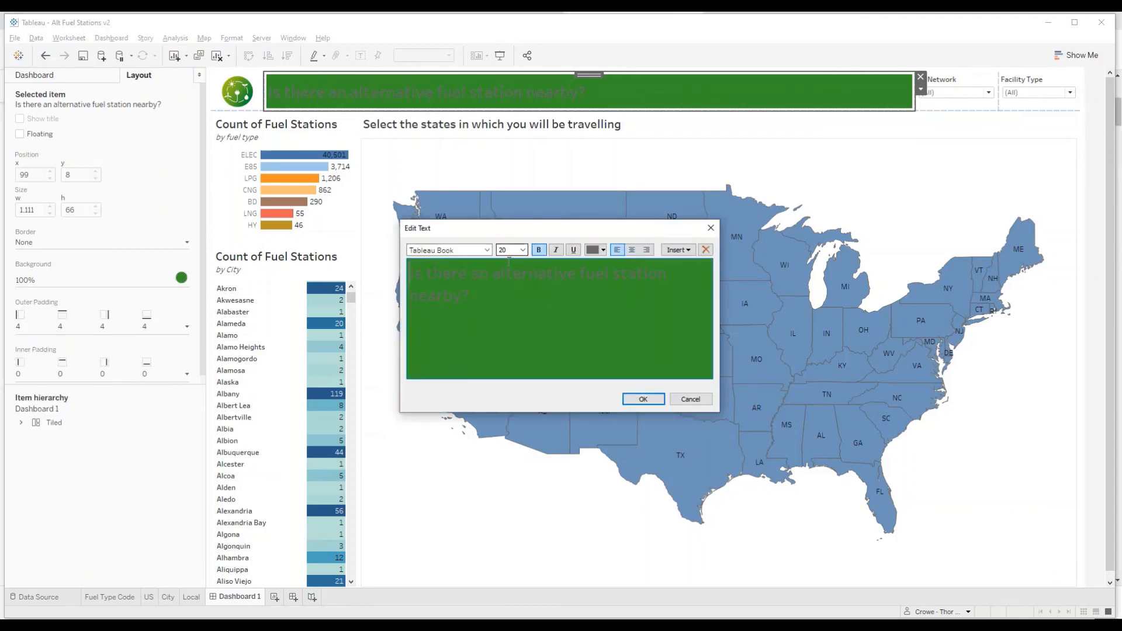
key("ctrl+a")
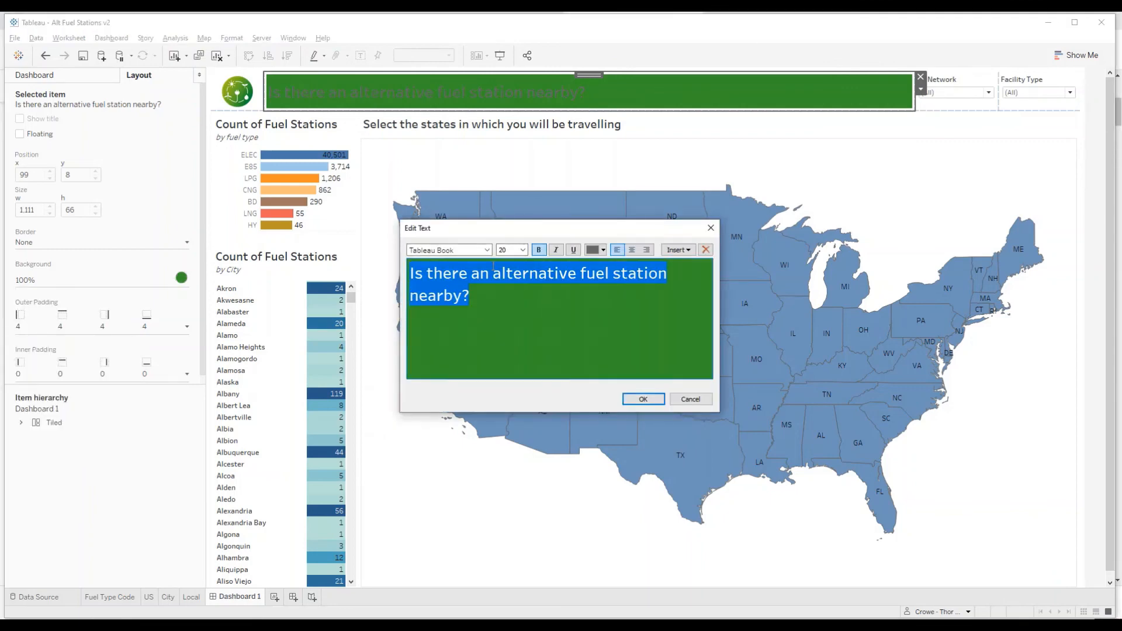
left_click(604, 250)
left_click(607, 273)
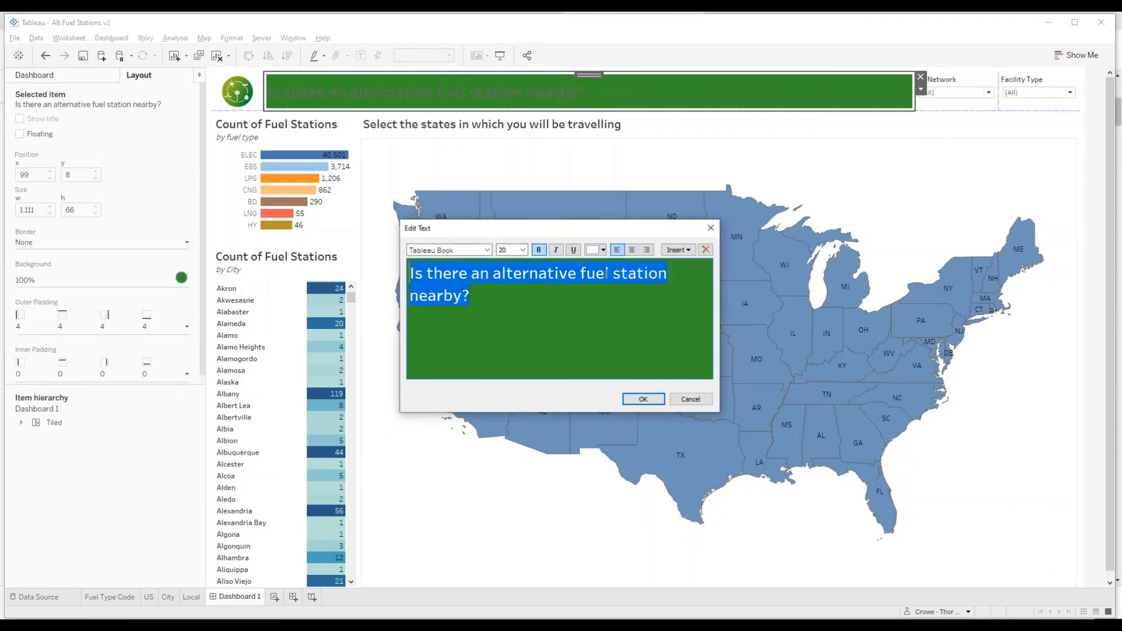
left_click(649, 399)
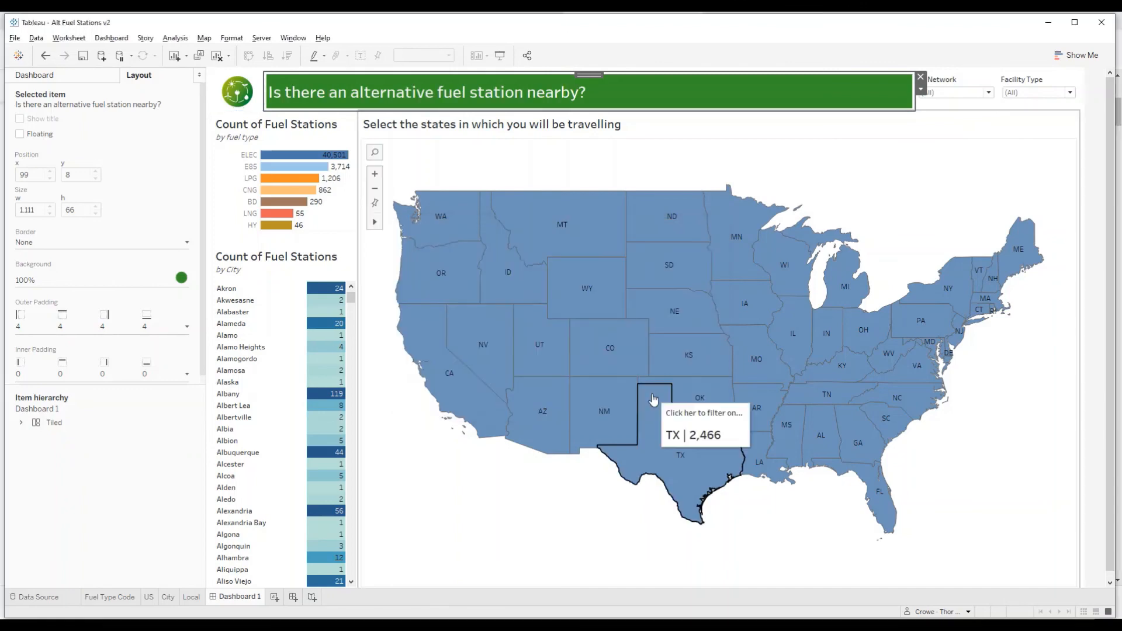
Step: Recolor the states on the US map sheet with the header's sampled green, and return to Dashboard 1
left_click(691, 140)
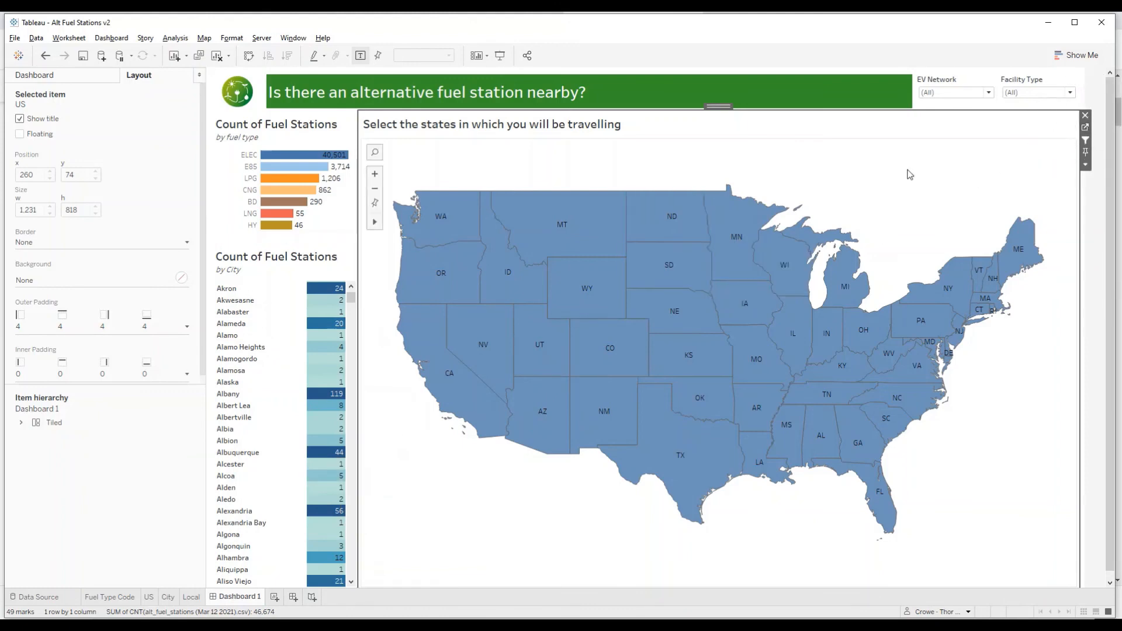
left_click(1085, 128)
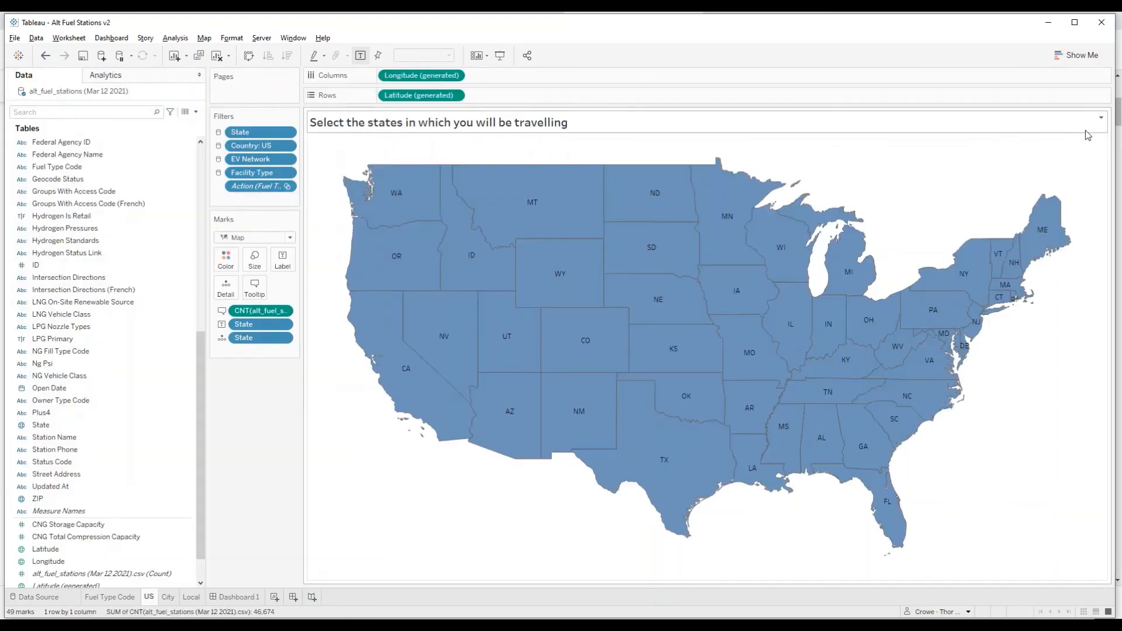
left_click(226, 264)
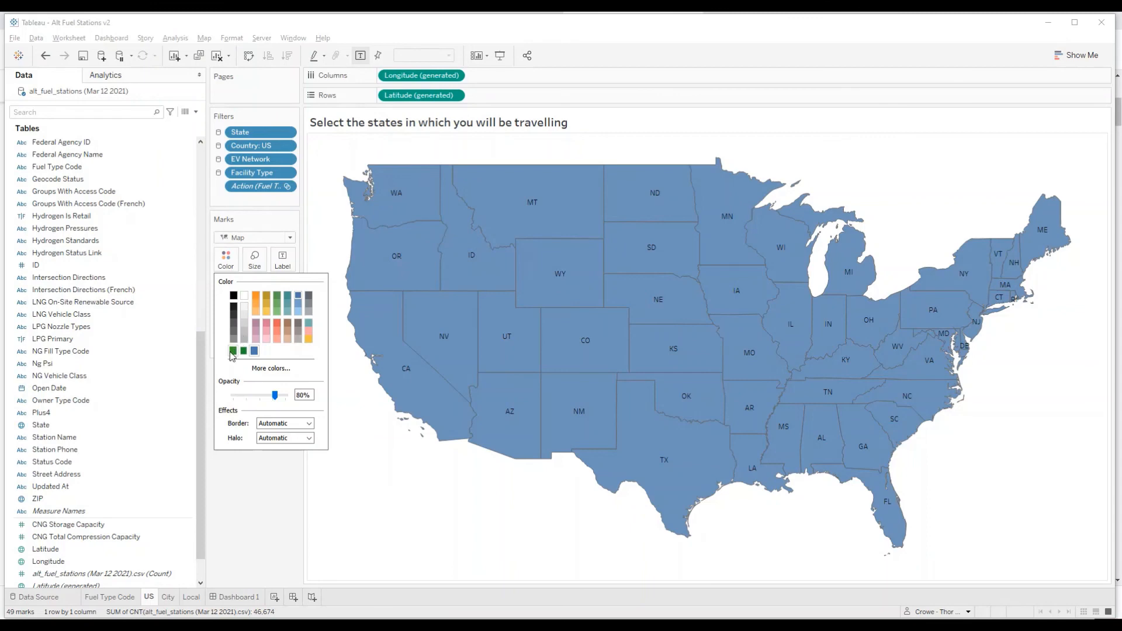
left_click(233, 351)
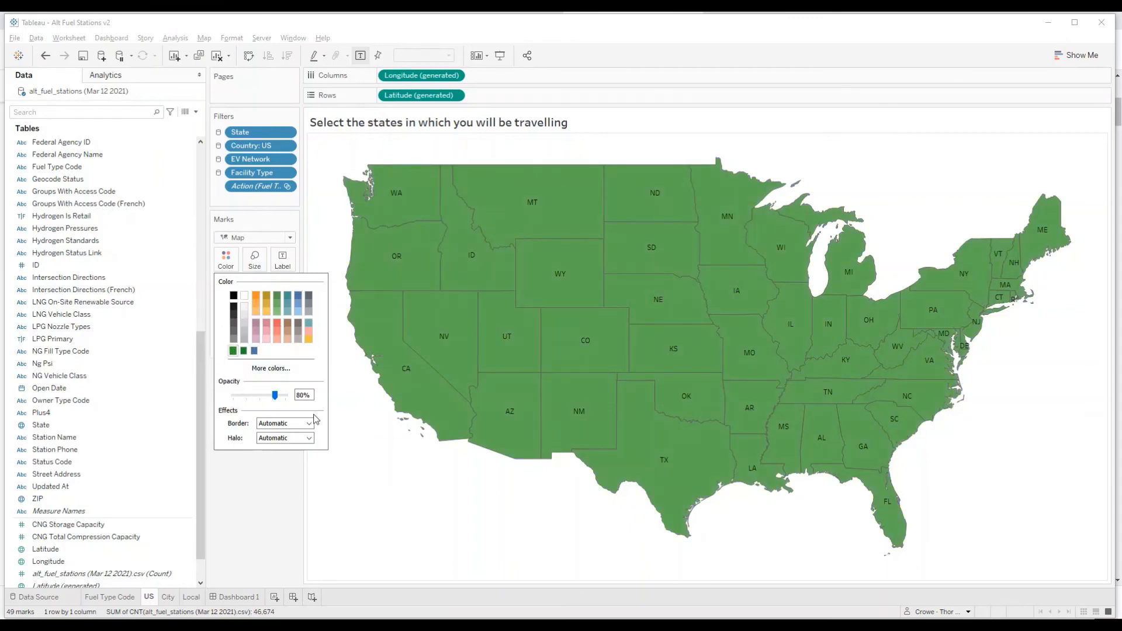
left_click(242, 597)
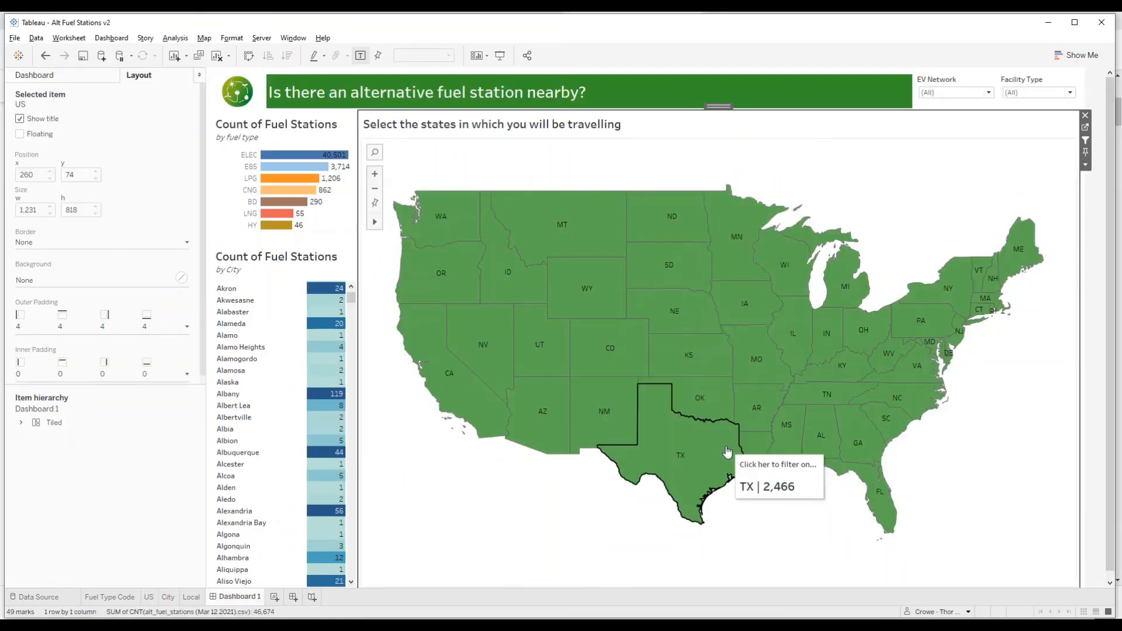
Step: Open the City worksheet from the count-by-city table on the dashboard
left_click(261, 275)
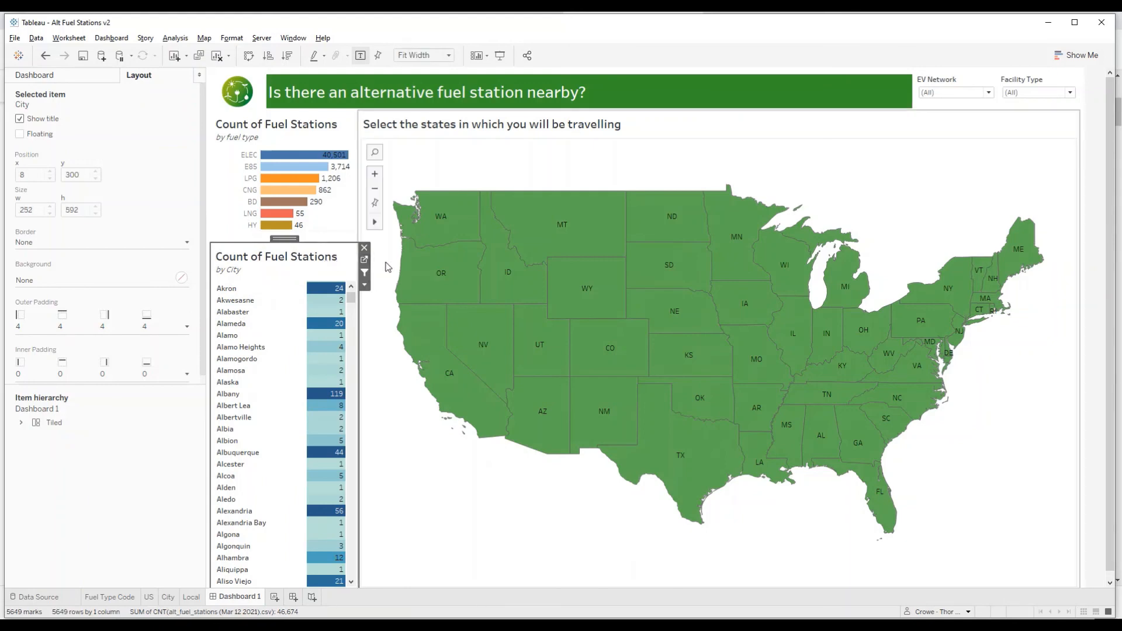
left_click(364, 260)
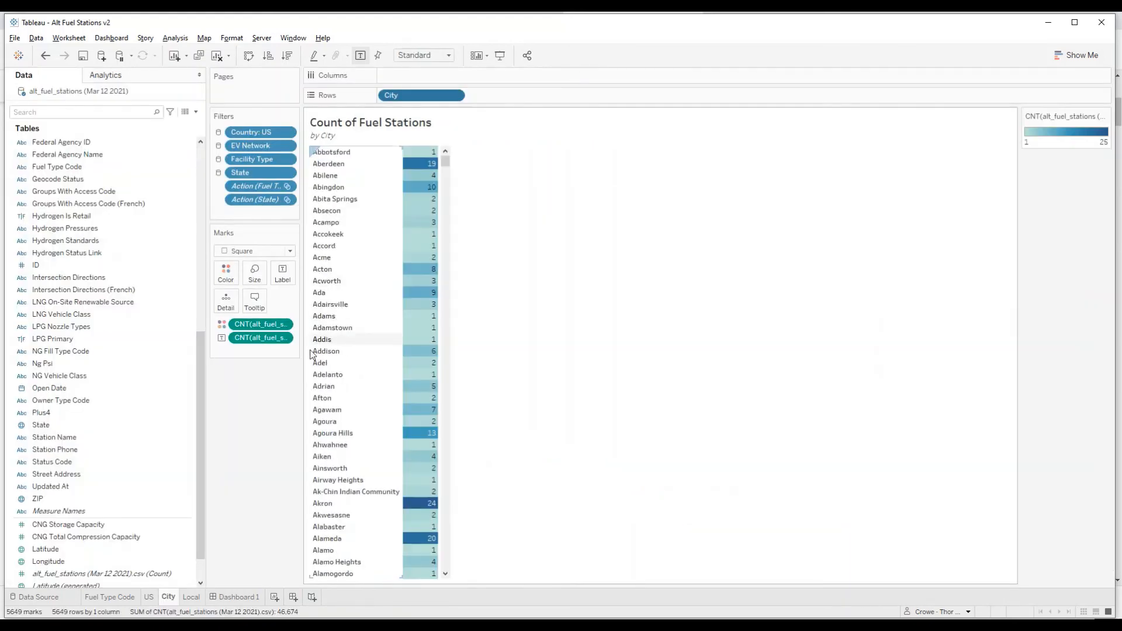
left_click(234, 279)
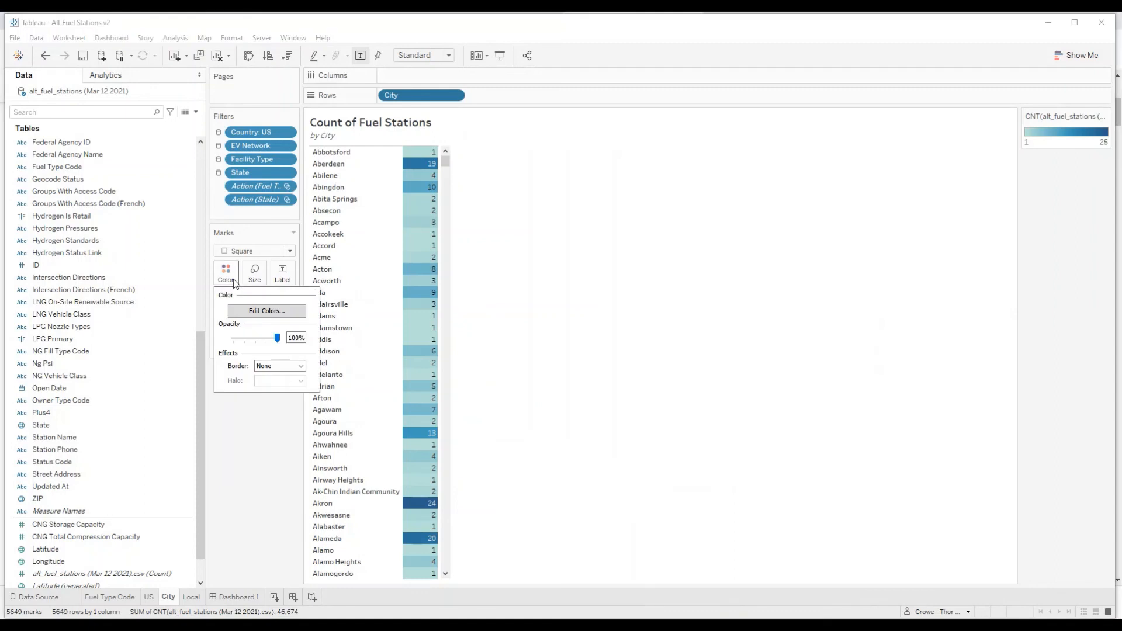
left_click(248, 311)
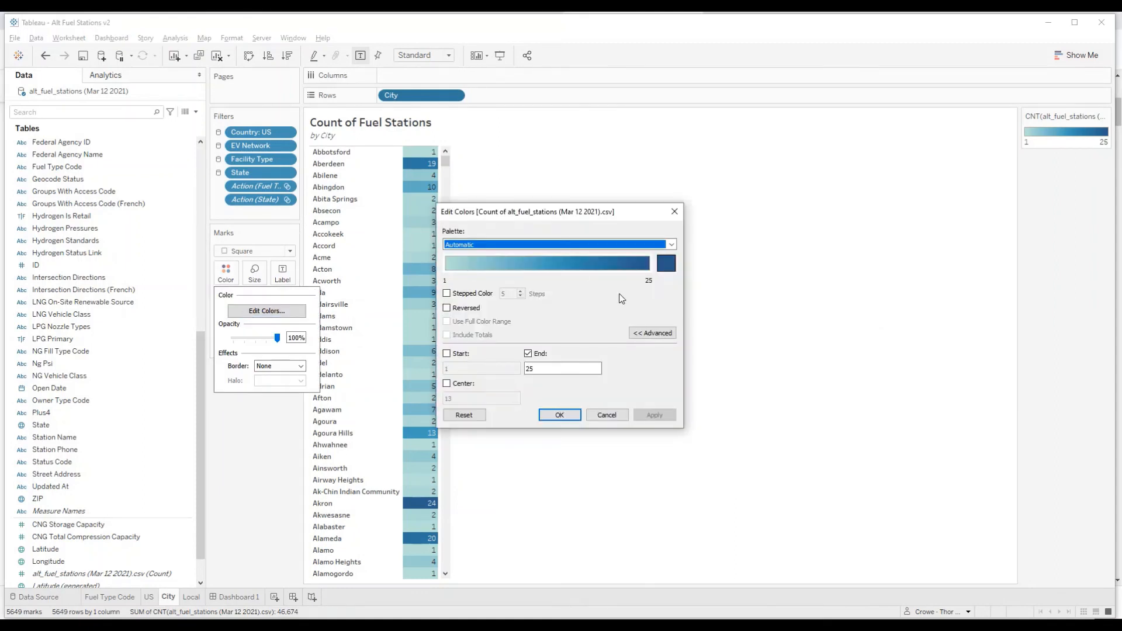
left_click(668, 267)
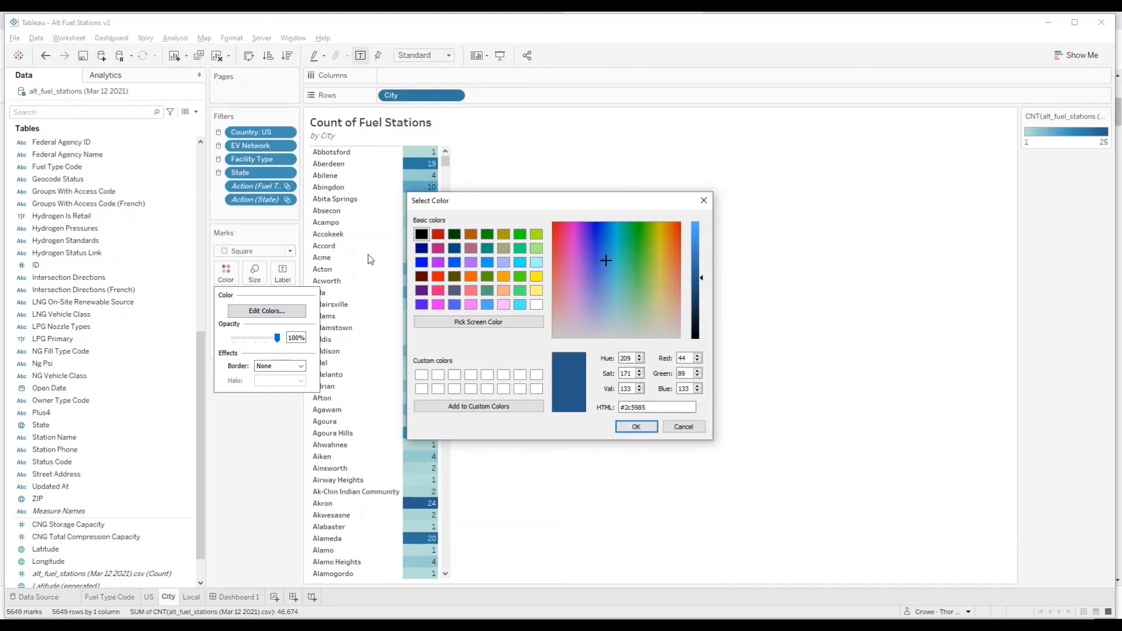
left_click(653, 428)
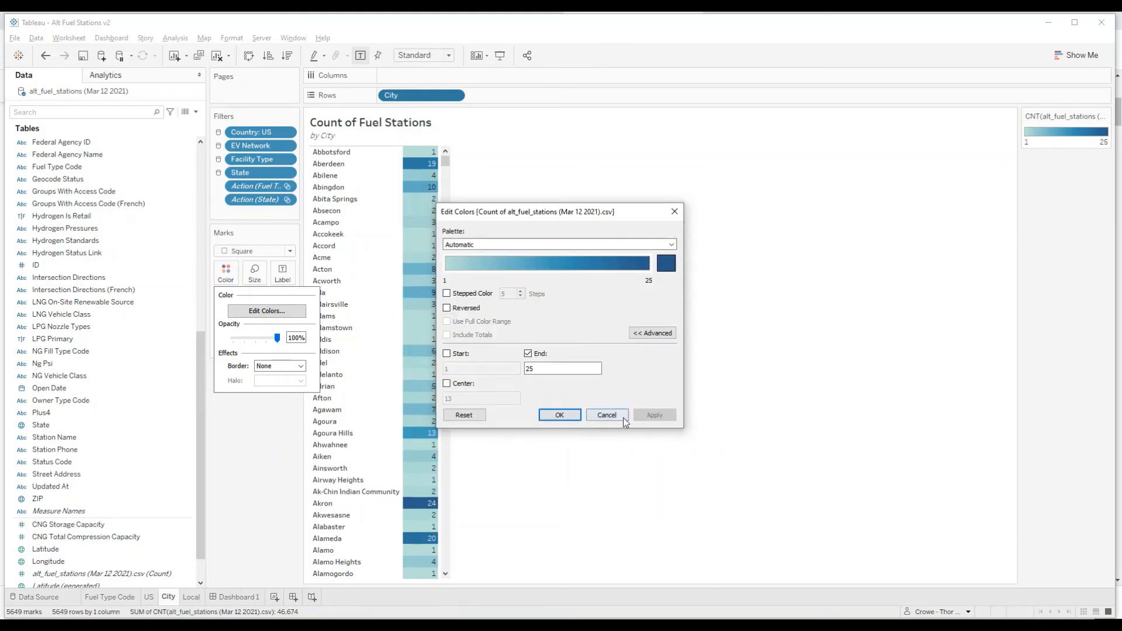
left_click(623, 417)
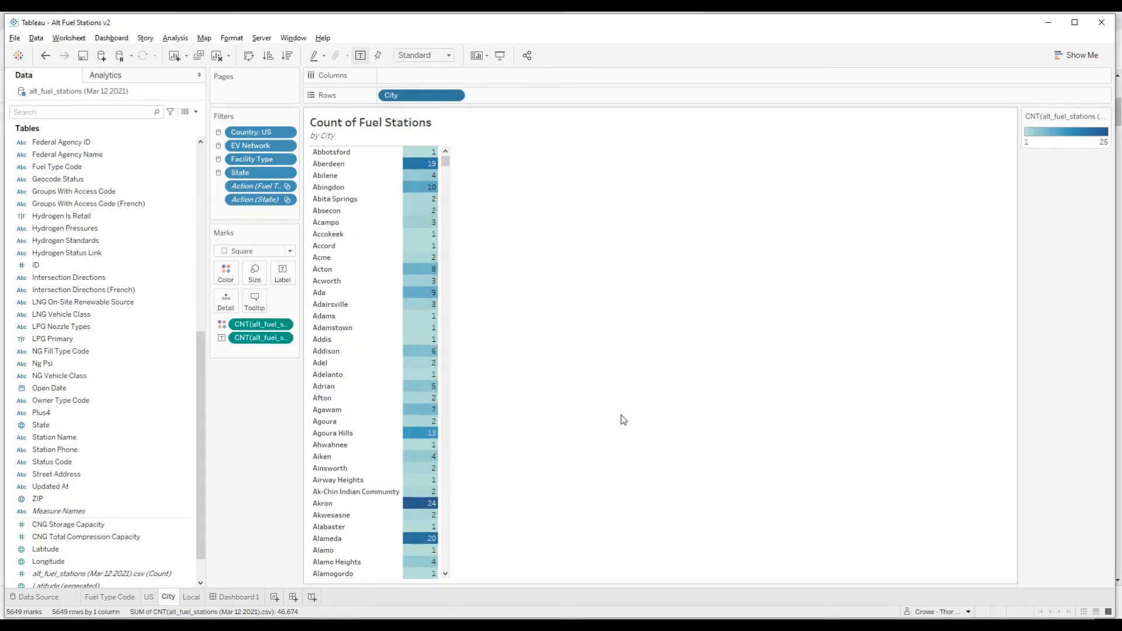
Step: Copy the HTML code #3ca22d of the states' green from the US map sheet's custom color settings
left_click(150, 597)
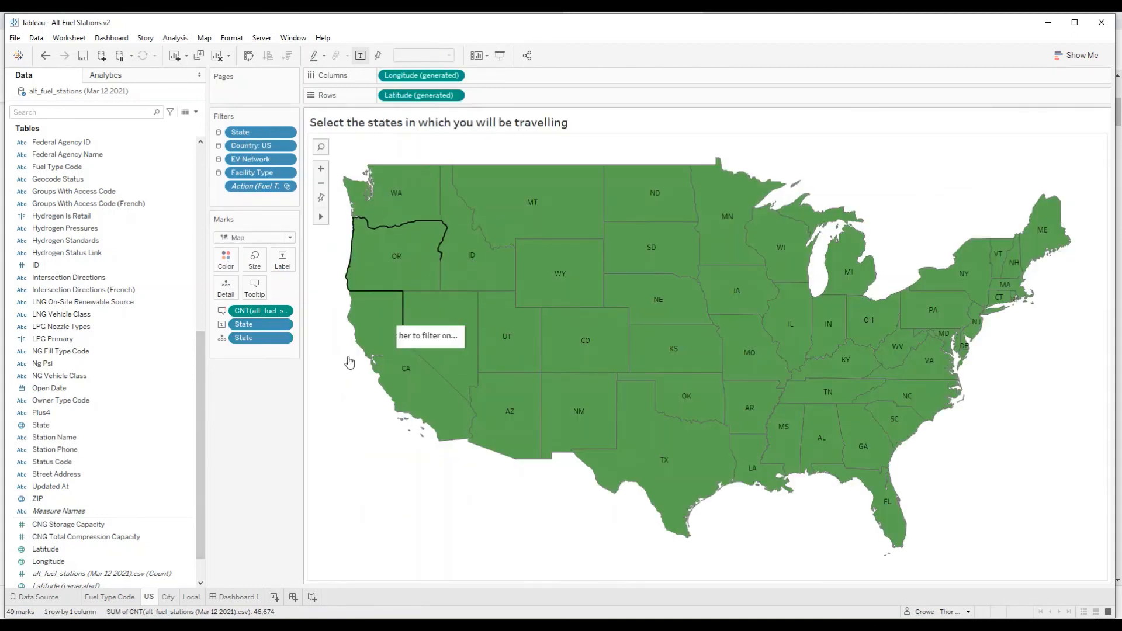
left_click(224, 262)
left_click(270, 369)
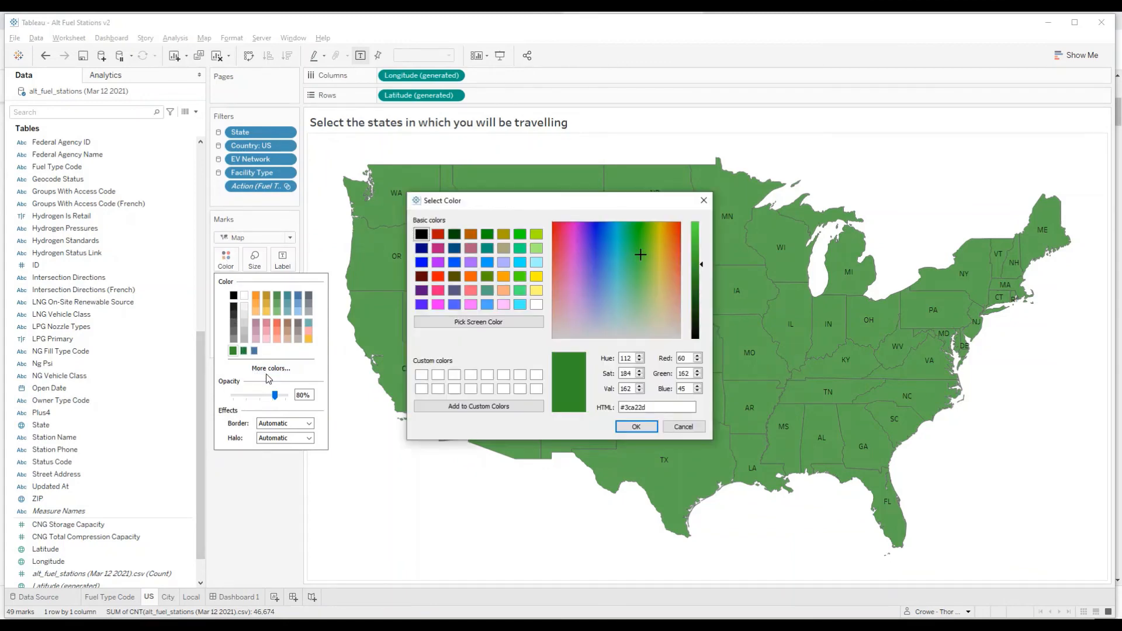
left_click_drag(636, 404, 613, 407)
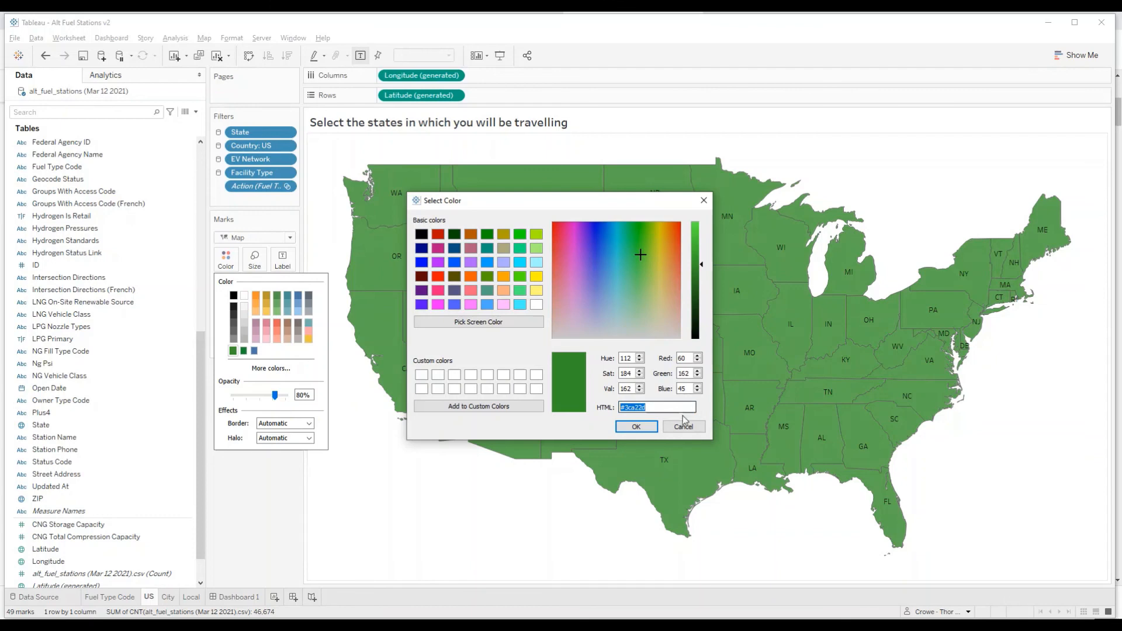
left_click(637, 428)
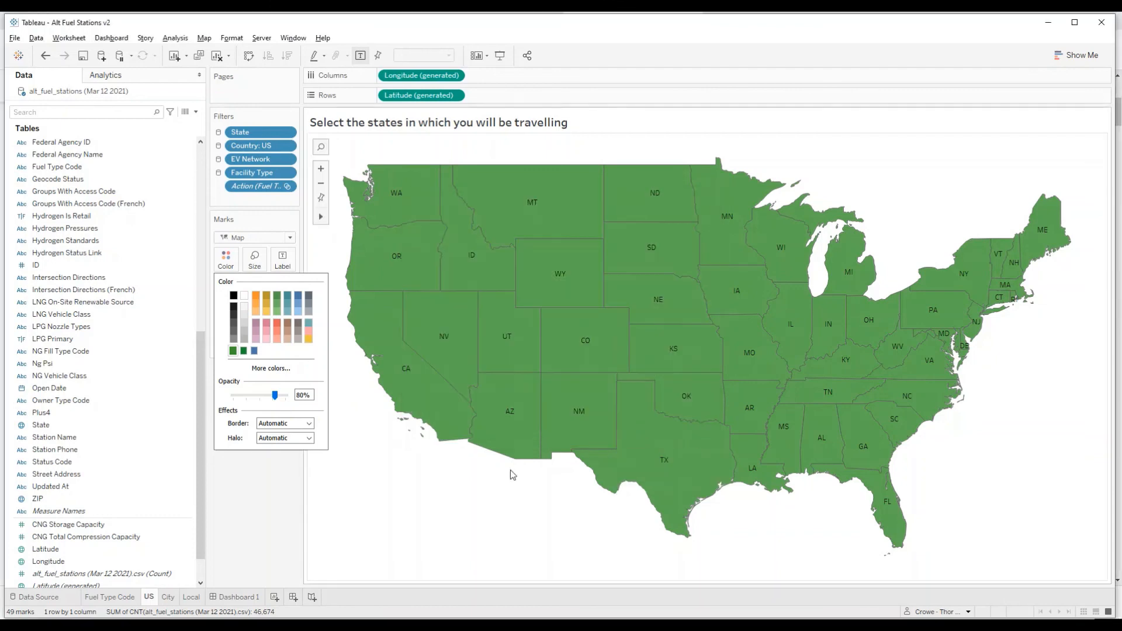
Step: Set the City sheet's station-count color scale to a custom sequential palette based on #3ca22d, and return to Dashboard 1
left_click(127, 600)
left_click(168, 598)
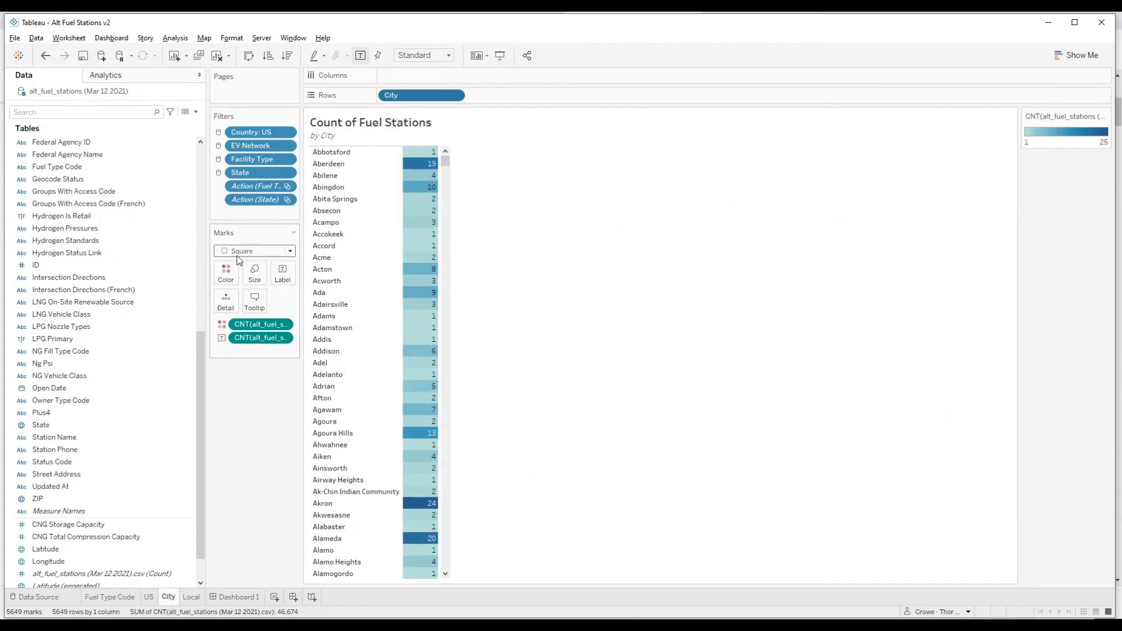
left_click(227, 280)
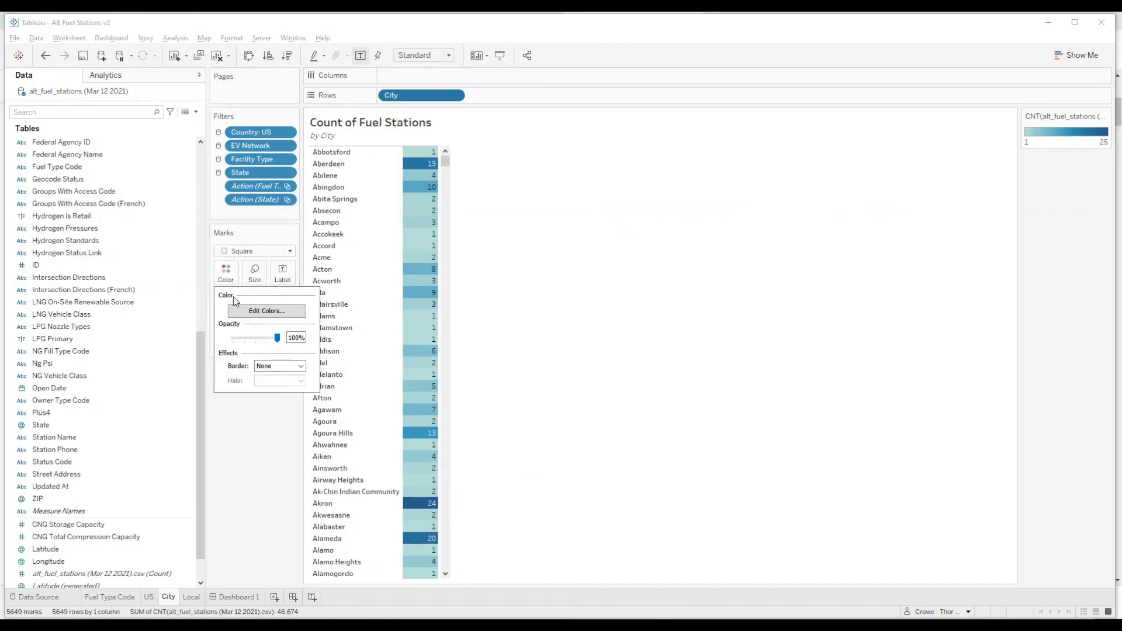
left_click(245, 311)
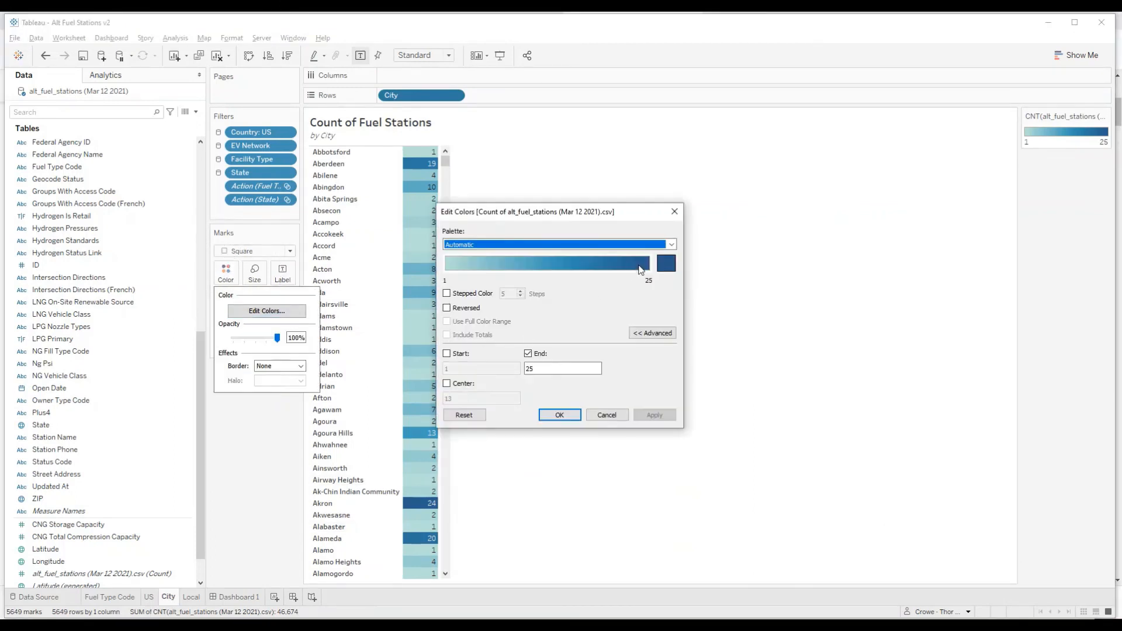
left_click(667, 264)
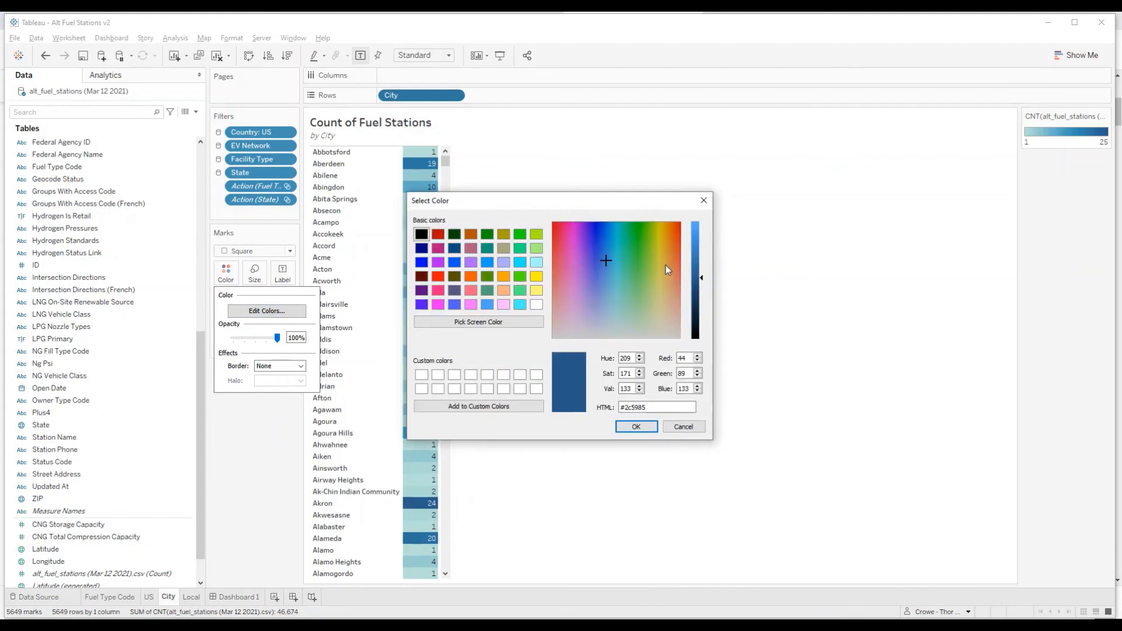
left_click_drag(646, 407, 604, 408)
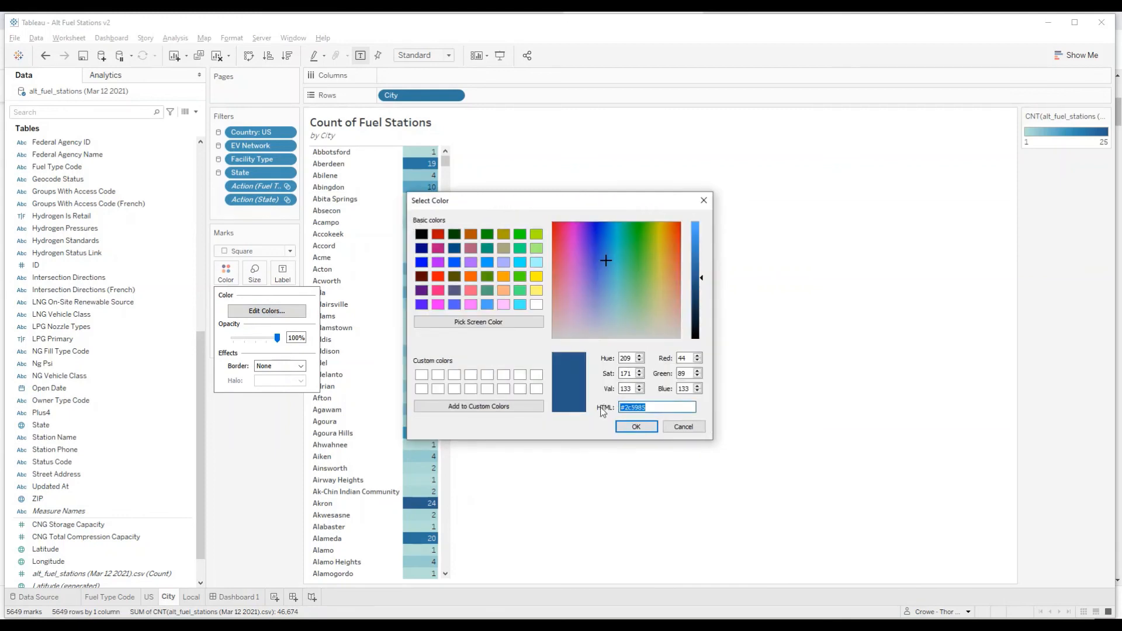
key("ctrl+v")
left_click(636, 426)
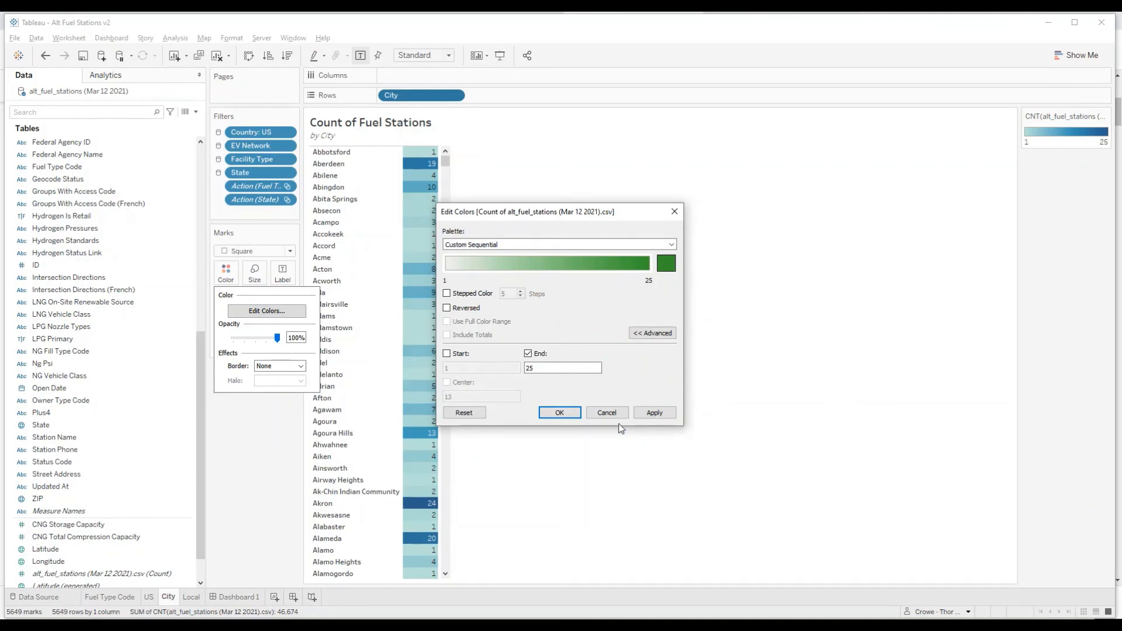
left_click(571, 416)
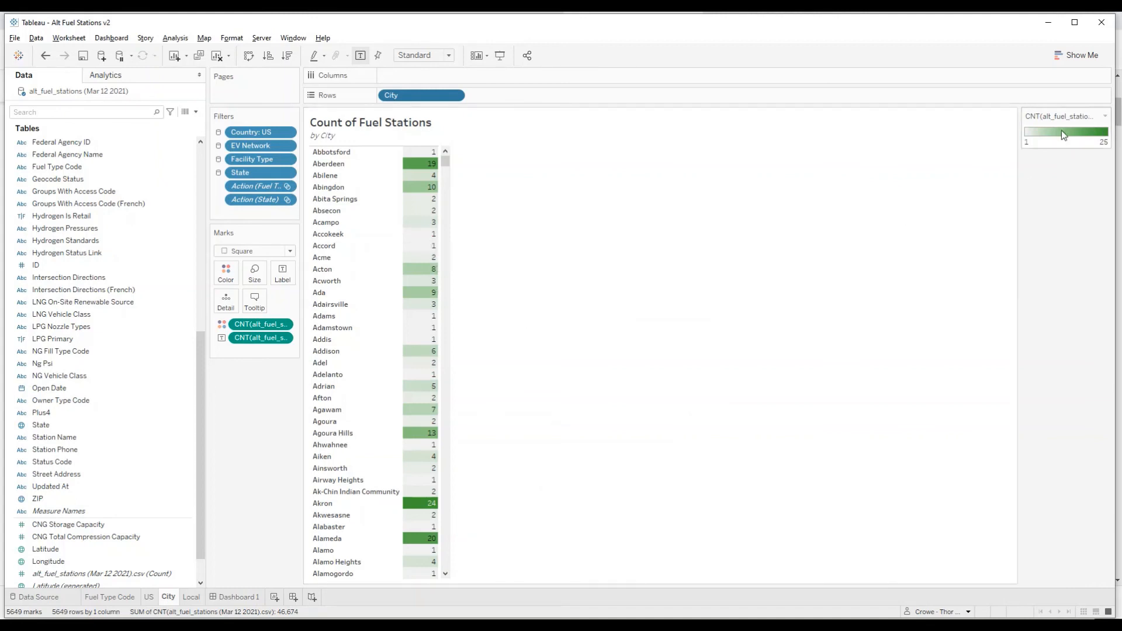
left_click(235, 596)
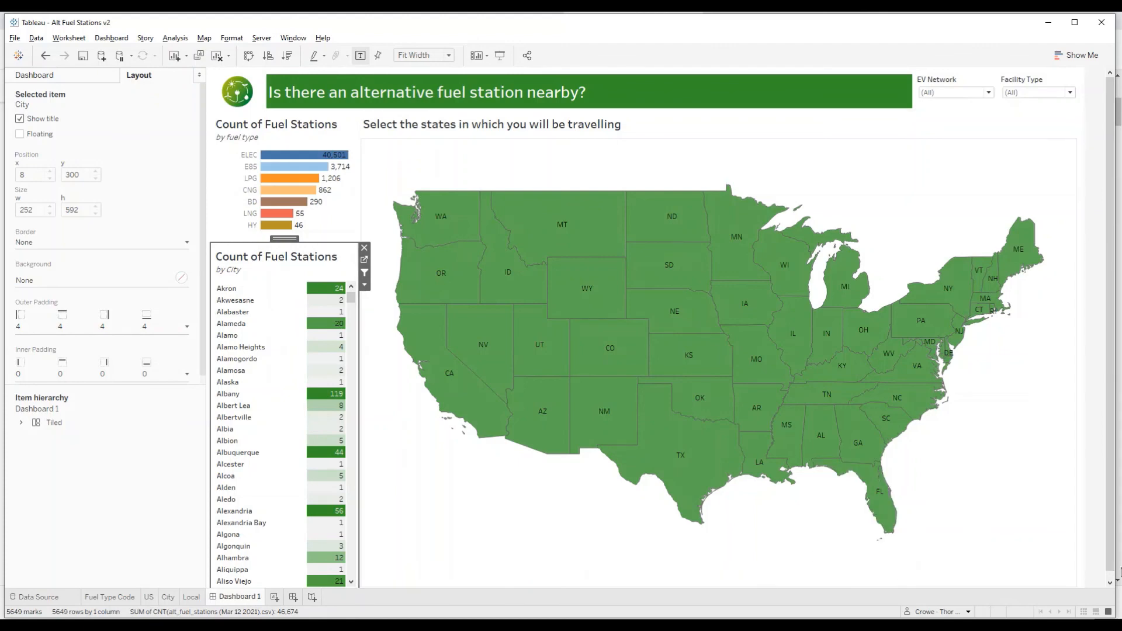
key("alt+Tab")
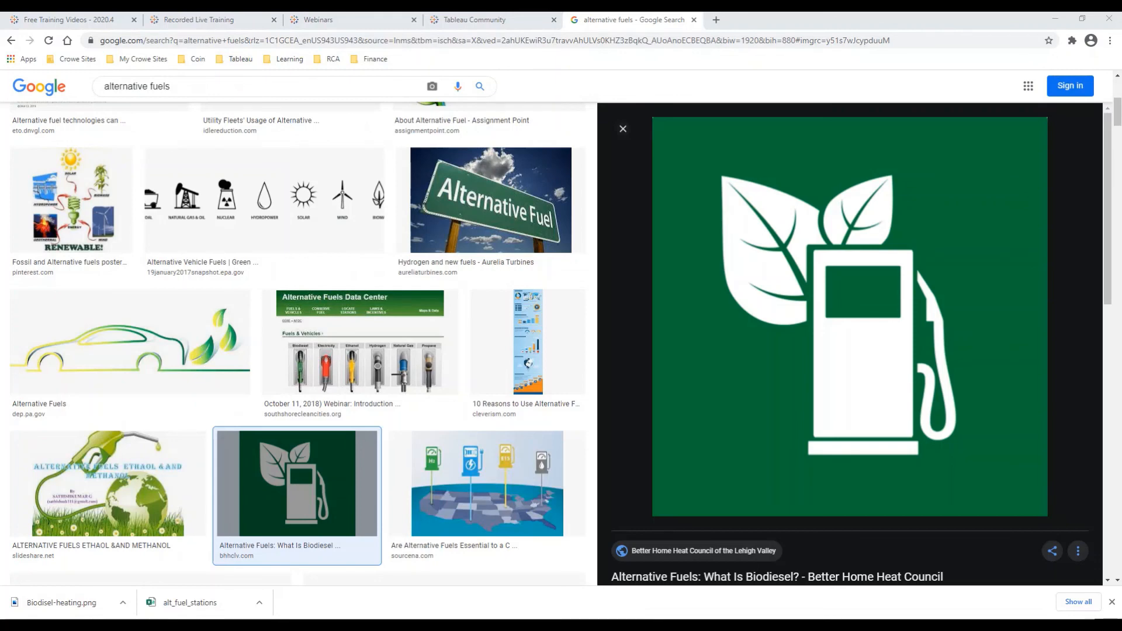
left_click(268, 42)
type("https://afdc.energy.gov/stations#/analyze")
key("Return")
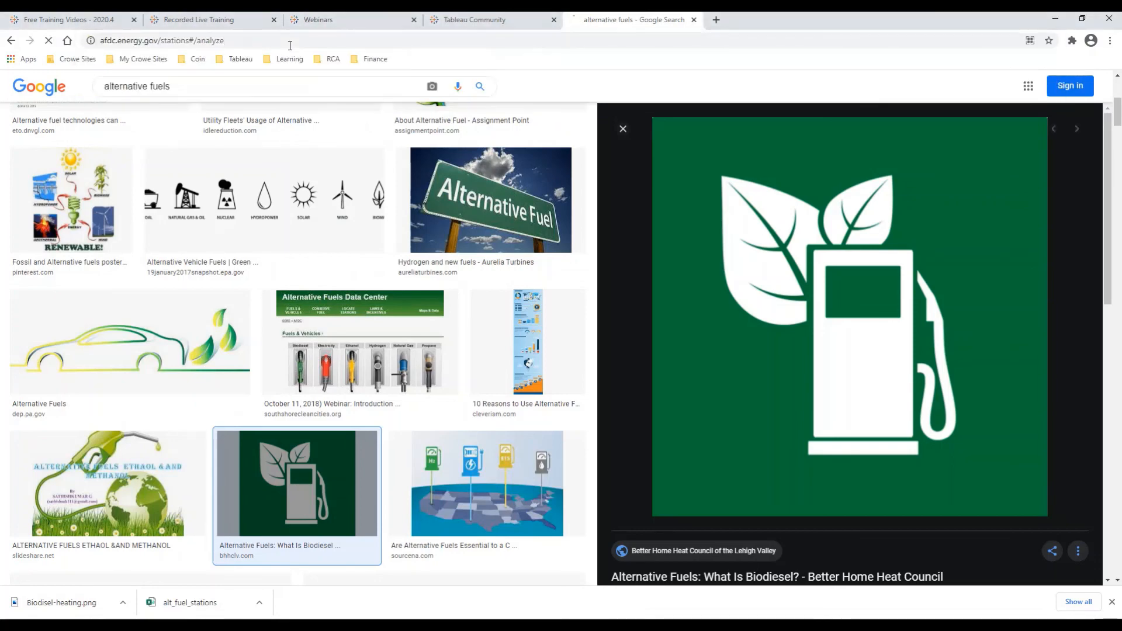
left_click_drag(225, 39, 99, 39)
key("ctrl+c")
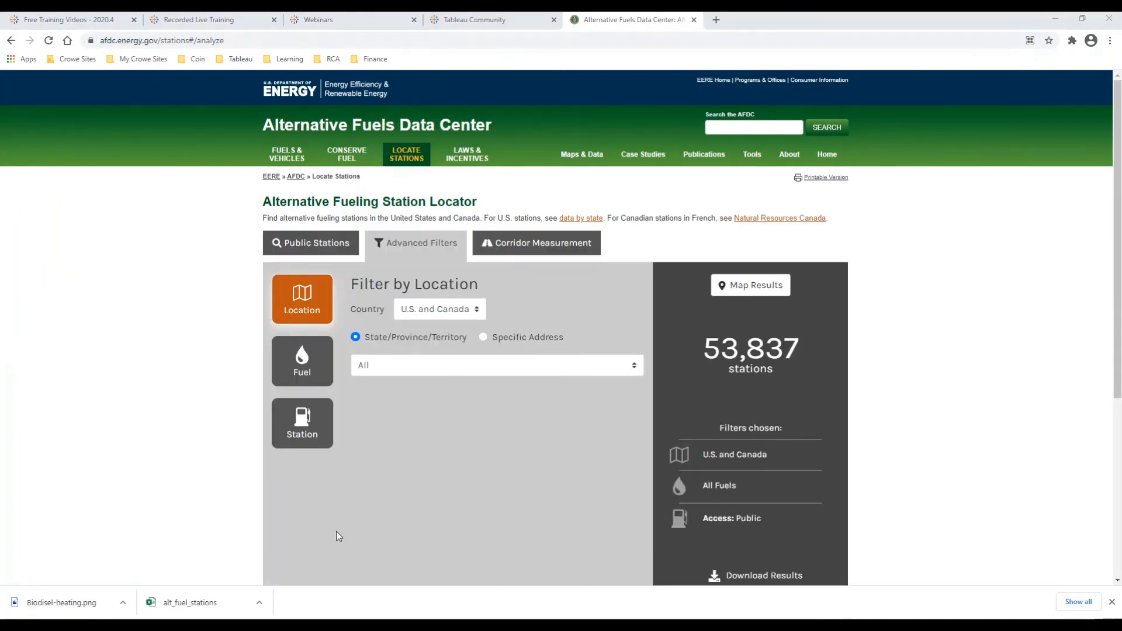
Step: Switch back to Tableau and reset the dashboard's US map to its default view
key("alt+Tab")
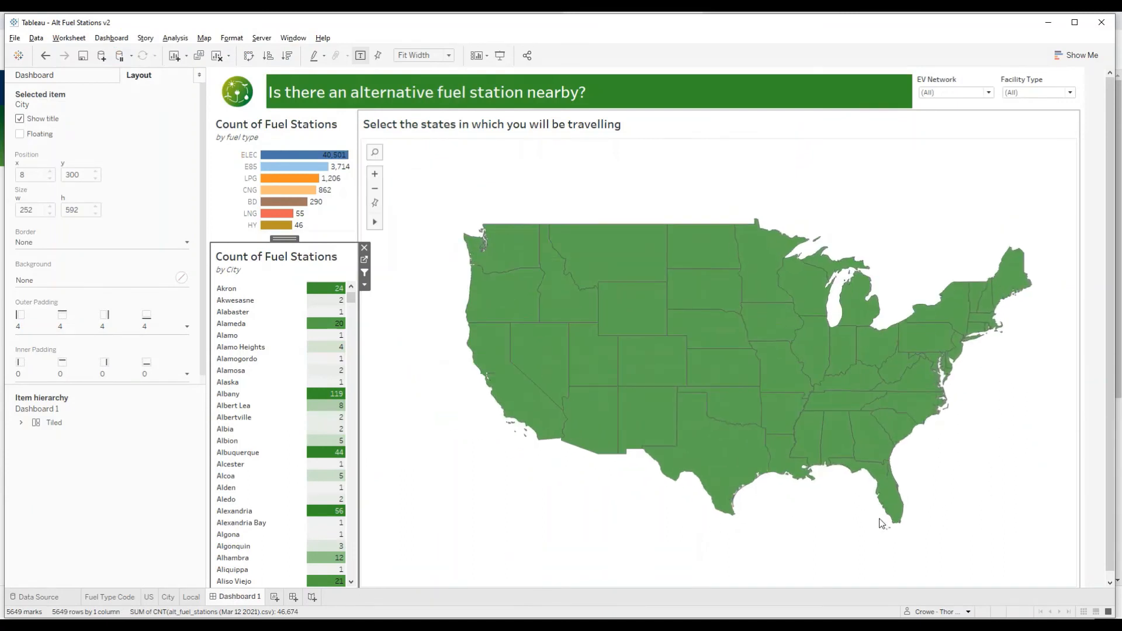
scroll(391, 473, "up", 1)
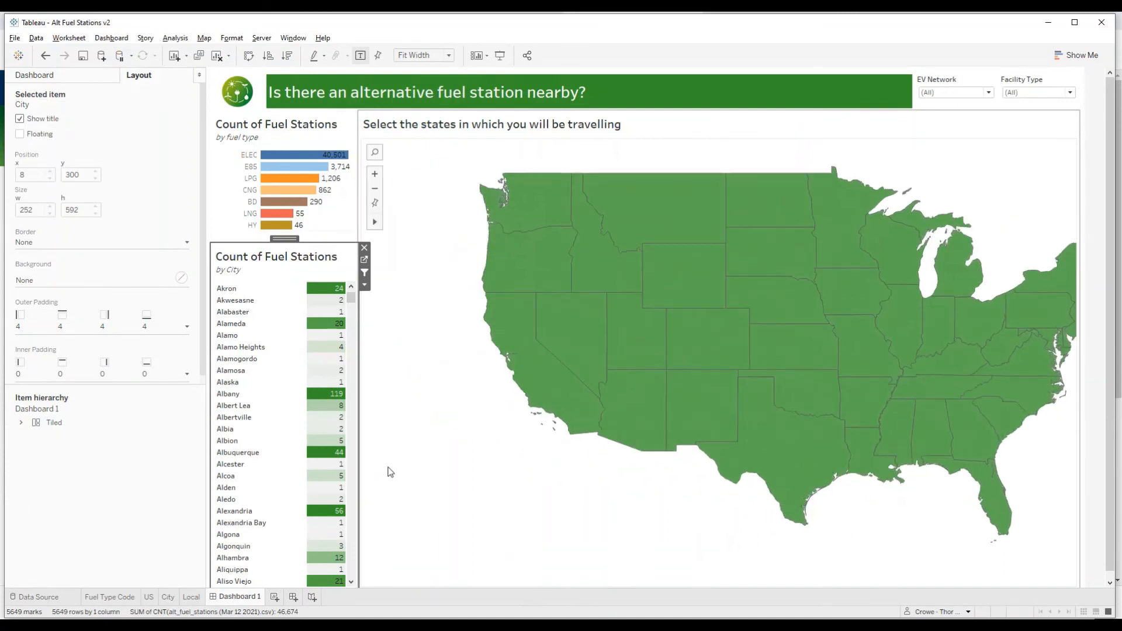
left_click(376, 205)
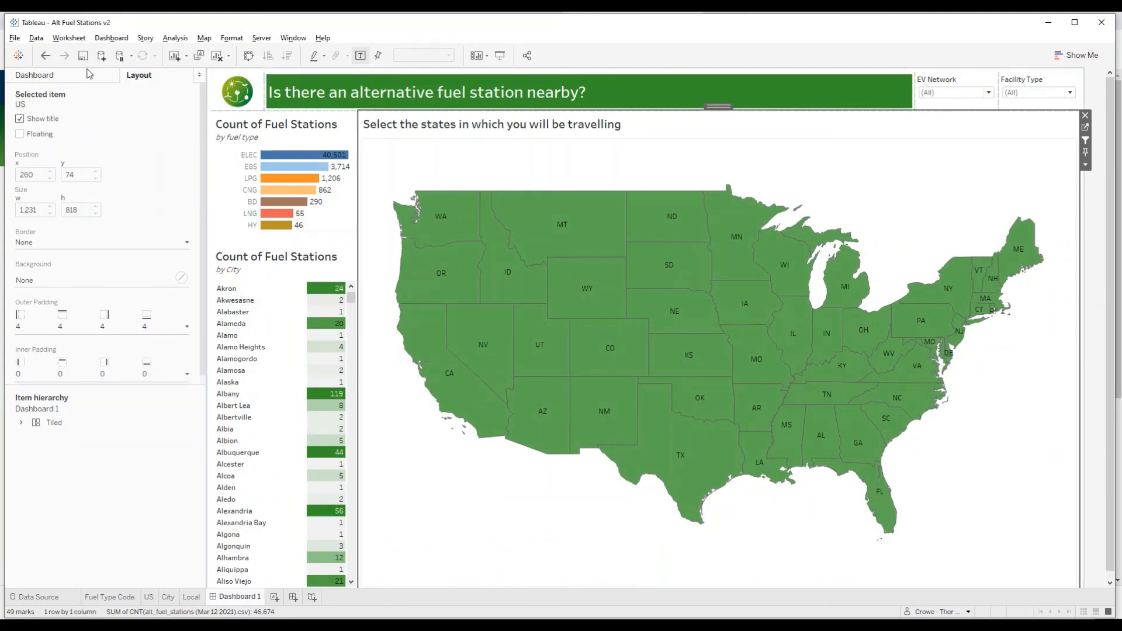
left_click(44, 83)
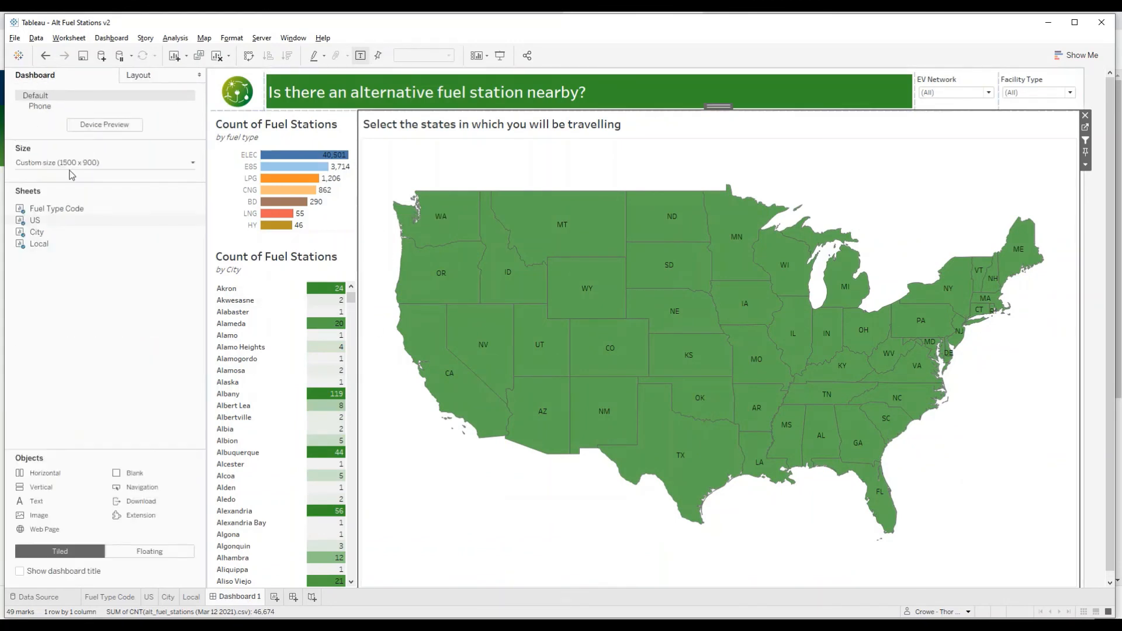
key("ctrl")
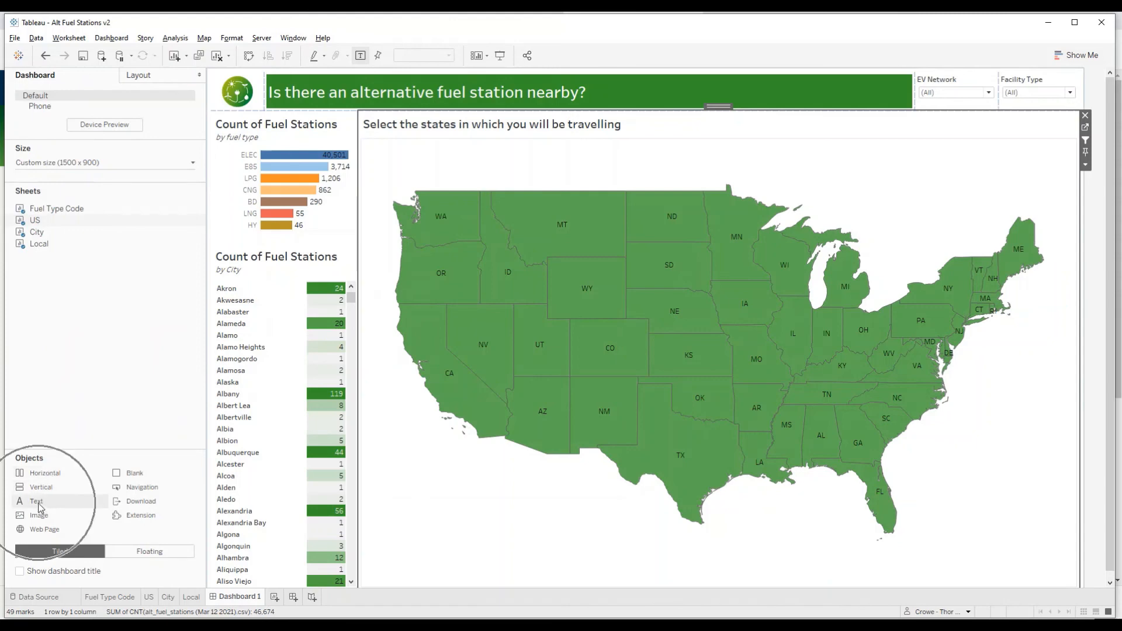
mouse_move(40, 507)
left_mouse_down()
mouse_move(524, 507)
mouse_move(865, 580)
left_mouse_up()
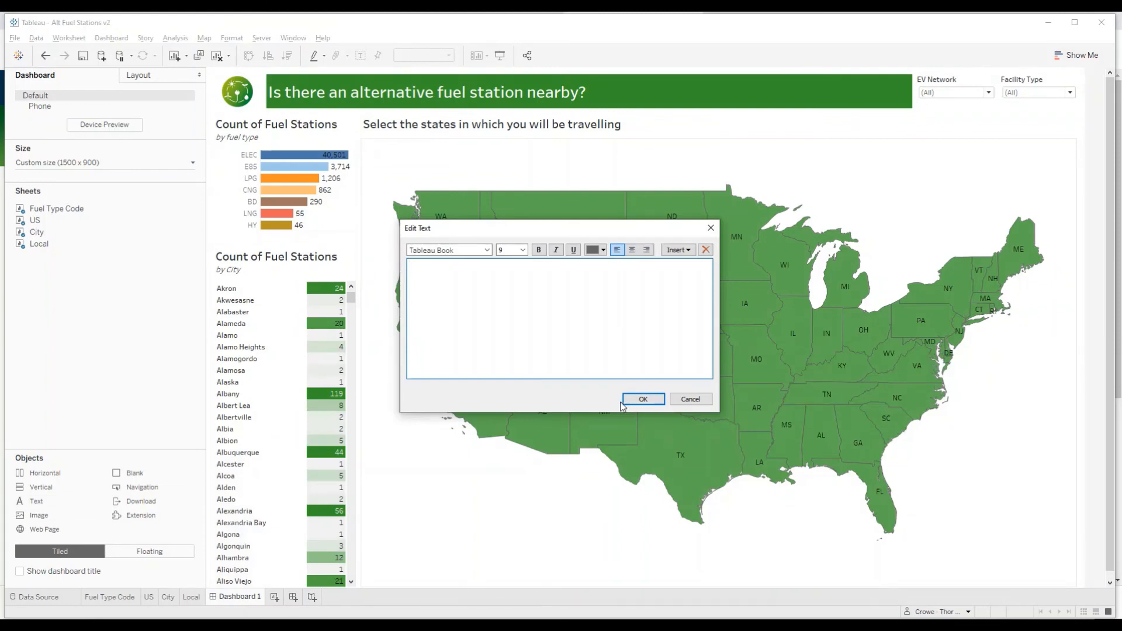
key("ctrl+v")
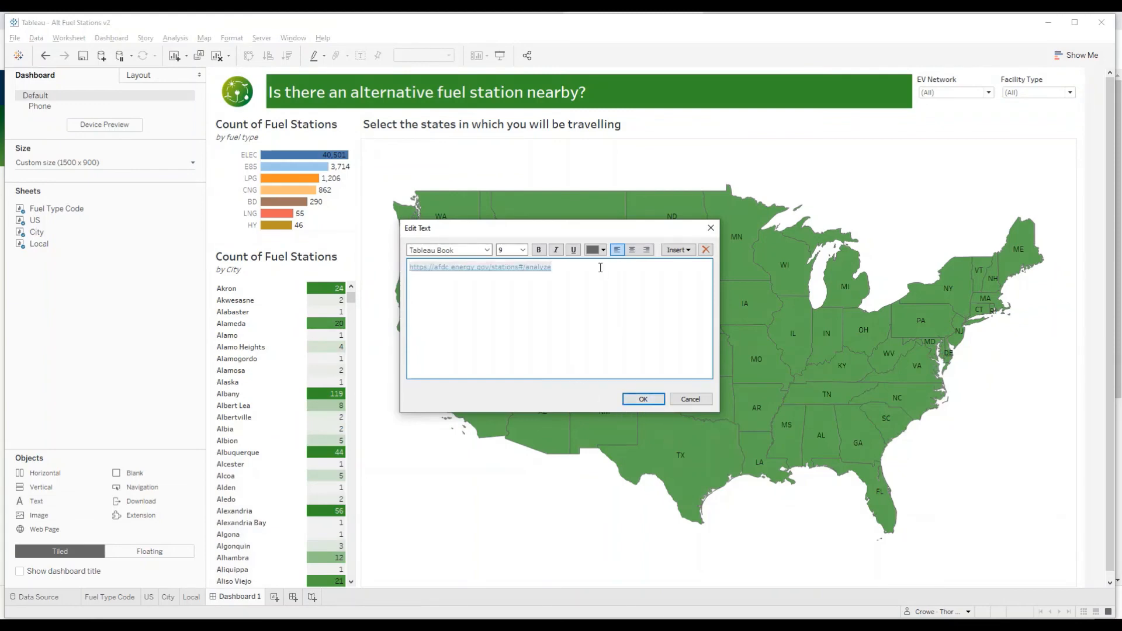
Step: Format the source link text as bold with a dark gray font color and apply the text
left_click_drag(600, 267, 319, 273)
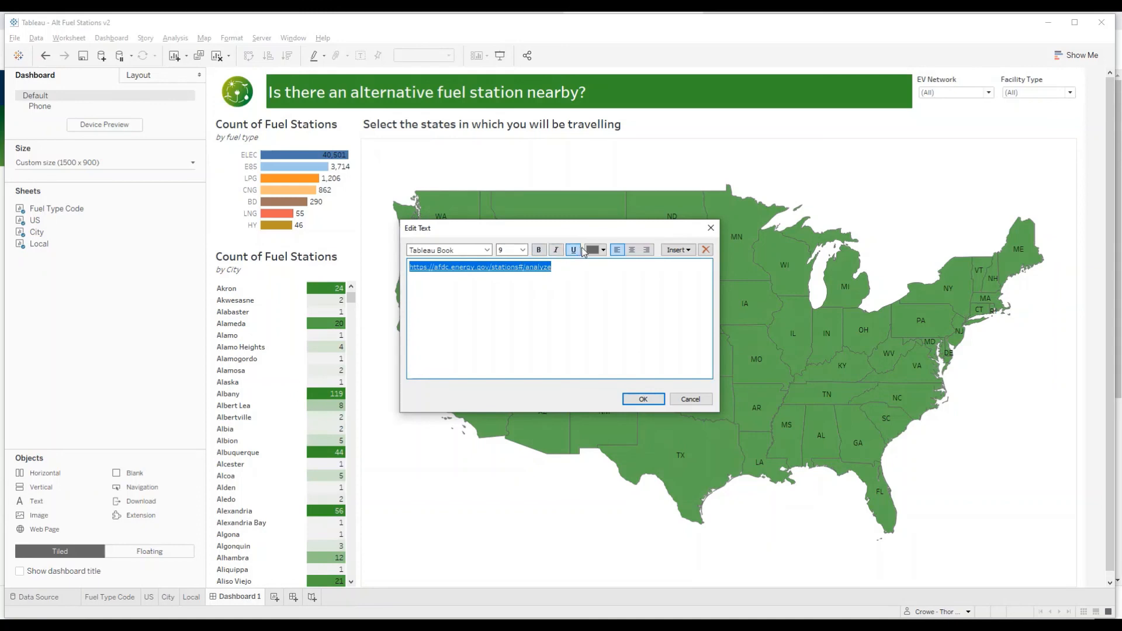
left_click(603, 251)
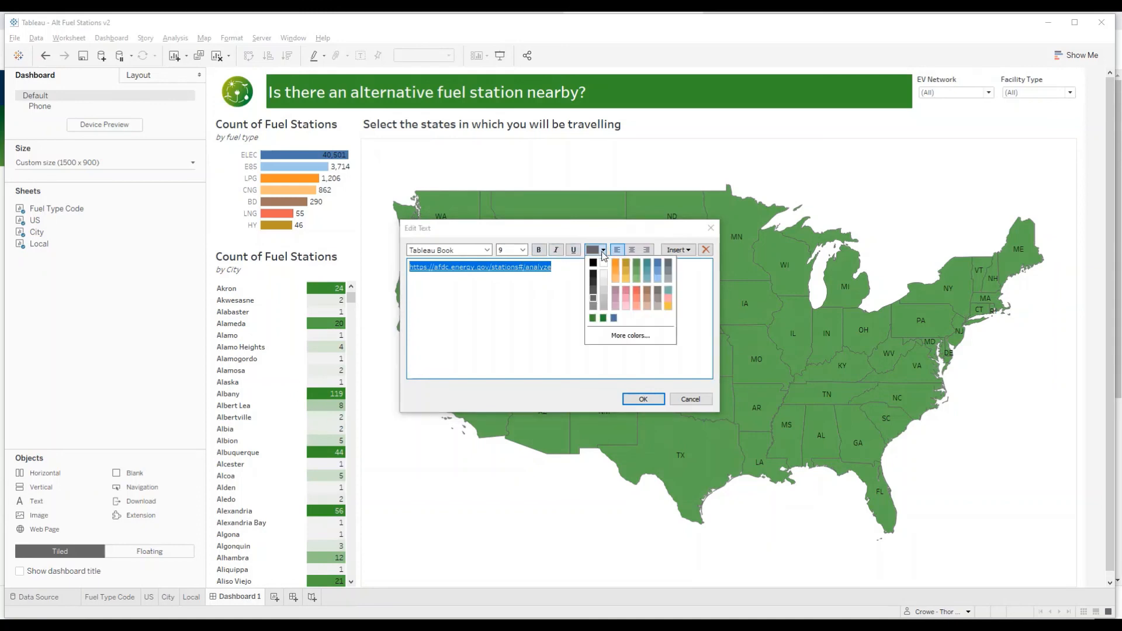
left_click(593, 289)
key("ctrl+b")
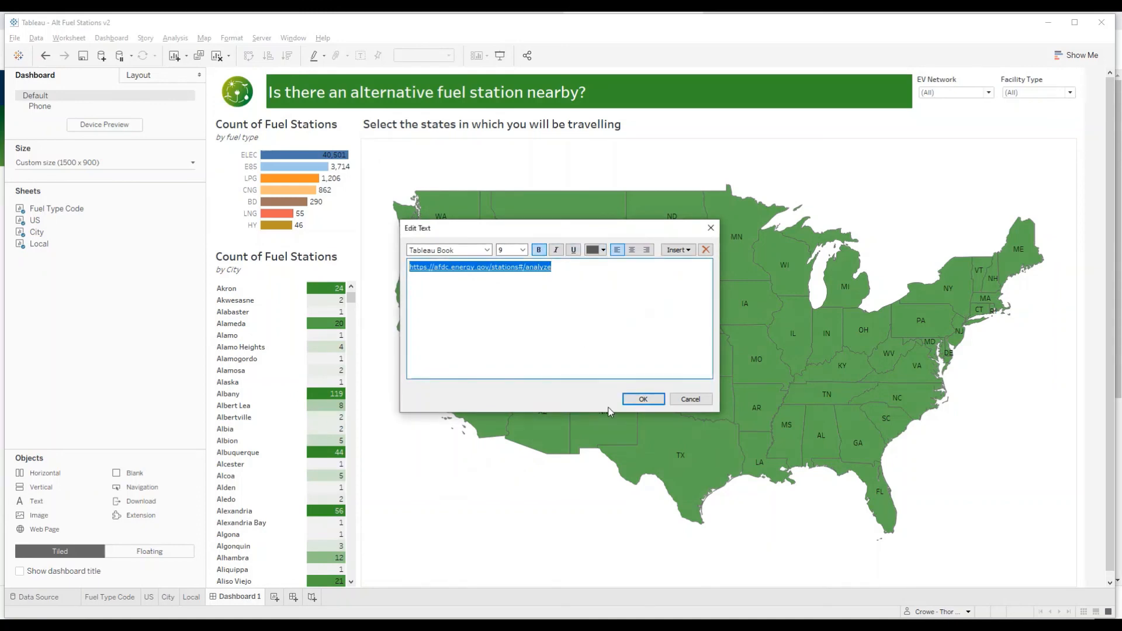
left_click(643, 400)
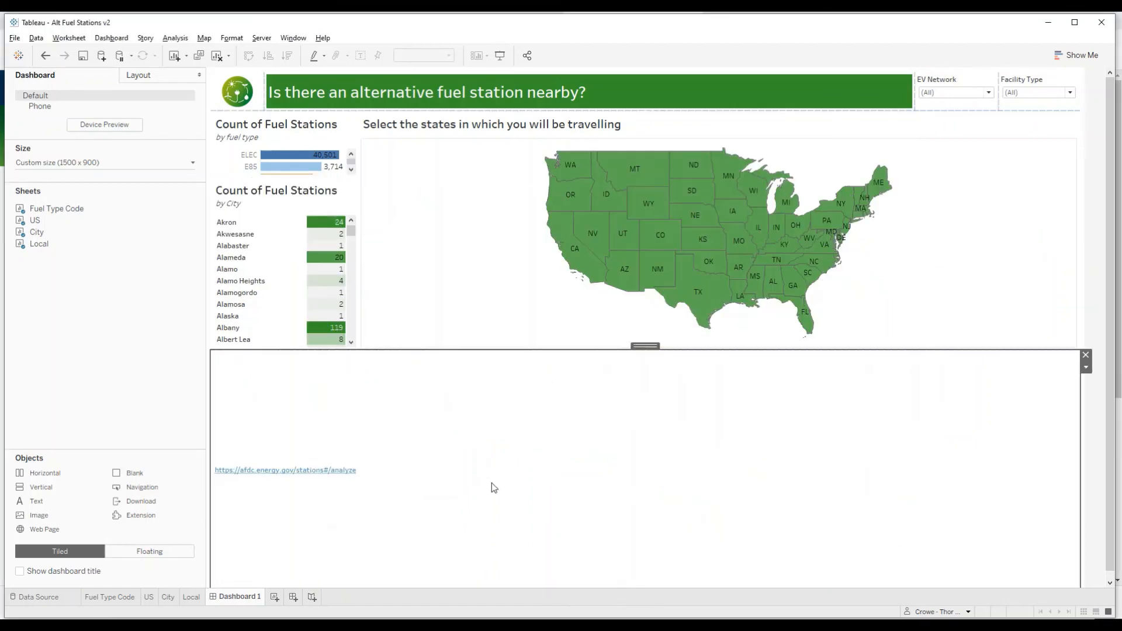
Step: Right-align the source link and shrink its text object to a thin strip along the dashboard's bottom edge
scroll(503, 490, "down", 1)
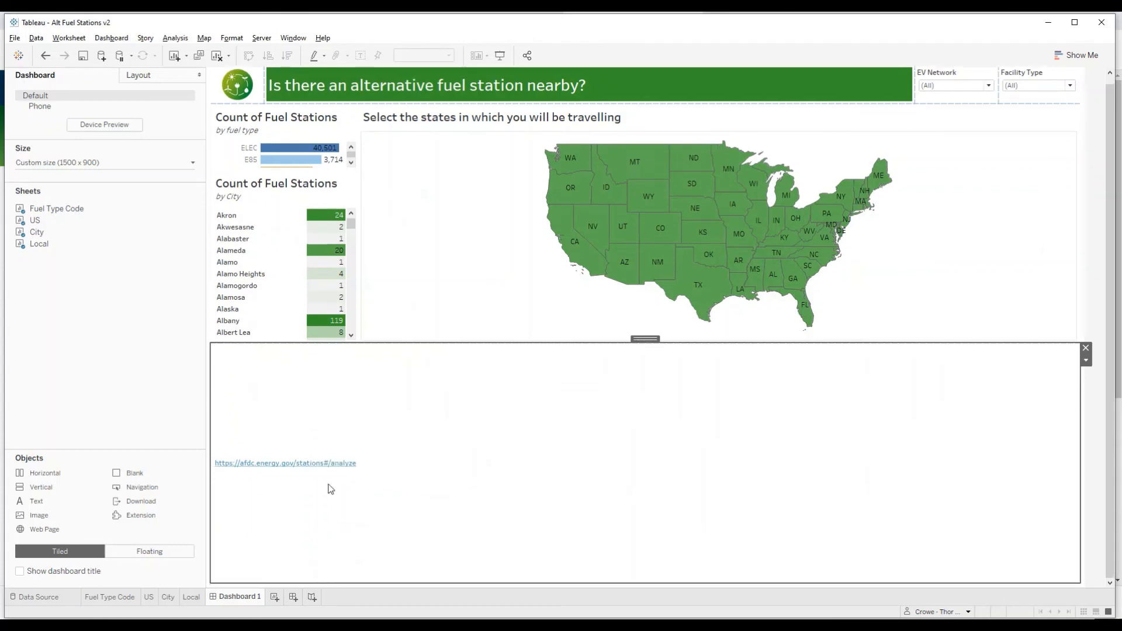
double_click(440, 459)
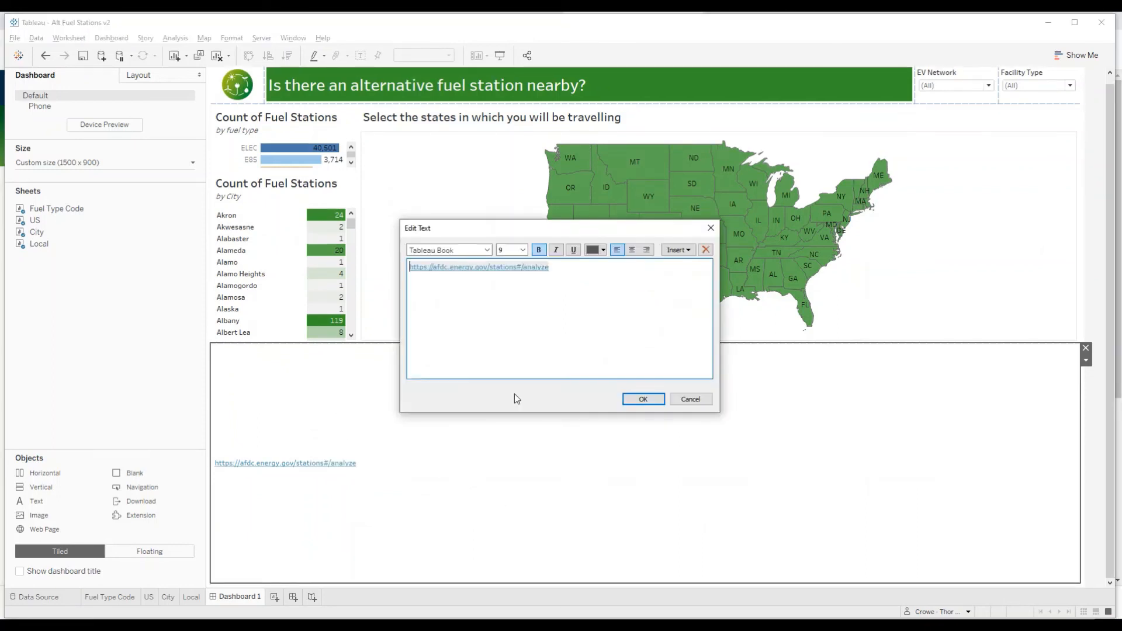
left_click(647, 251)
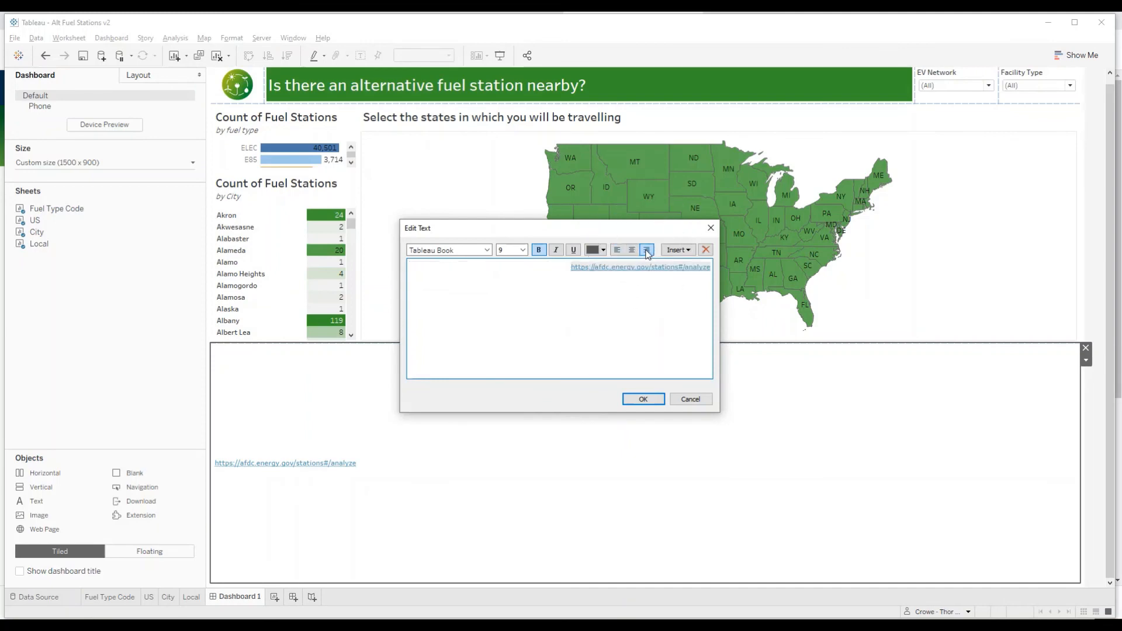
left_click(657, 402)
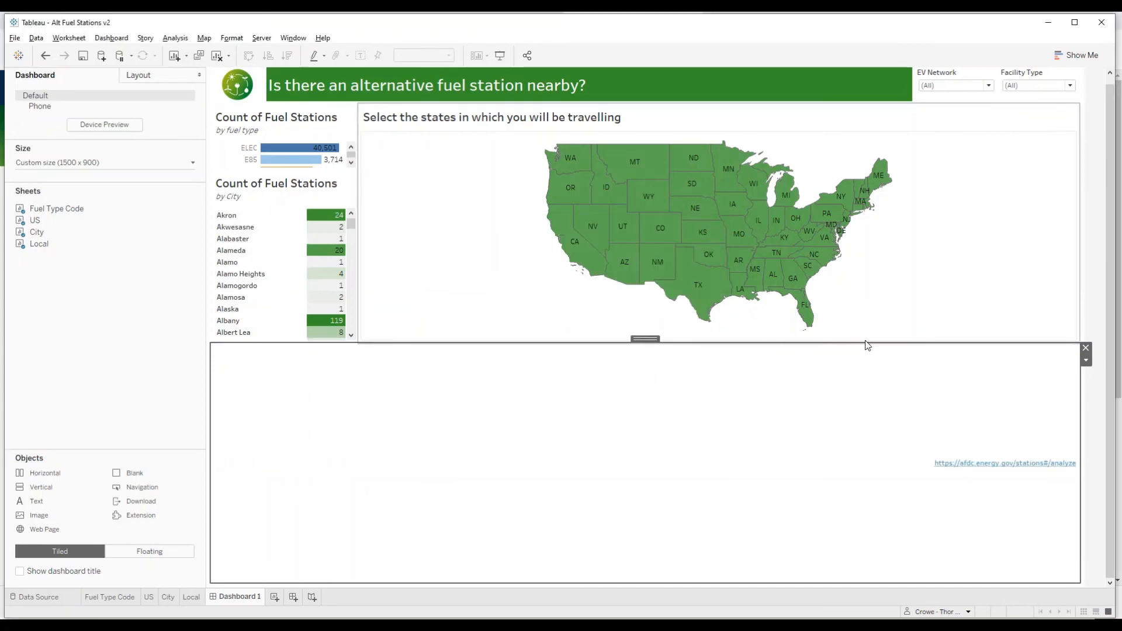
left_click_drag(865, 344, 860, 565)
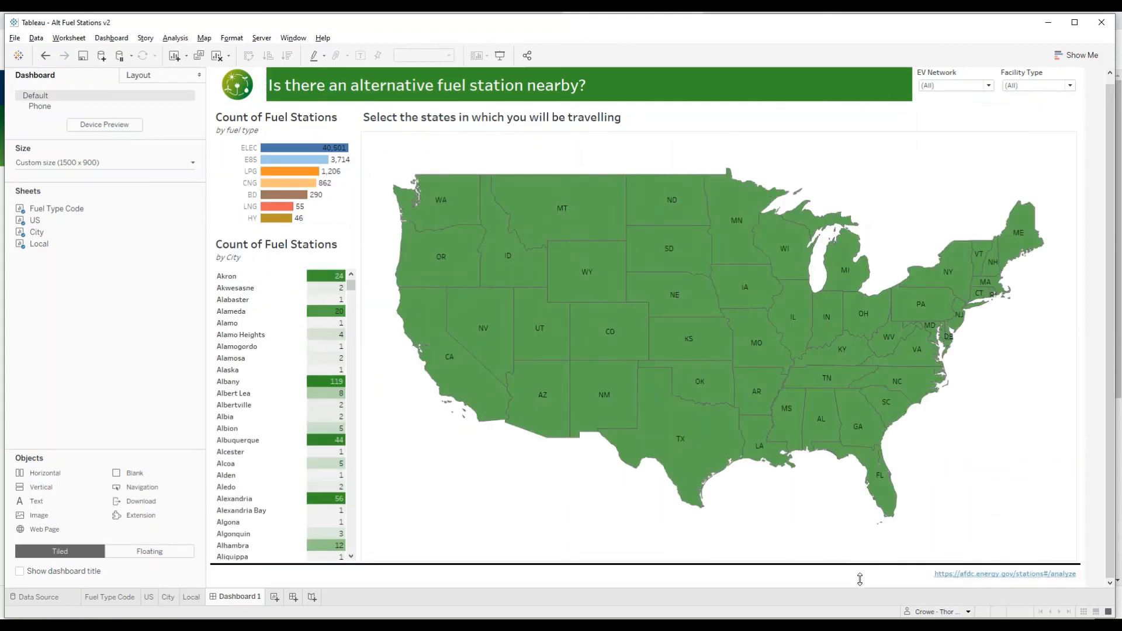
left_click(977, 513)
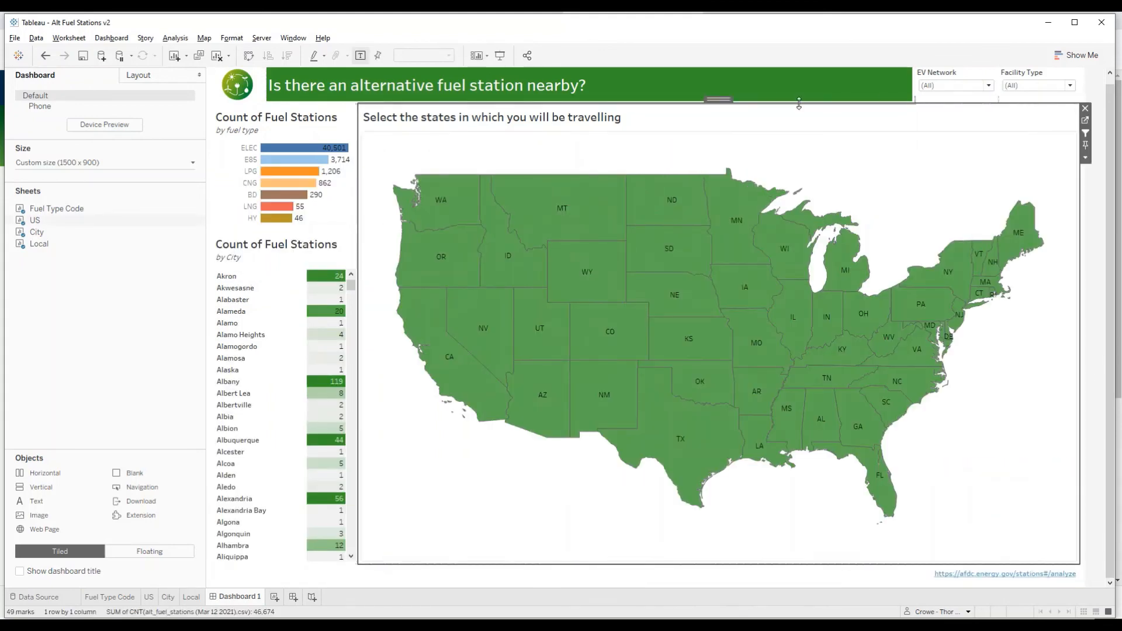
left_click(735, 79)
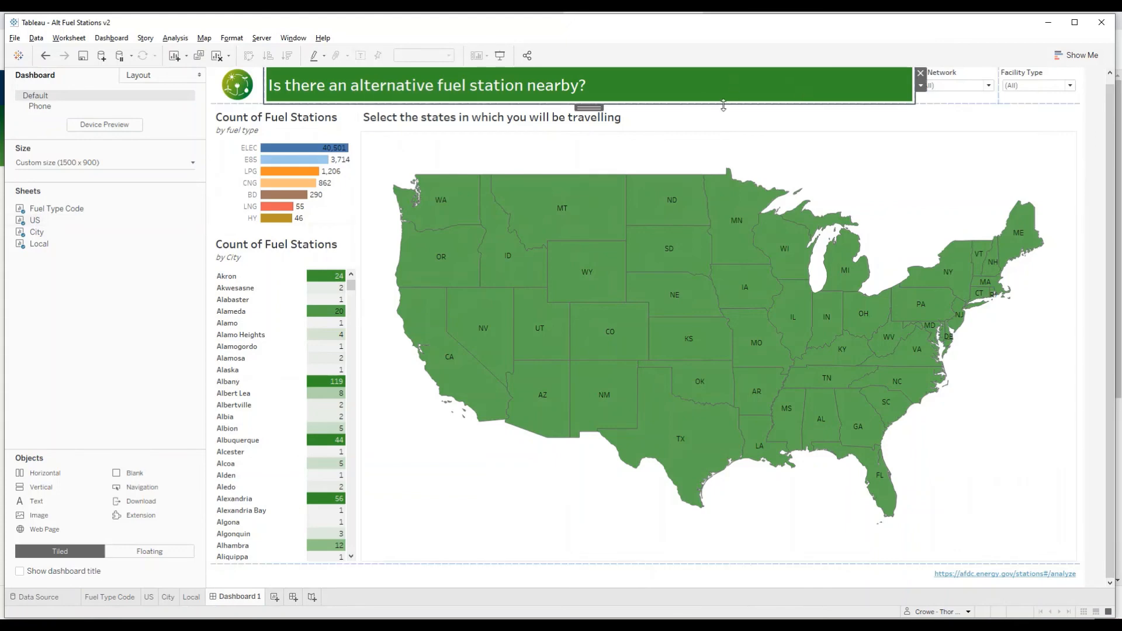
mouse_move(738, 197)
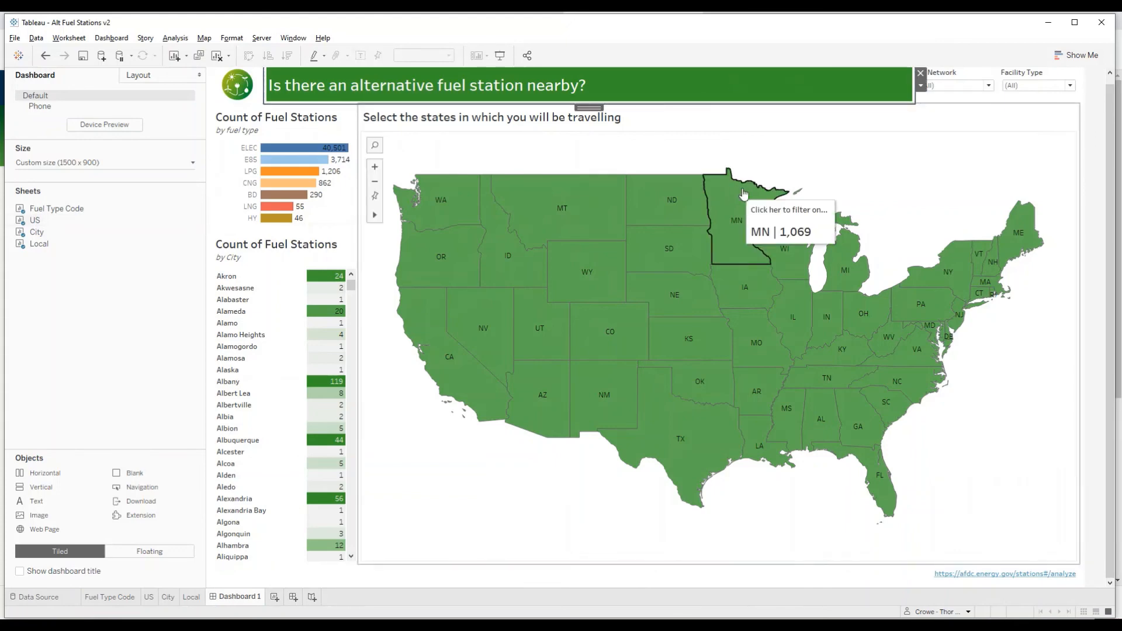
mouse_move(665, 445)
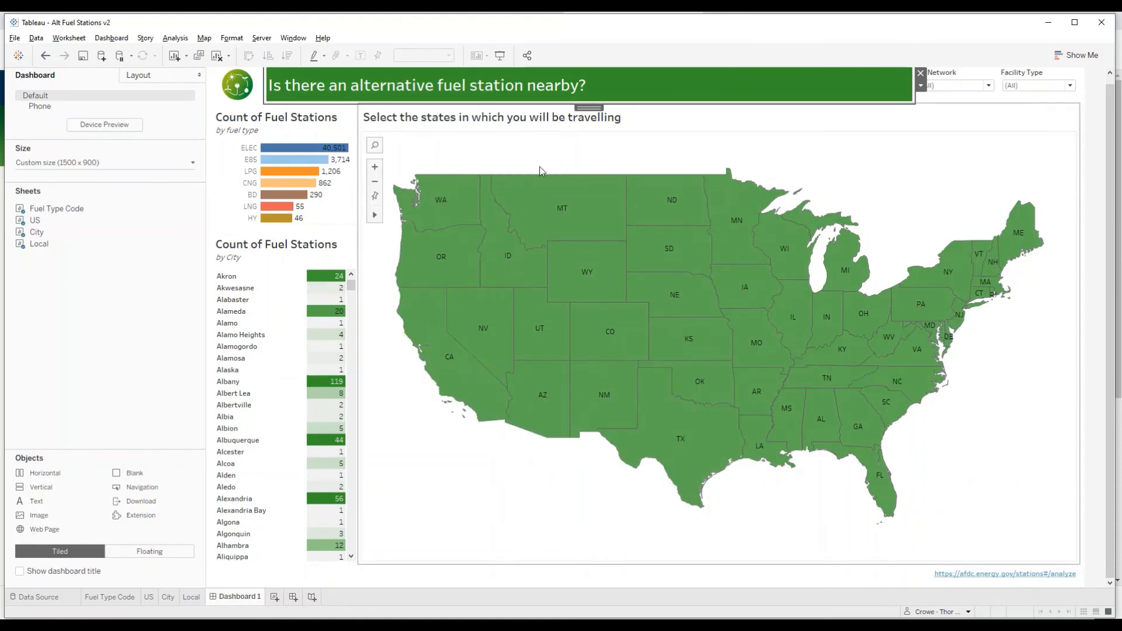
Step: Present the dashboard full screen, filter it to ELEC stations in Indiana, and examine the stations around Indianapolis on the local map
left_click(500, 57)
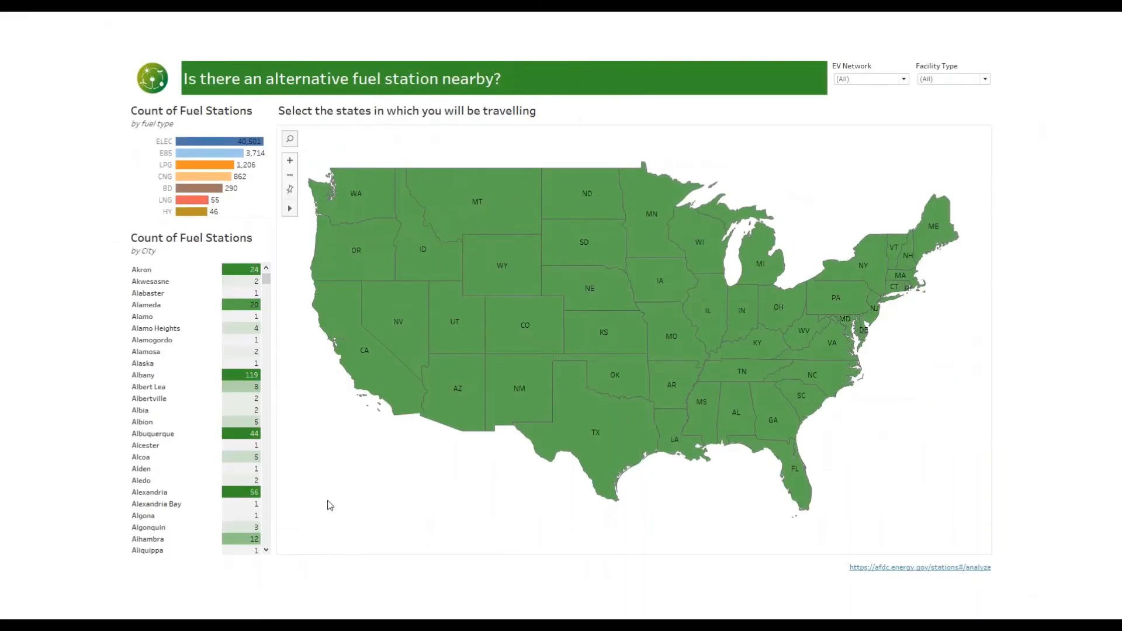
left_click(158, 143)
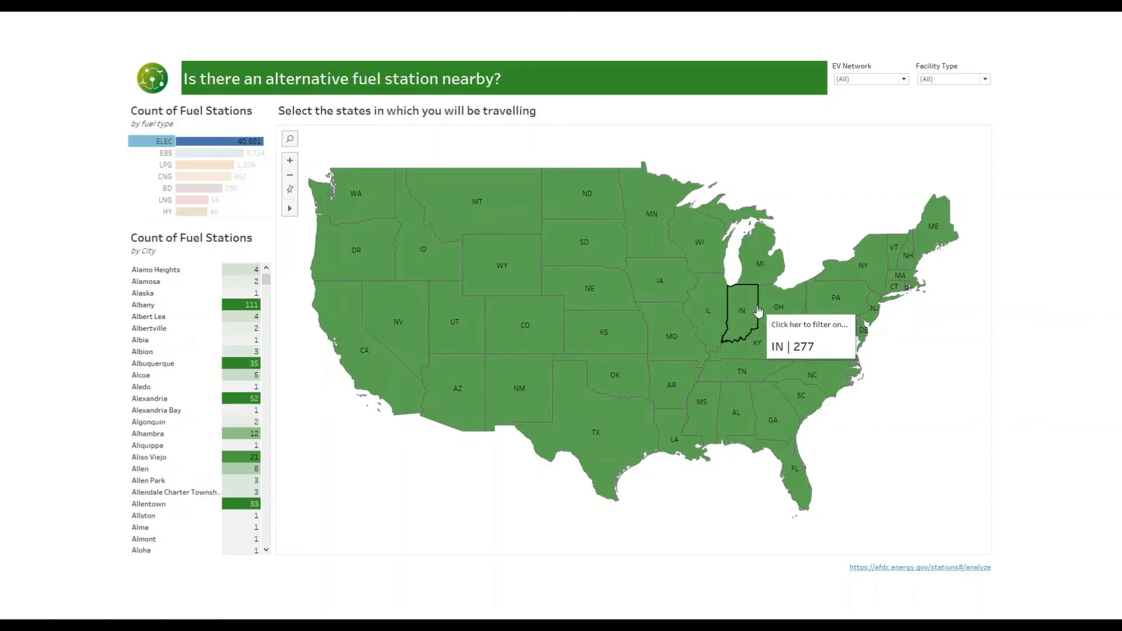
left_click(743, 302)
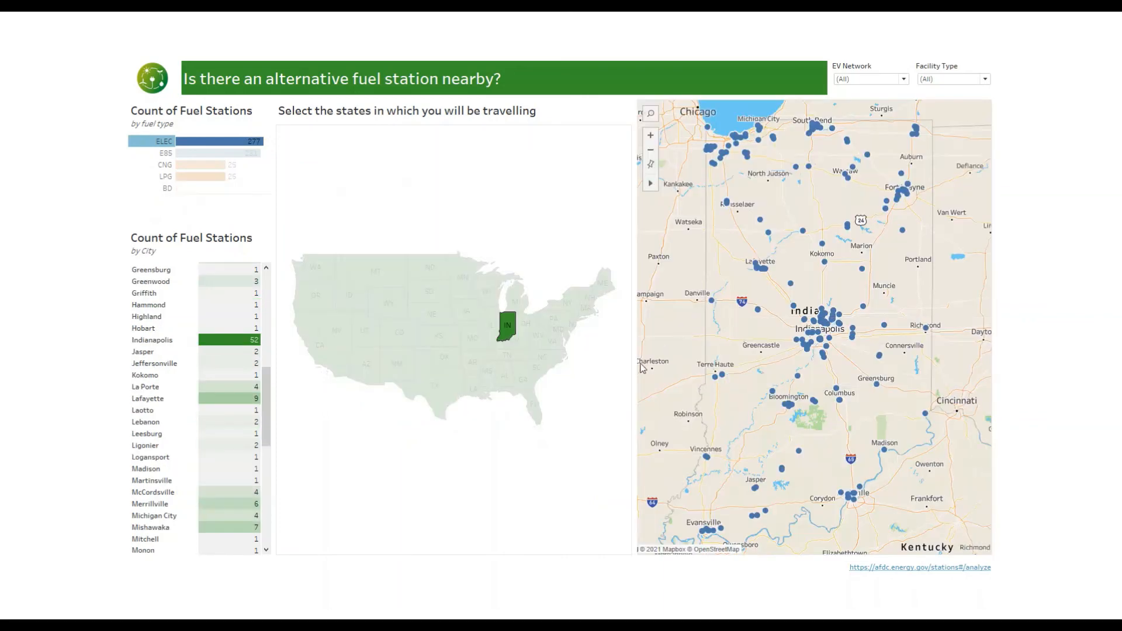
mouse_move(824, 358)
scroll(825, 362, "up", 5)
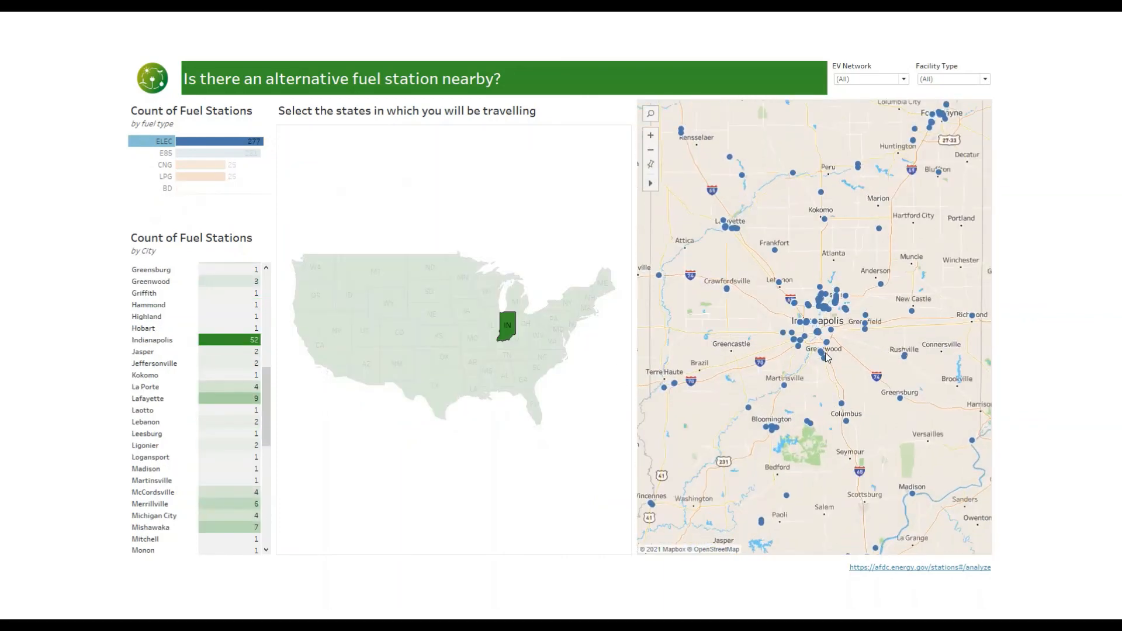
scroll(826, 352, "up", 1)
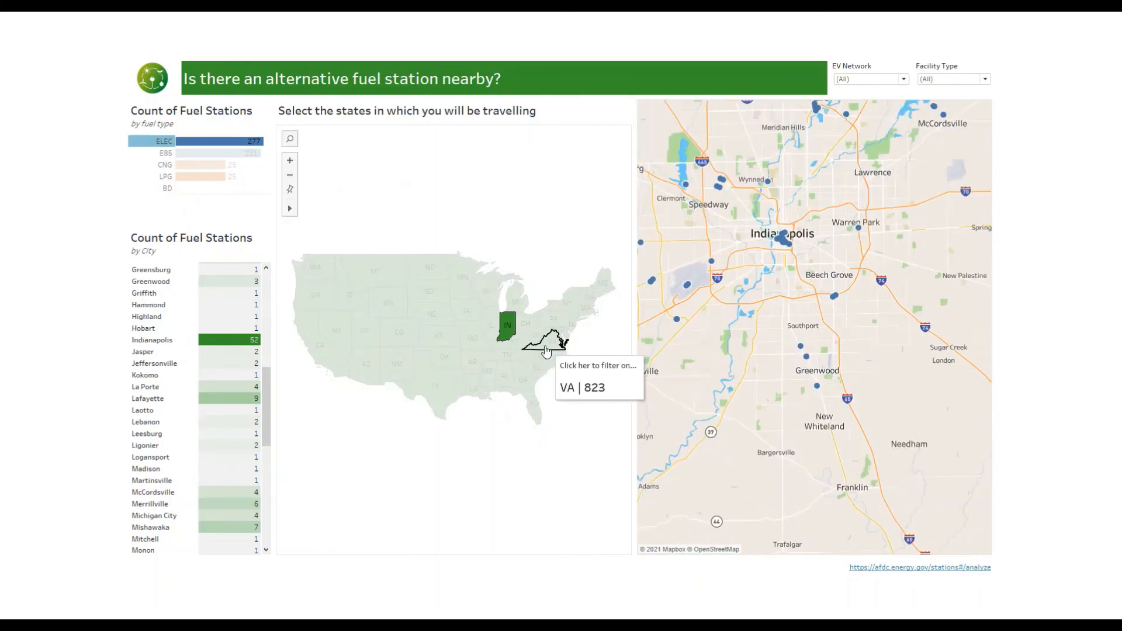
Step: Add Kentucky and Tennessee to the Indiana selection and reset the local map to fit all three states' stations
left_click(507, 348, "ctrl")
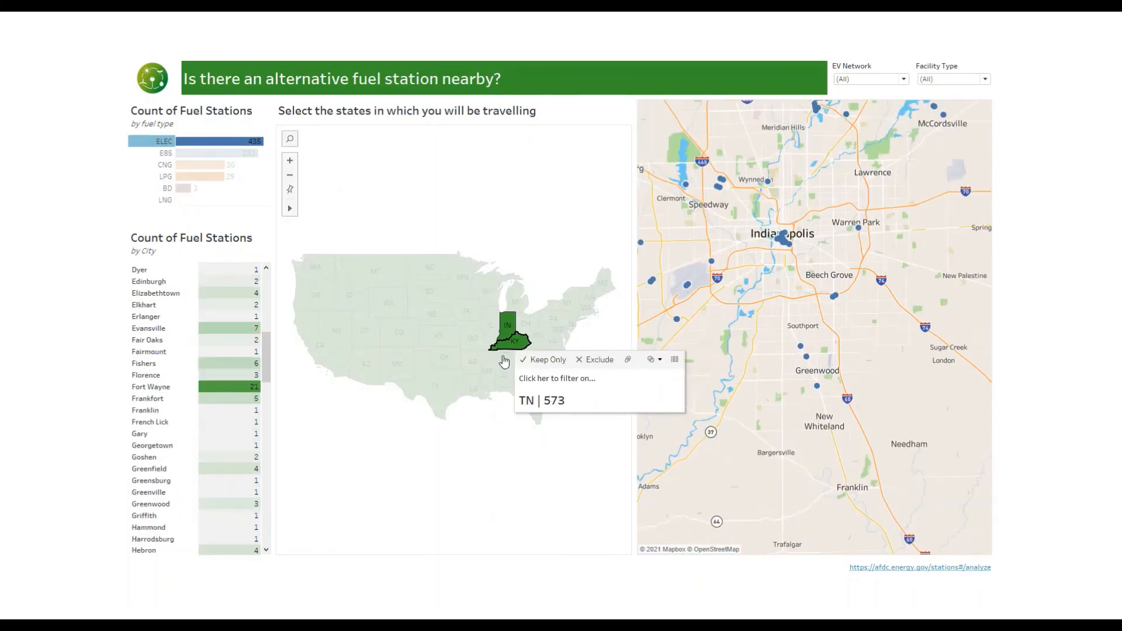
left_click(503, 358, "ctrl")
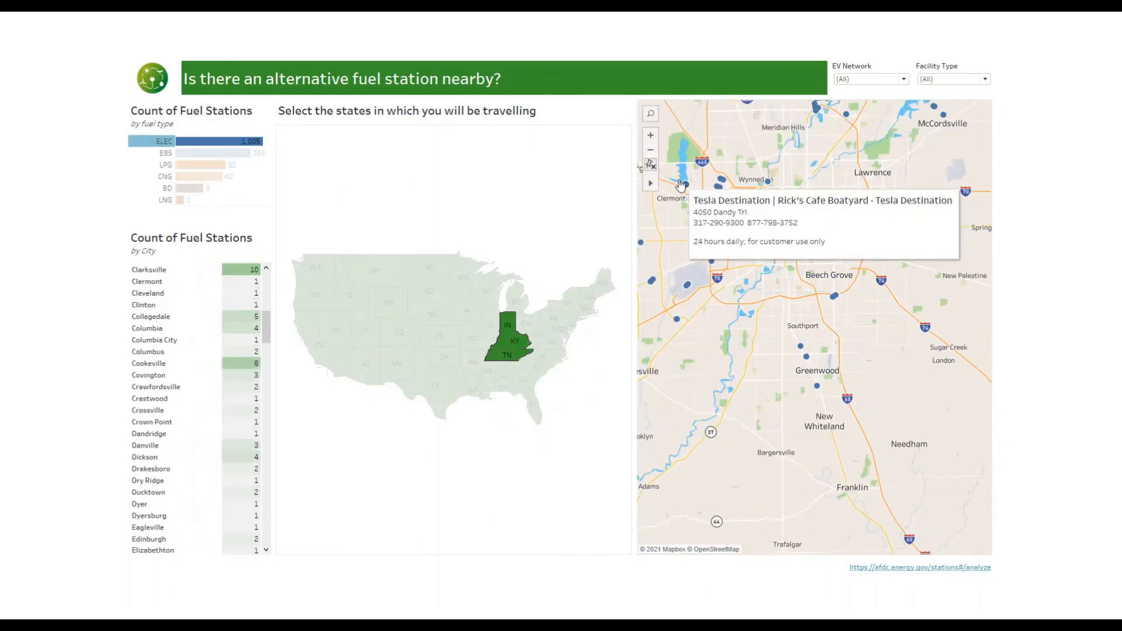
left_click(649, 166)
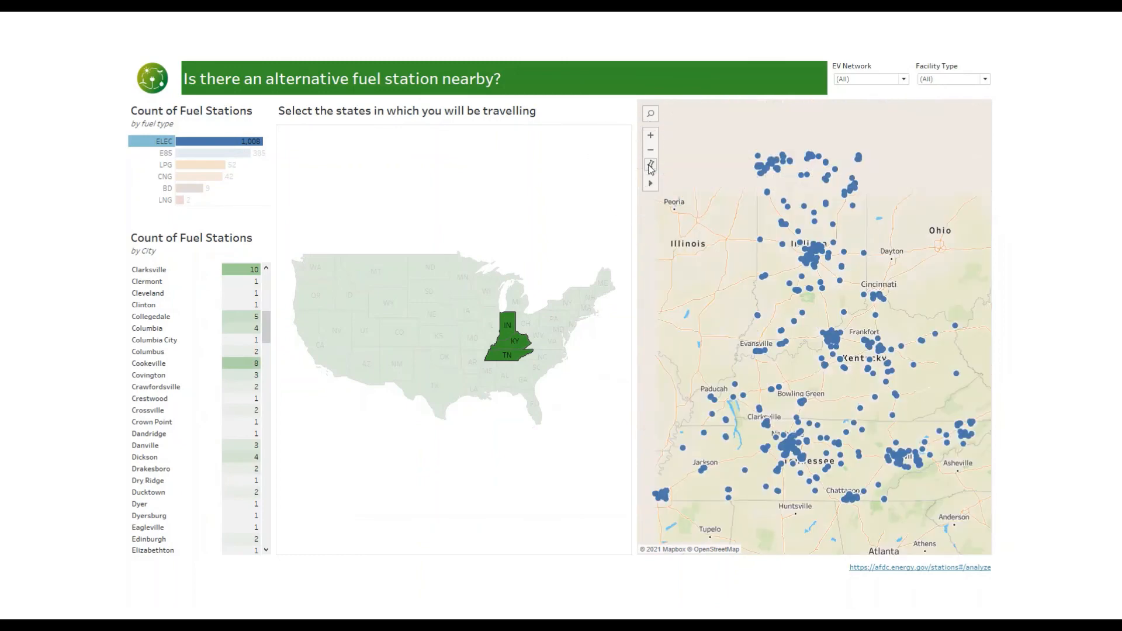
mouse_move(807, 430)
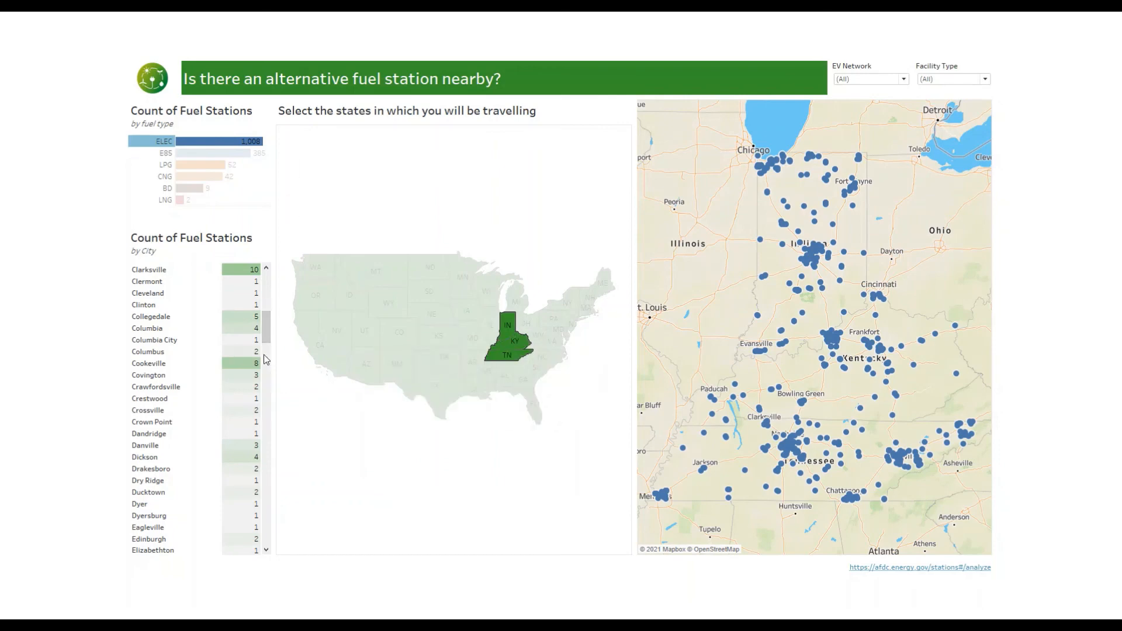
Step: Filter the stations to Knoxville in the city list and examine the station details on the local map
left_click_drag(266, 317, 265, 400)
left_click(187, 370)
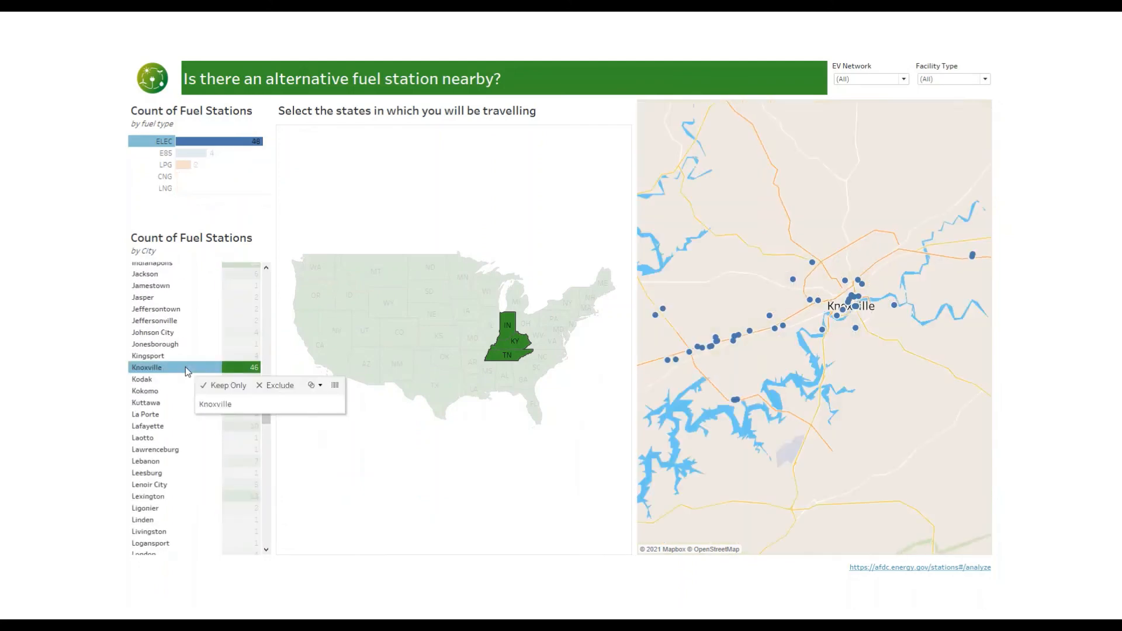
mouse_move(667, 361)
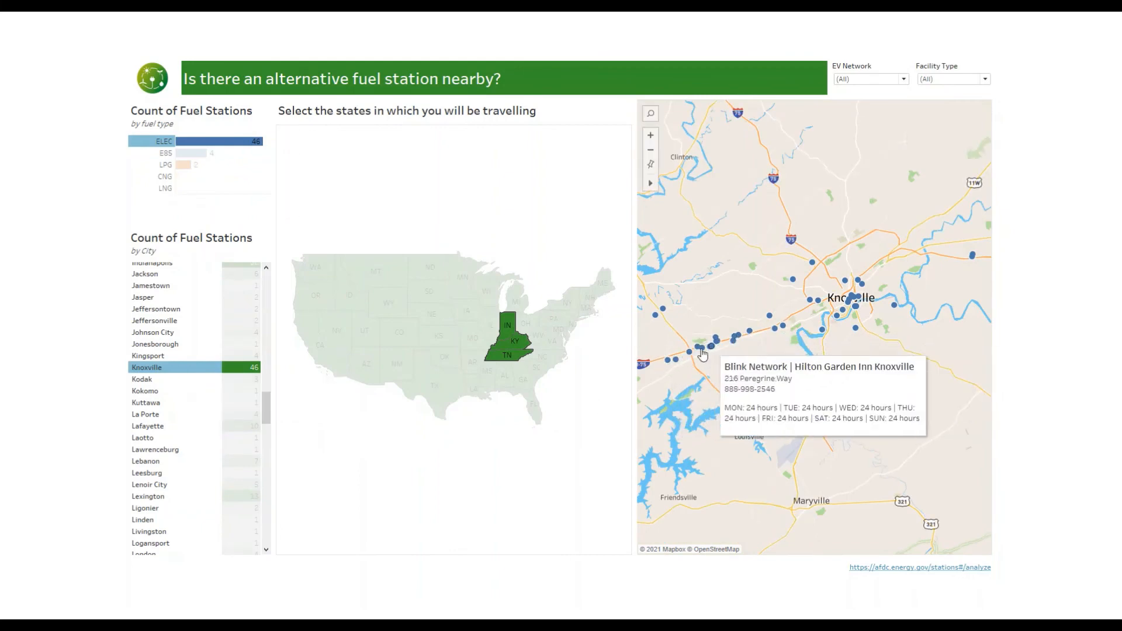
left_click_drag(666, 380, 683, 372)
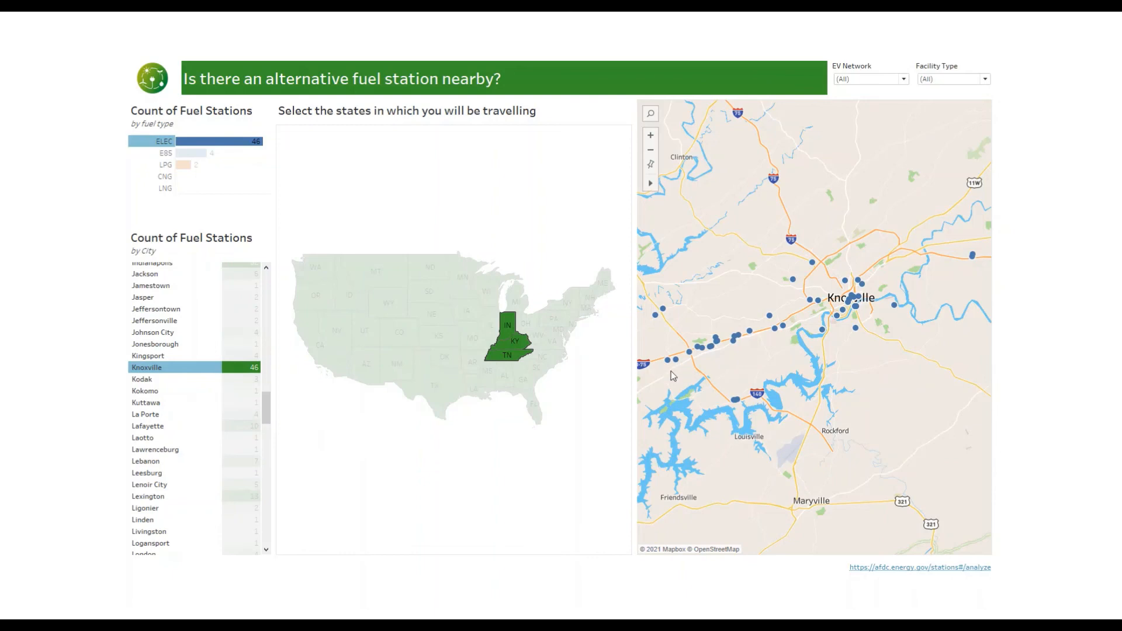
mouse_move(545, 378)
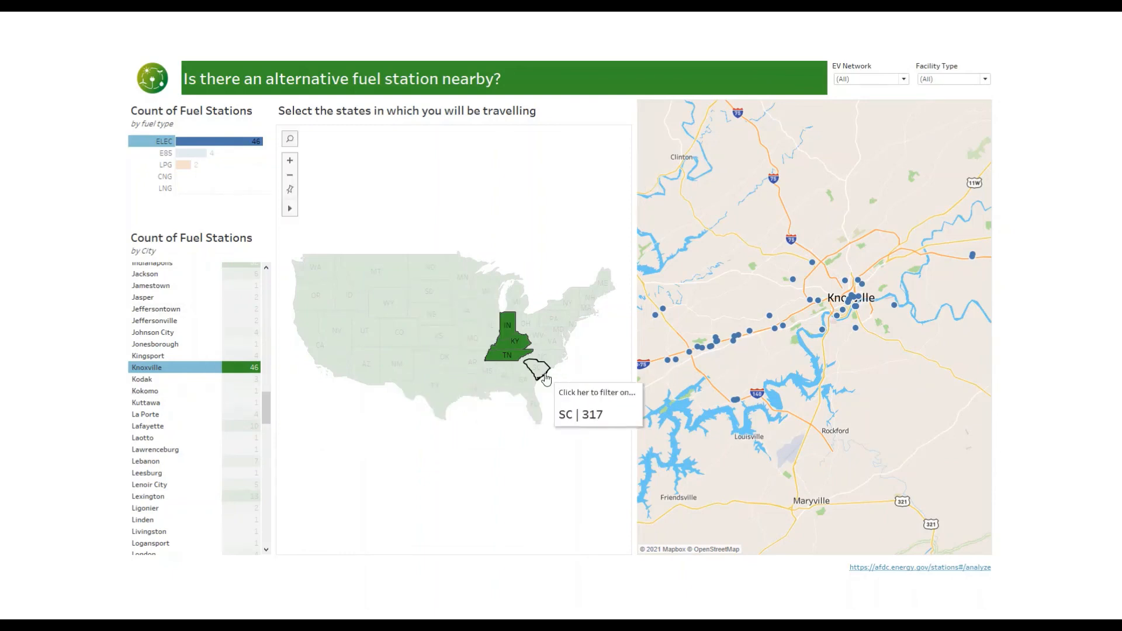
Step: Clear the city, fuel type and state selections to restore the full US map, and exit presentation mode
left_click(515, 341)
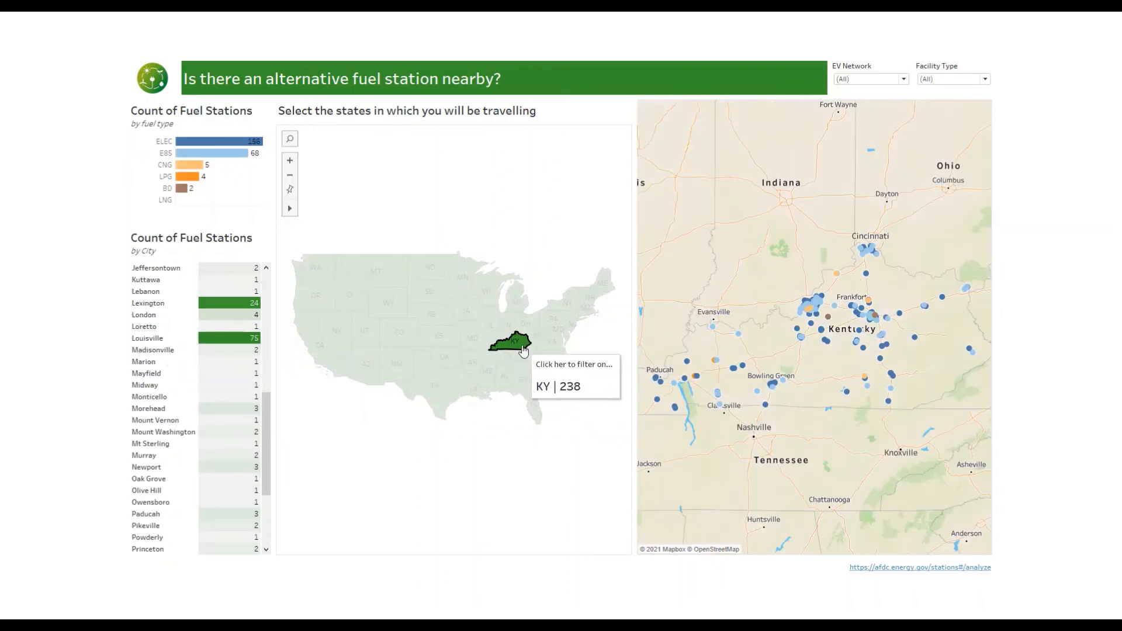
left_click(523, 351)
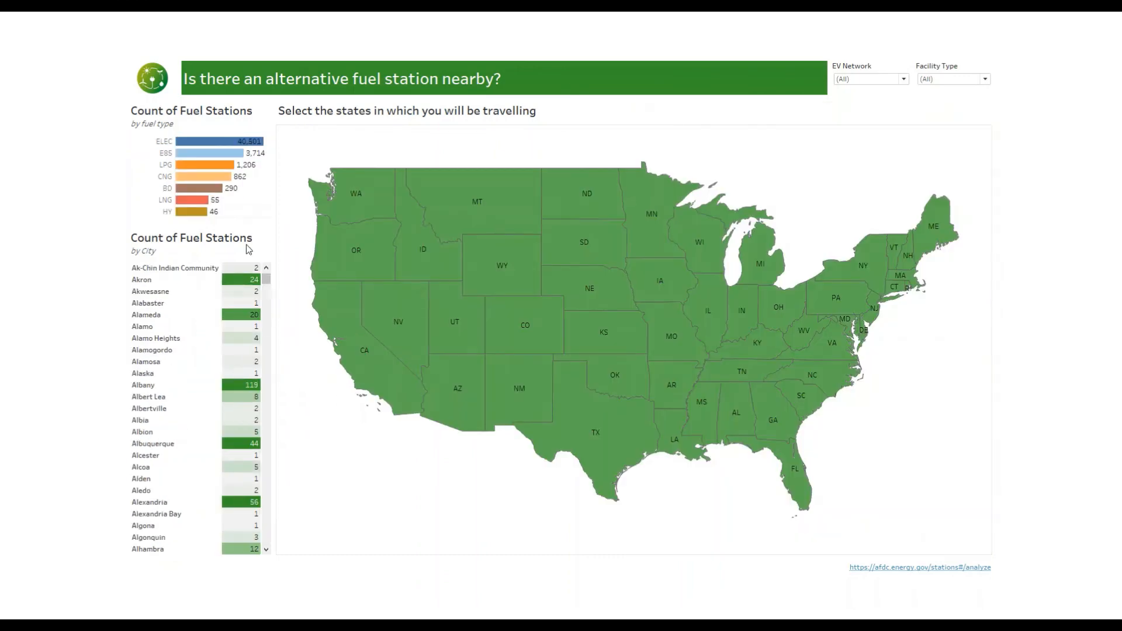
mouse_move(718, 220)
key("Escape")
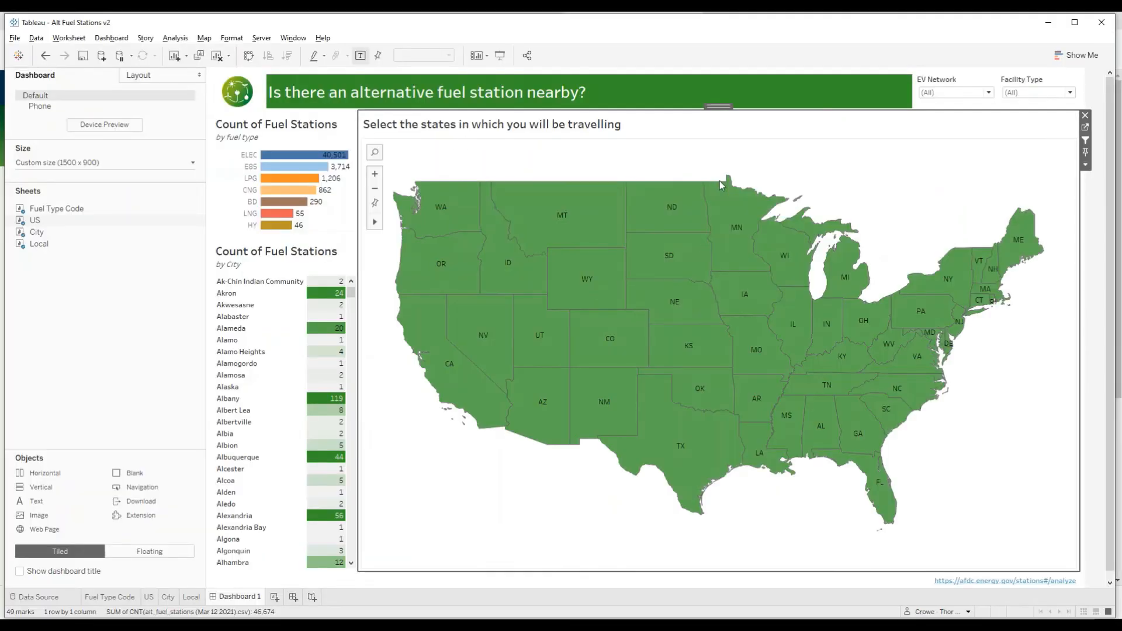